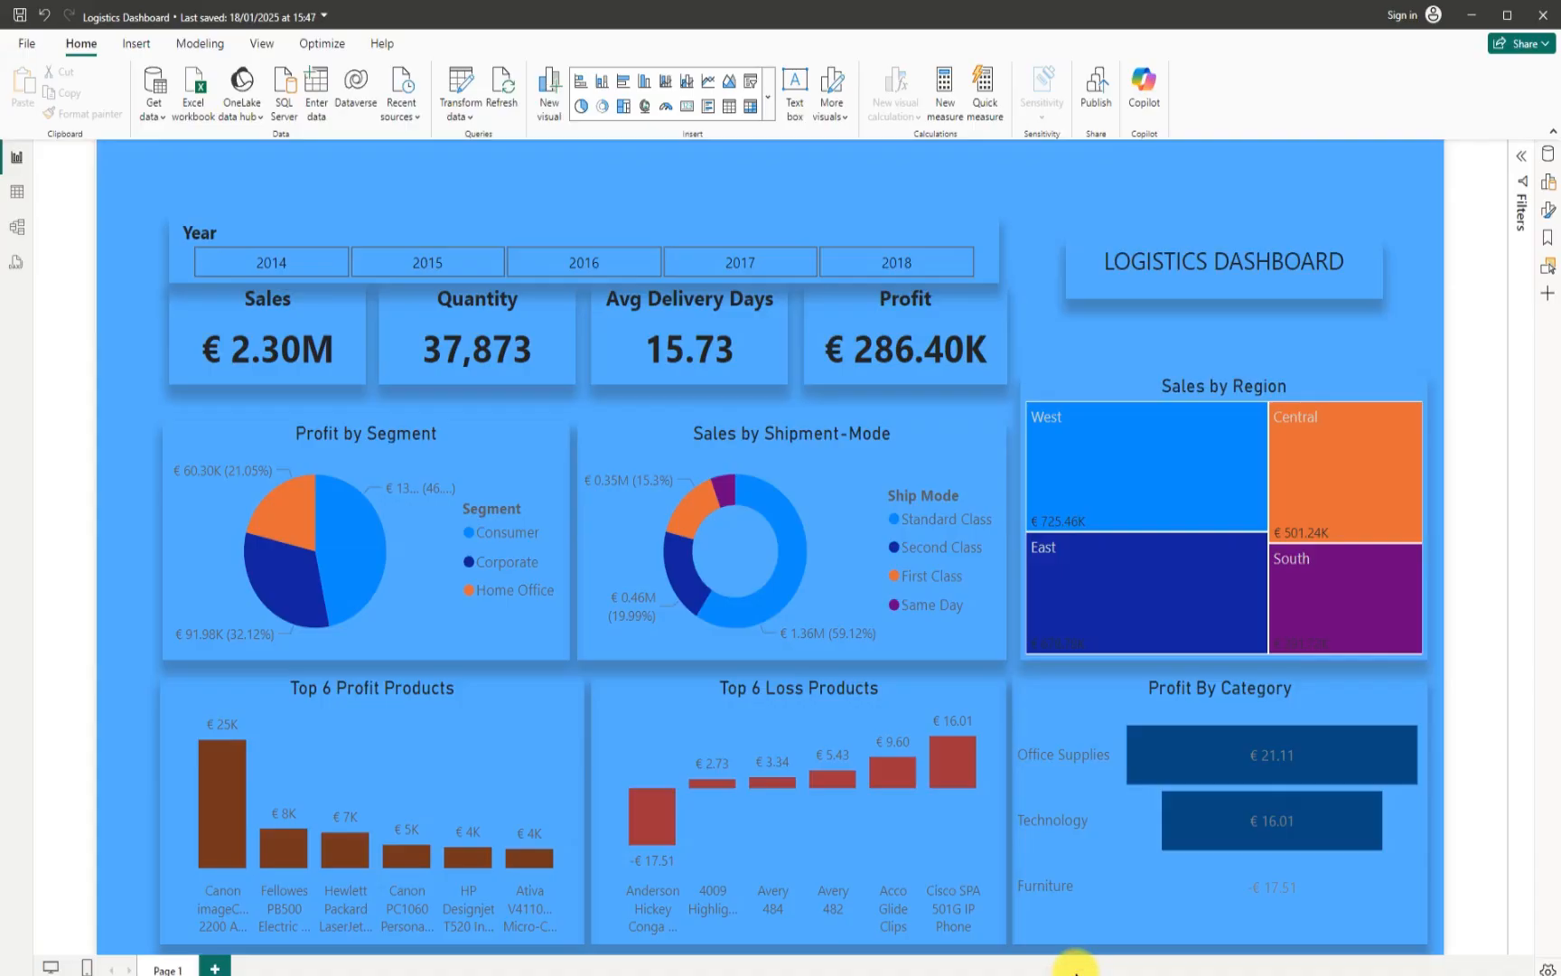
click(1075, 971)
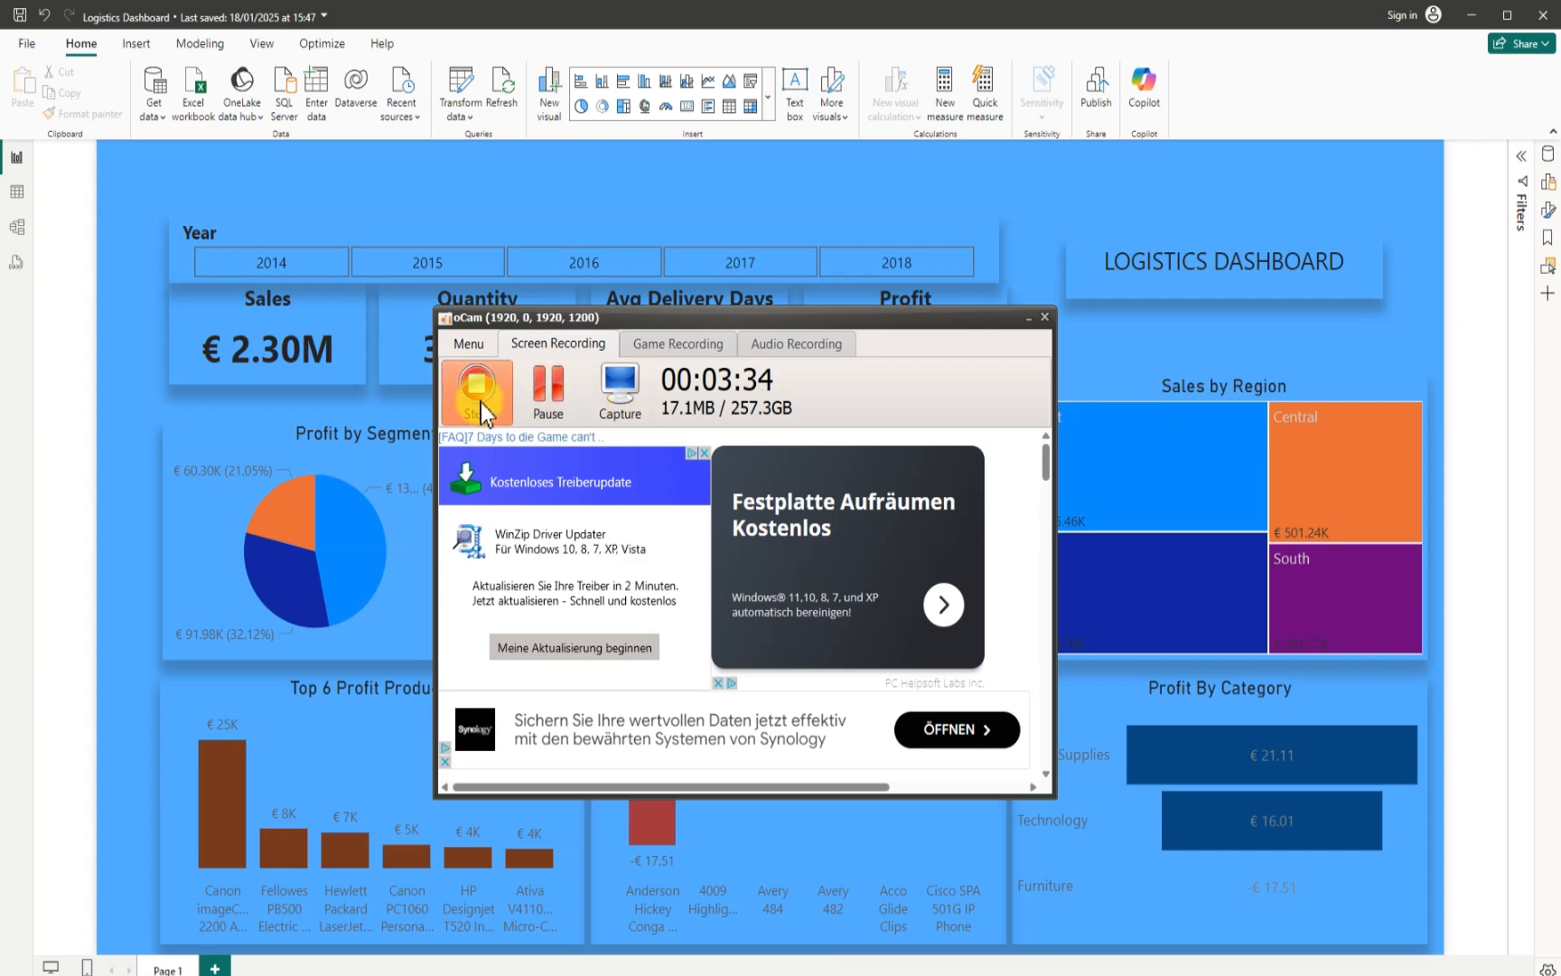
click(544, 398)
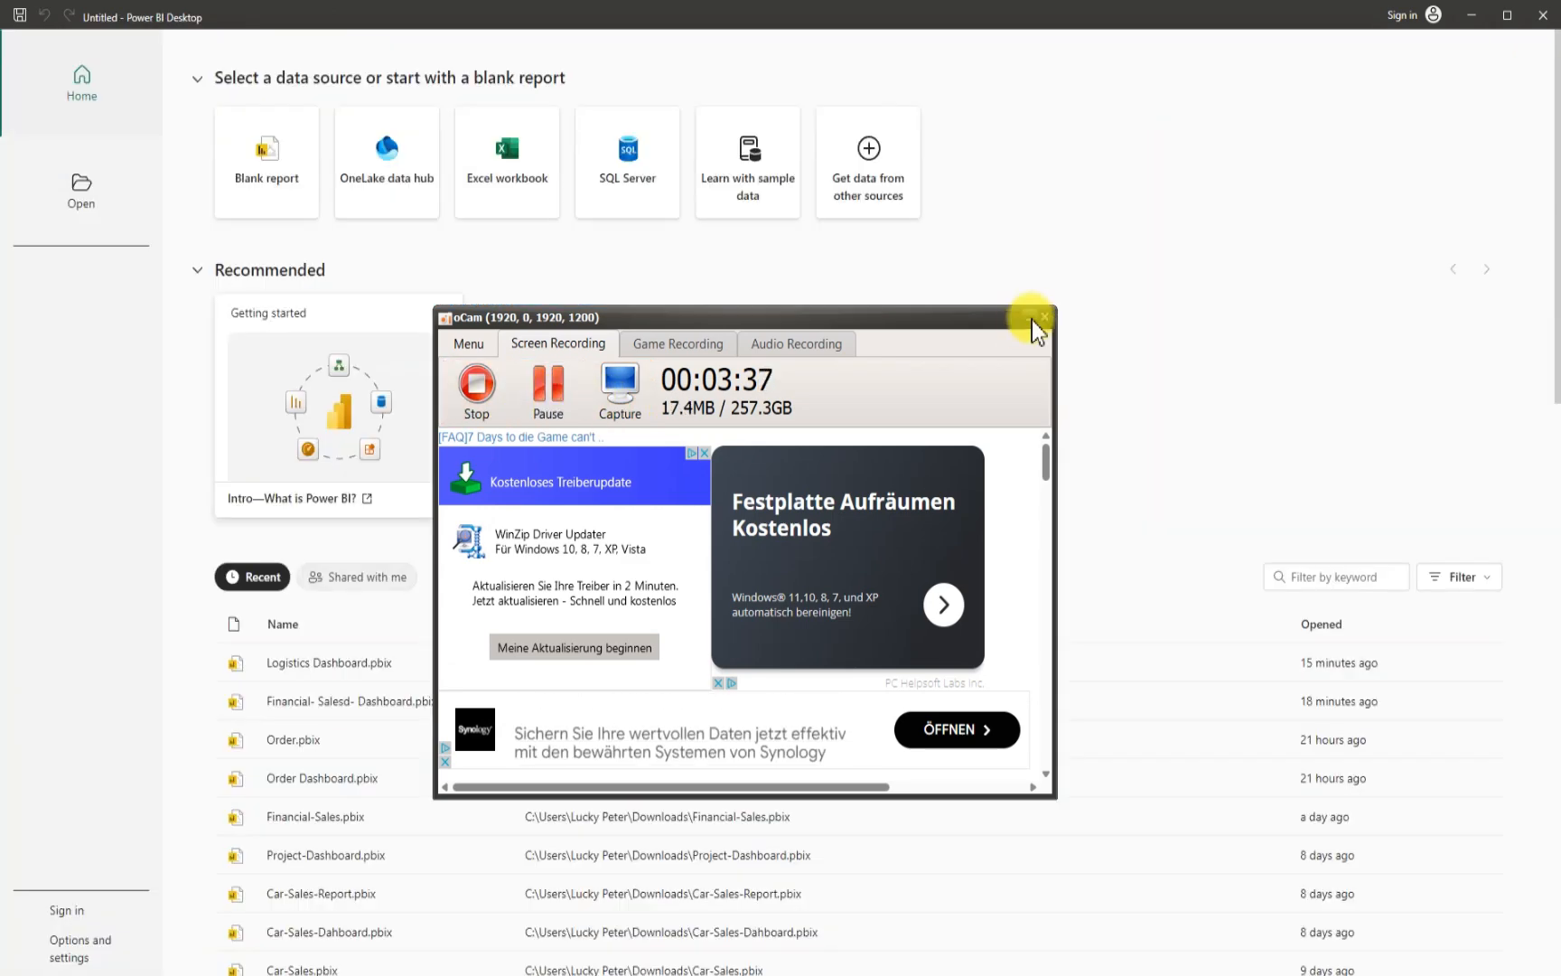
click(1032, 318)
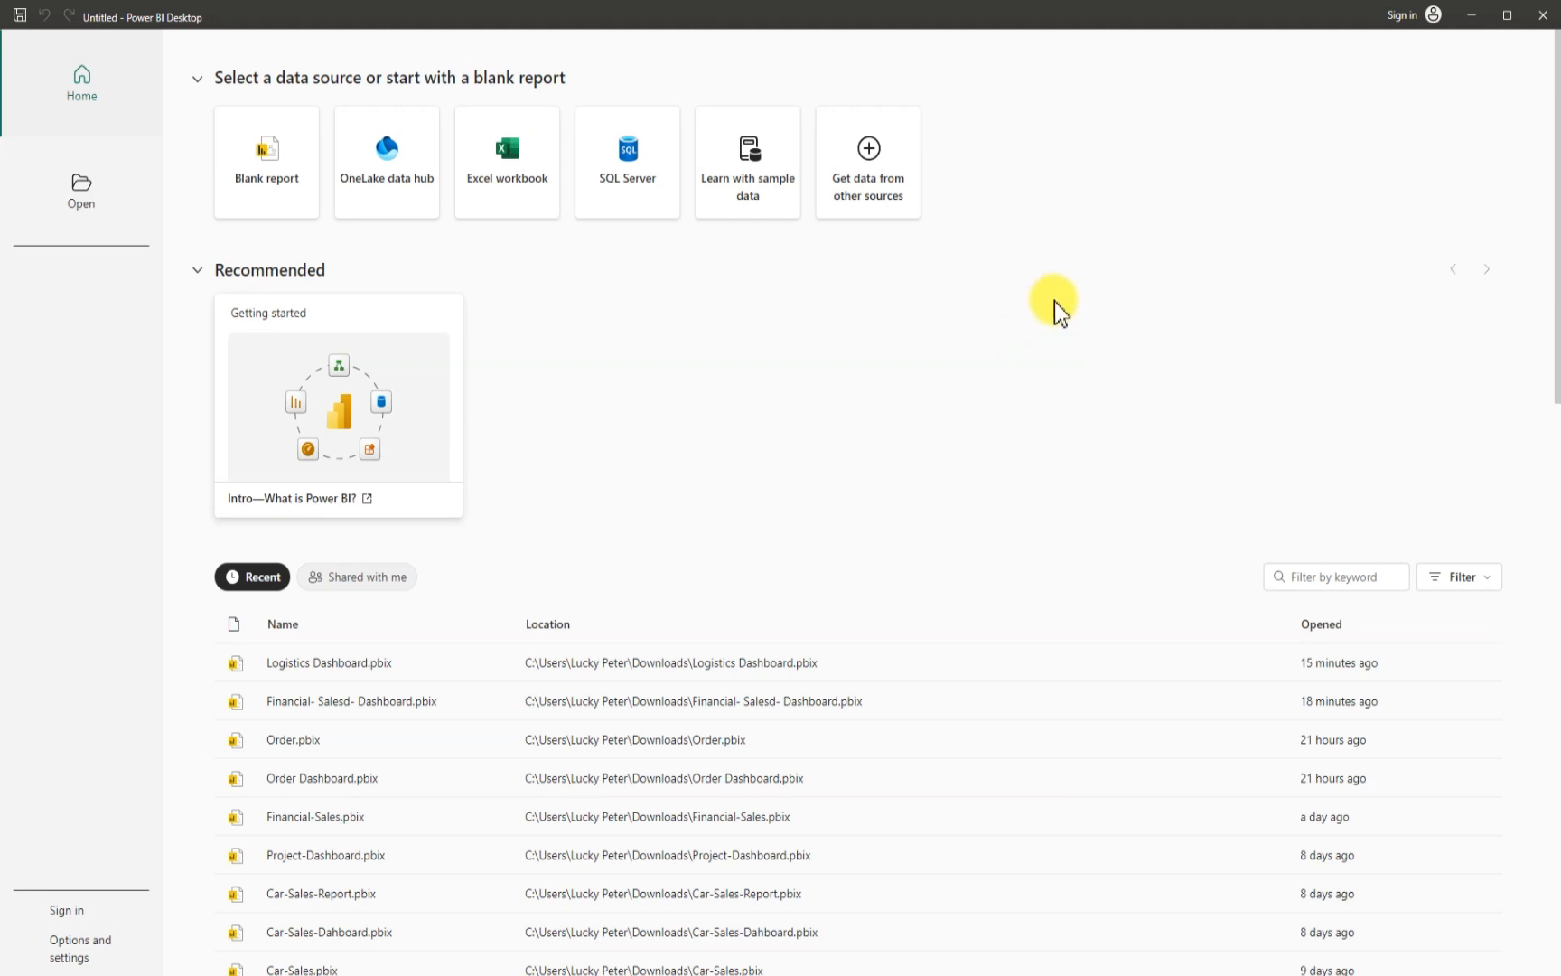
- Start a blank report and connect it to the Excel workbook Data Source in the Downloads folder
click(310, 195)
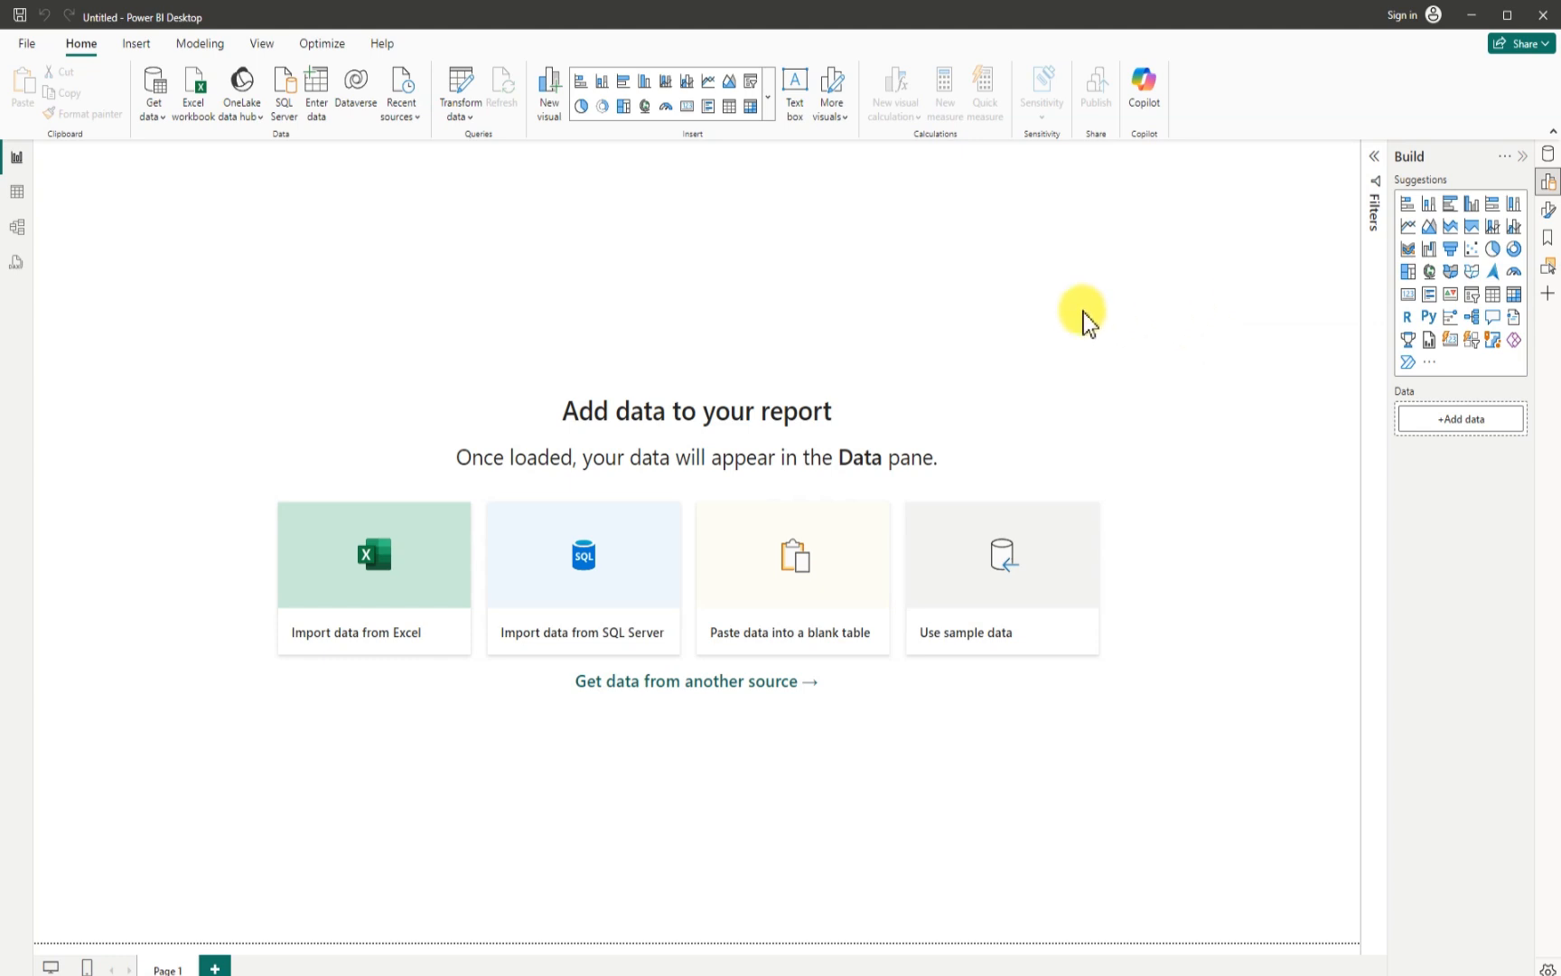
click(152, 86)
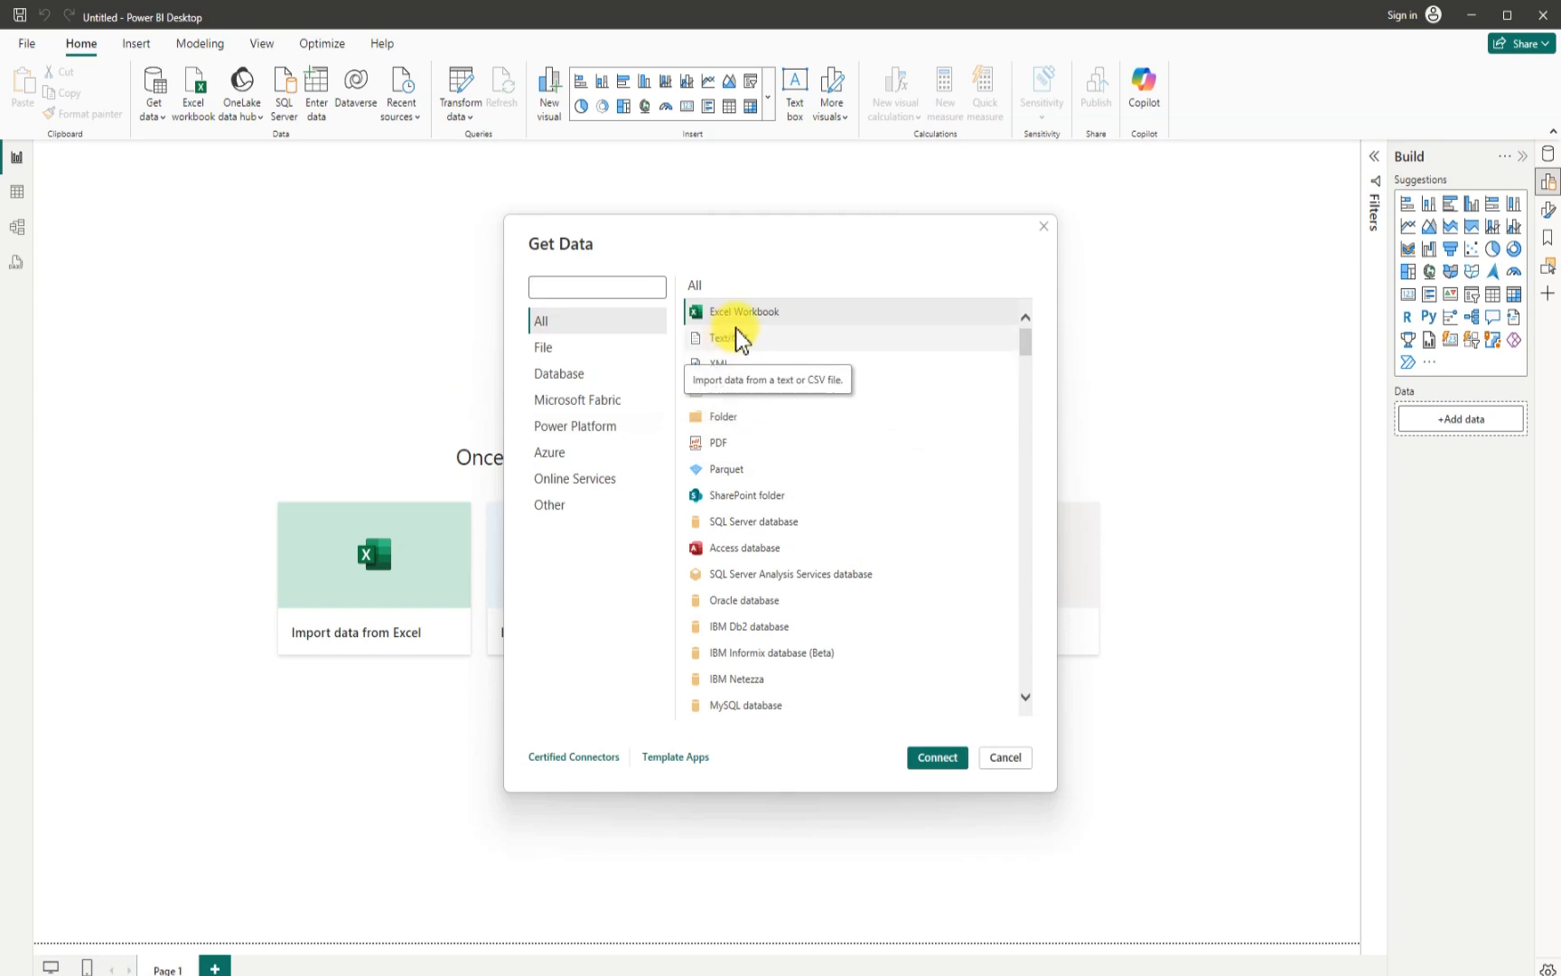
click(945, 759)
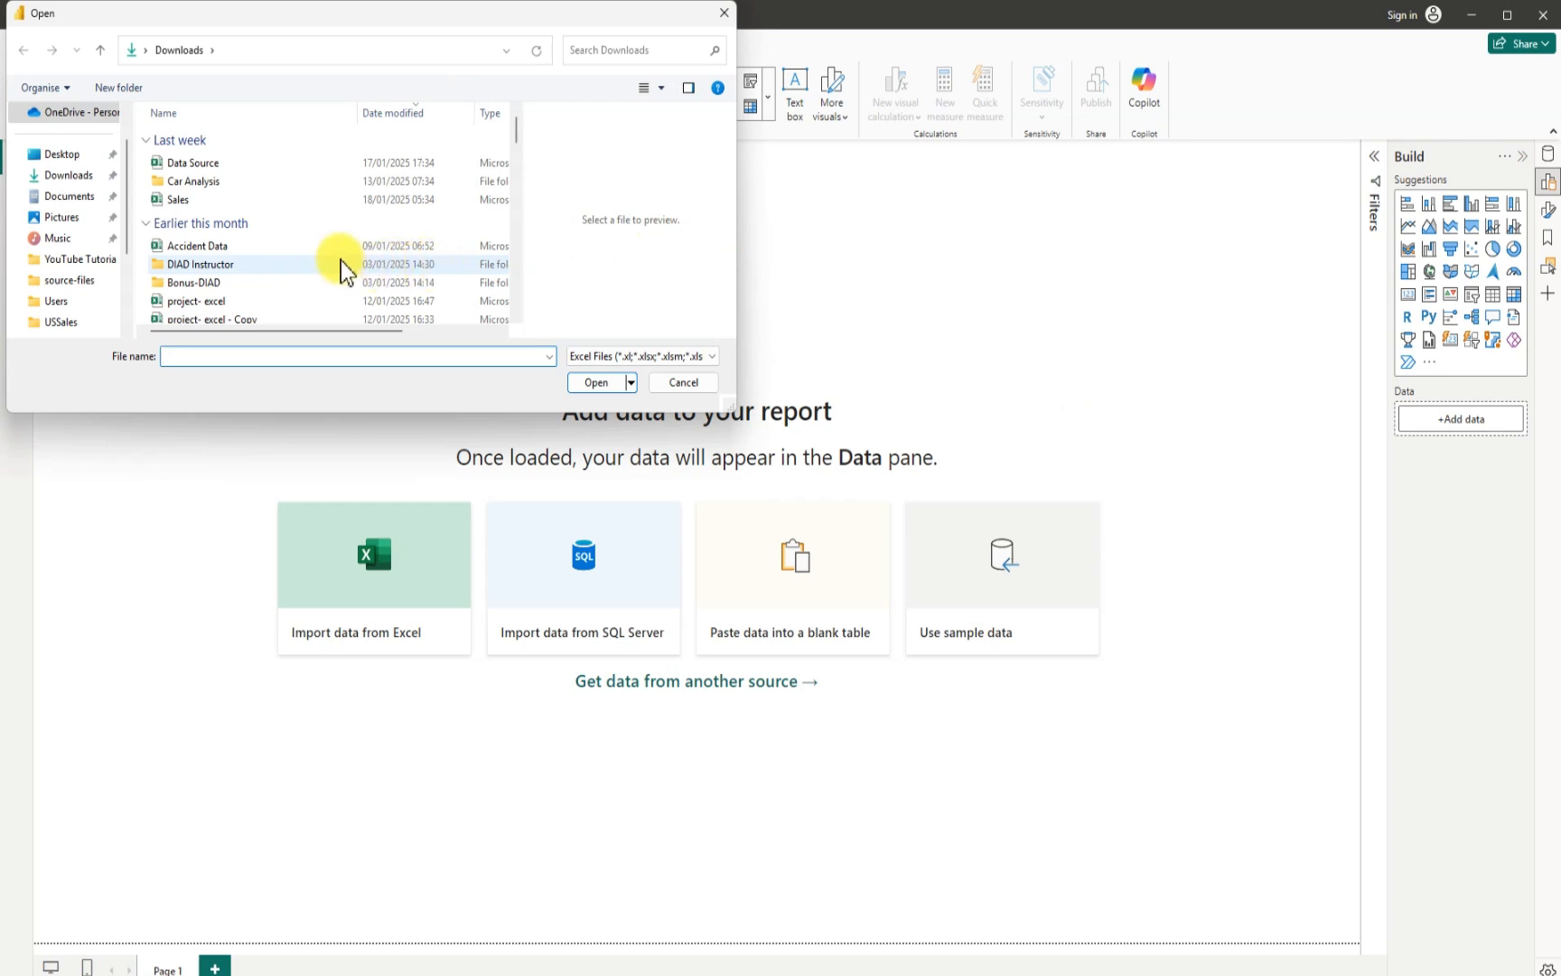
click(212, 167)
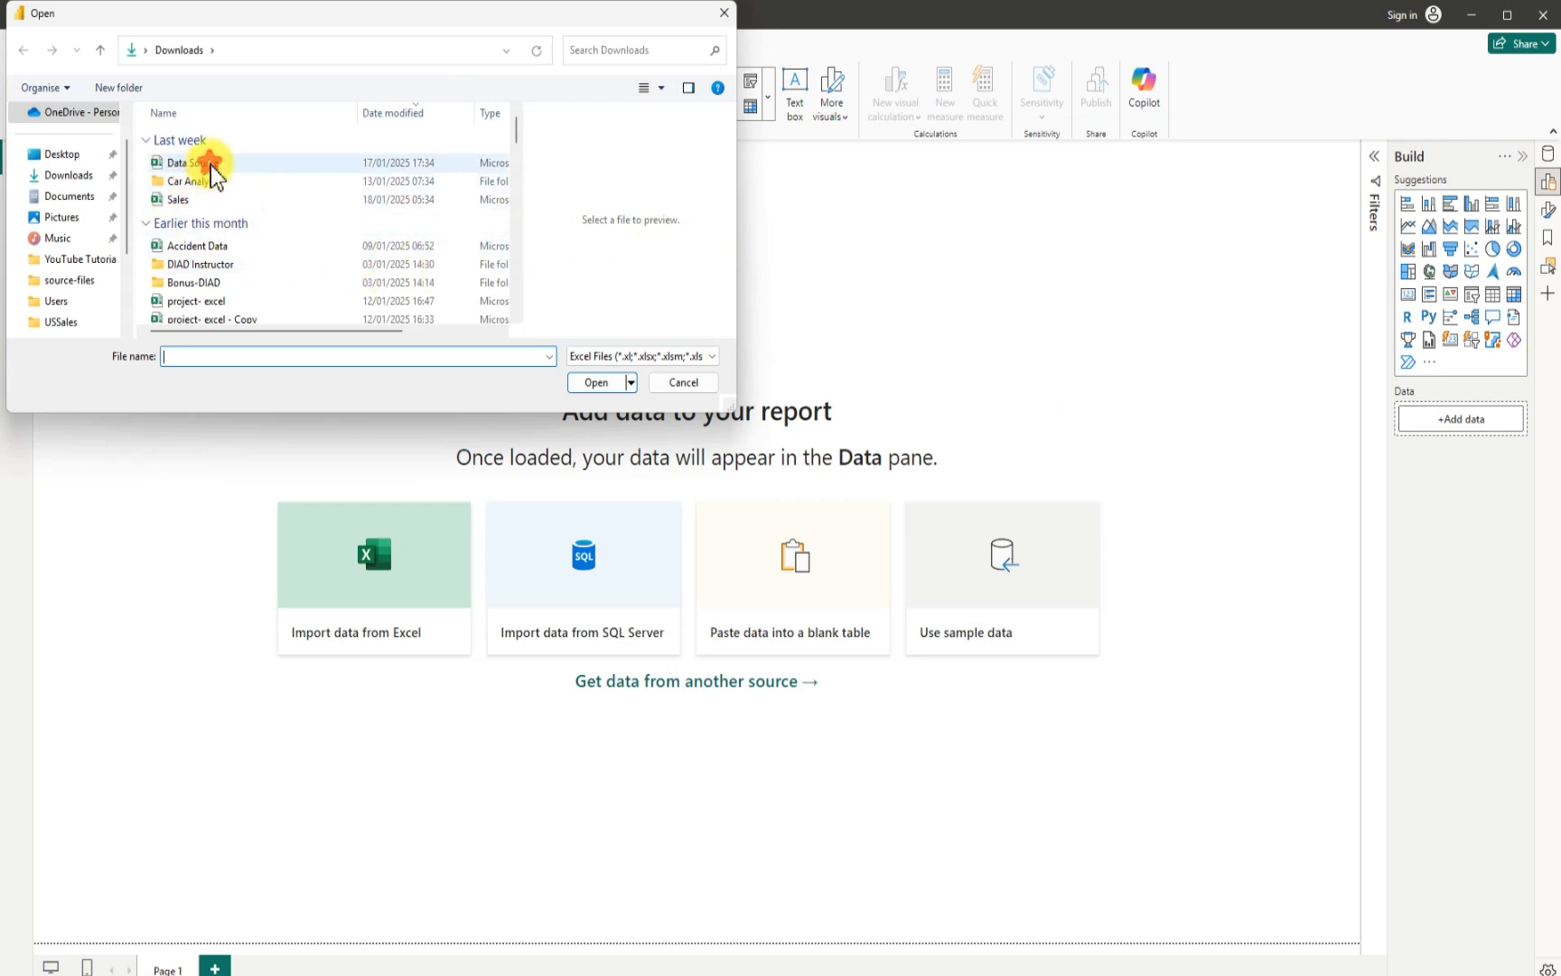
click(603, 387)
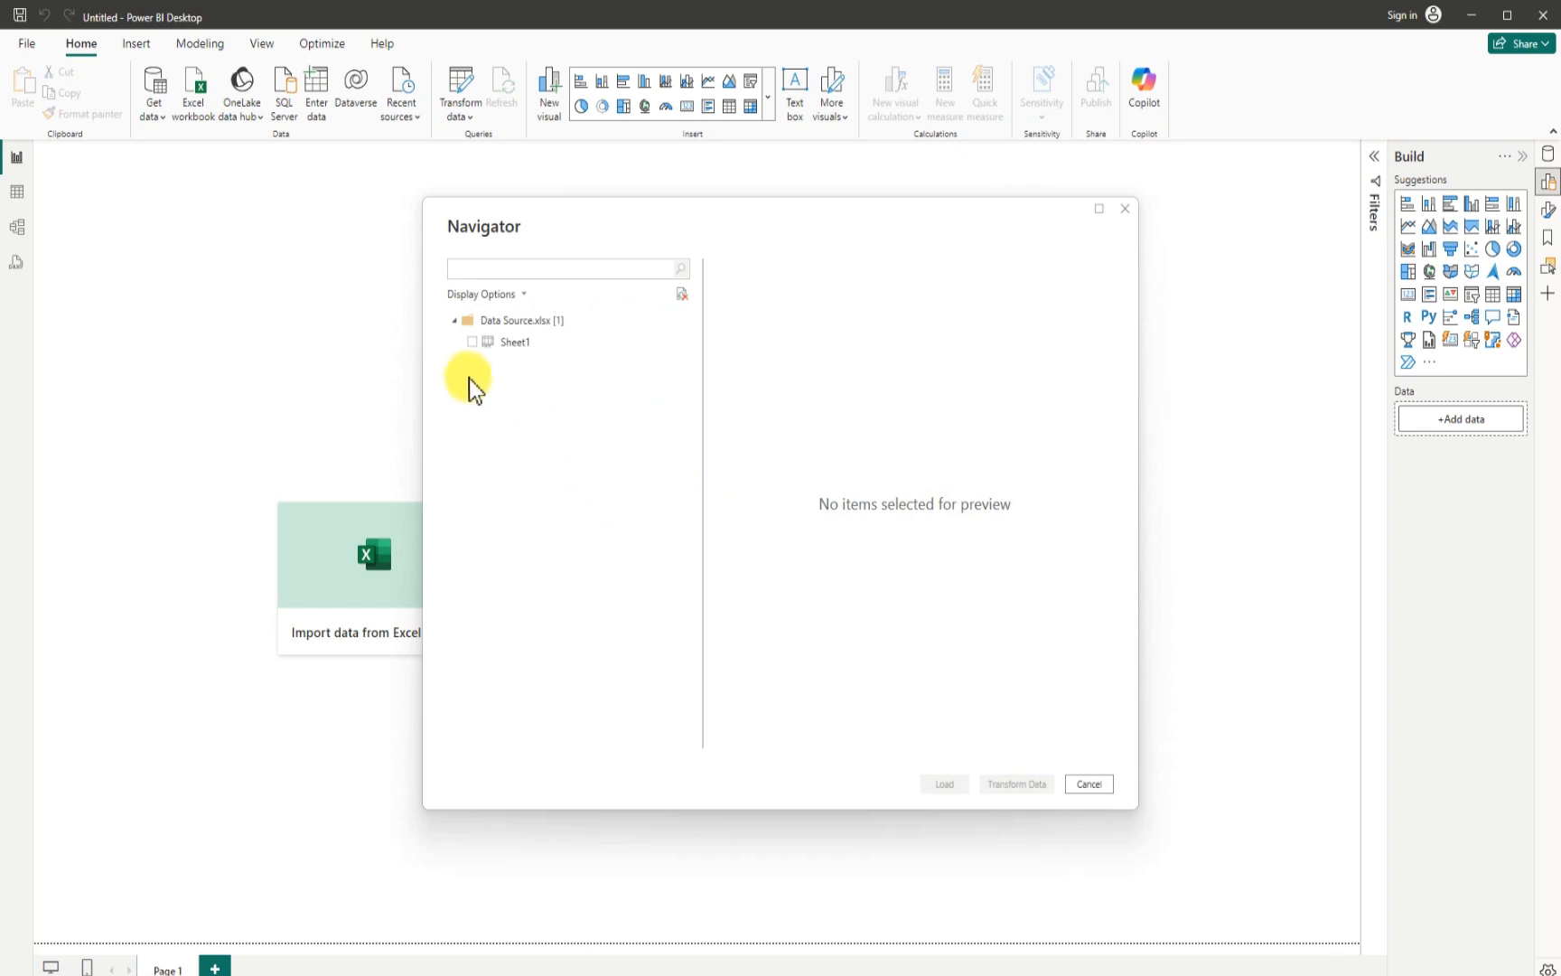
- Select Sheet1 of the workbook, review its preview columns through Profit, and open it for transforming
click(472, 343)
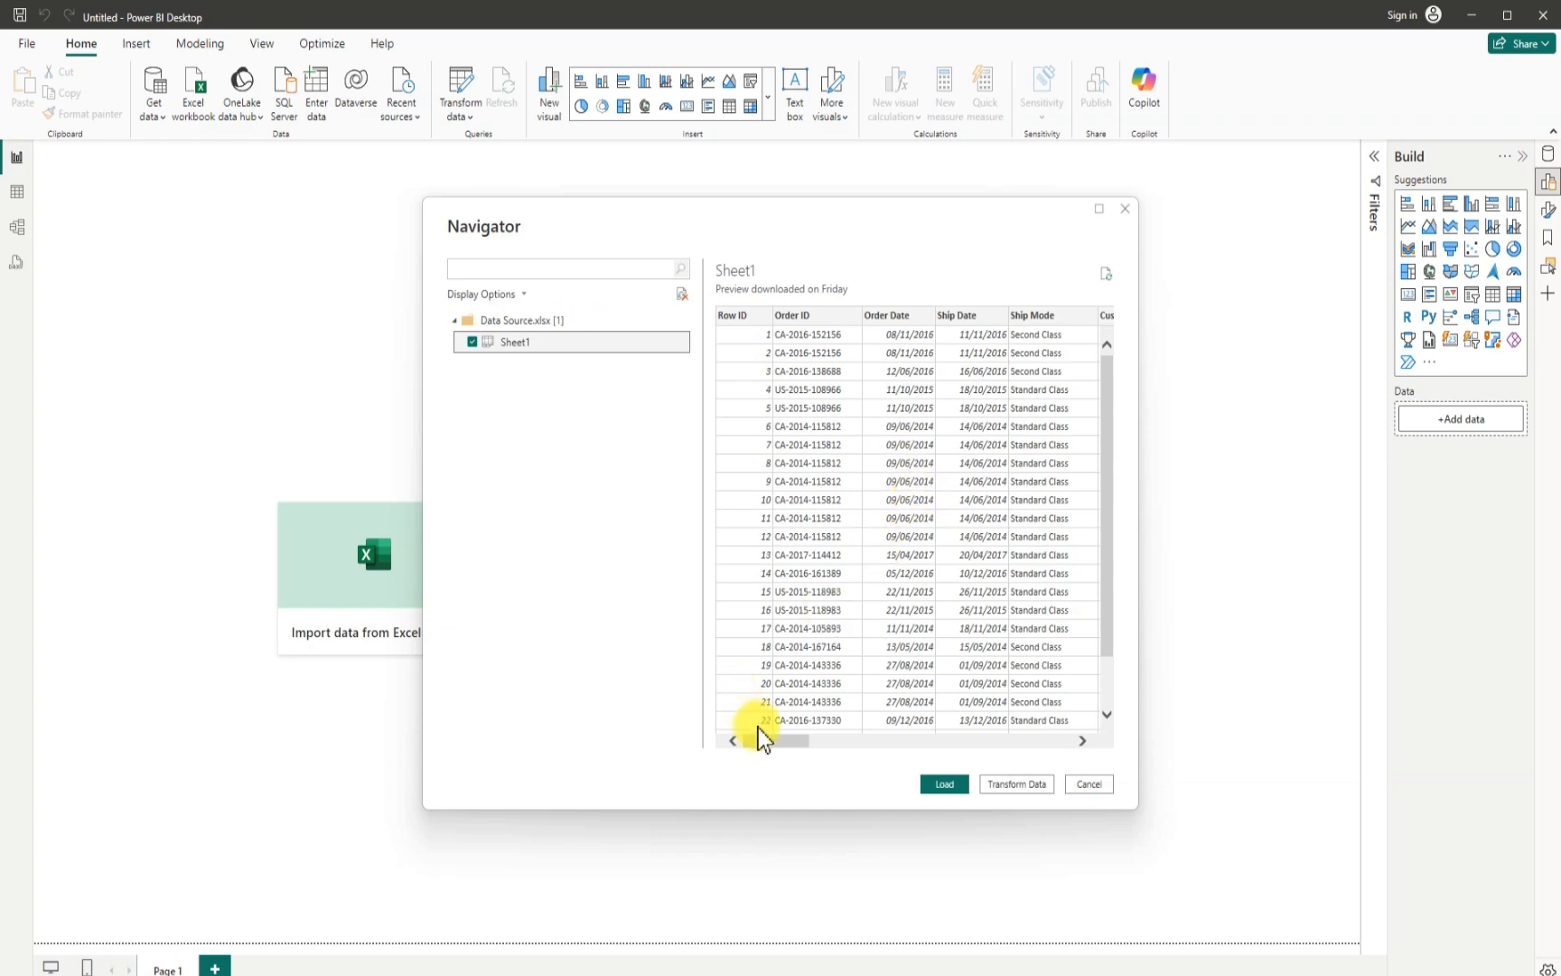
drag(770, 741, 1072, 728)
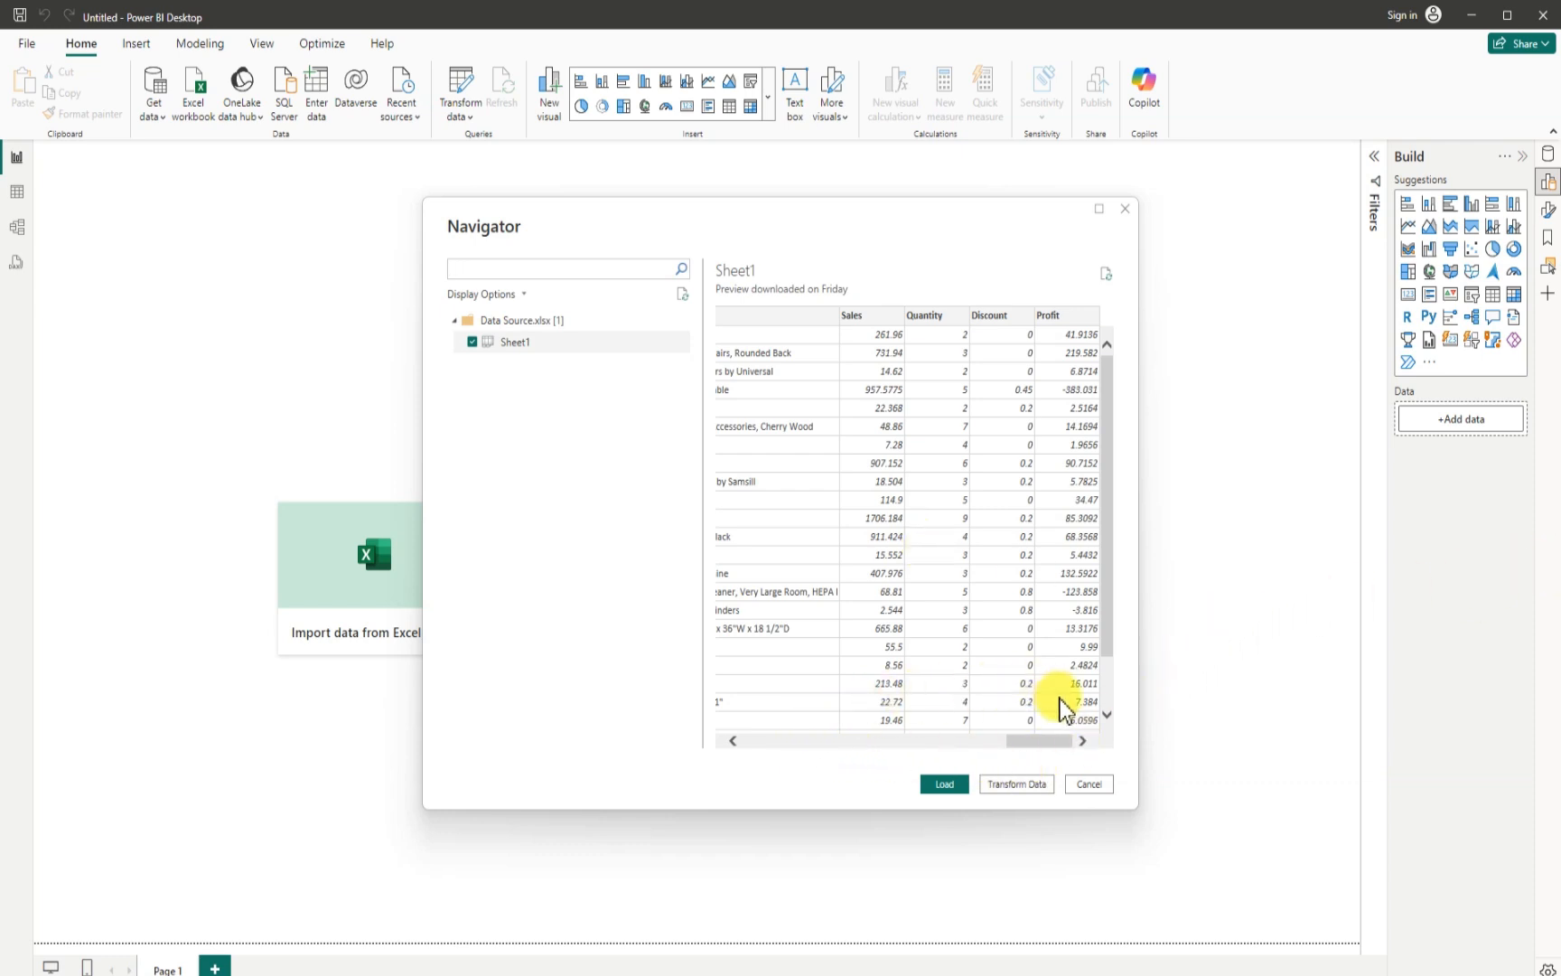
click(1012, 785)
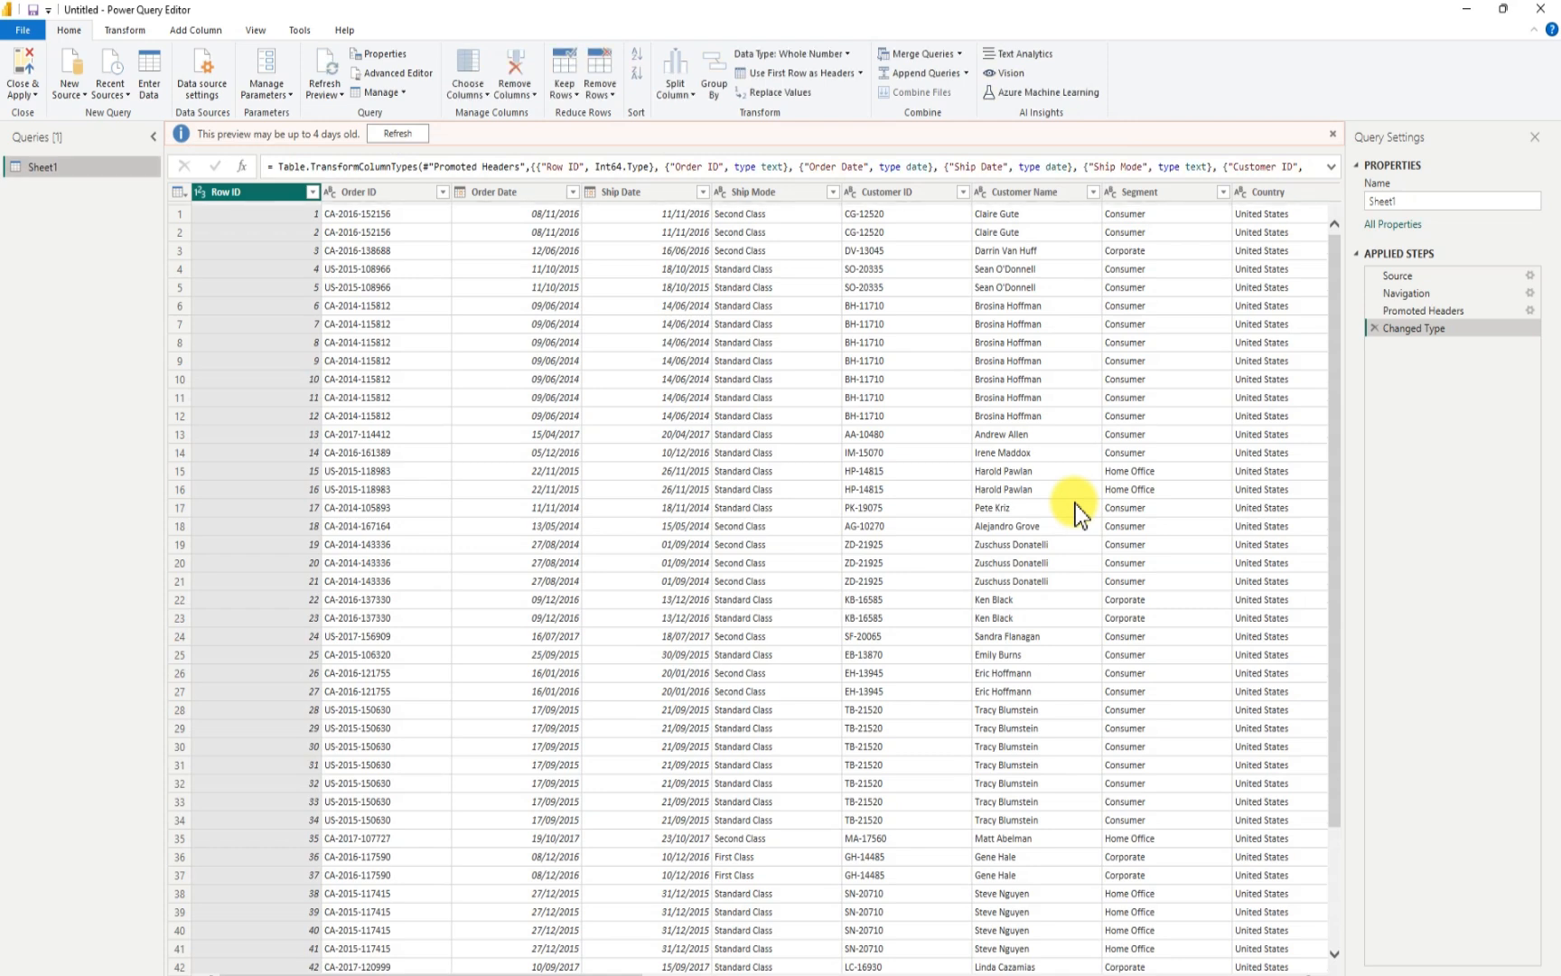
- Rename the Sheet1 query to Data
click(1402, 200)
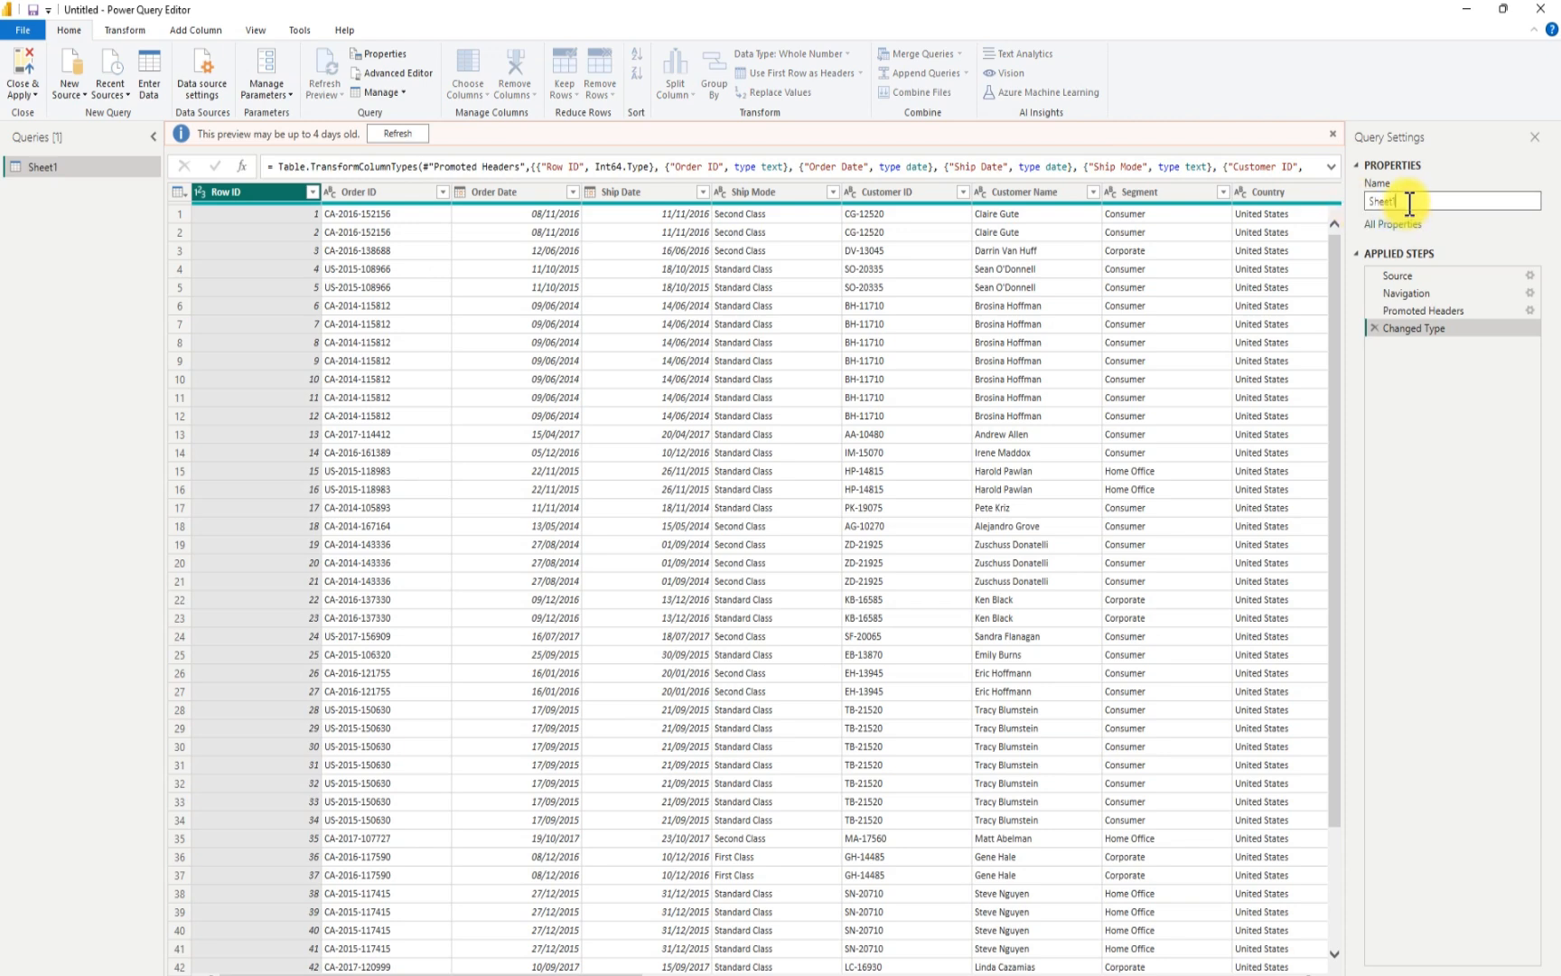
key(BackSpace)
key(BackSpace)
key(BackSpace)
key(BackSpace)
key(BackSpace)
text(Data)
key(Return)
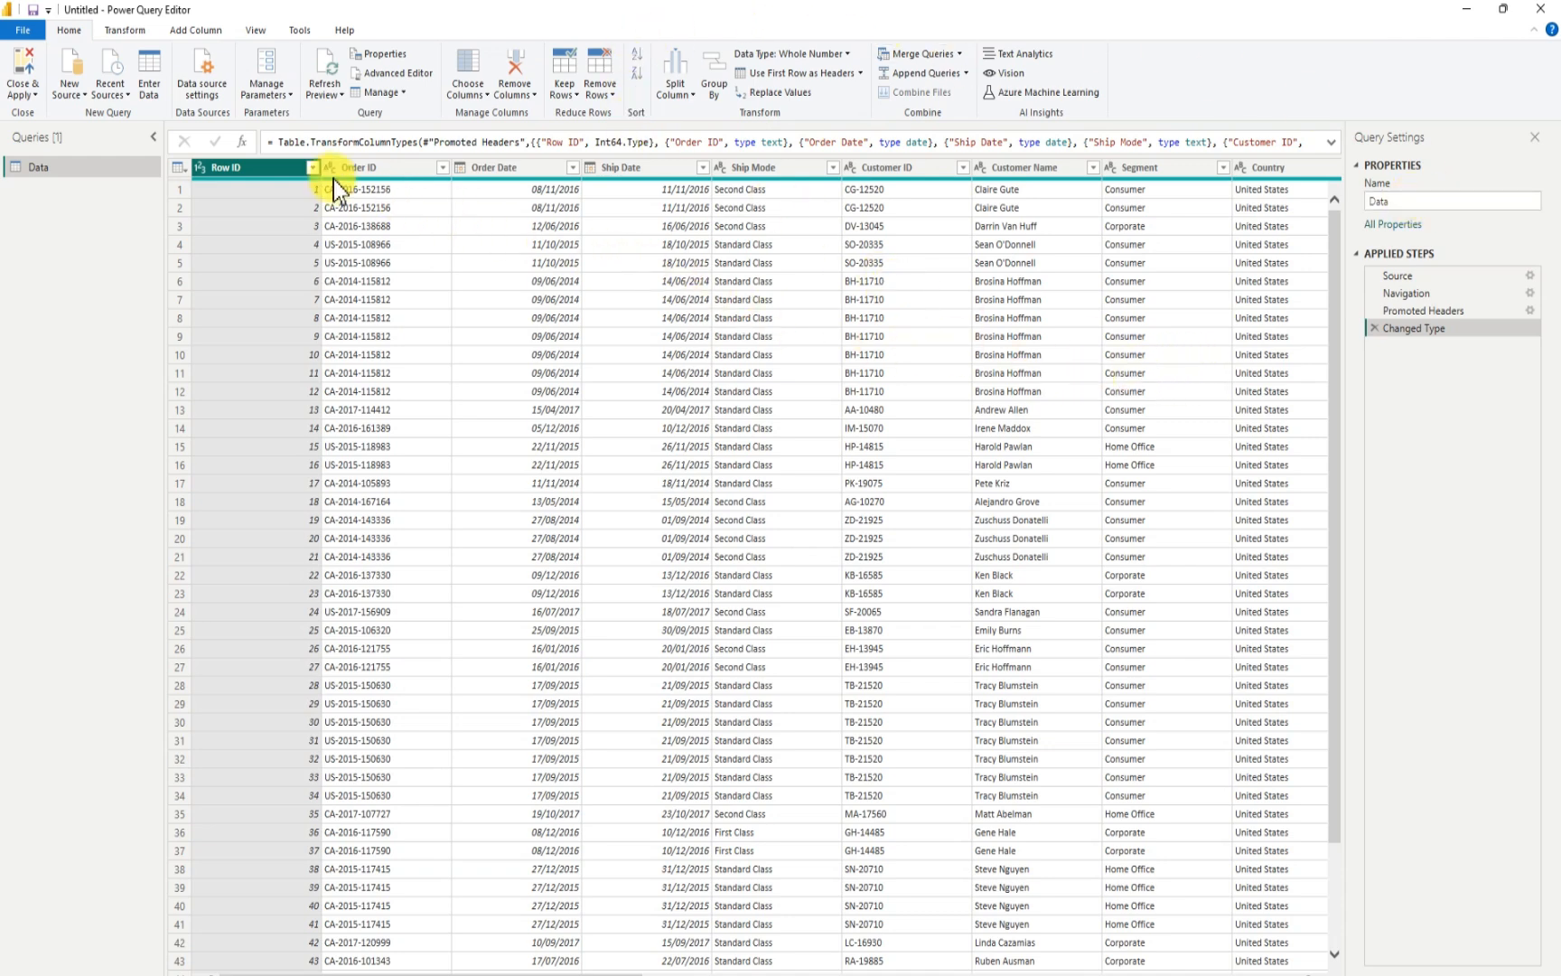
- Check the column quality indicators across all columns of the Data query, and hide them again
click(255, 30)
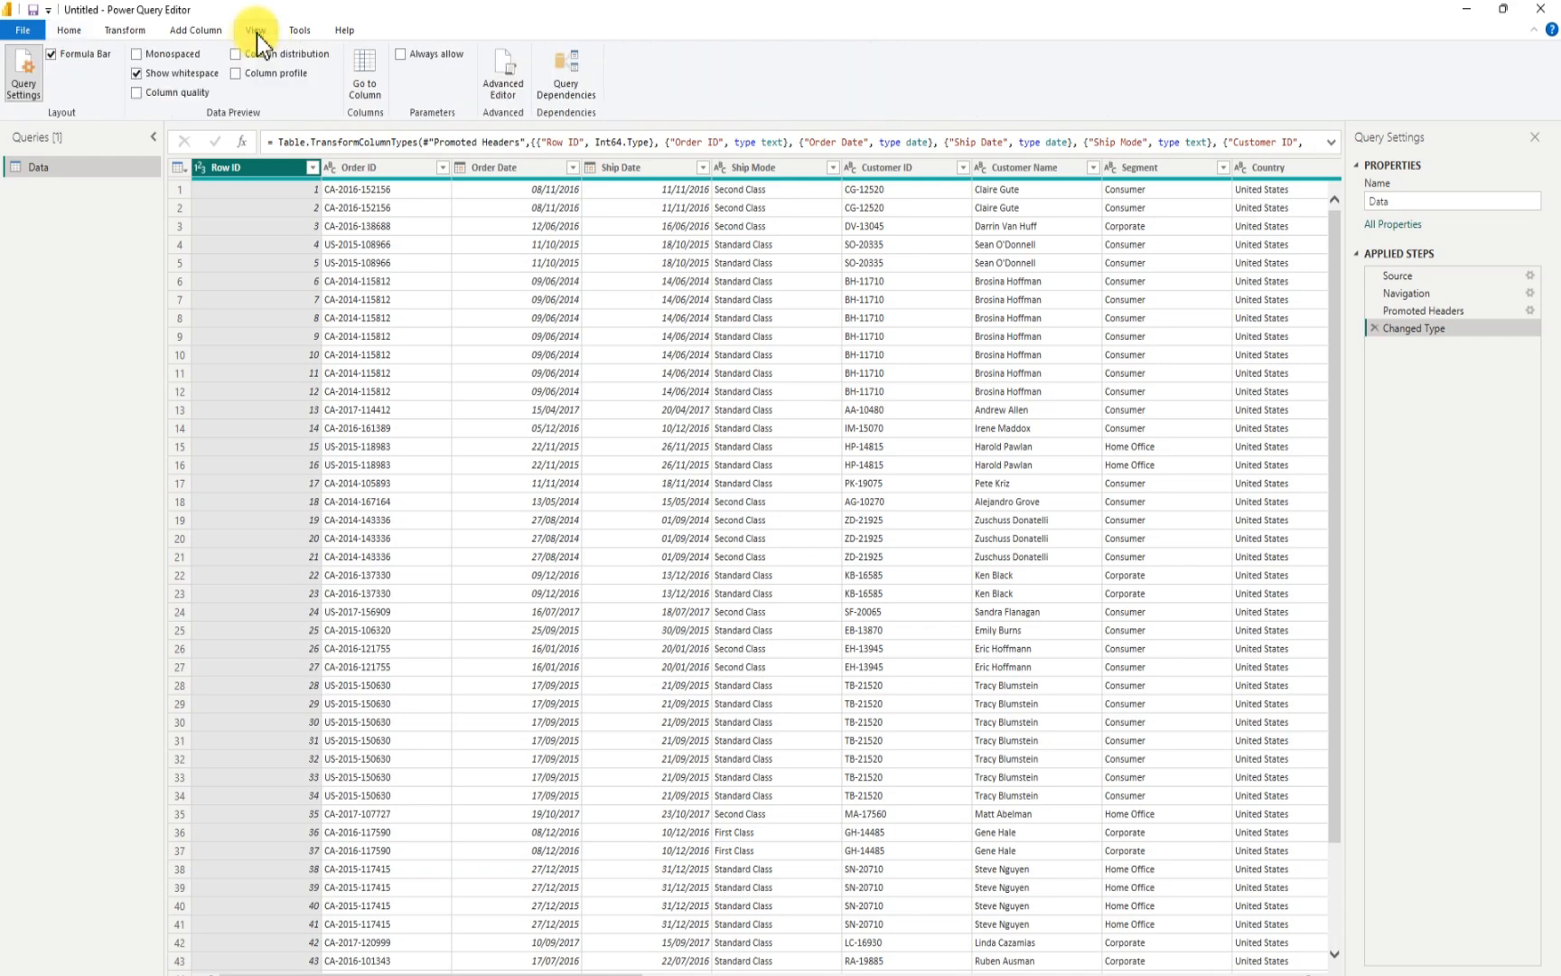
click(136, 92)
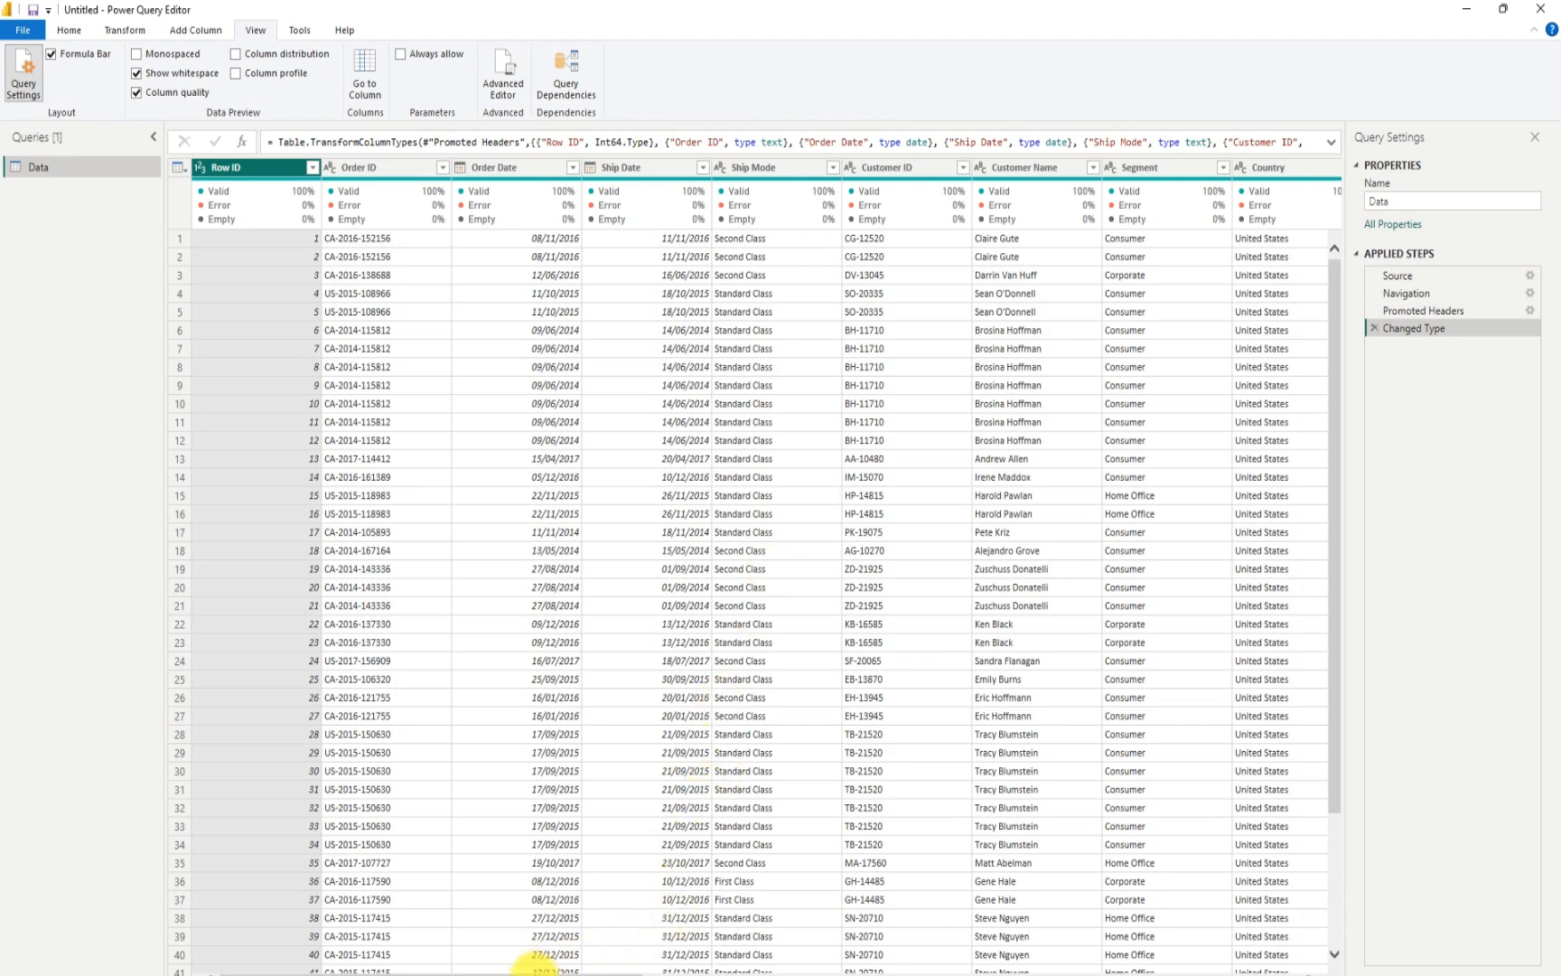
drag(538, 969, 1219, 937)
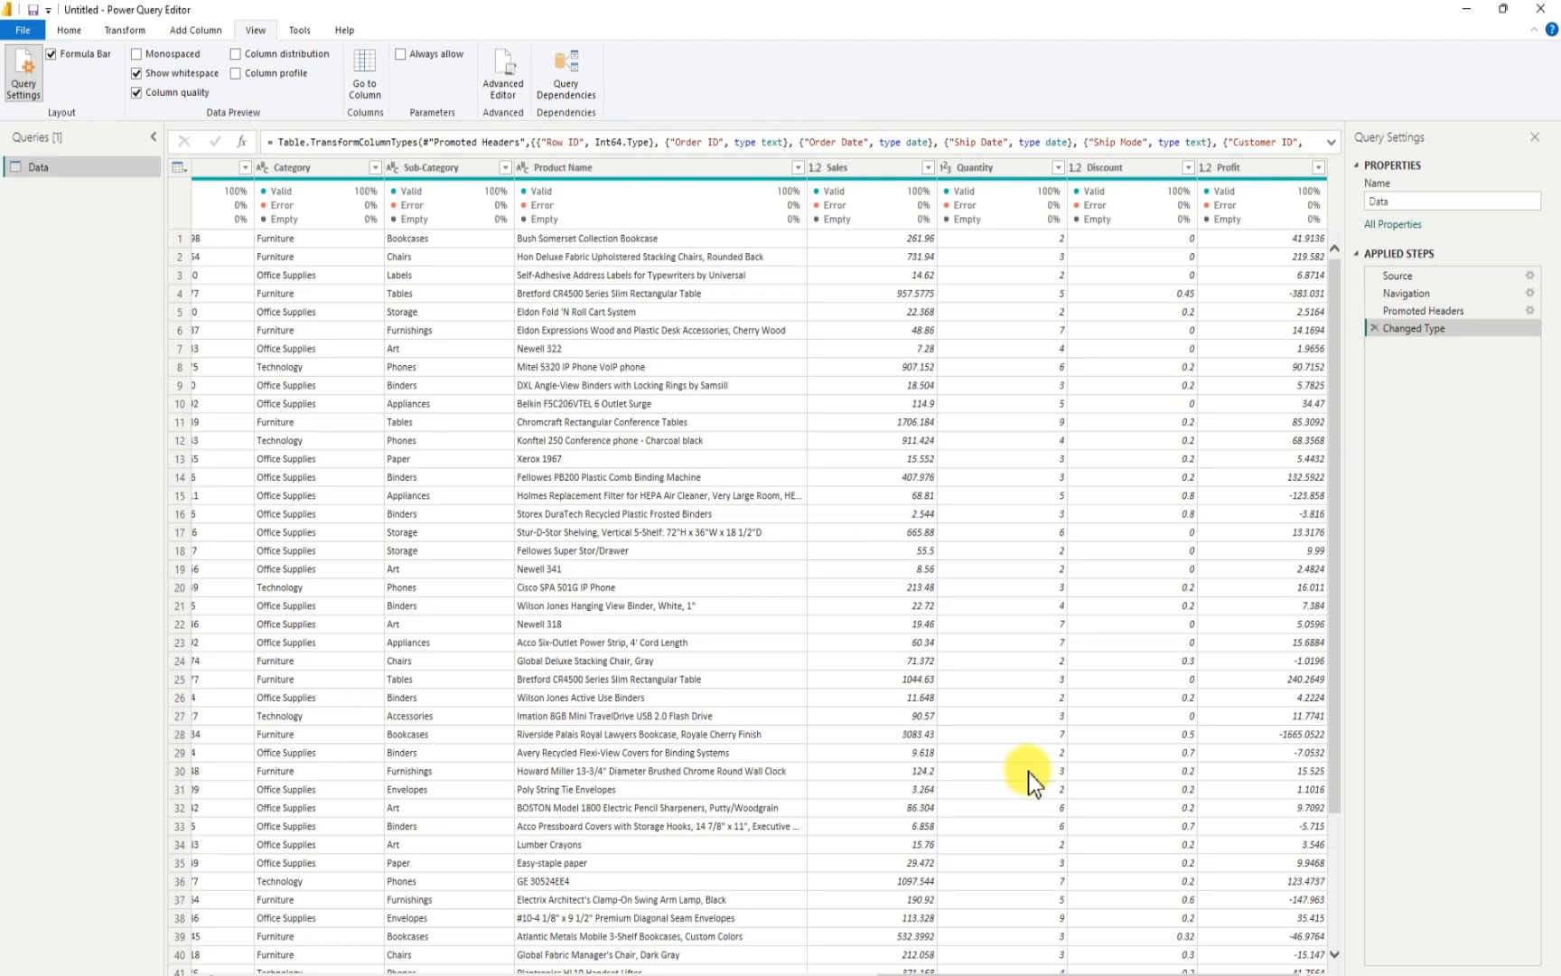
drag(1071, 971, 343, 969)
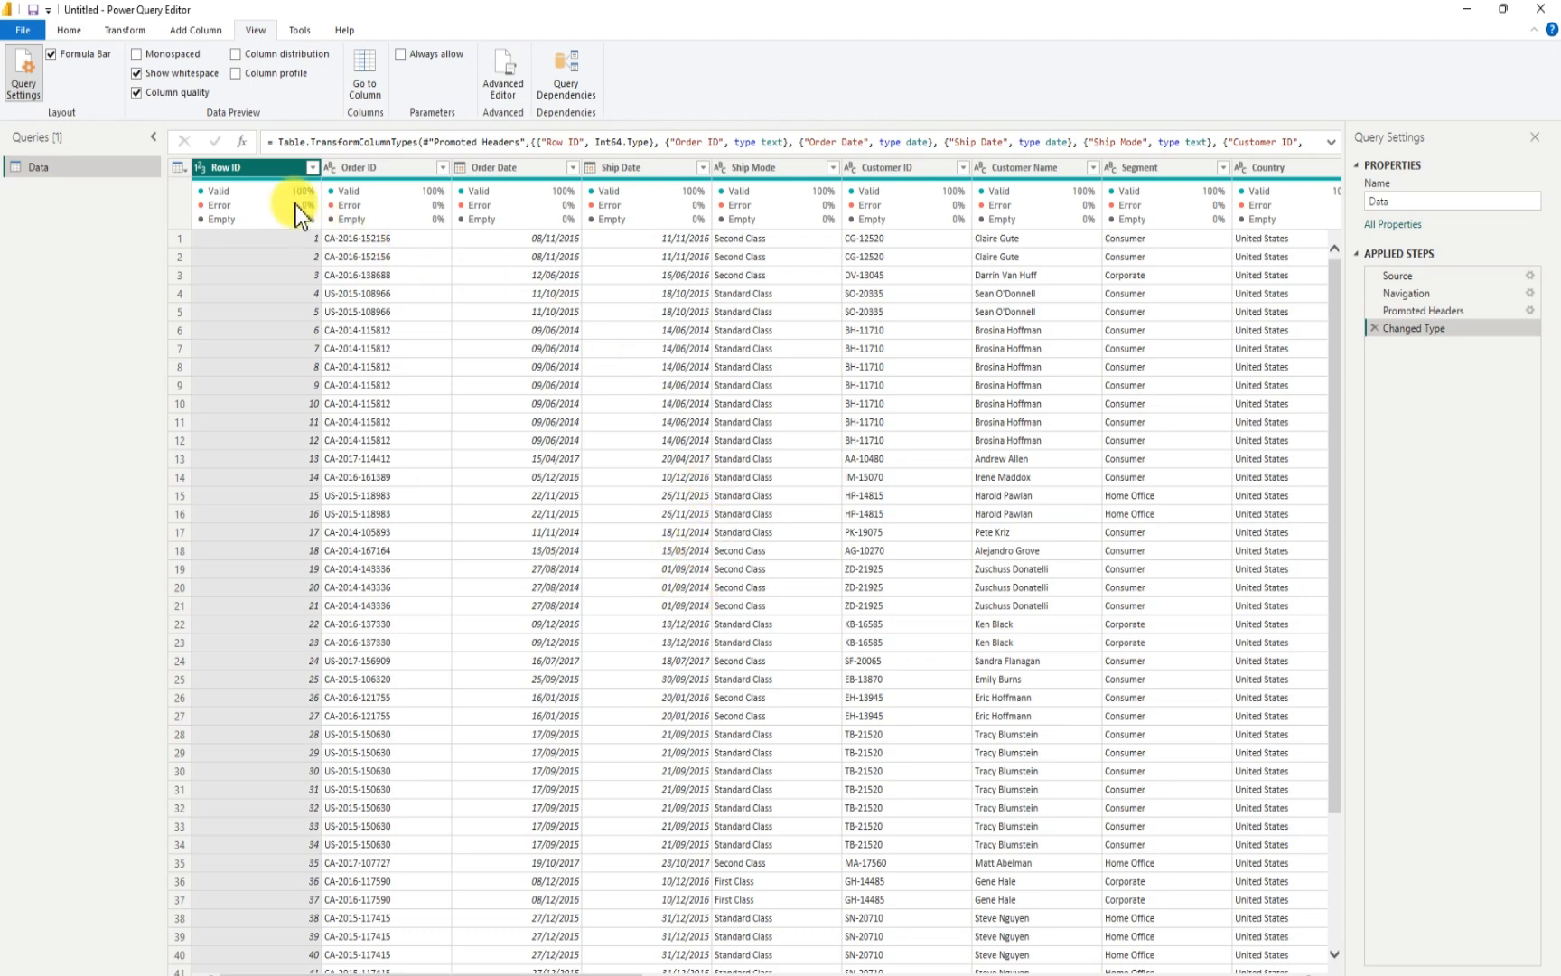
click(135, 93)
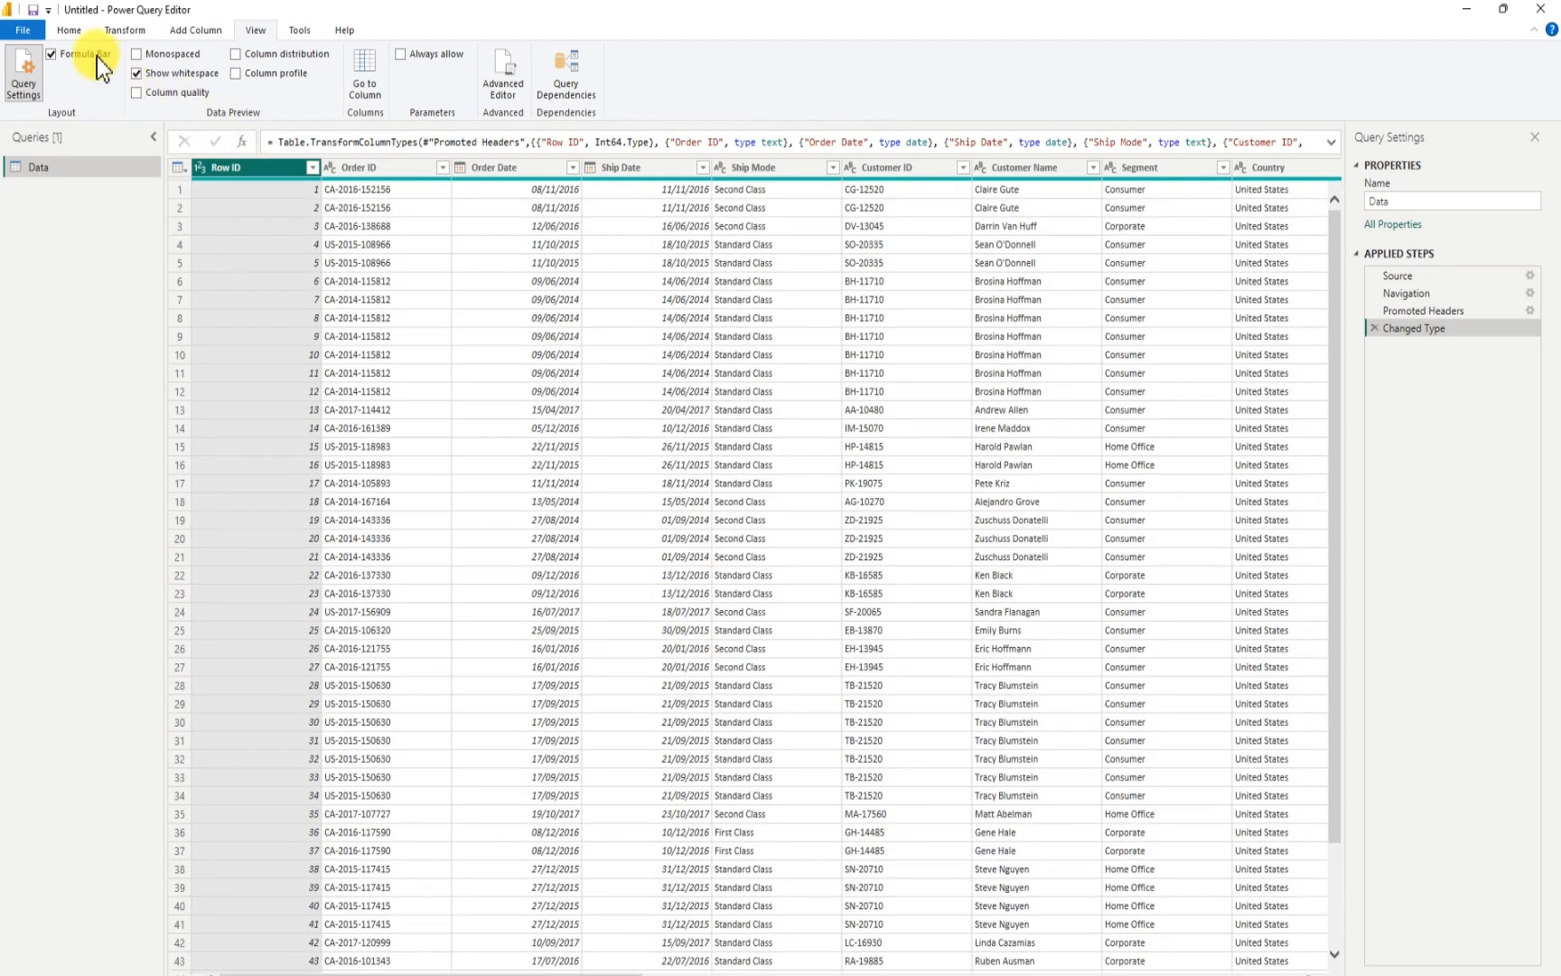
- Run data type detection on the Ship Mode column, and apply the query so its data loads into the report
click(69, 30)
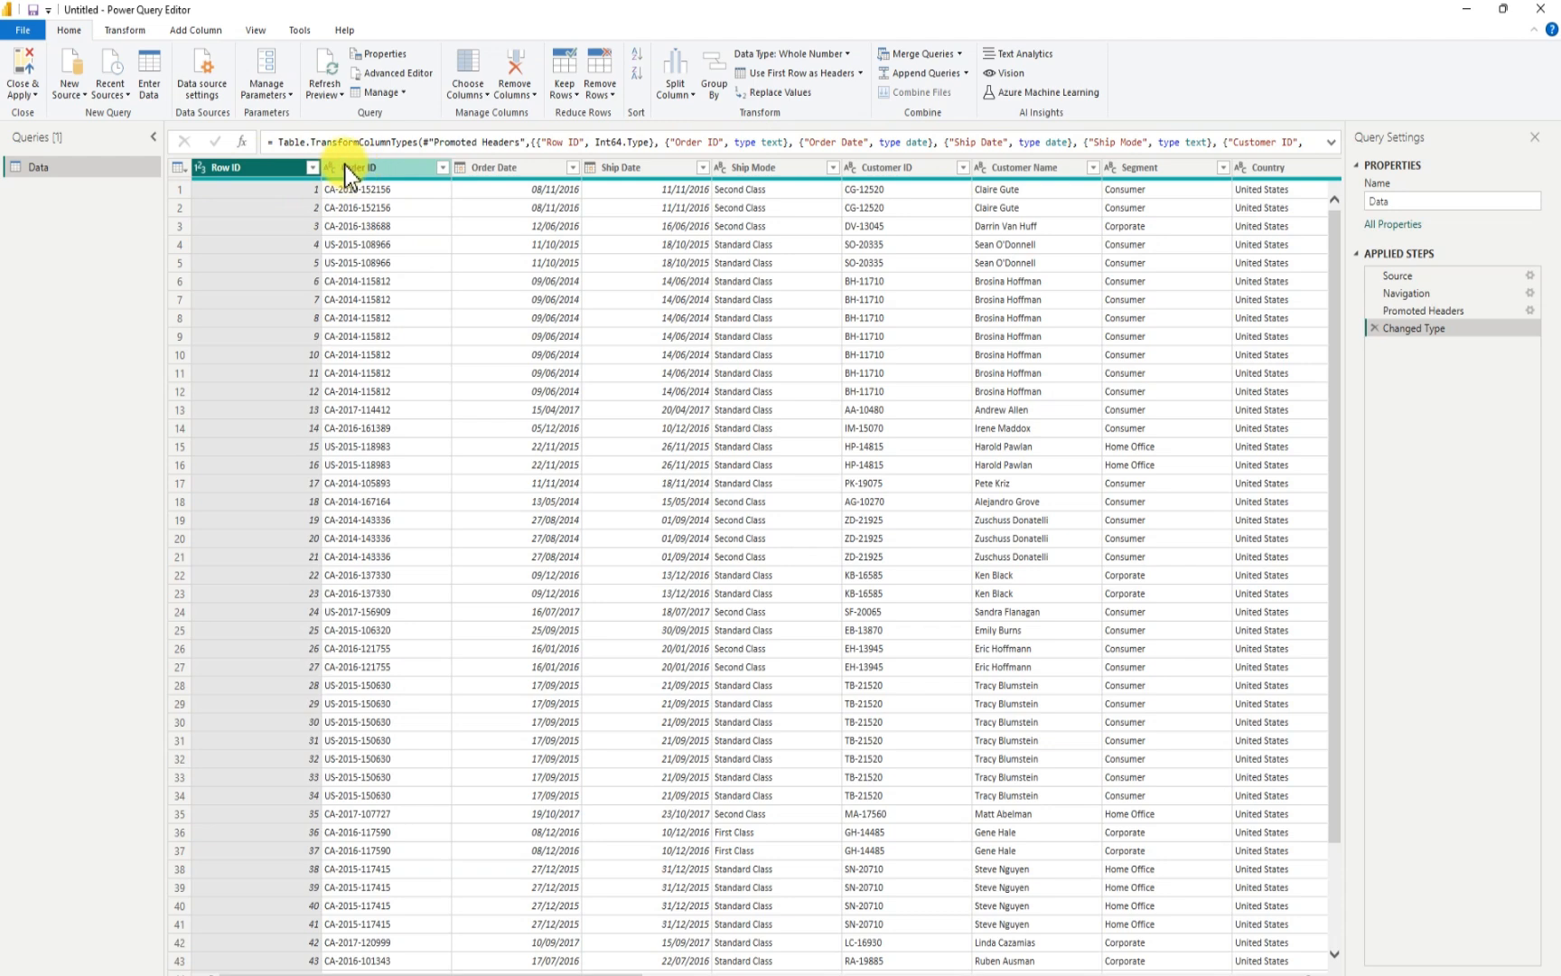
click(128, 32)
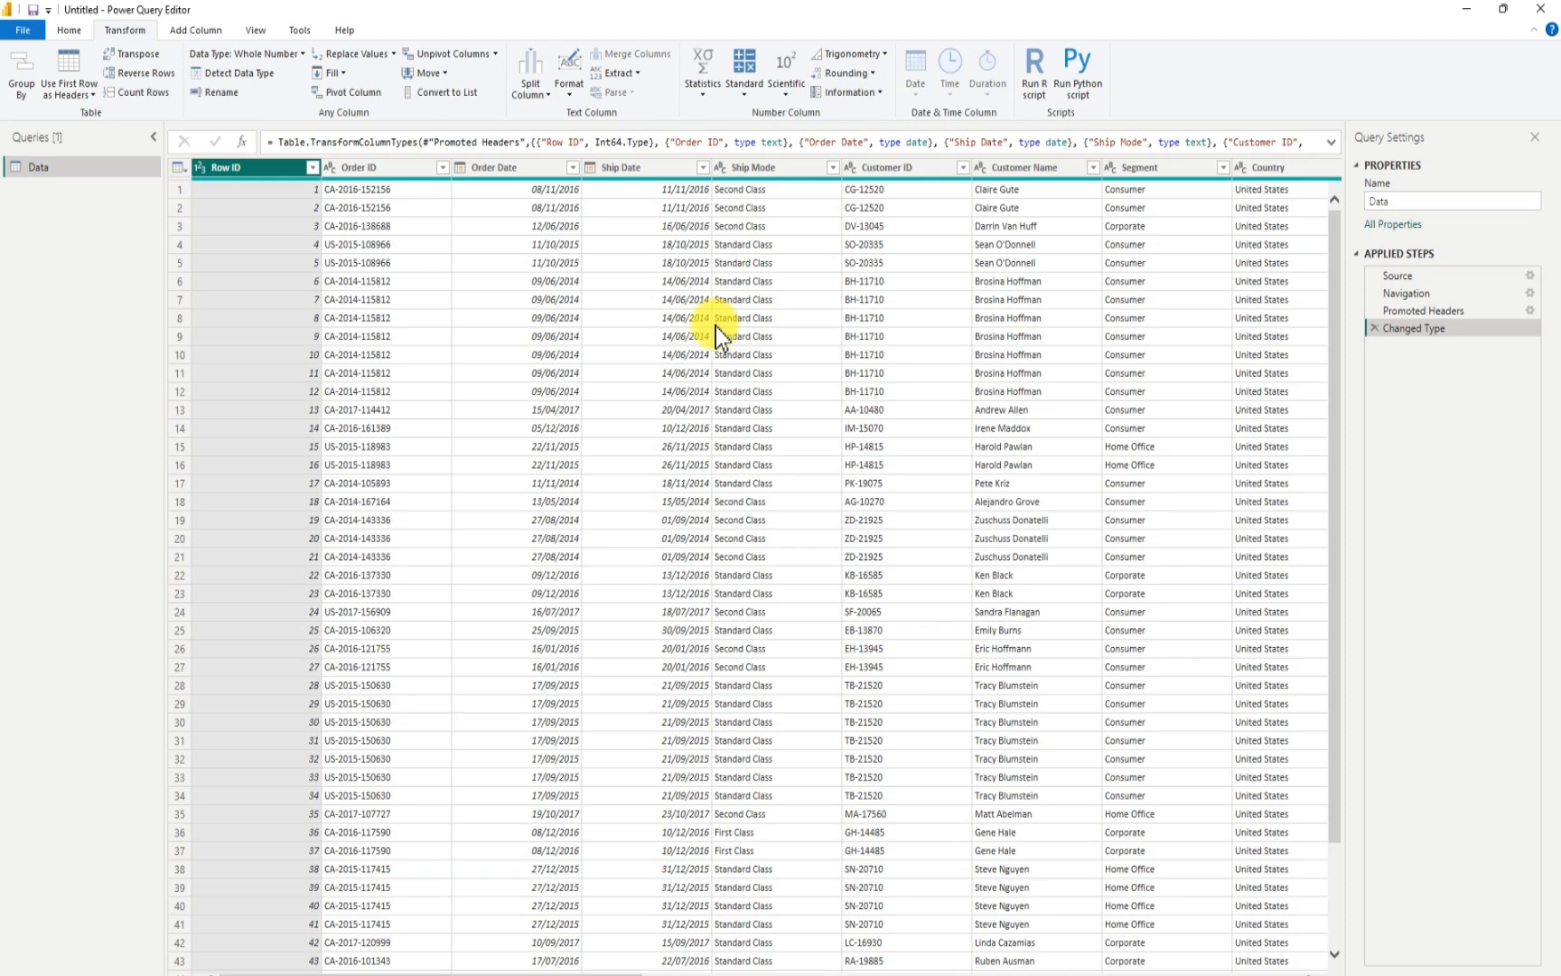
click(778, 168)
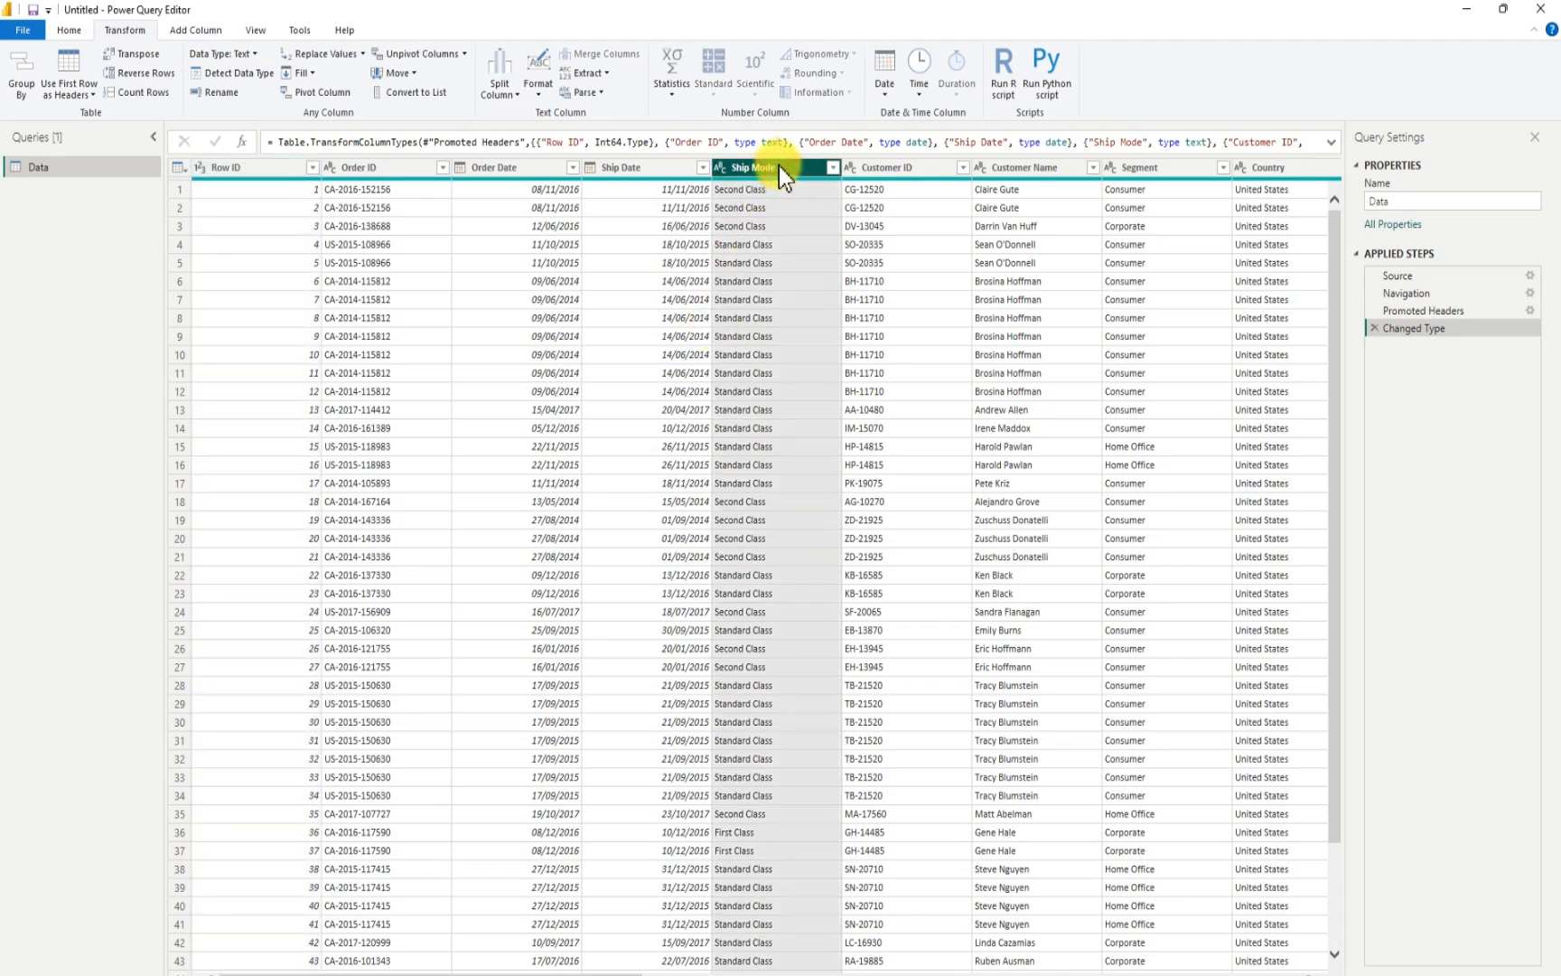
click(234, 77)
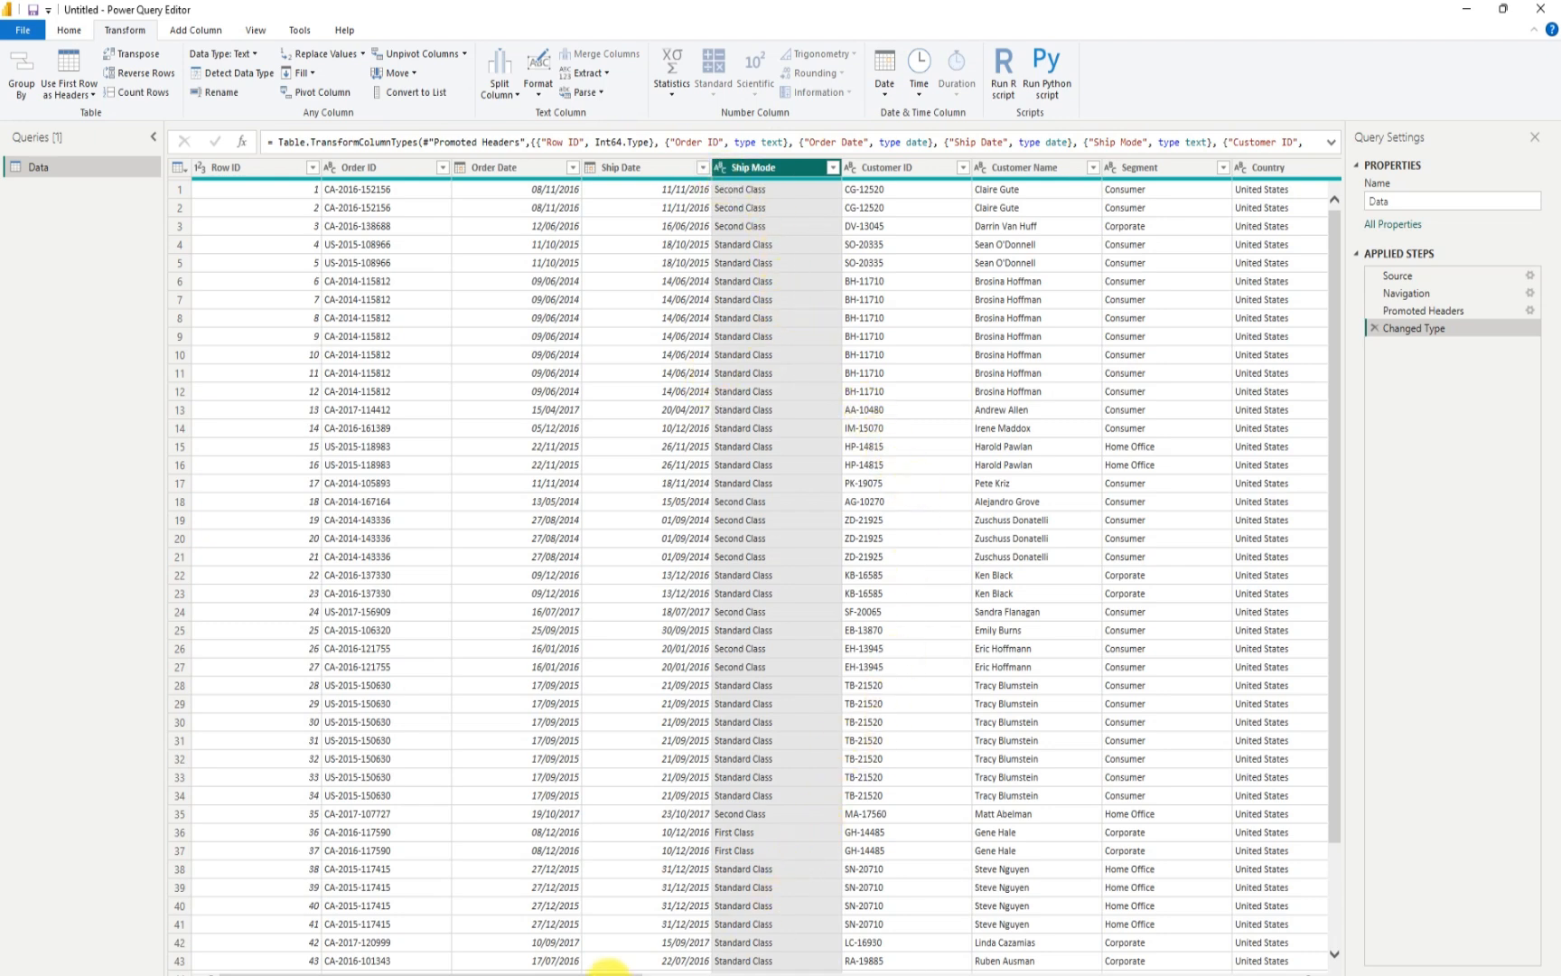
drag(610, 969, 1307, 962)
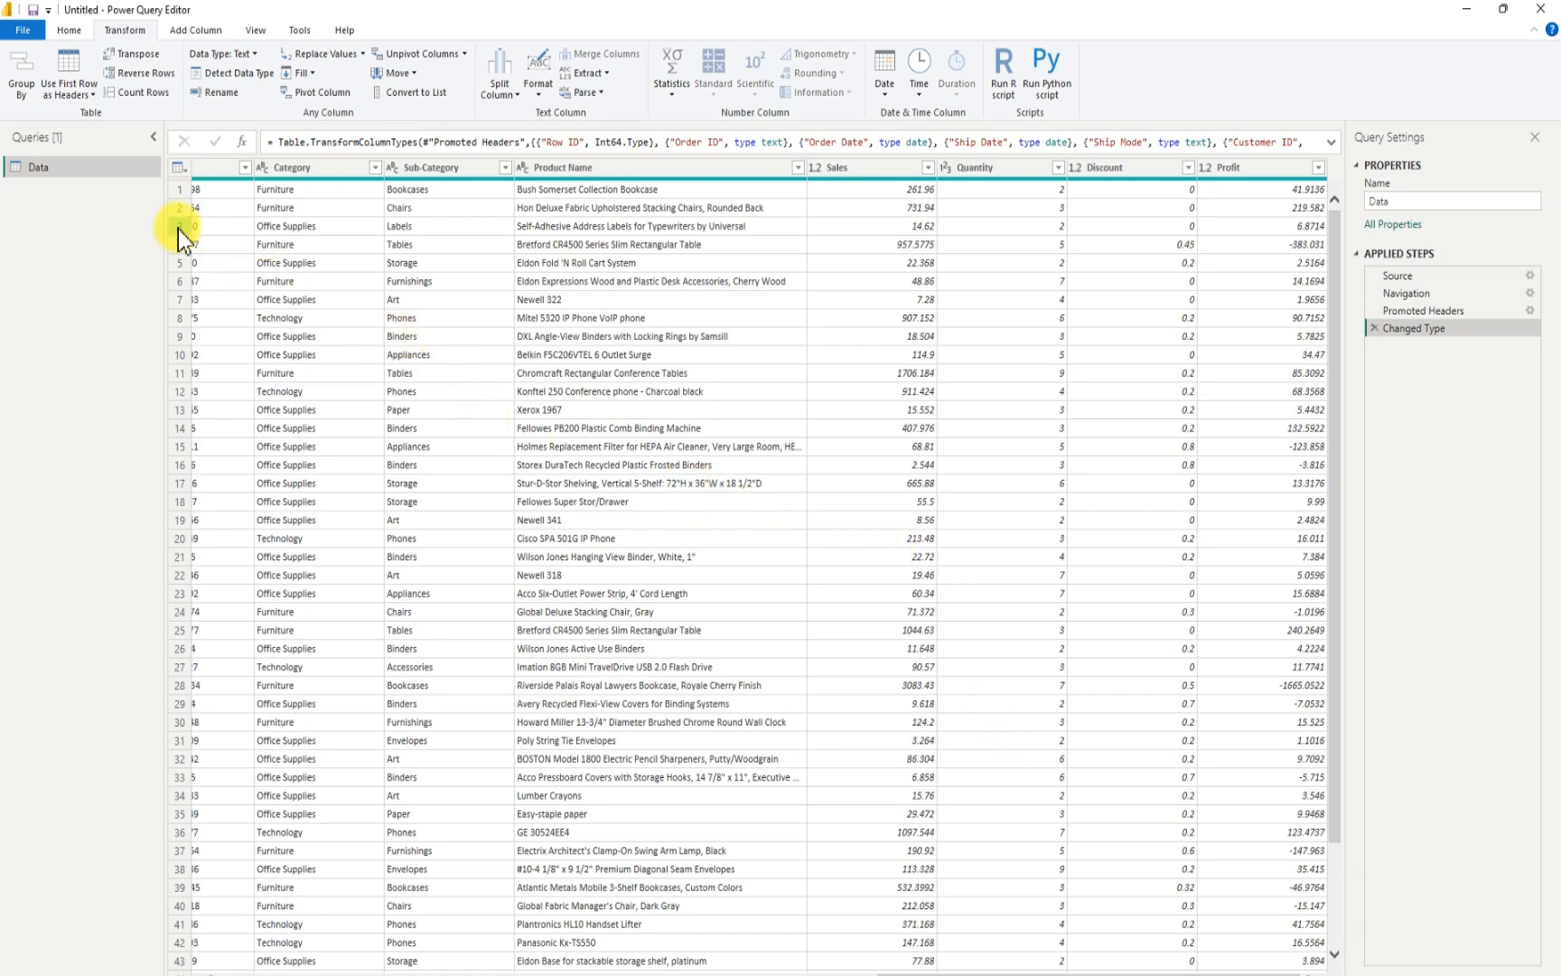
click(74, 30)
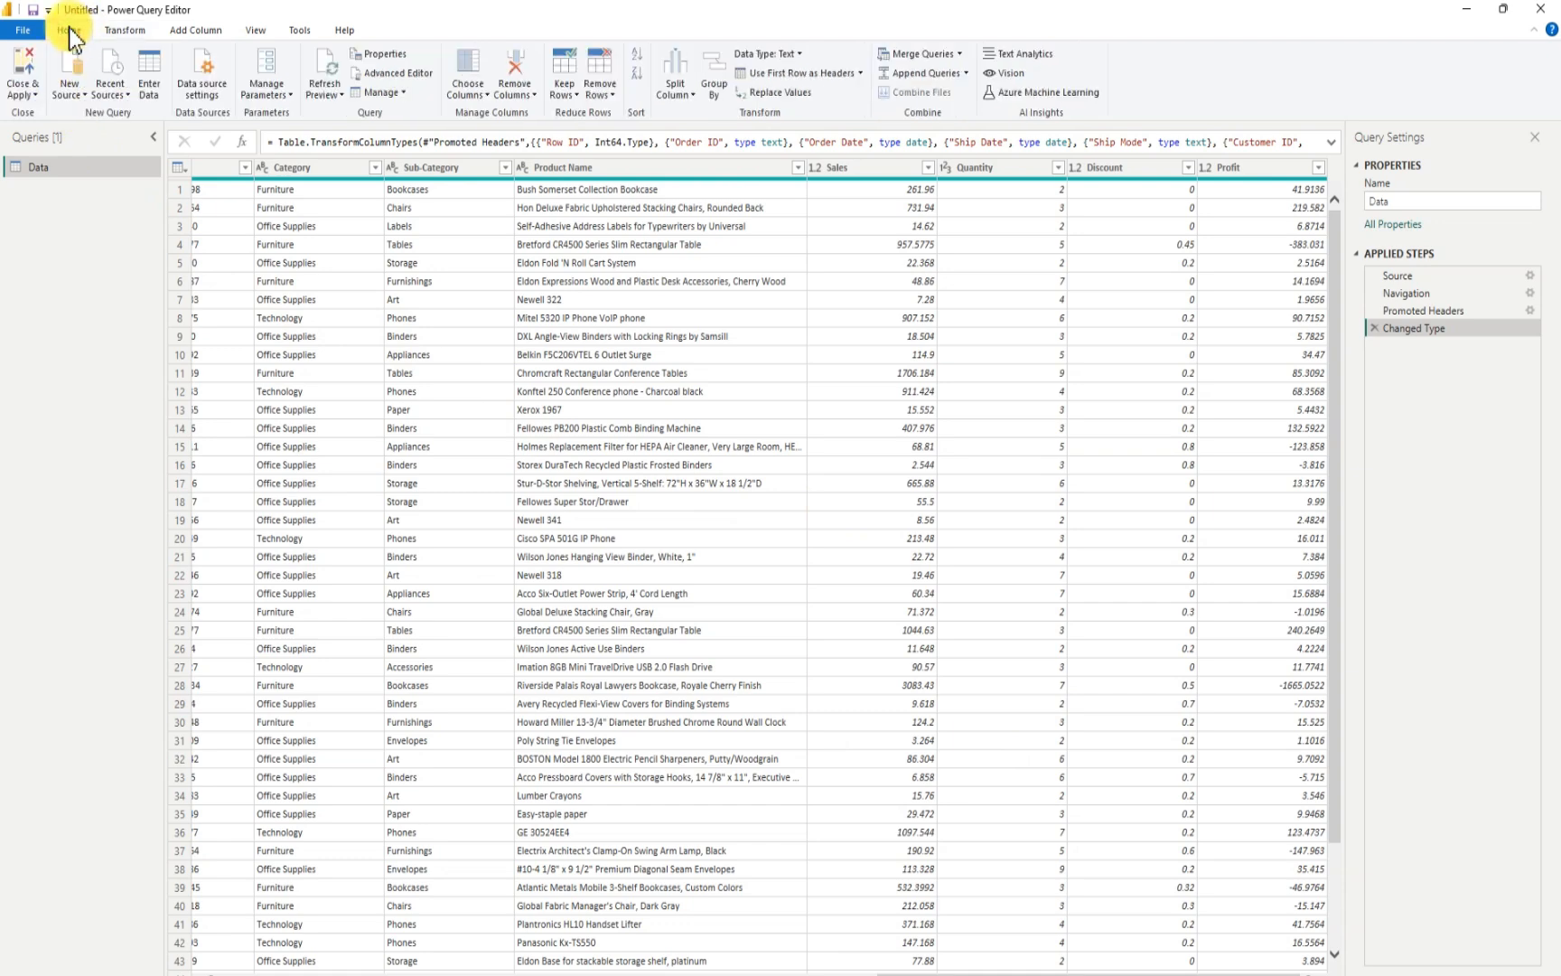
click(24, 71)
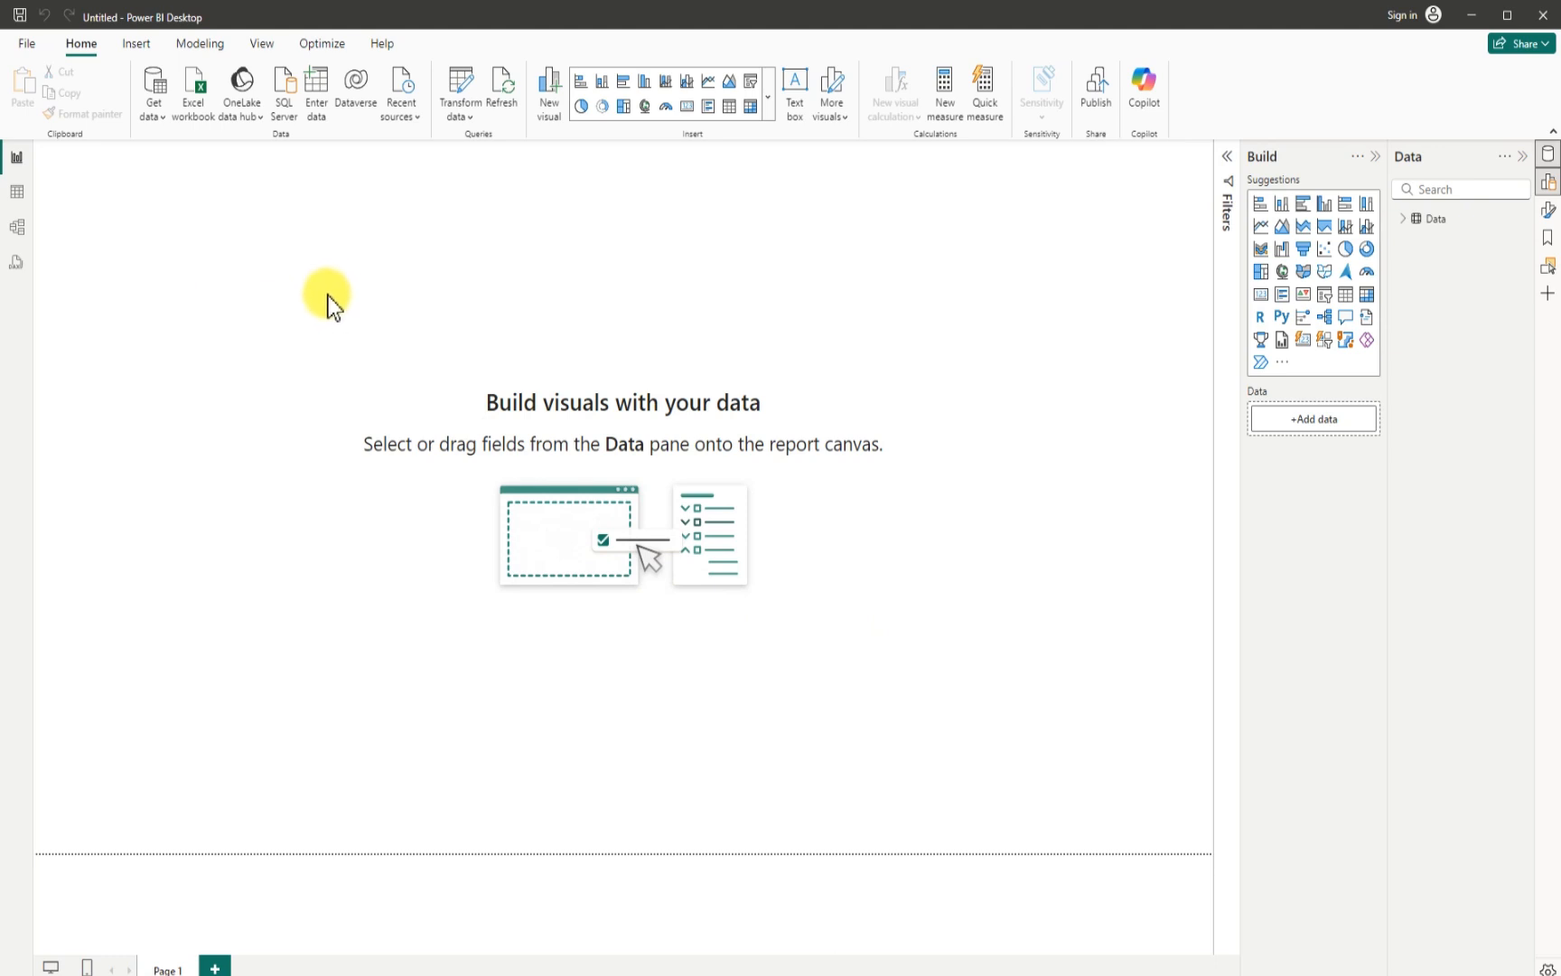
- Save the report as a Power BI file named Logistic Report in the Downloads folder
click(28, 45)
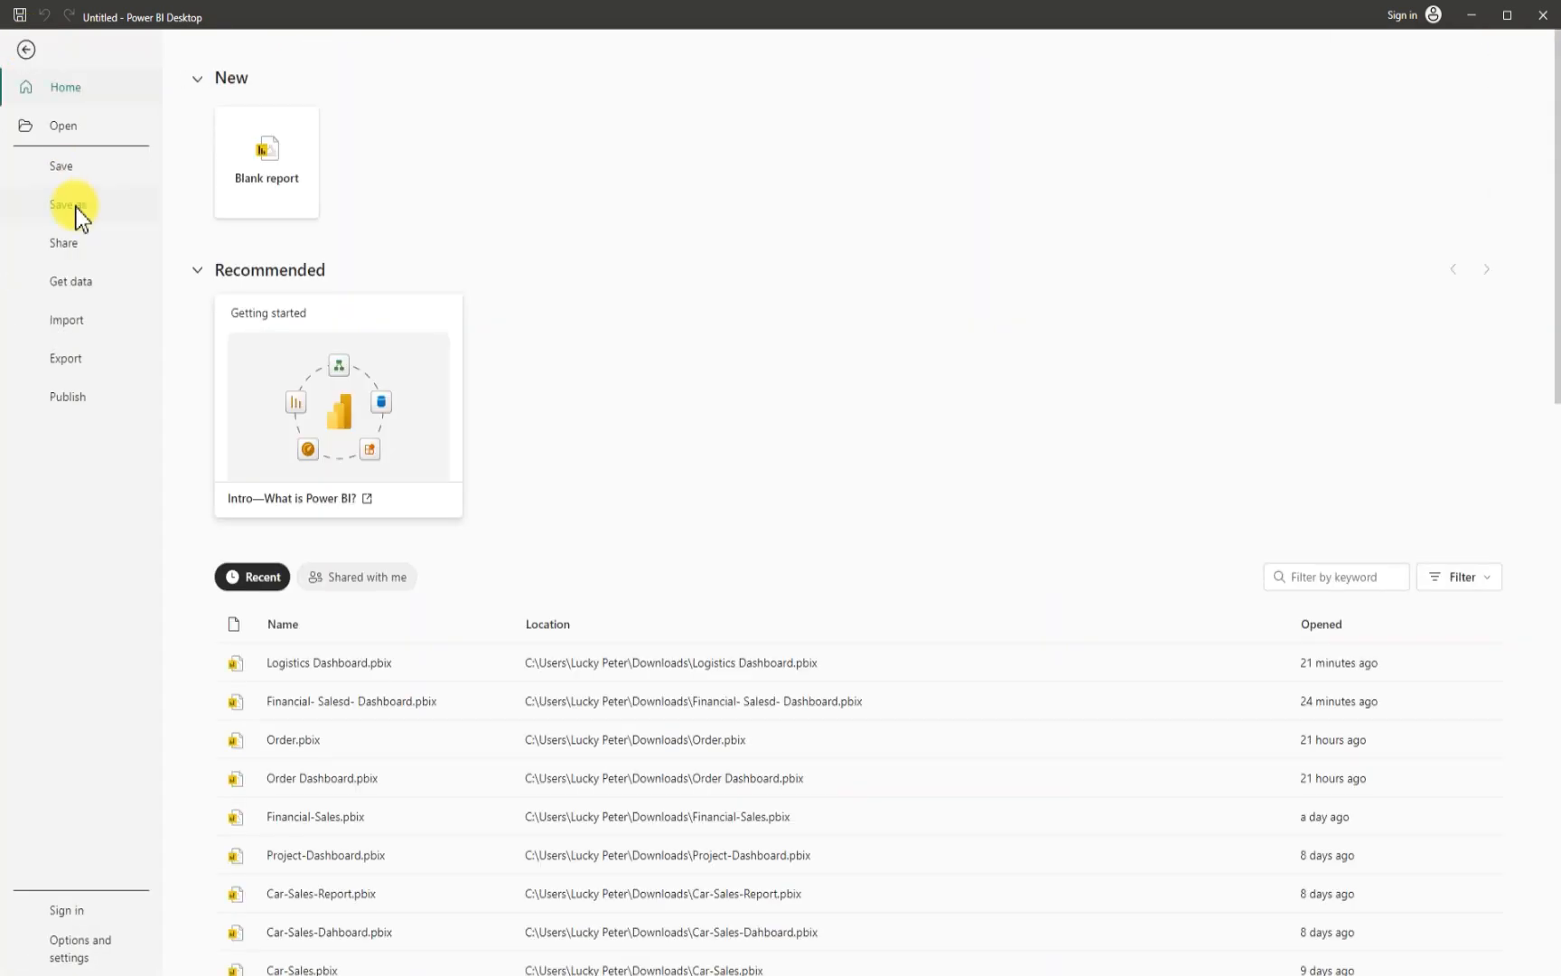
click(76, 208)
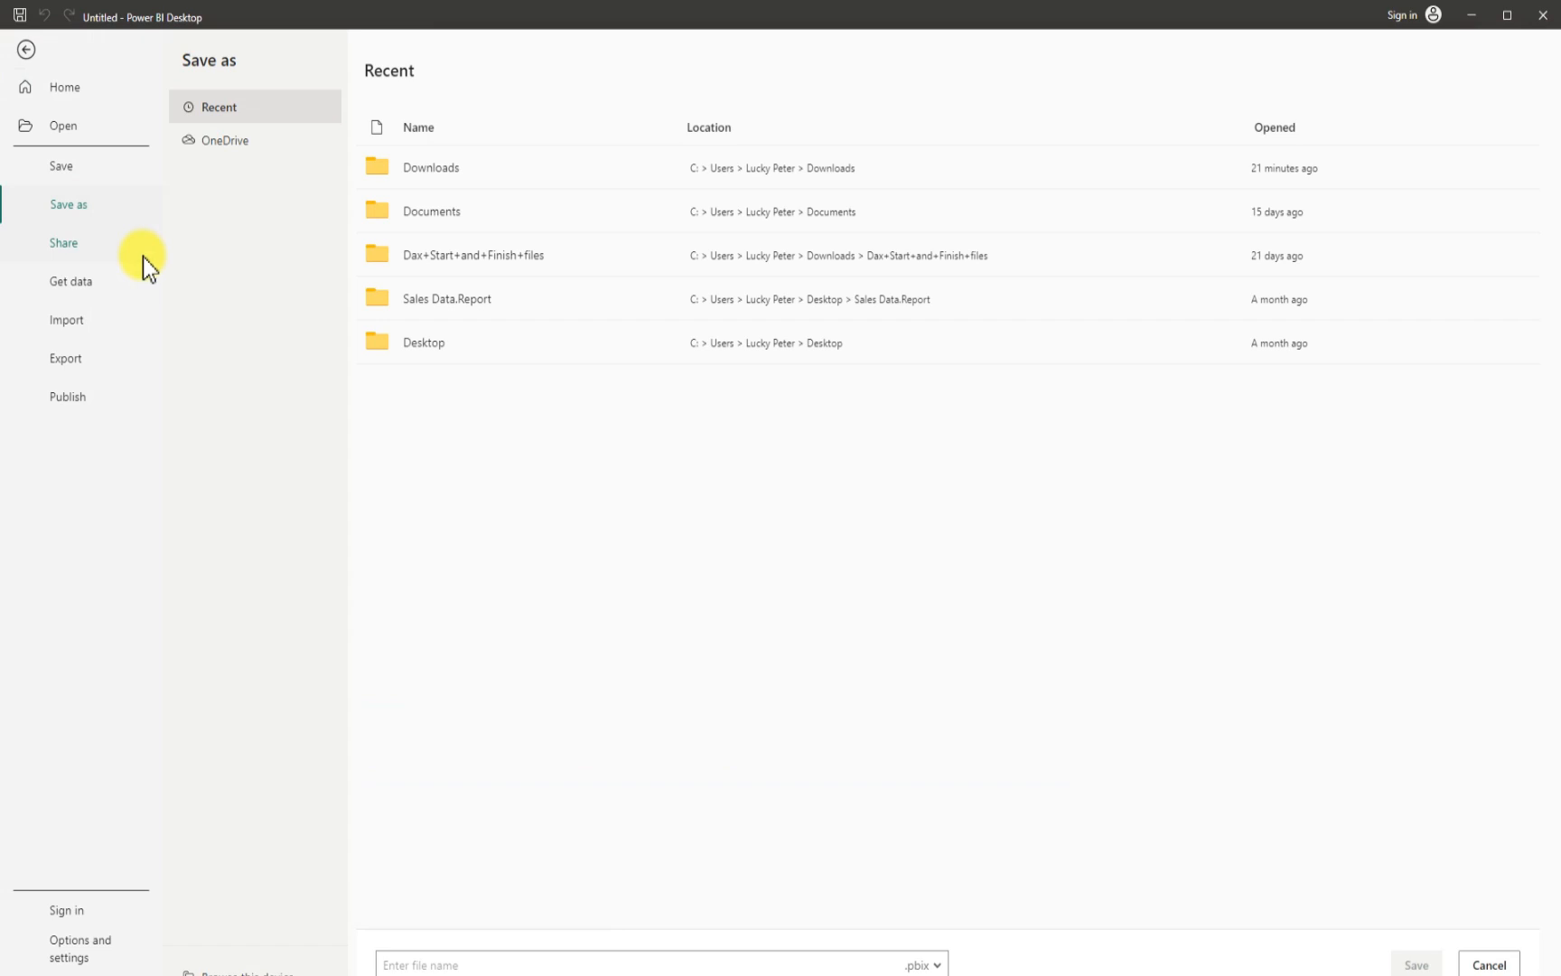
click(251, 967)
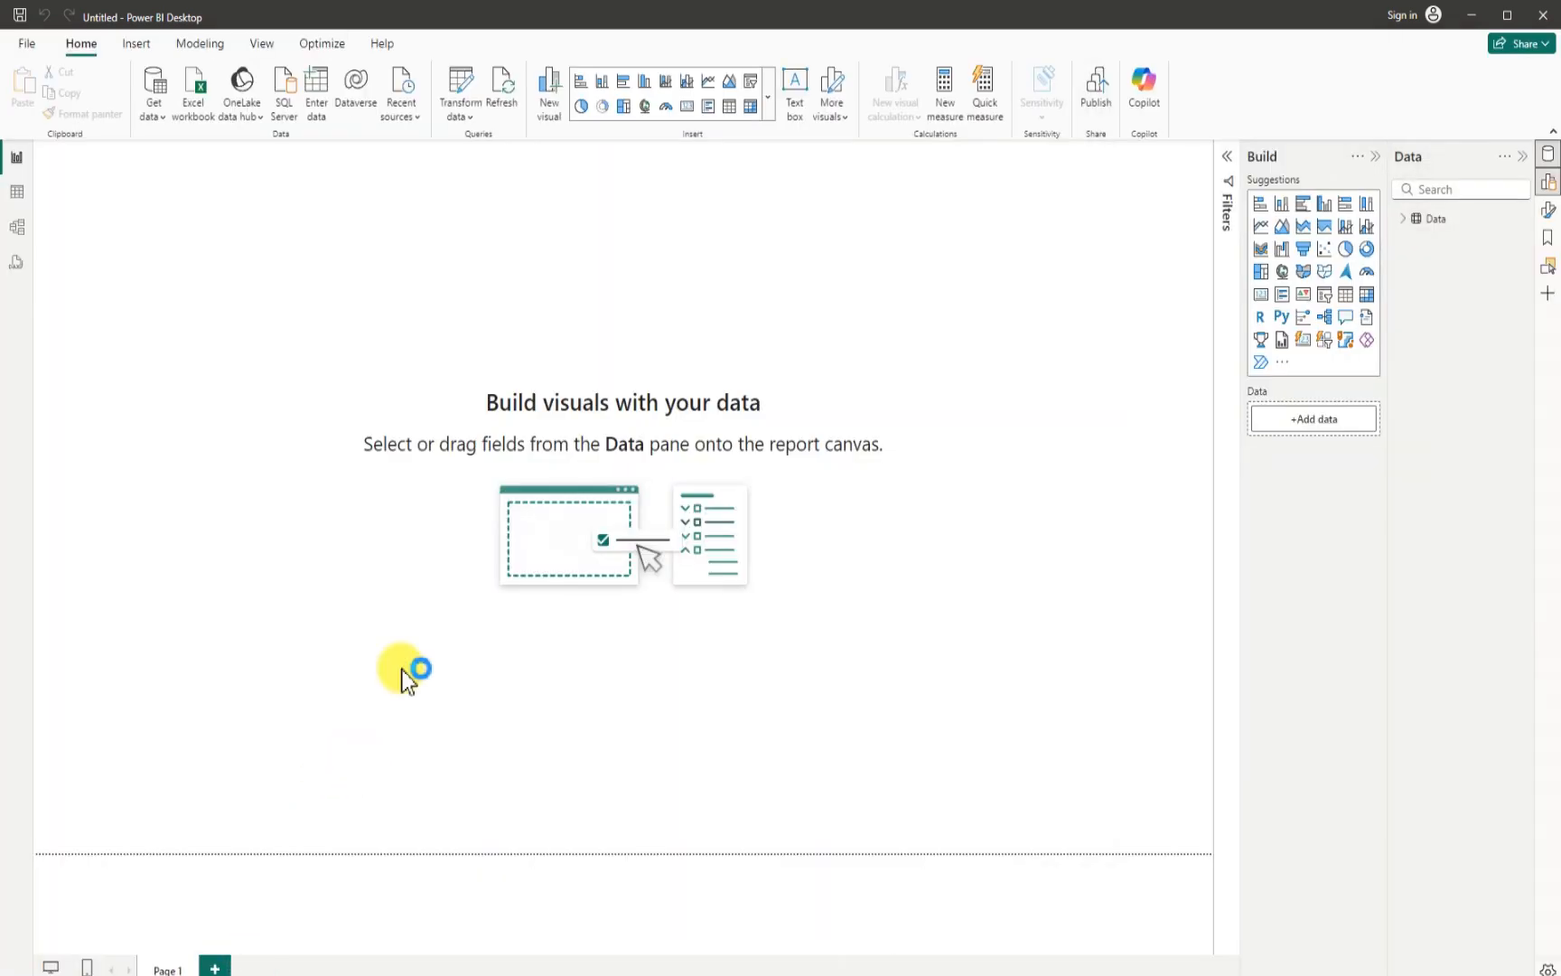
click(84, 172)
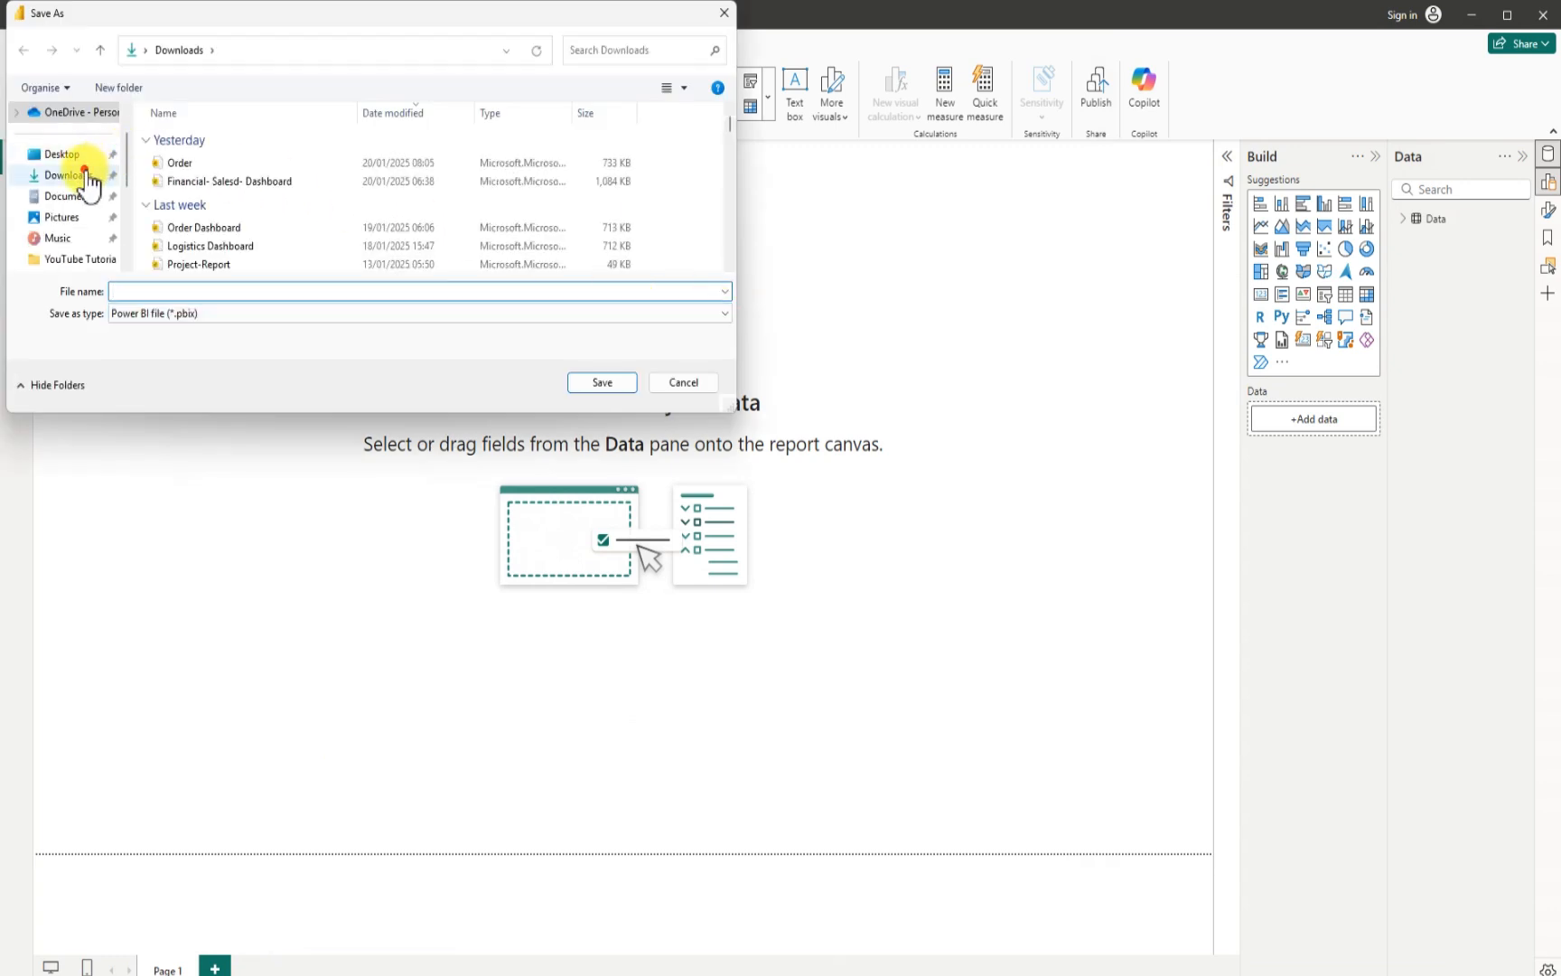
click(151, 291)
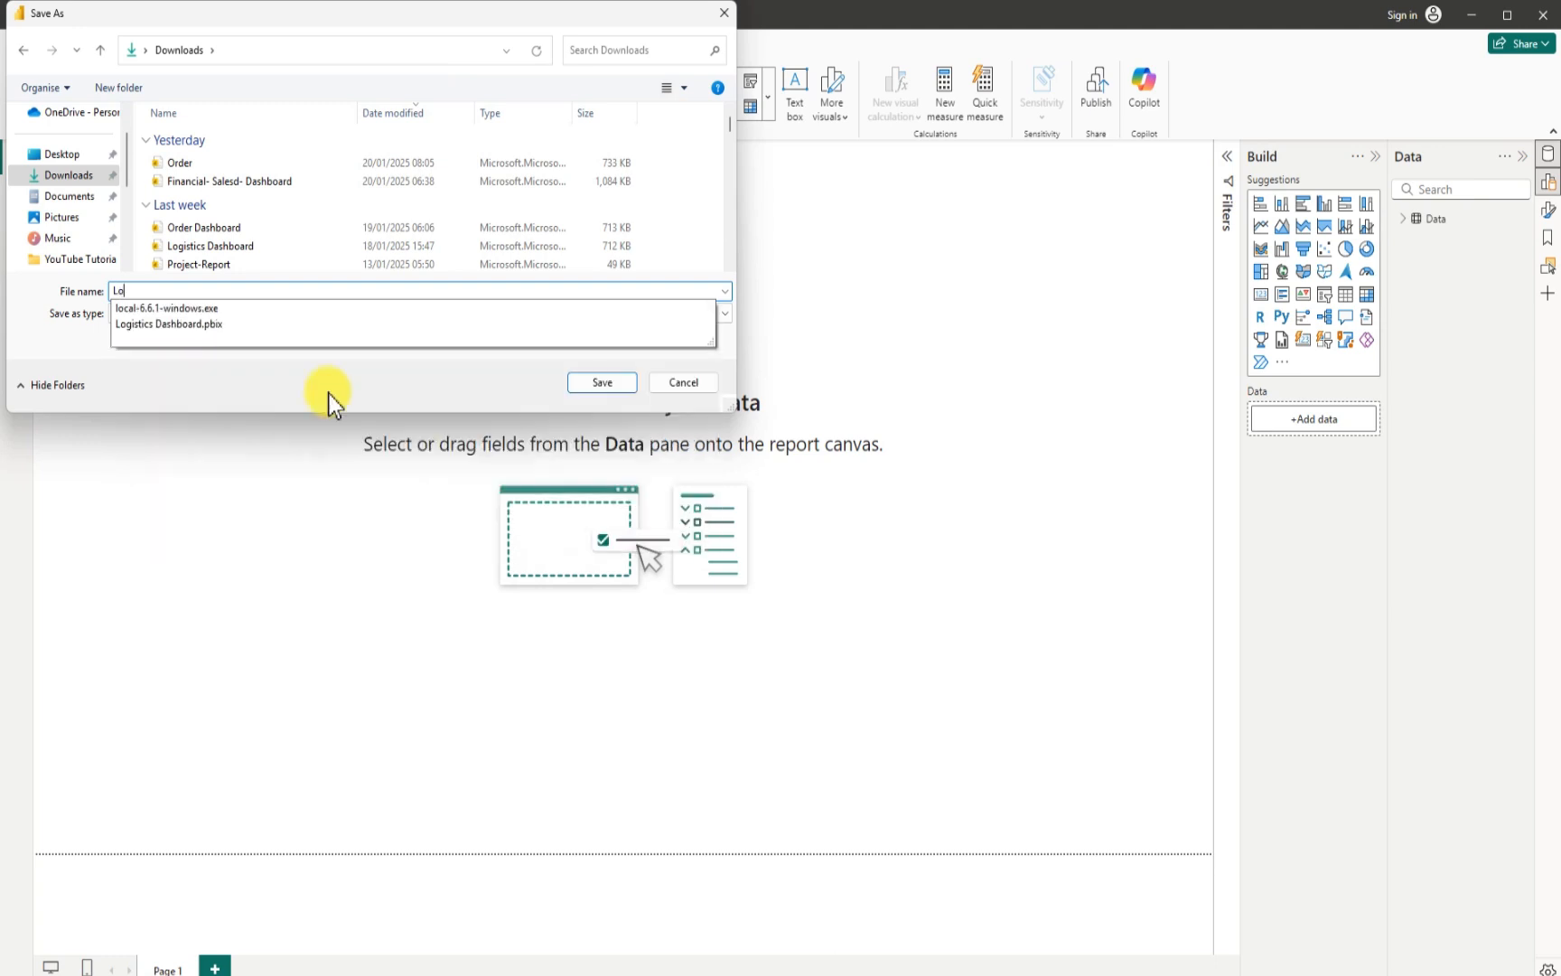
text(ogistic )
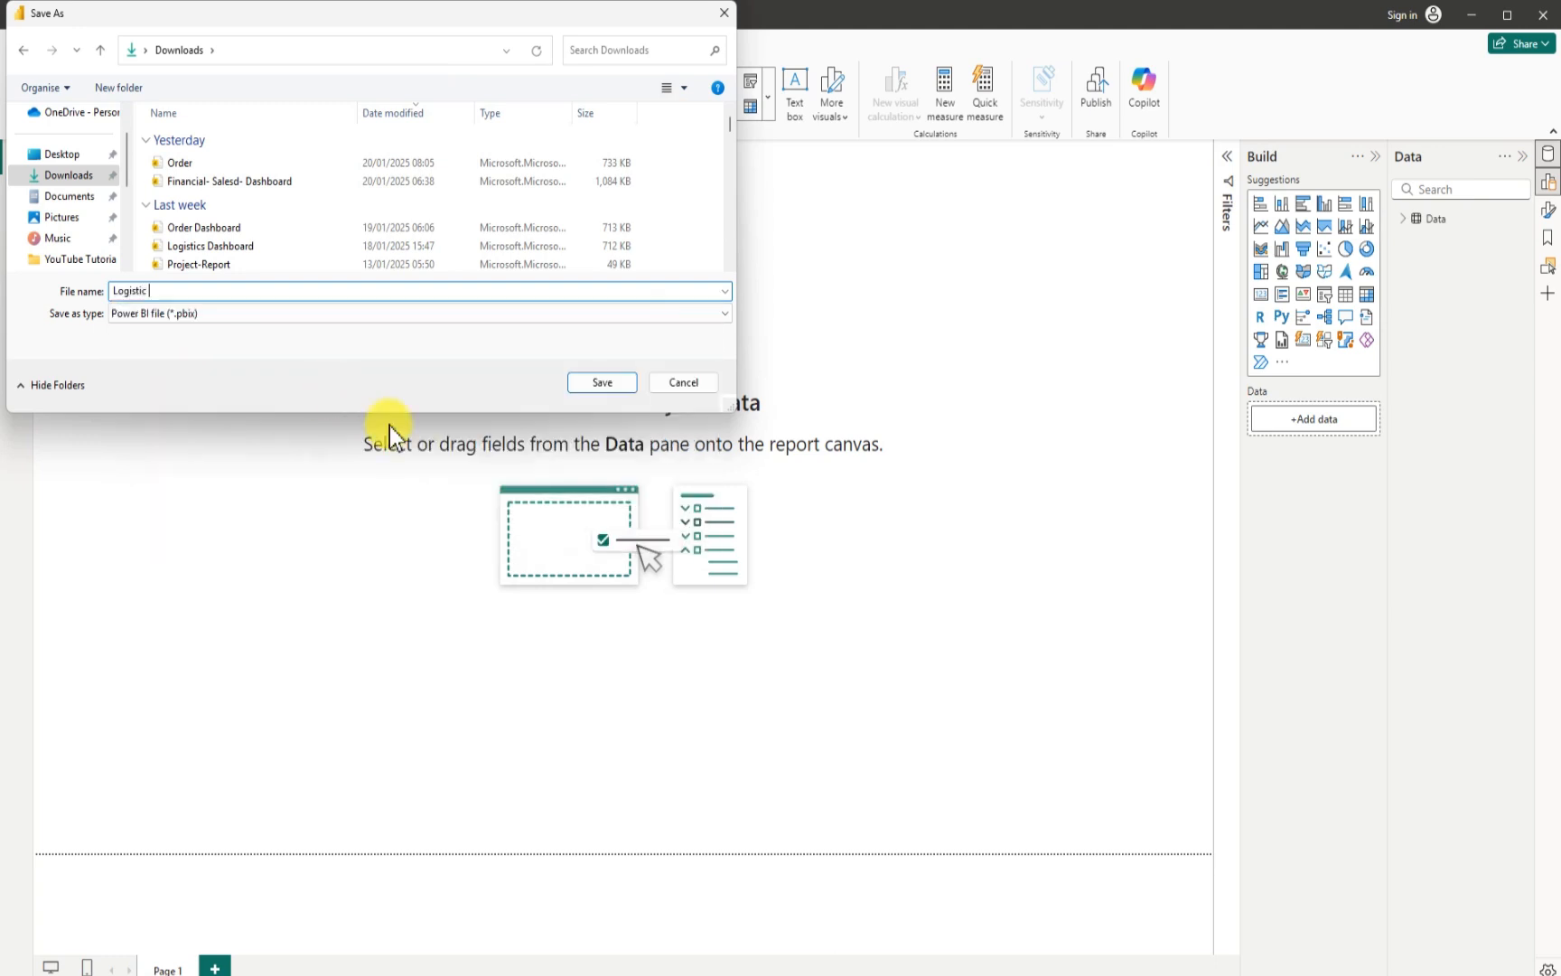
text(Report)
click(604, 382)
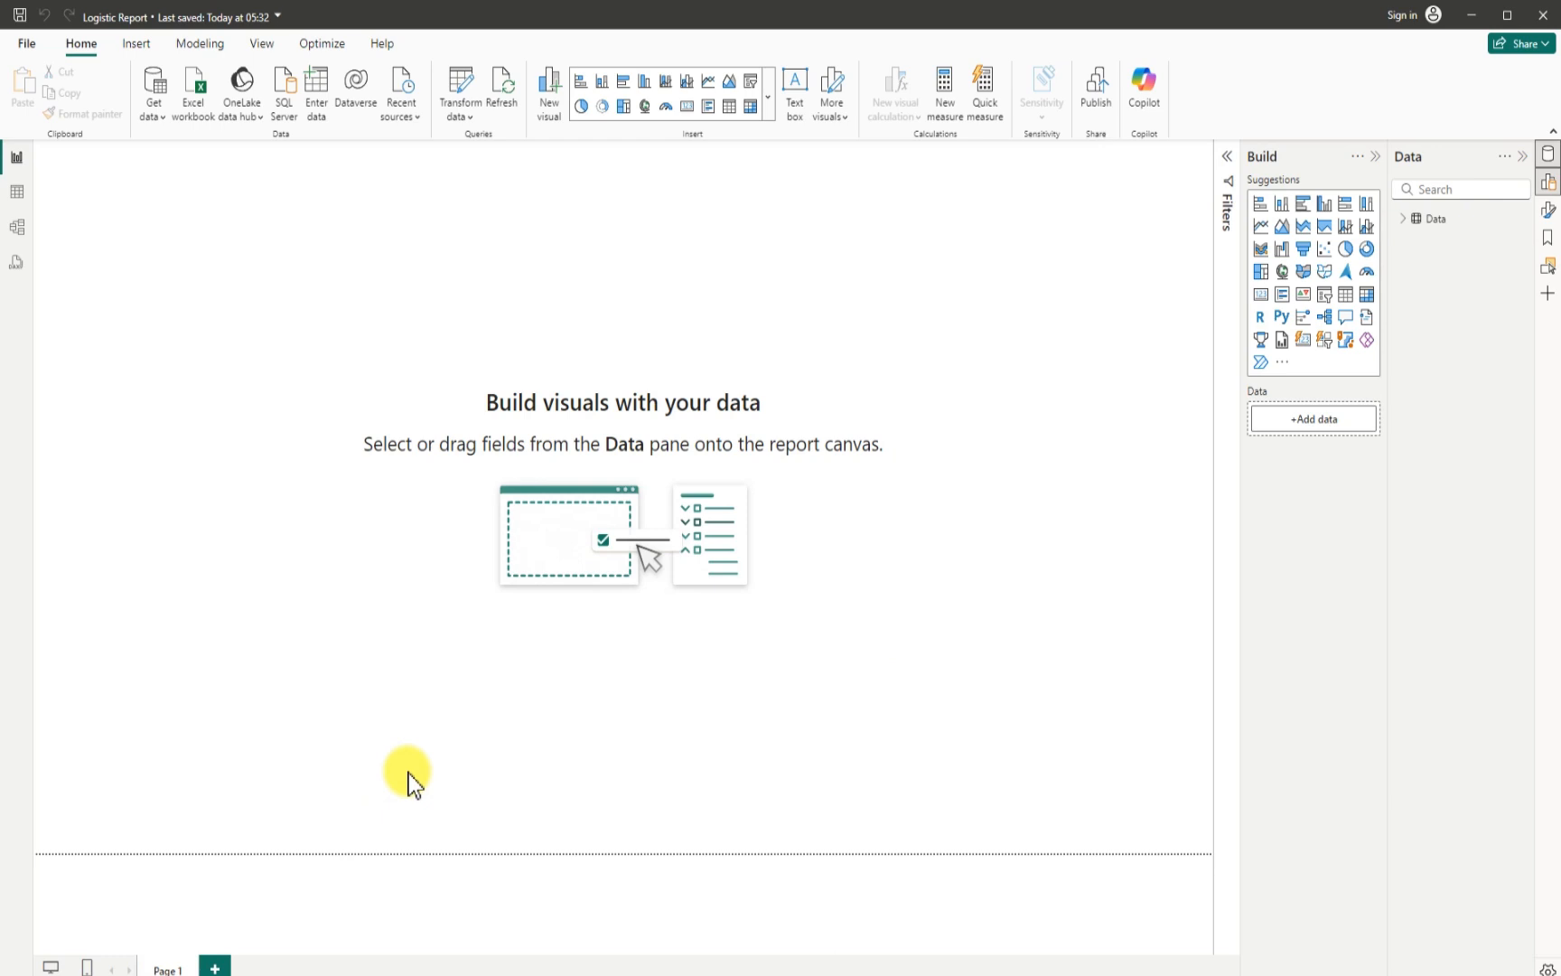
- Rename the report page Page 1 to Report
double_click(184, 967)
key(BackSpace)
key(BackSpace)
key(BackSpace)
key(BackSpace)
key(BackSpace)
key(BackSpace)
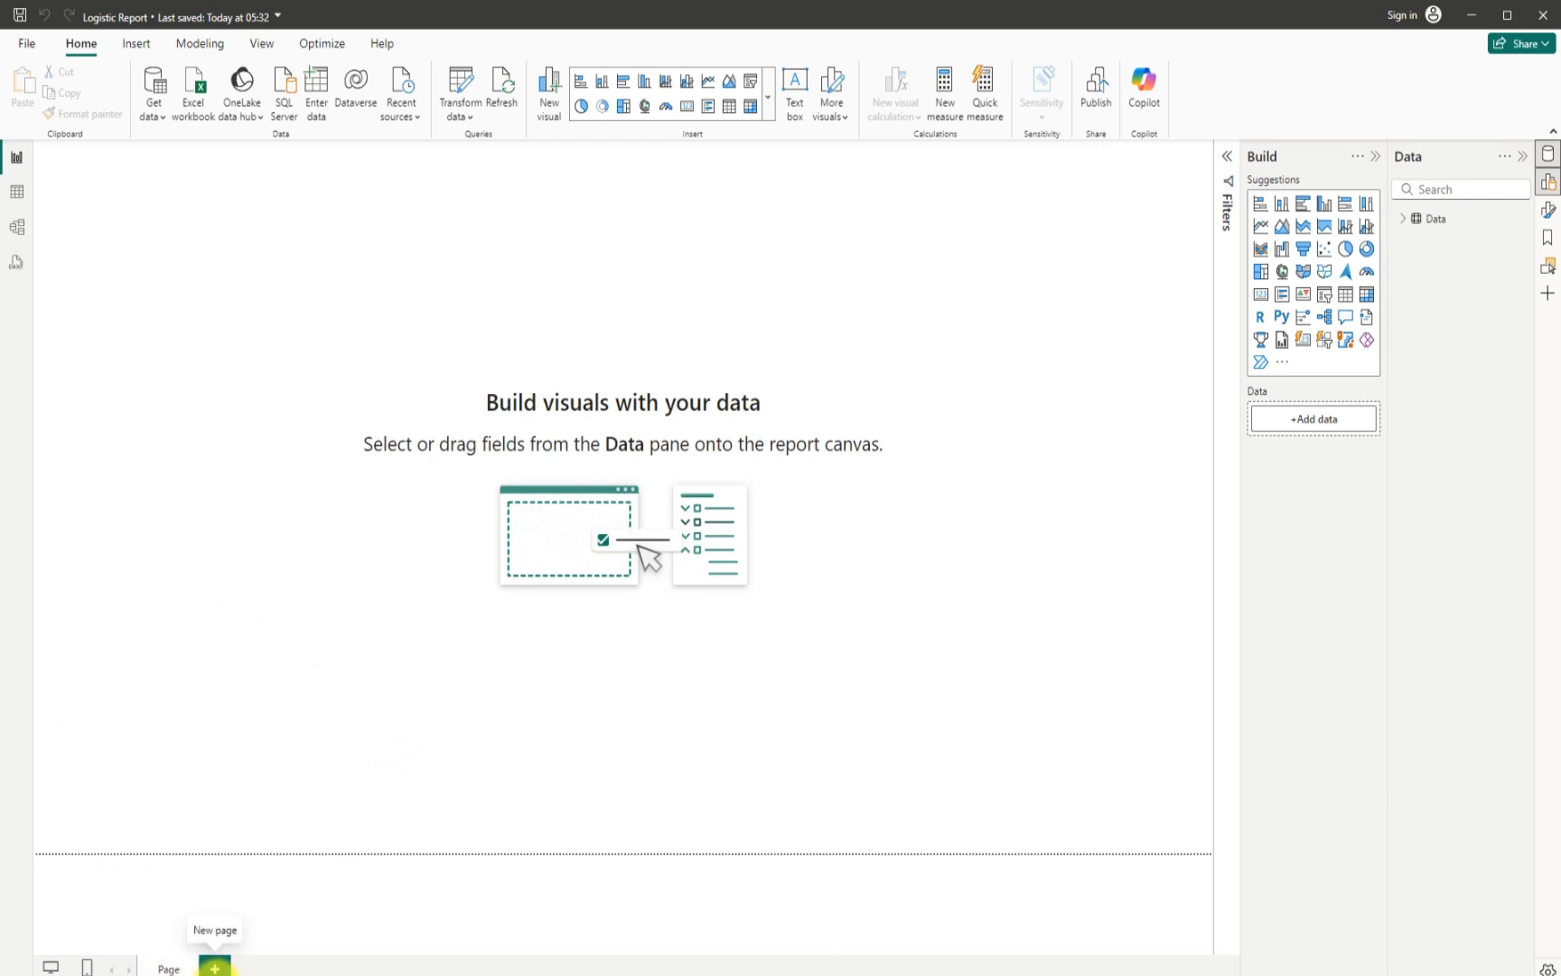
text(Report)
key(Return)
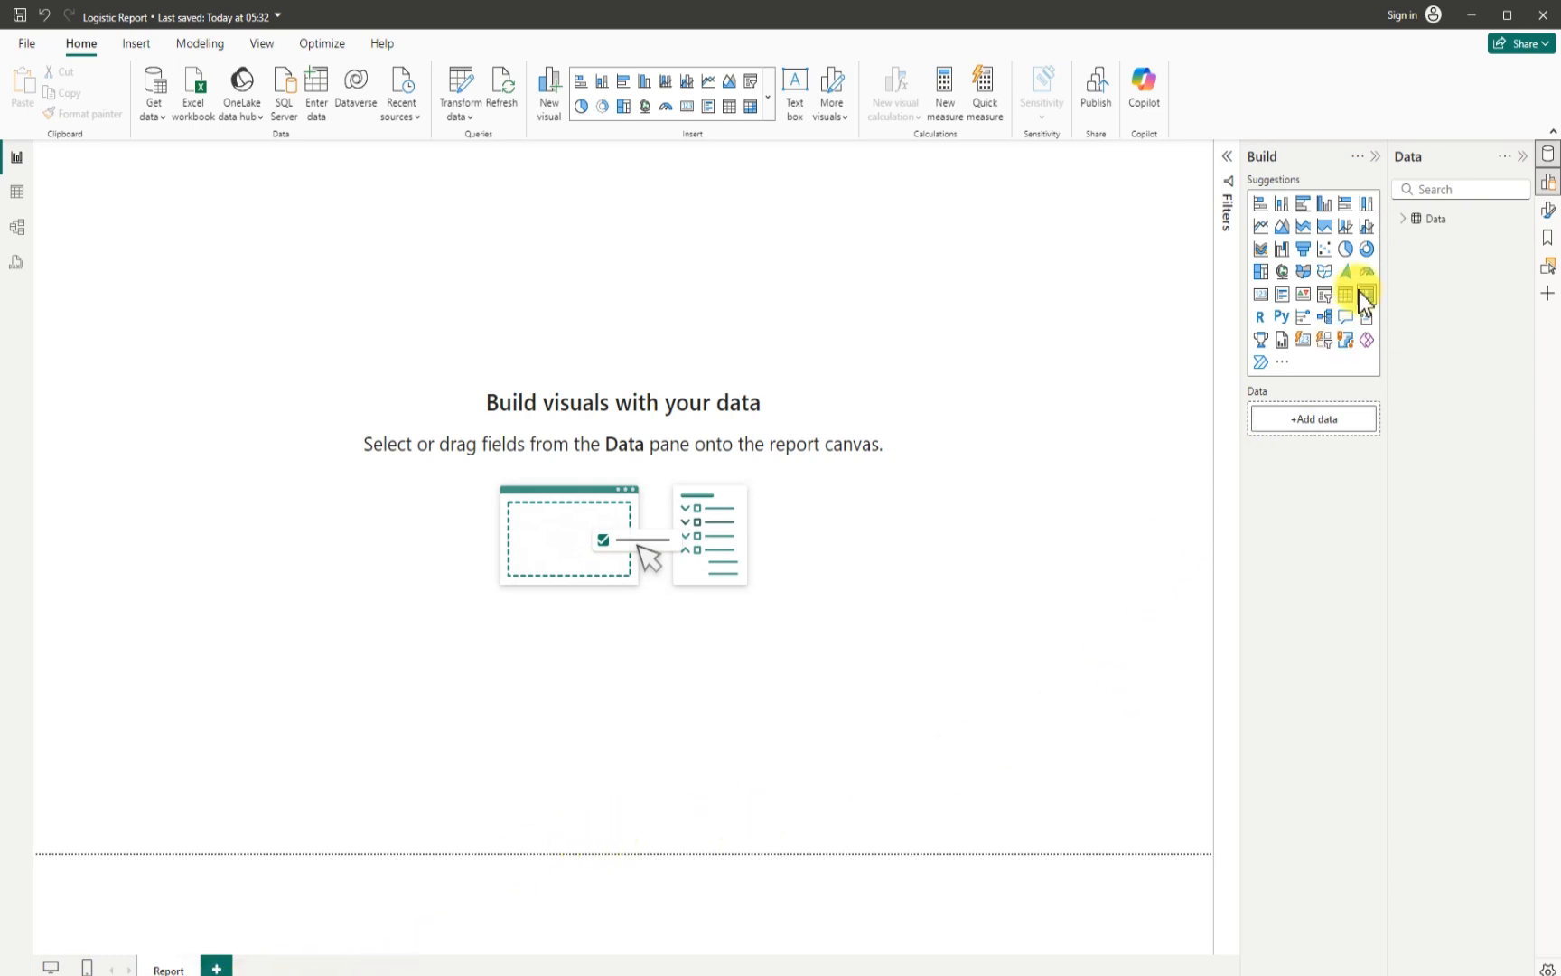
- Expand the Data table to list its fields
click(1405, 220)
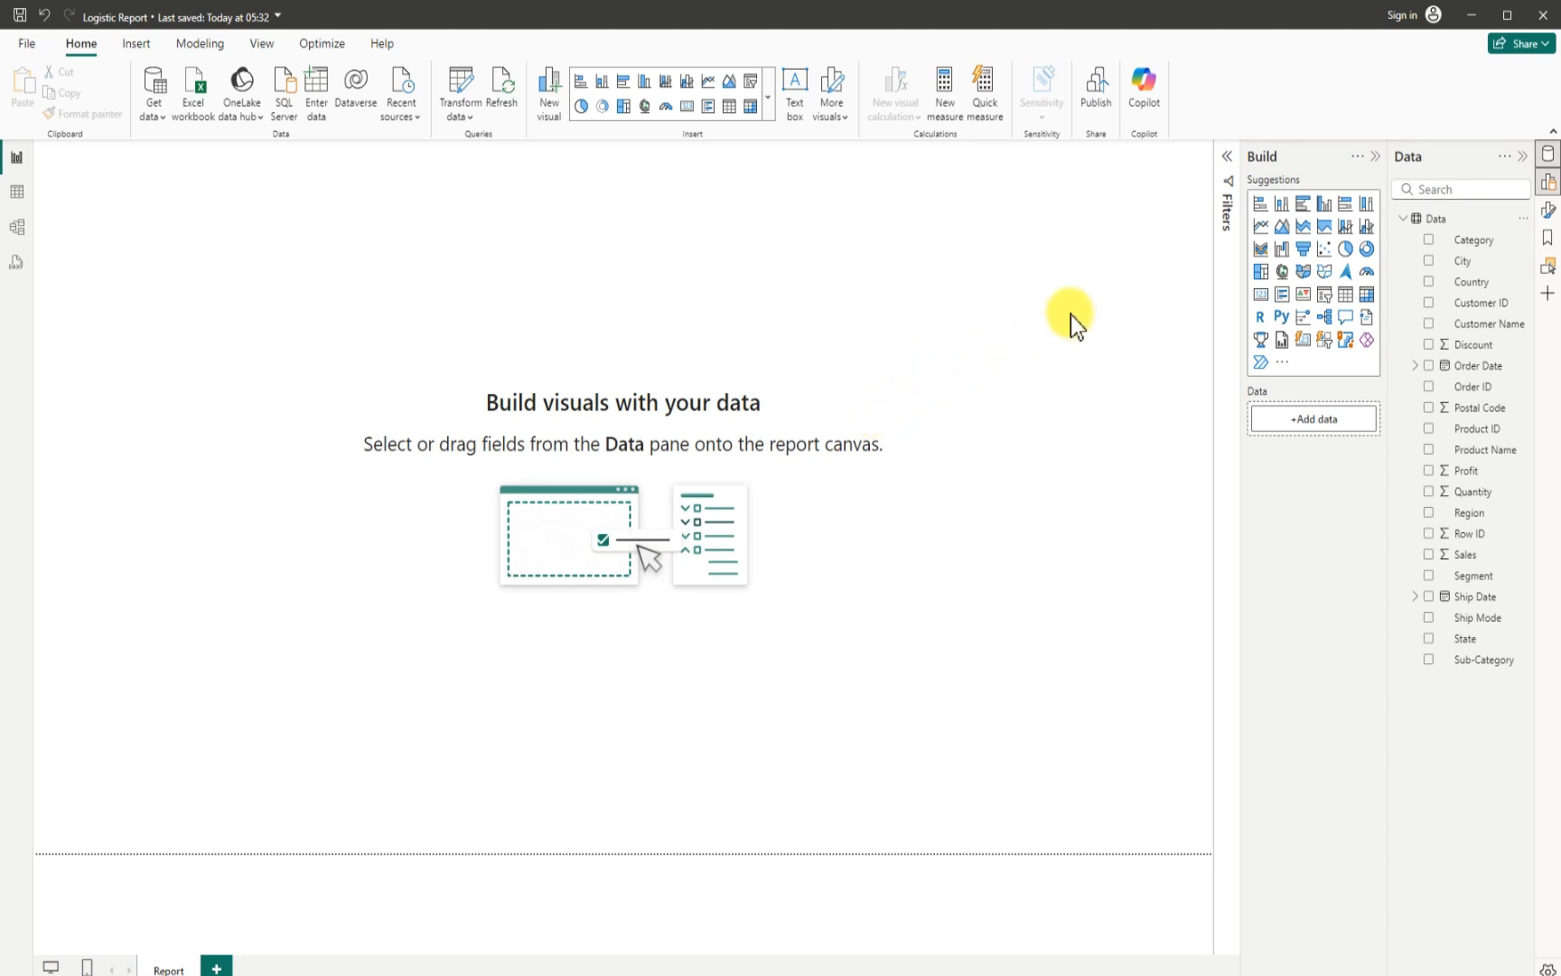
- Set the report page's canvas background to dark blue with 4% transparency
click(1549, 211)
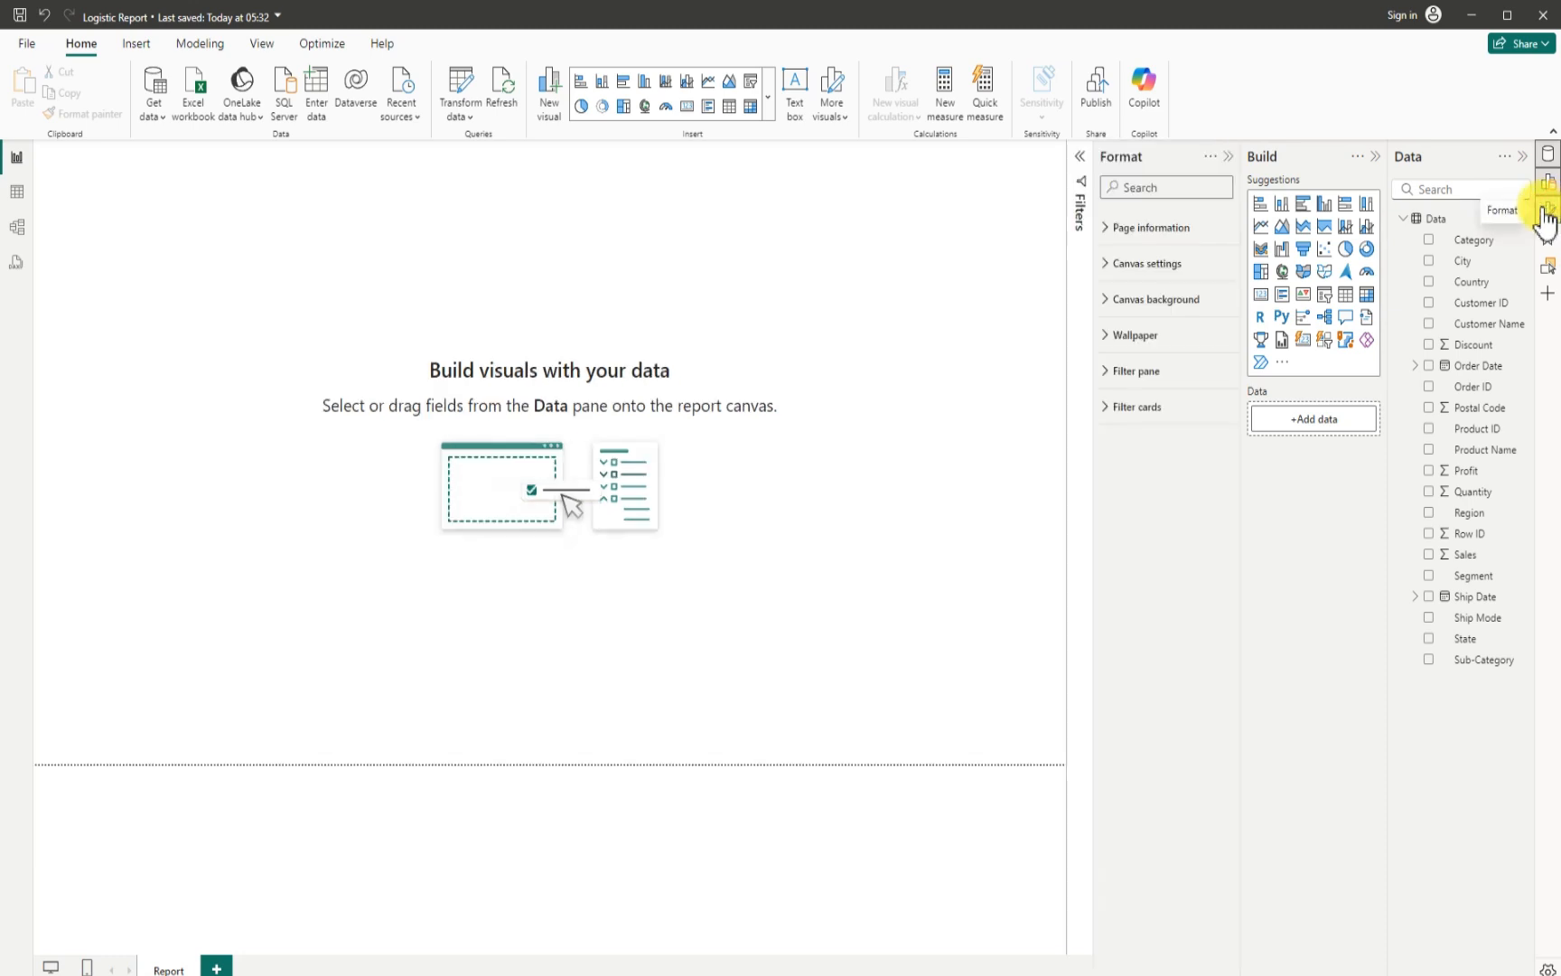
click(1110, 301)
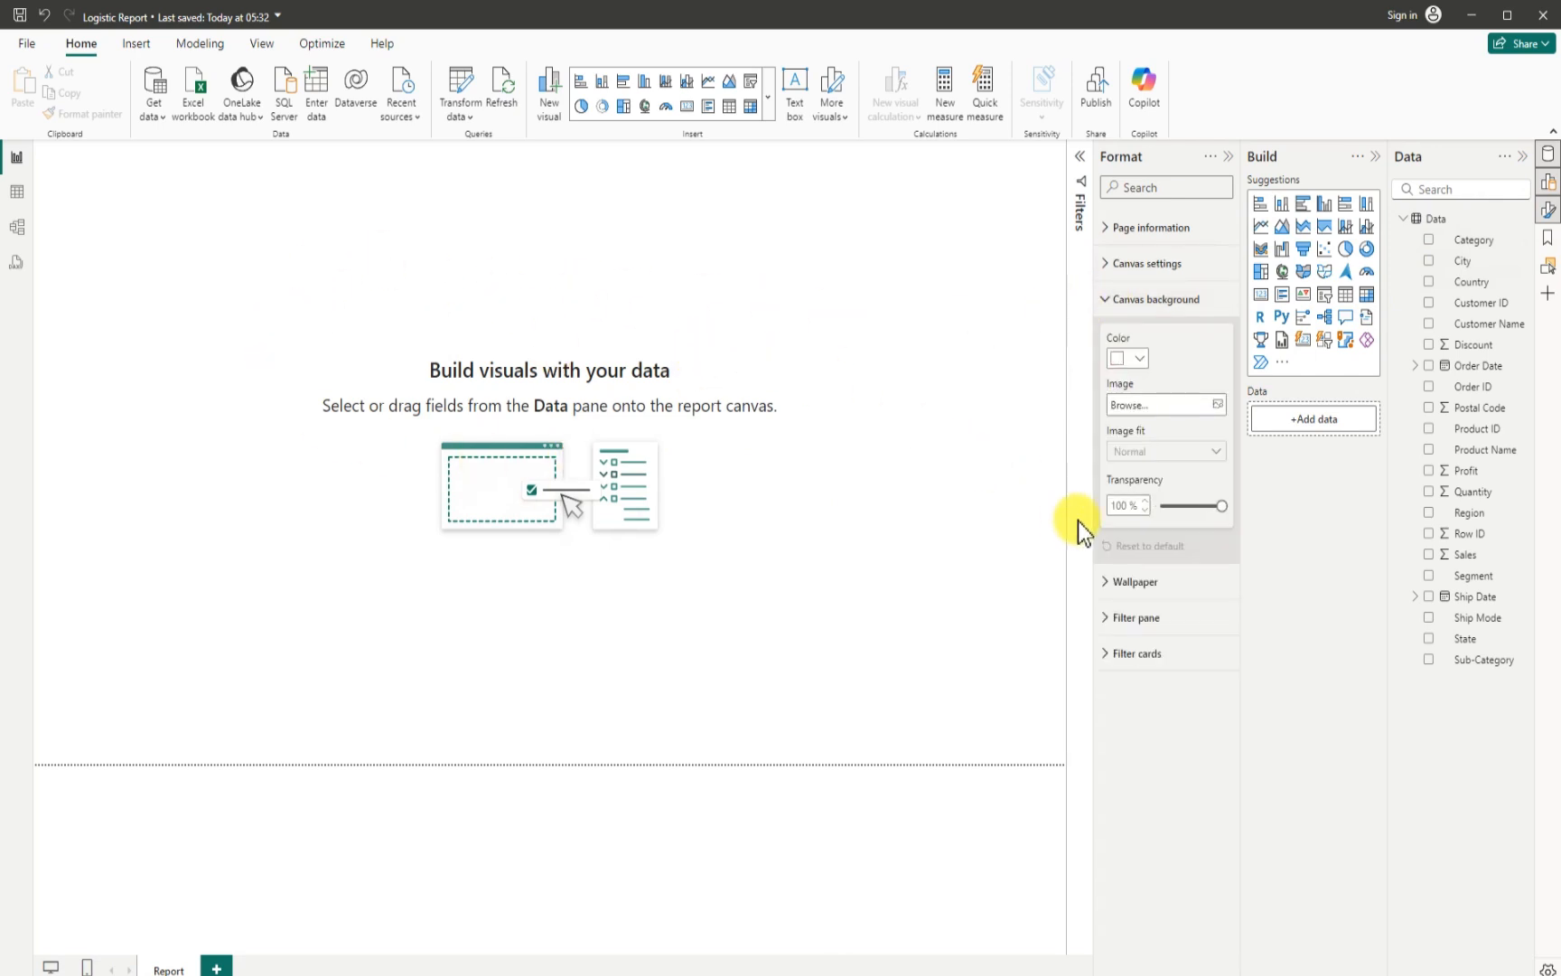
click(1140, 358)
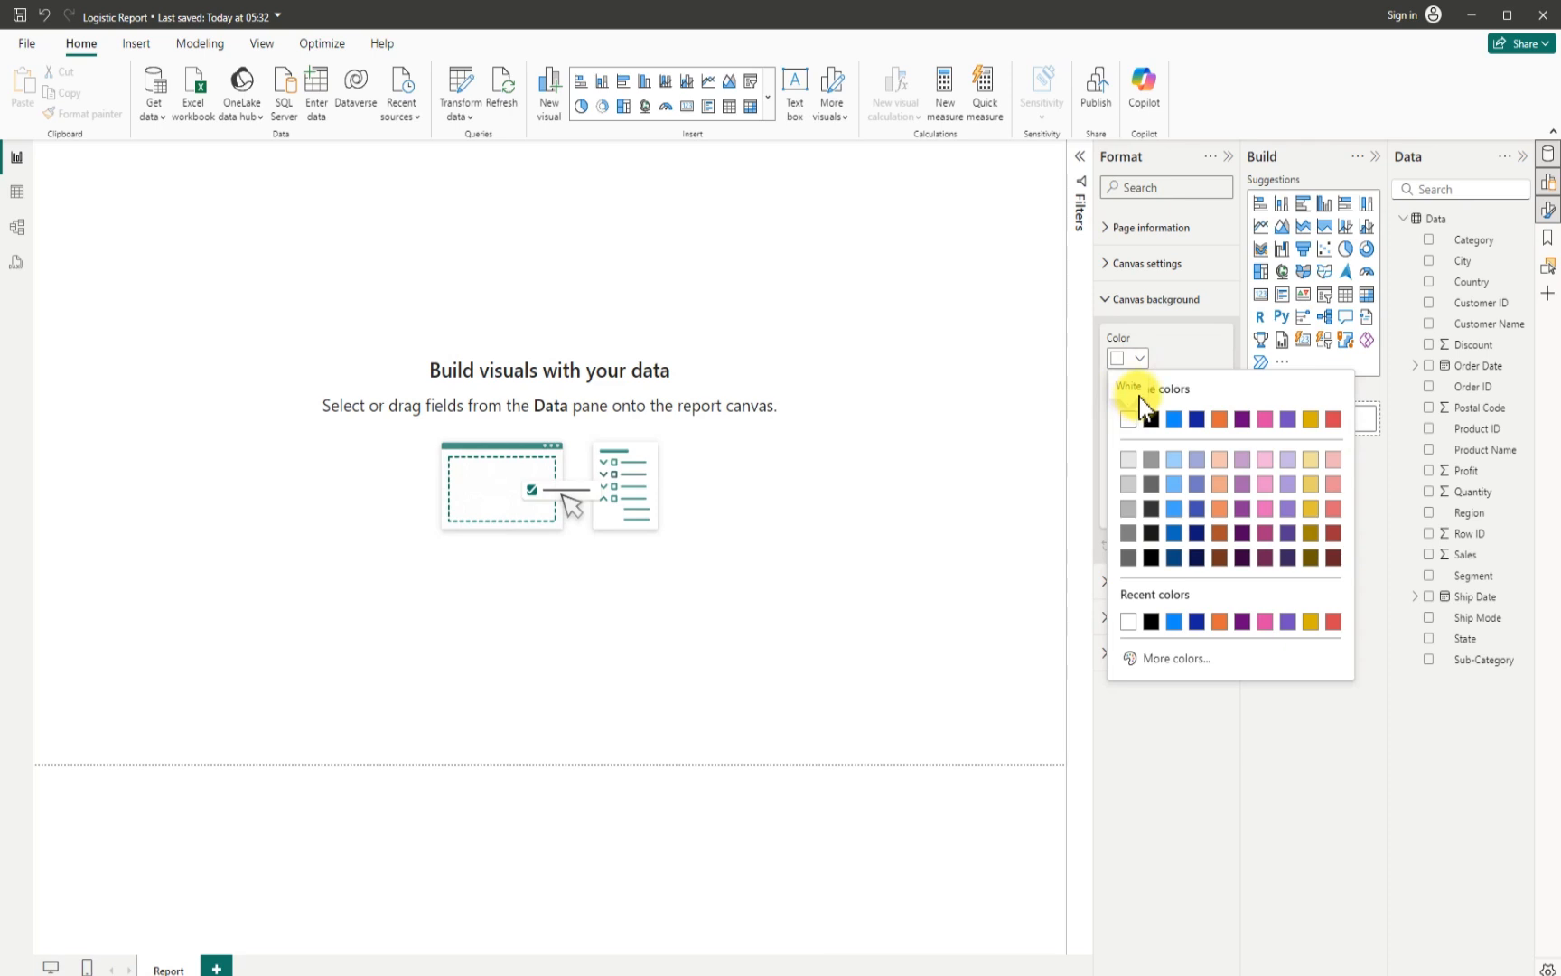
click(1172, 555)
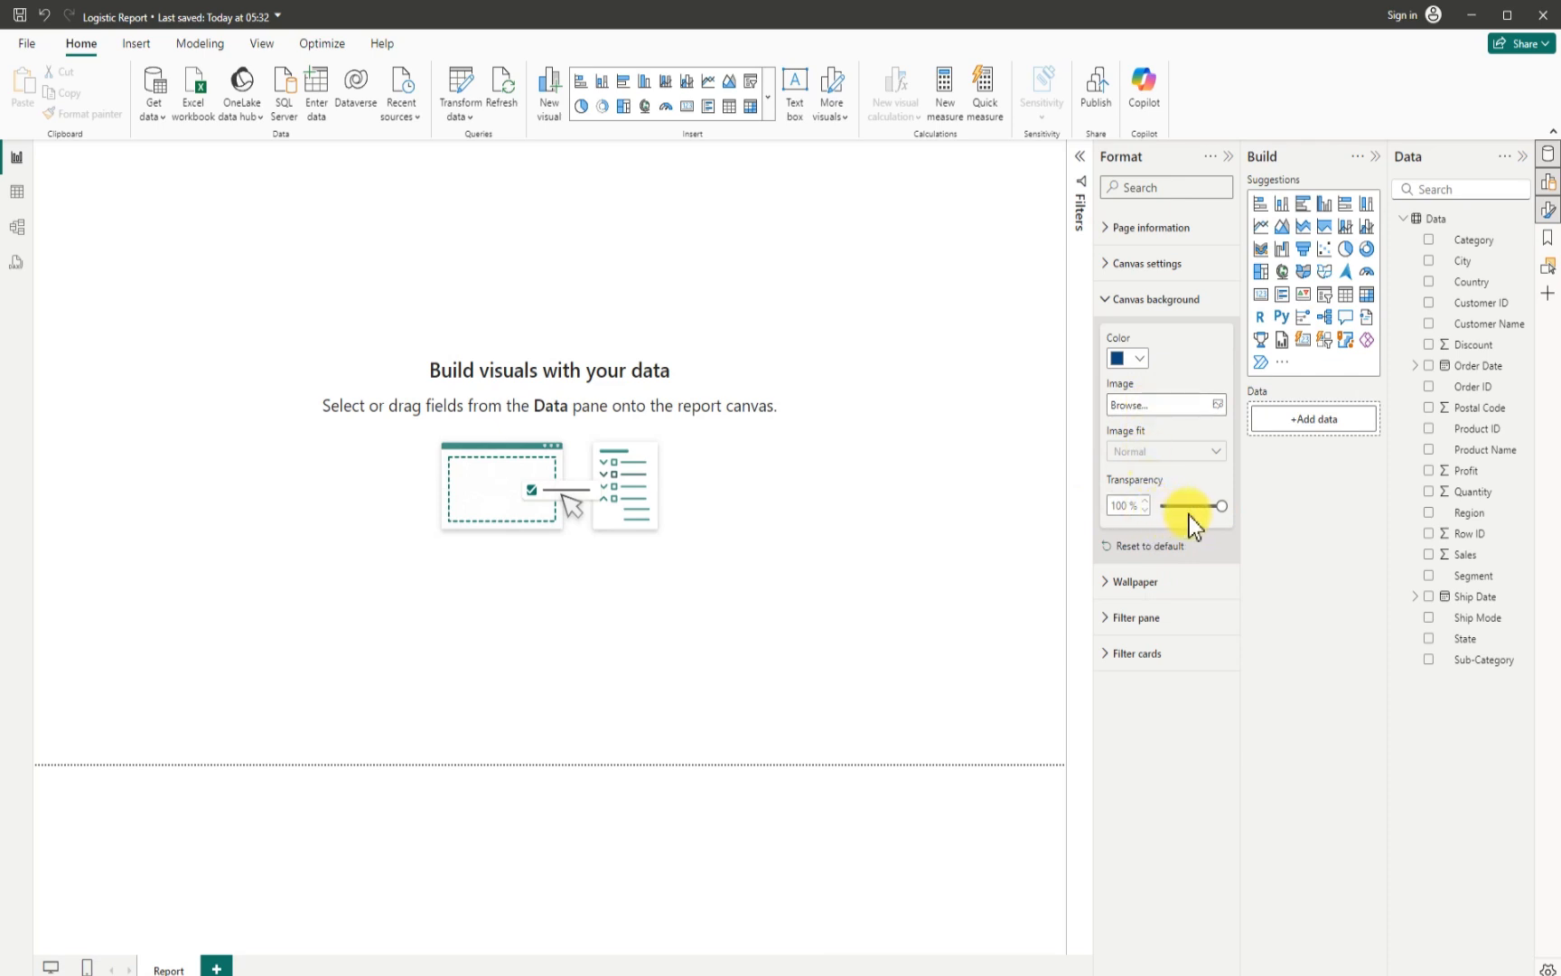
drag(1215, 508, 1163, 506)
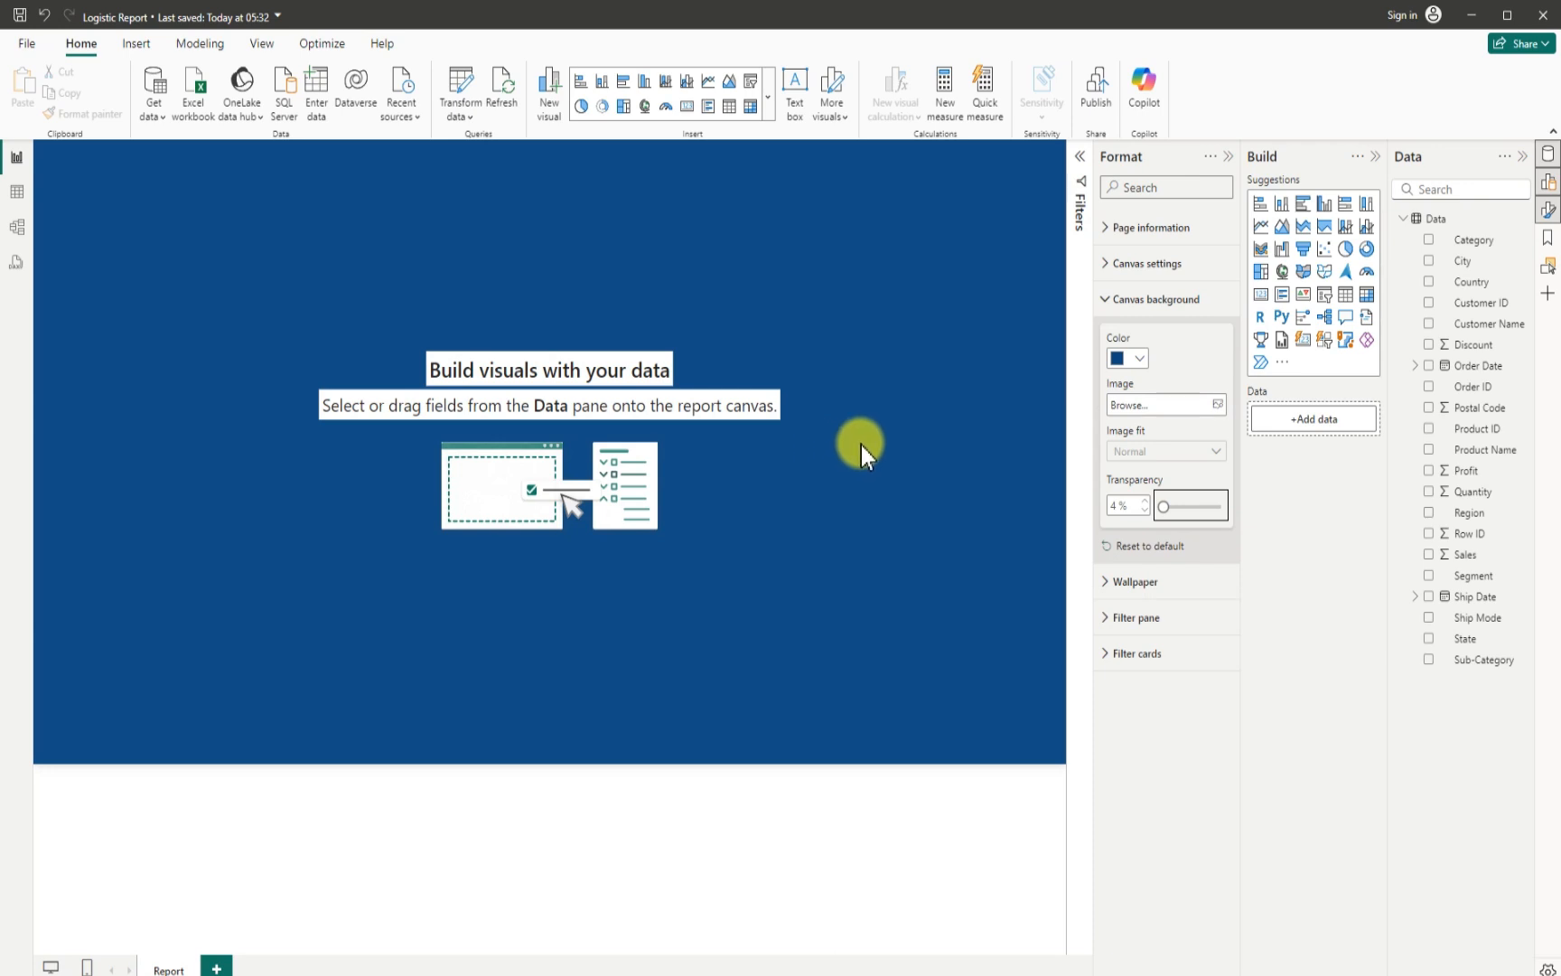
click(1227, 159)
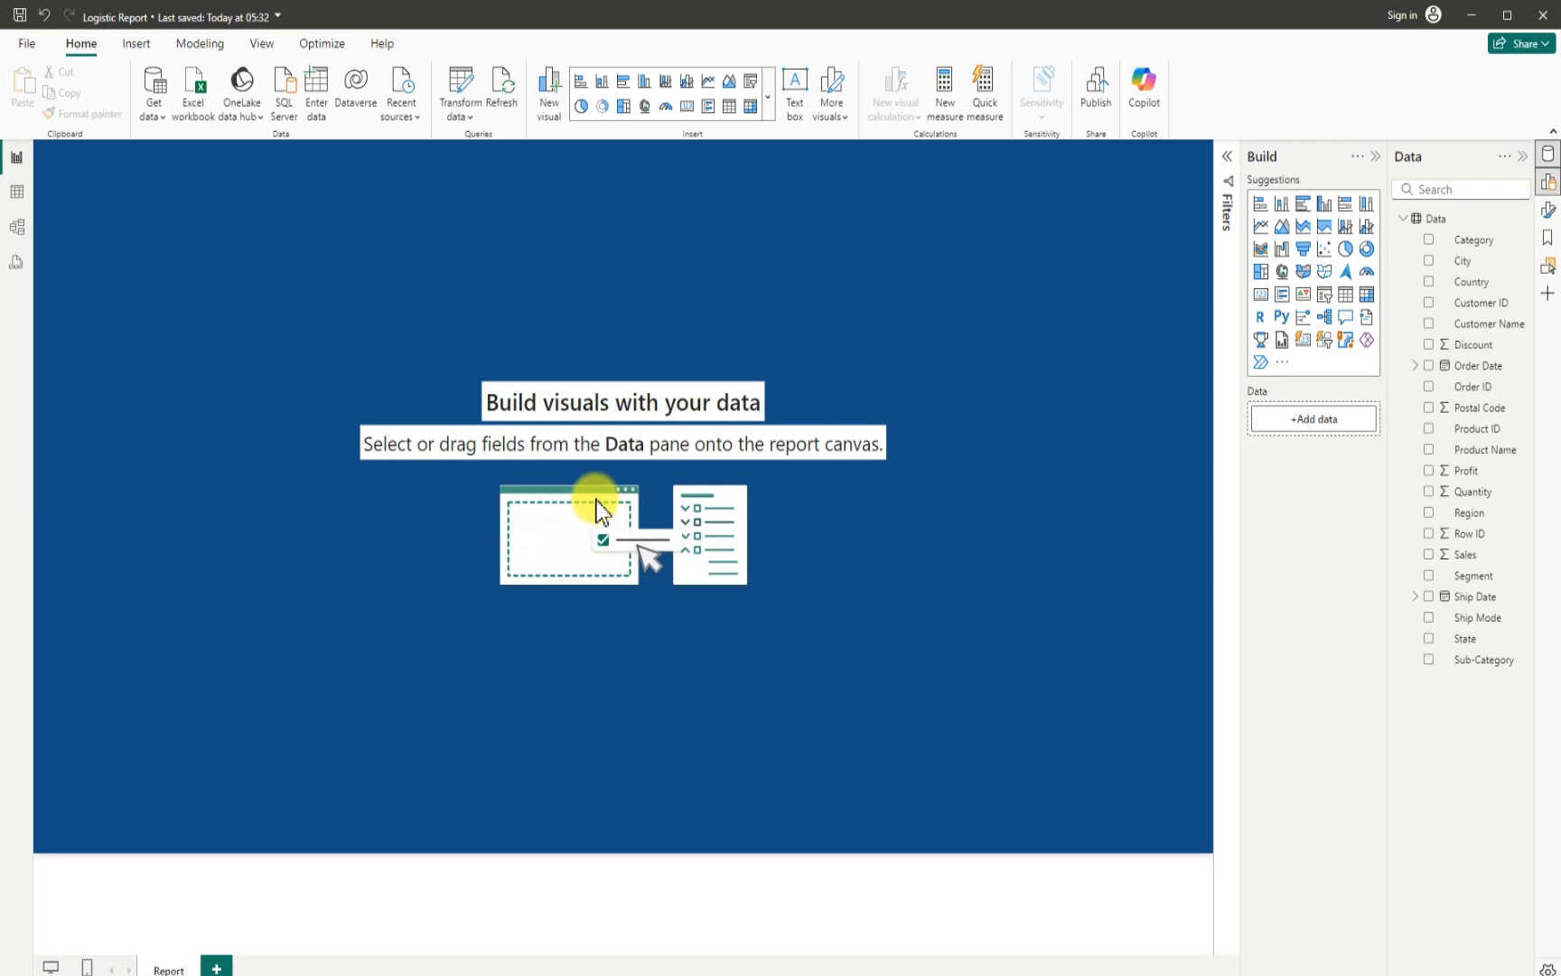
click(1263, 298)
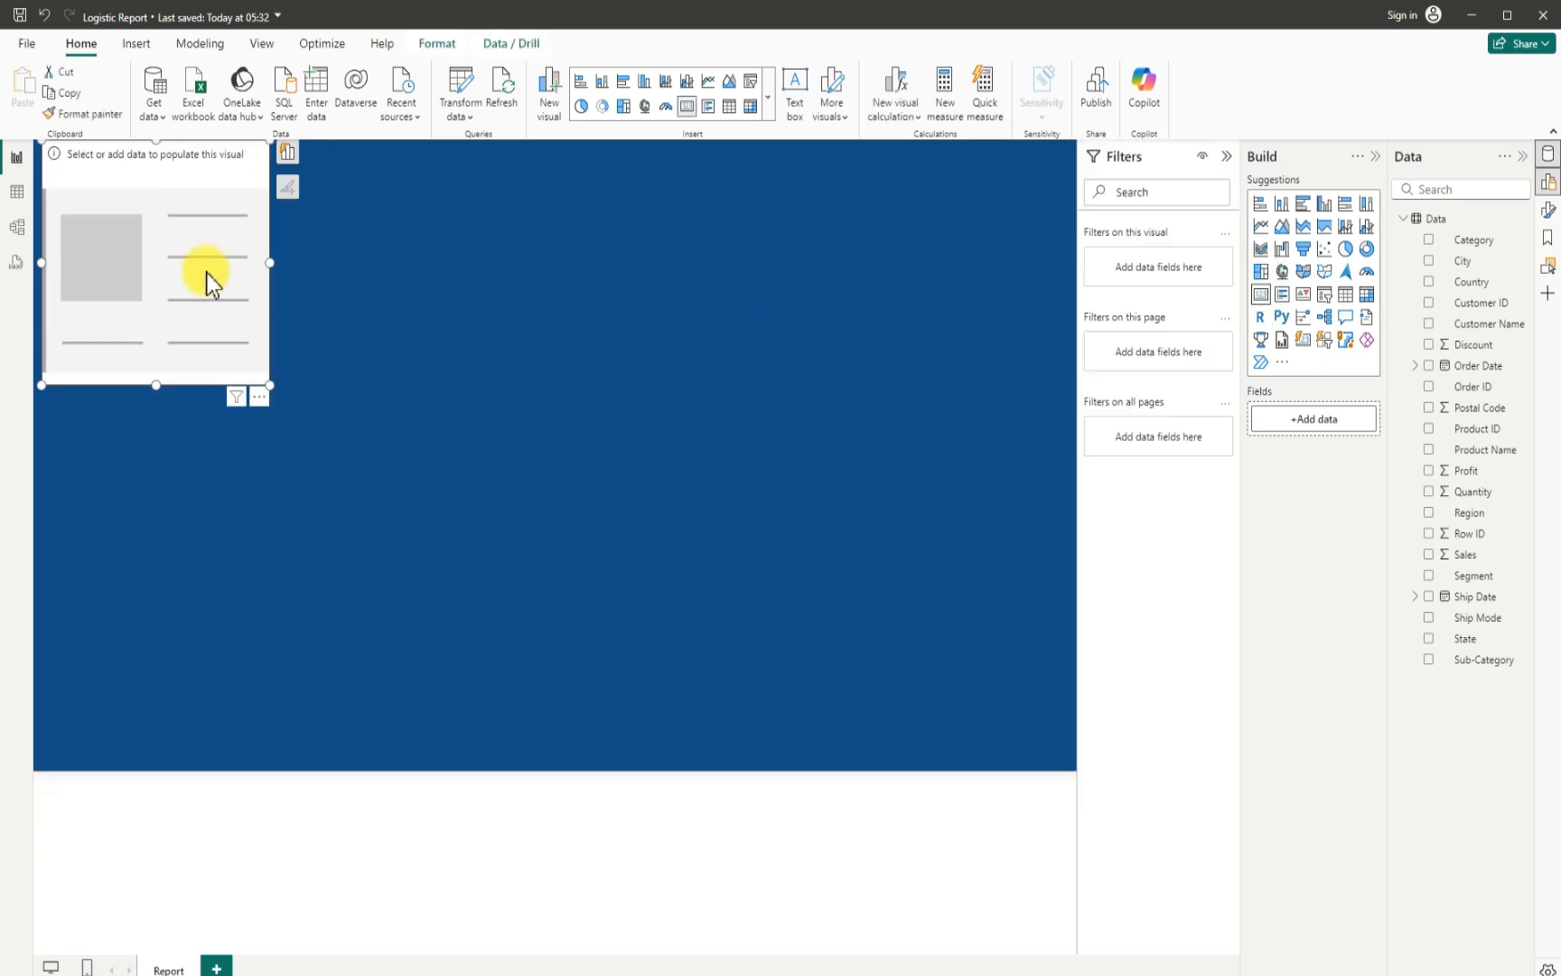
mouse_move(211, 317)
mouse_down()
mouse_move(202, 295)
mouse_move(229, 313)
mouse_move(217, 321)
mouse_up()
drag(288, 438, 187, 317)
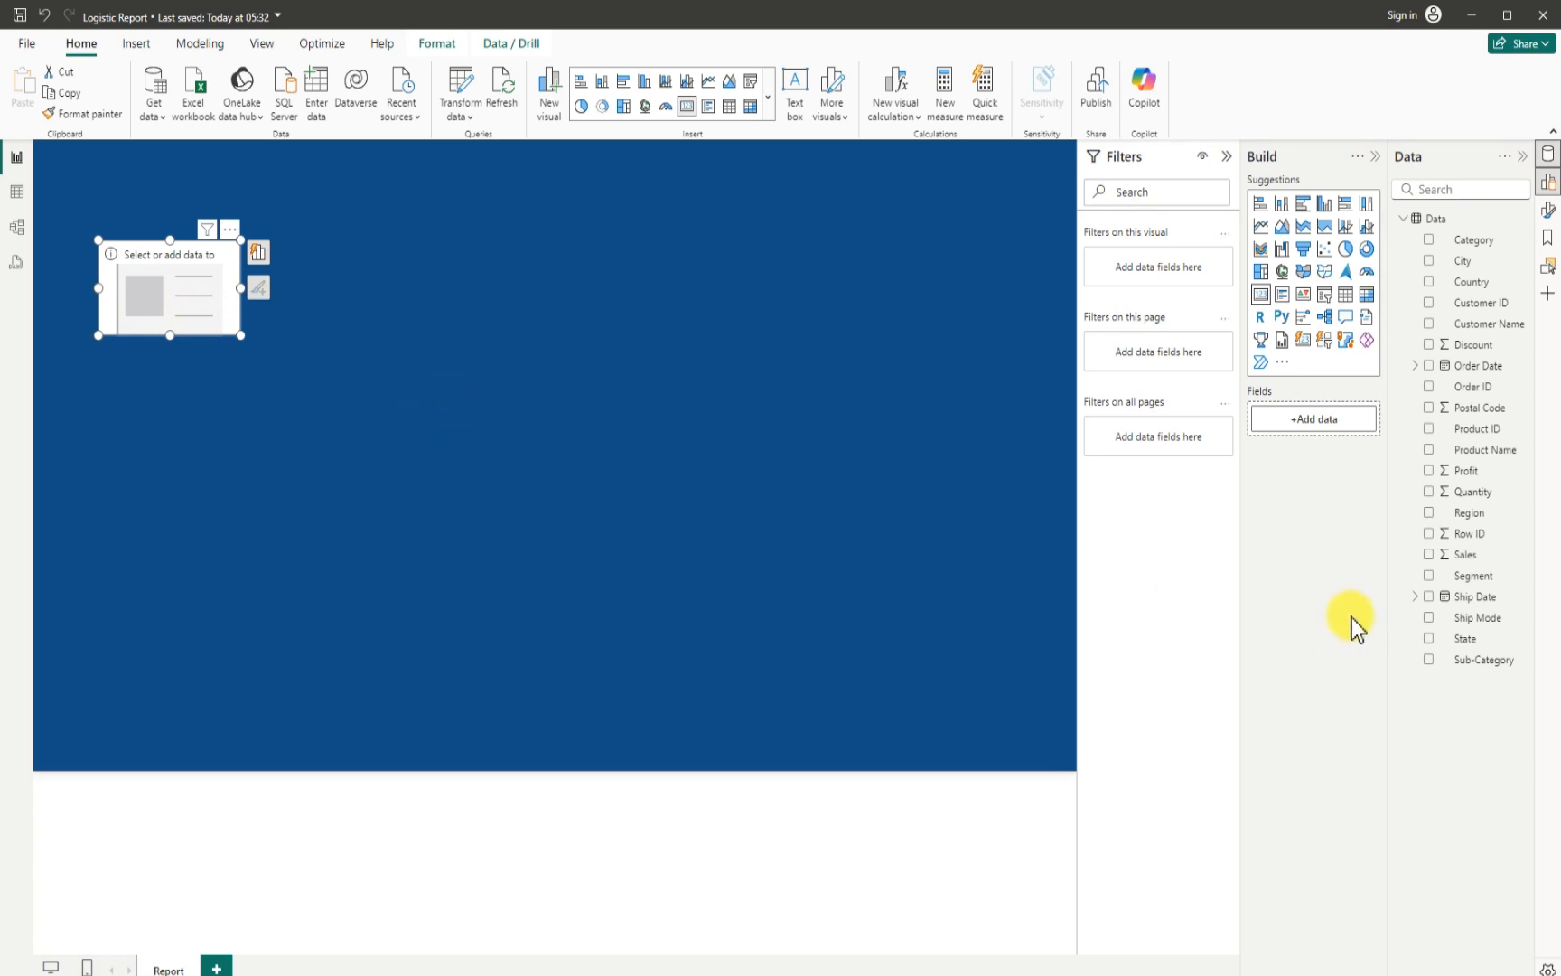
click(1429, 557)
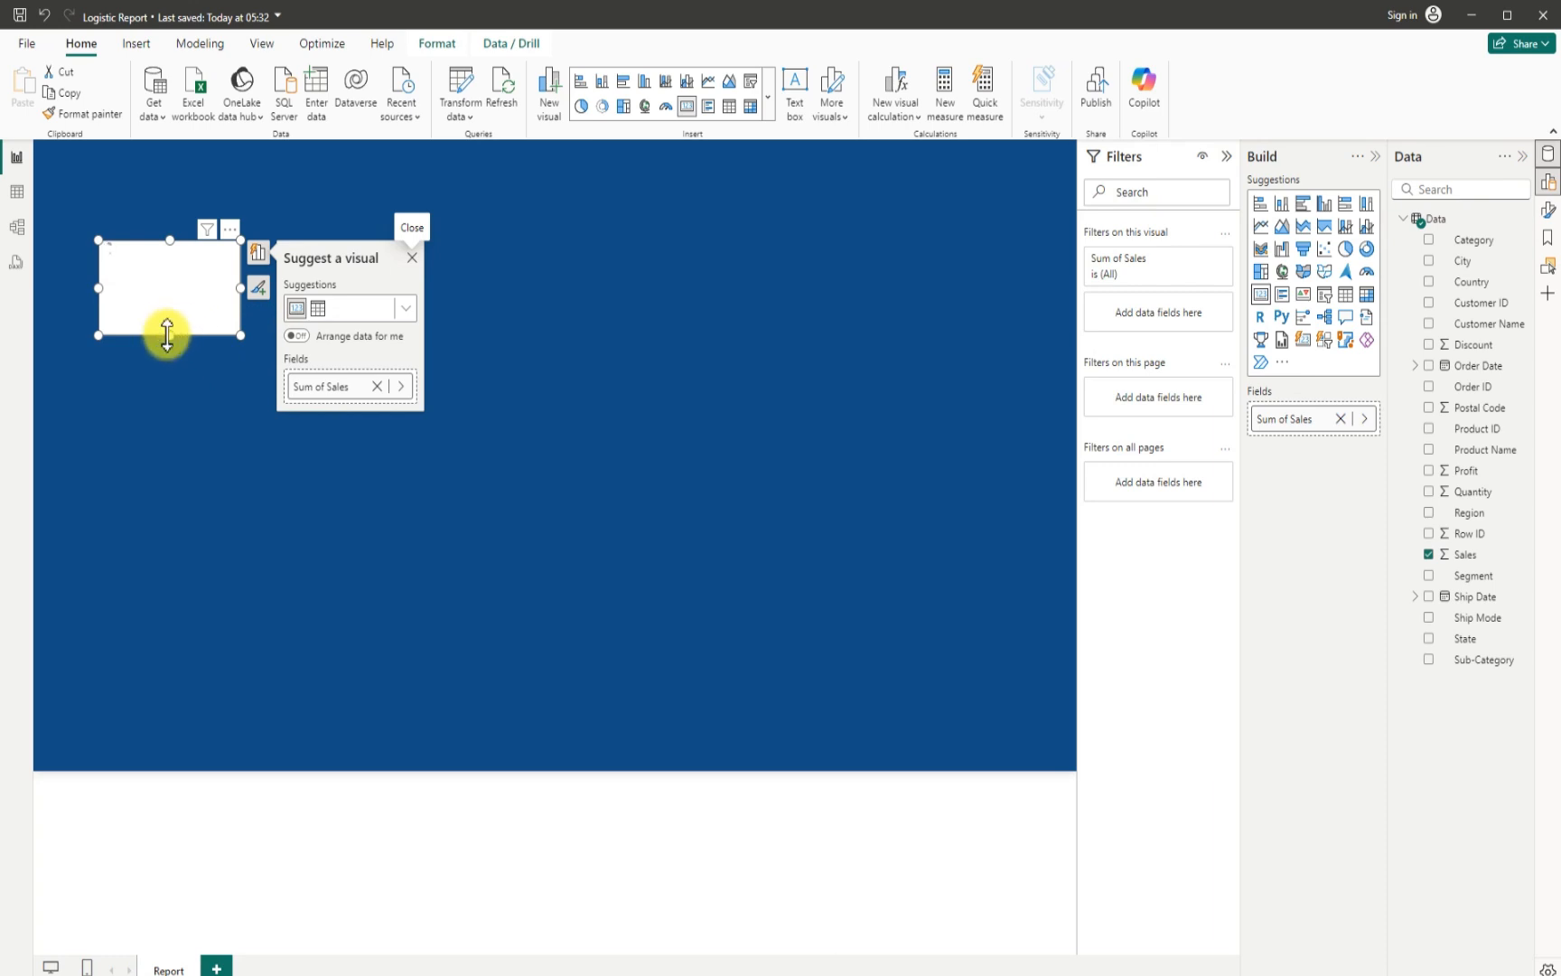
drag(170, 331, 177, 358)
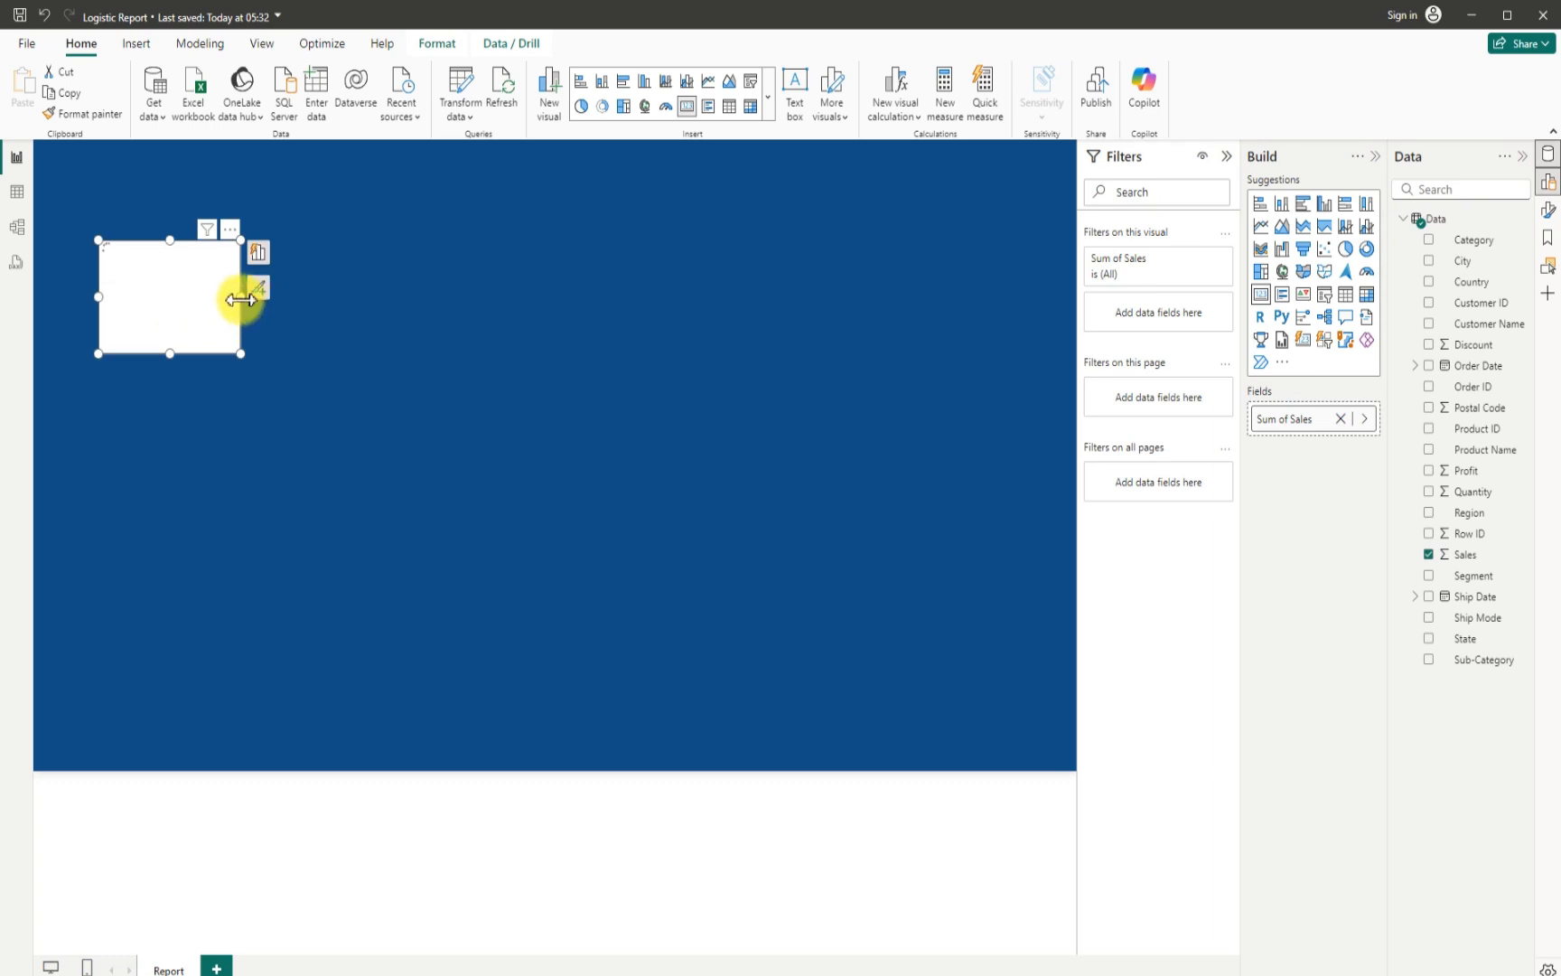
drag(239, 300, 273, 295)
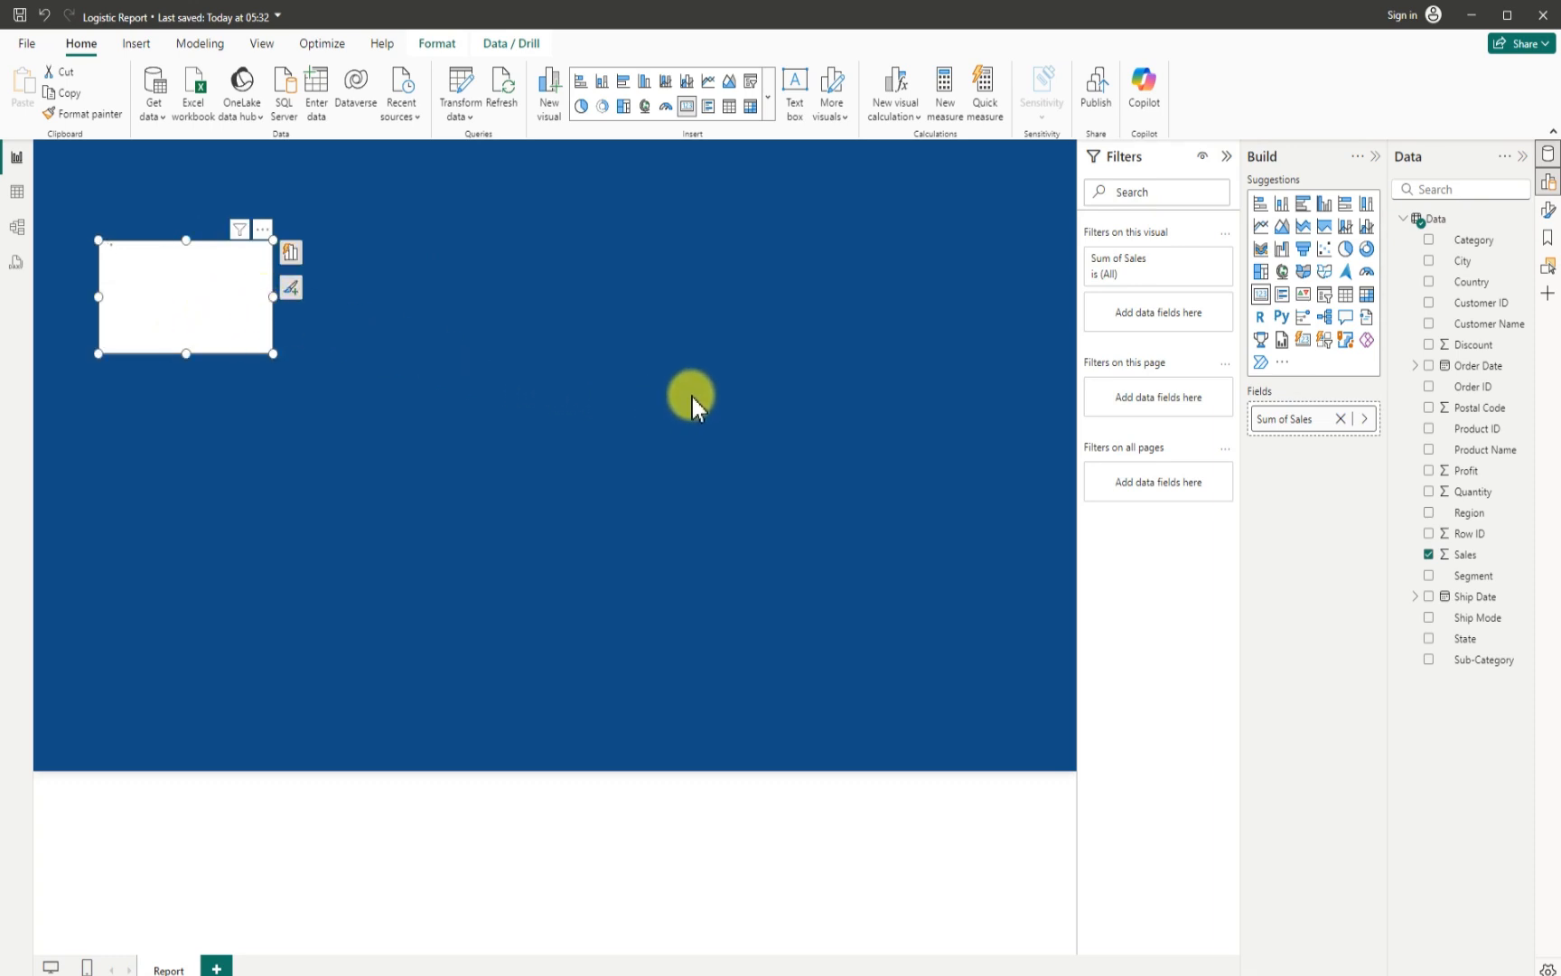
mouse_move(219, 330)
mouse_down()
mouse_move(254, 335)
mouse_move(196, 291)
mouse_move(203, 303)
mouse_up()
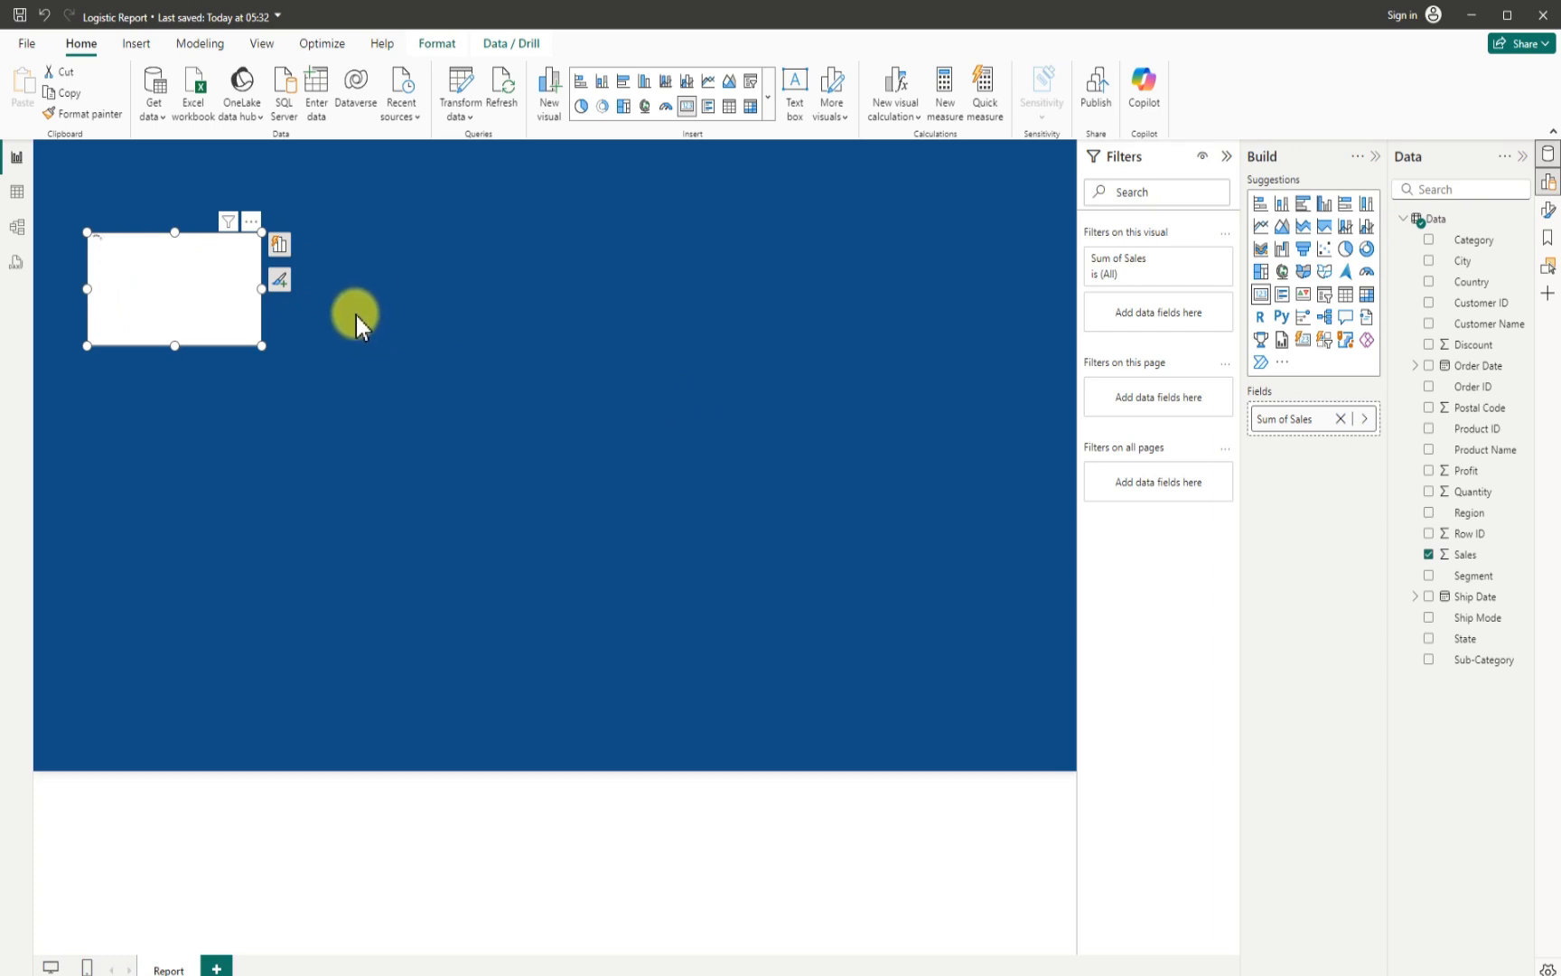
click(1431, 556)
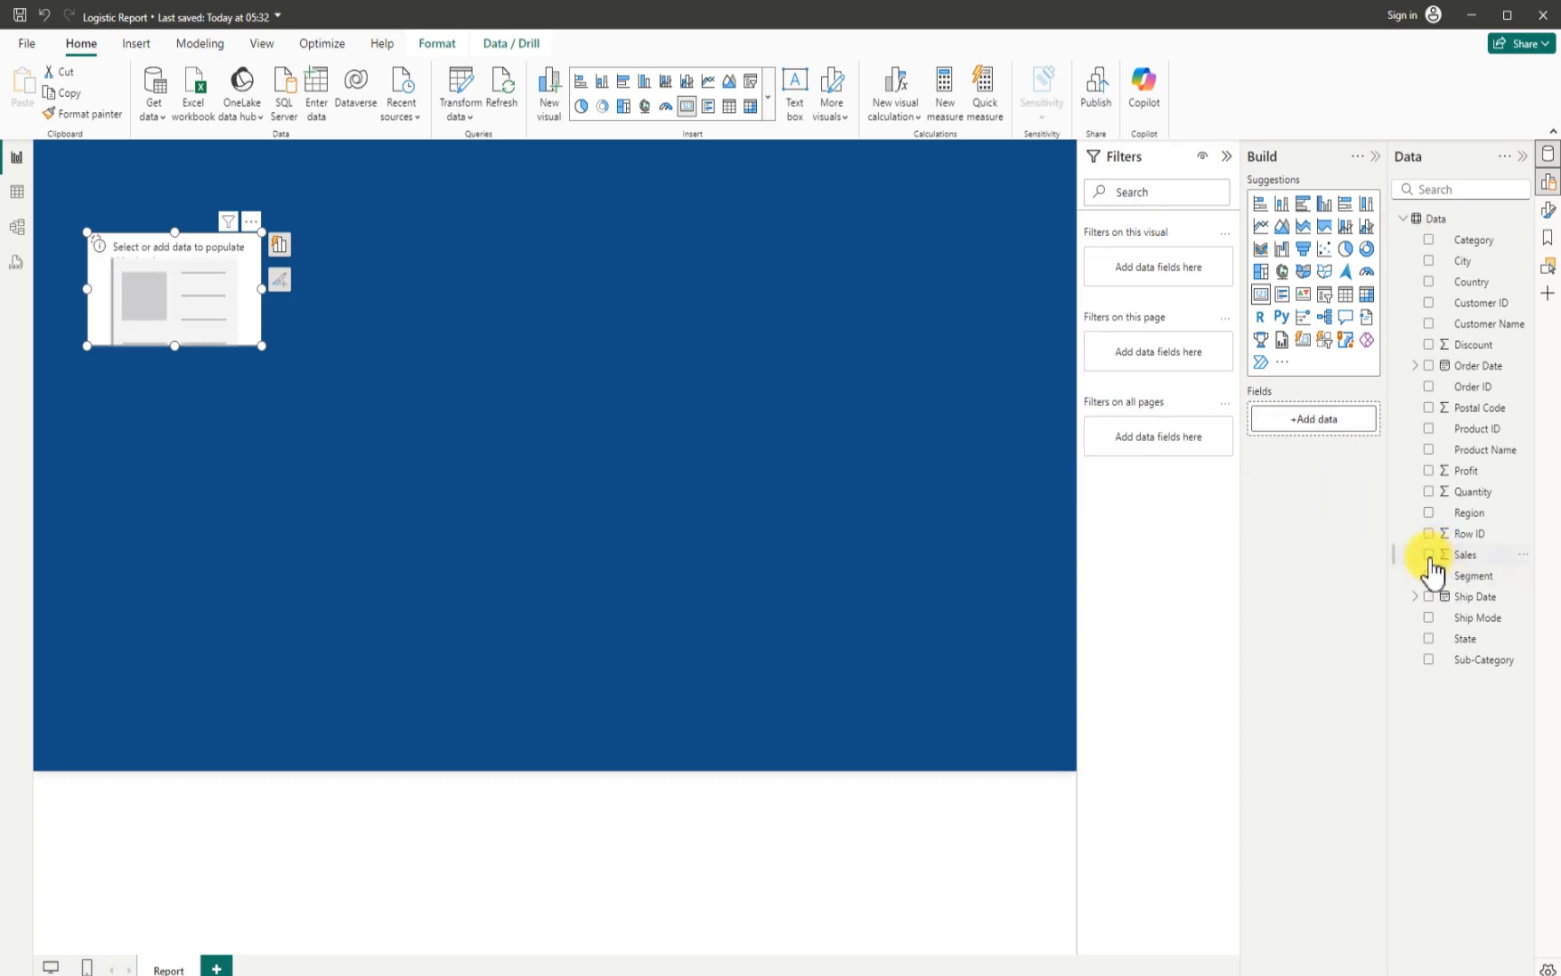
click(250, 221)
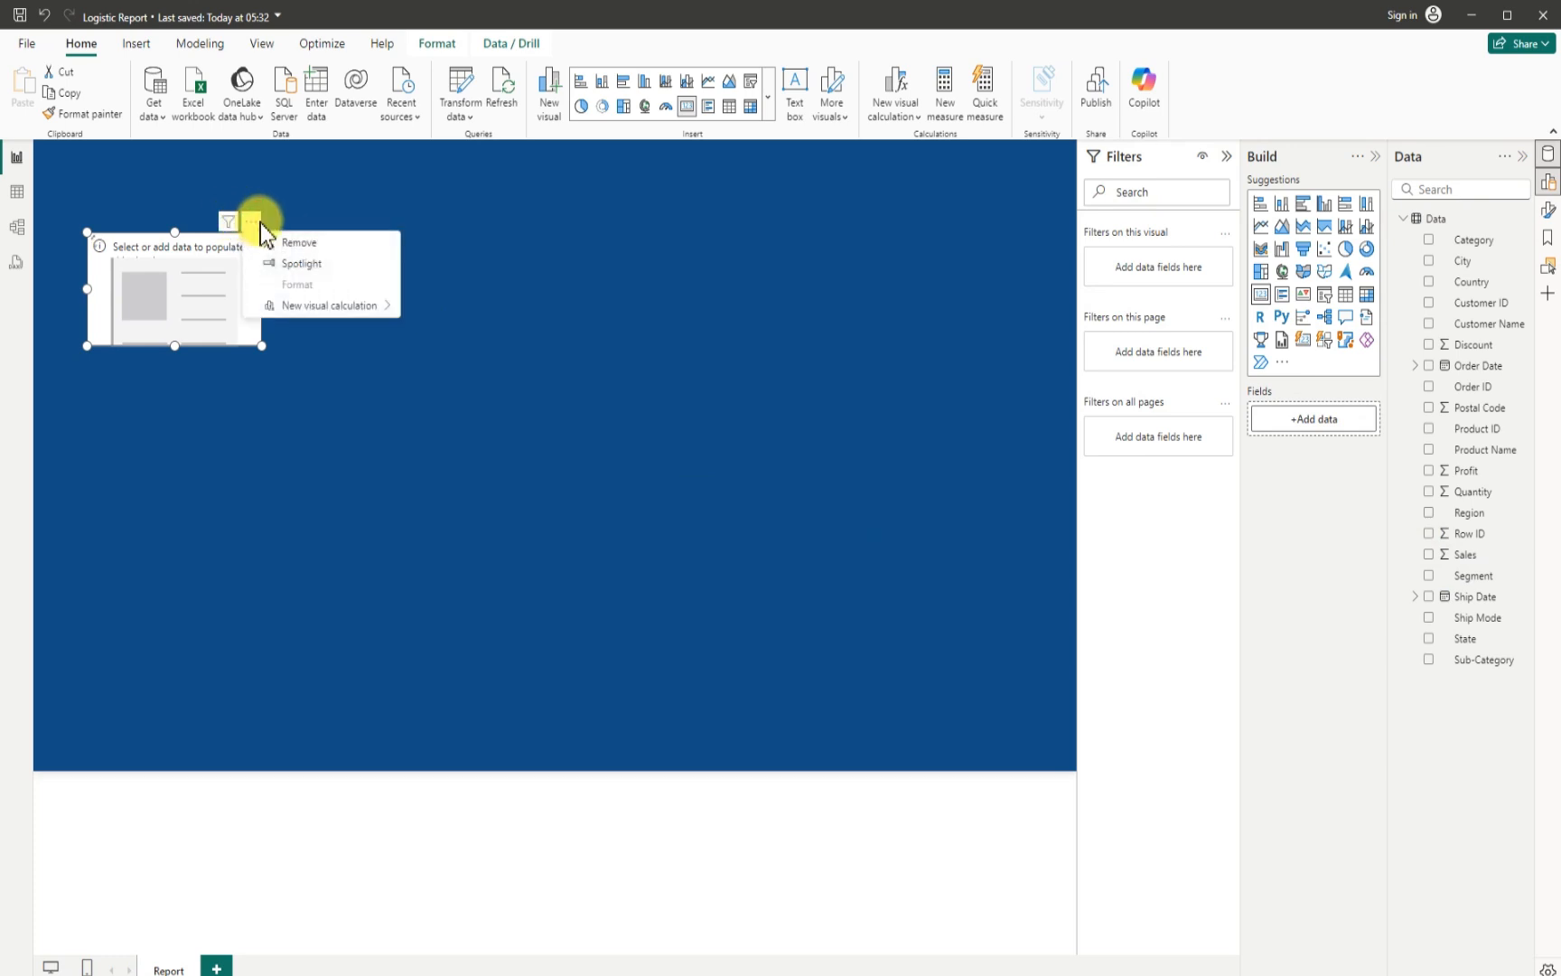
click(306, 242)
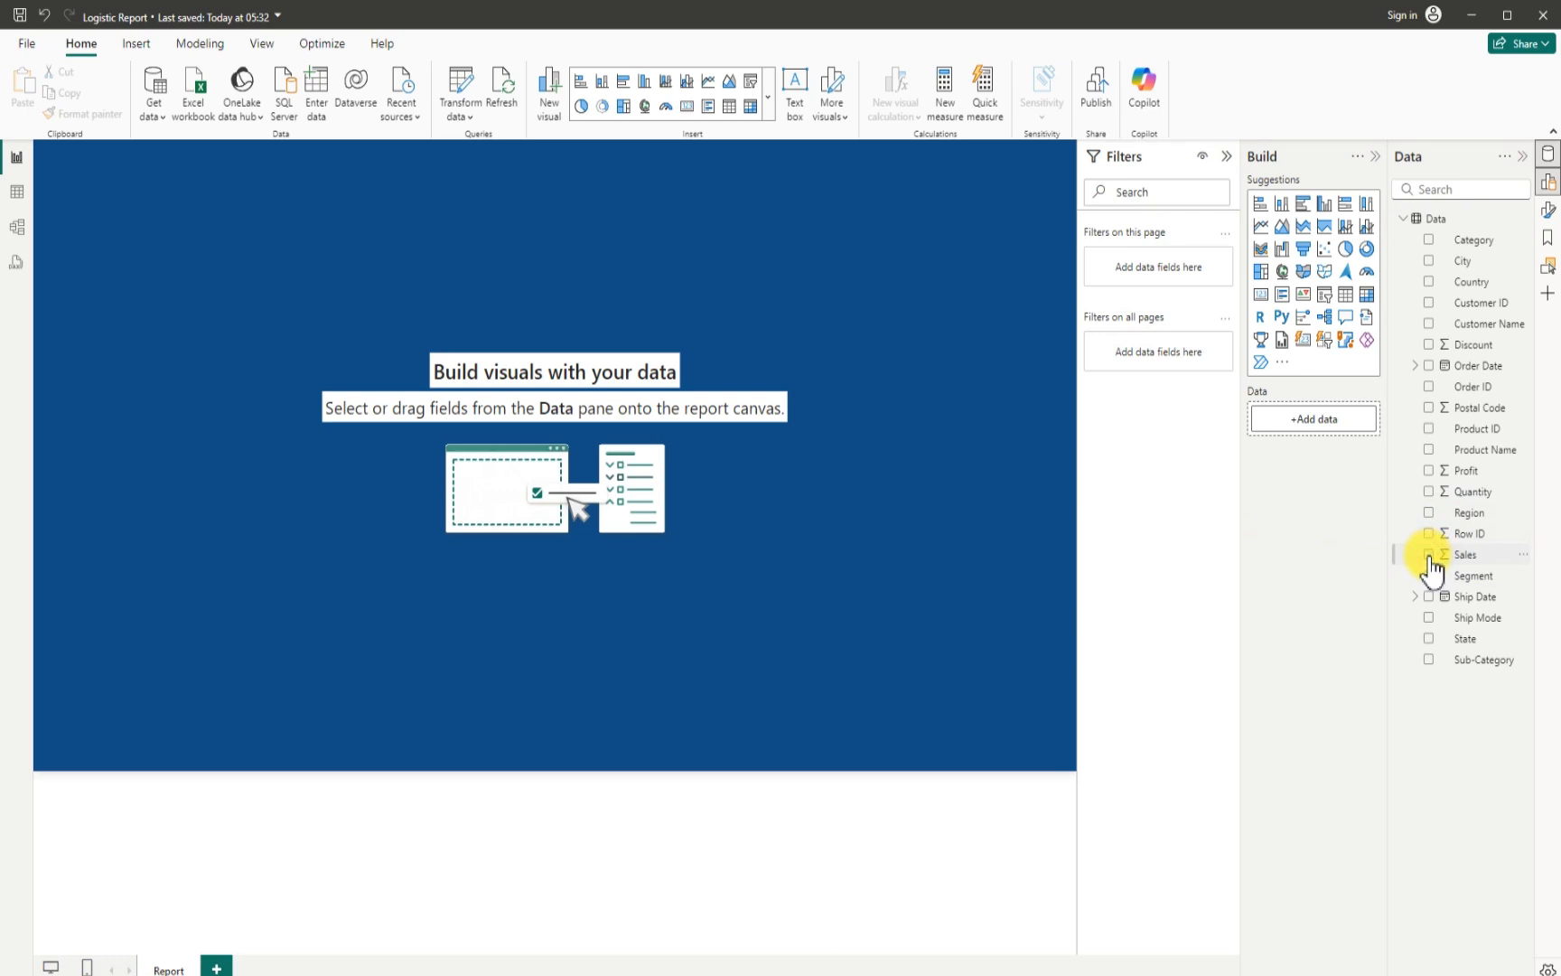
- Add a card visual showing Sum of Sales, shrunk and placed near the page's upper-left corner
click(1429, 555)
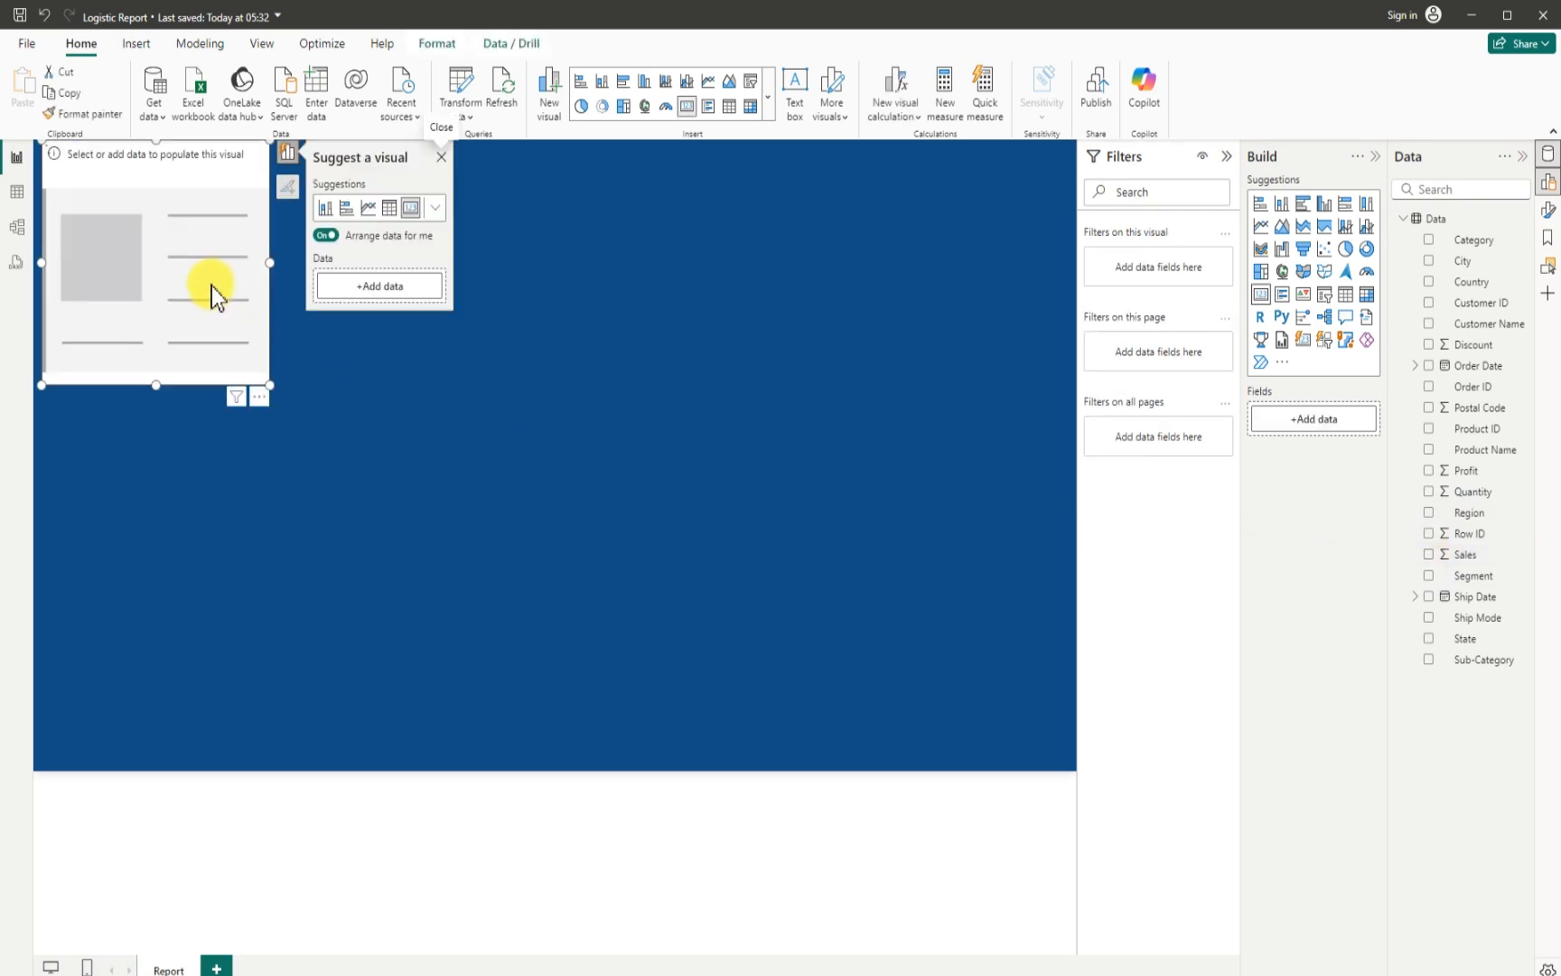
click(1428, 555)
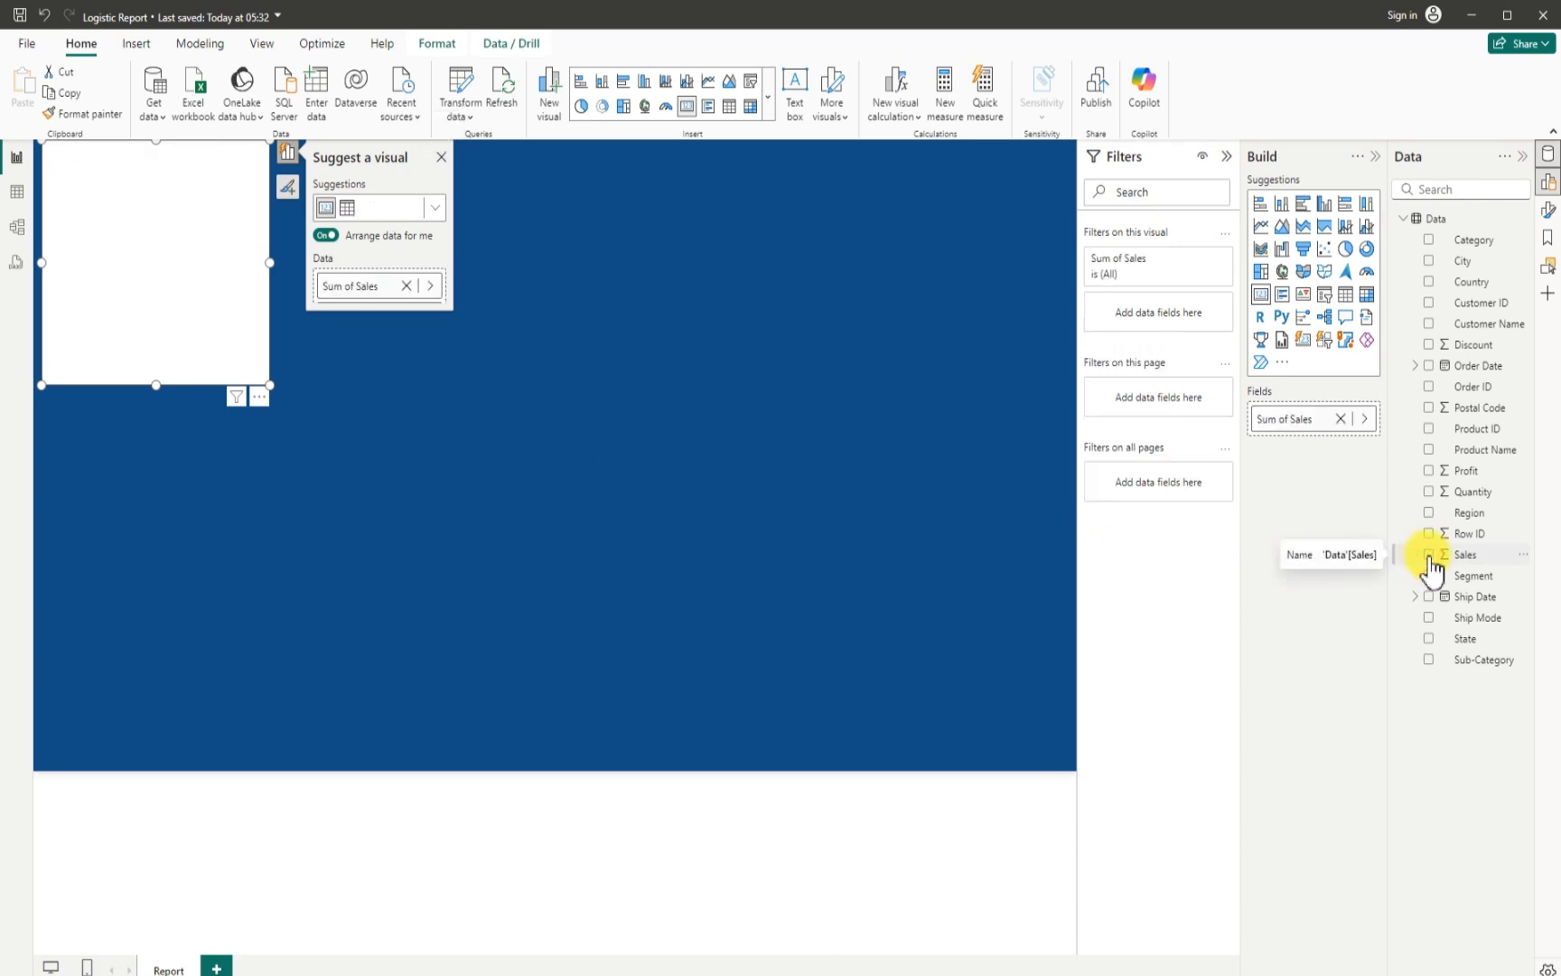
drag(209, 251, 237, 318)
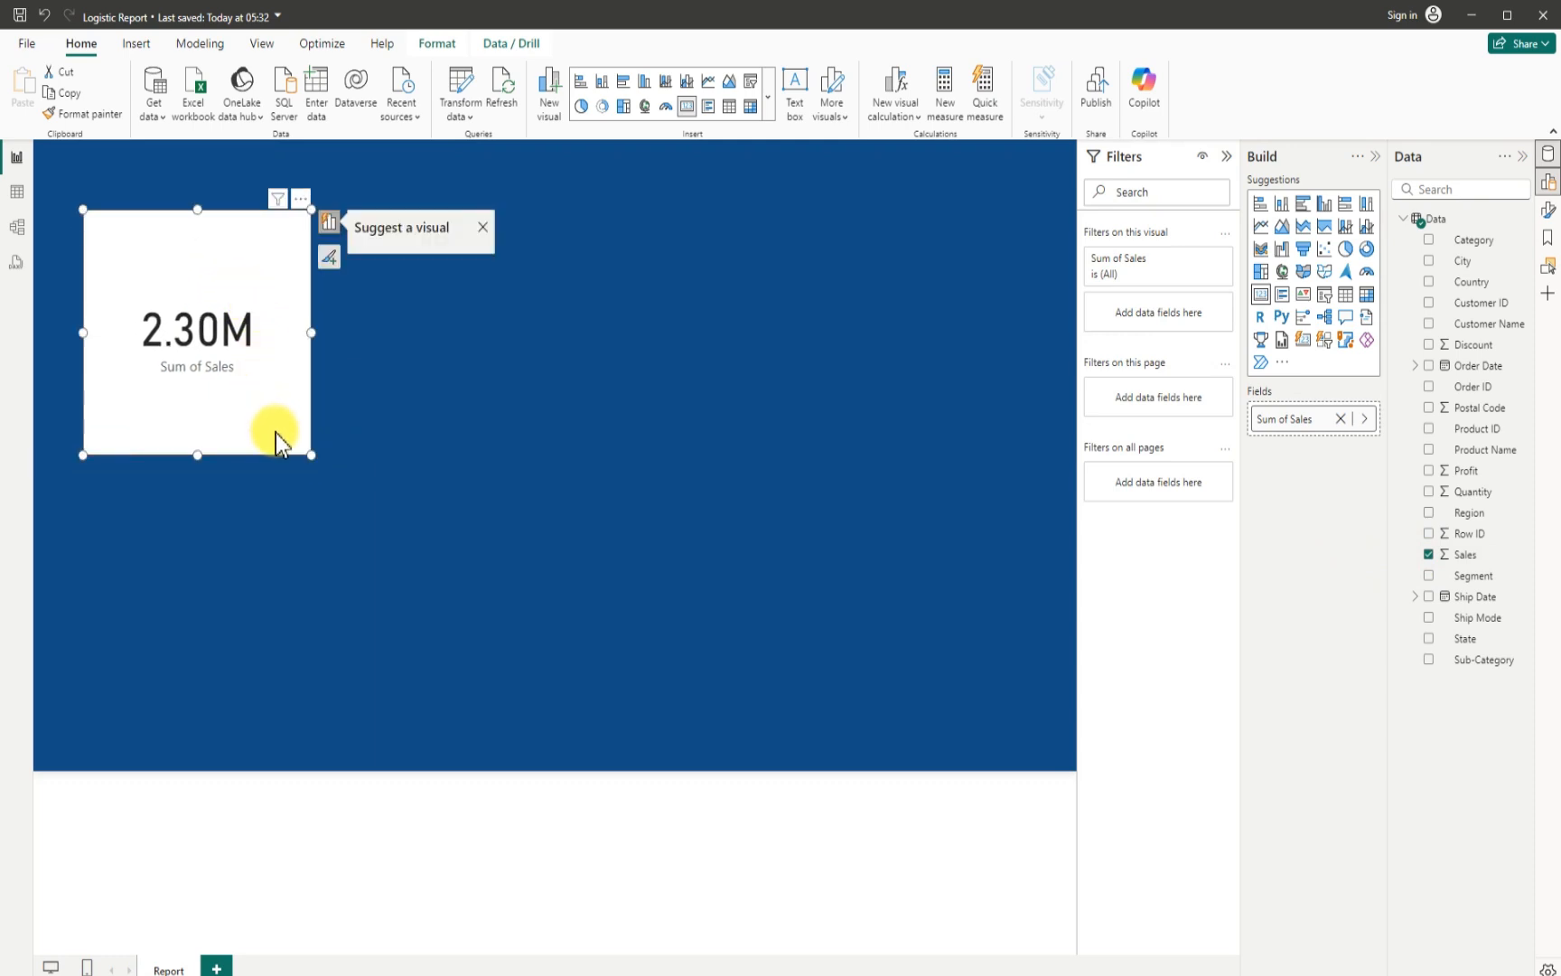
drag(307, 452, 240, 296)
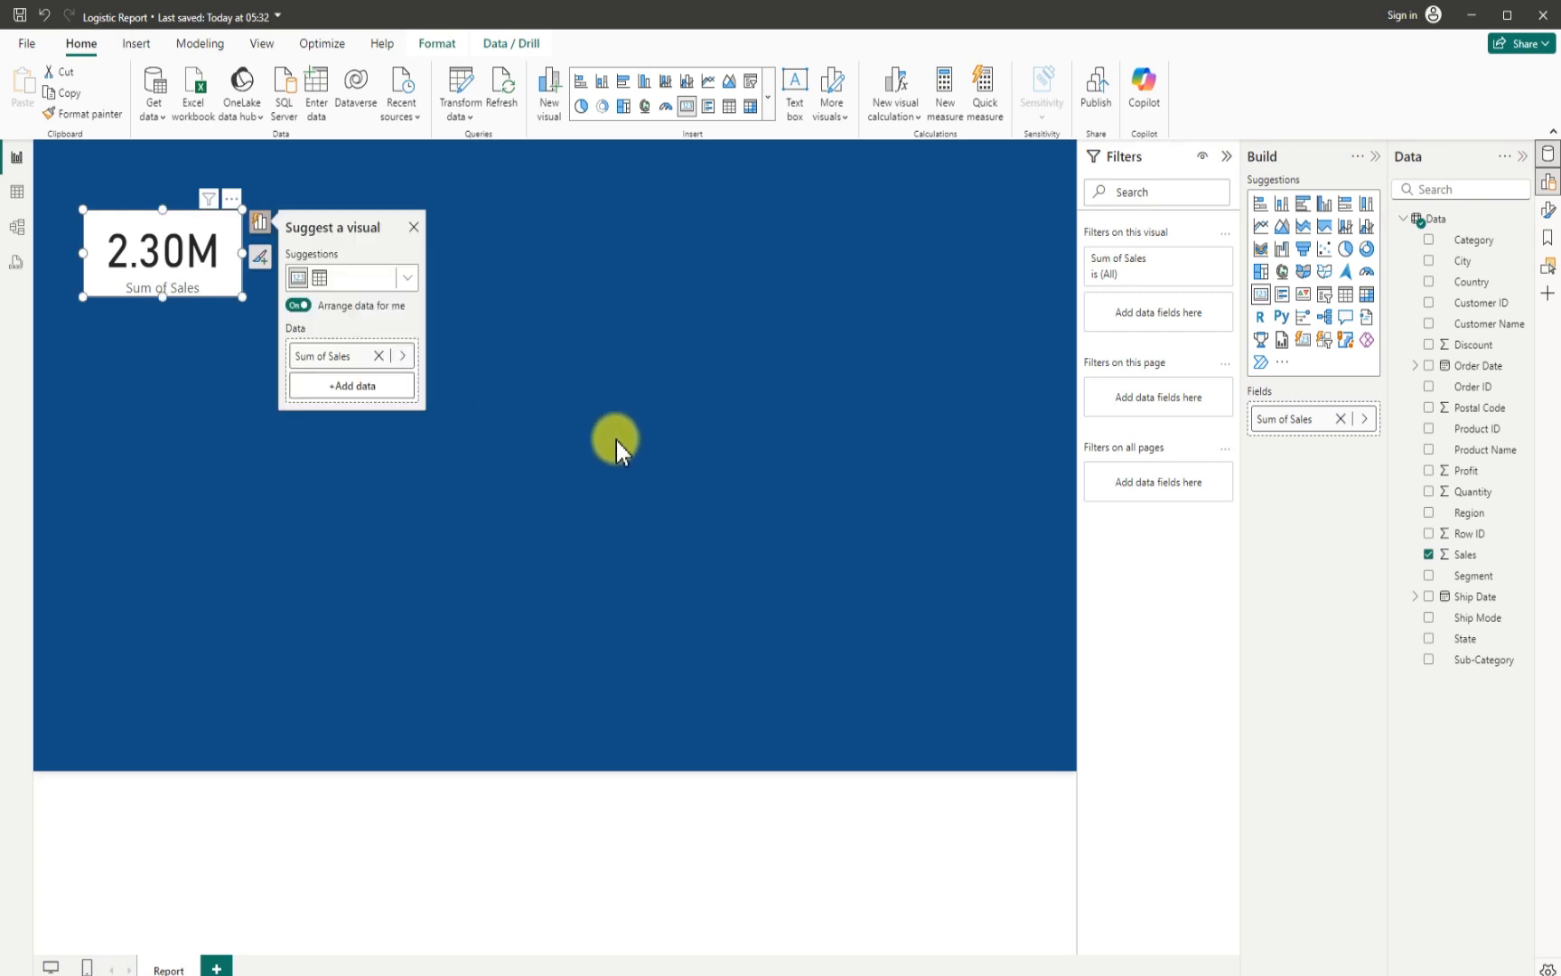
- Format the Sales column of the Data table as Euro (€ 123) currency
click(18, 193)
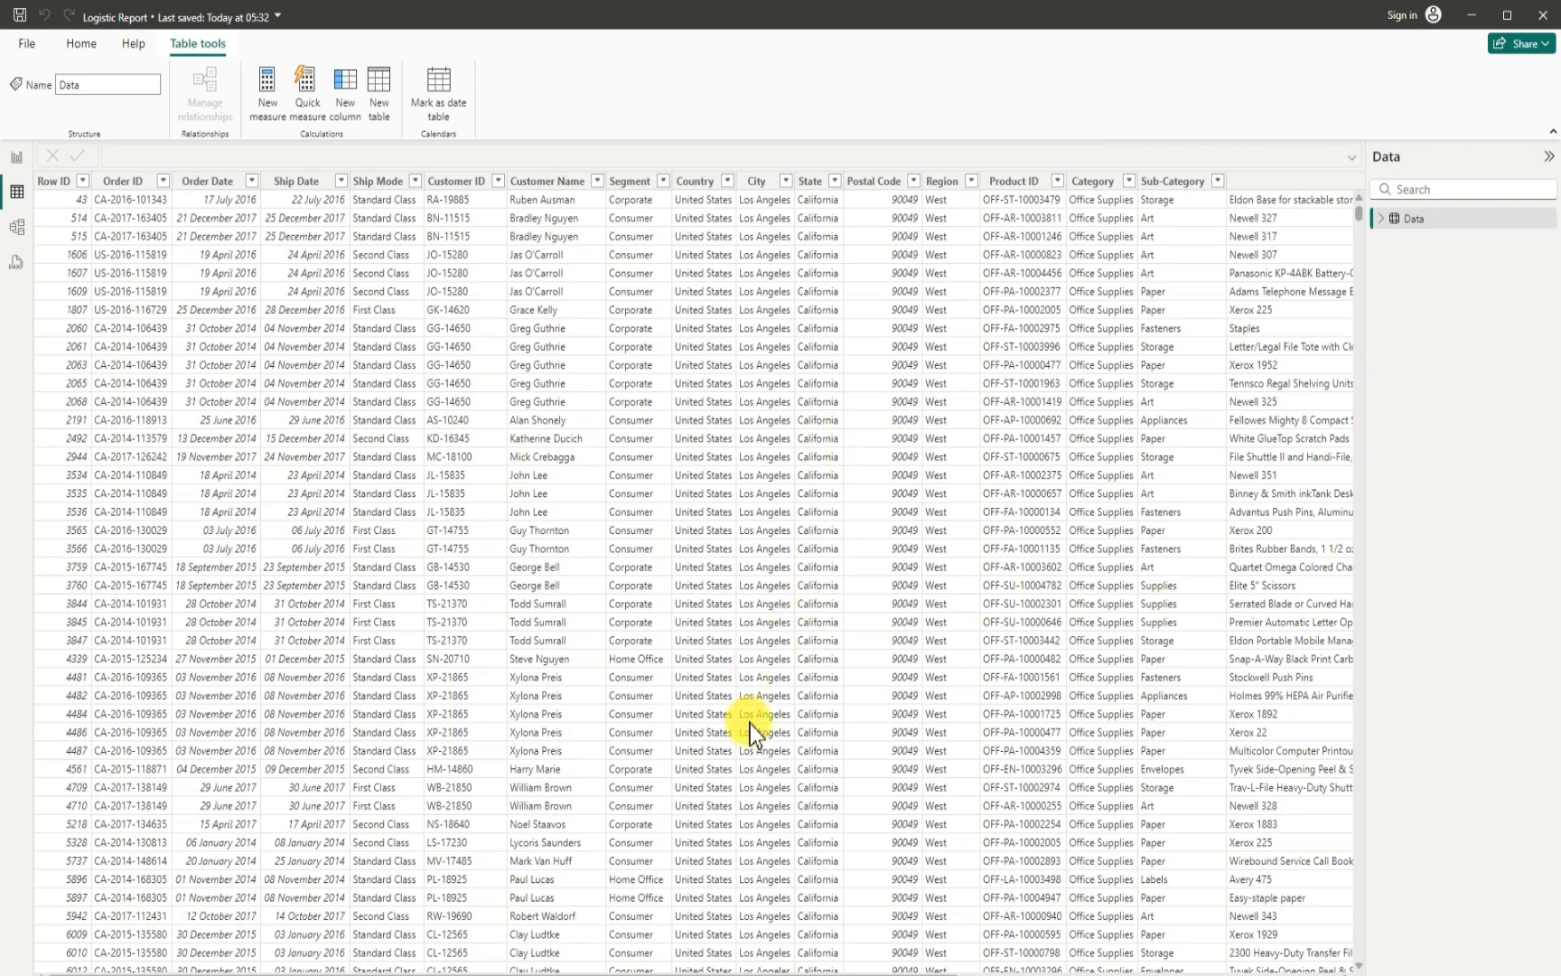
drag(901, 973, 1325, 962)
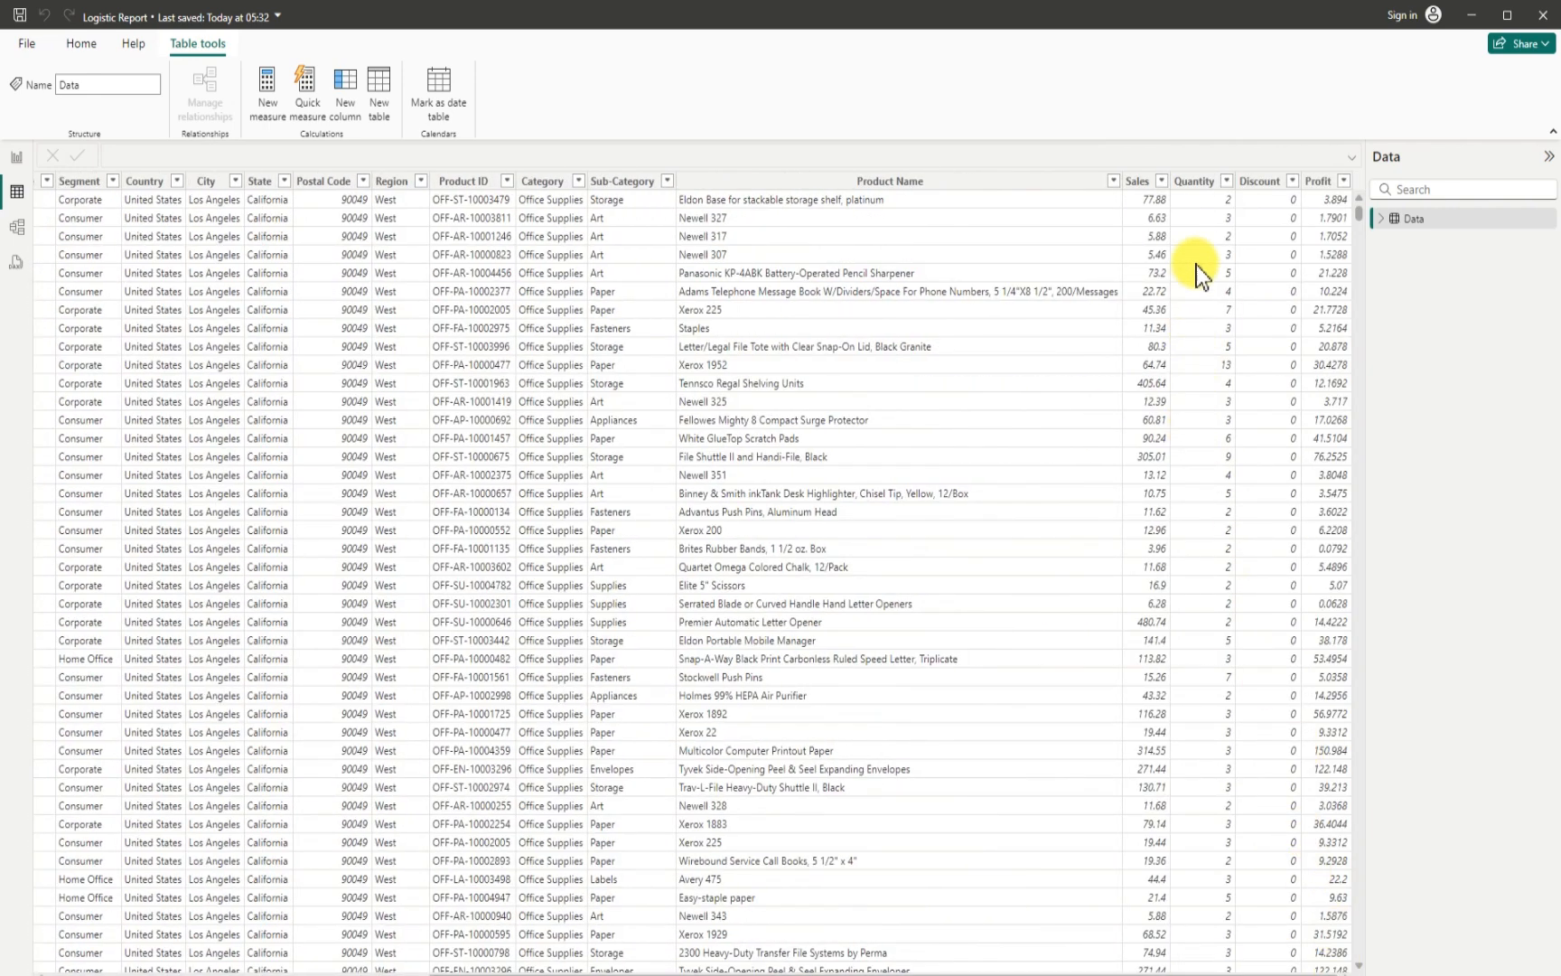
click(1139, 183)
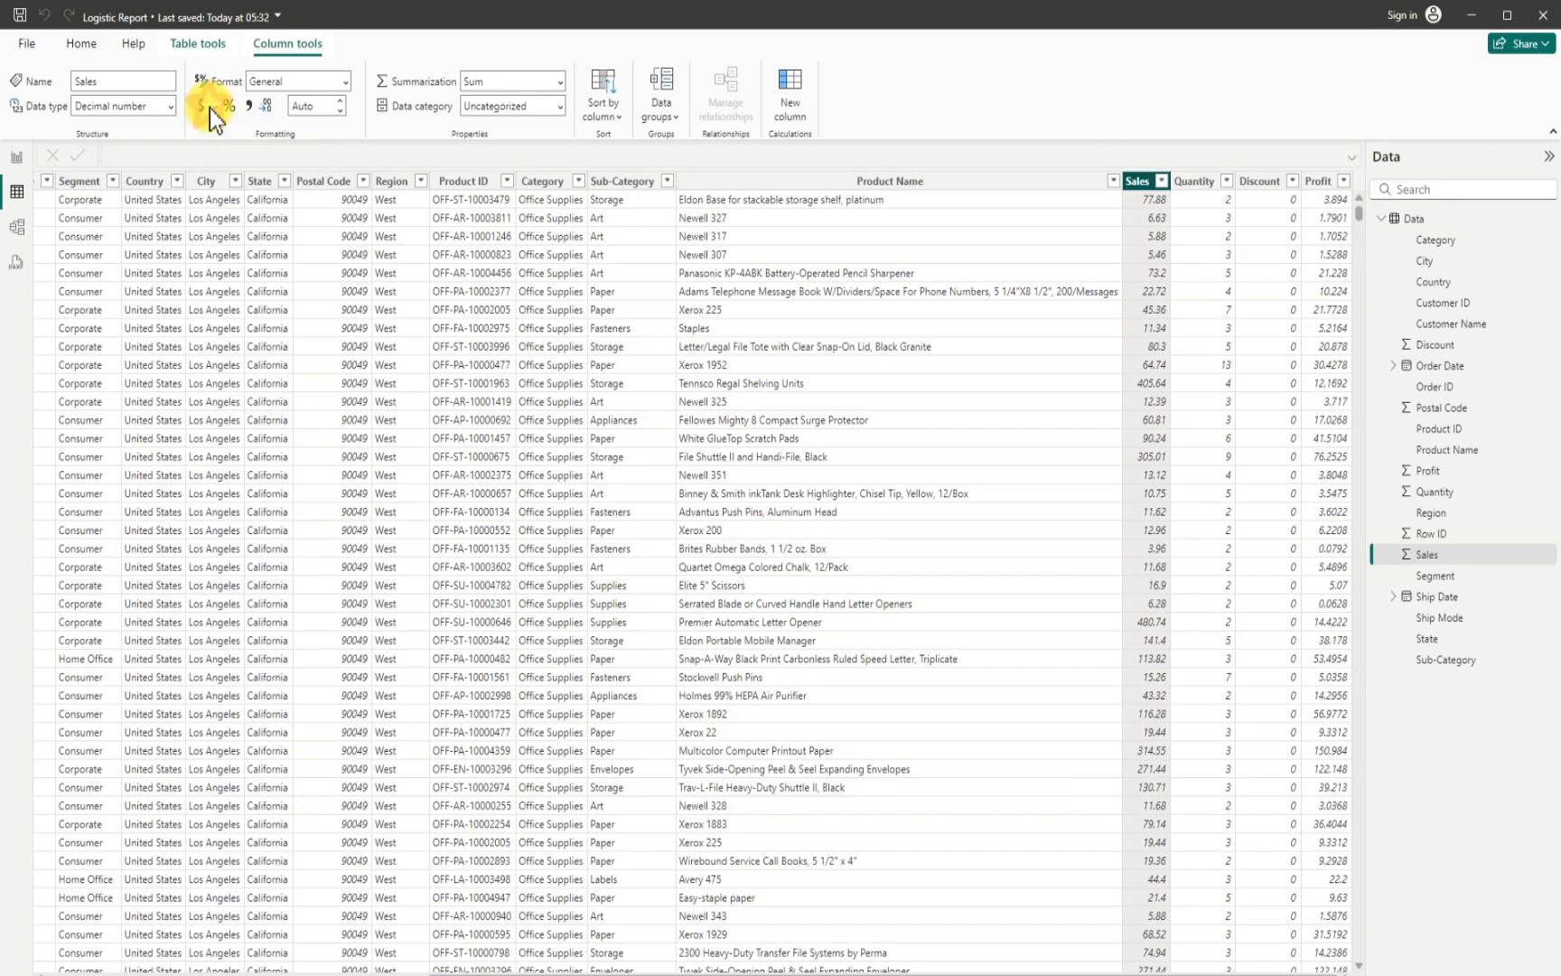
click(210, 109)
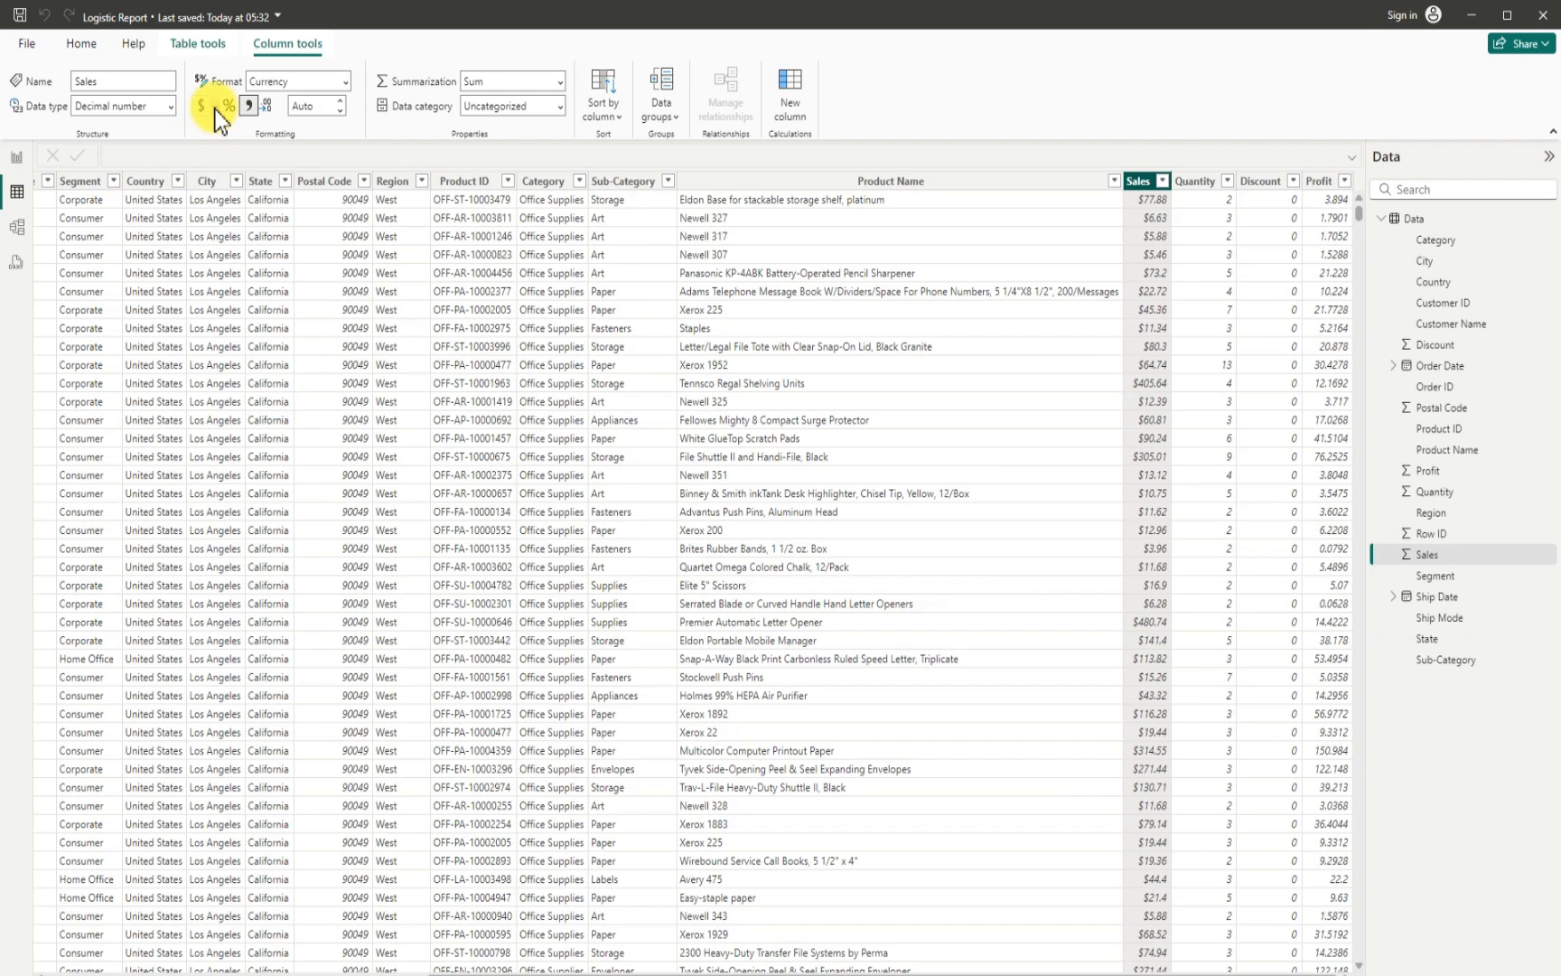
click(215, 107)
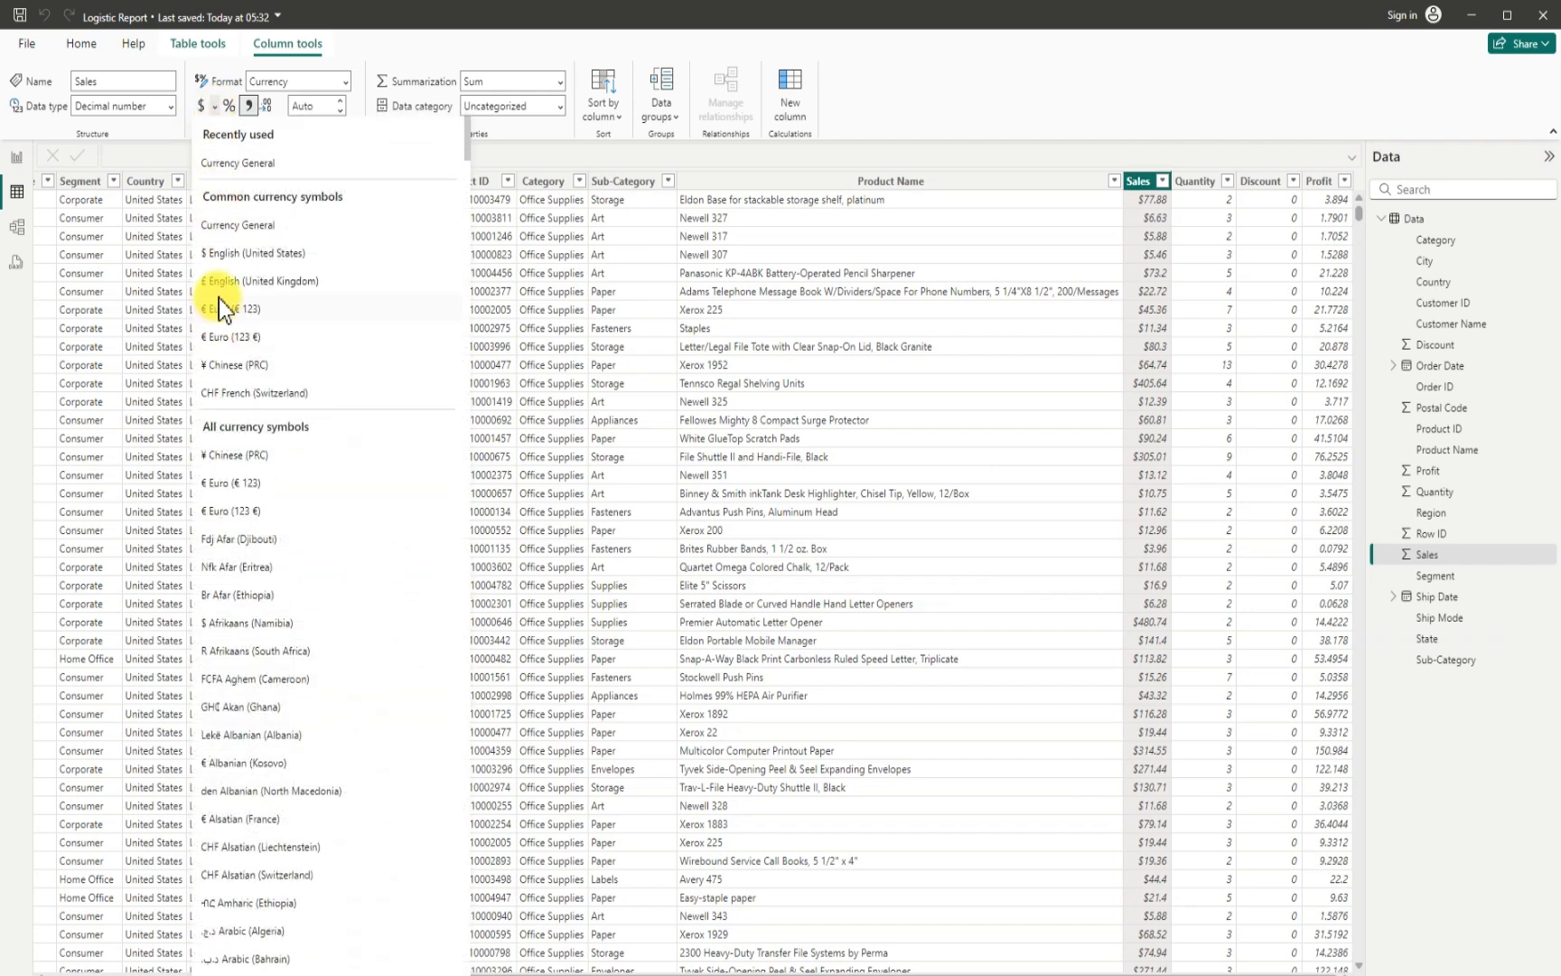
click(226, 308)
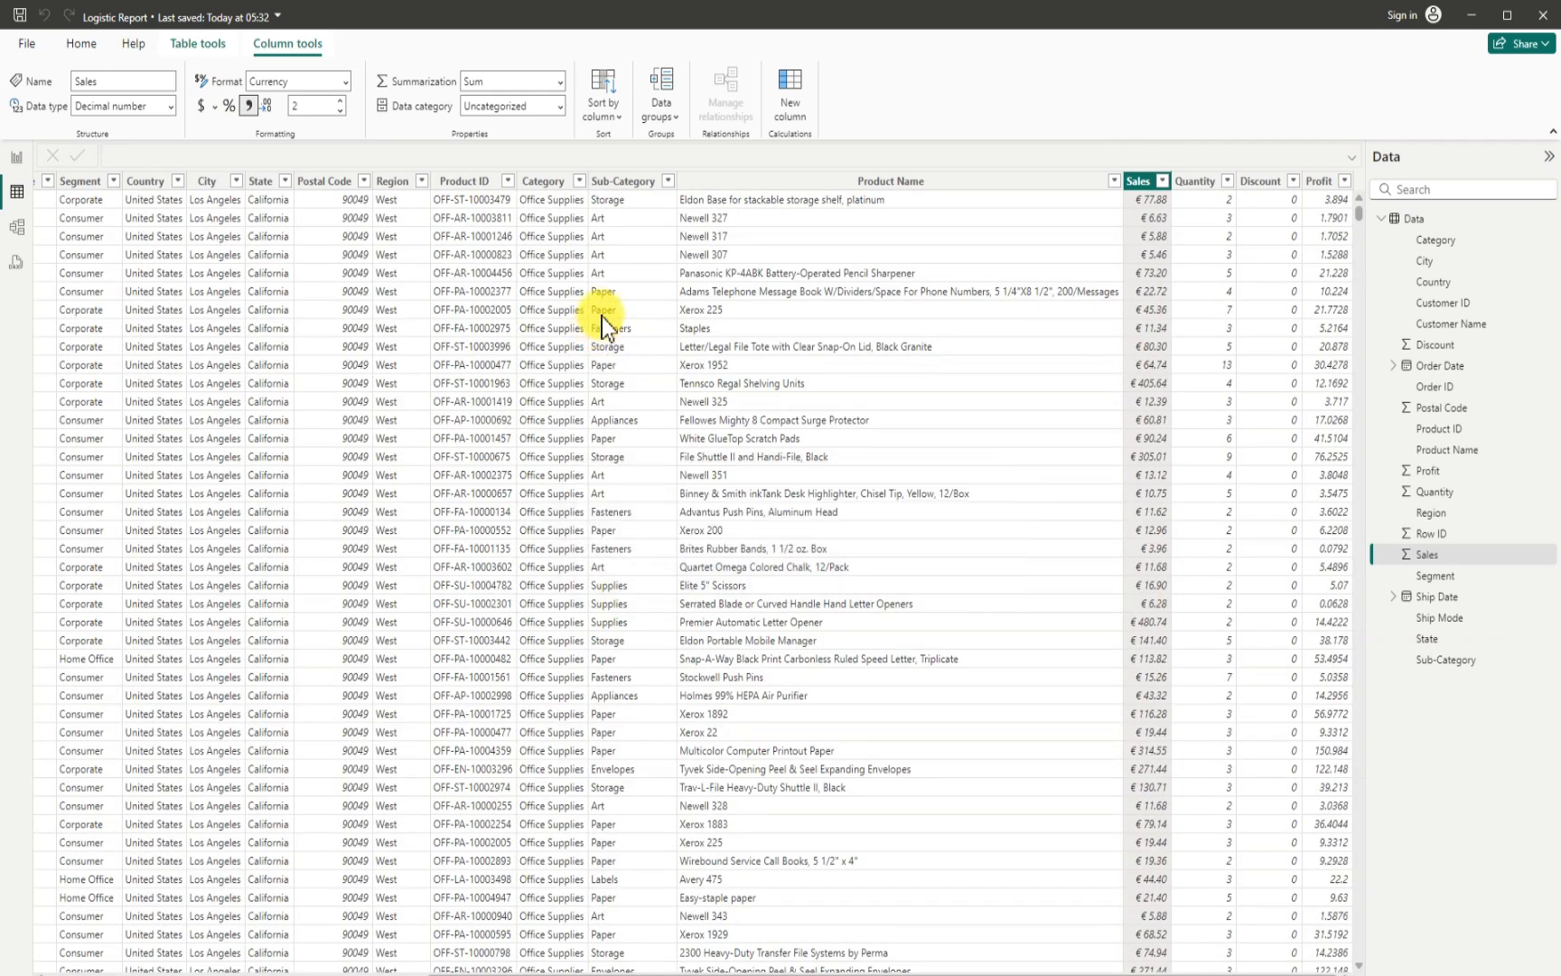
- Format the Profit column as Euro (€ 123) currency and return to the report page
click(1321, 187)
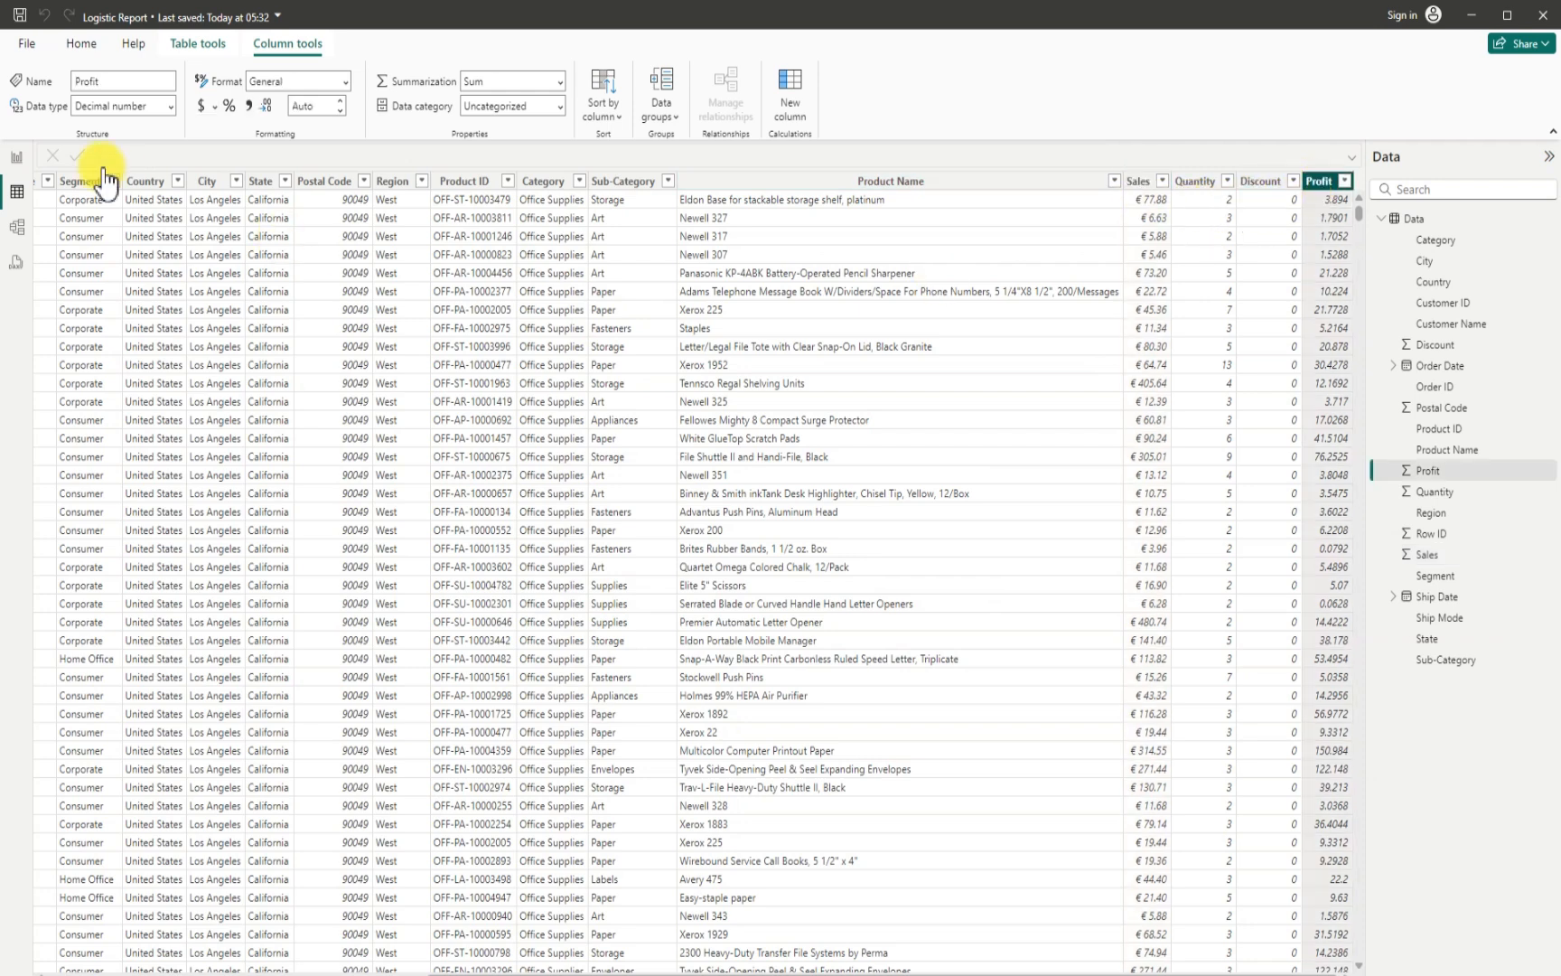
click(214, 106)
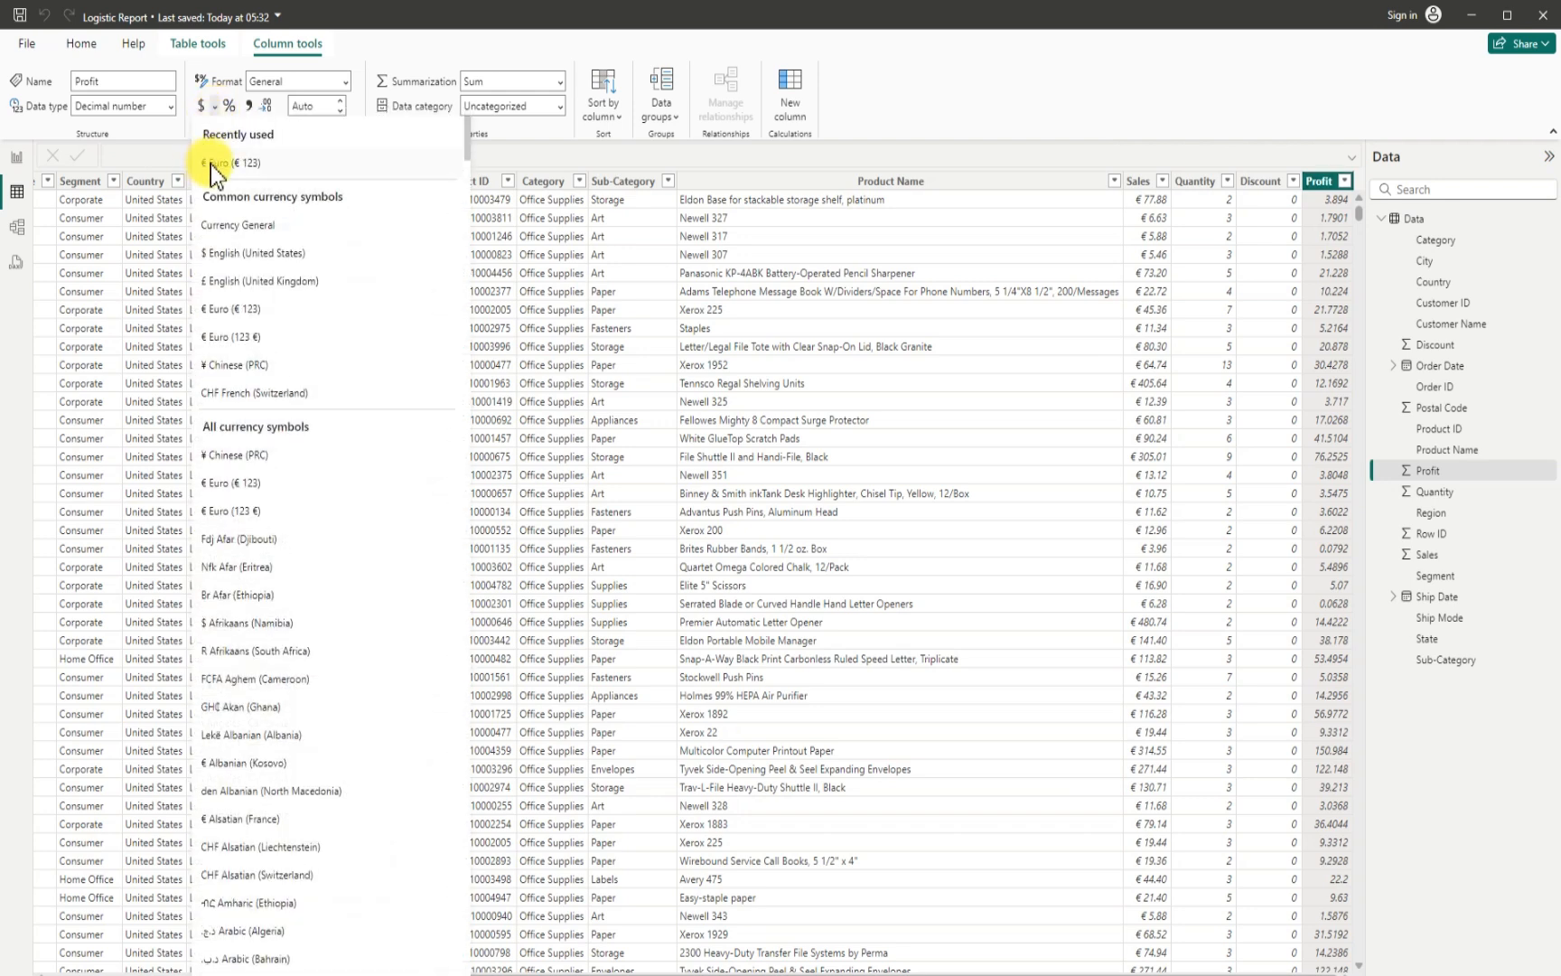
click(217, 163)
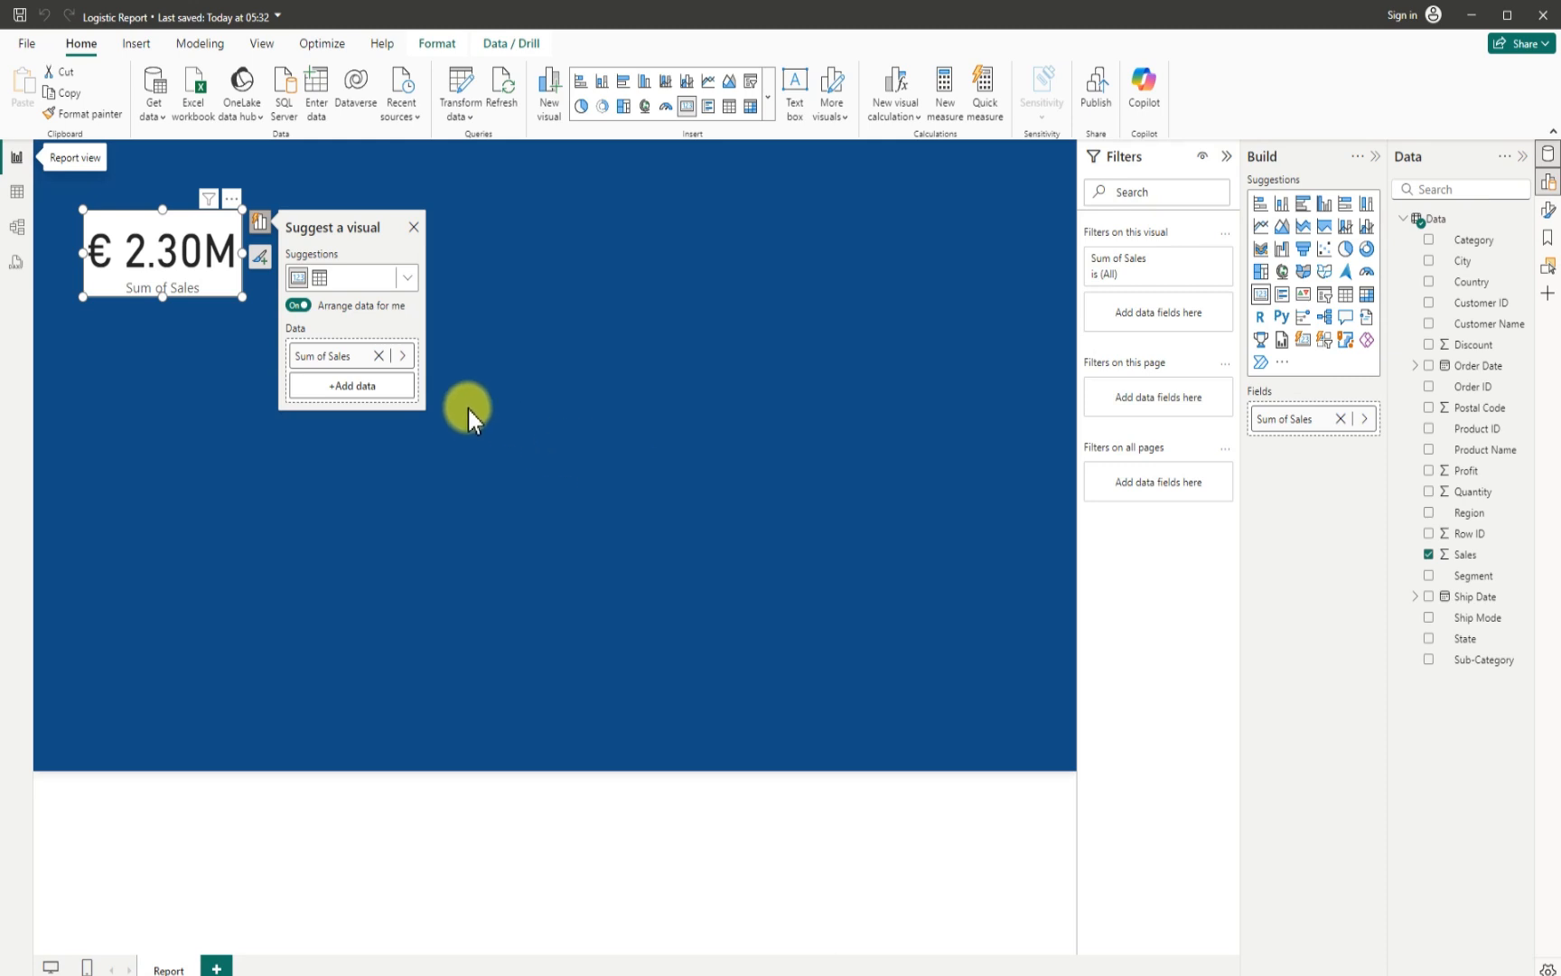
- Resize the Sum of Sales card to about 197 wide and 118 high
click(261, 256)
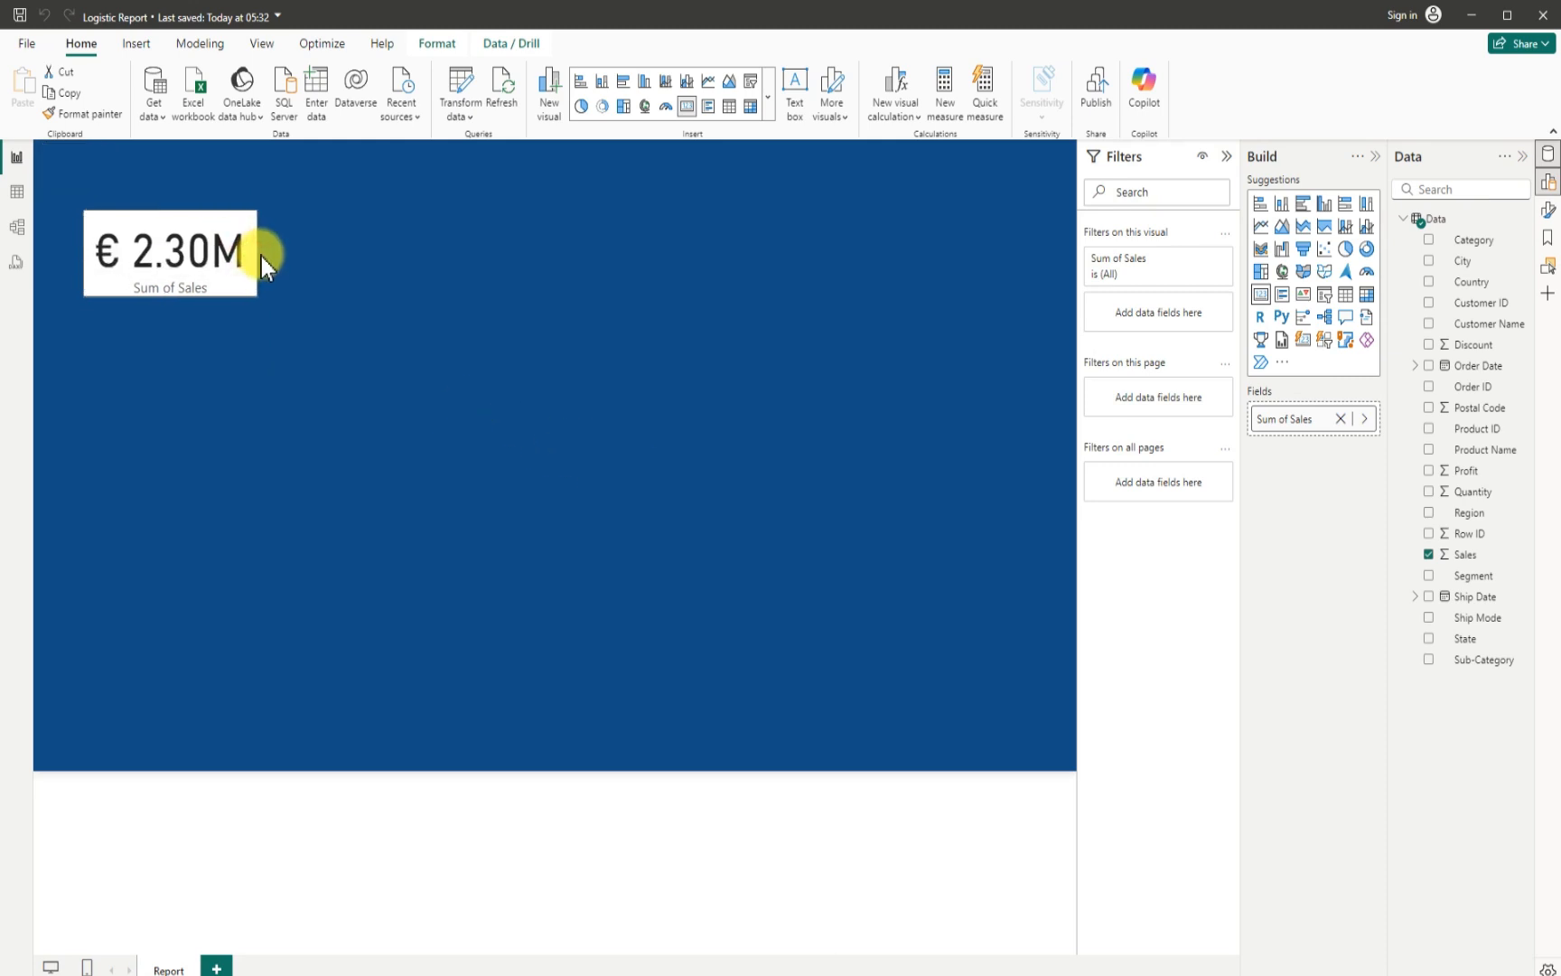
drag(166, 300, 164, 316)
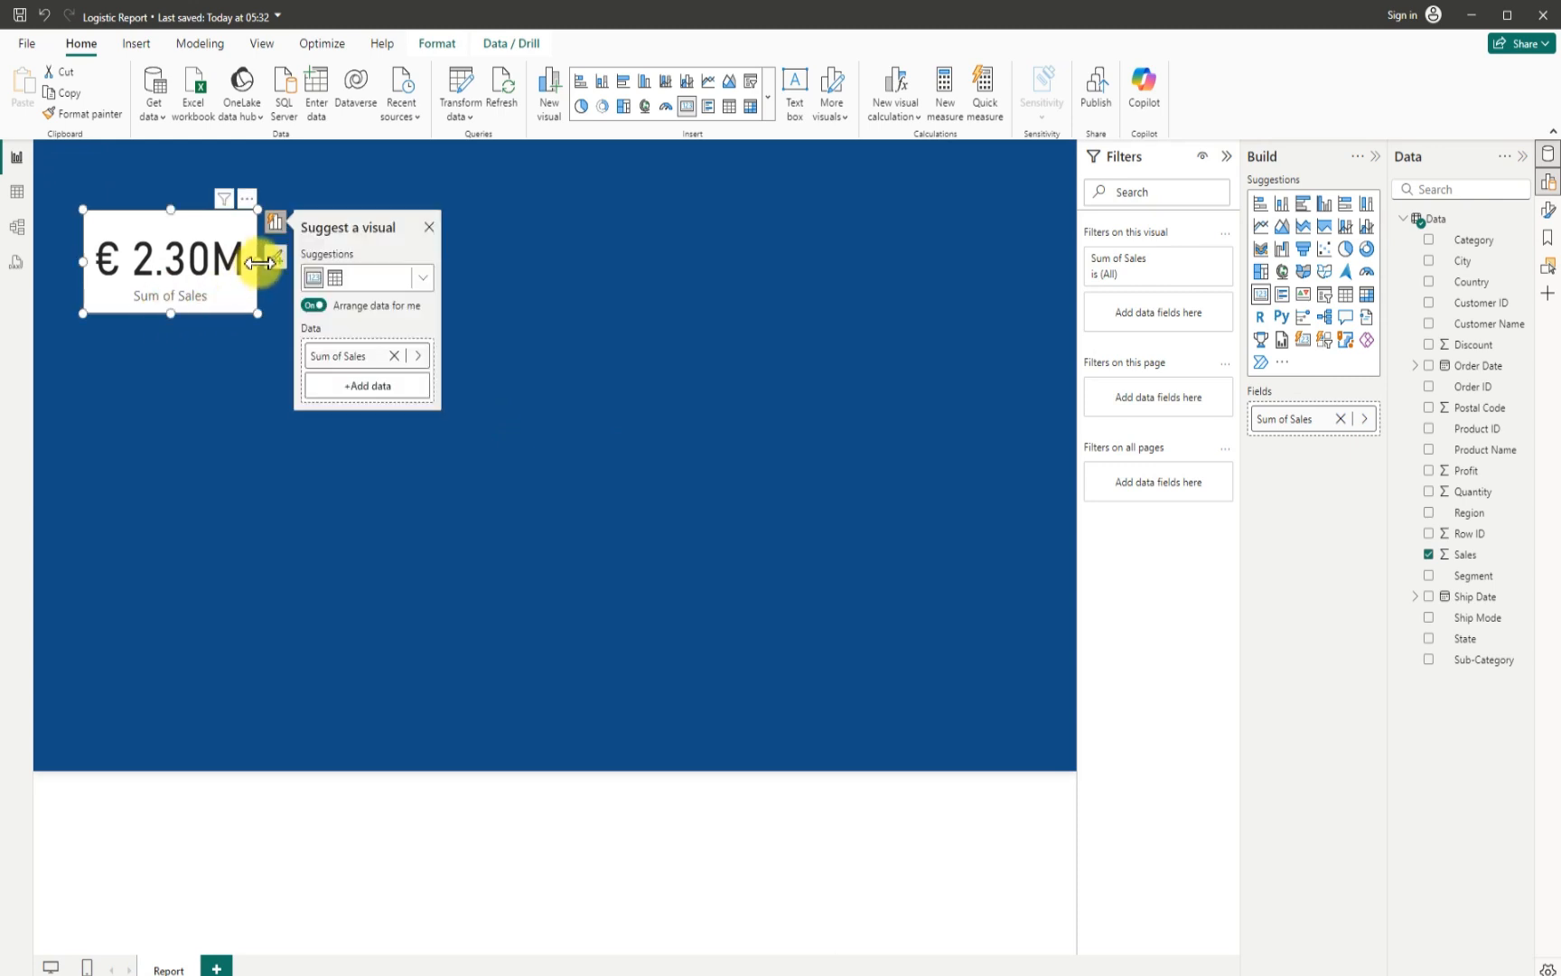
mouse_move(257, 262)
mouse_down()
mouse_move(230, 268)
mouse_move(247, 267)
mouse_up()
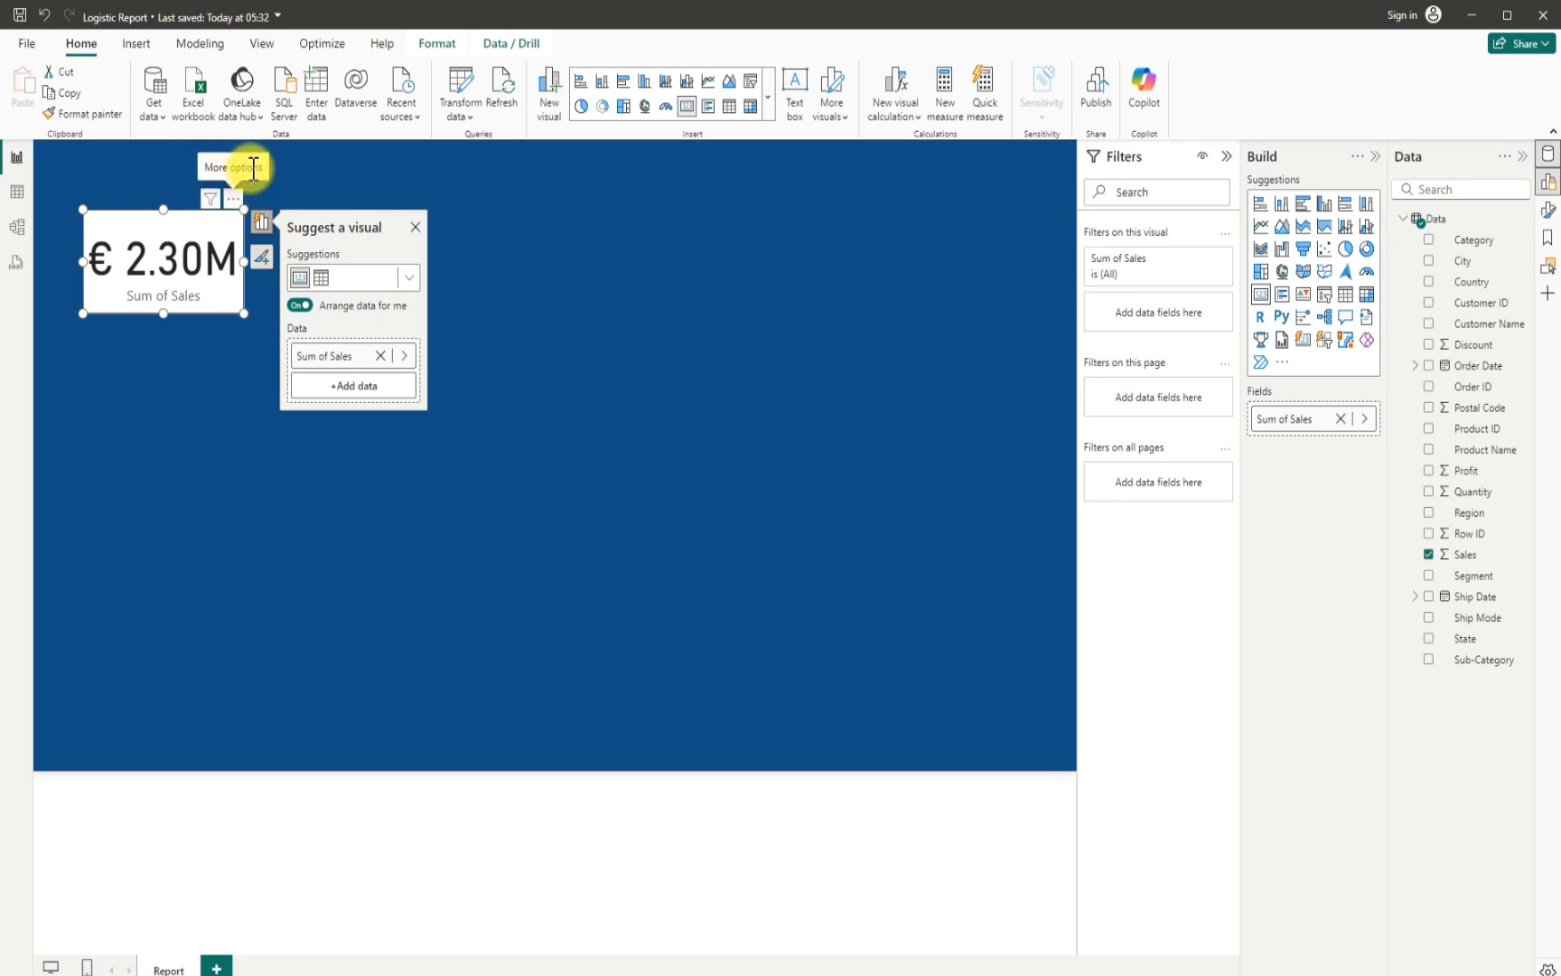
- Turn off the background of the Sum of Sales card in its size and style formatting
click(233, 197)
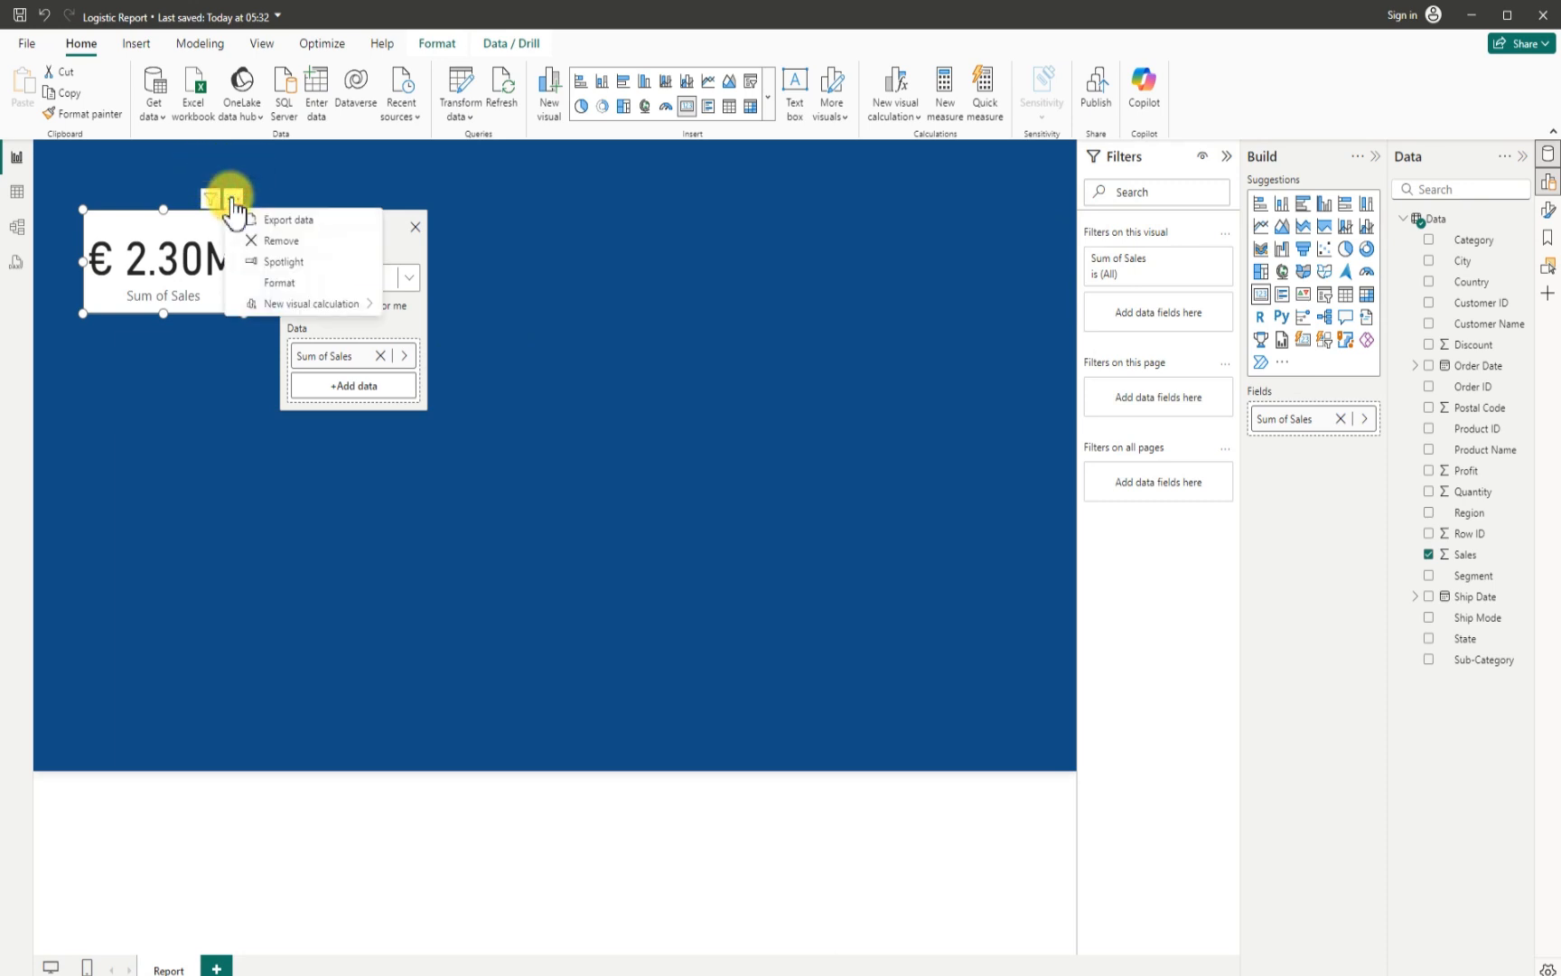
click(282, 282)
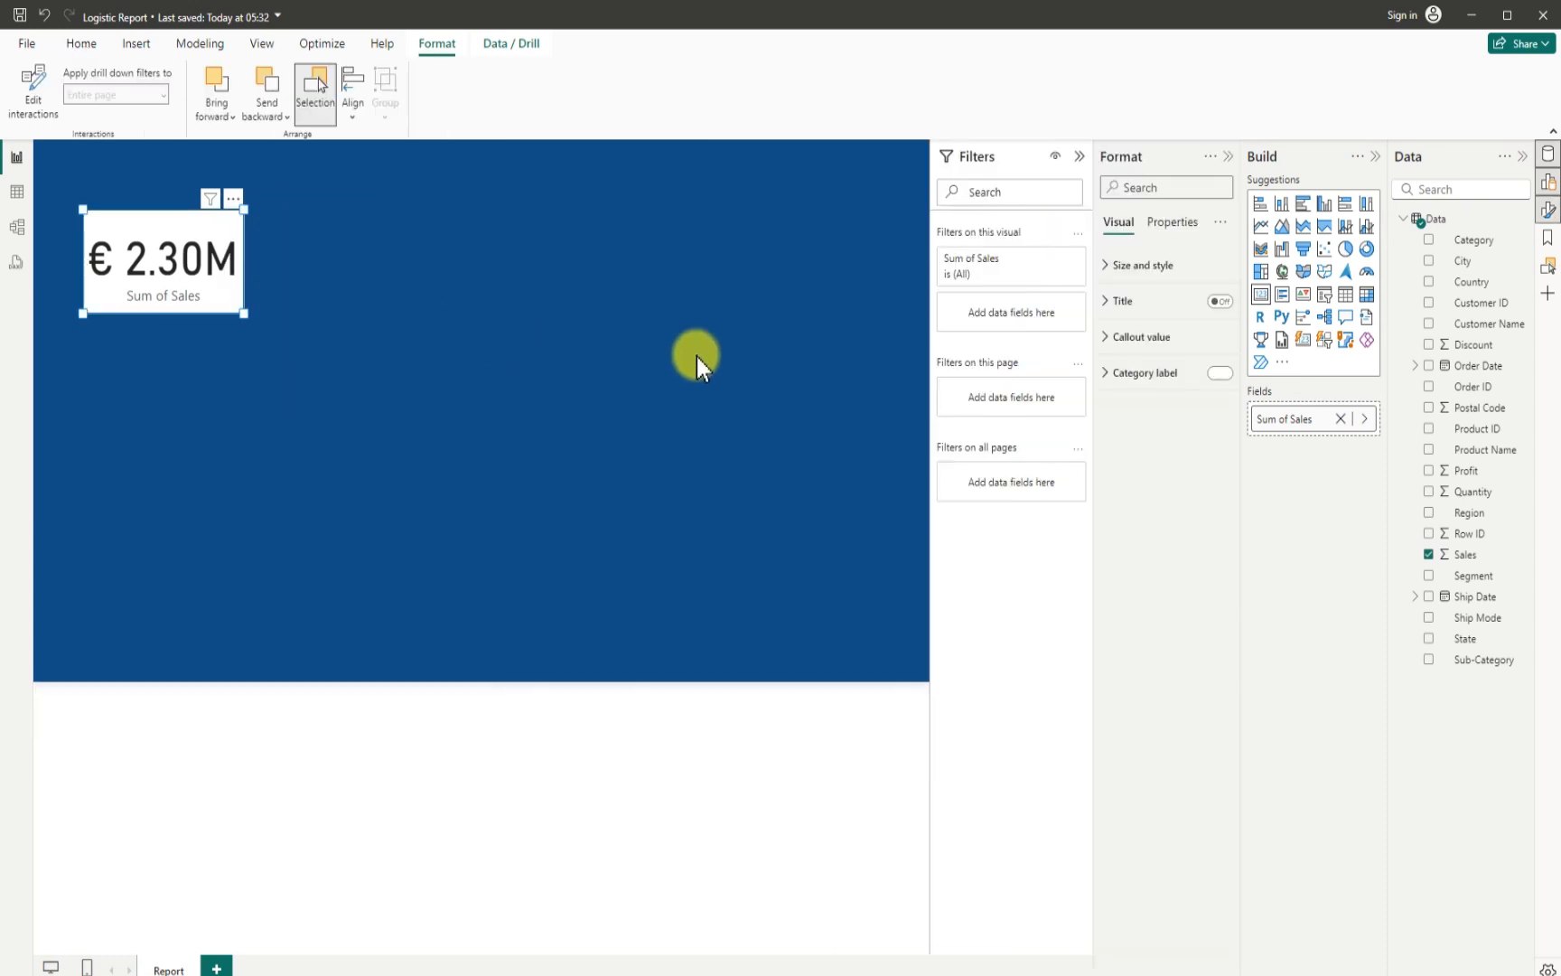
click(1106, 264)
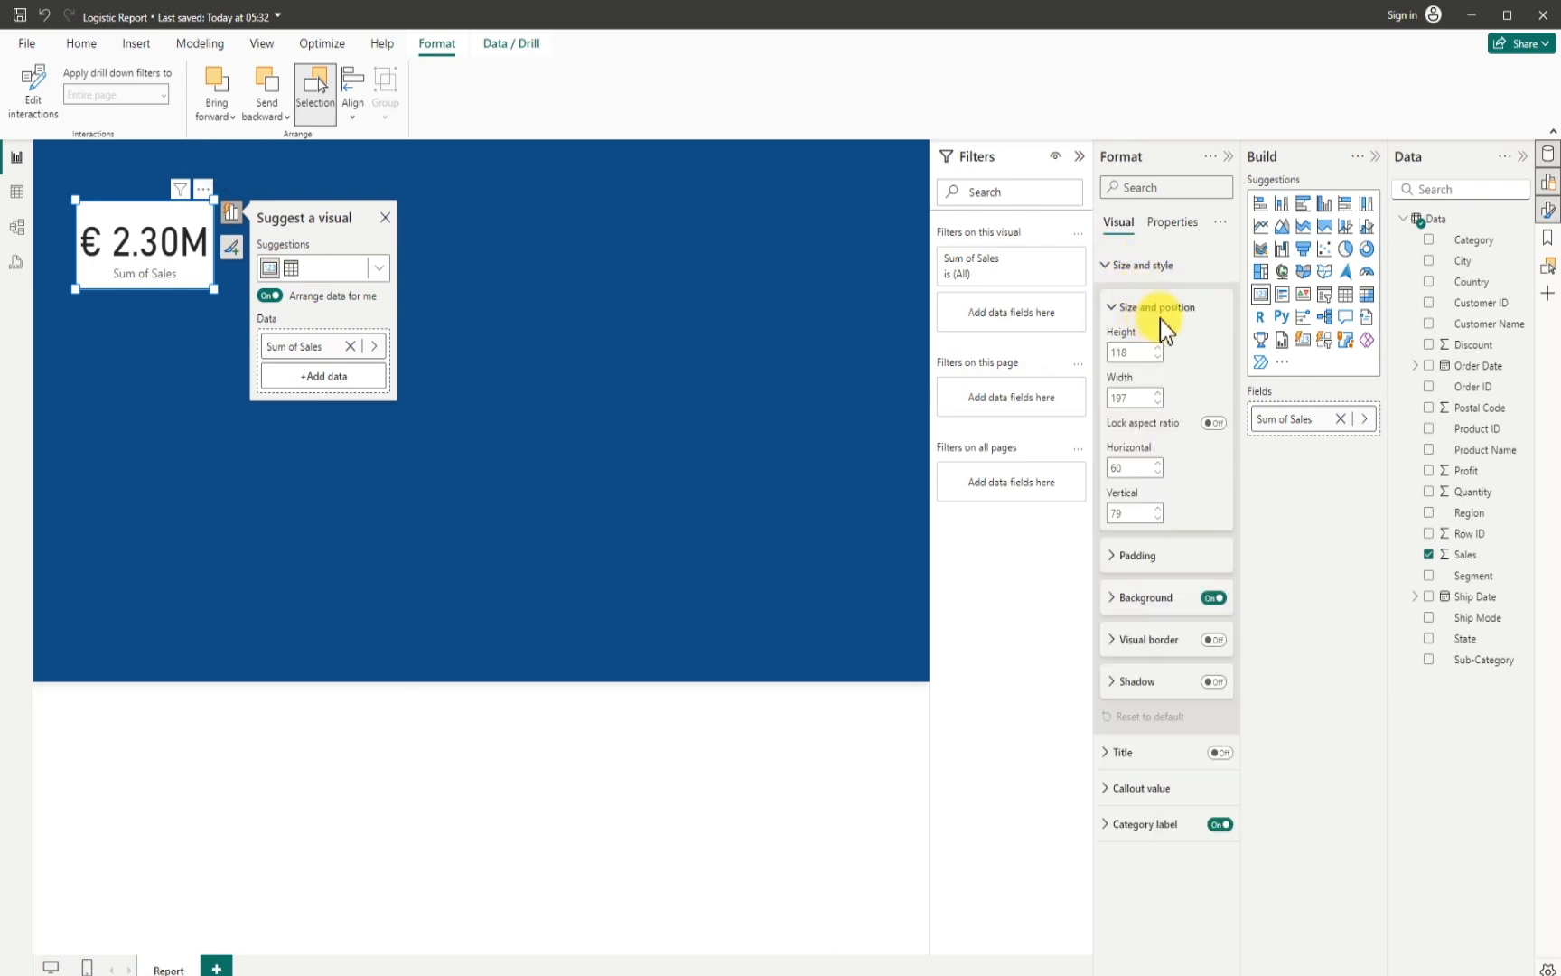
click(1214, 598)
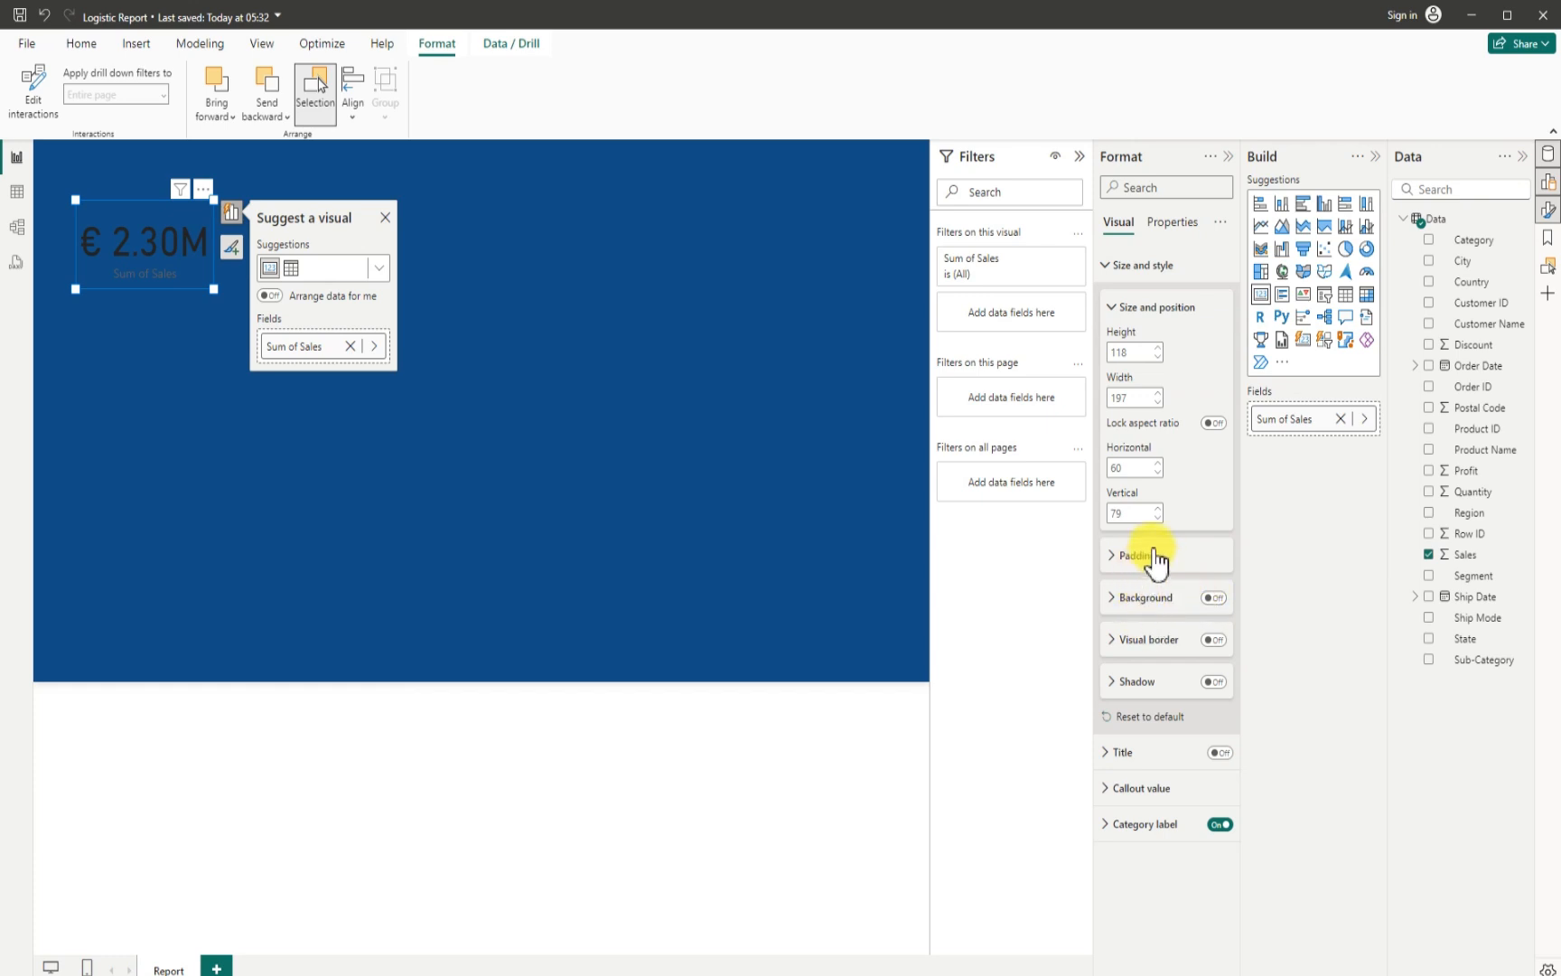
- Turn on the shadow of the Sum of Sales card and set its position to Bottom
click(1211, 683)
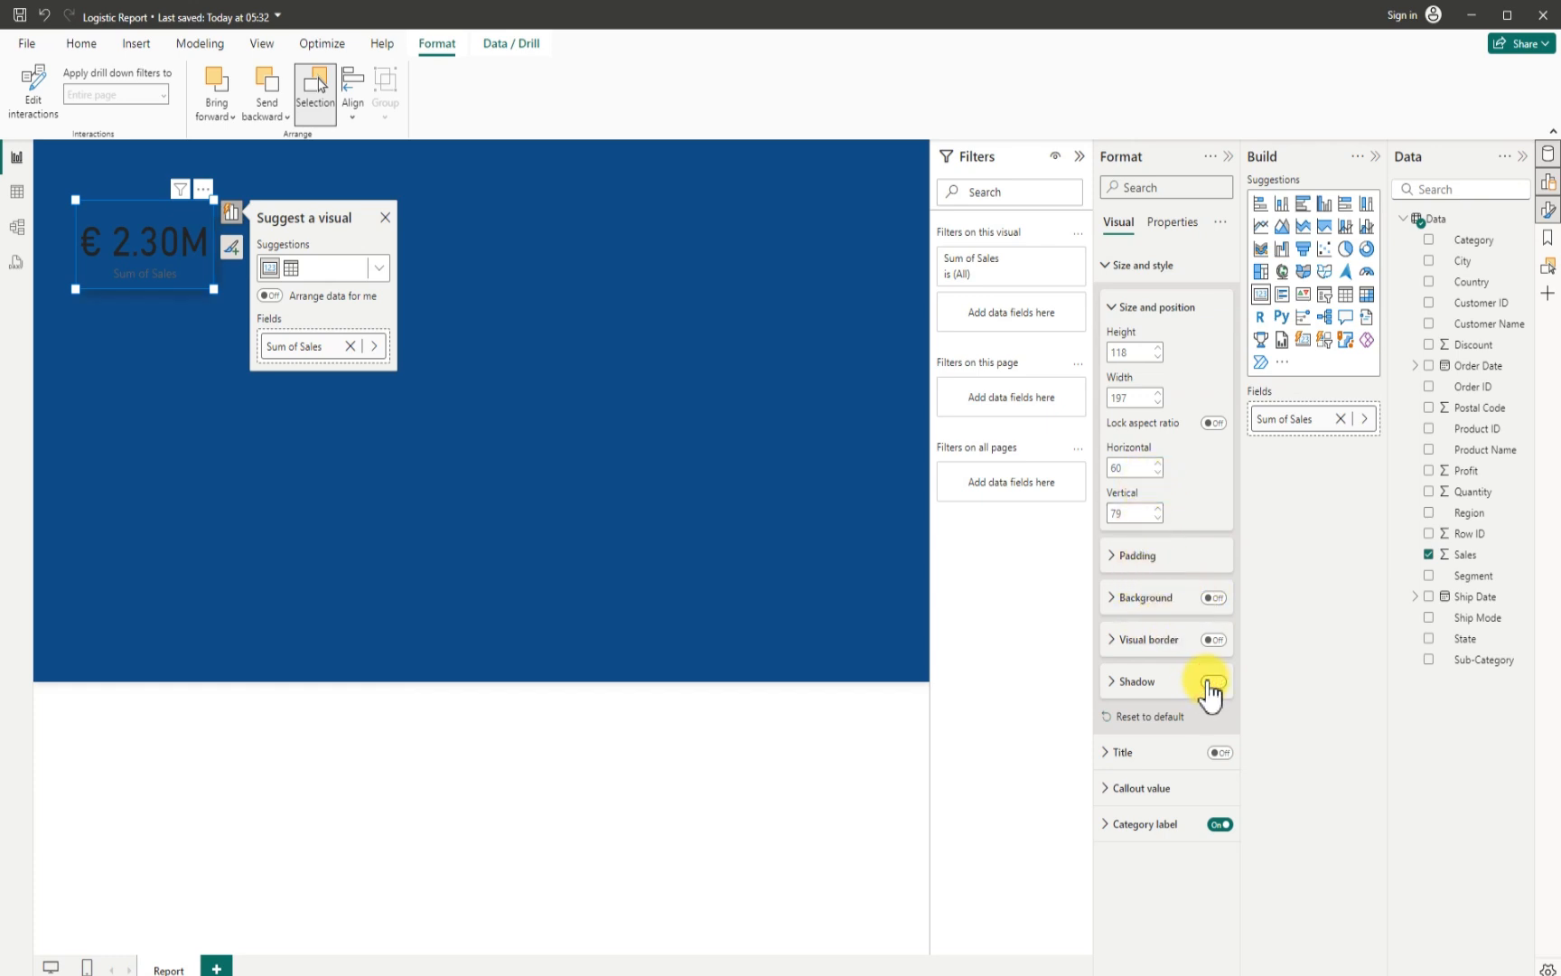
click(1111, 684)
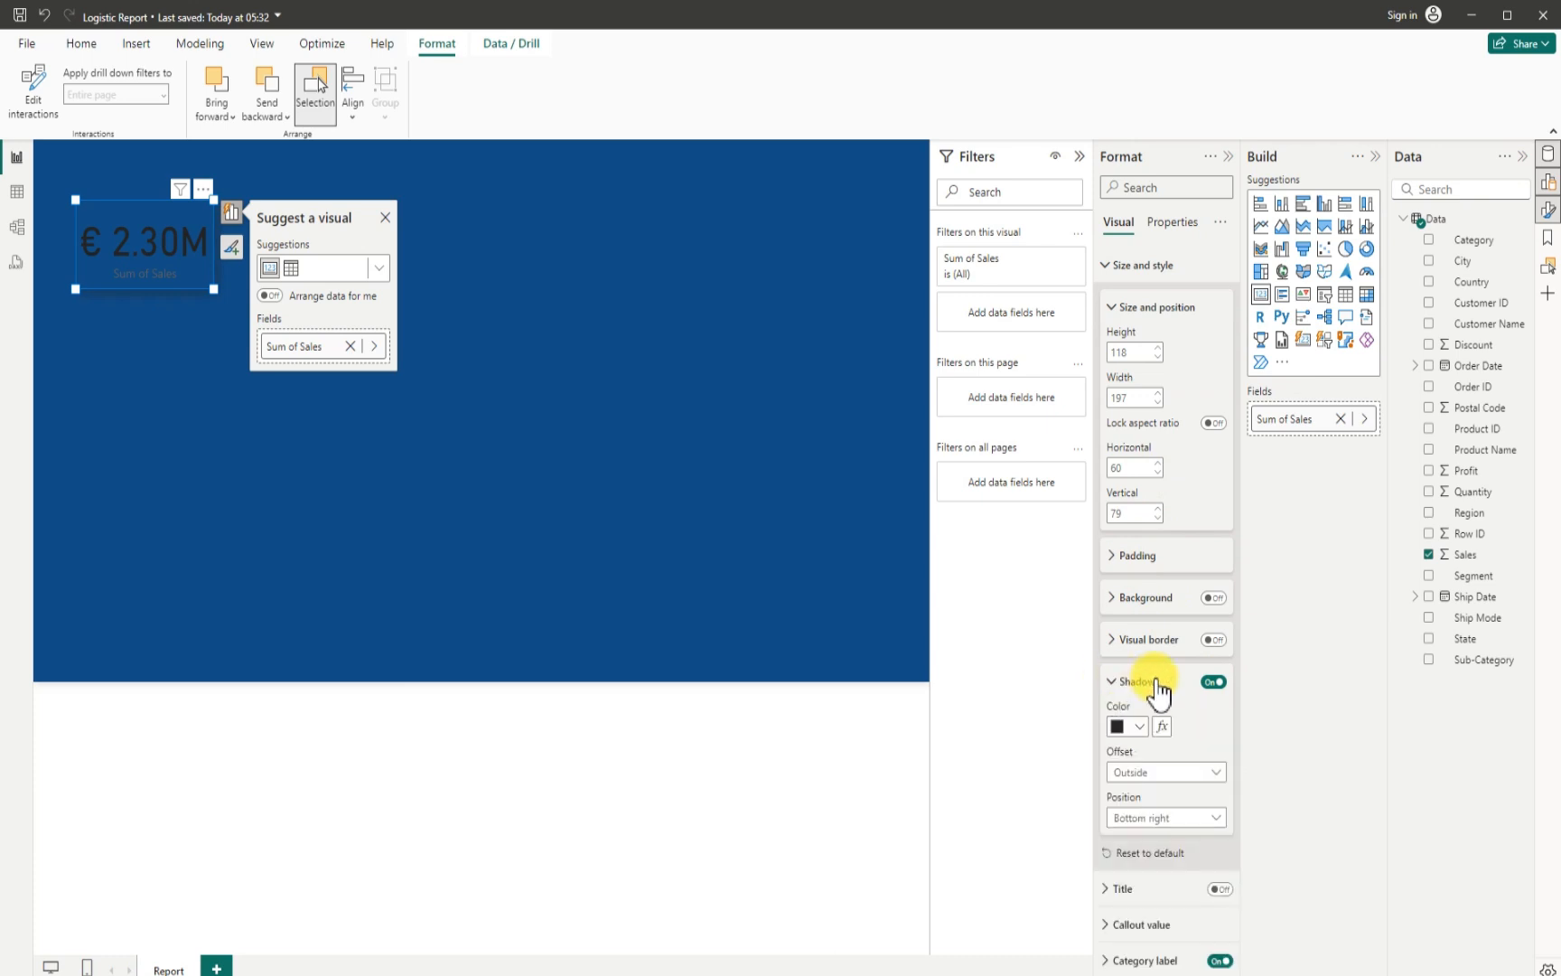
click(1160, 820)
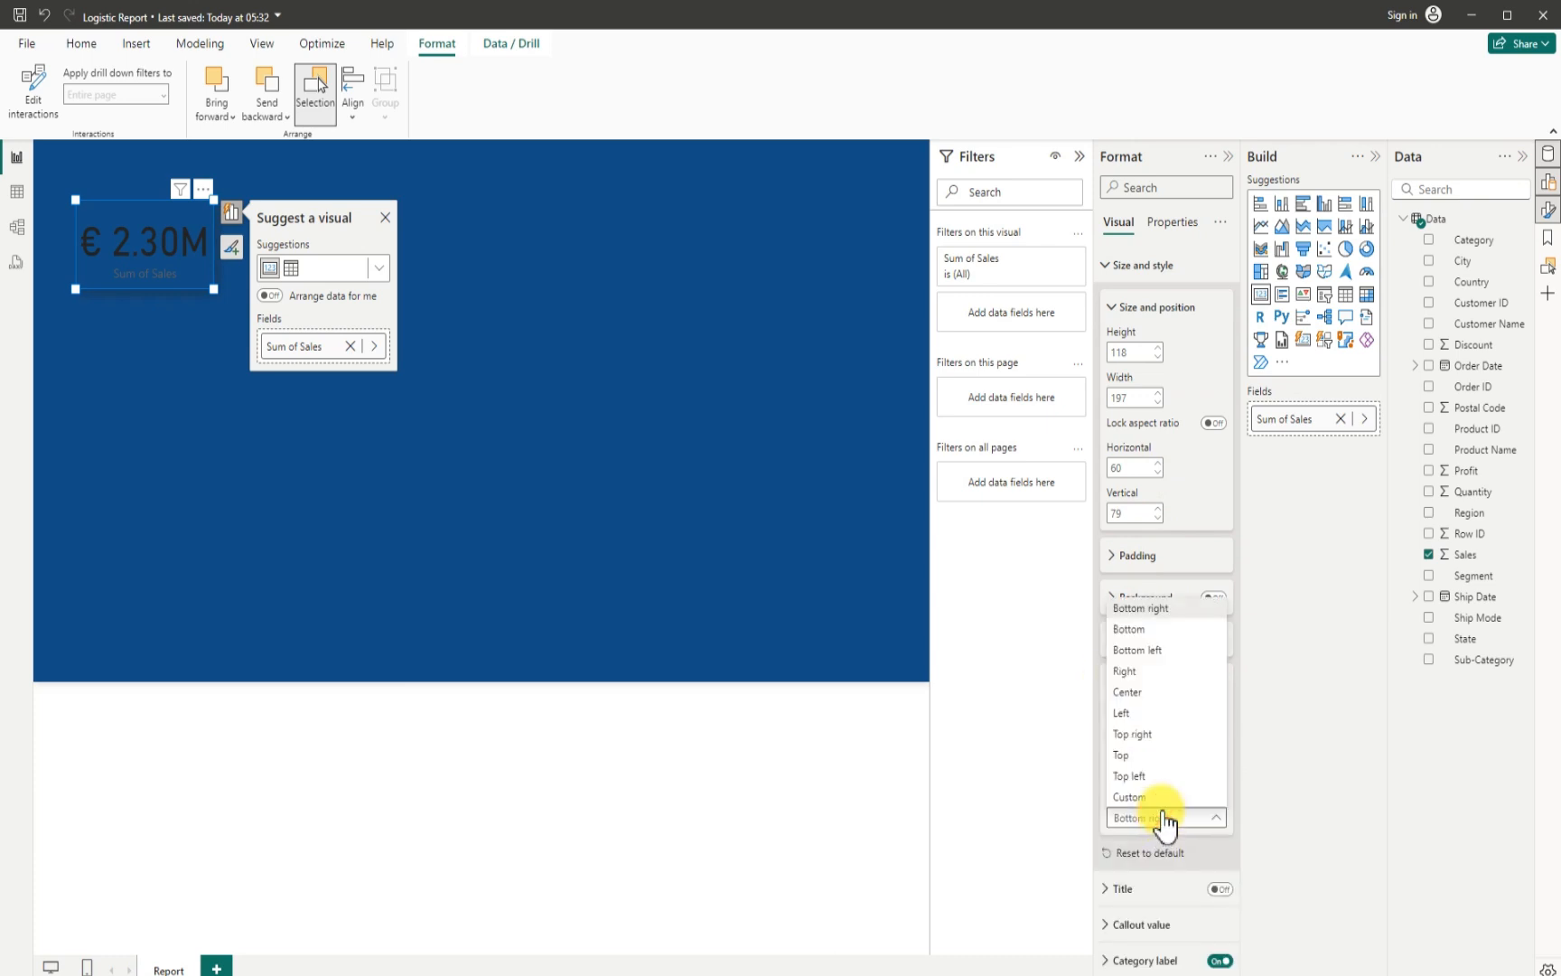
click(1128, 611)
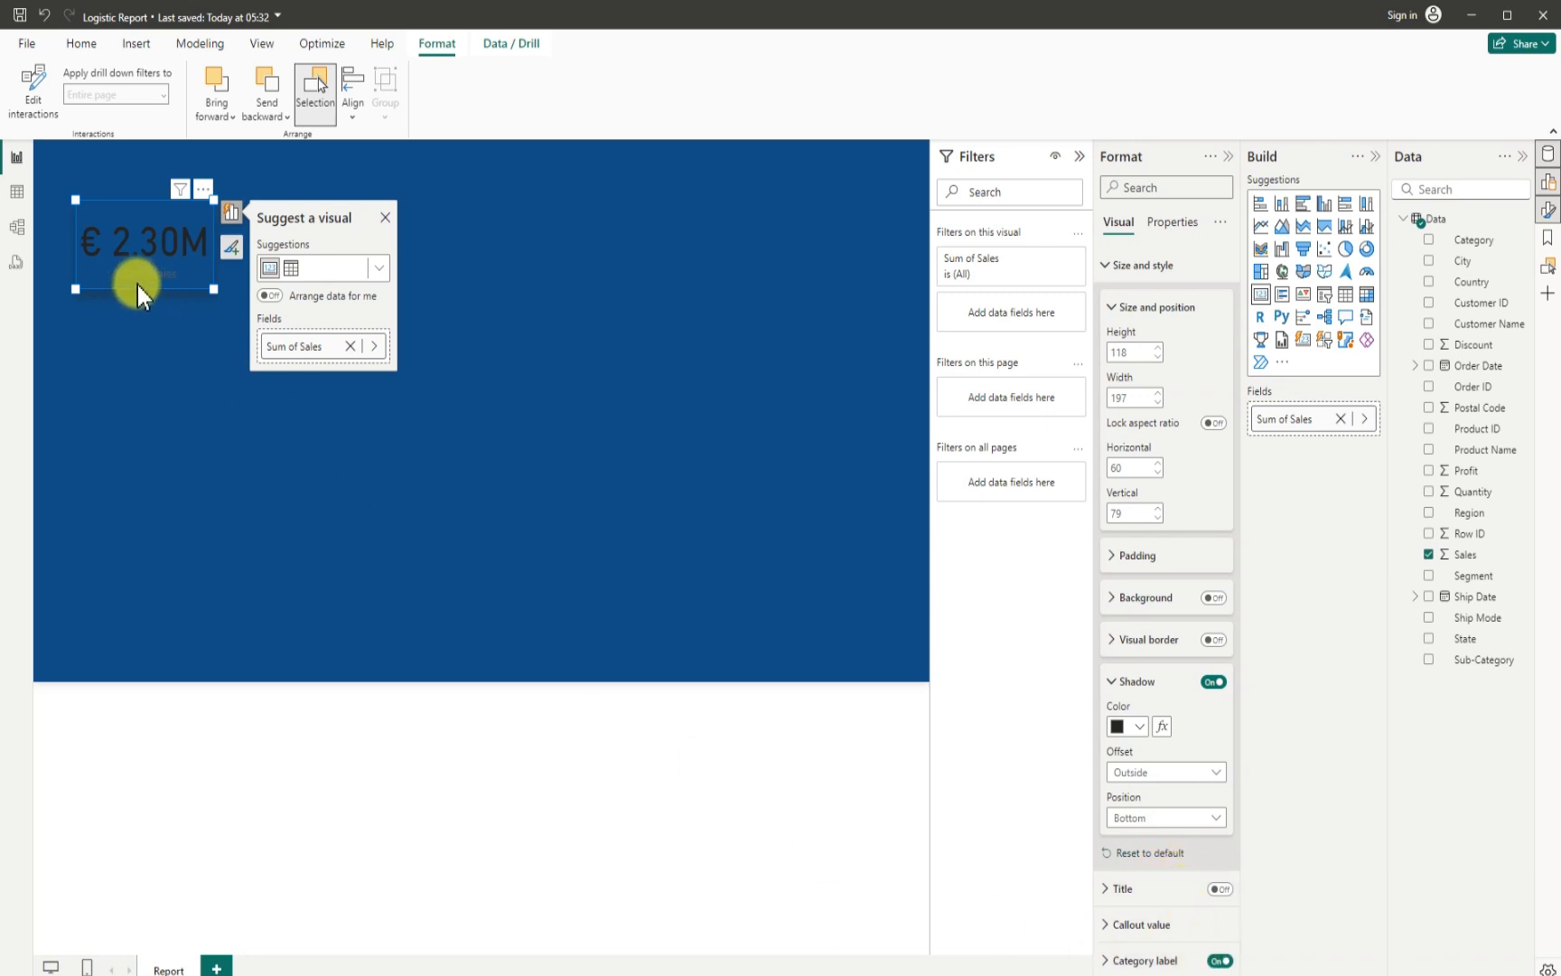
- Turn off the card's category label and turn on its title with the text Sales
click(1219, 959)
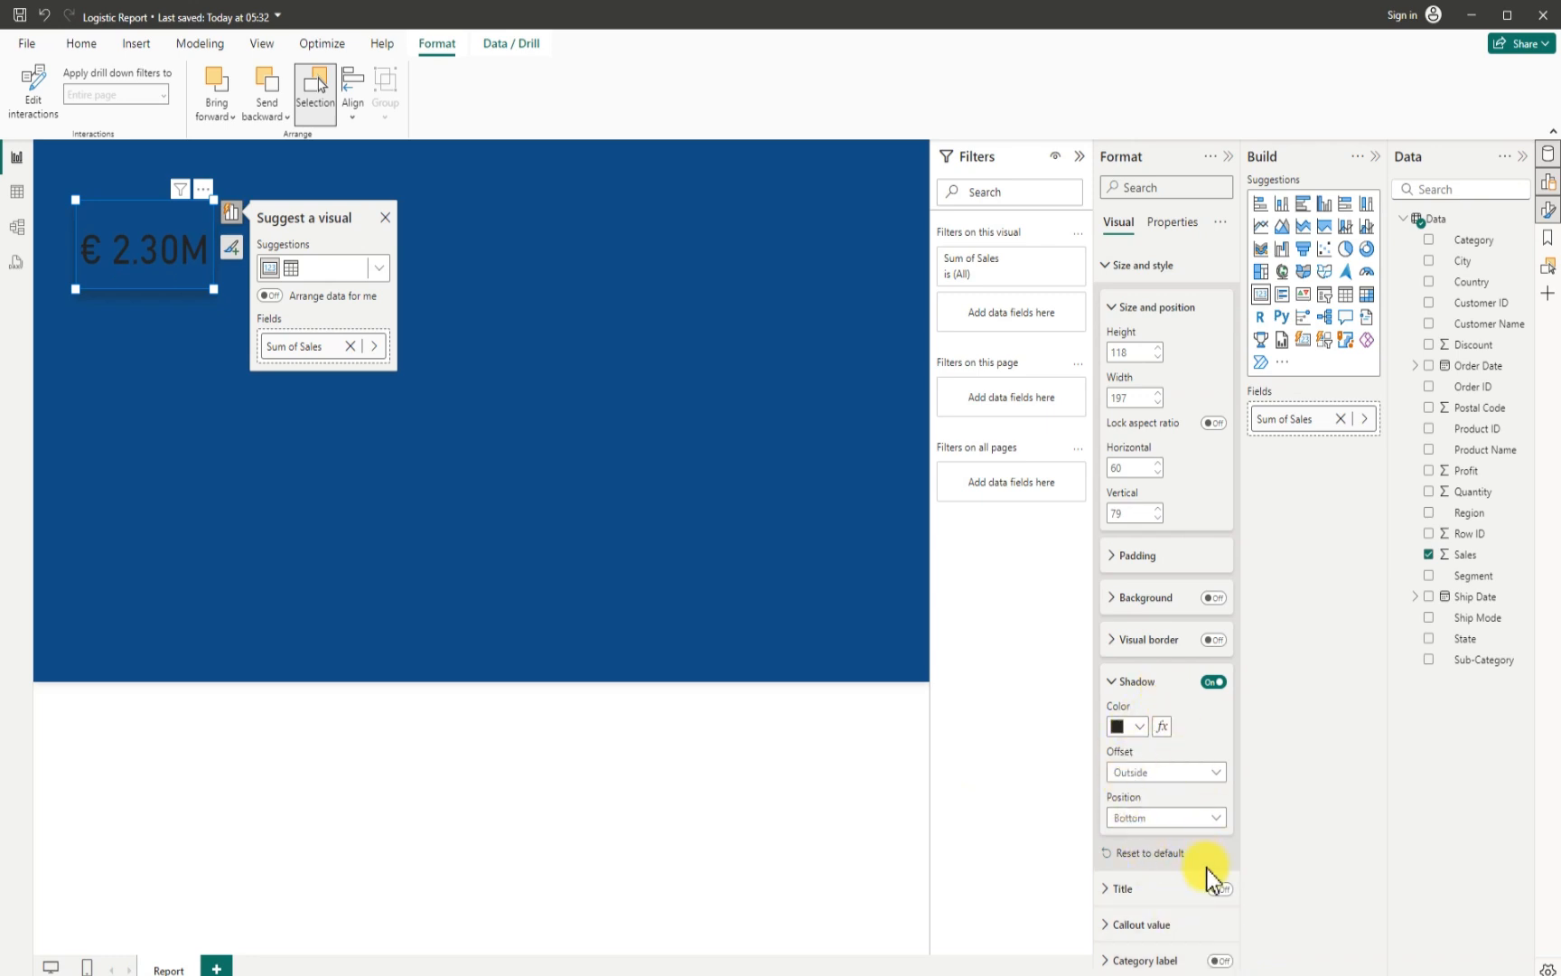
click(1217, 888)
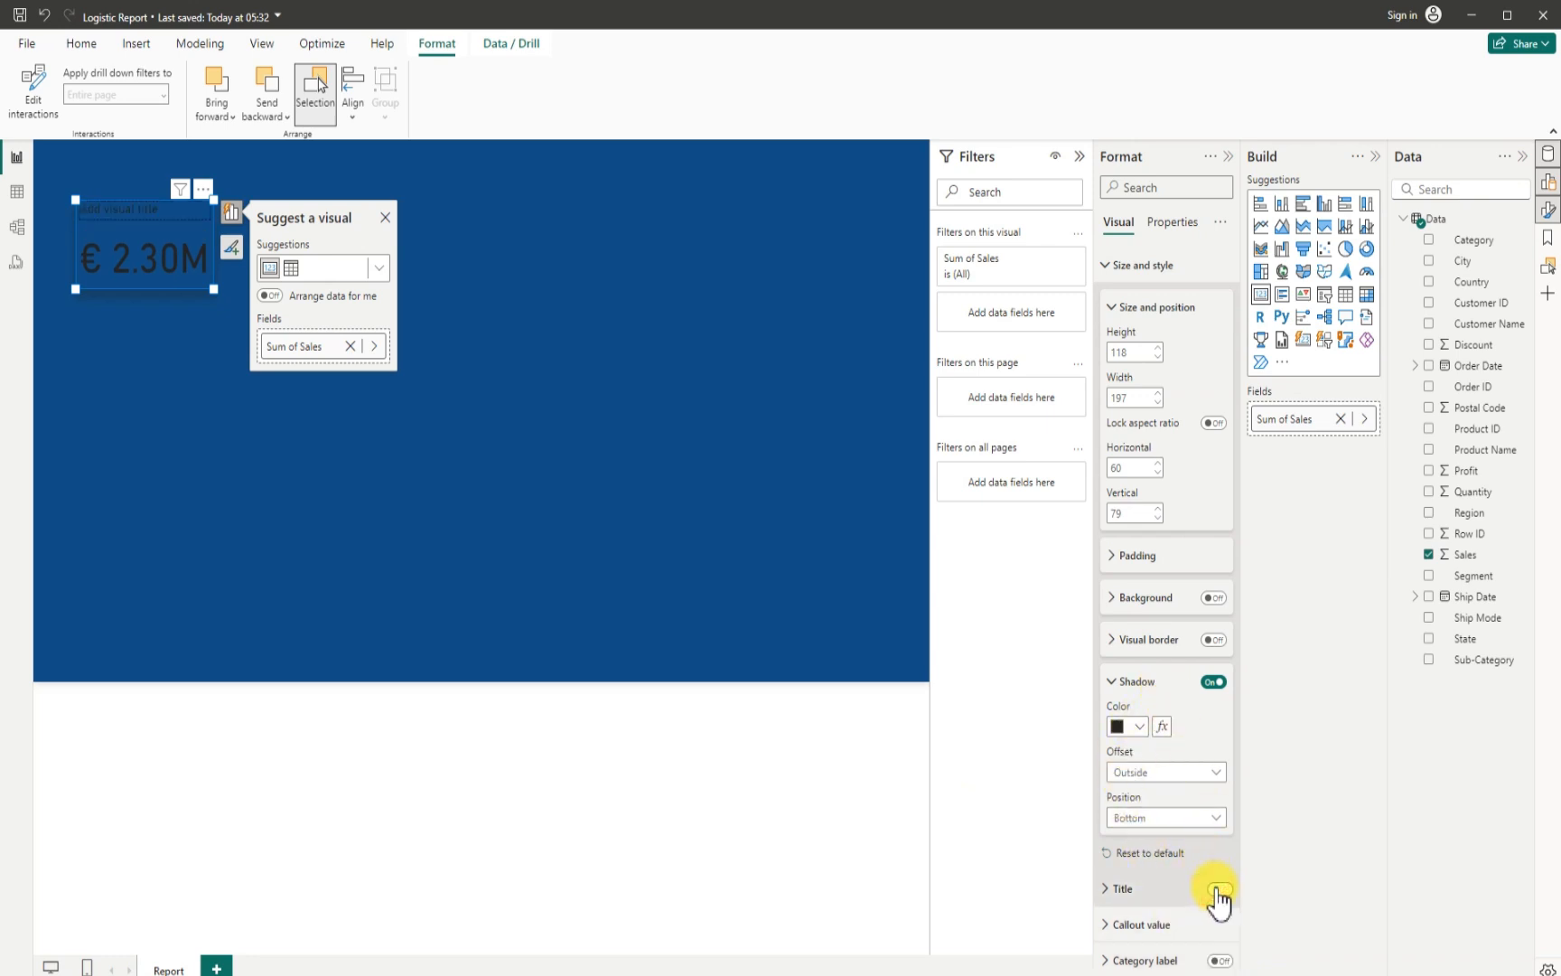
click(1113, 890)
scroll(1149, 931, down, 4)
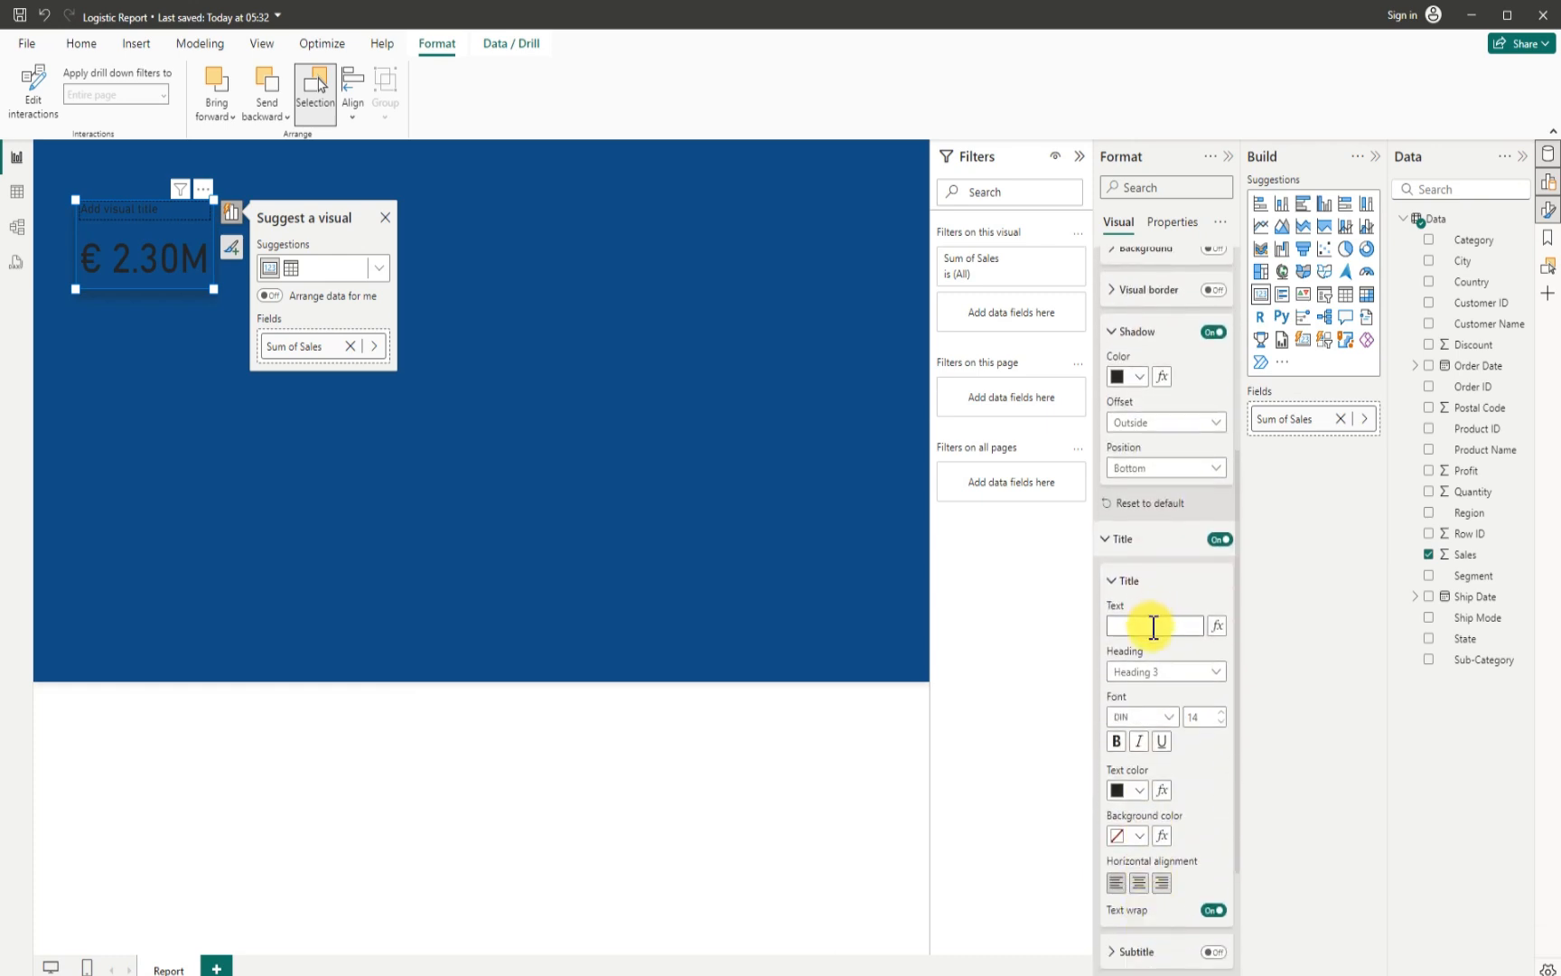
click(1154, 627)
- Set the card title's font to Segoe UI Bold and center it horizontally
click(1169, 718)
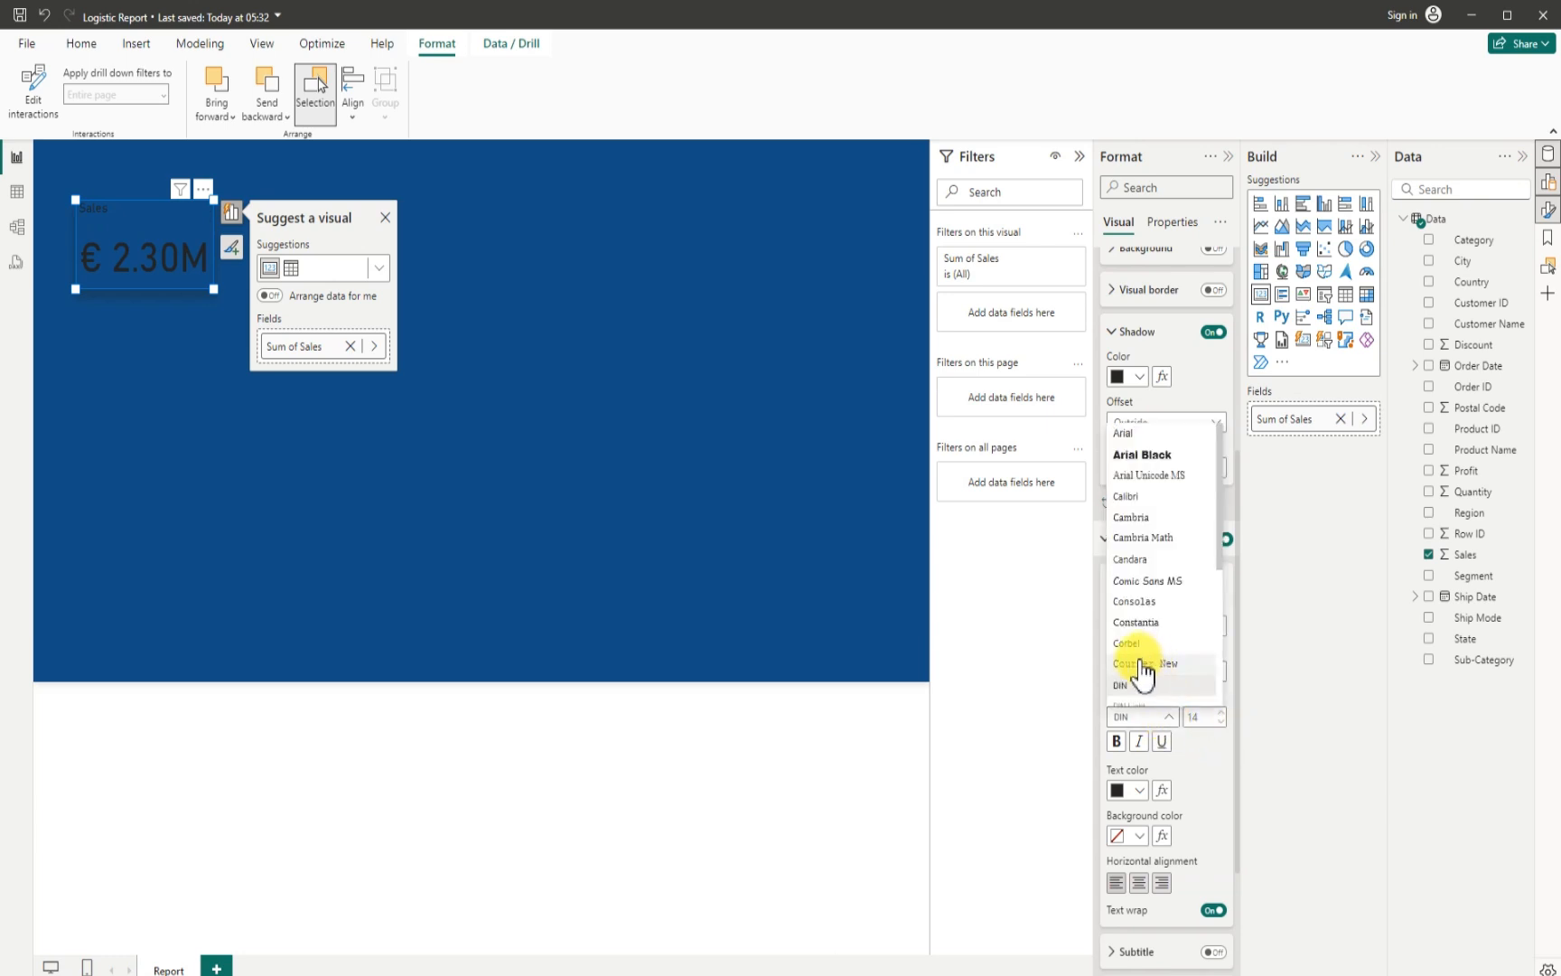
scroll(1141, 638, down, 3)
scroll(1140, 633, down, 2)
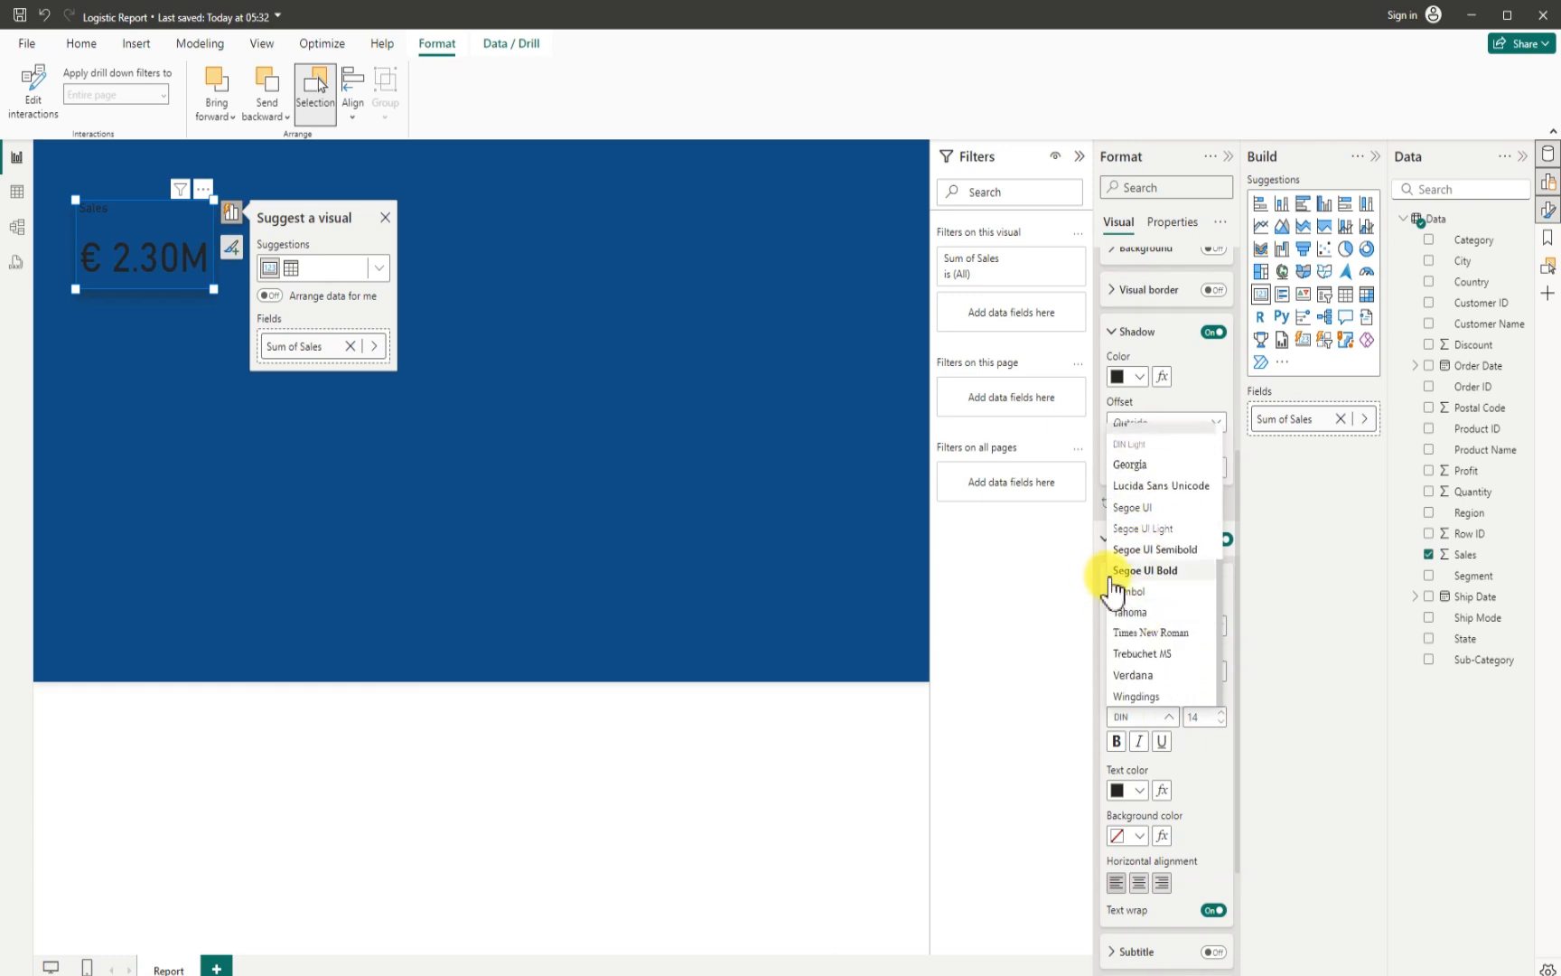
click(1154, 571)
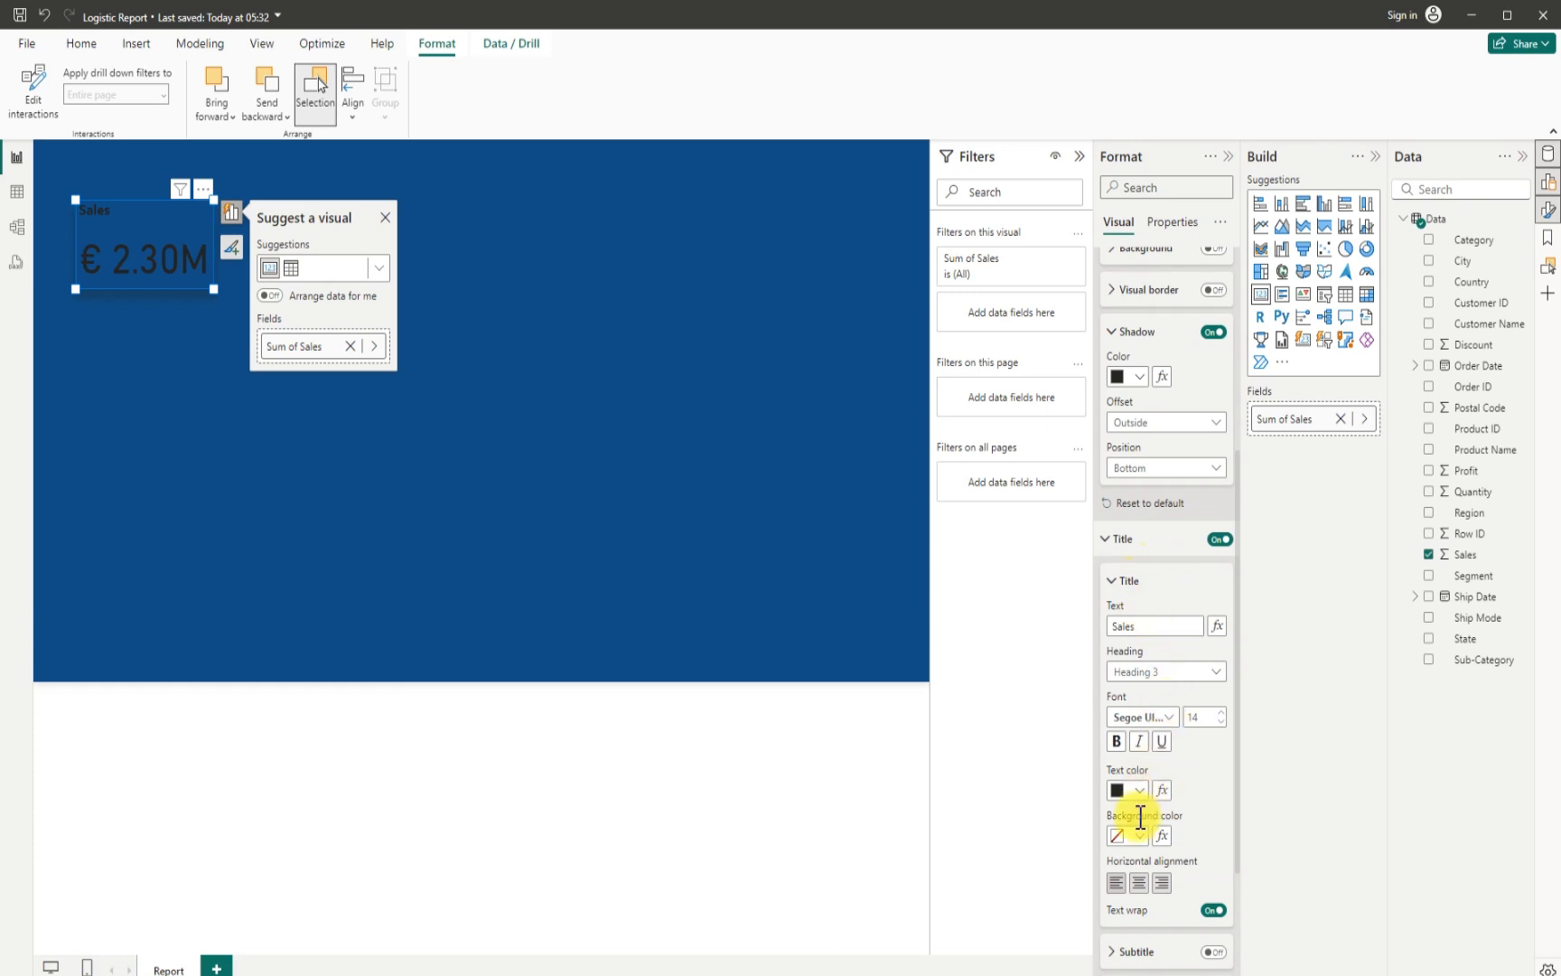
click(1138, 883)
- Resize the Sales card to about 204 wide and 95 high and set its callout value font size to 25
drag(201, 289, 203, 276)
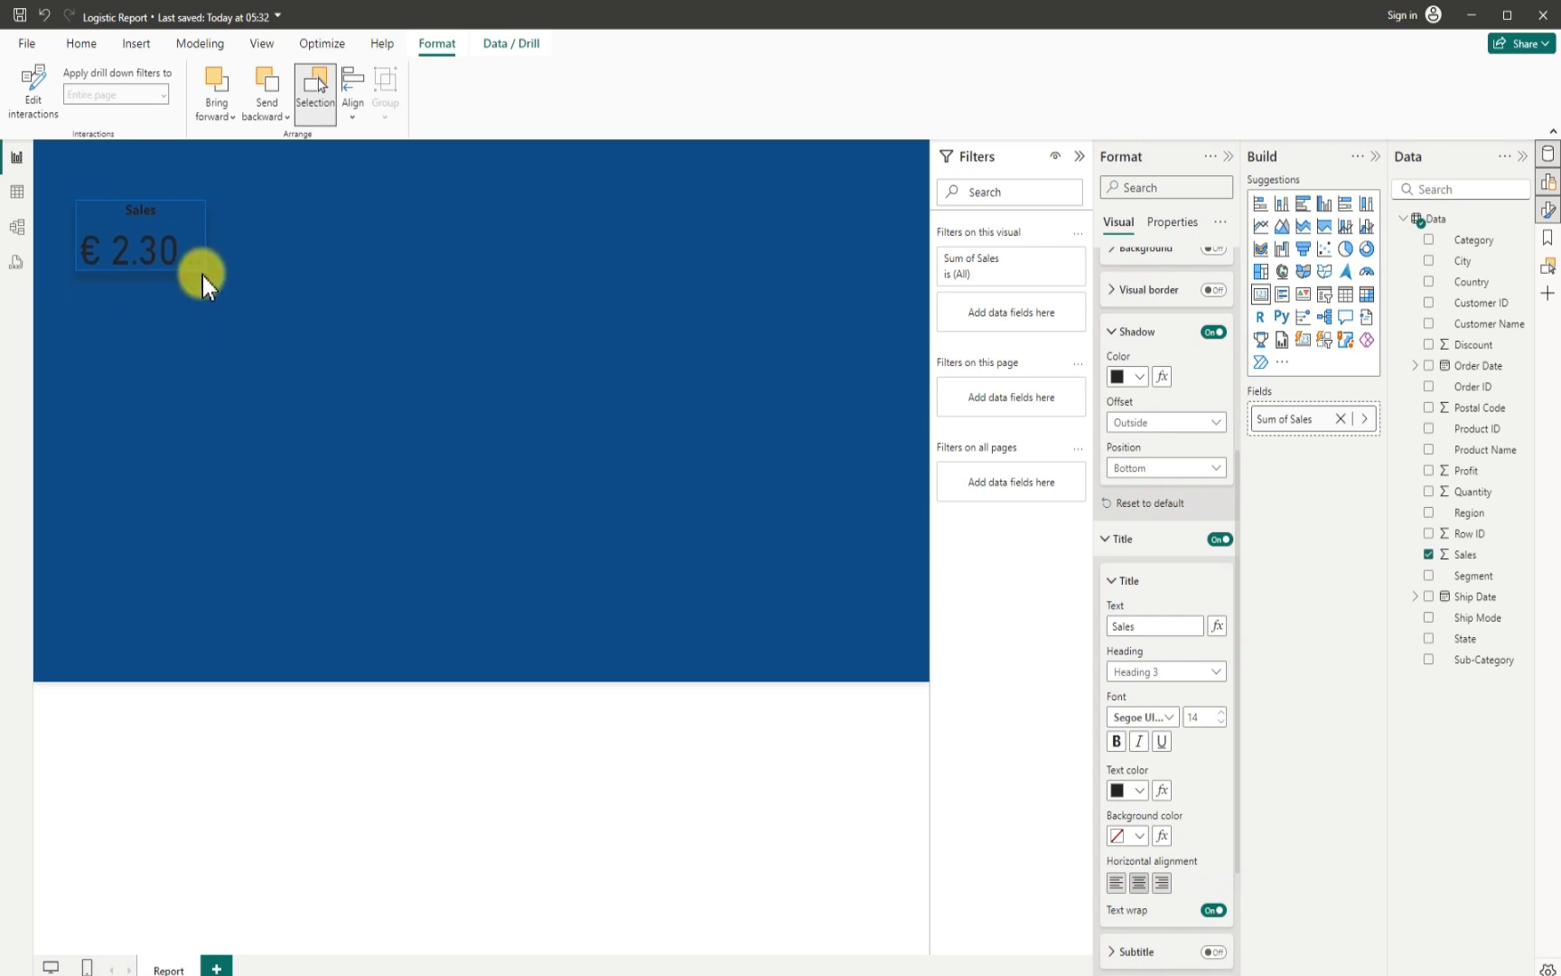
click(161, 238)
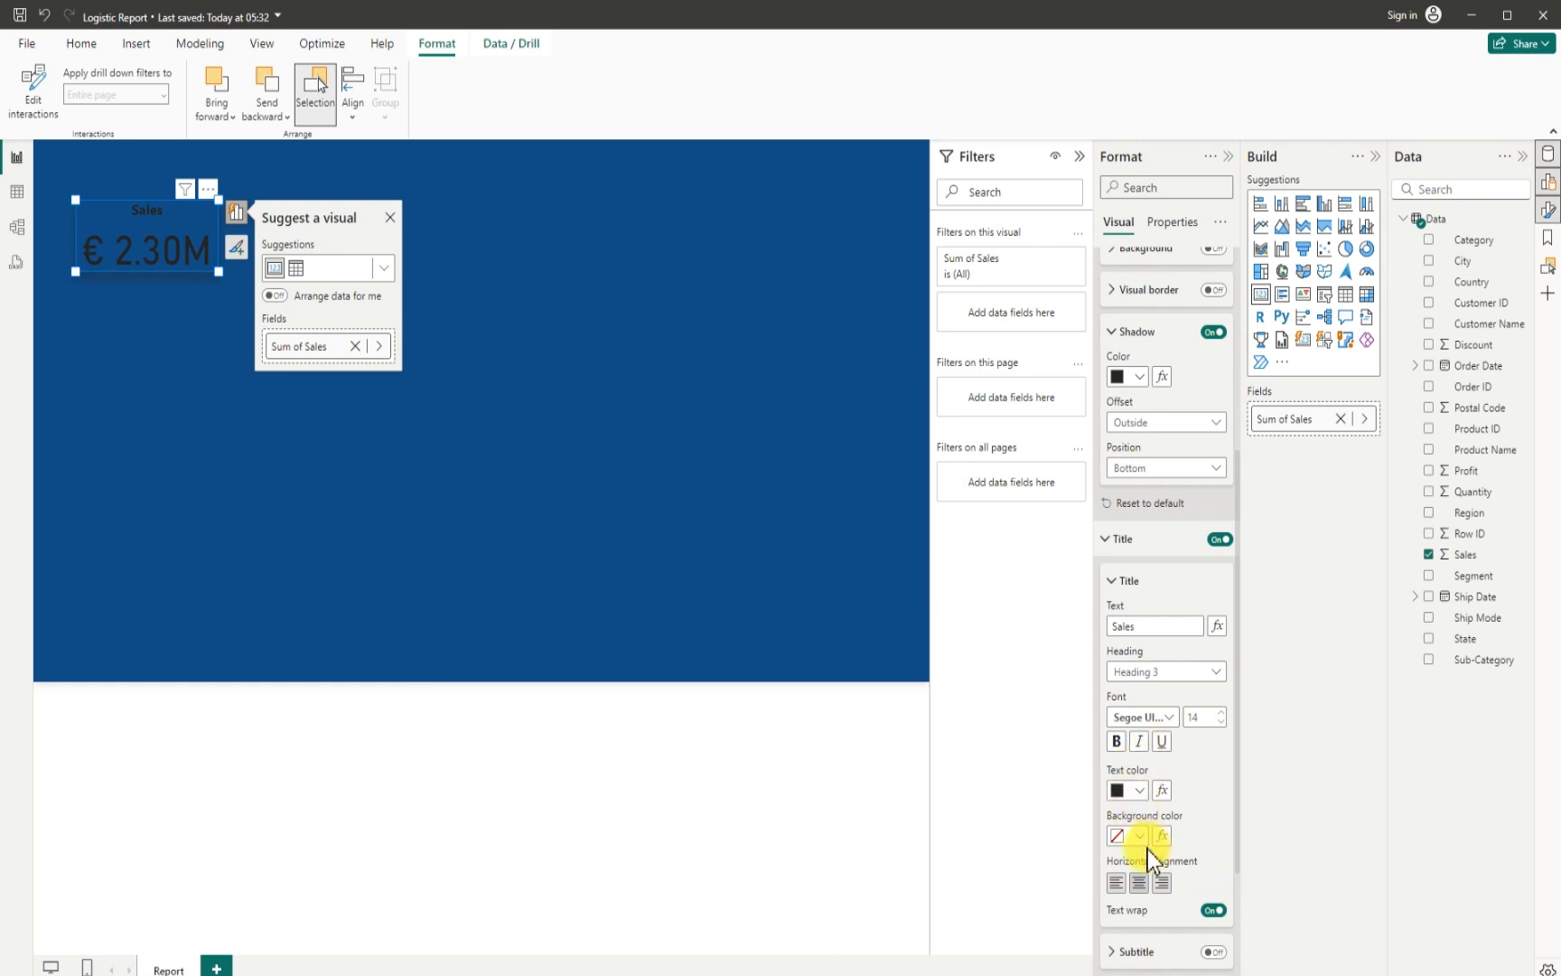
scroll(1153, 854, down, 3)
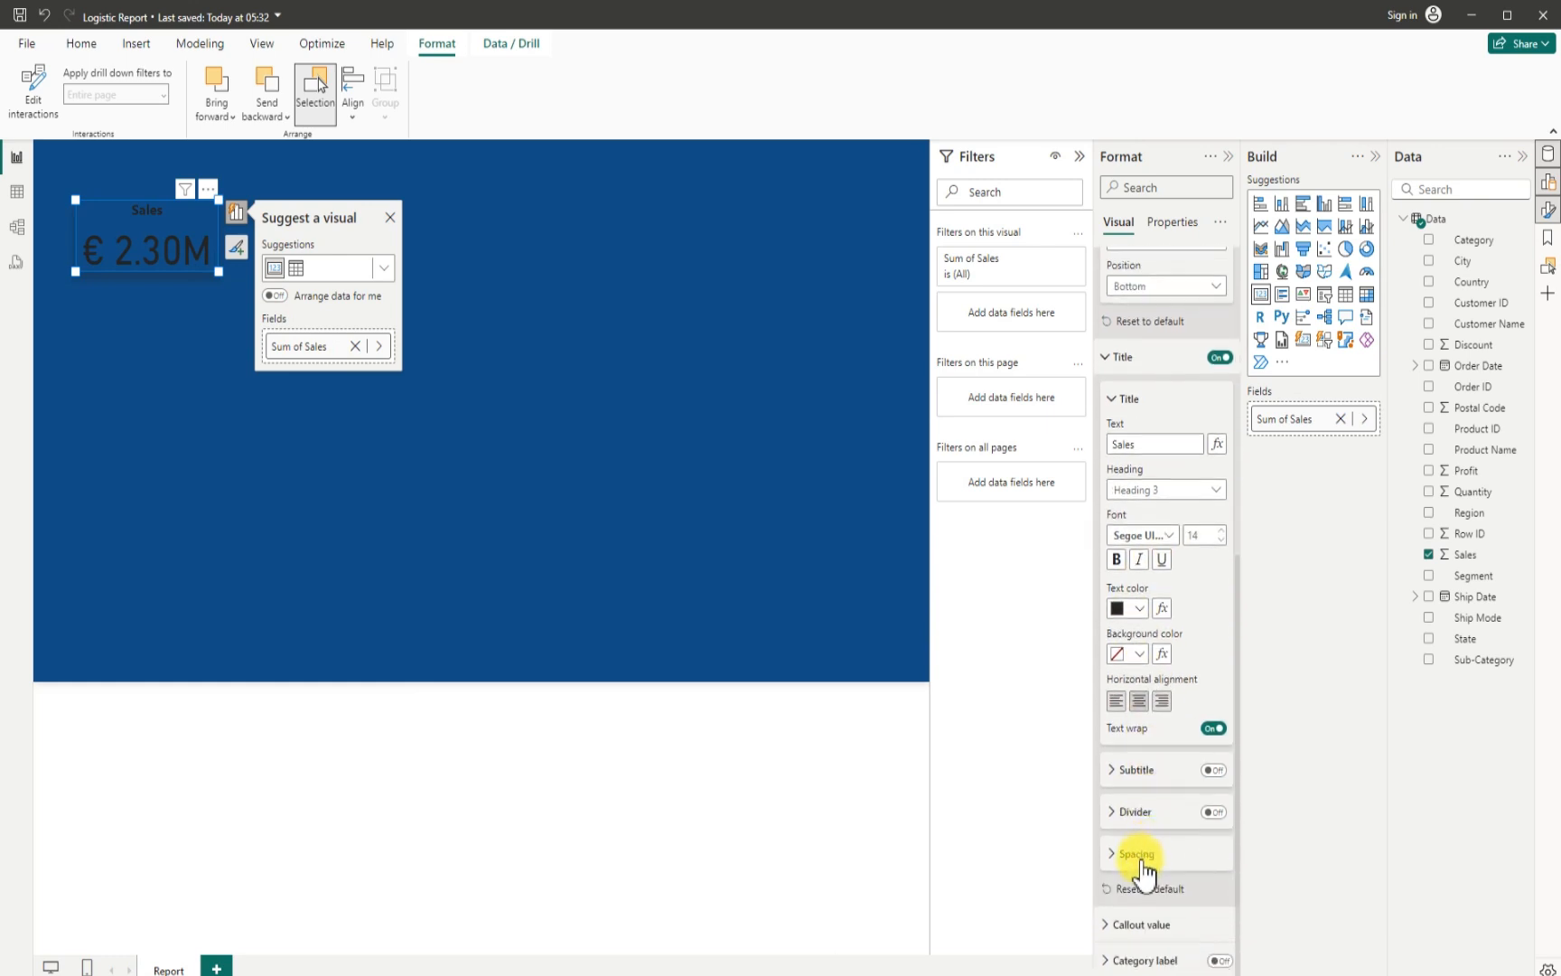
click(1113, 926)
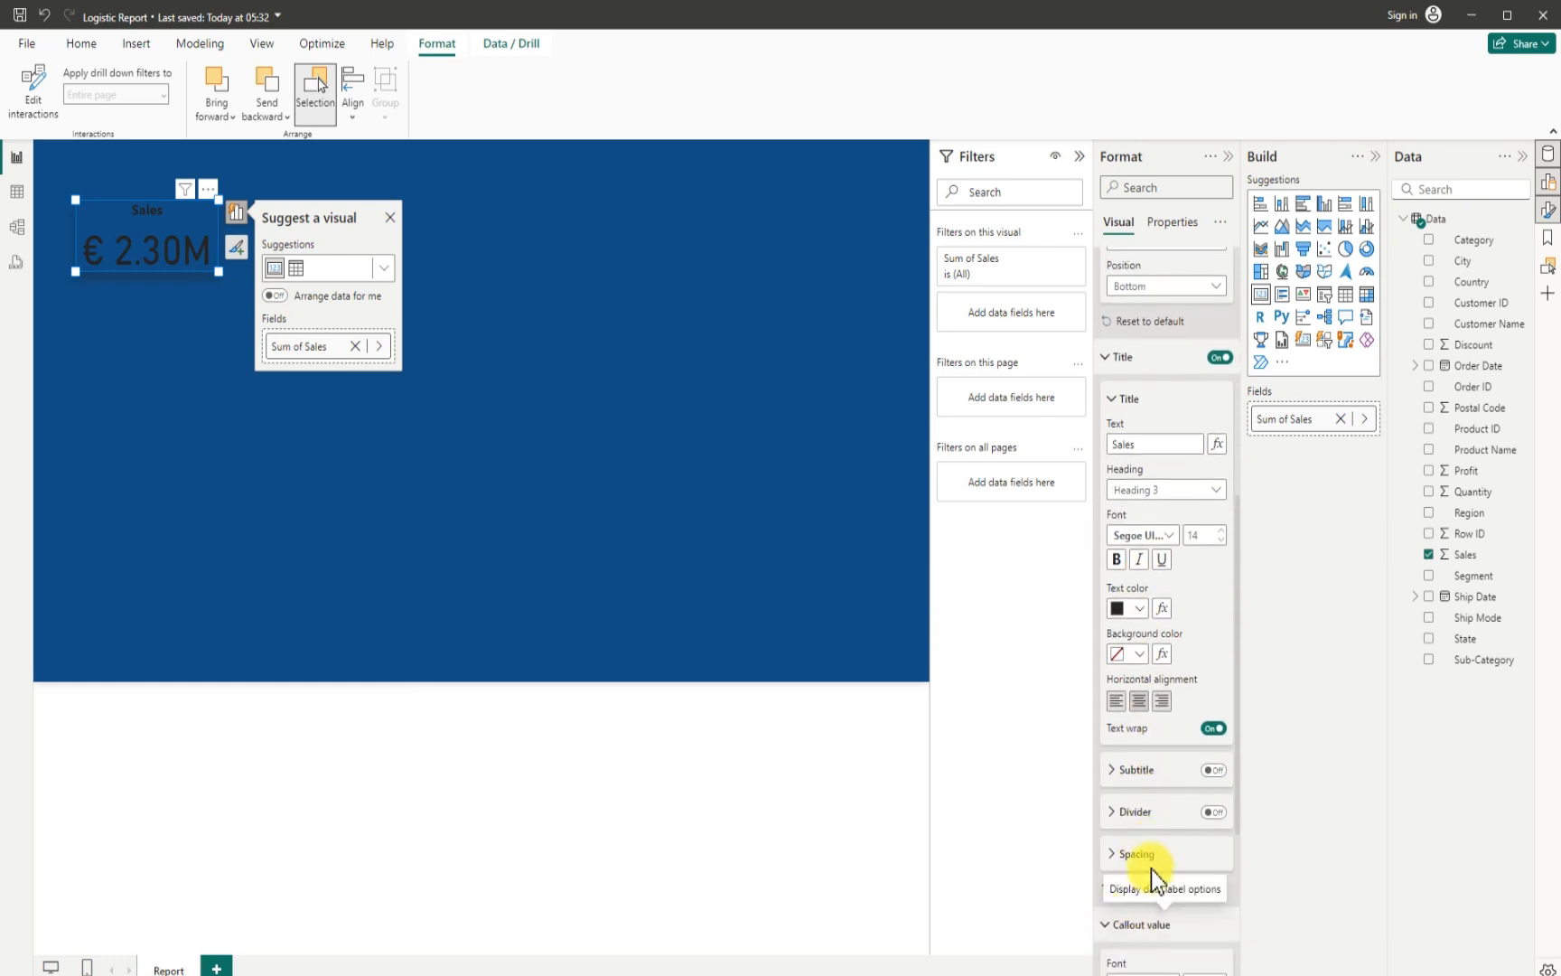
scroll(1151, 870, down, 5)
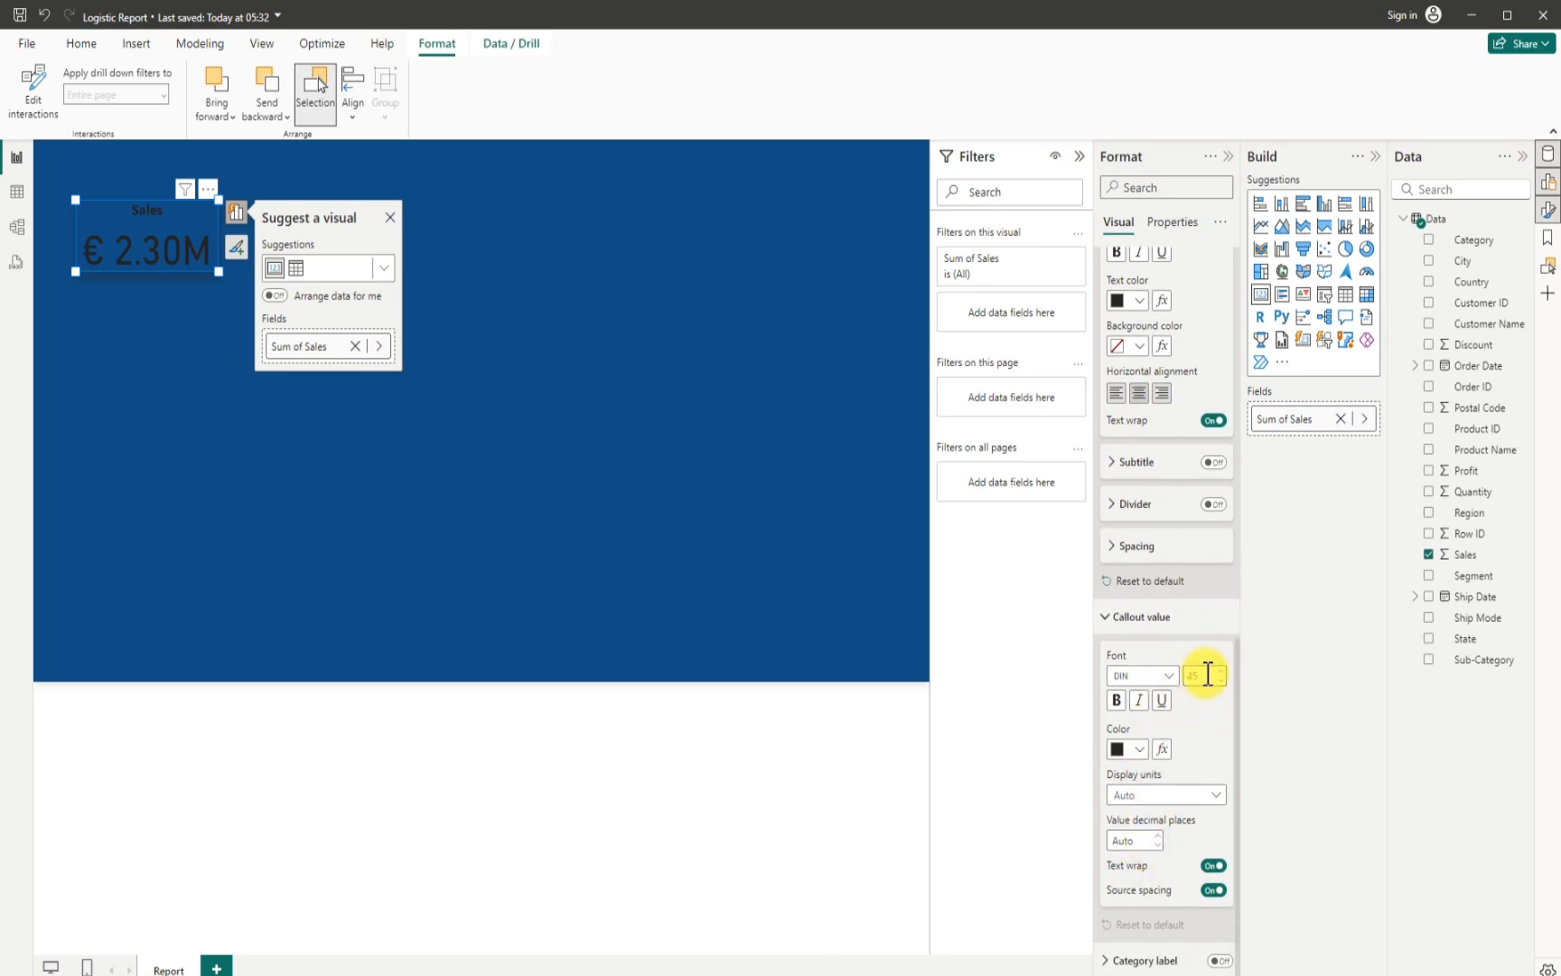
double_click(1208, 675)
text(2)
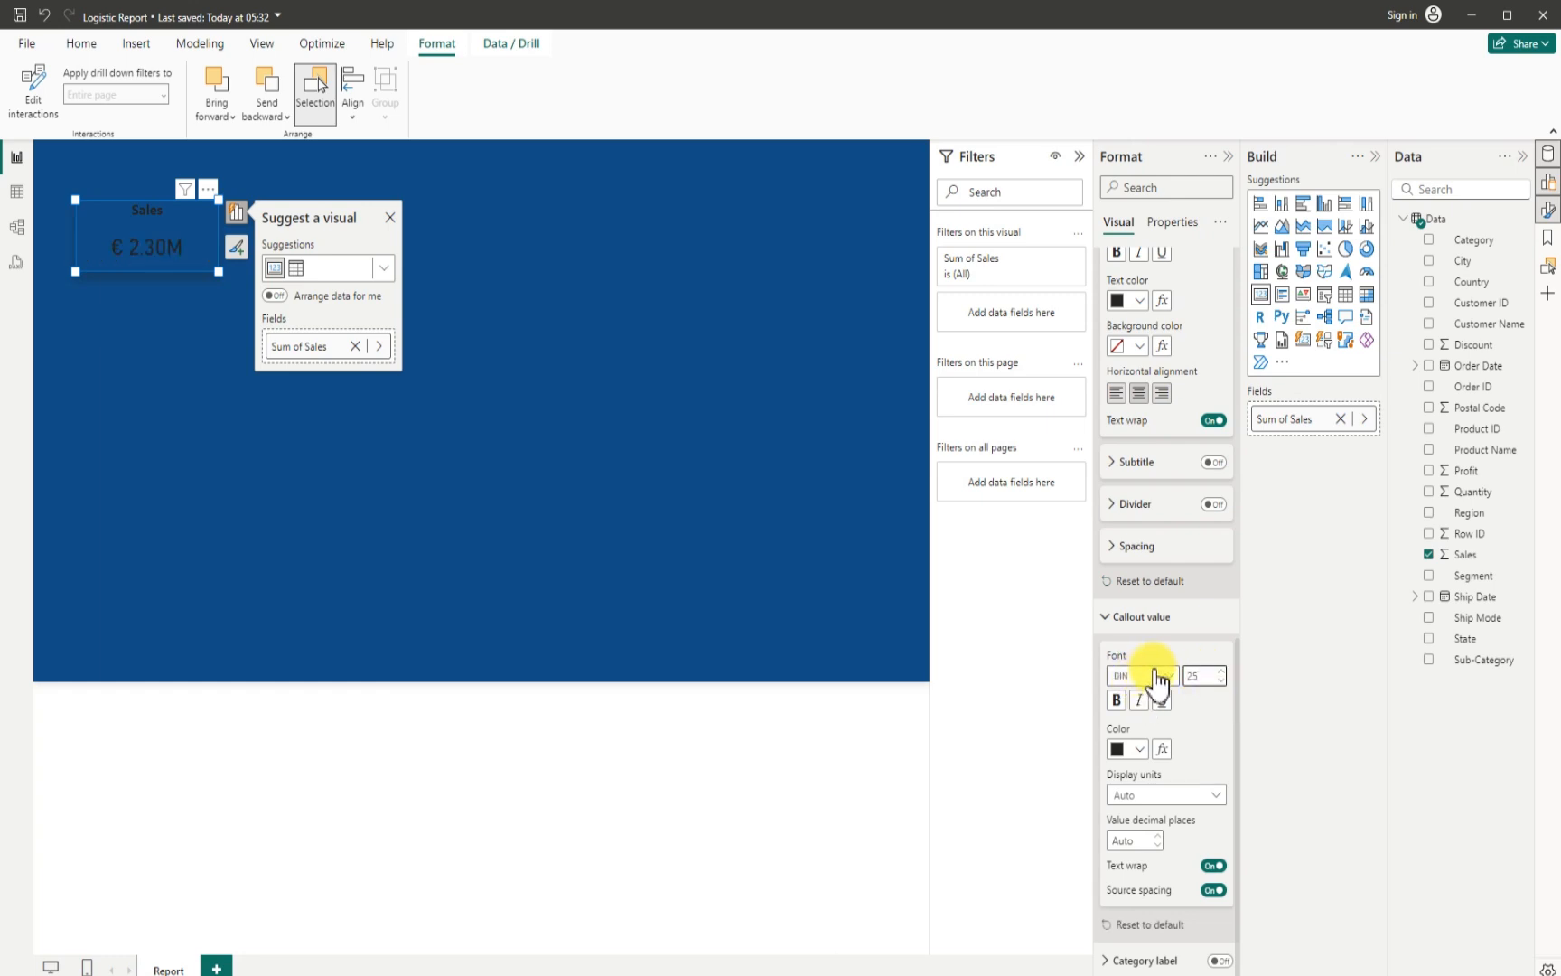
- Change the callout value font of the Sales card to Segoe UI Bold and deselect the card
click(1168, 675)
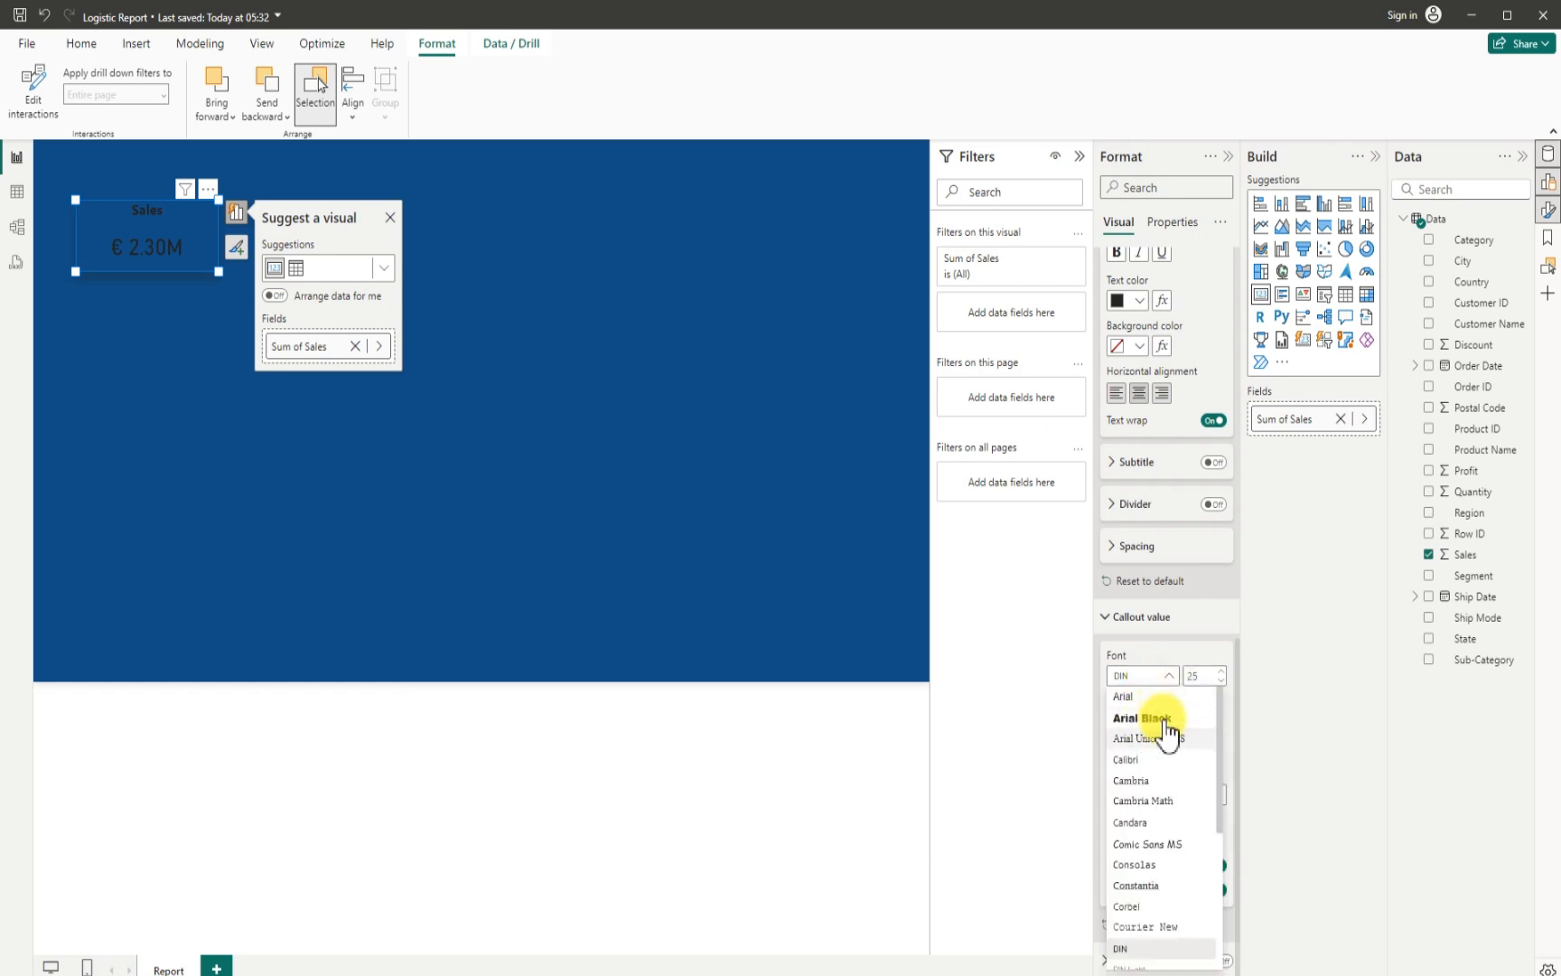
scroll(1147, 876, down, 4)
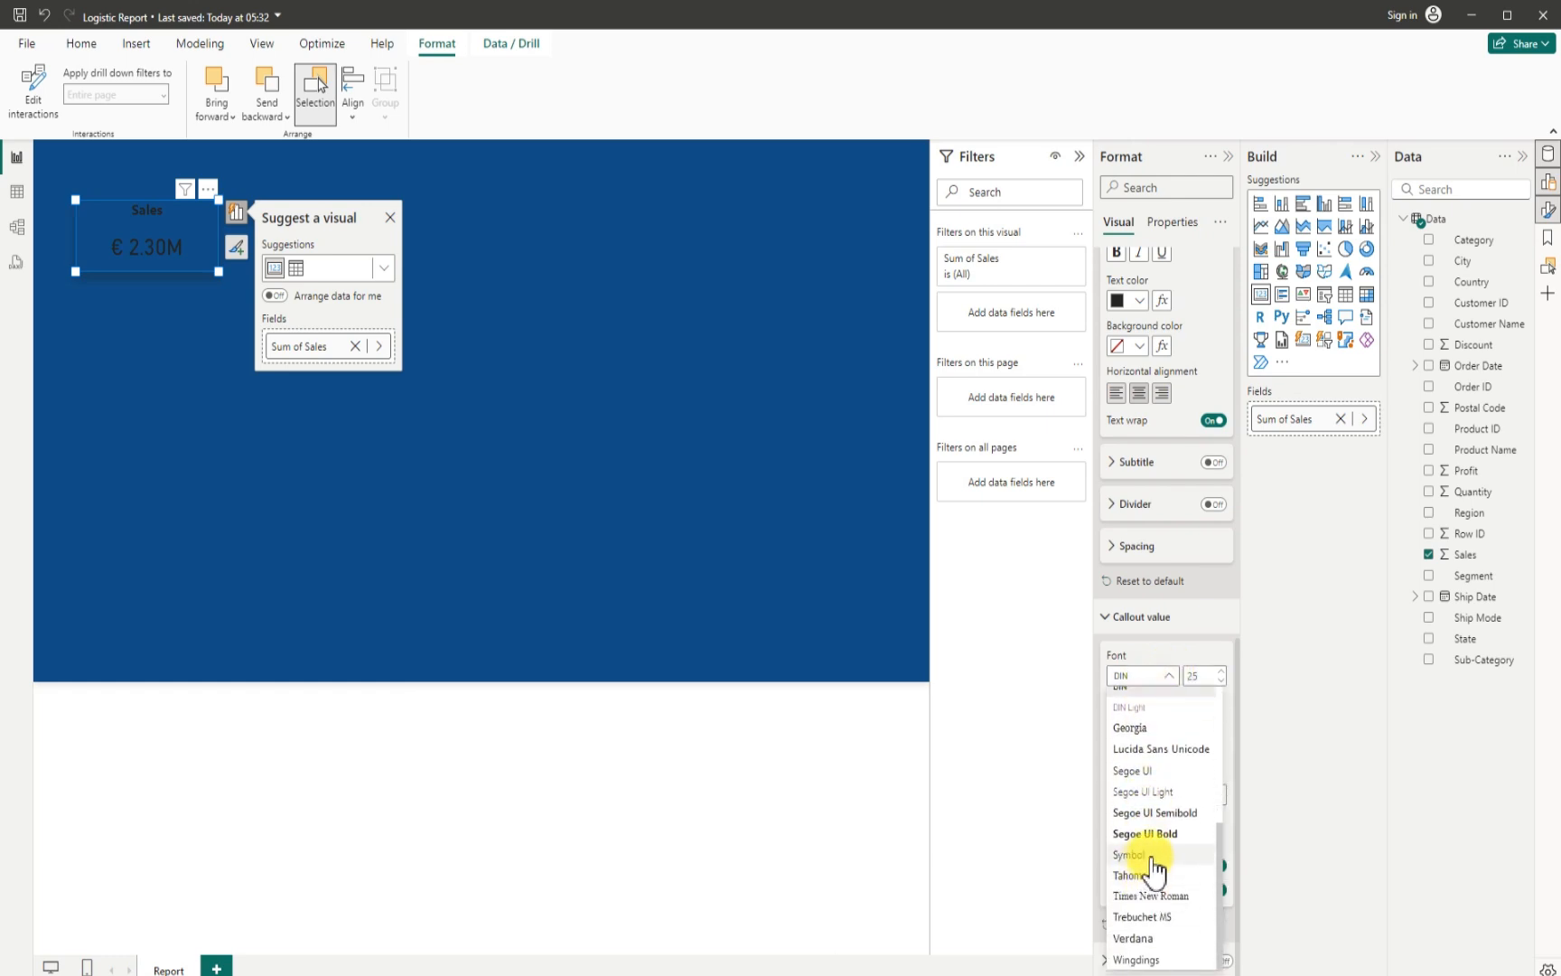
click(1155, 831)
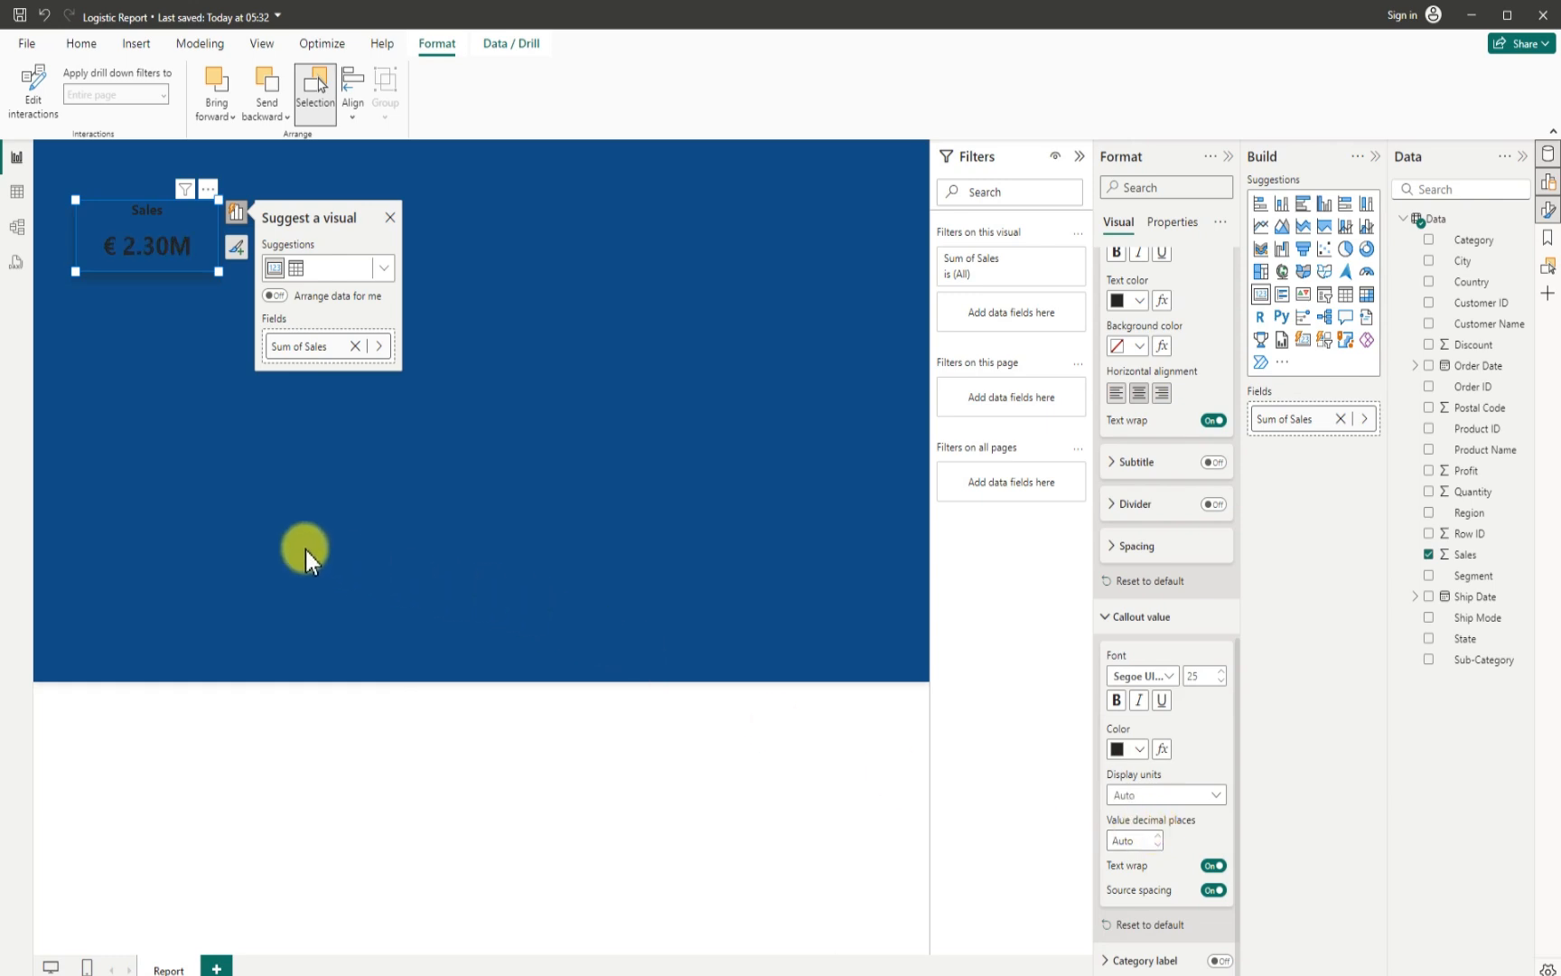
click(397, 382)
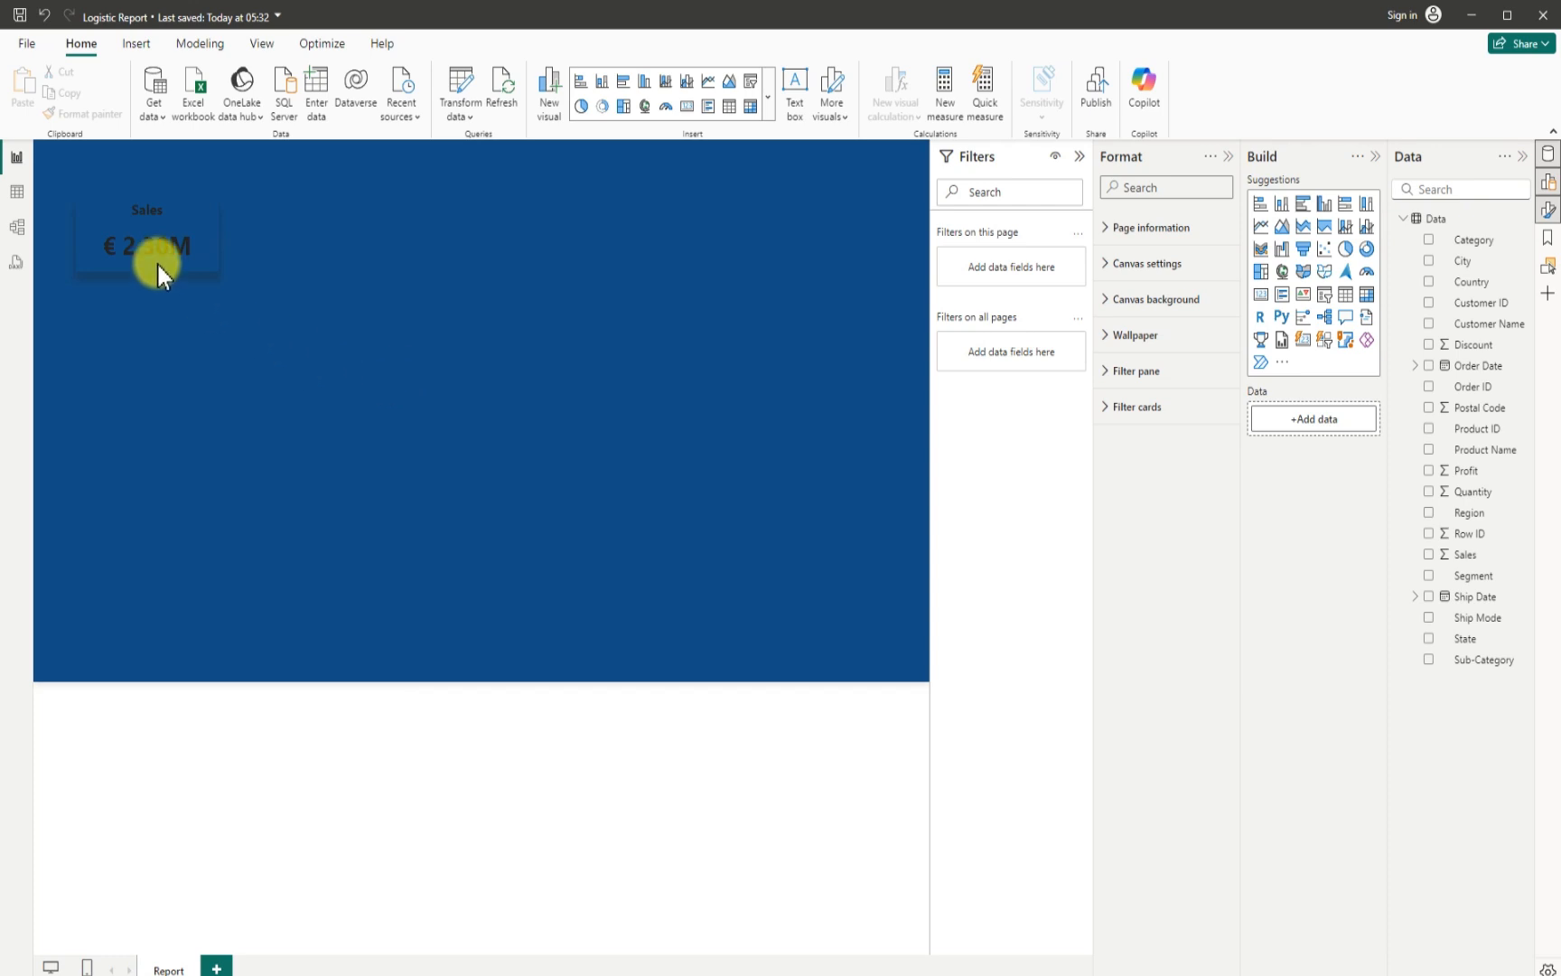
- Set the title text color and the callout value color of the Sales card to white
click(101, 227)
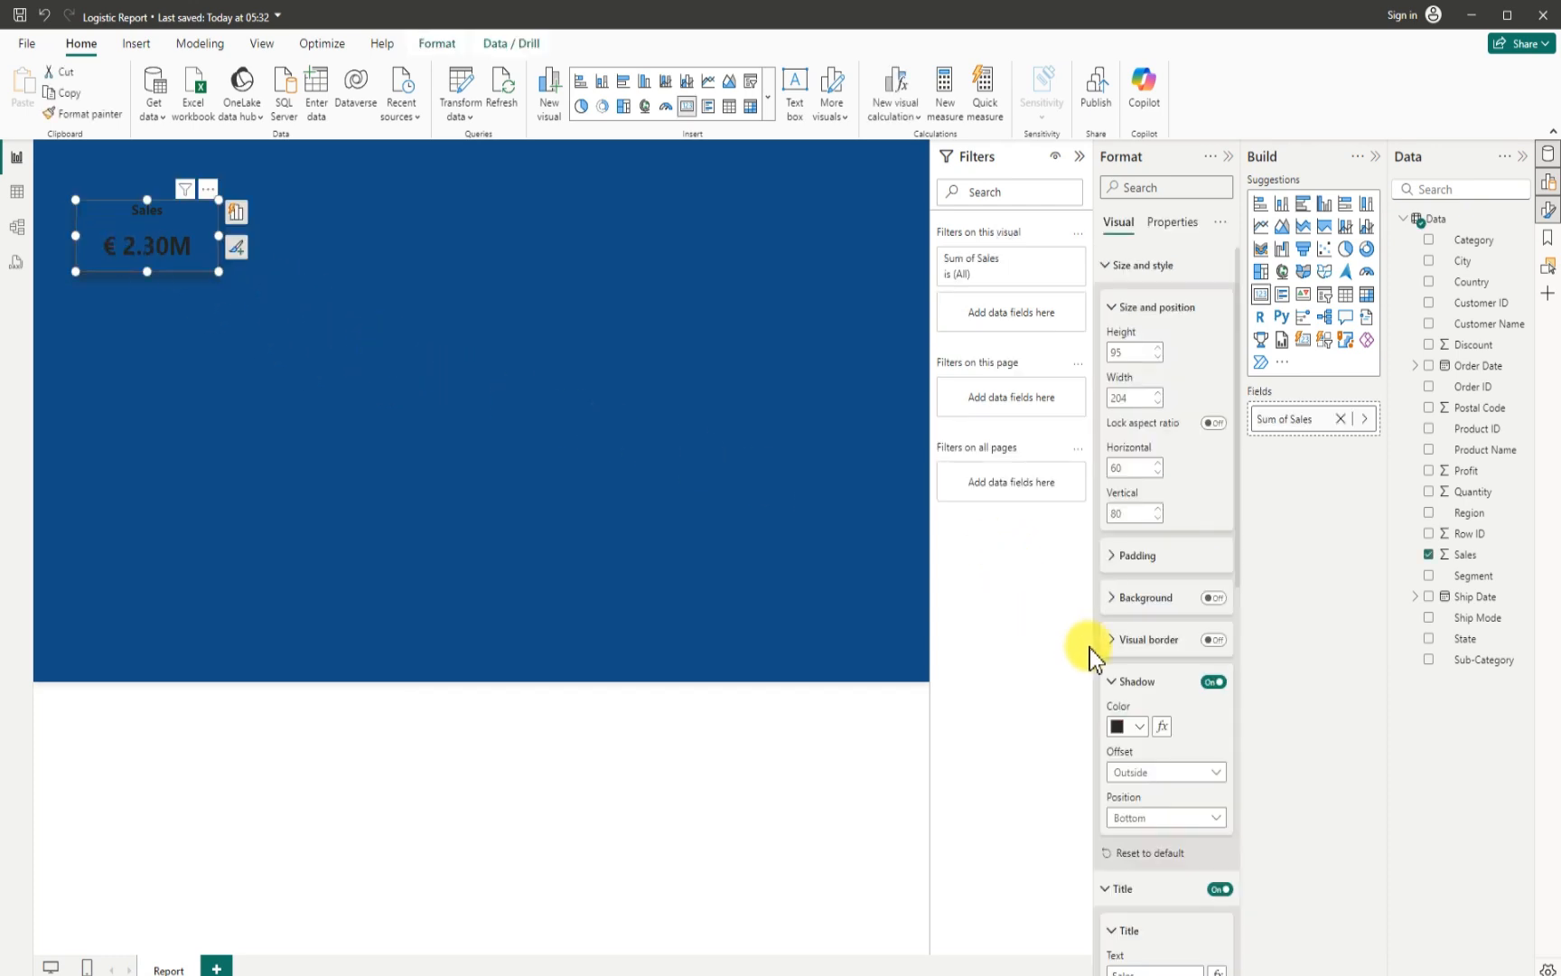
scroll(1173, 800, down, 5)
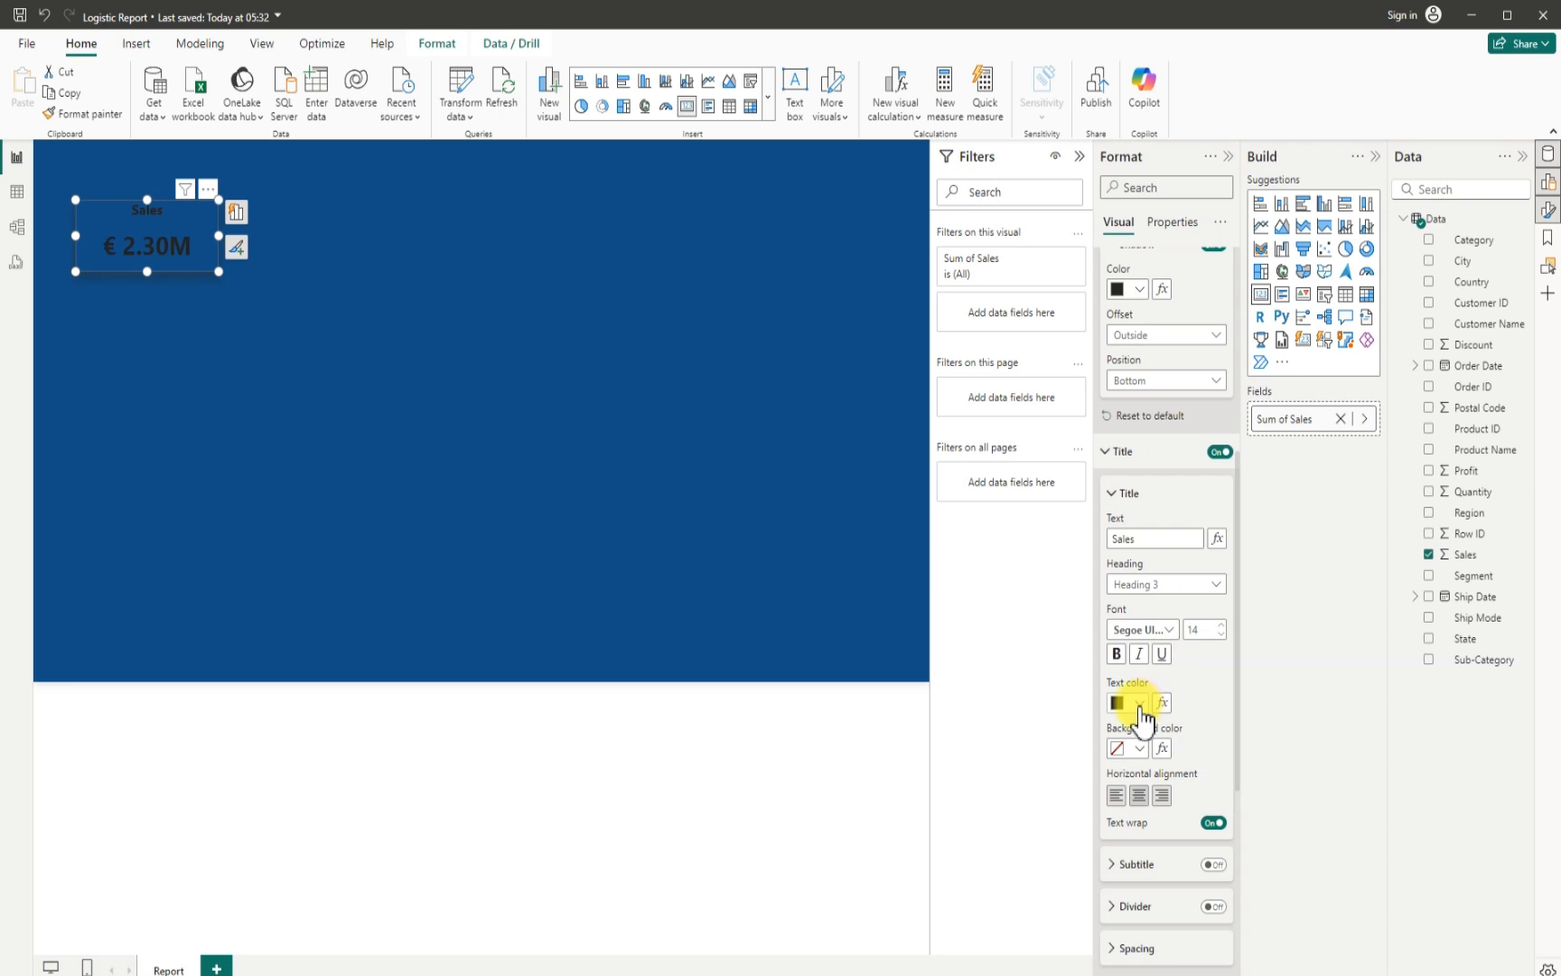
click(1139, 704)
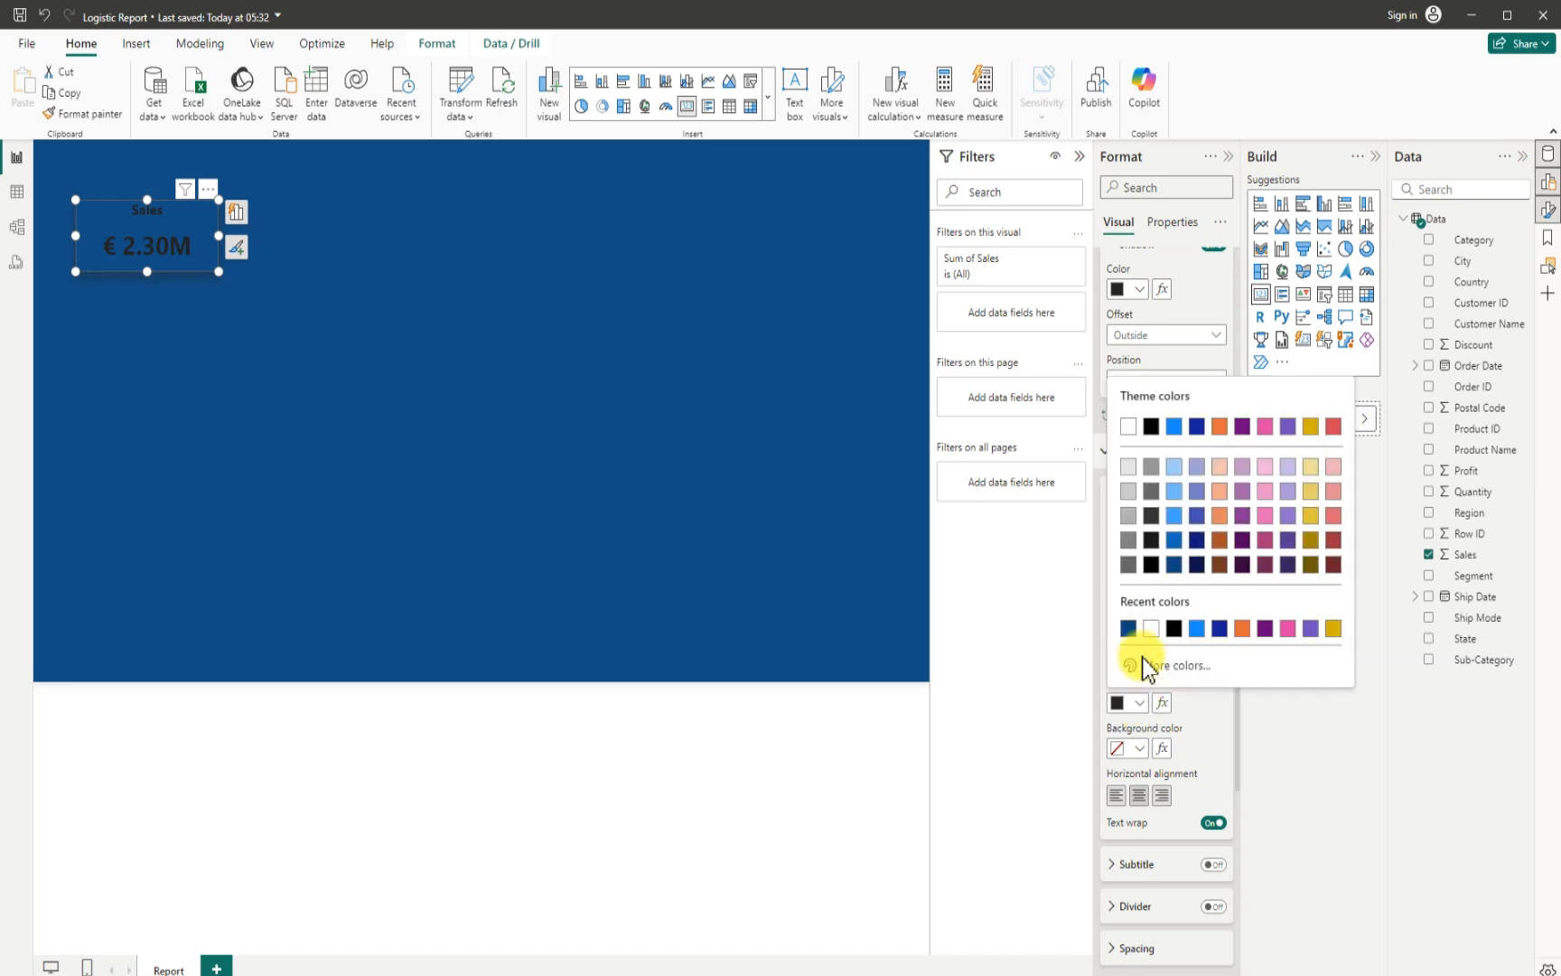
click(1128, 426)
scroll(1117, 768, down, 5)
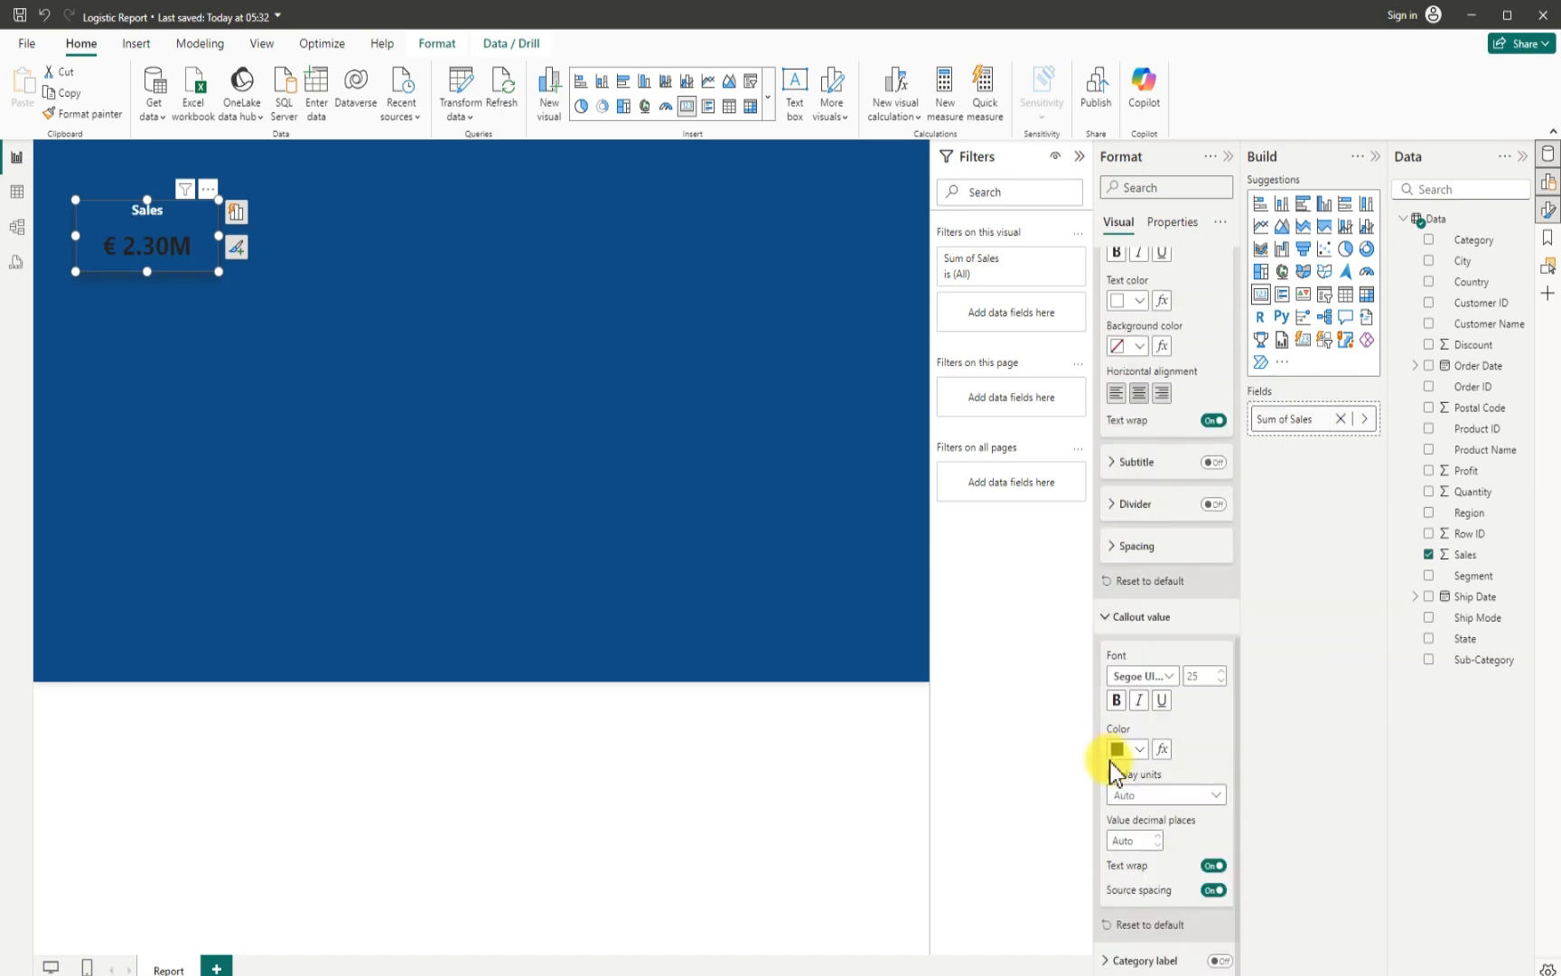
click(1137, 750)
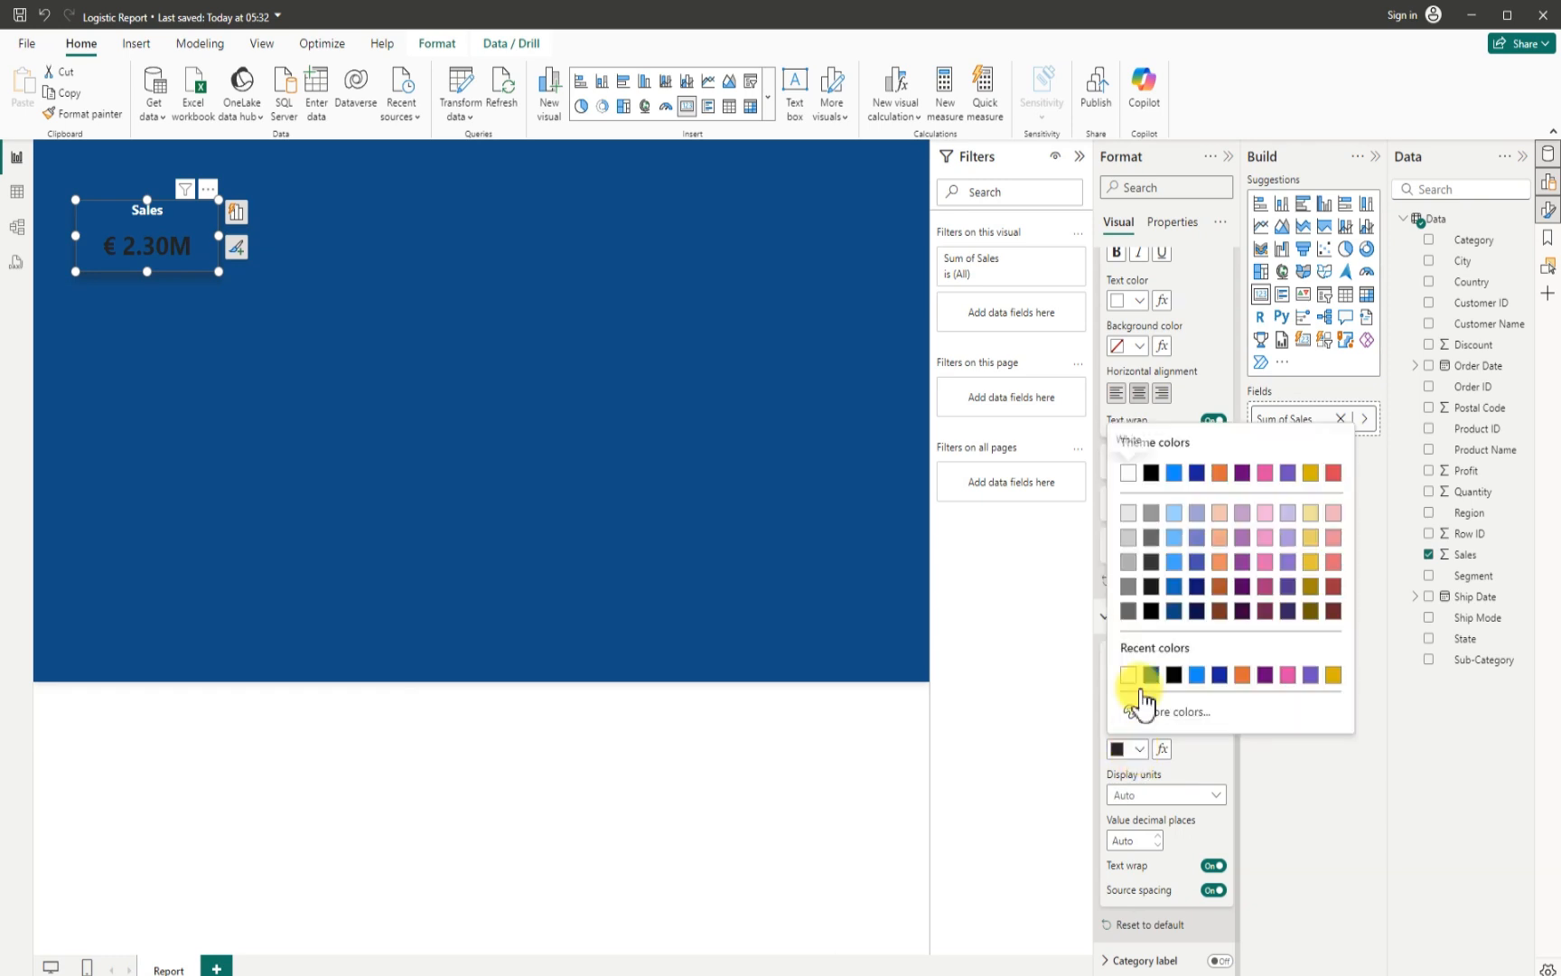
click(1129, 475)
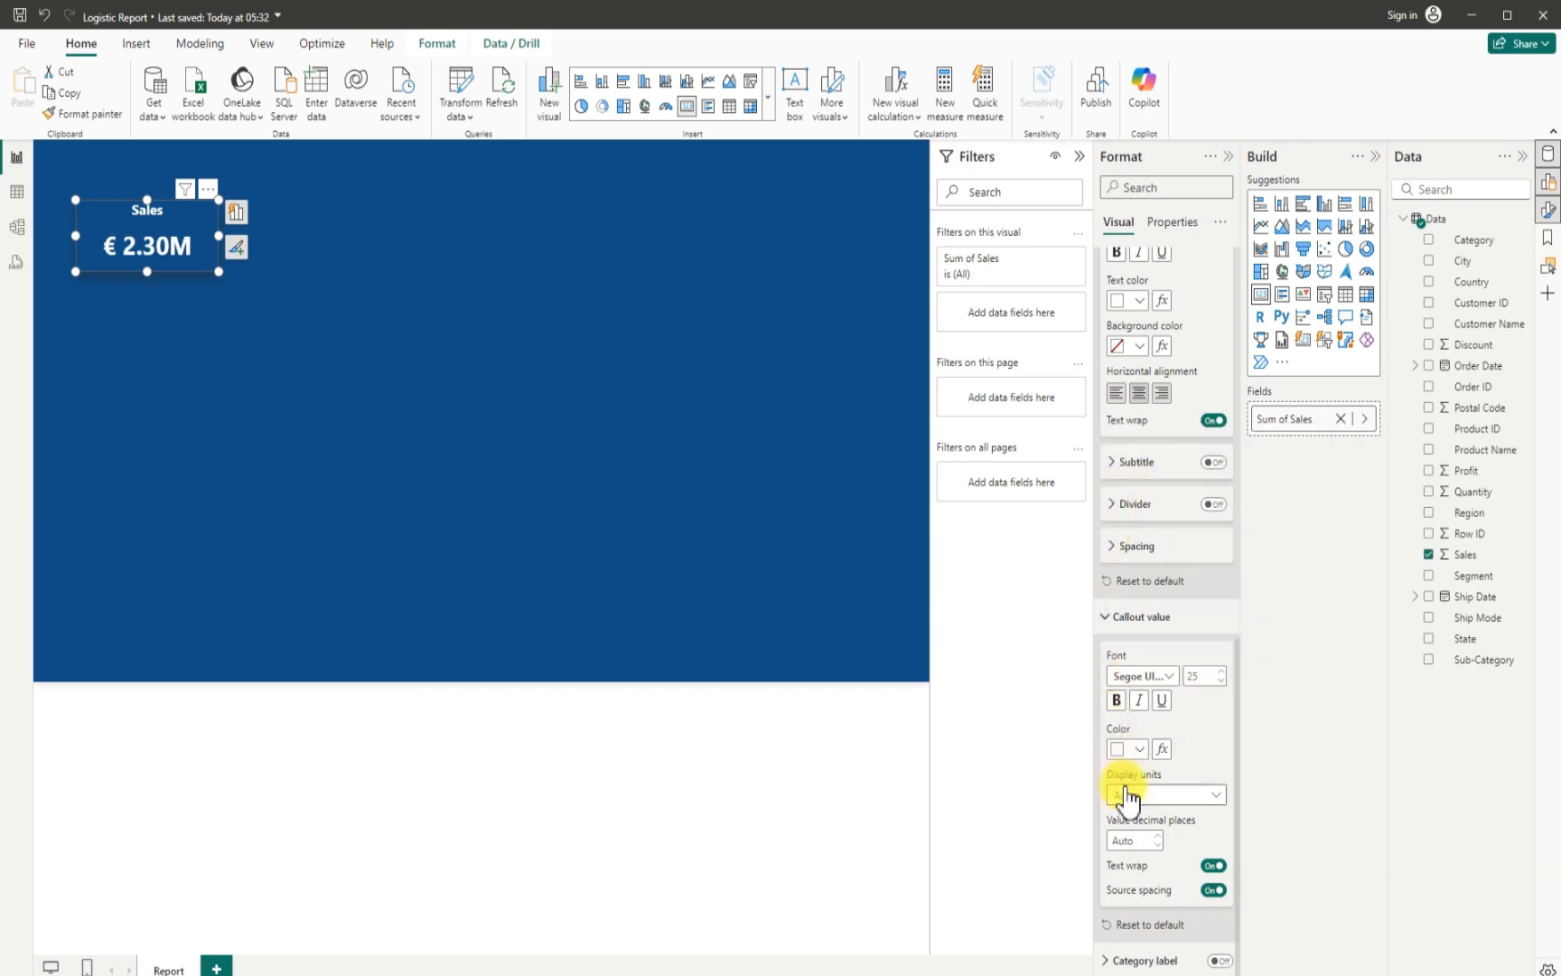
click(395, 318)
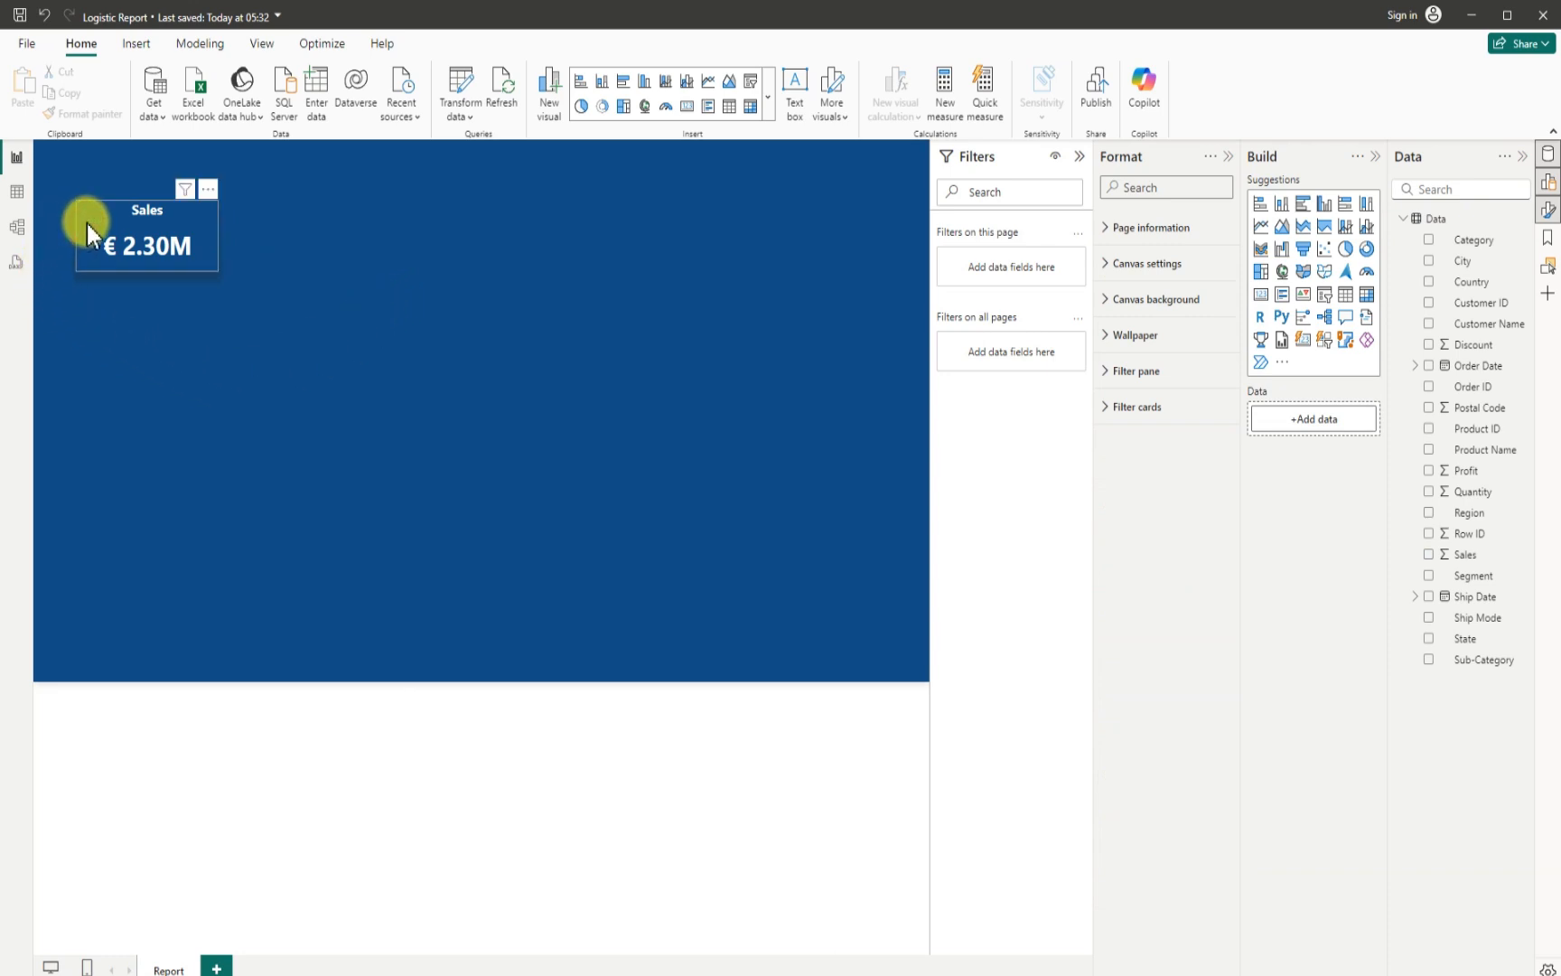
- Move the Sales card to about horizontal 74, vertical 108, and spread three pasted copies of it across the upper canvas
mouse_move(95, 246)
mouse_down()
mouse_move(99, 264)
mouse_move(95, 245)
mouse_up()
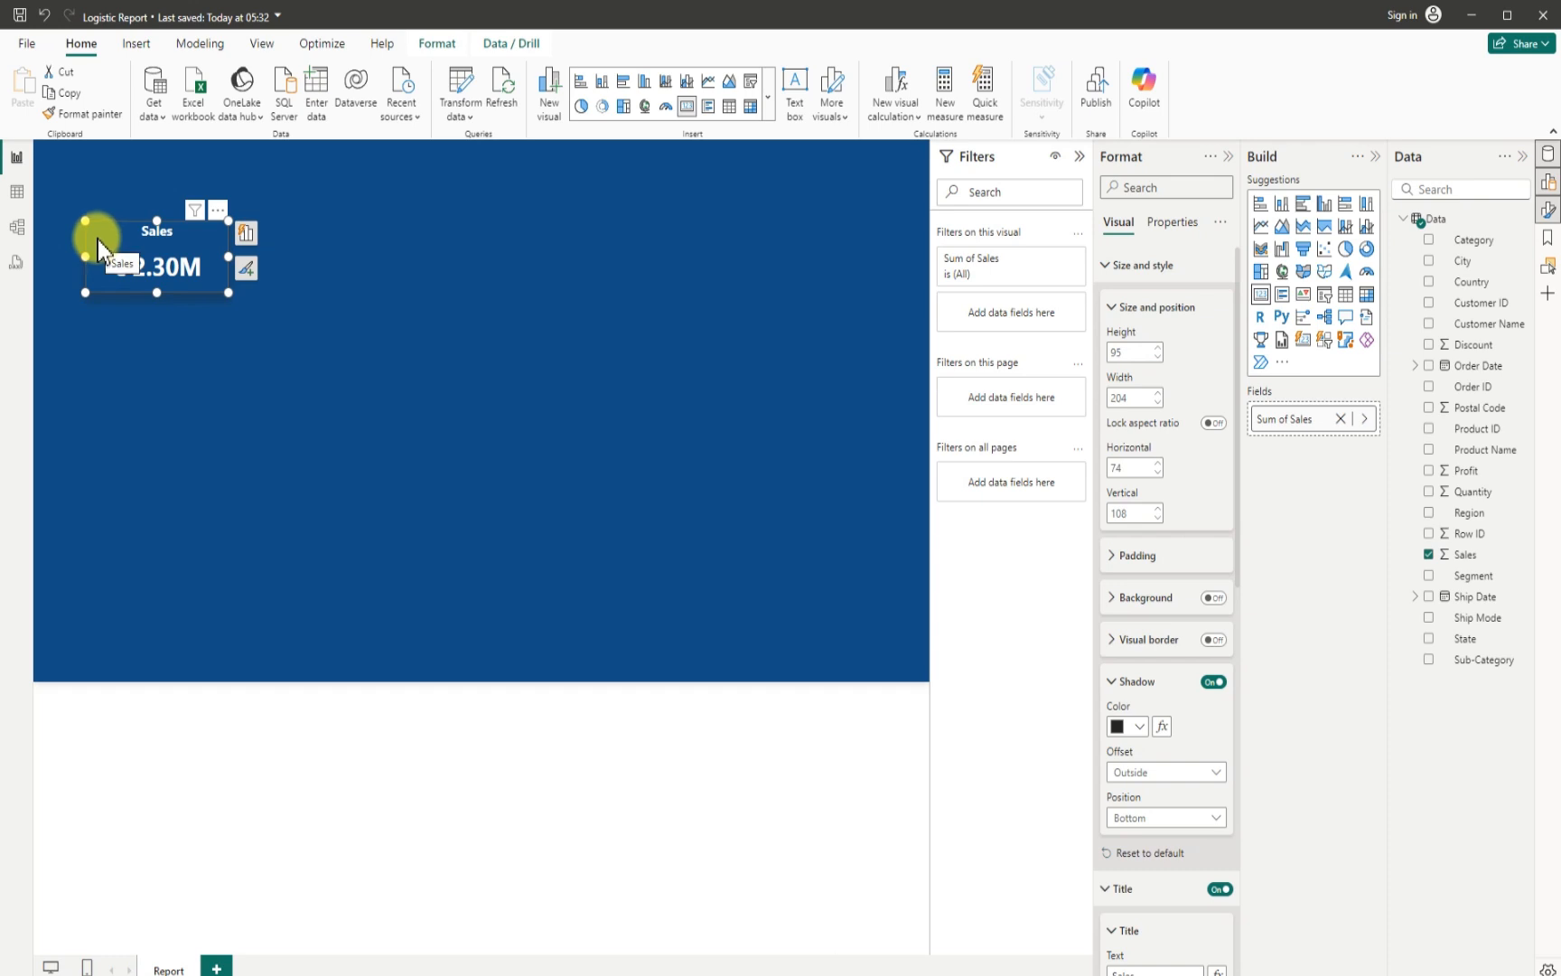
key(ctrl+c)
key(ctrl+v)
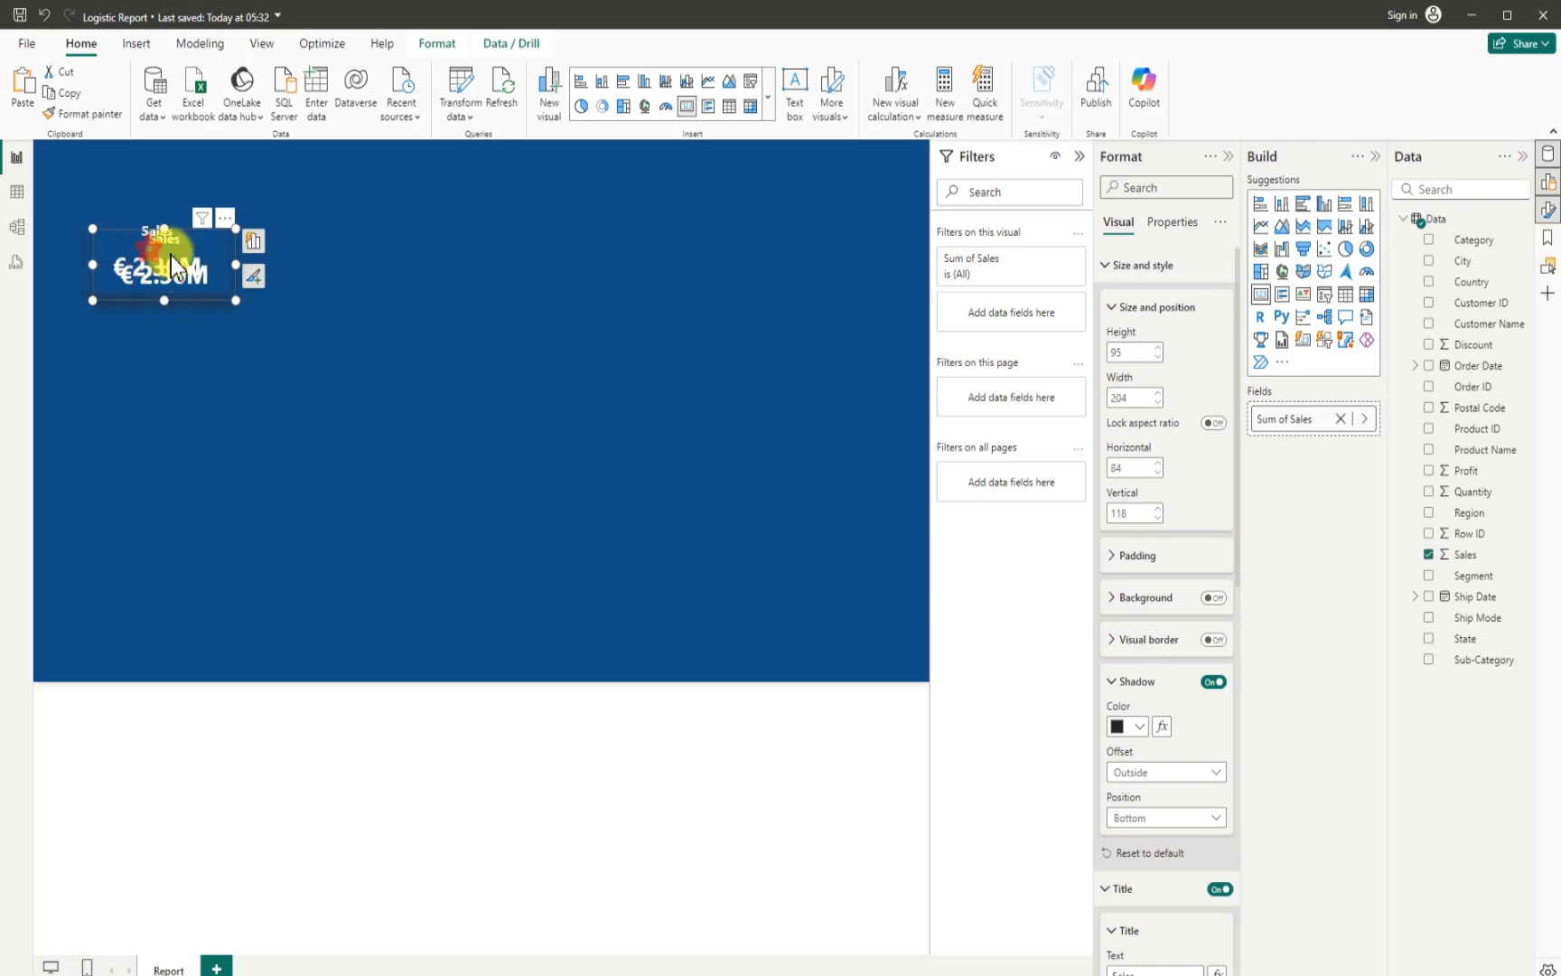
drag(171, 256, 479, 325)
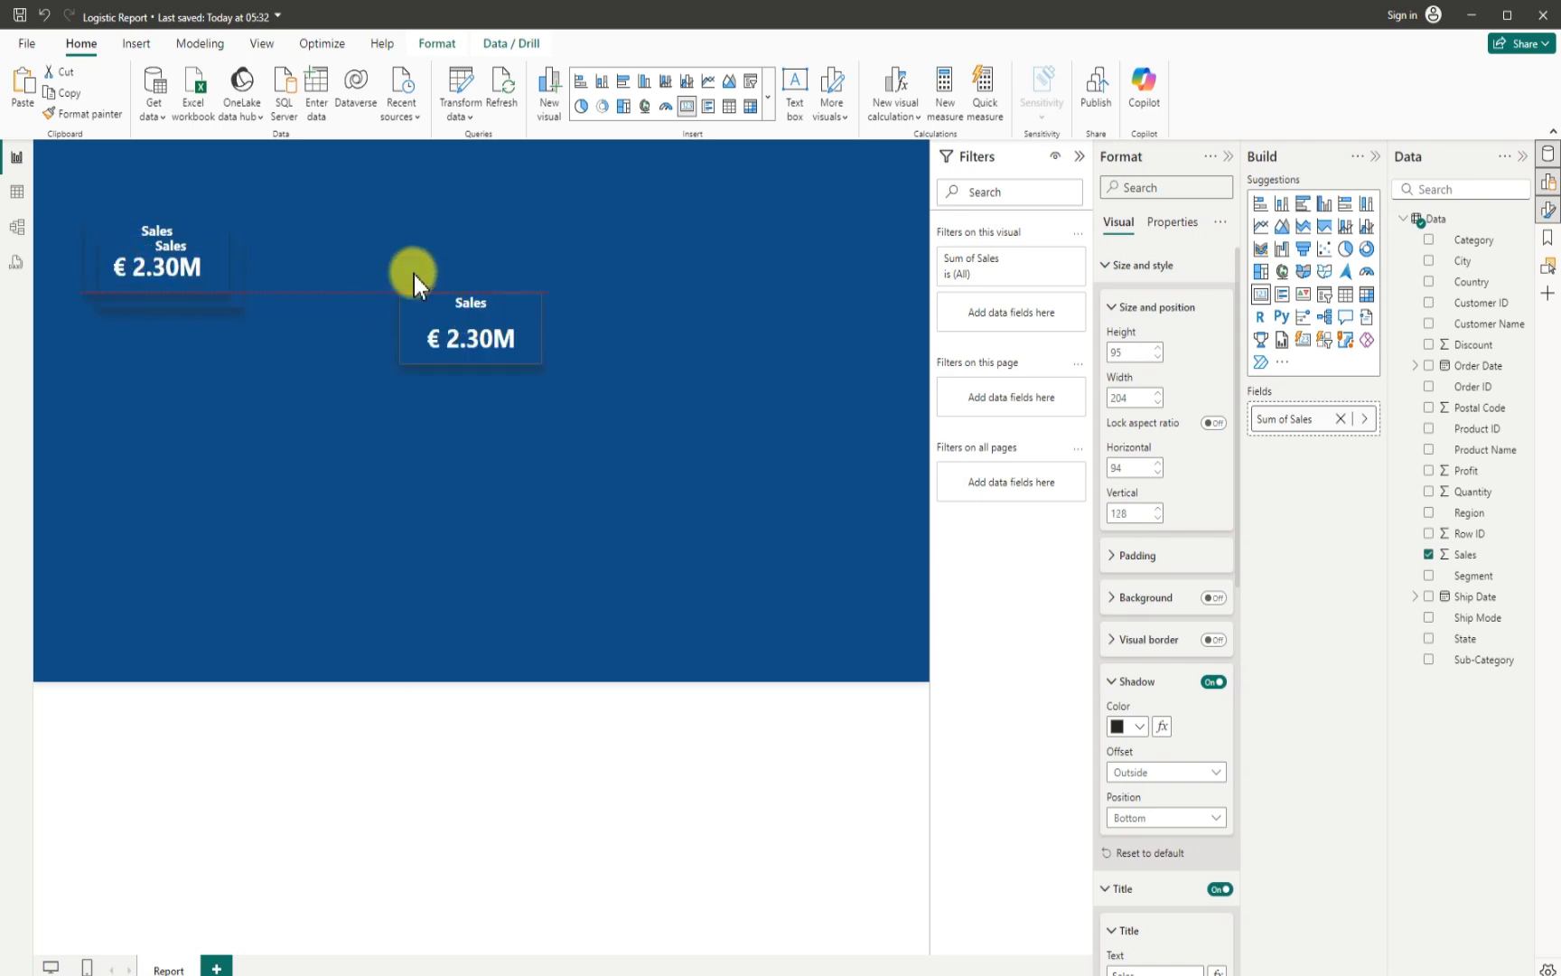
key(ctrl+v)
drag(414, 275, 344, 266)
drag(227, 272, 737, 291)
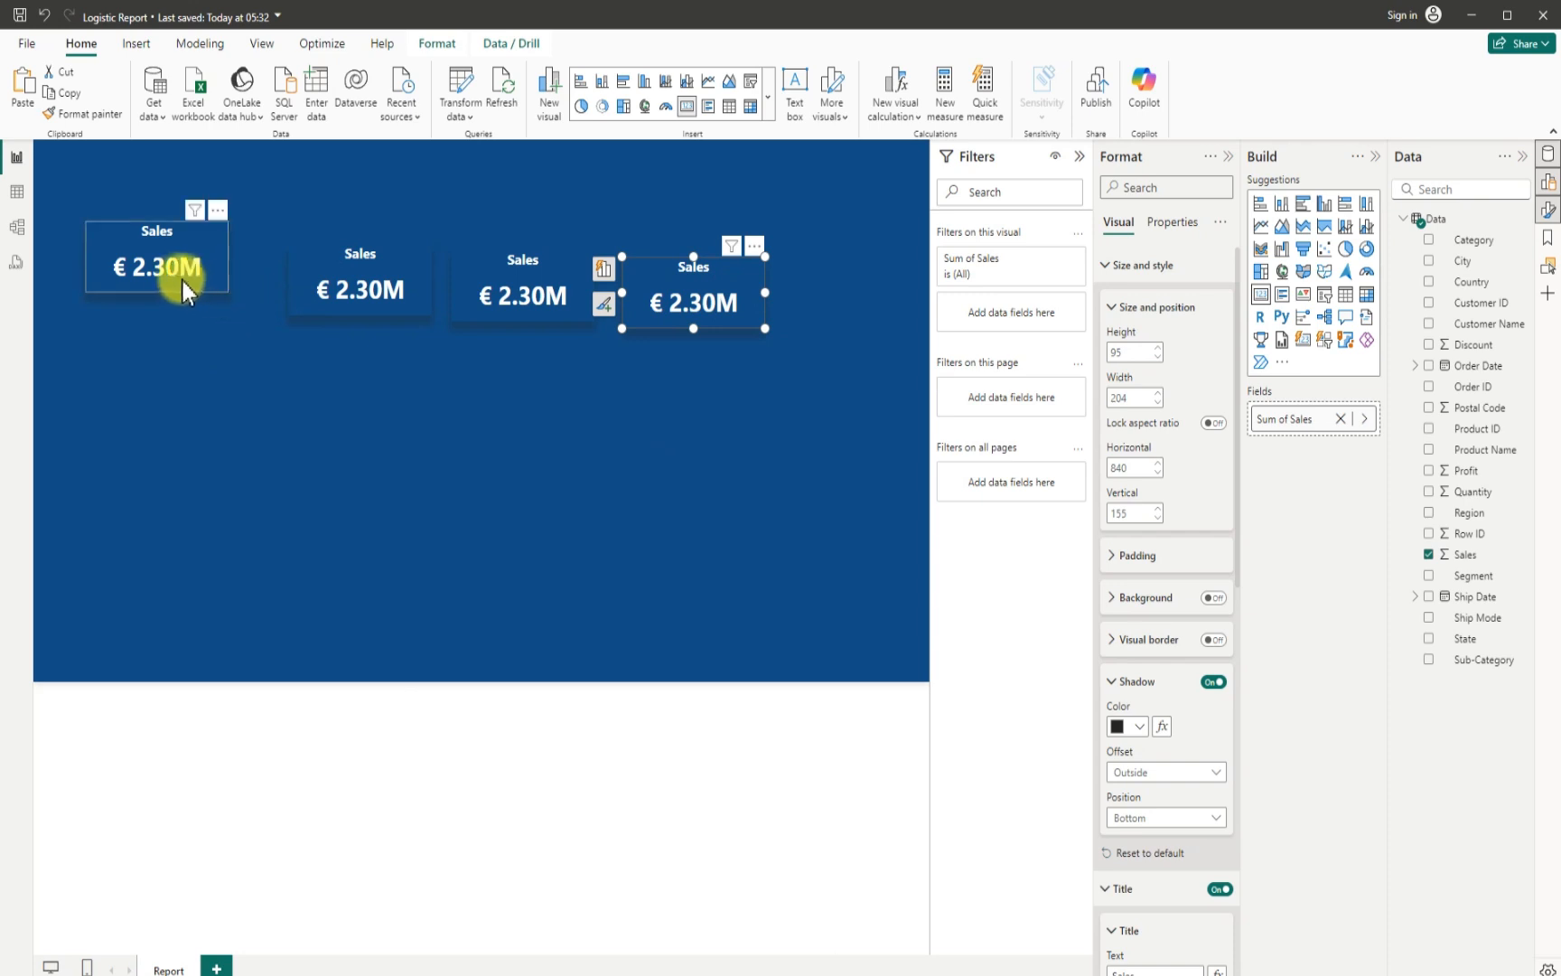
- Line up the three card copies in one row with the original at vertical 108, the last one at about horizontal 720
drag(325, 272, 267, 247)
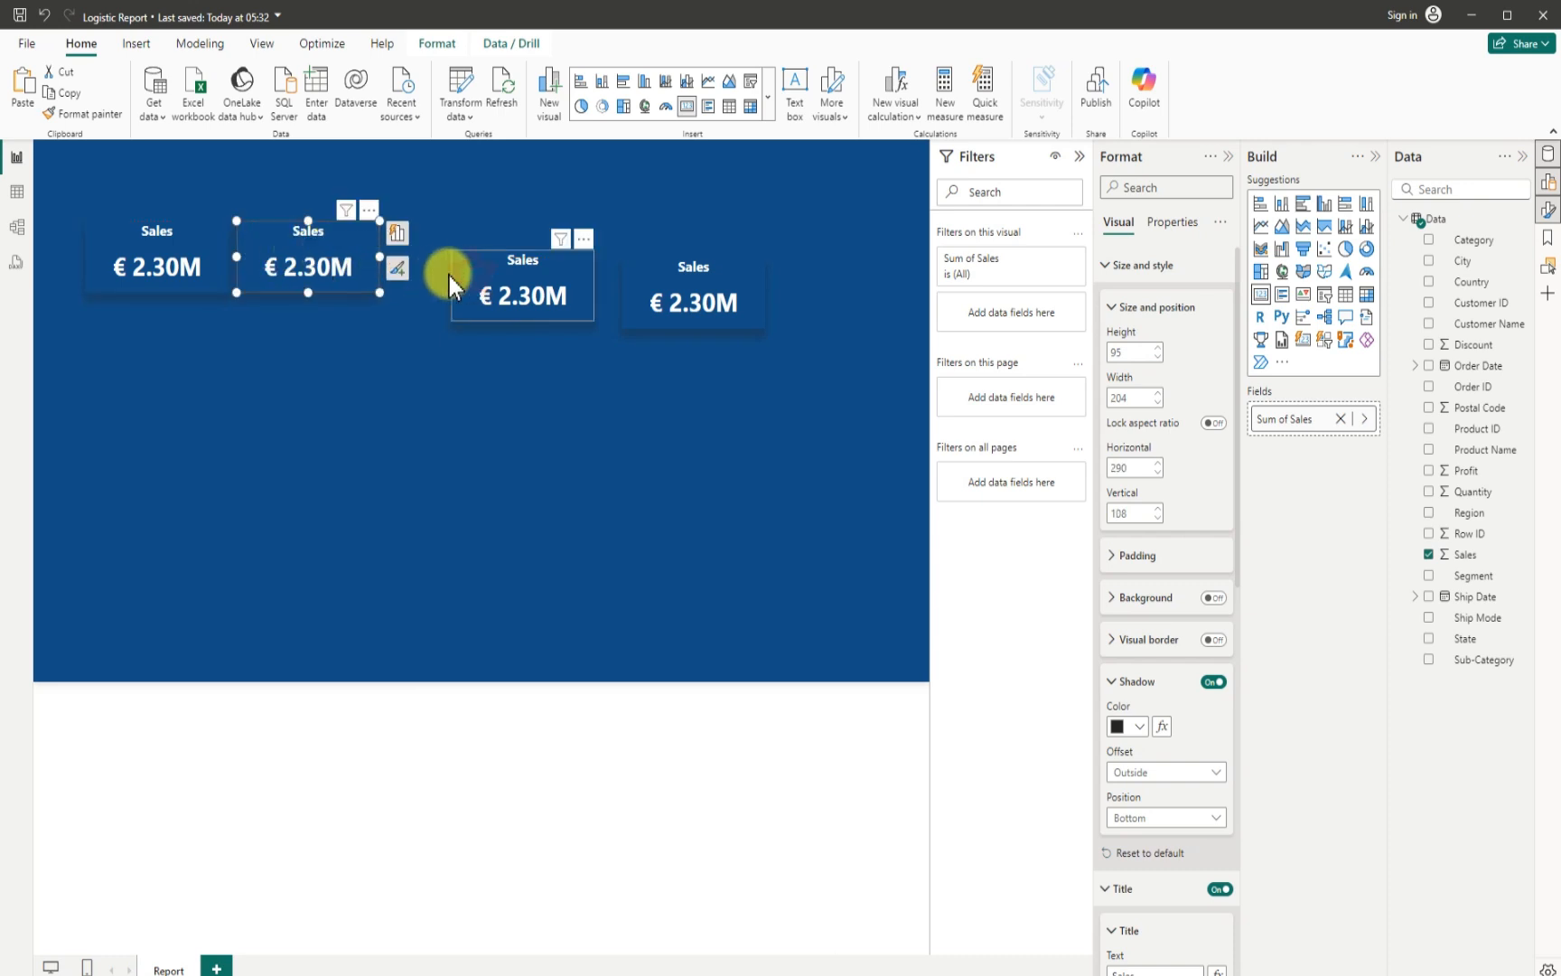
drag(449, 275, 411, 252)
drag(627, 292, 543, 260)
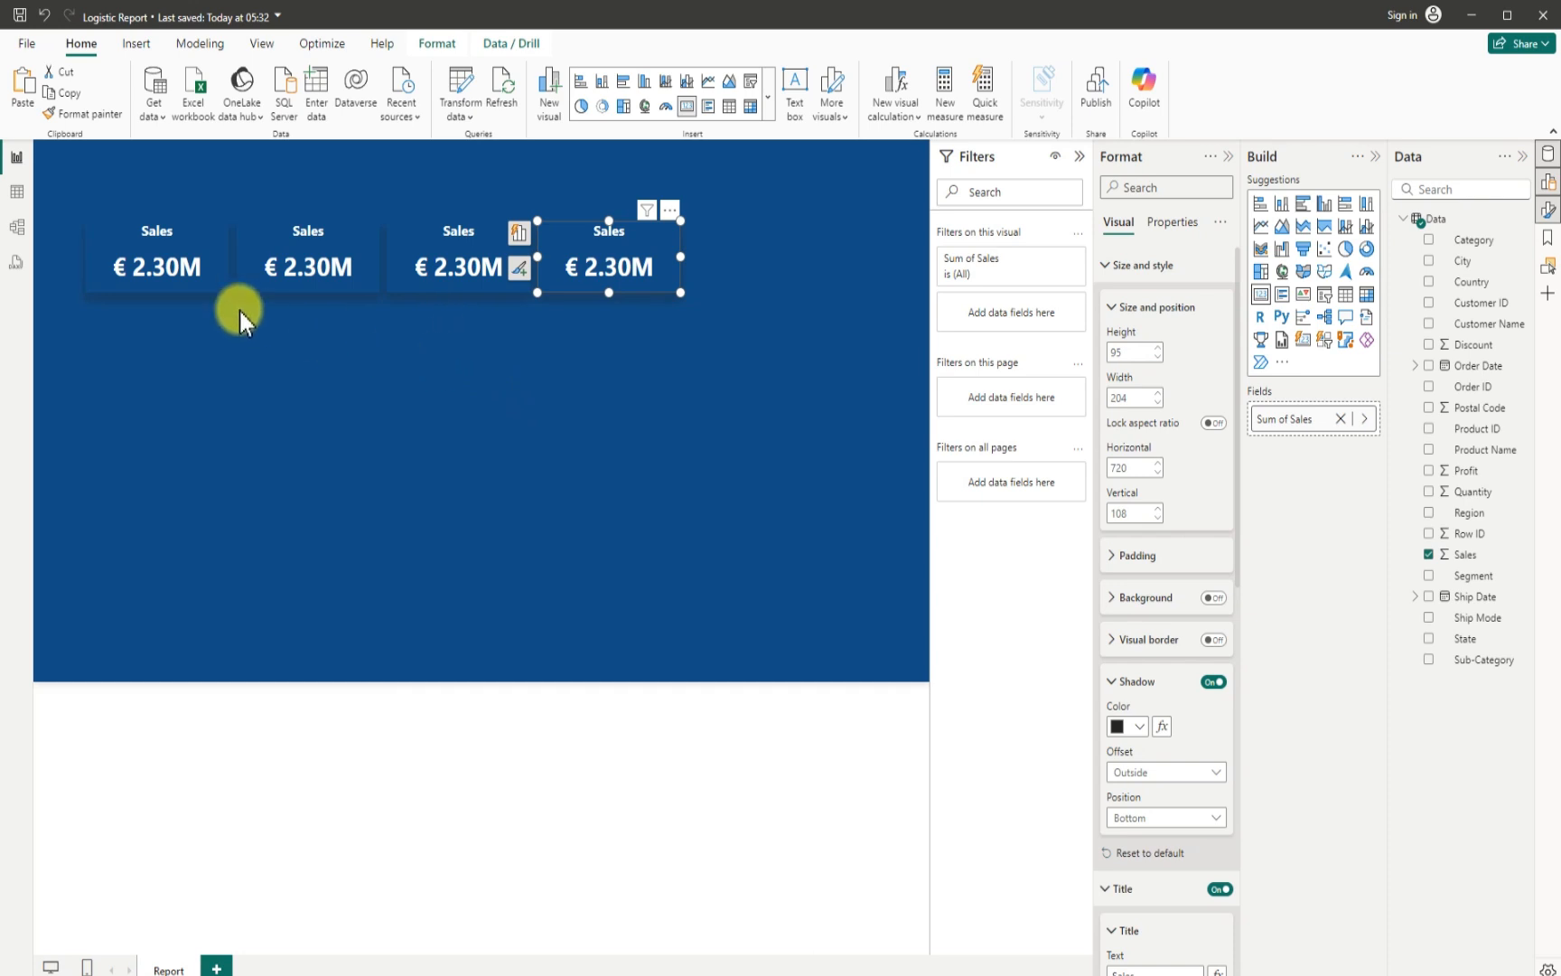
- Narrow the first card slightly and place the second beside it at about horizontal 279, narrowed to about 182 wide
click(222, 280)
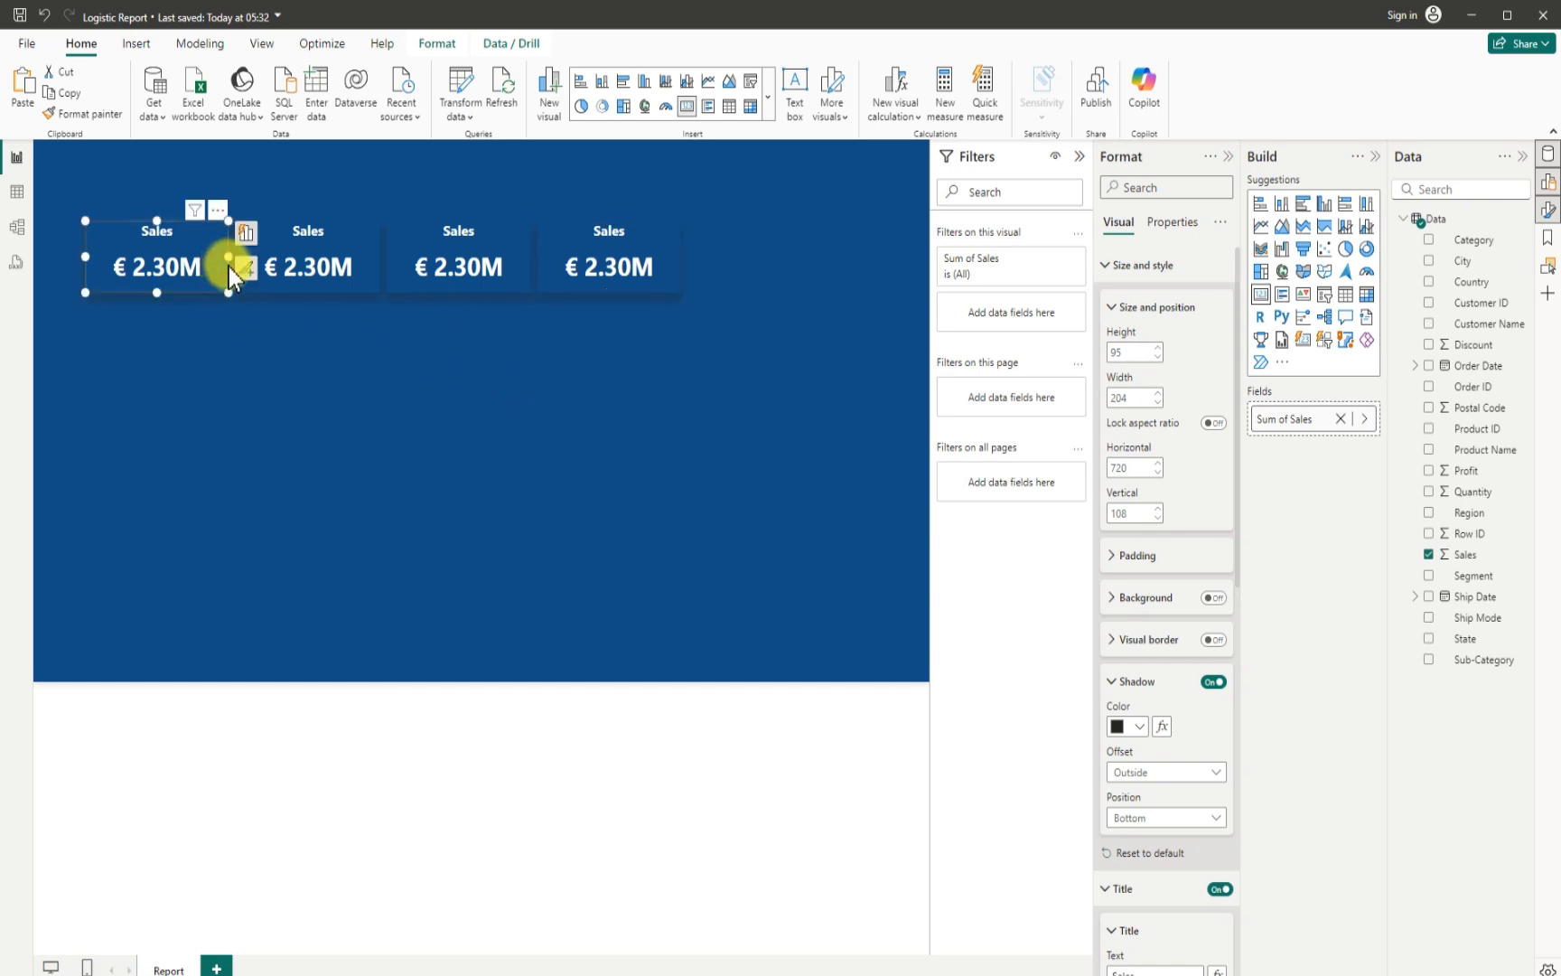
drag(229, 257, 267, 245)
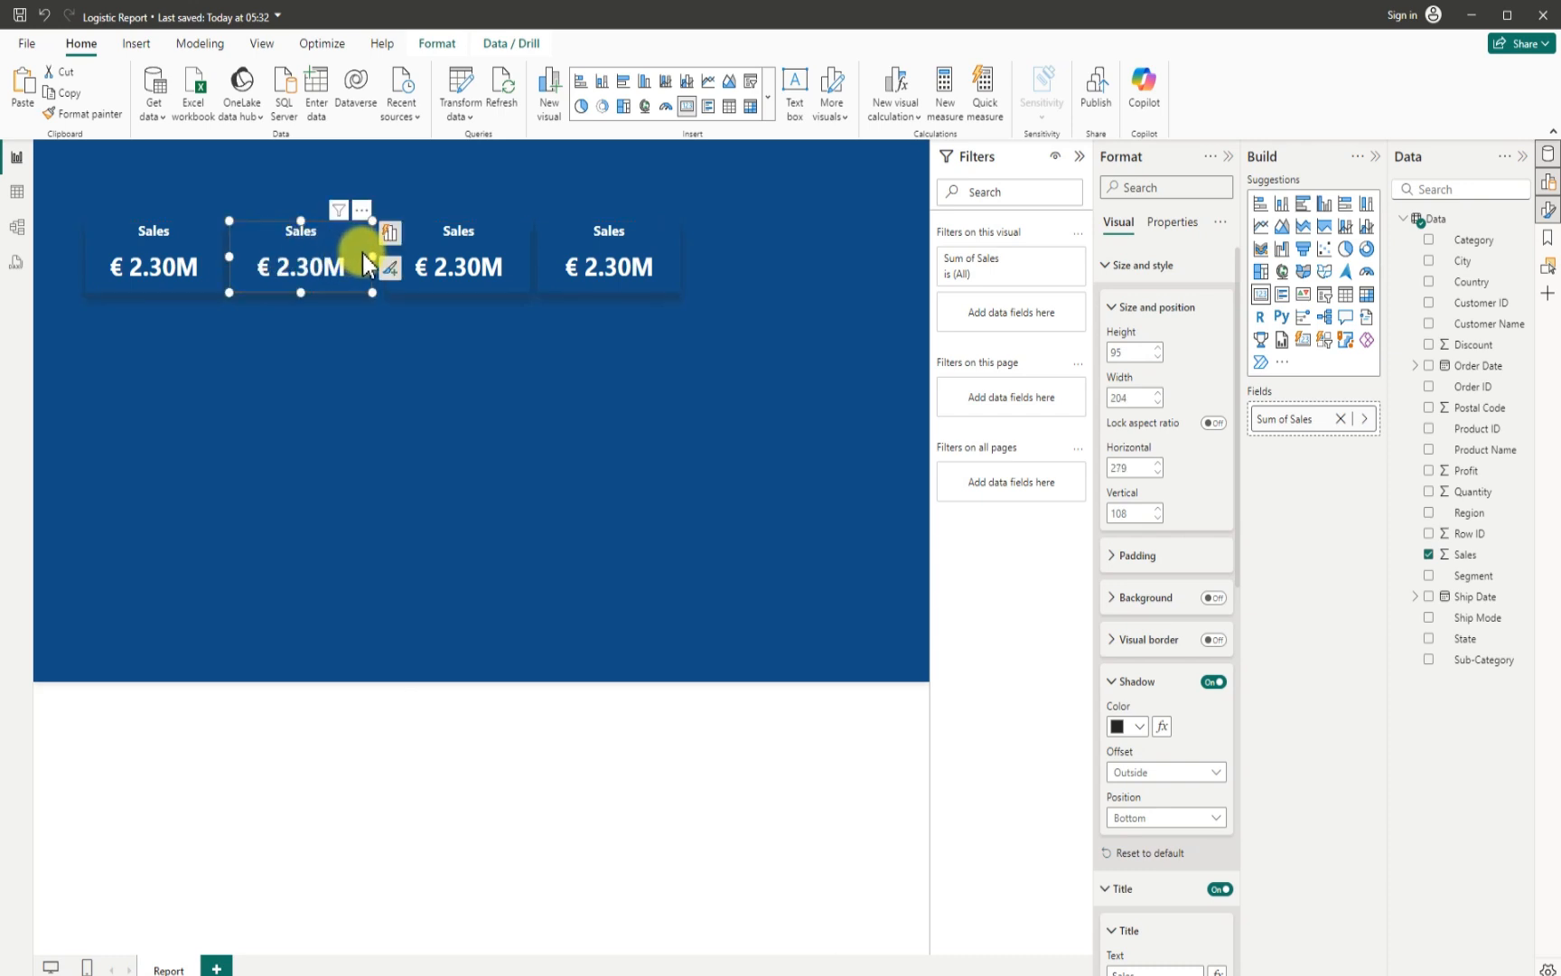
drag(373, 256, 354, 257)
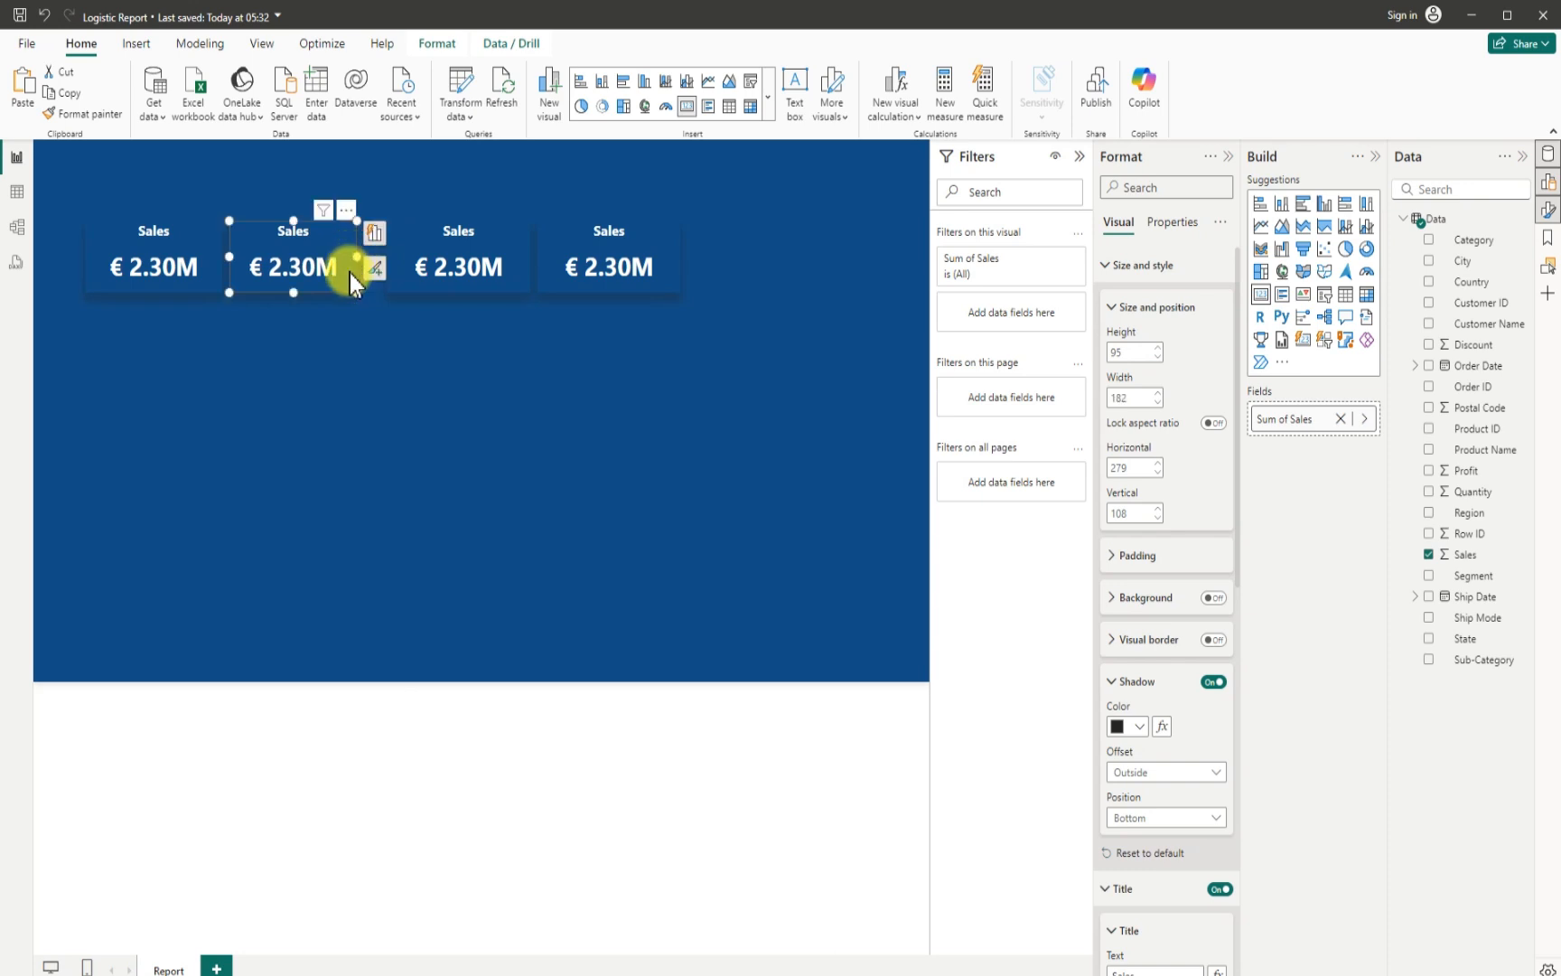
- Place the third card at about horizontal 475, narrowed to about 182 wide, and the fourth at about horizontal 672, narrowed to about 177
click(411, 256)
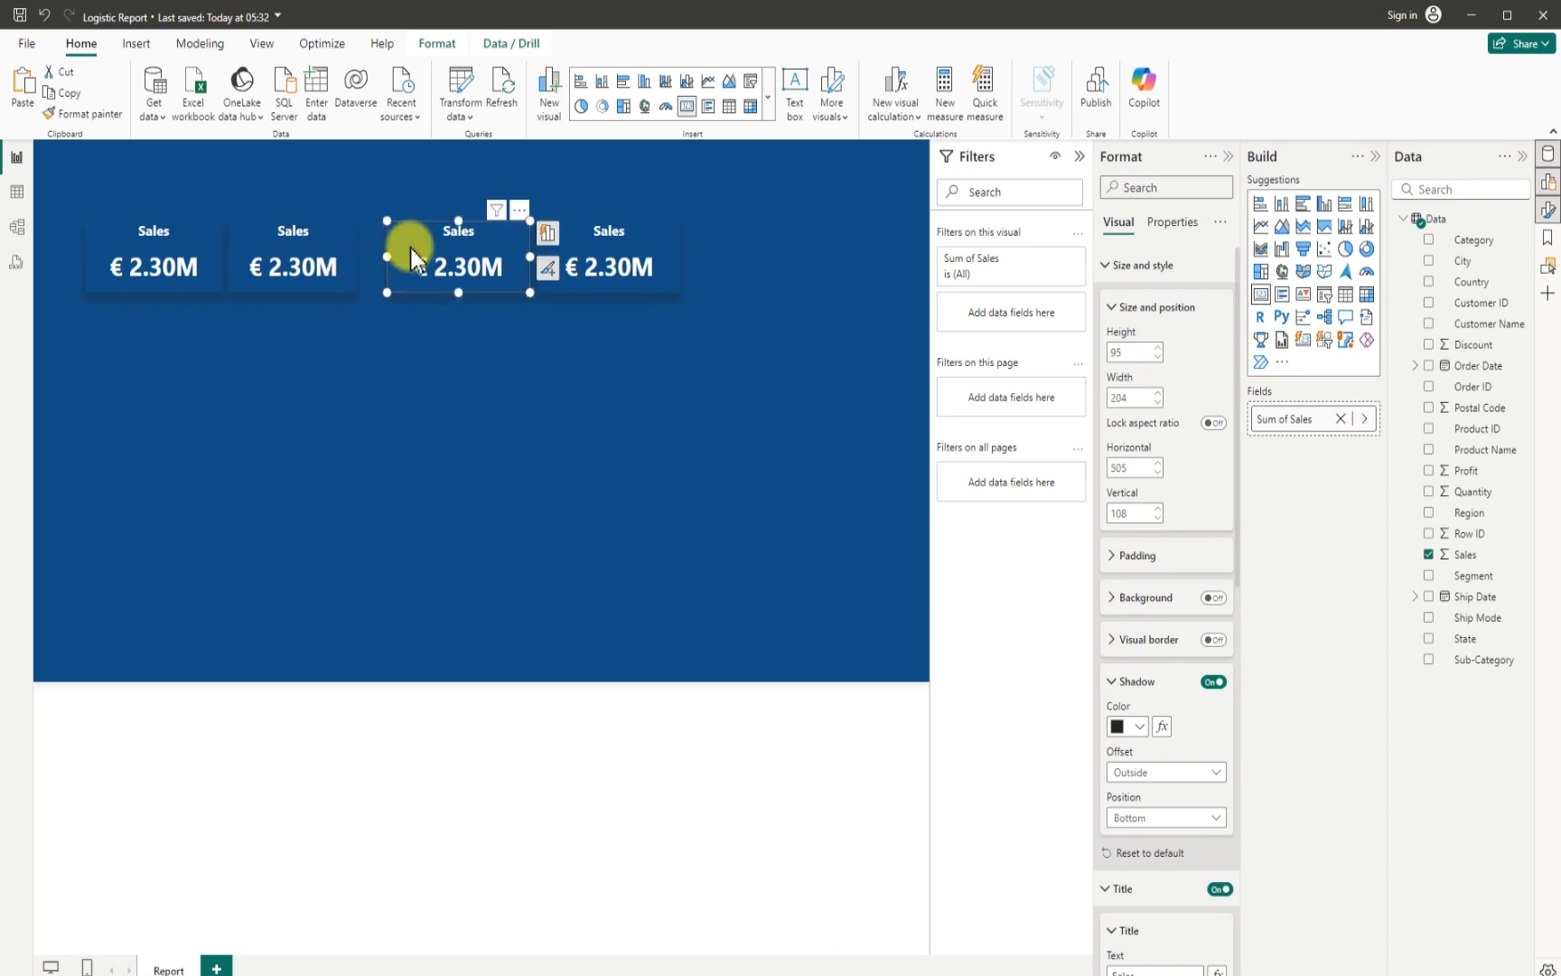
drag(412, 256, 390, 252)
drag(504, 260, 540, 247)
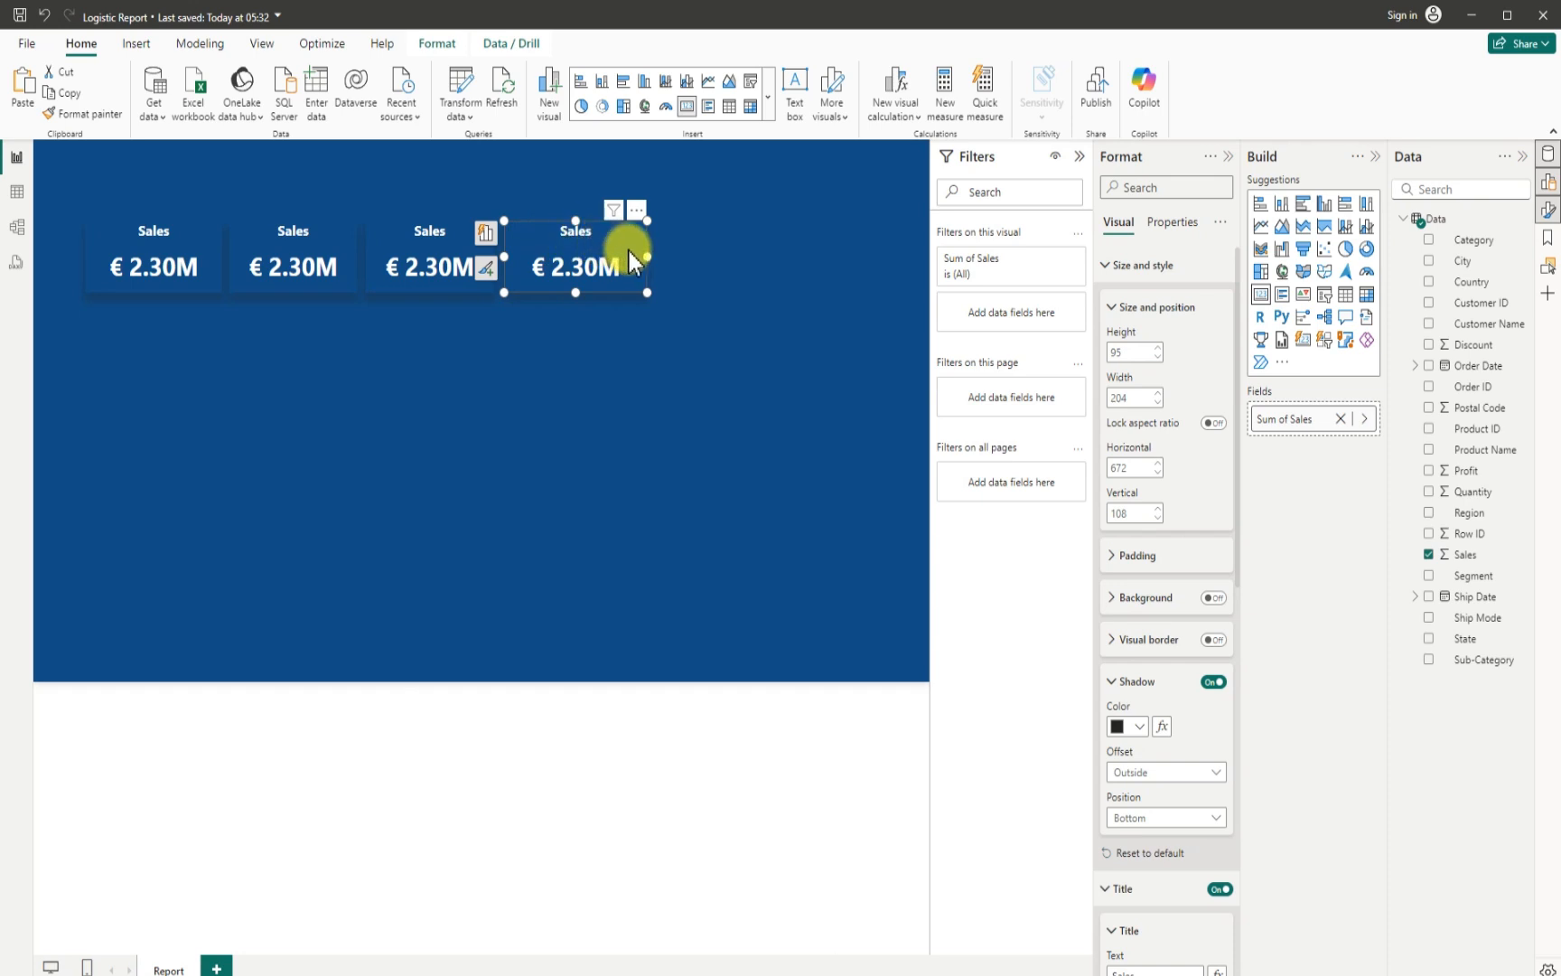
drag(647, 256, 631, 258)
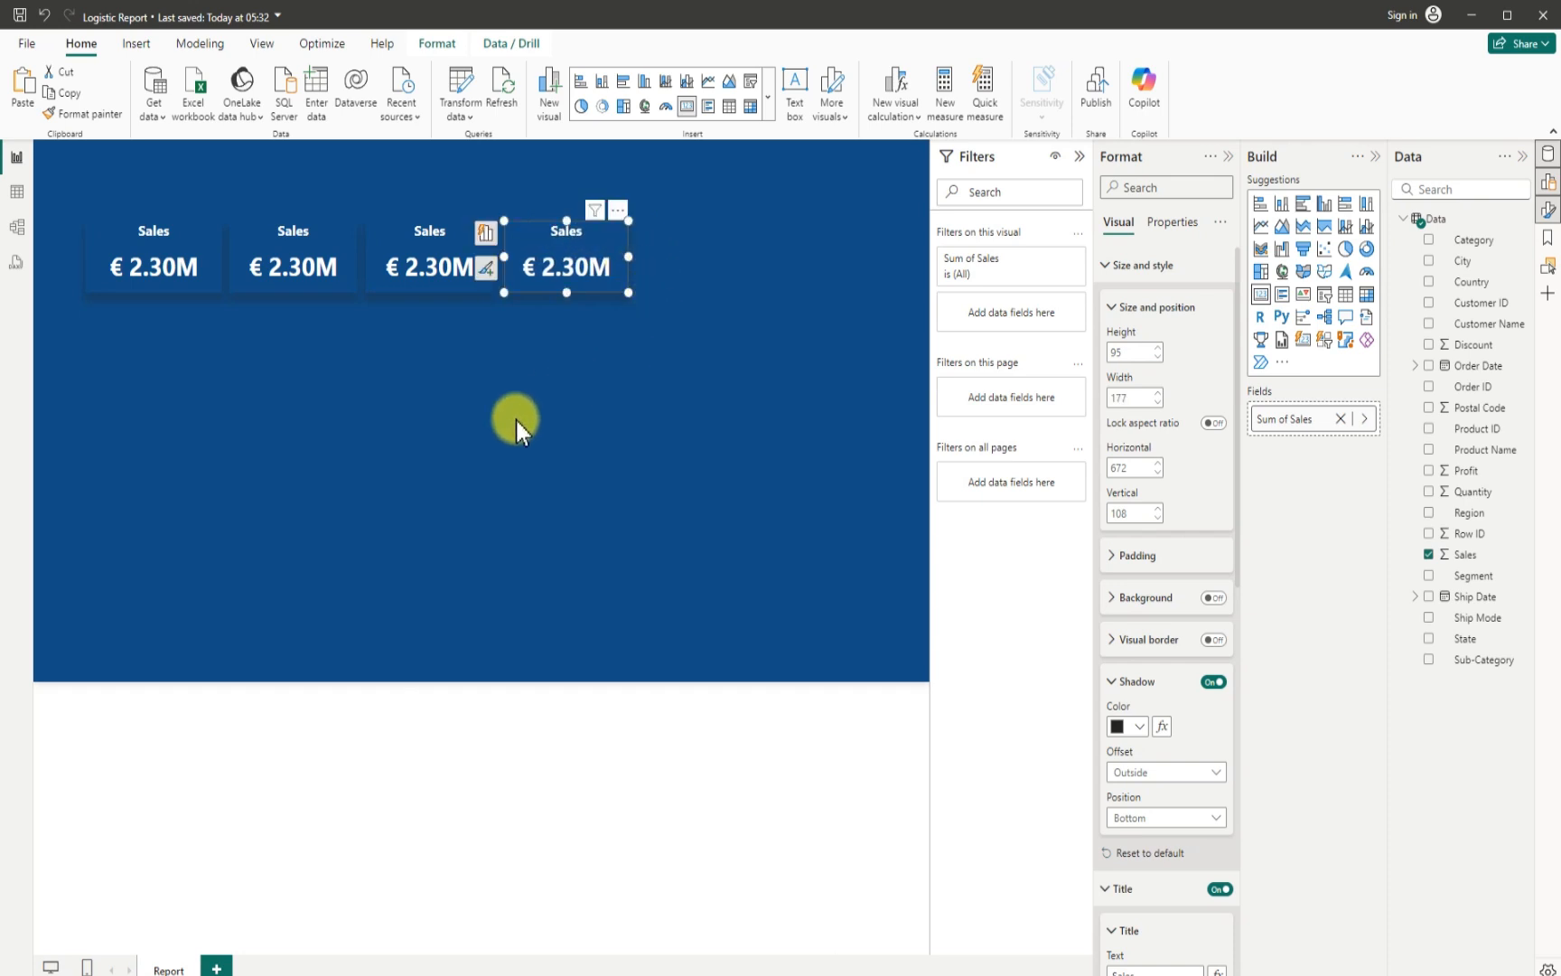
- Replace the Sales field in the second card with Quantity
click(252, 256)
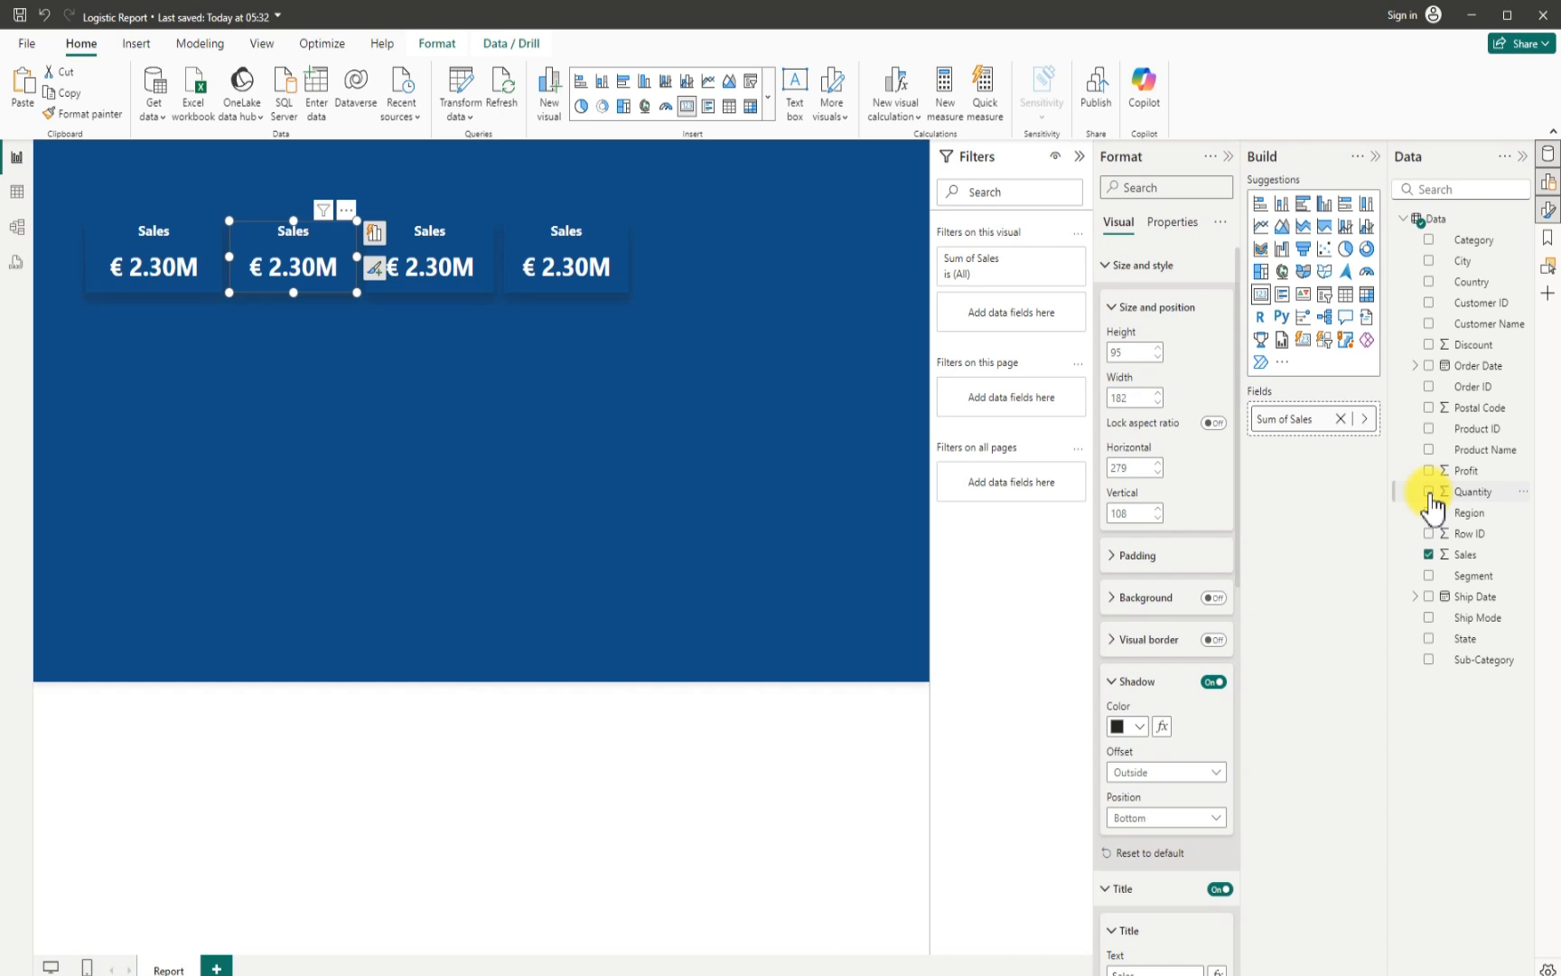
click(1438, 569)
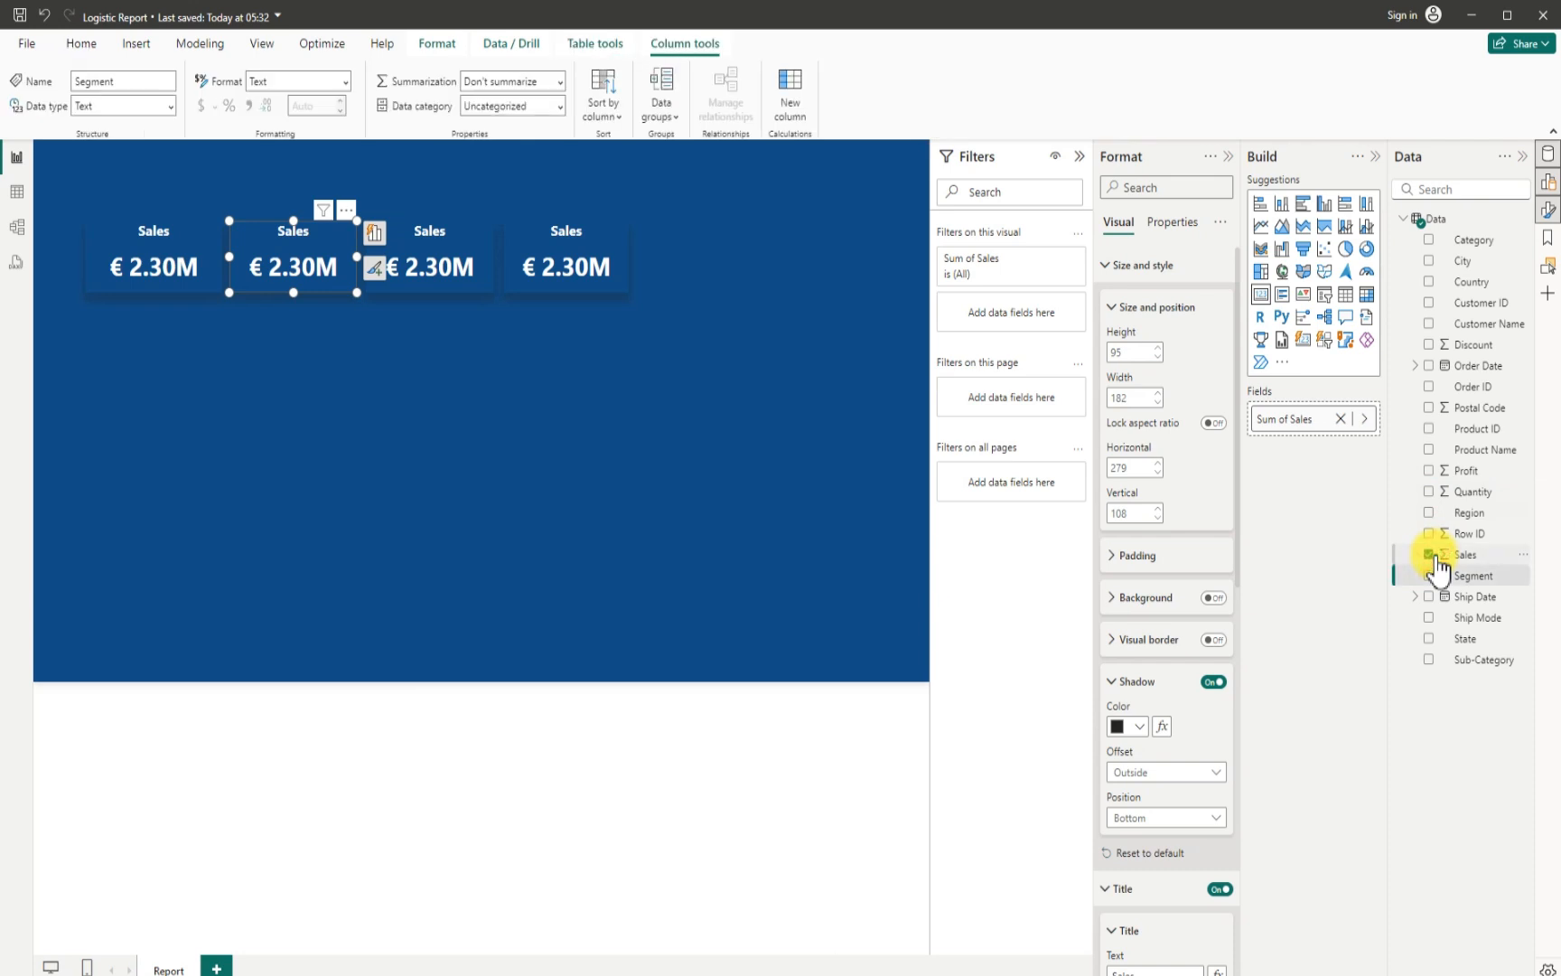
click(1431, 555)
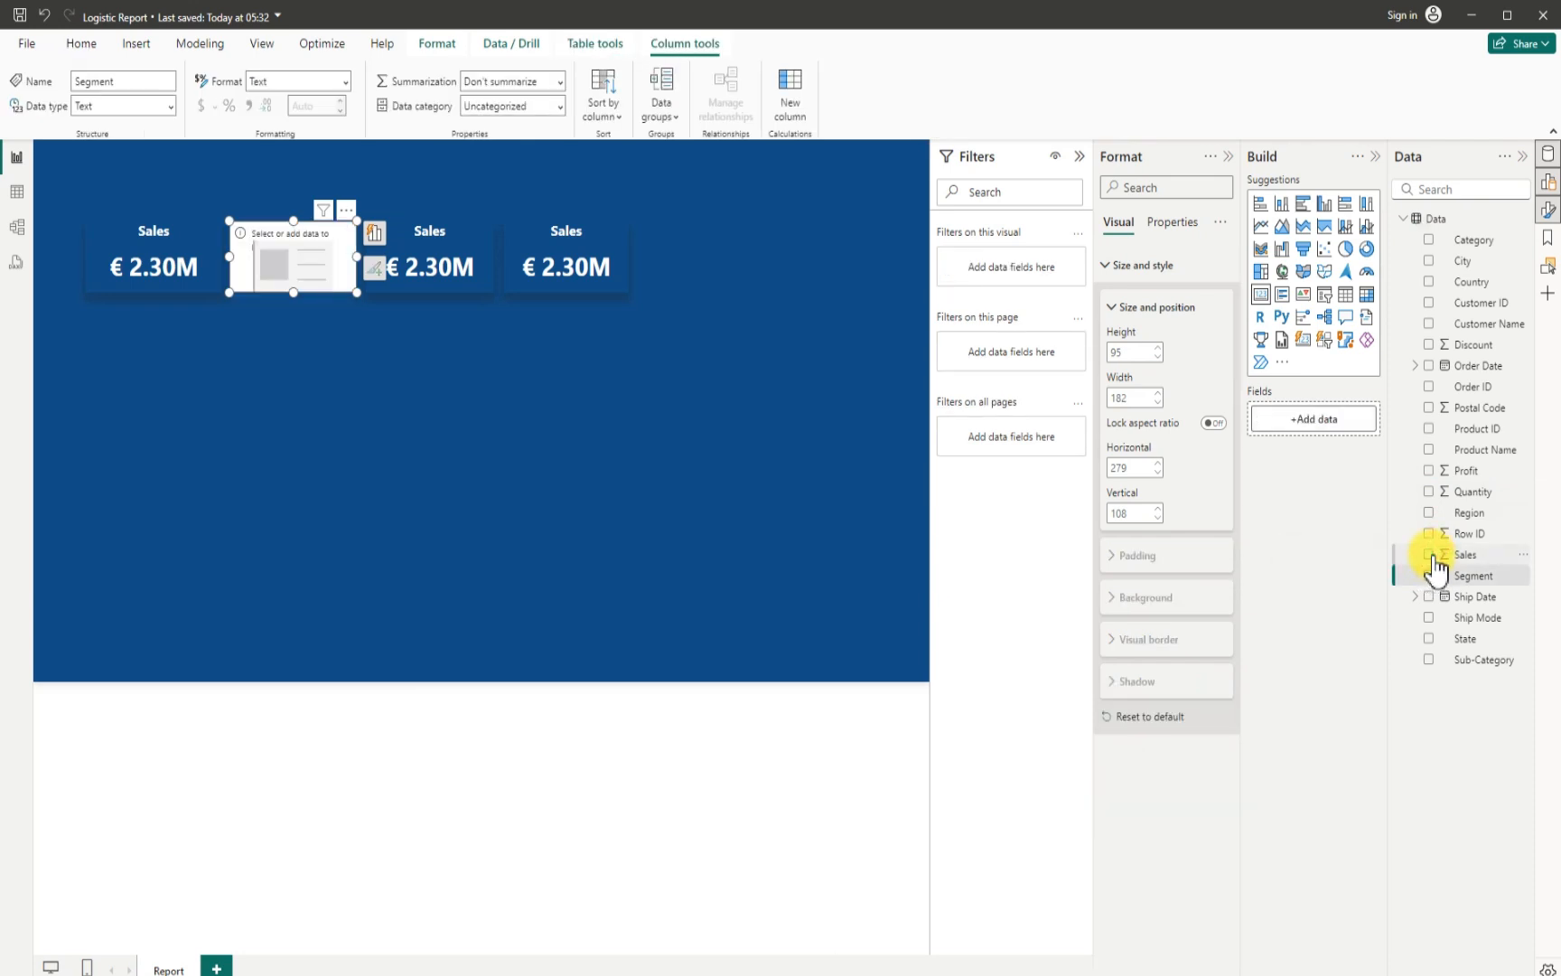
click(1431, 493)
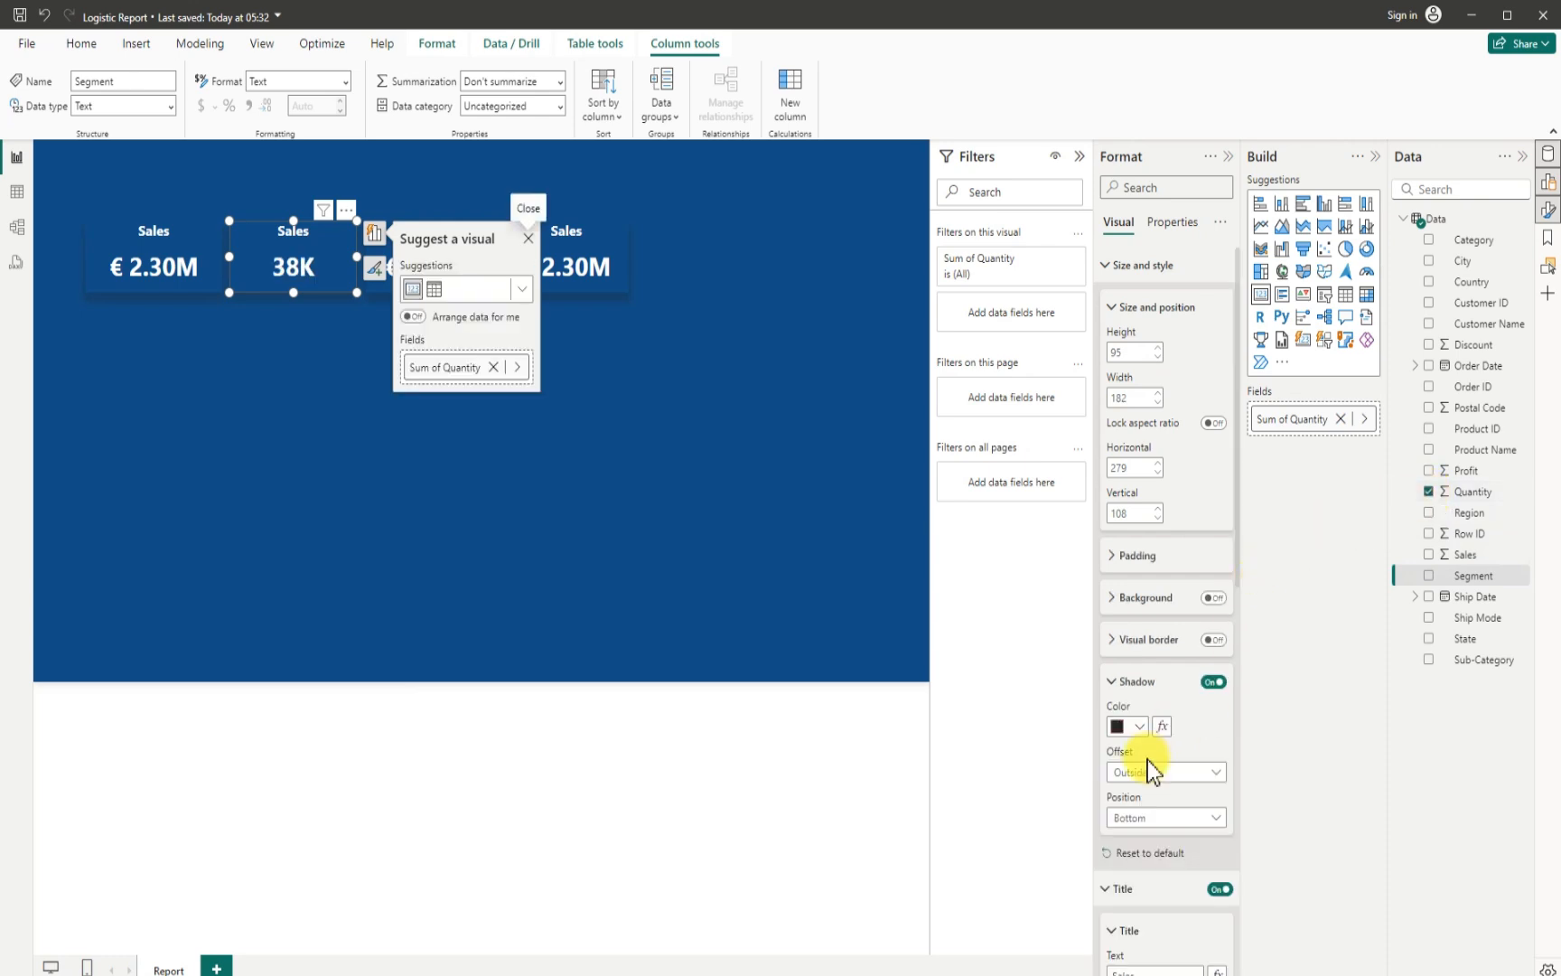
- Set the display units of the Quantity card's callout value to None
scroll(1147, 786, down, 1)
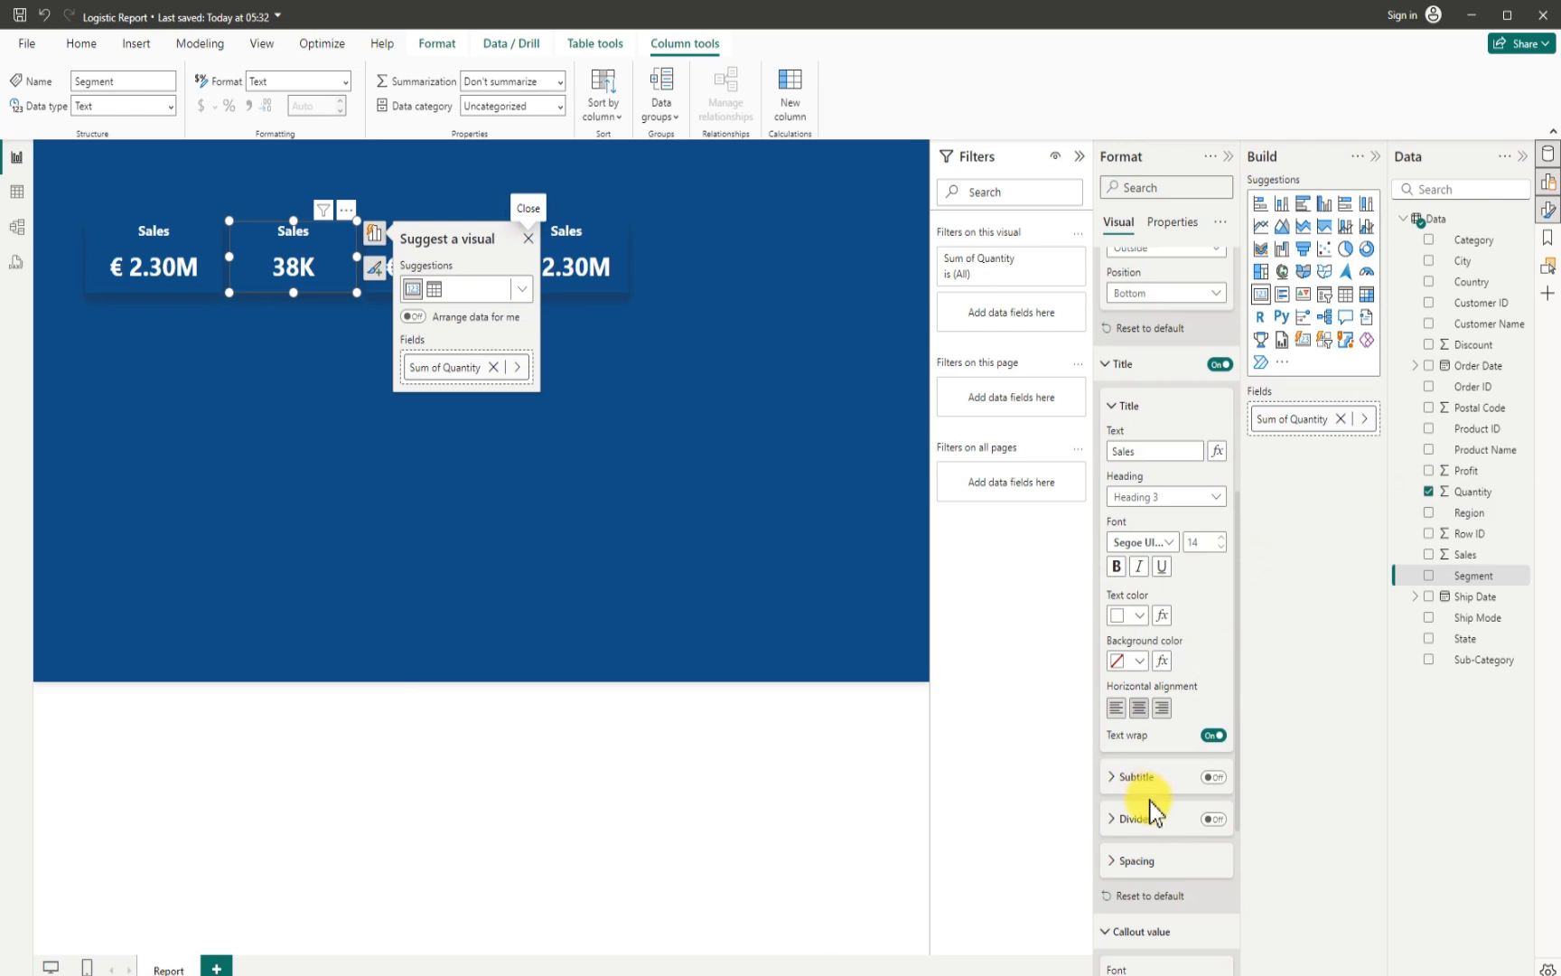
scroll(1157, 799, down, 3)
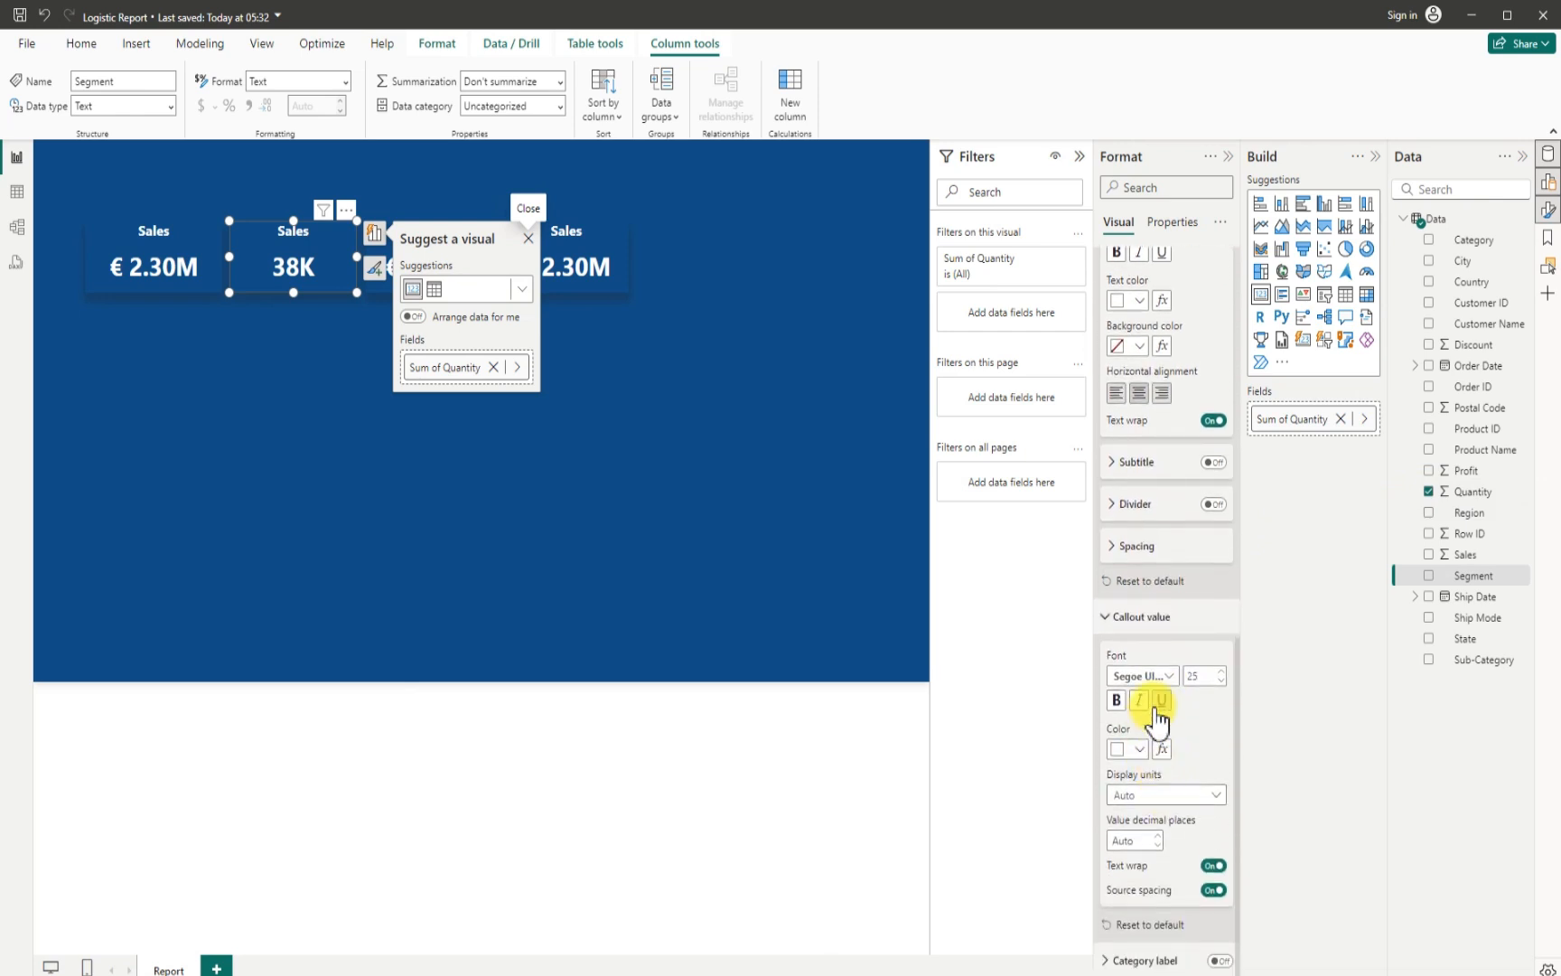
click(1166, 795)
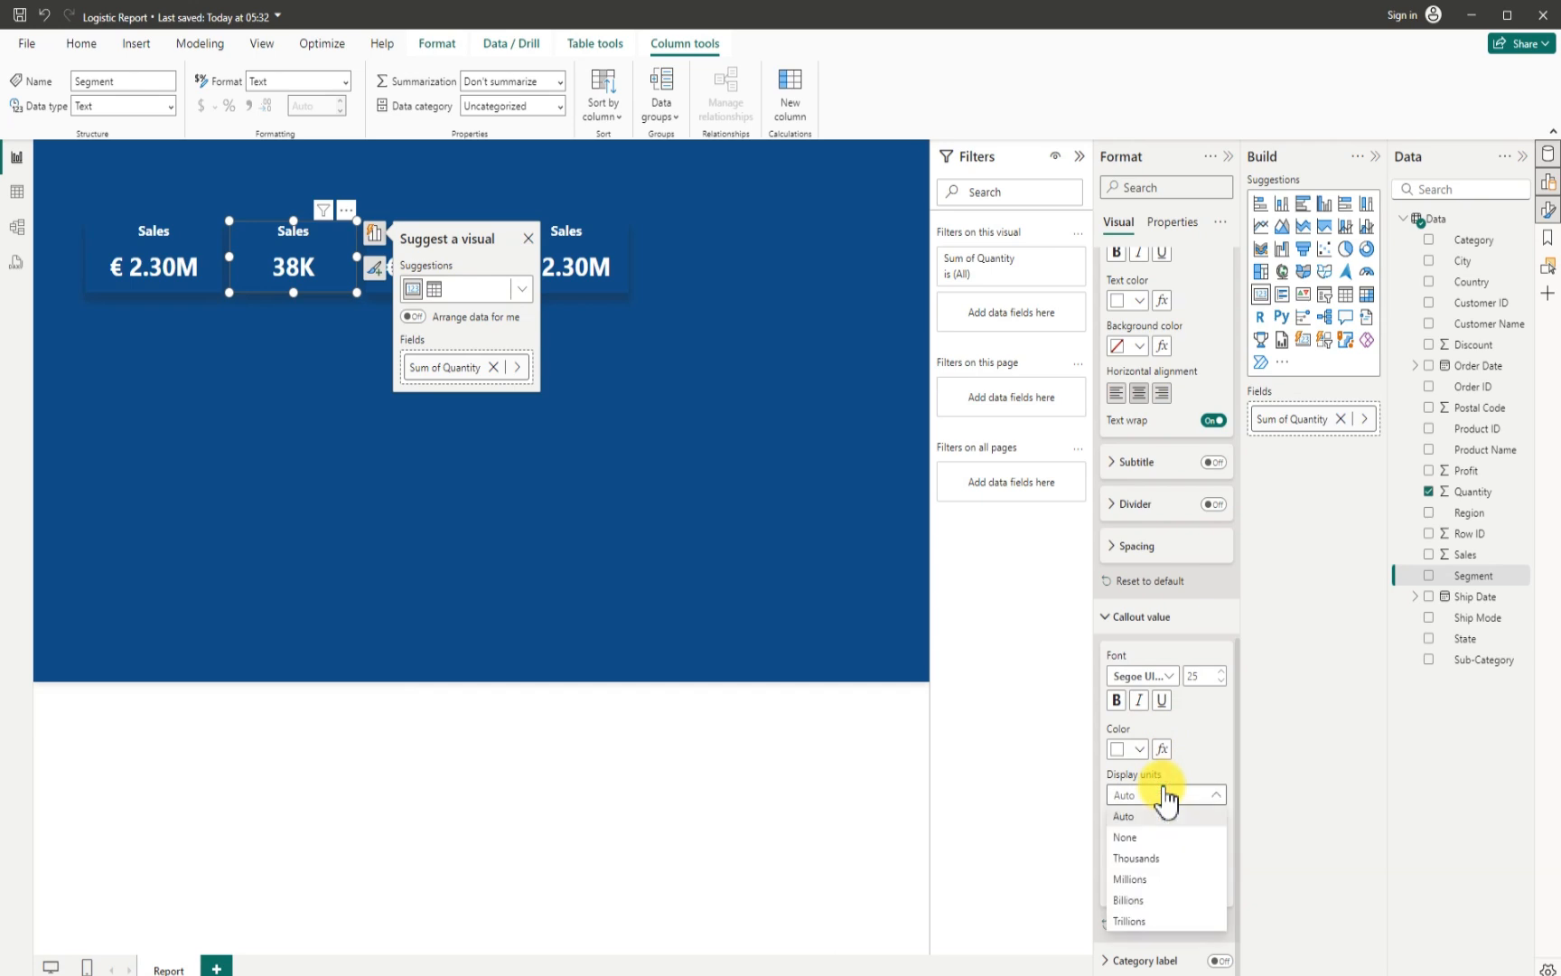
click(1135, 829)
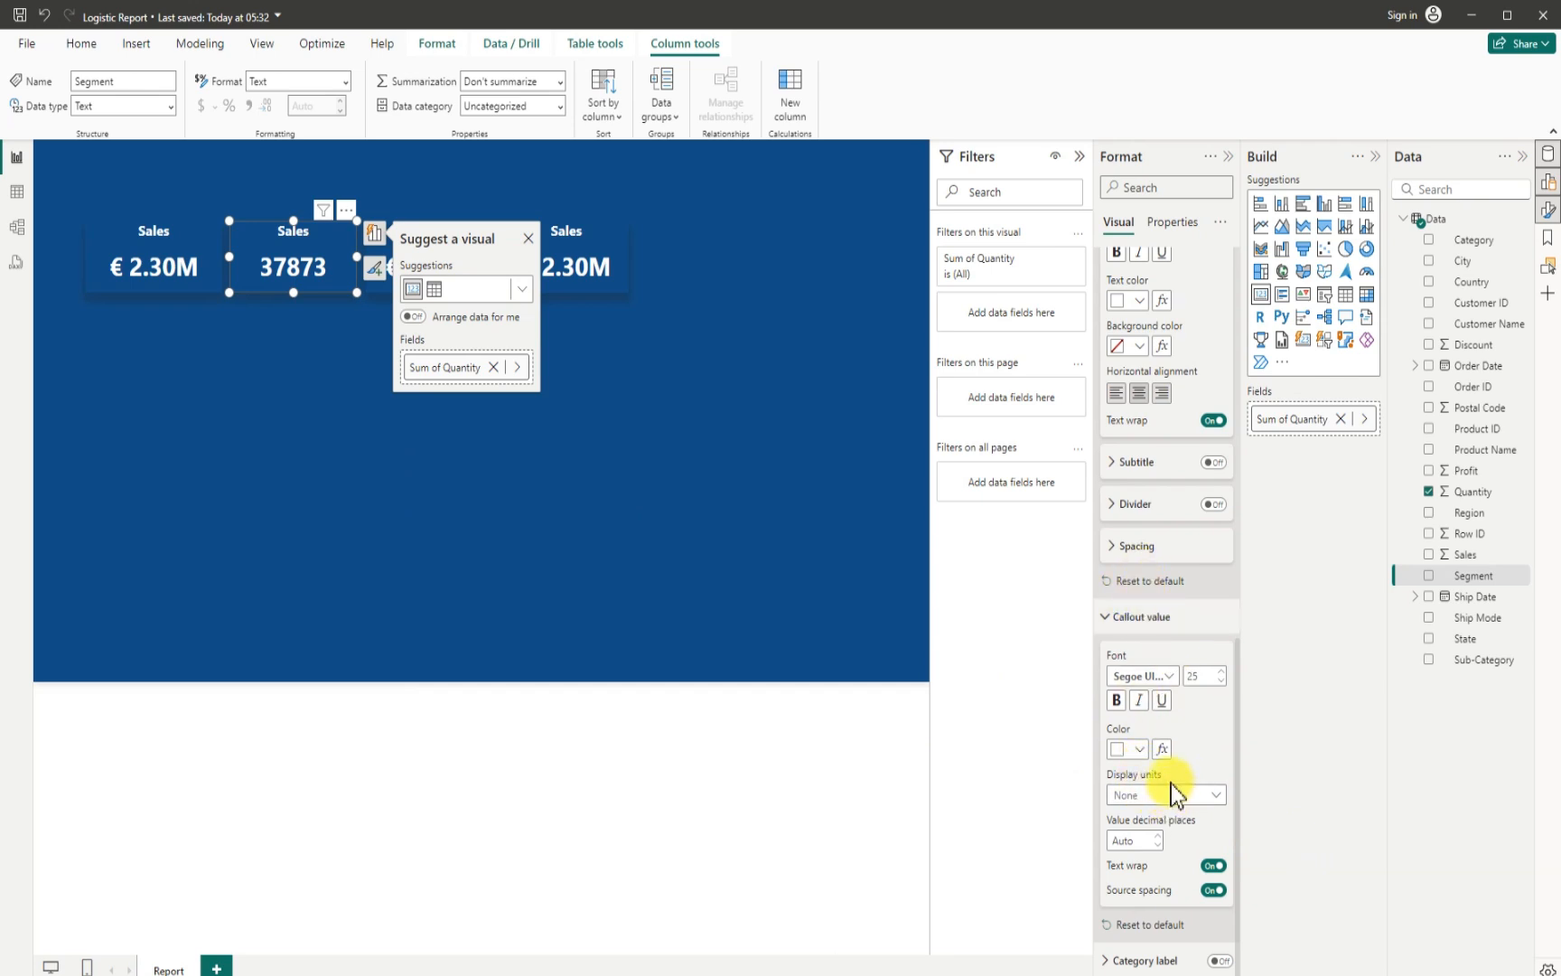
- Change the title text of the Quantity card to Order
scroll(1169, 783, up, 5)
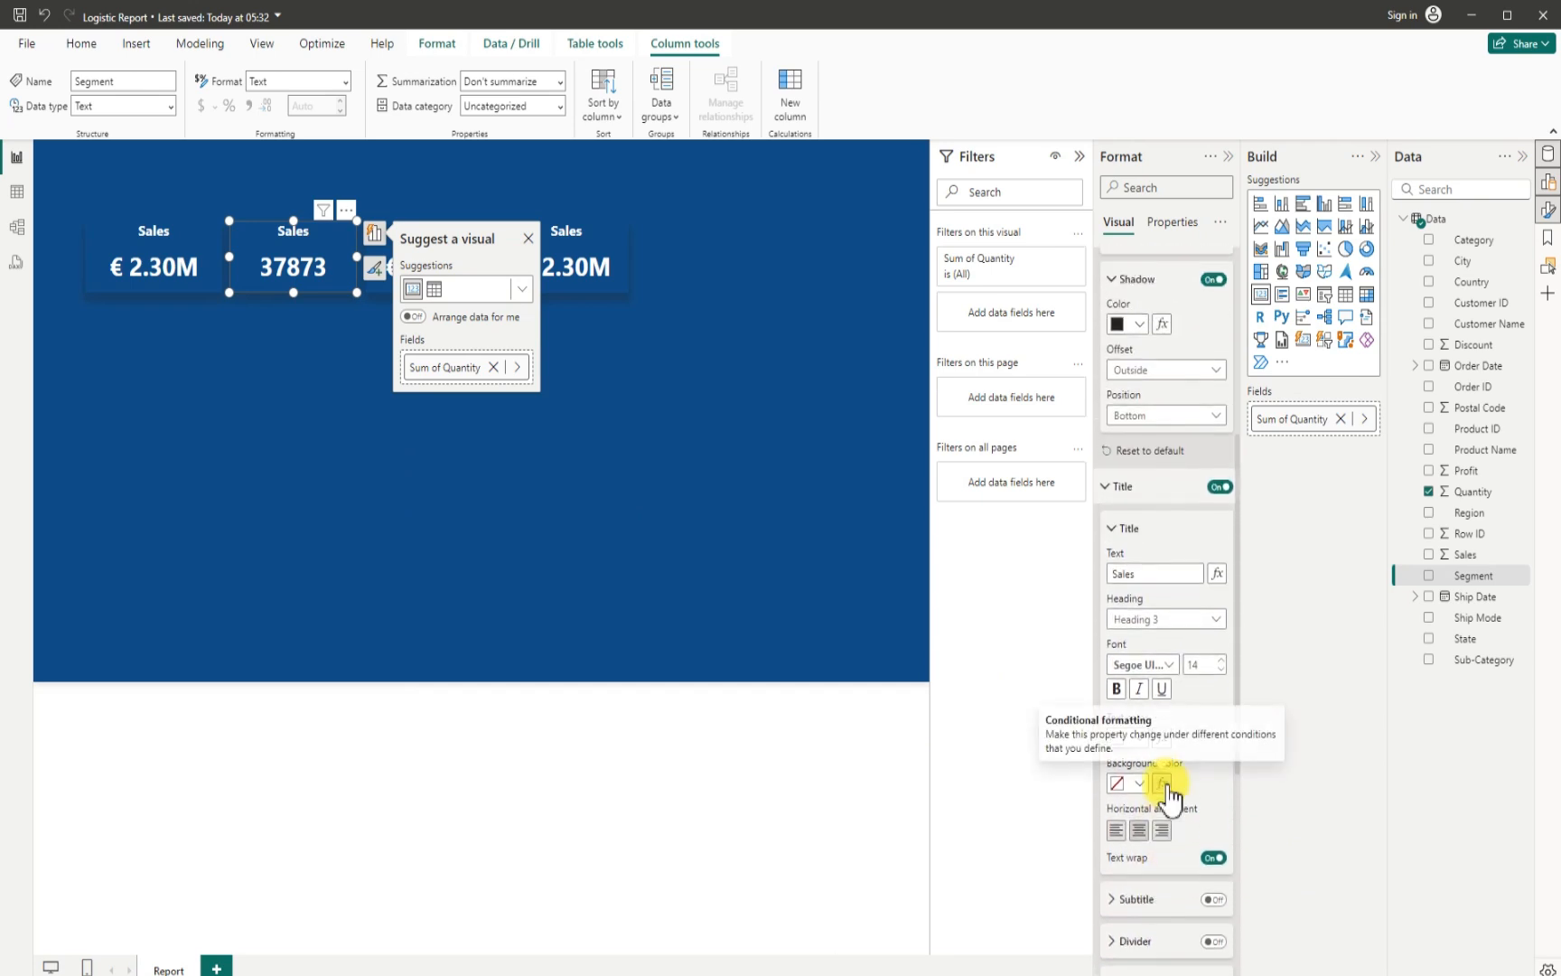
drag(1144, 574, 1099, 576)
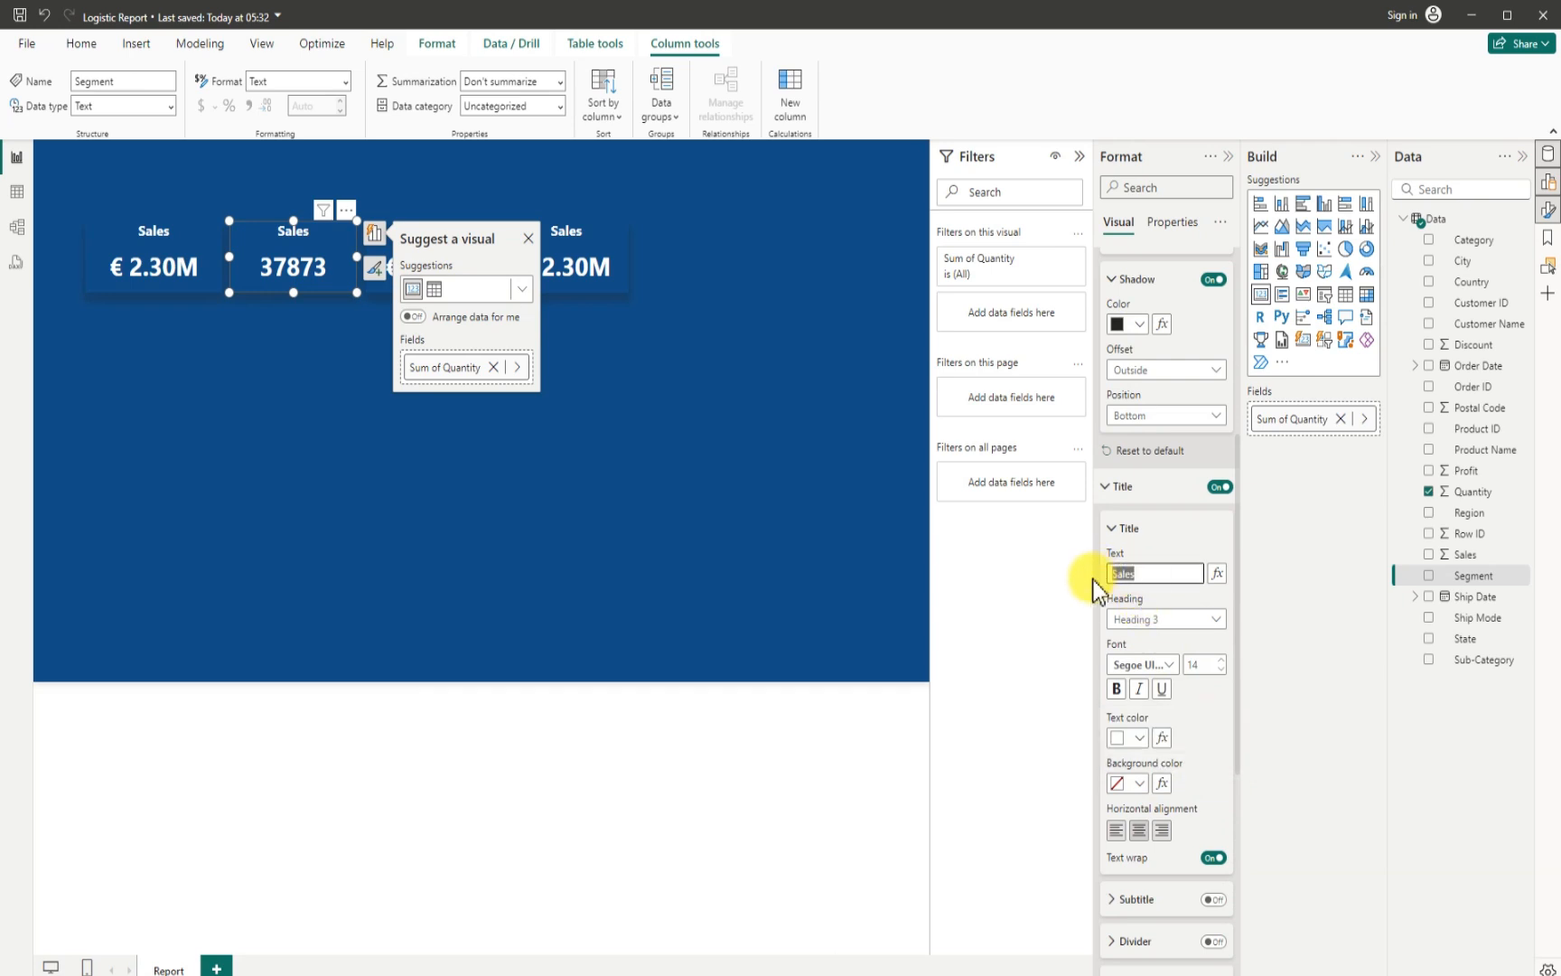
text(Order)
click(703, 399)
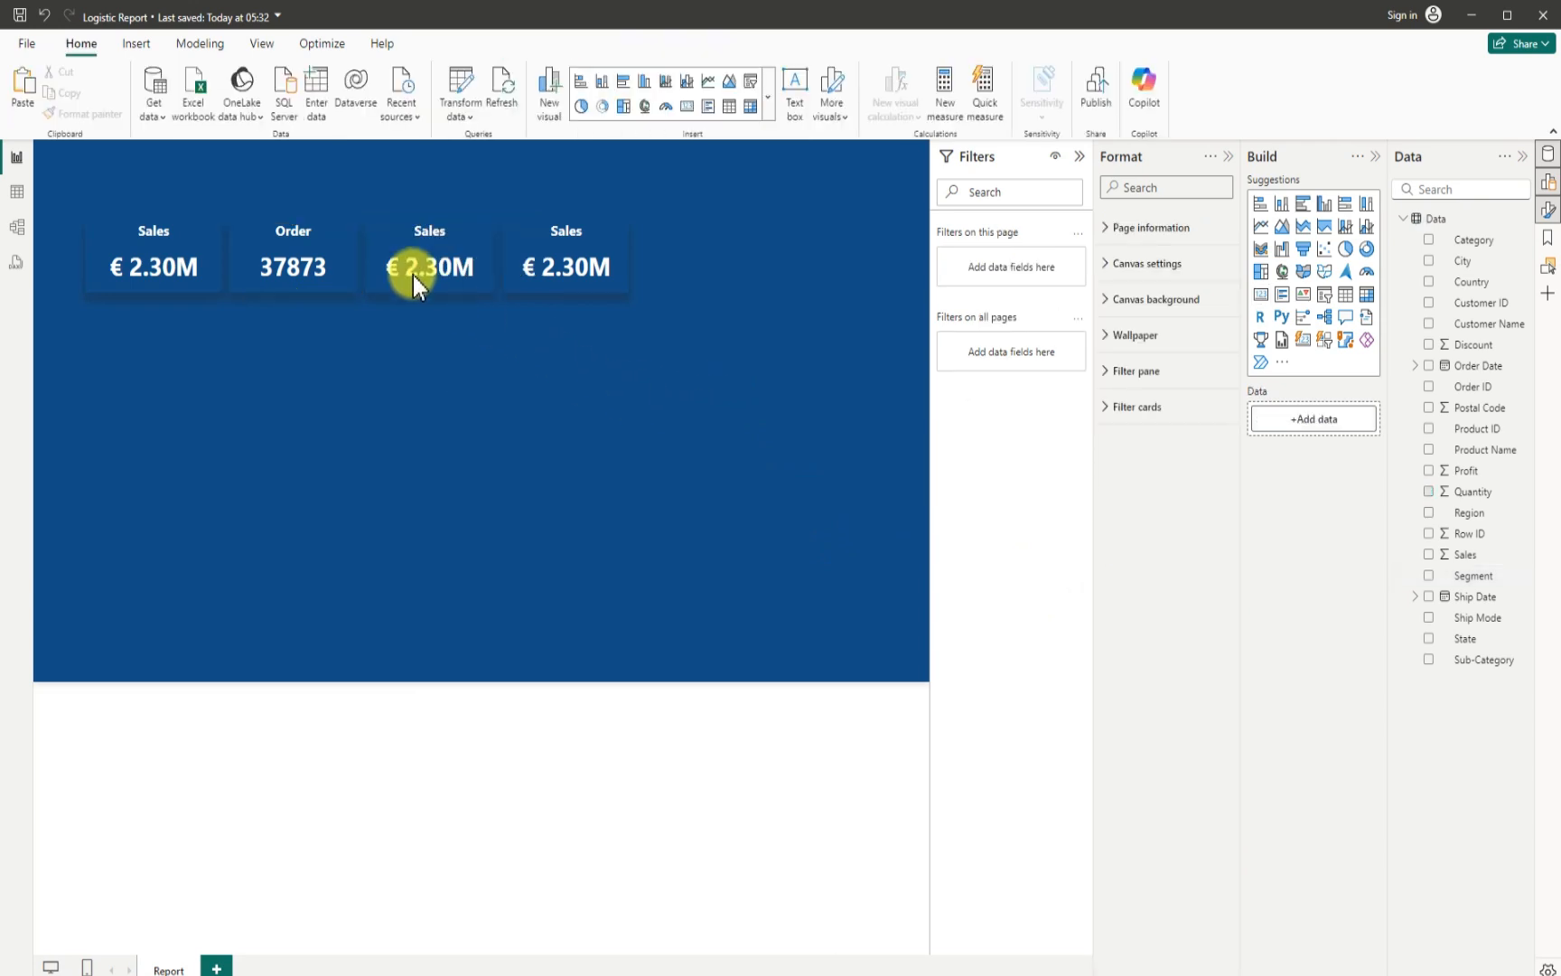
- Replace the Sales field in the third card with Day from the Ship Date hierarchy, summarized as Average
click(394, 237)
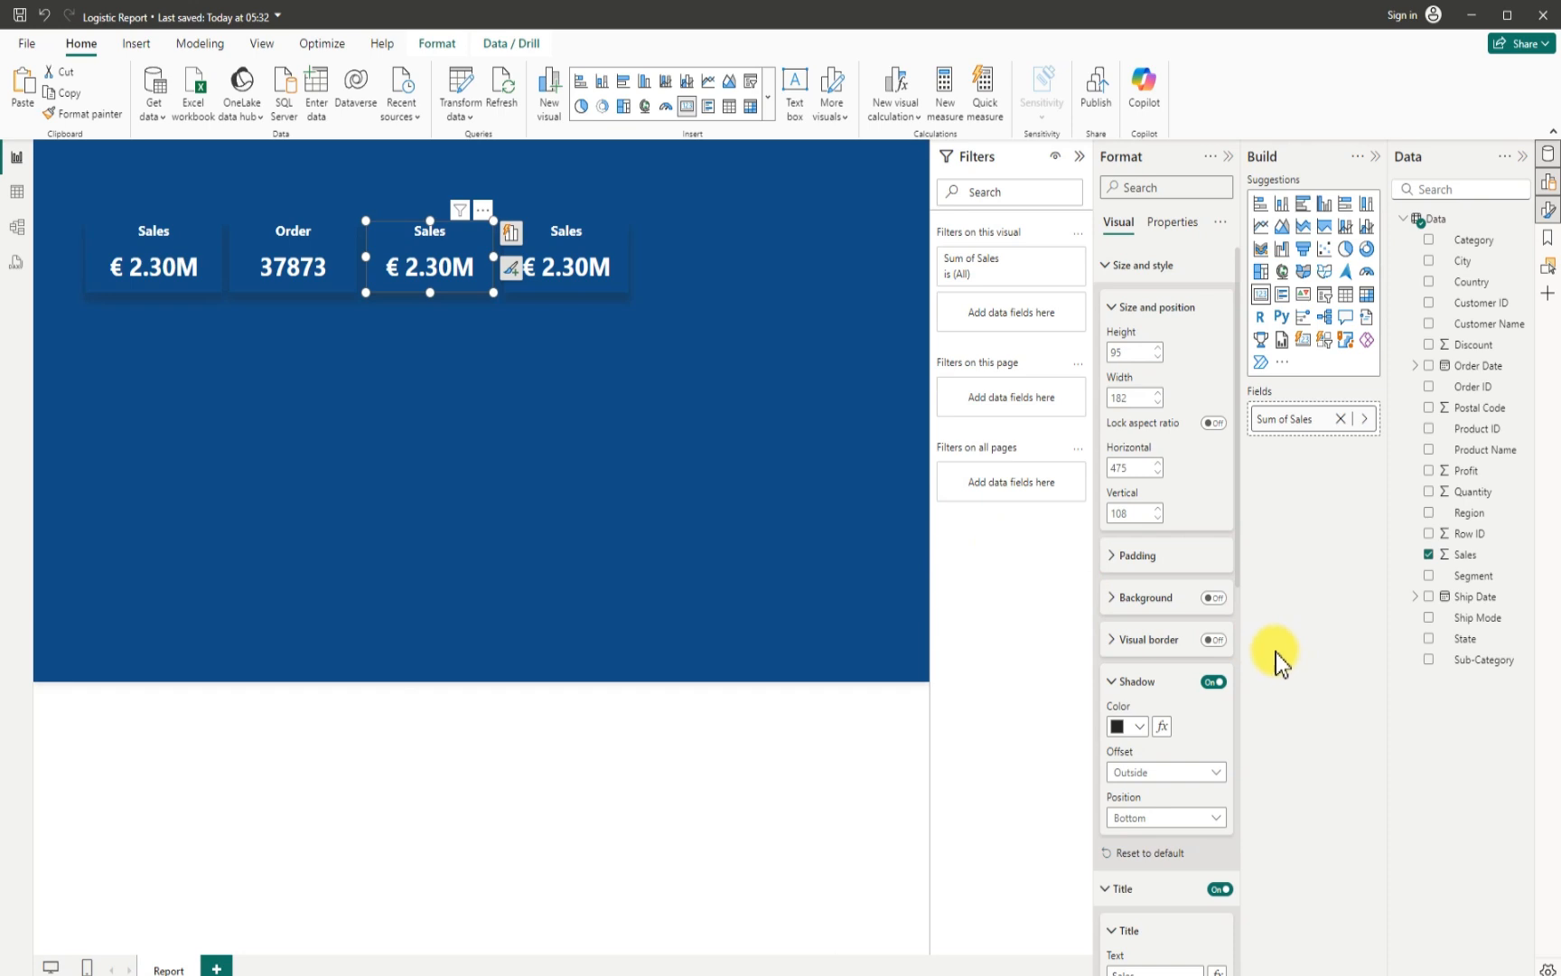
click(1429, 554)
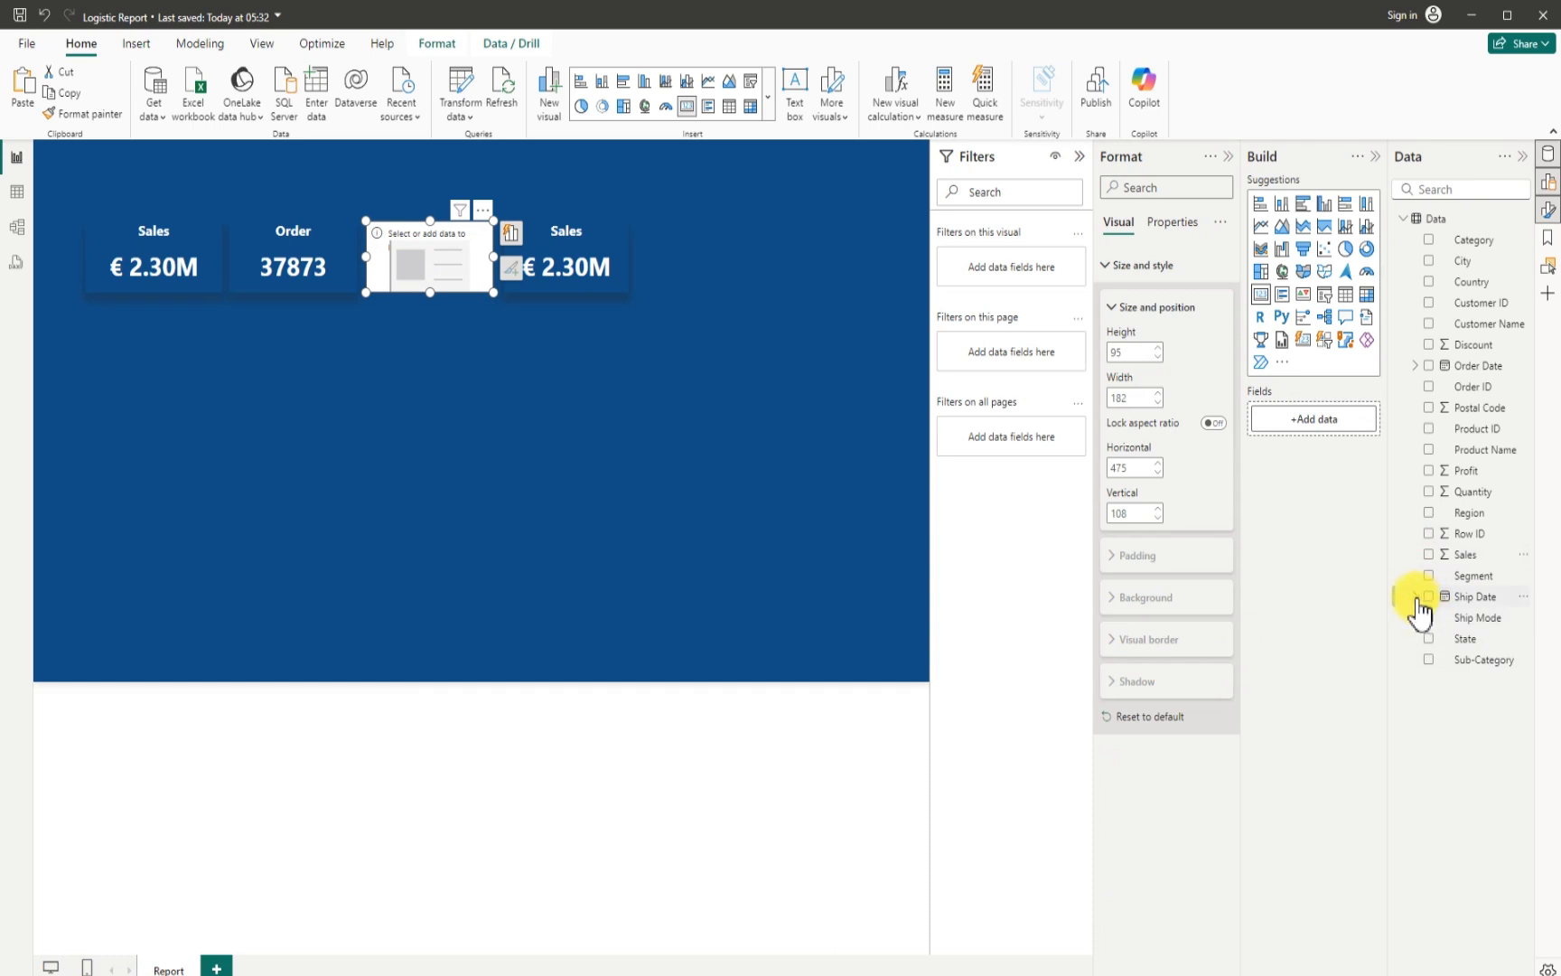
click(1416, 597)
click(1428, 617)
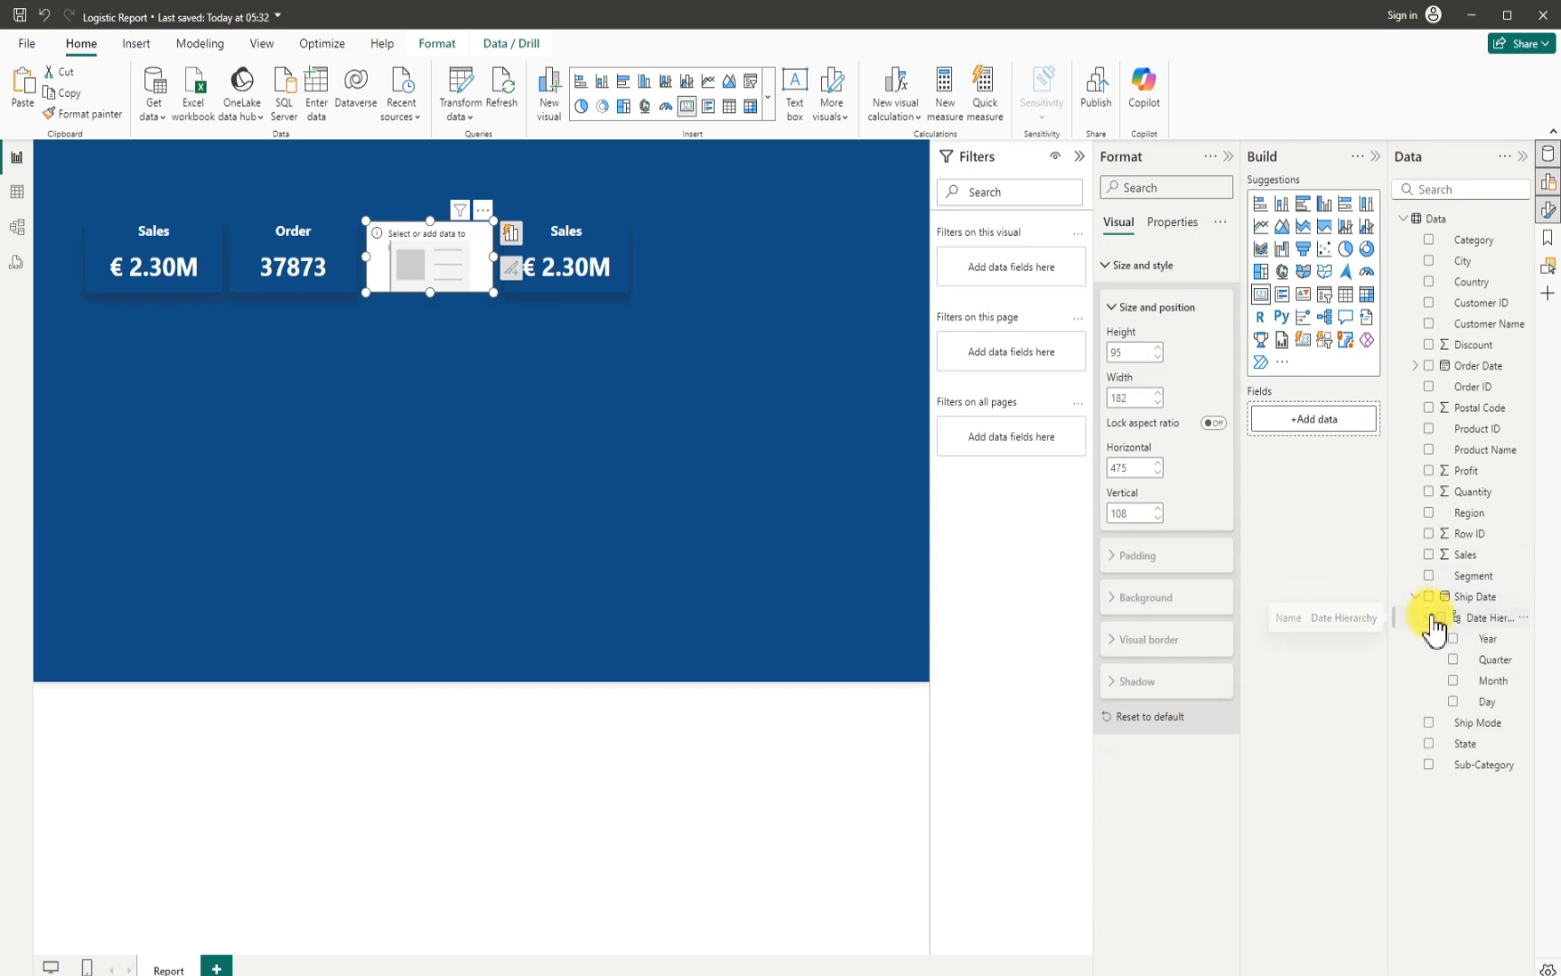
click(1453, 702)
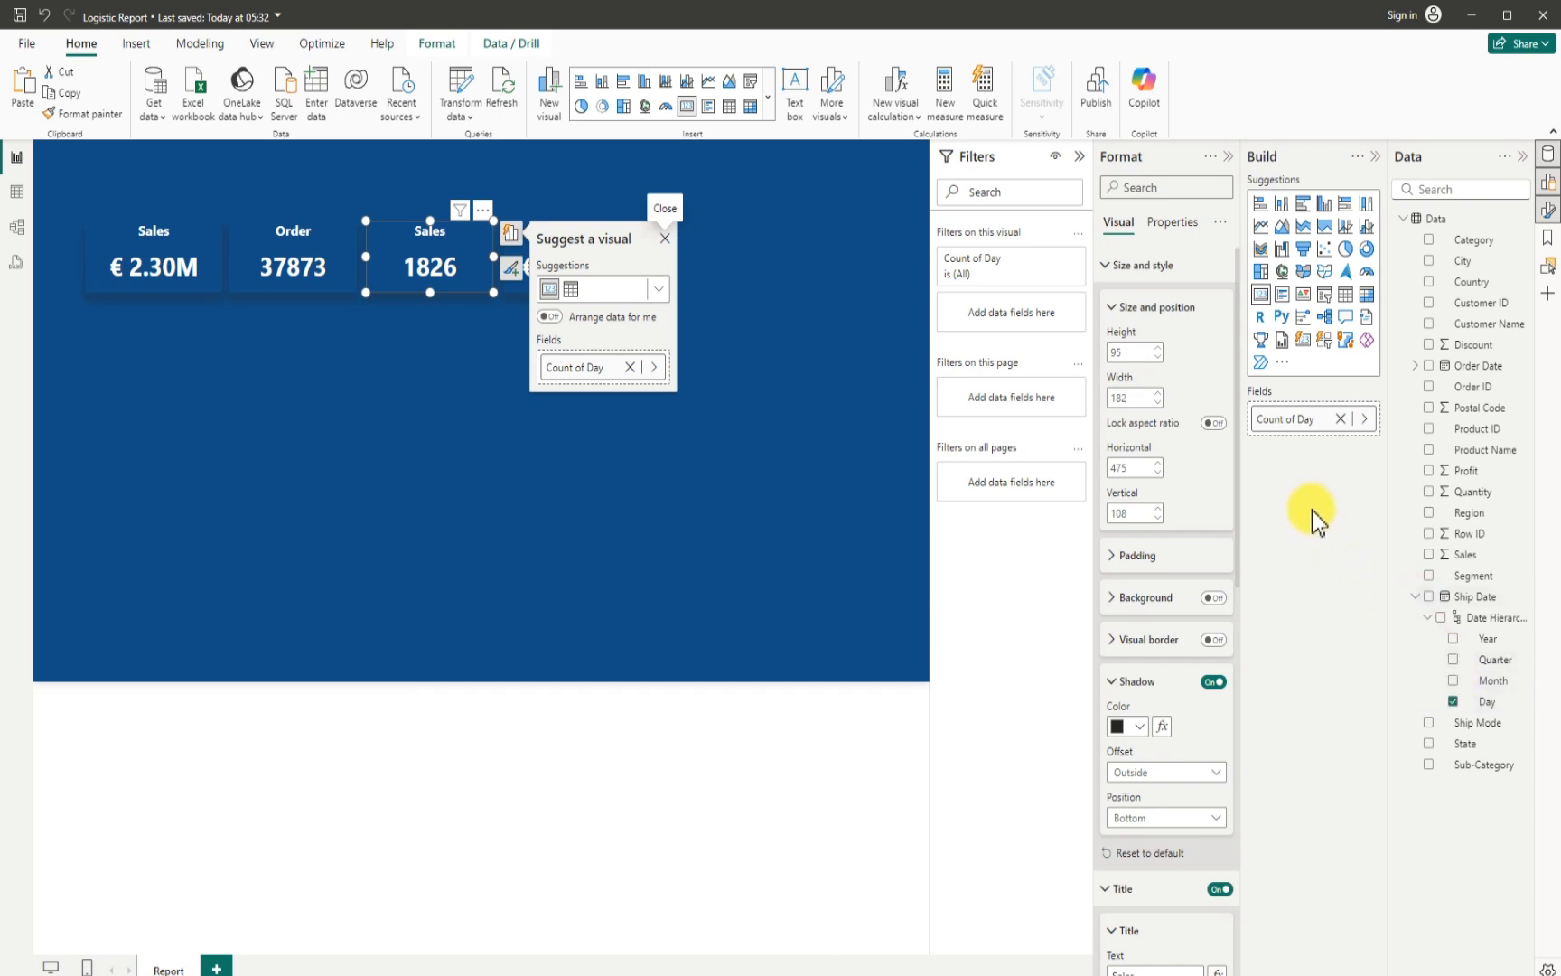
right_click(1276, 423)
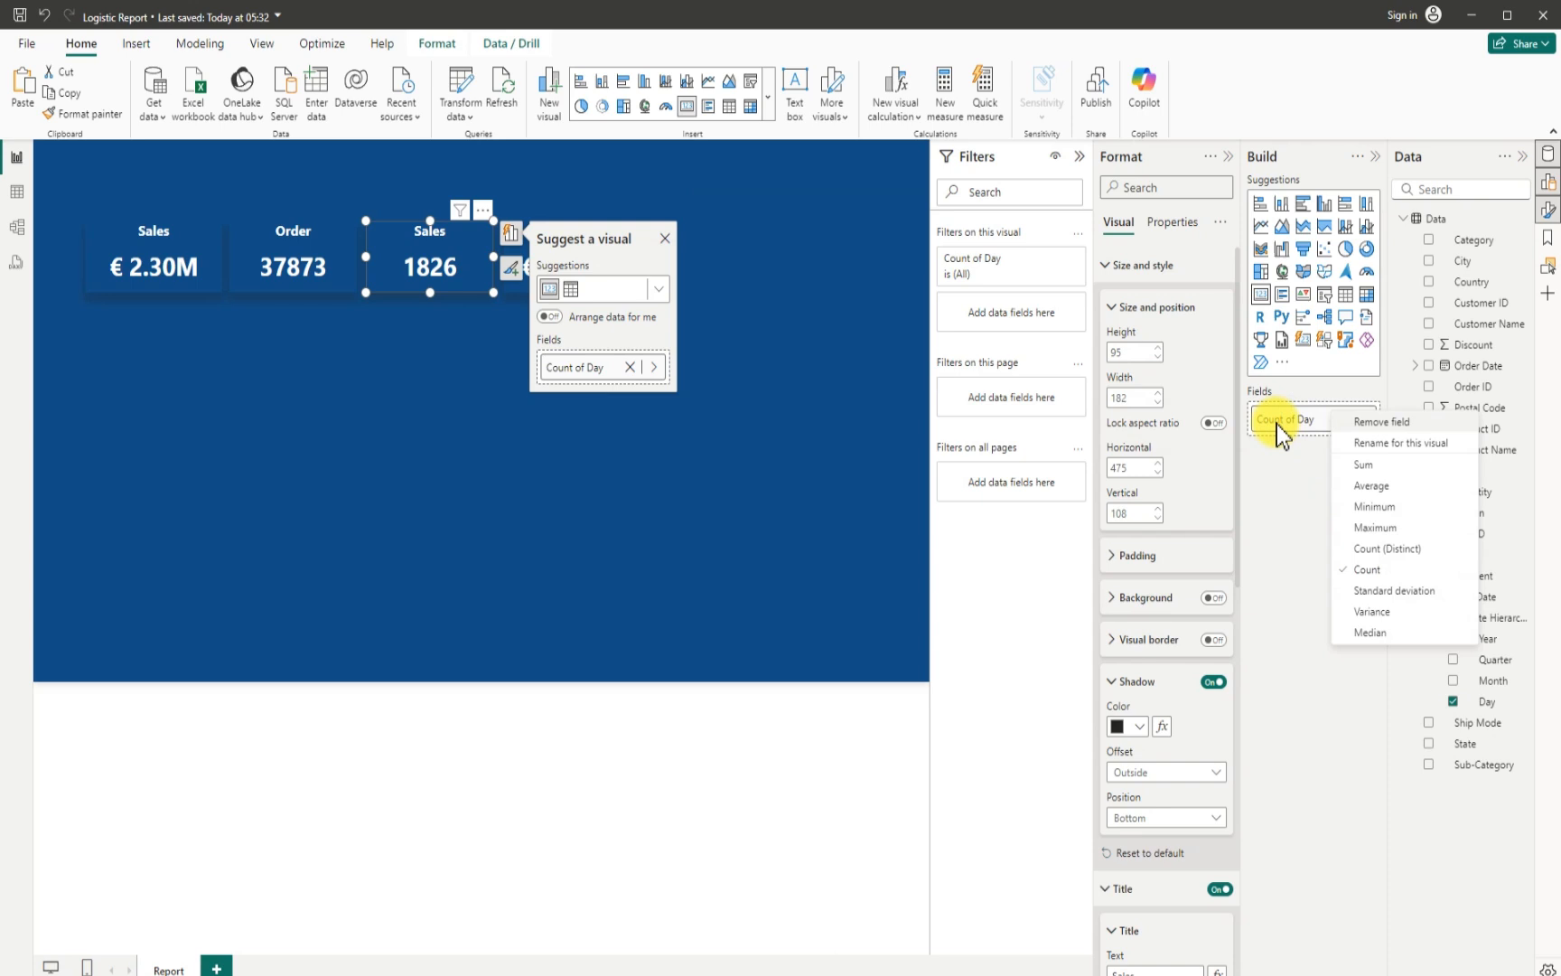
click(1370, 486)
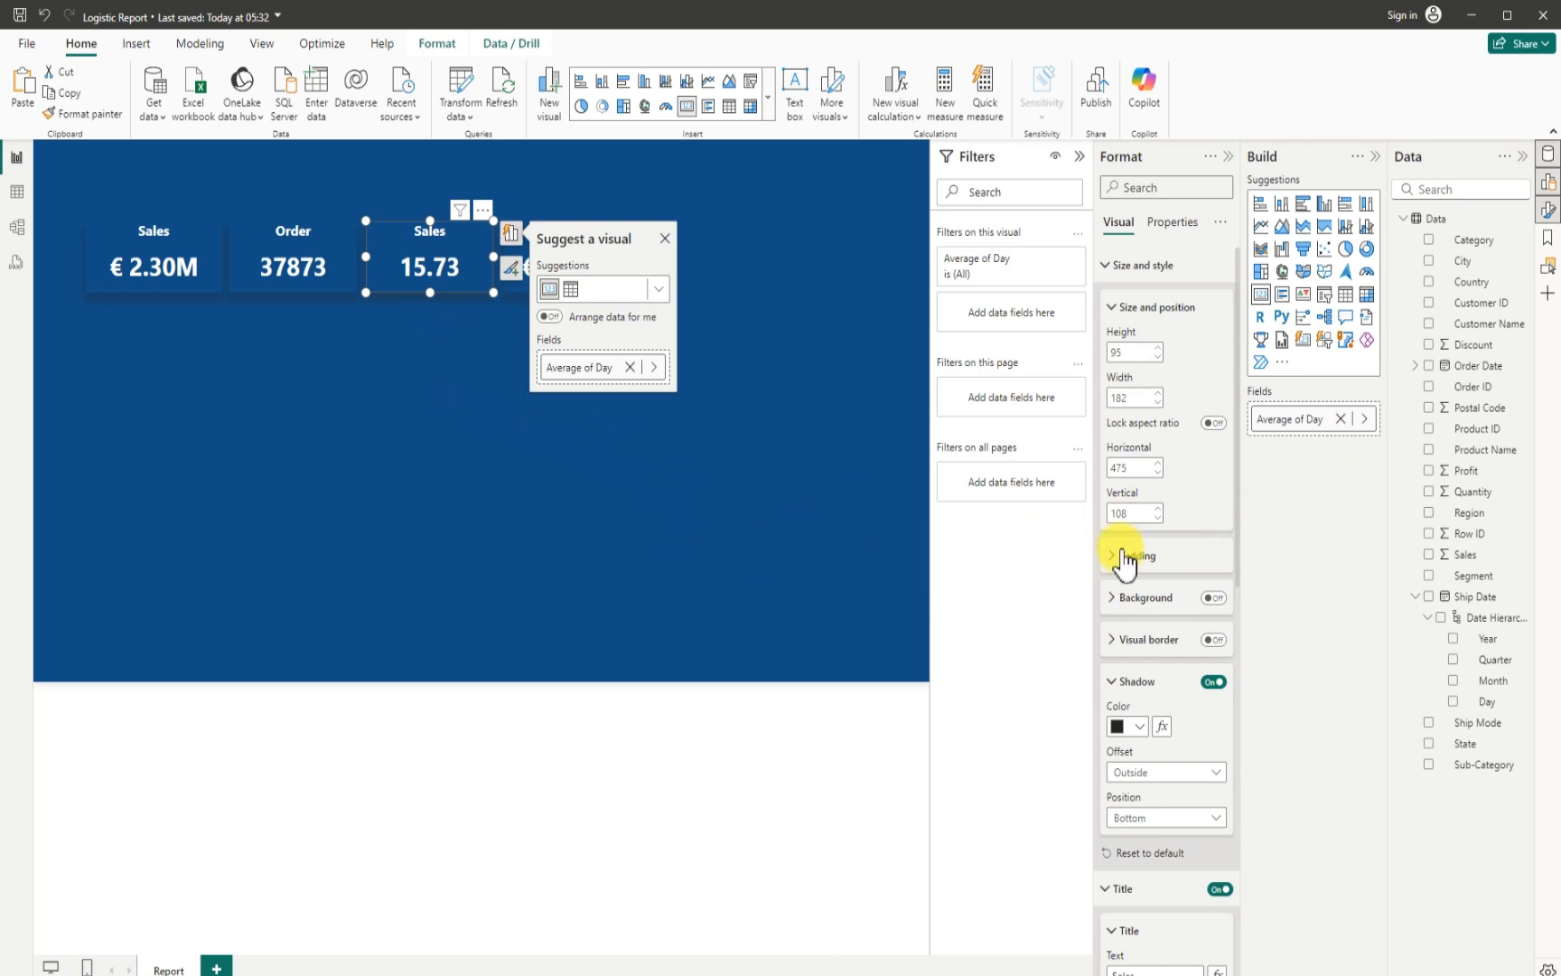
- Change the title text of the third card to Avg Delivery Days
scroll(1146, 665, down, 3)
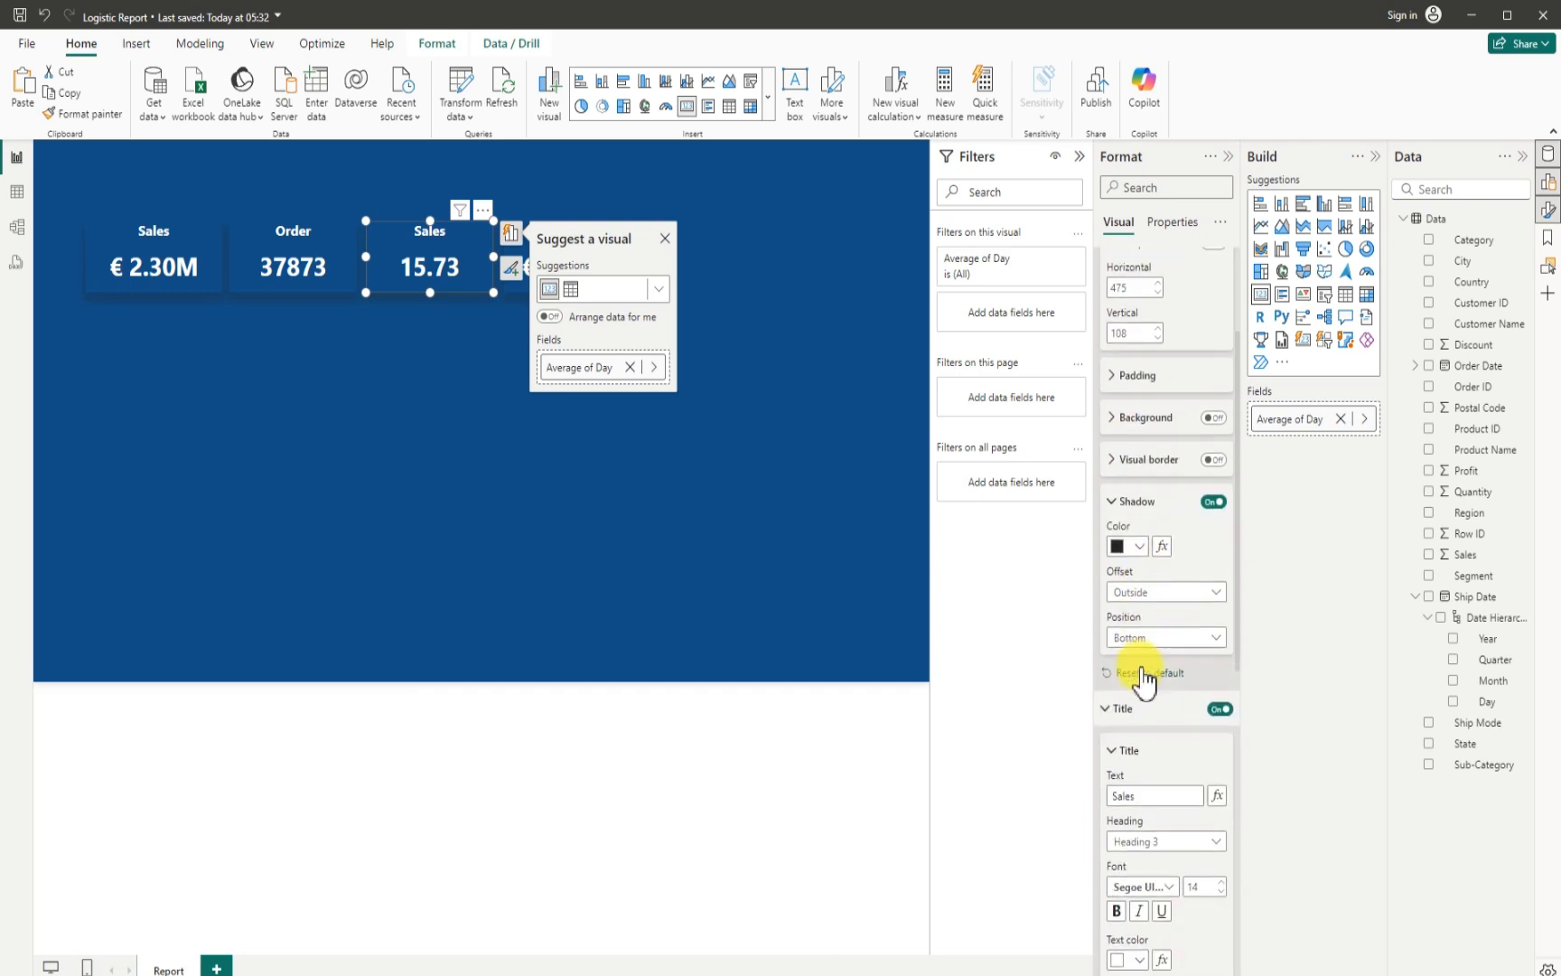
scroll(1144, 680, down, 1)
drag(1137, 714, 1087, 719)
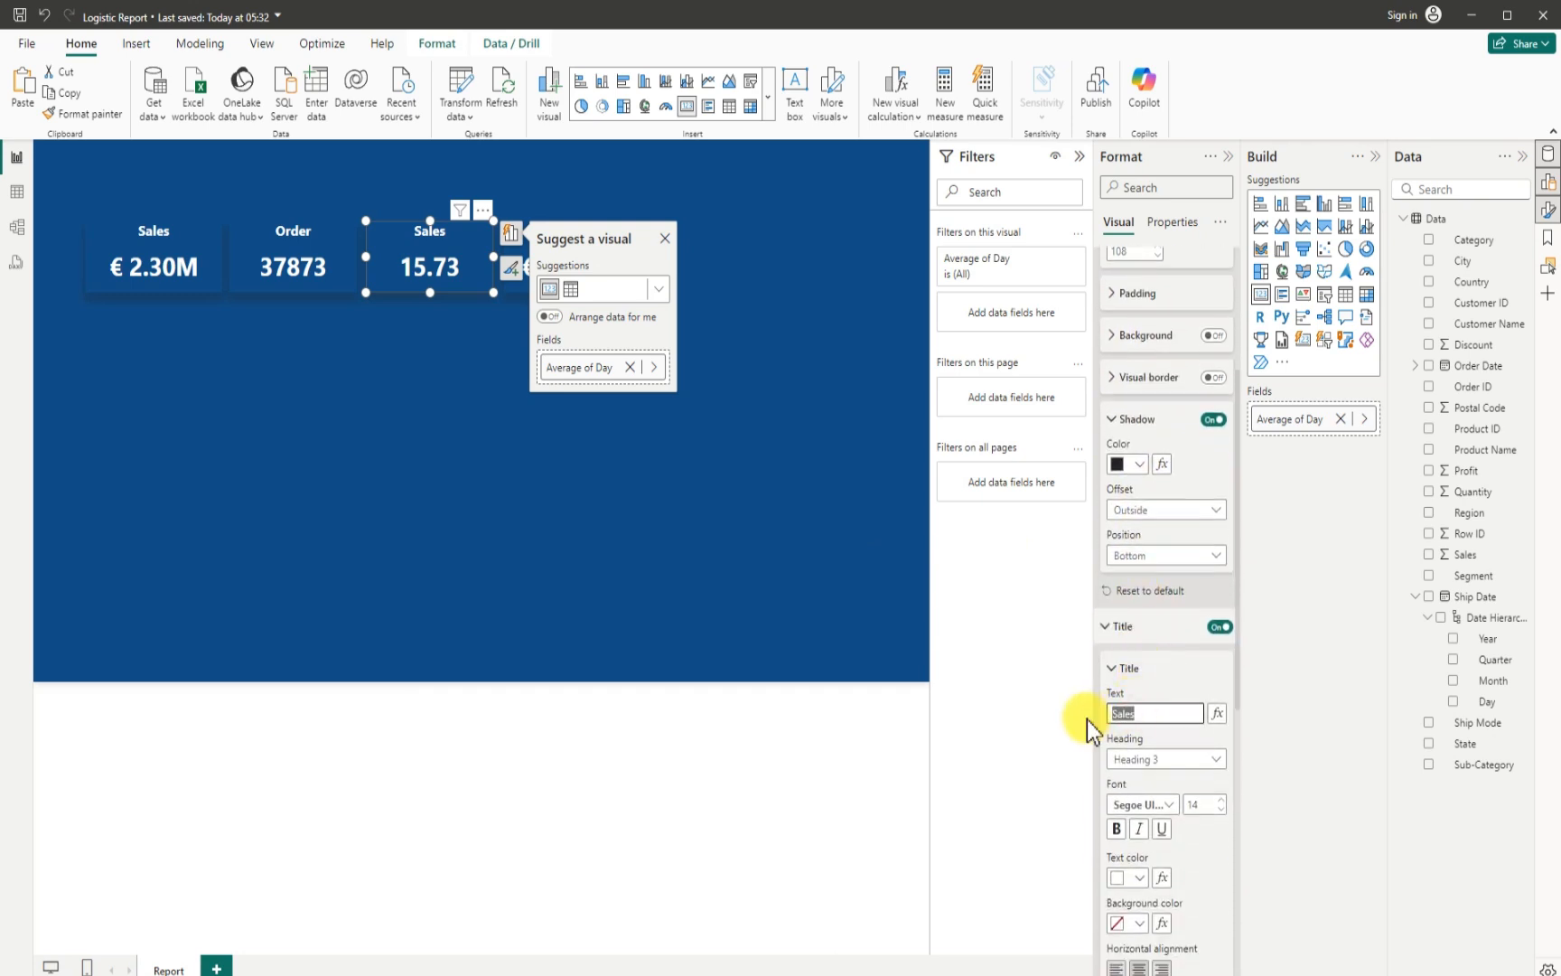
text(Average)
text( D)
key(BackSpace)
key(BackSpace)
key(BackSpace)
key(BackSpace)
key(BackSpace)
text(g Delivery)
text(Days)
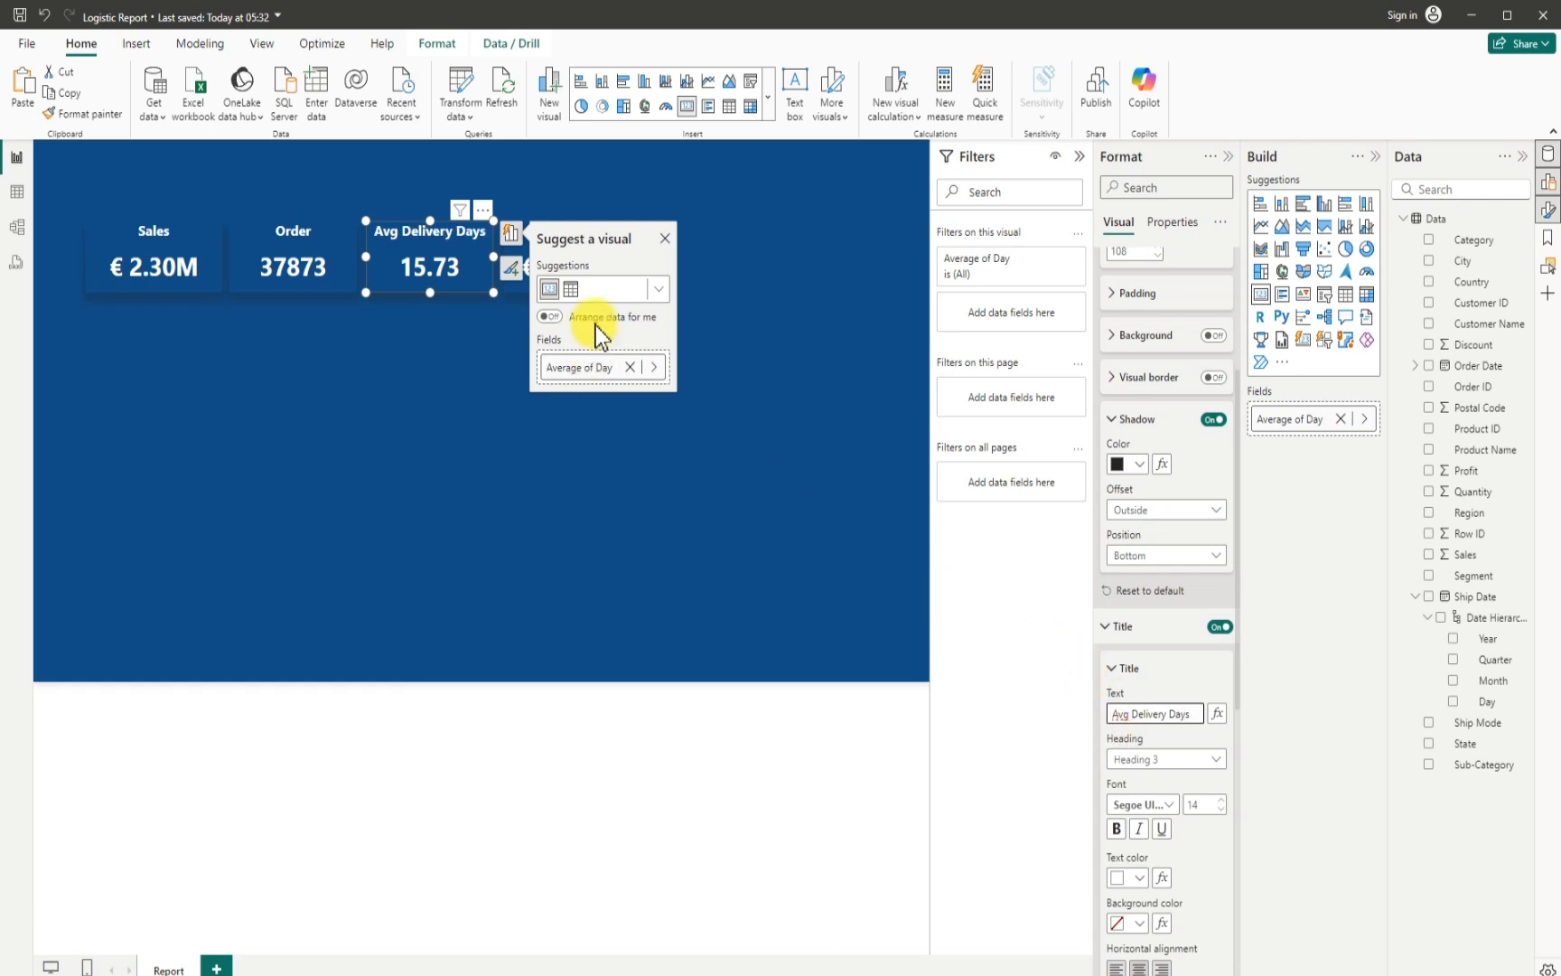
- Replace the Sales field in the fourth card with Profit and change the card's title text to Profit
click(781, 303)
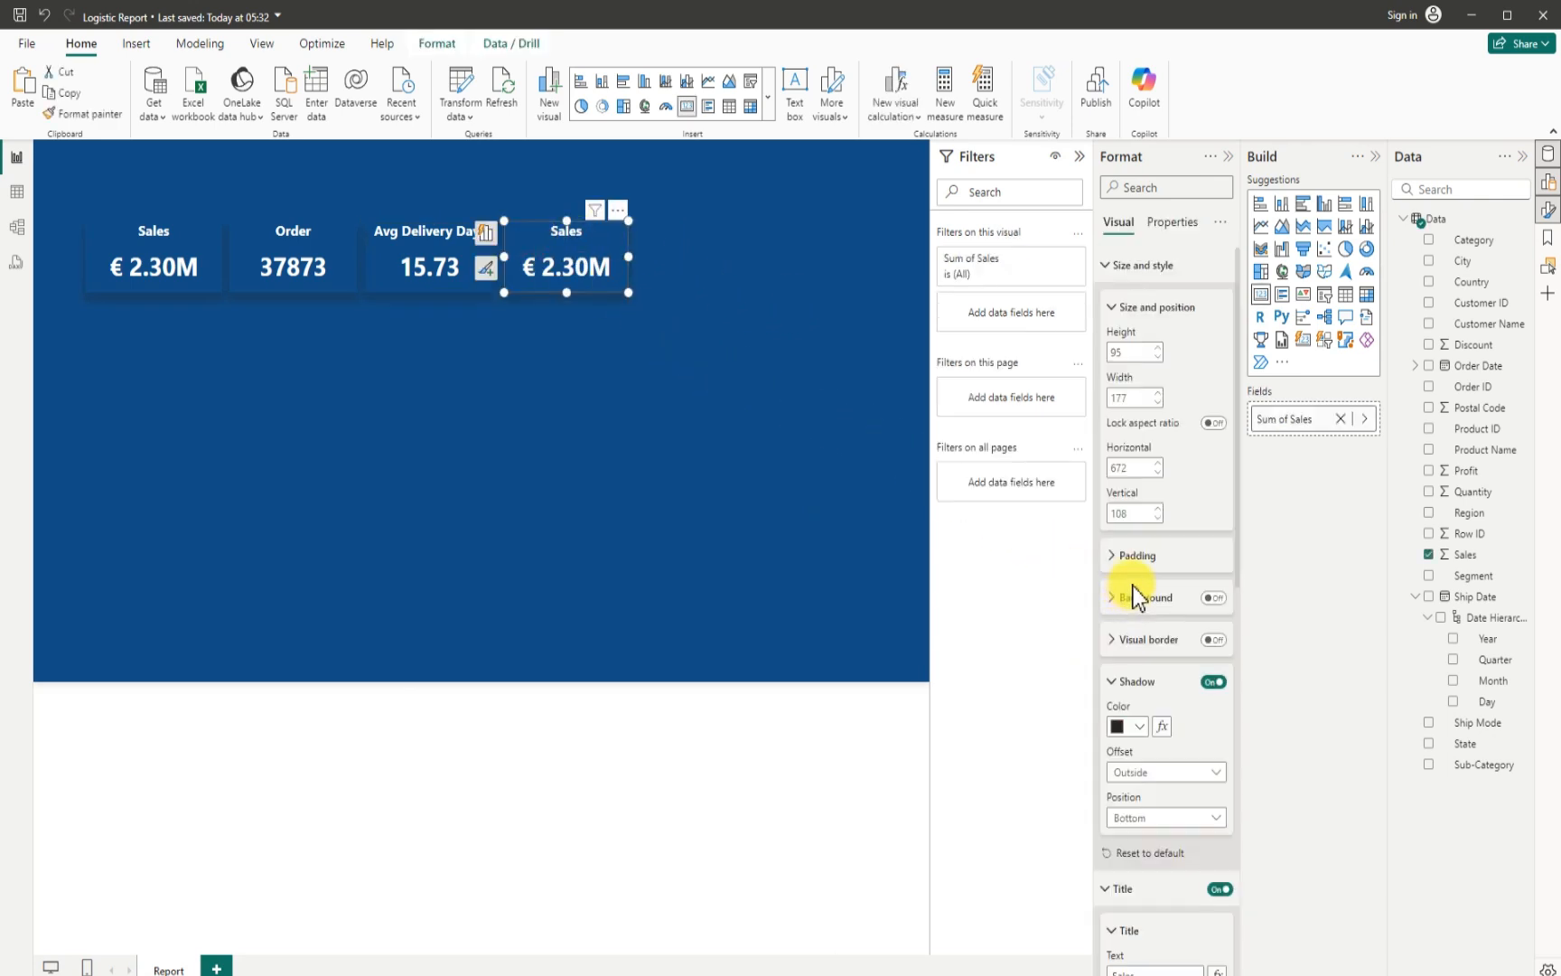
click(1429, 555)
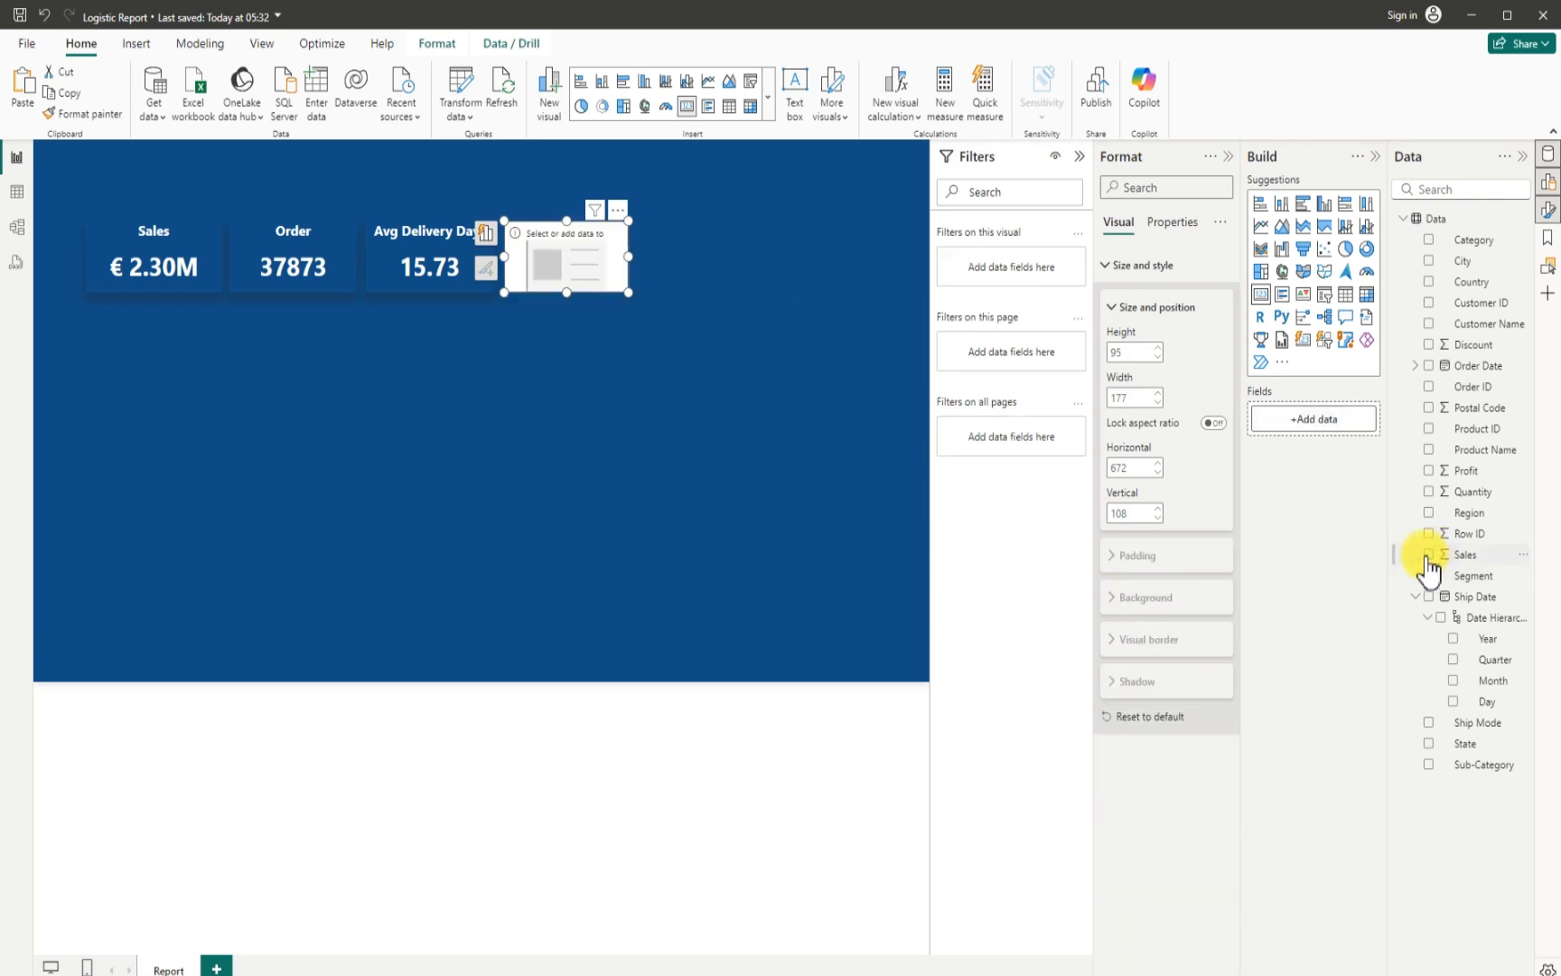
click(1429, 470)
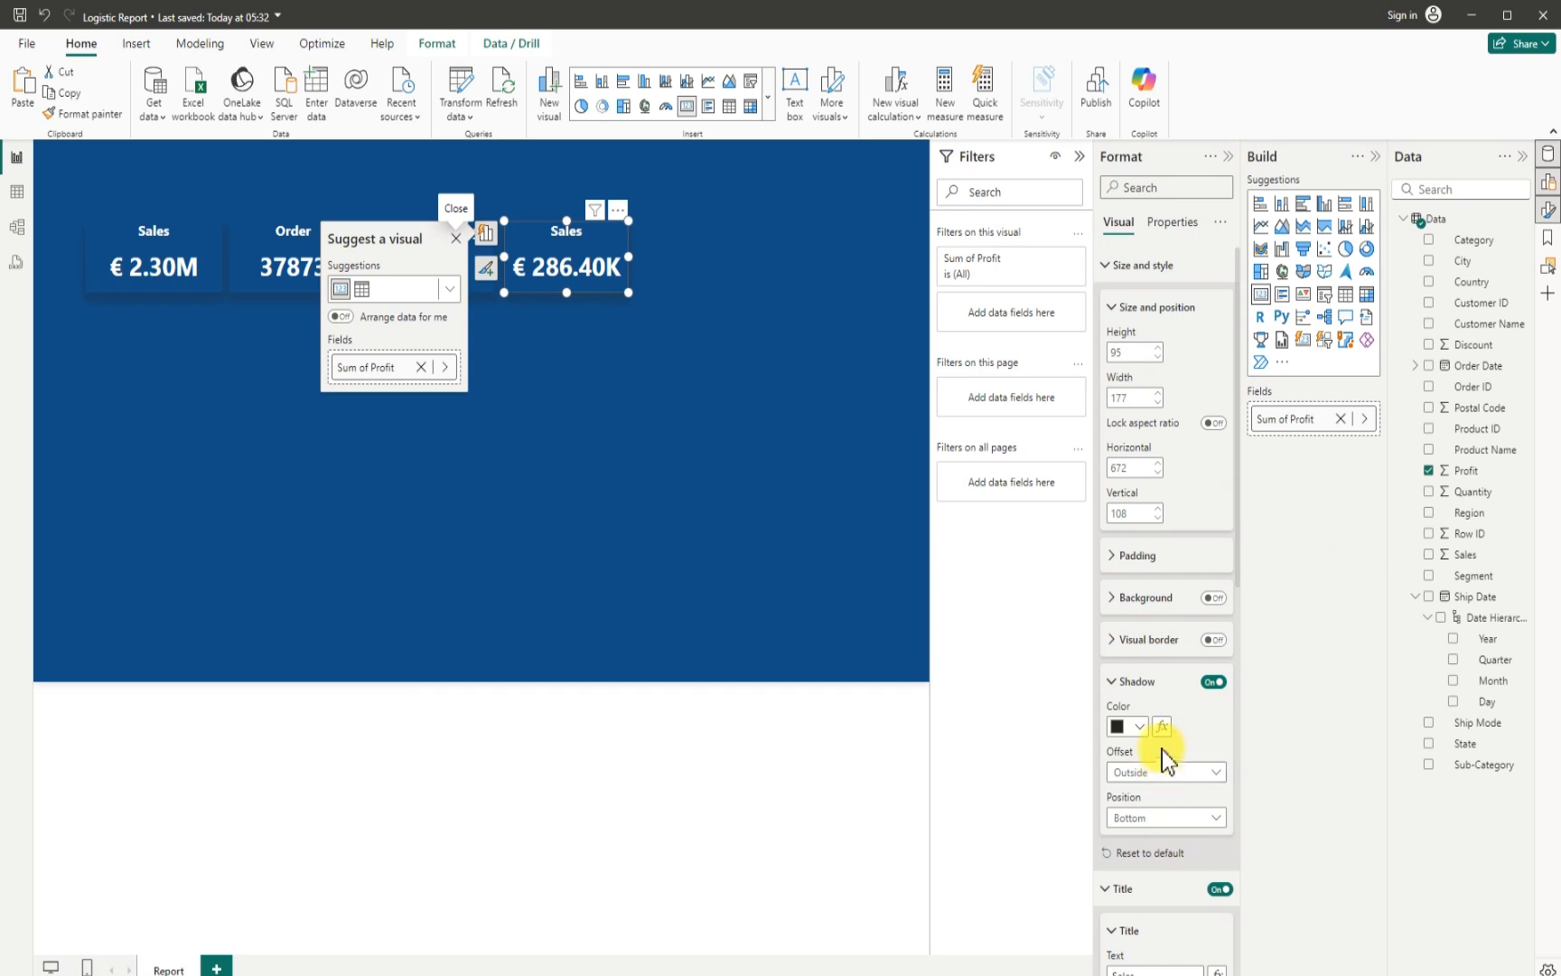
scroll(1155, 745, down, 2)
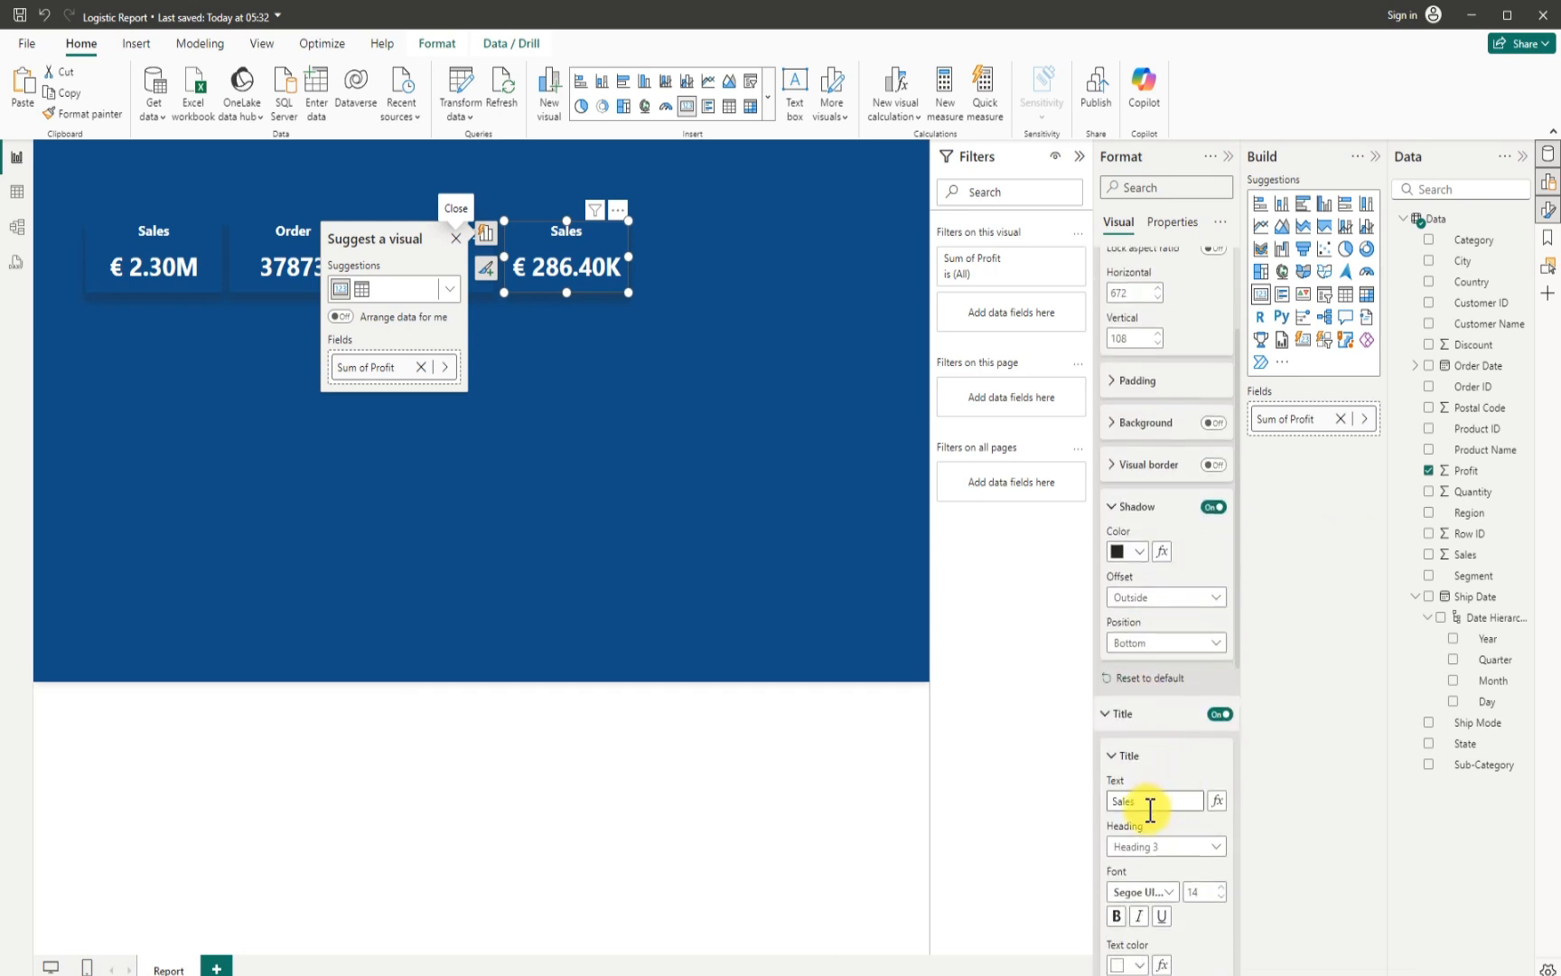
drag(1151, 807, 1053, 805)
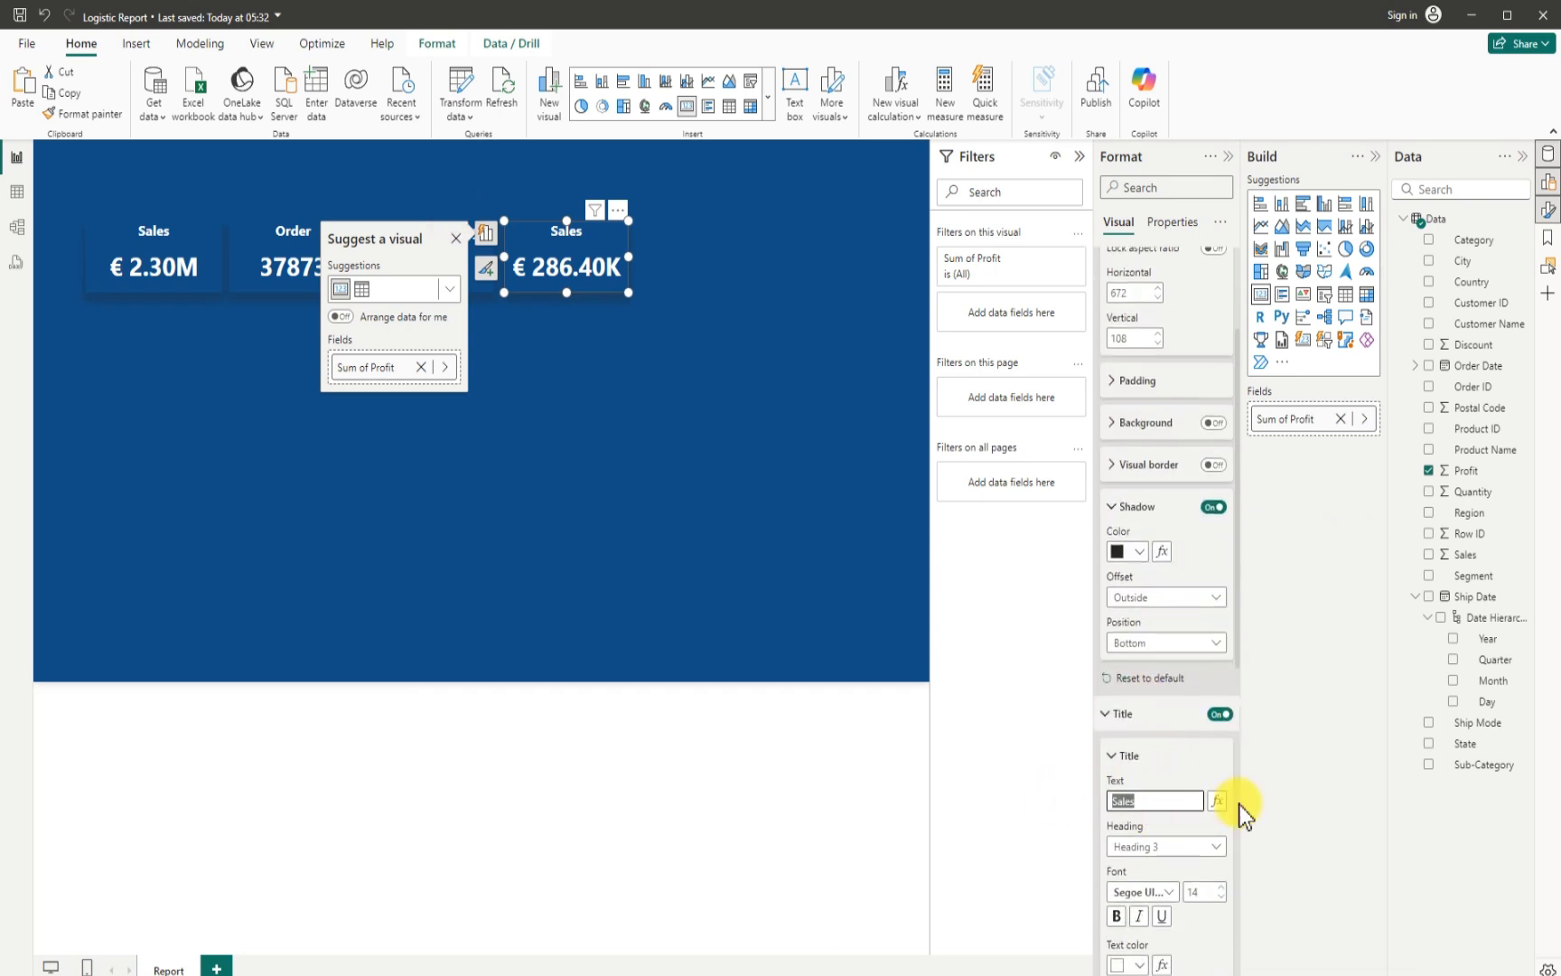
text(Profit)
click(280, 347)
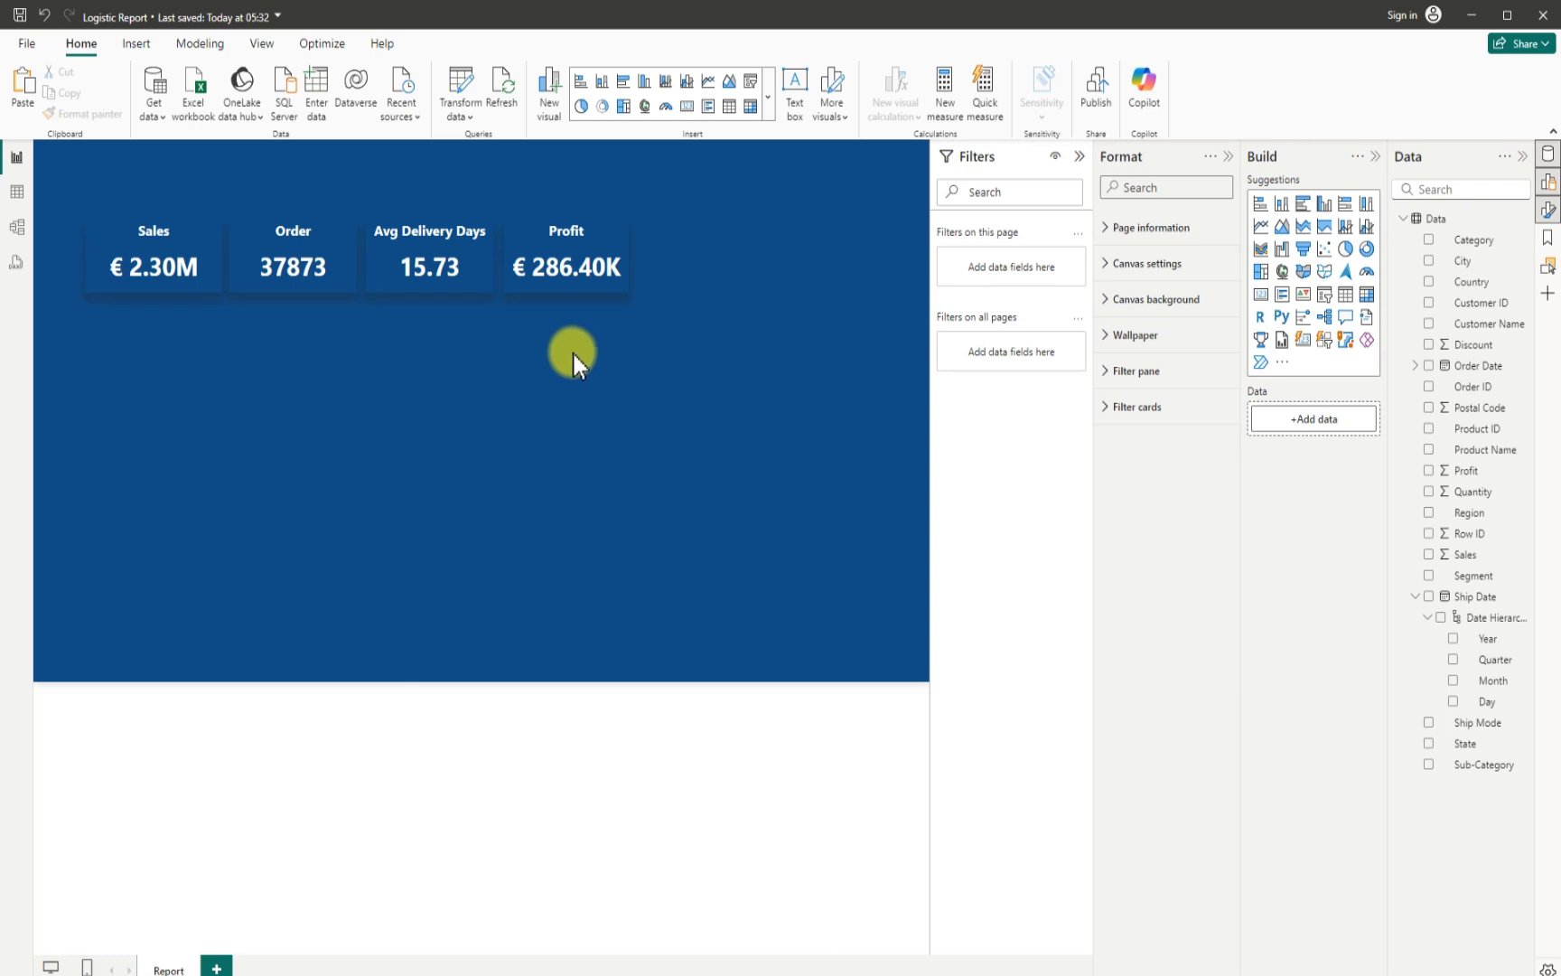
- Insert a pie chart below the cards, about 328 wide and 214 high, at about horizontal 74, vertical 221
click(1346, 249)
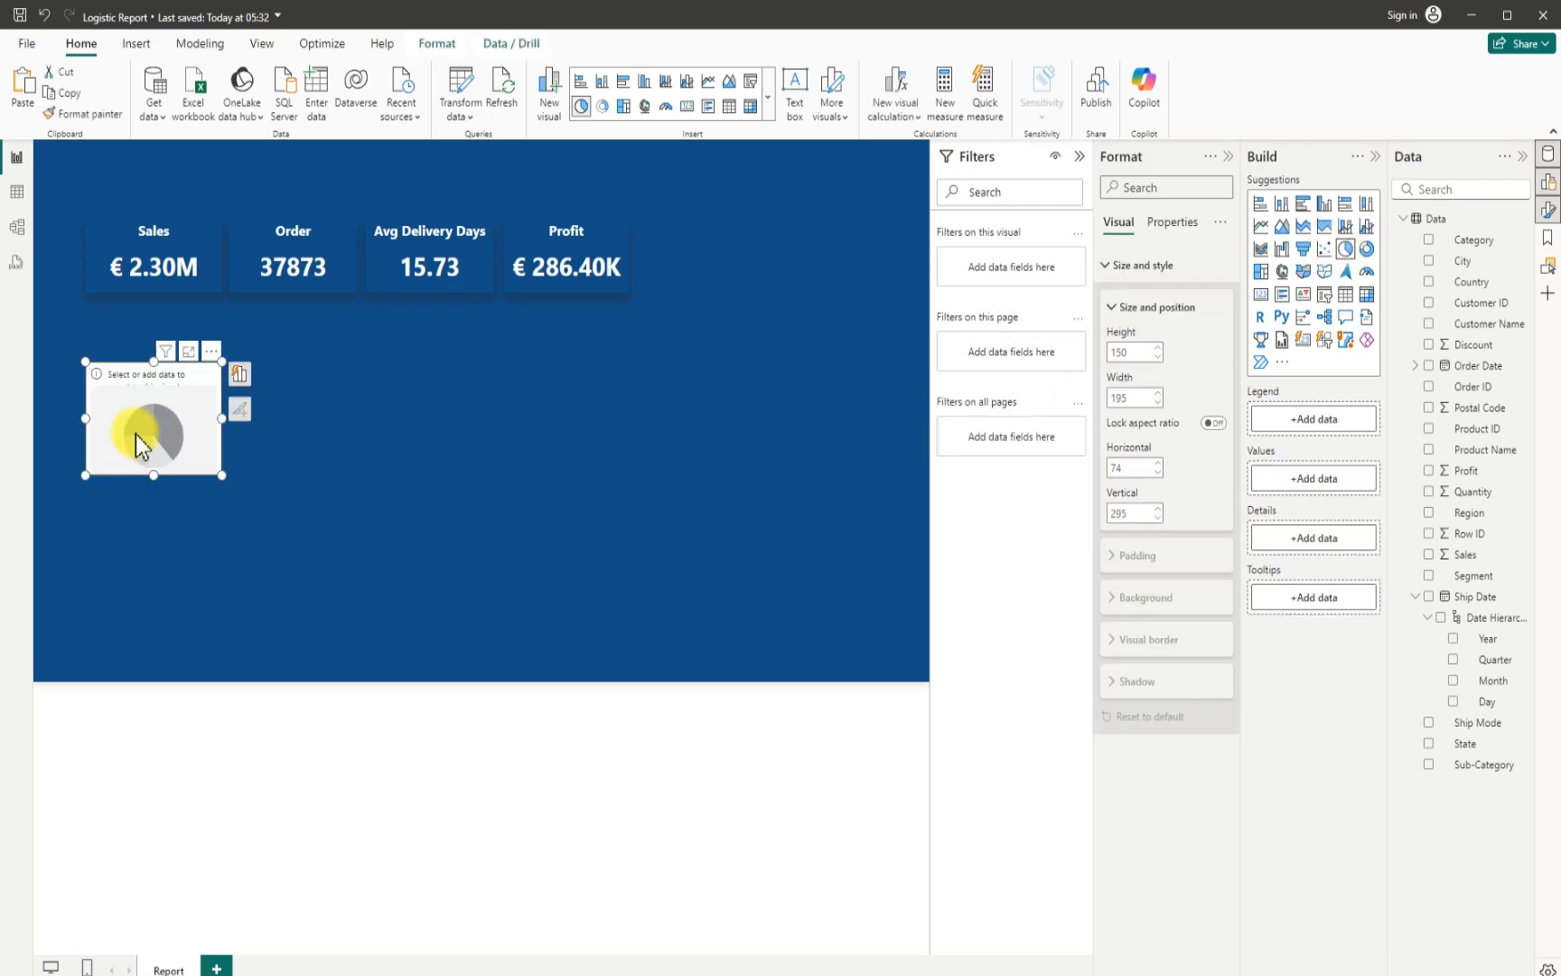
drag(153, 474, 156, 523)
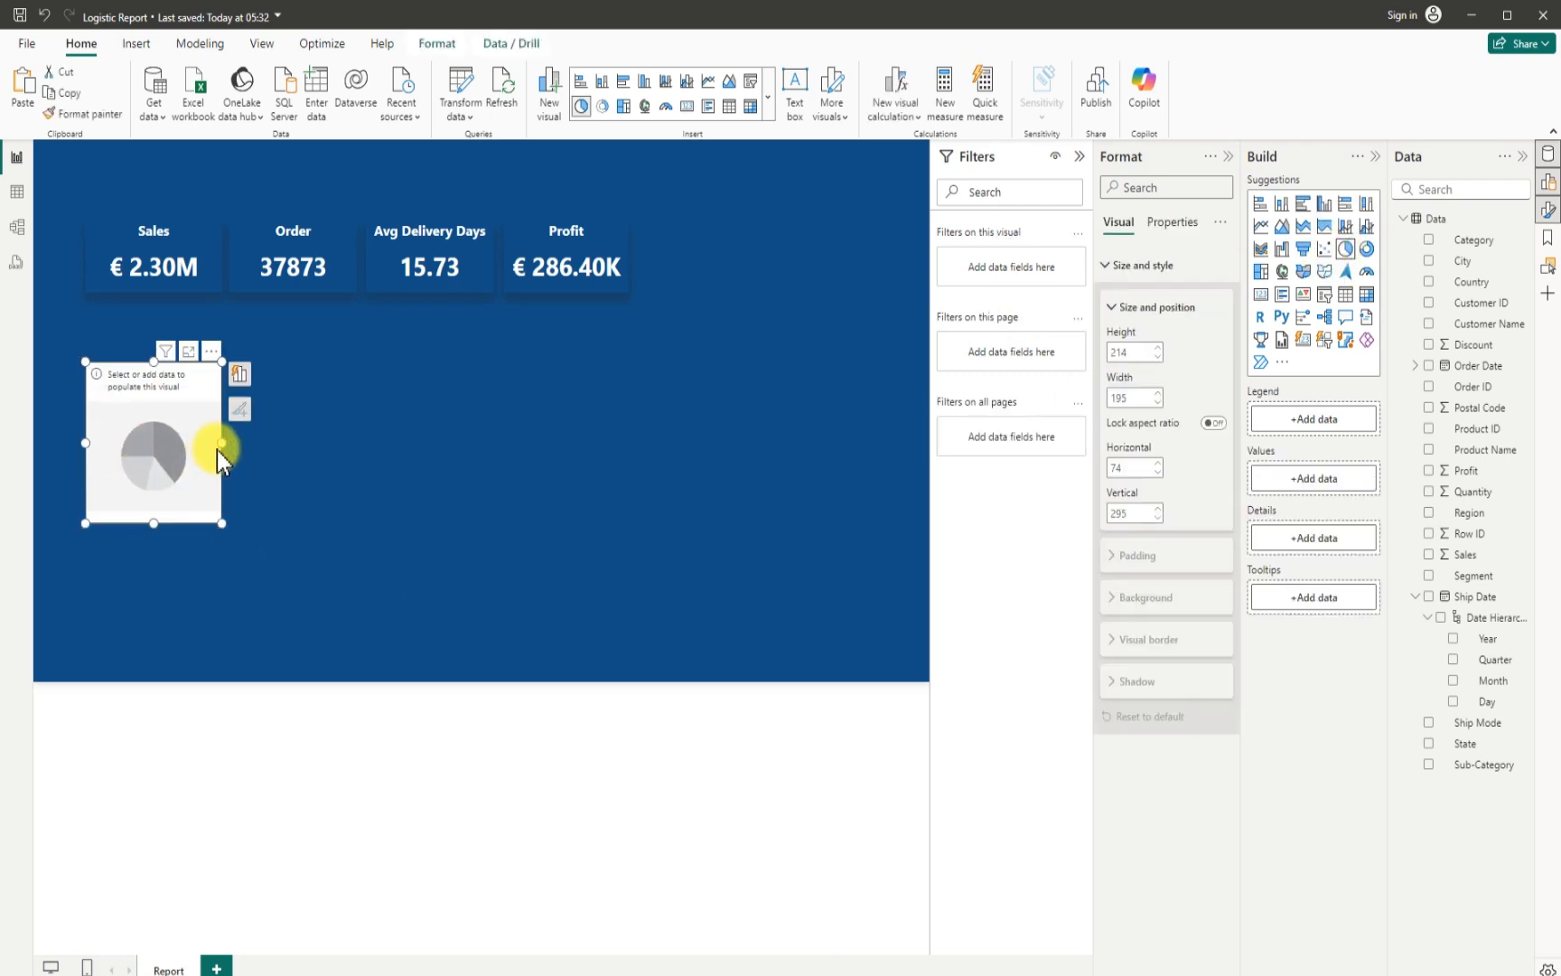
drag(221, 443, 303, 464)
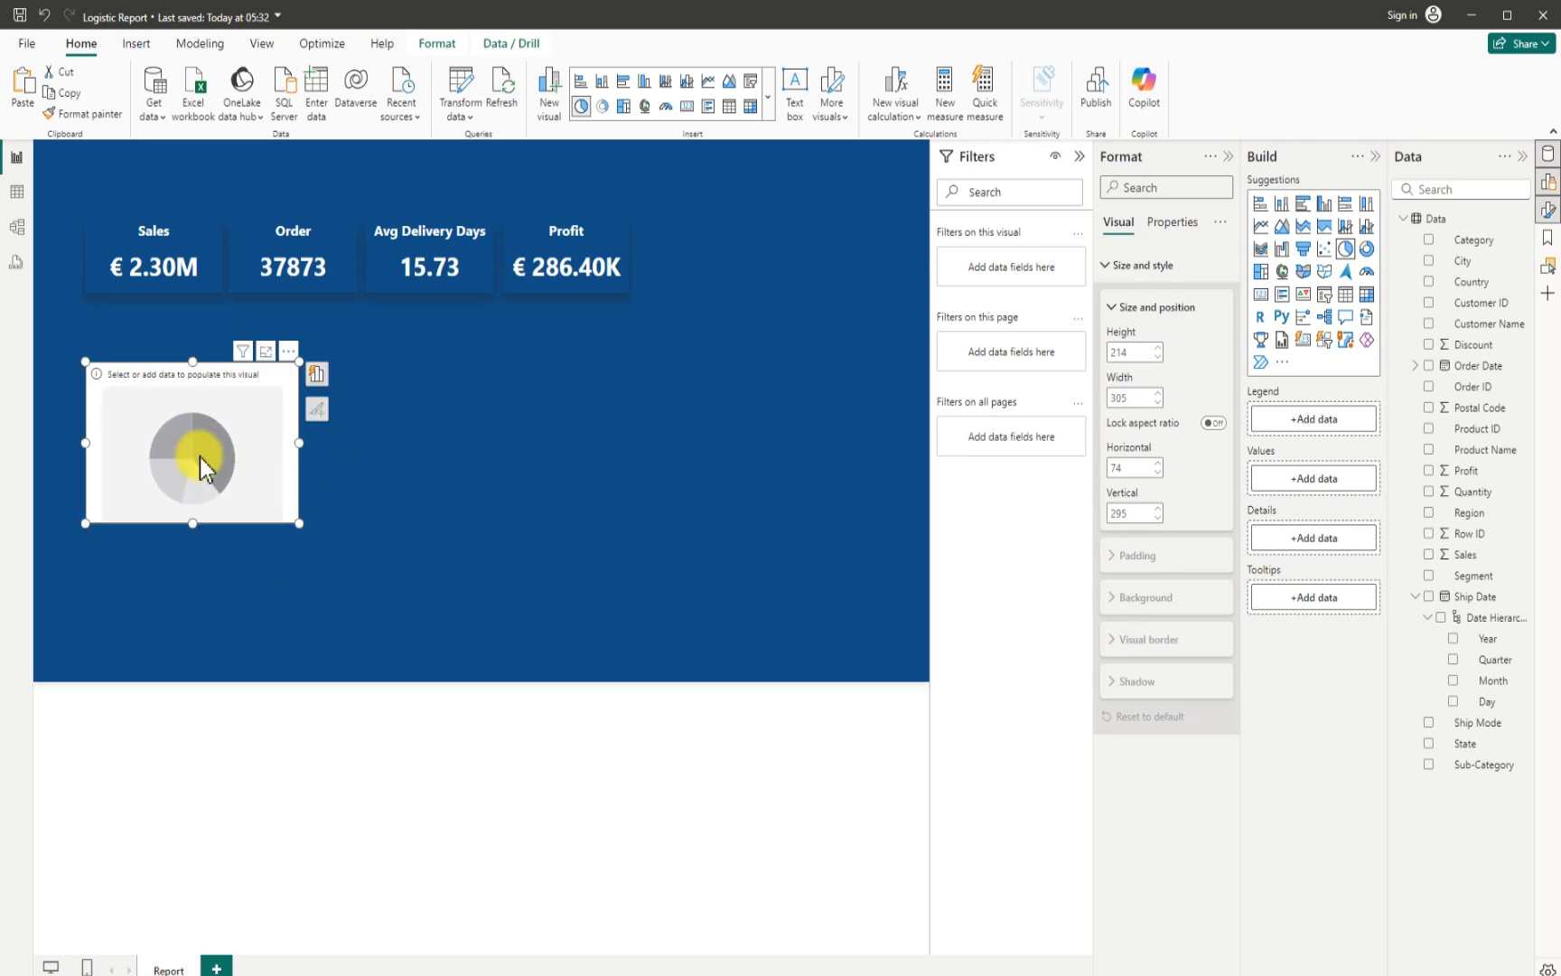
drag(176, 457, 183, 409)
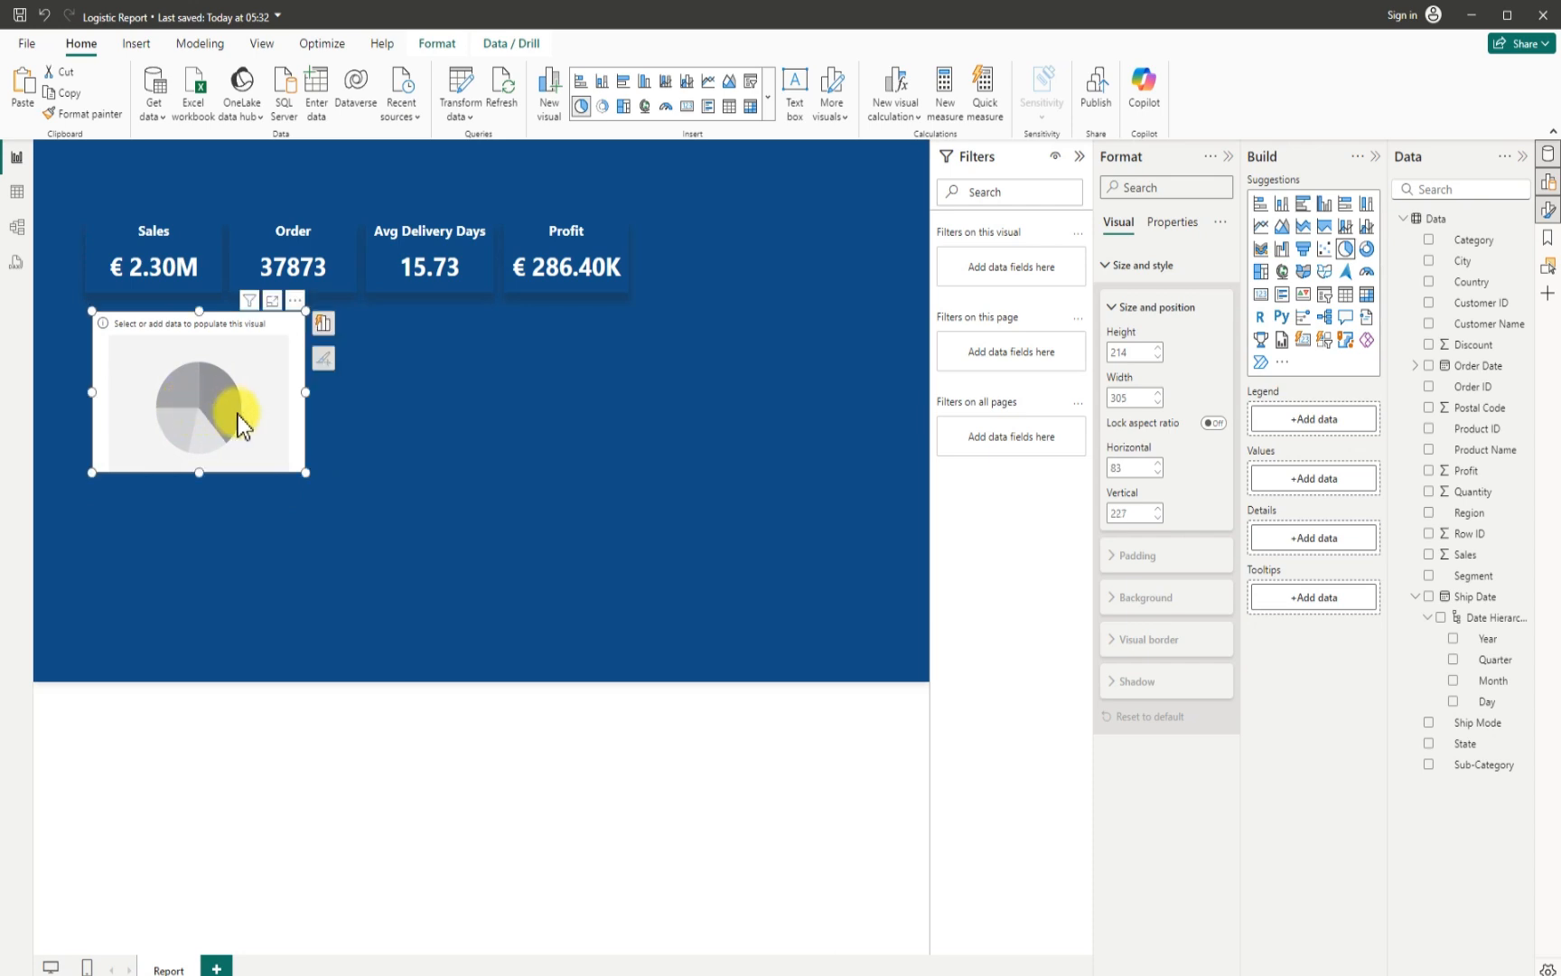
drag(310, 392, 327, 394)
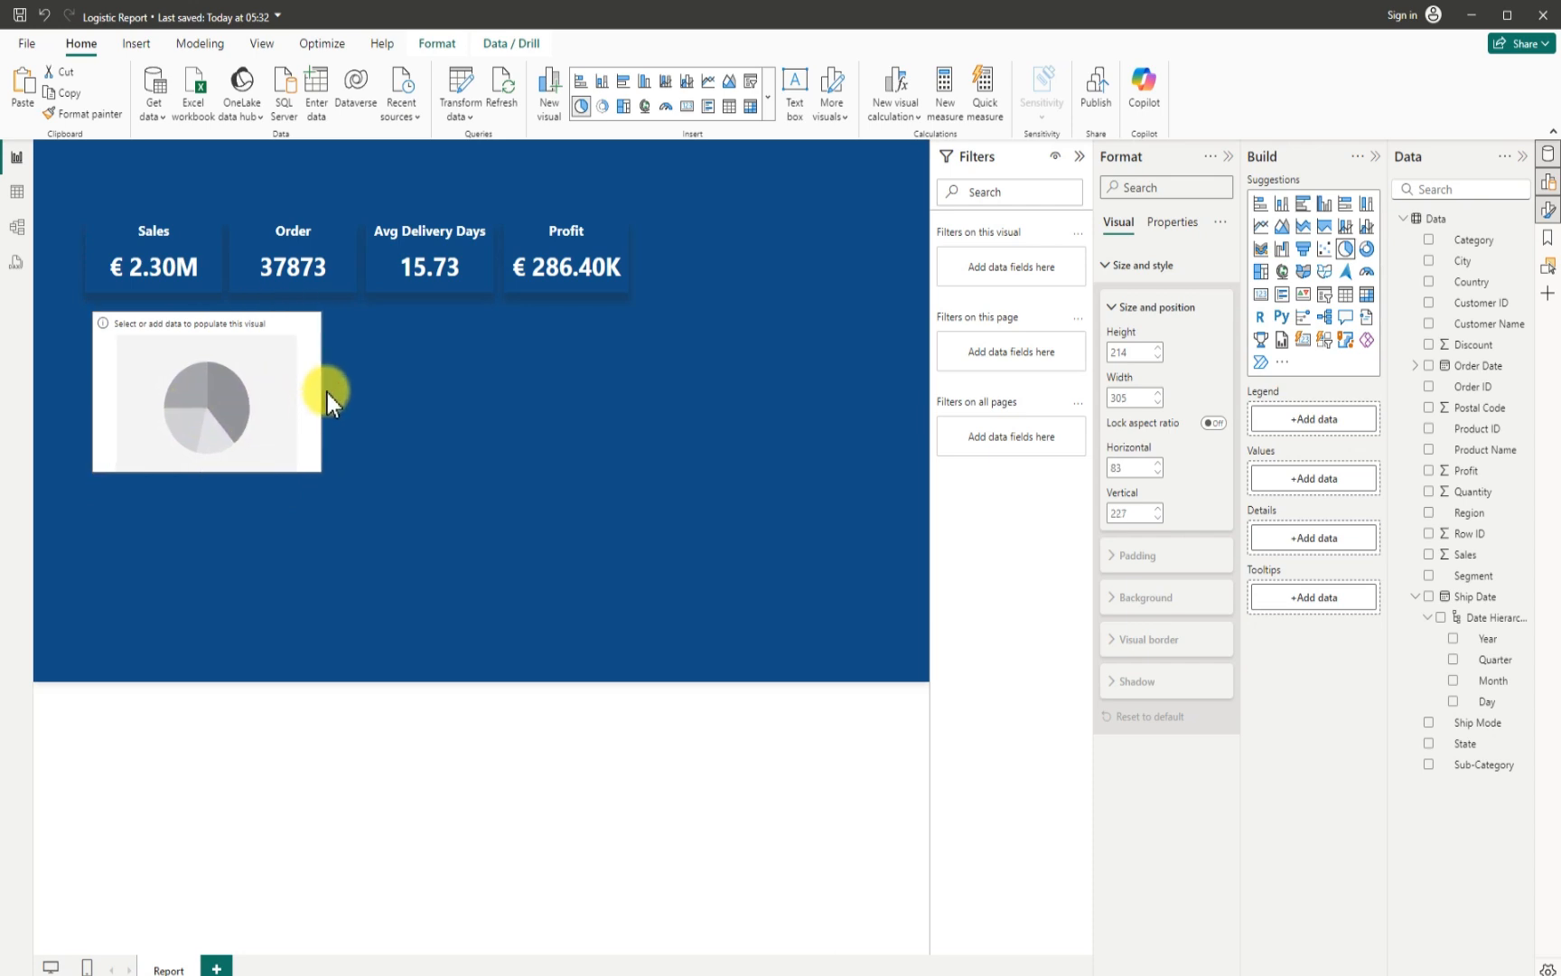
drag(194, 397, 189, 394)
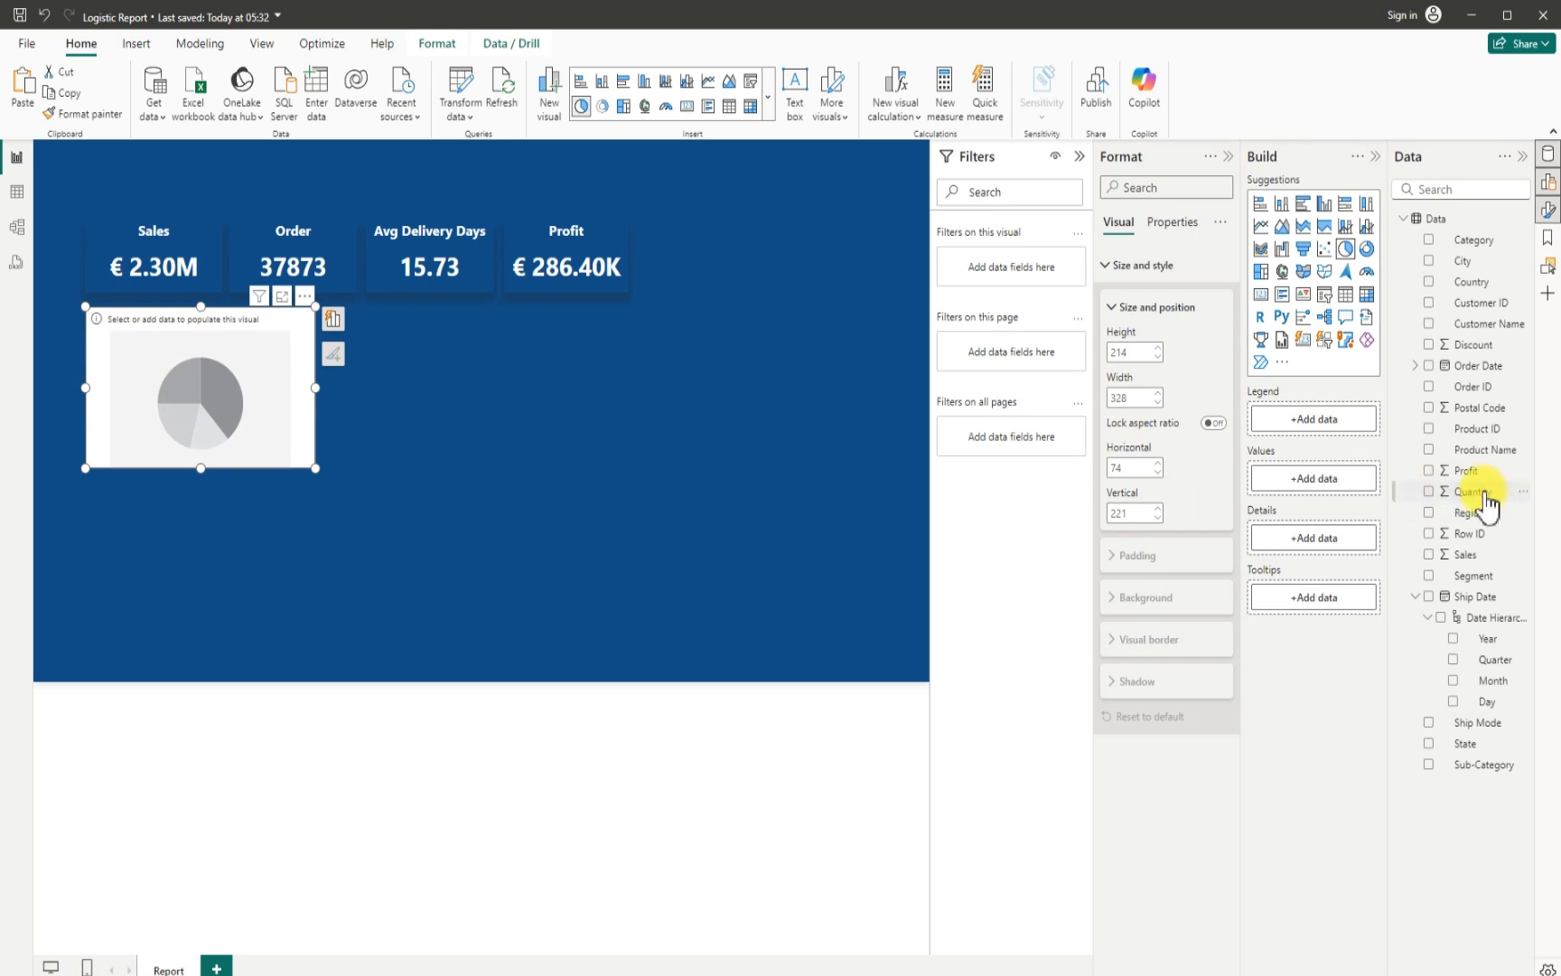
- Plot Profit by Segment in the pie chart and enlarge the chart to about 349 wide and 243 high
click(1430, 473)
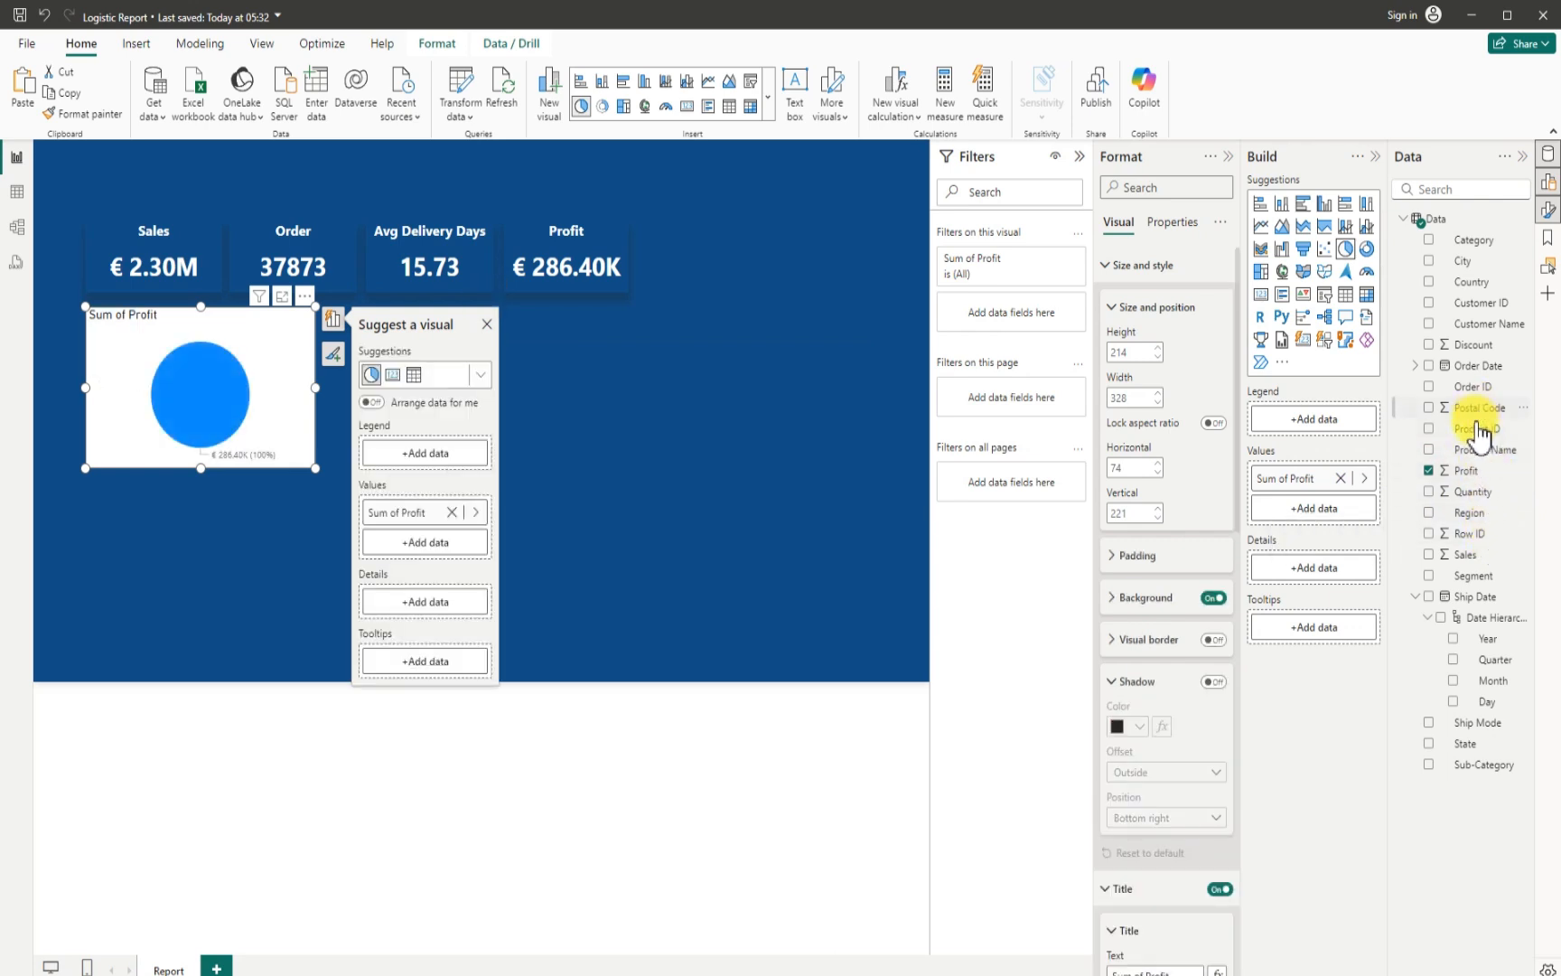
click(1429, 576)
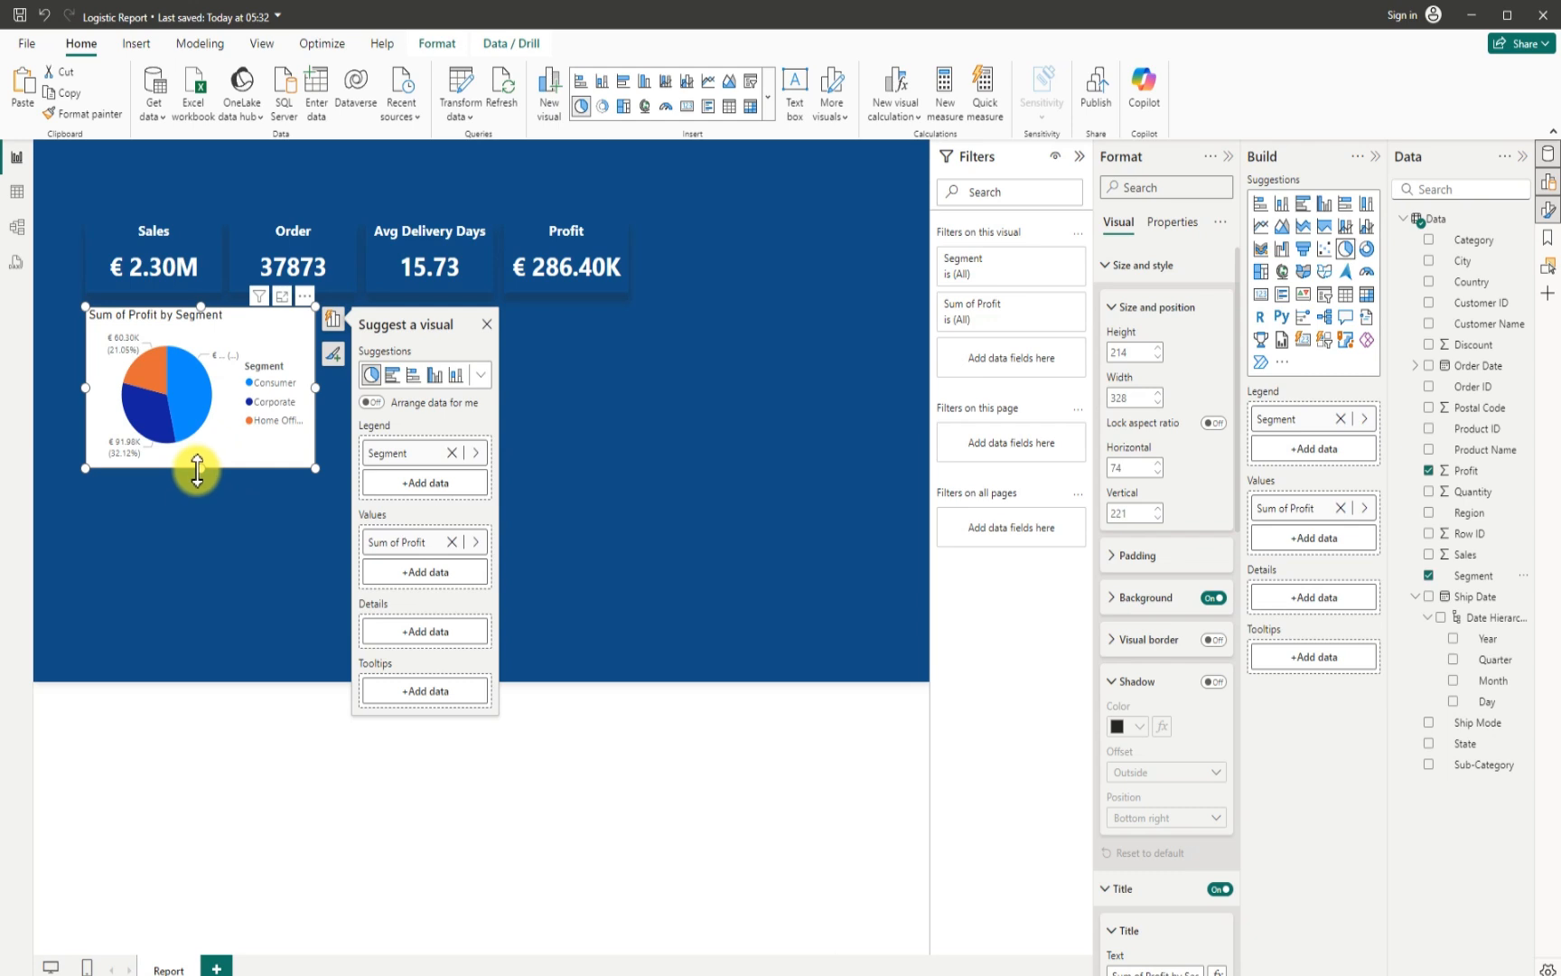
drag(200, 468, 201, 490)
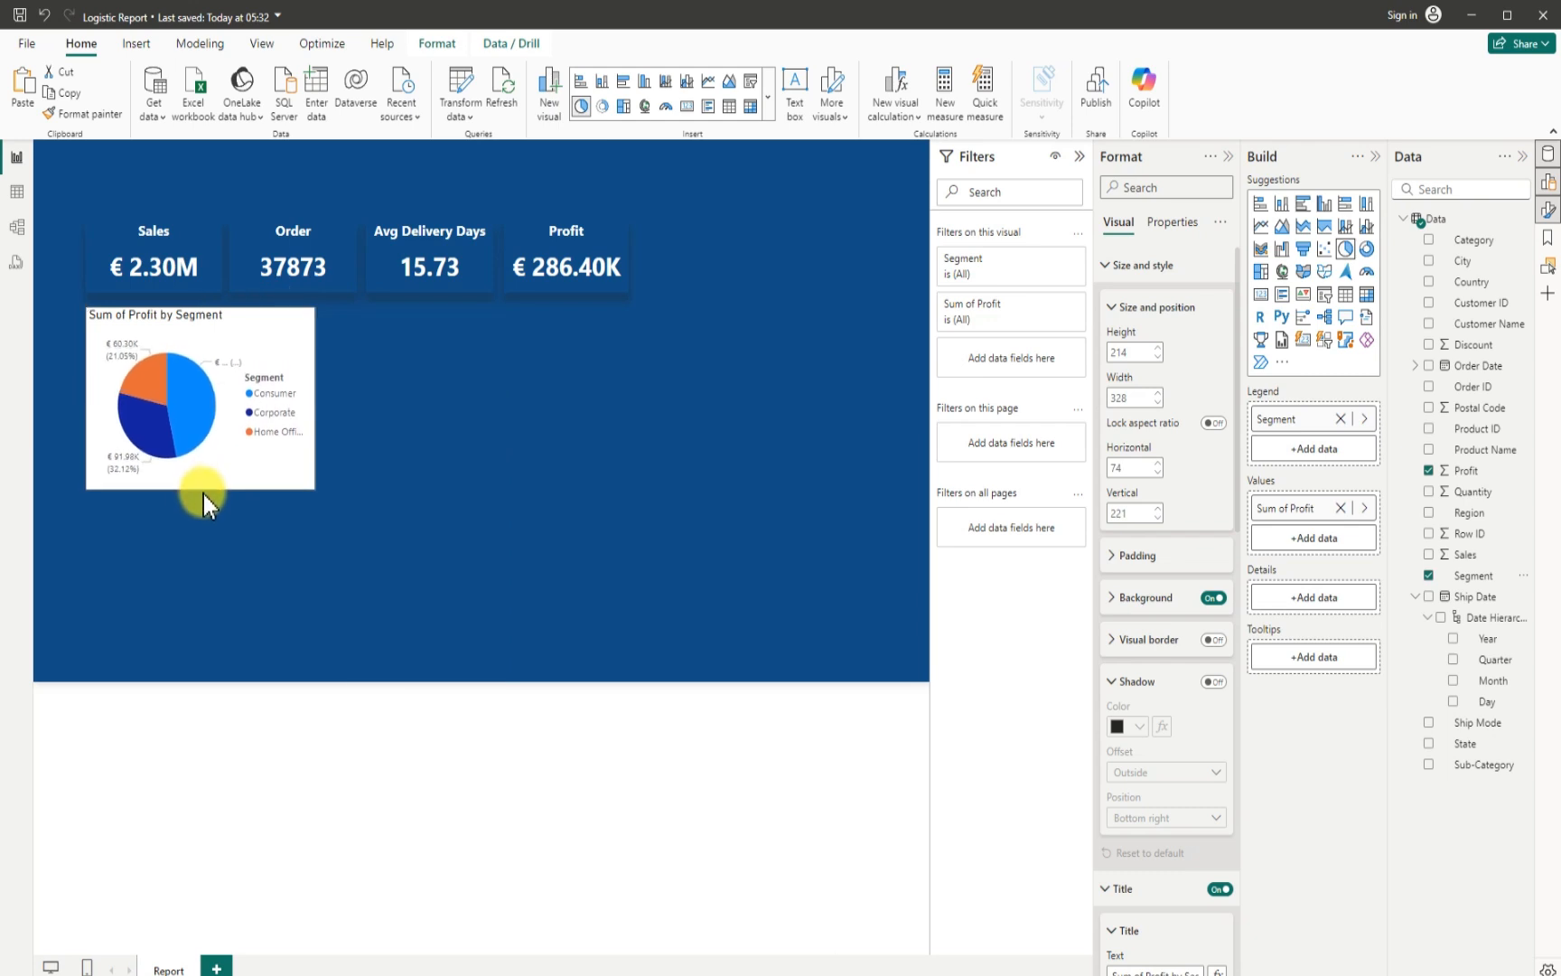
drag(321, 399, 330, 403)
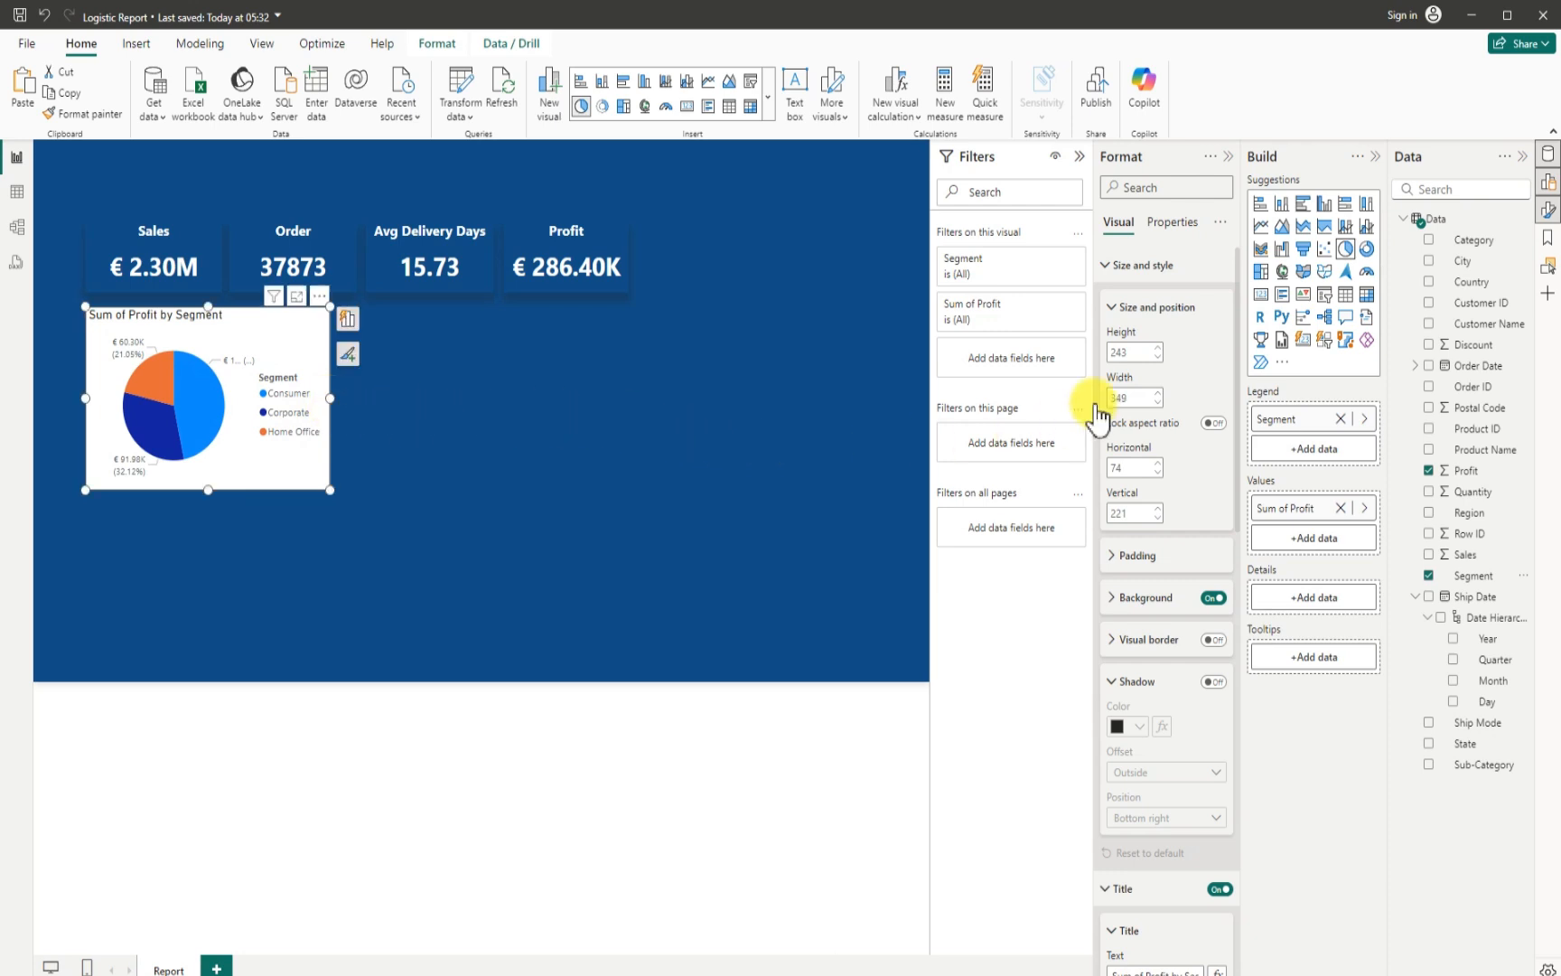
- Turn off the pie chart's background and turn on its shadow with the position set to Bottom
click(1213, 599)
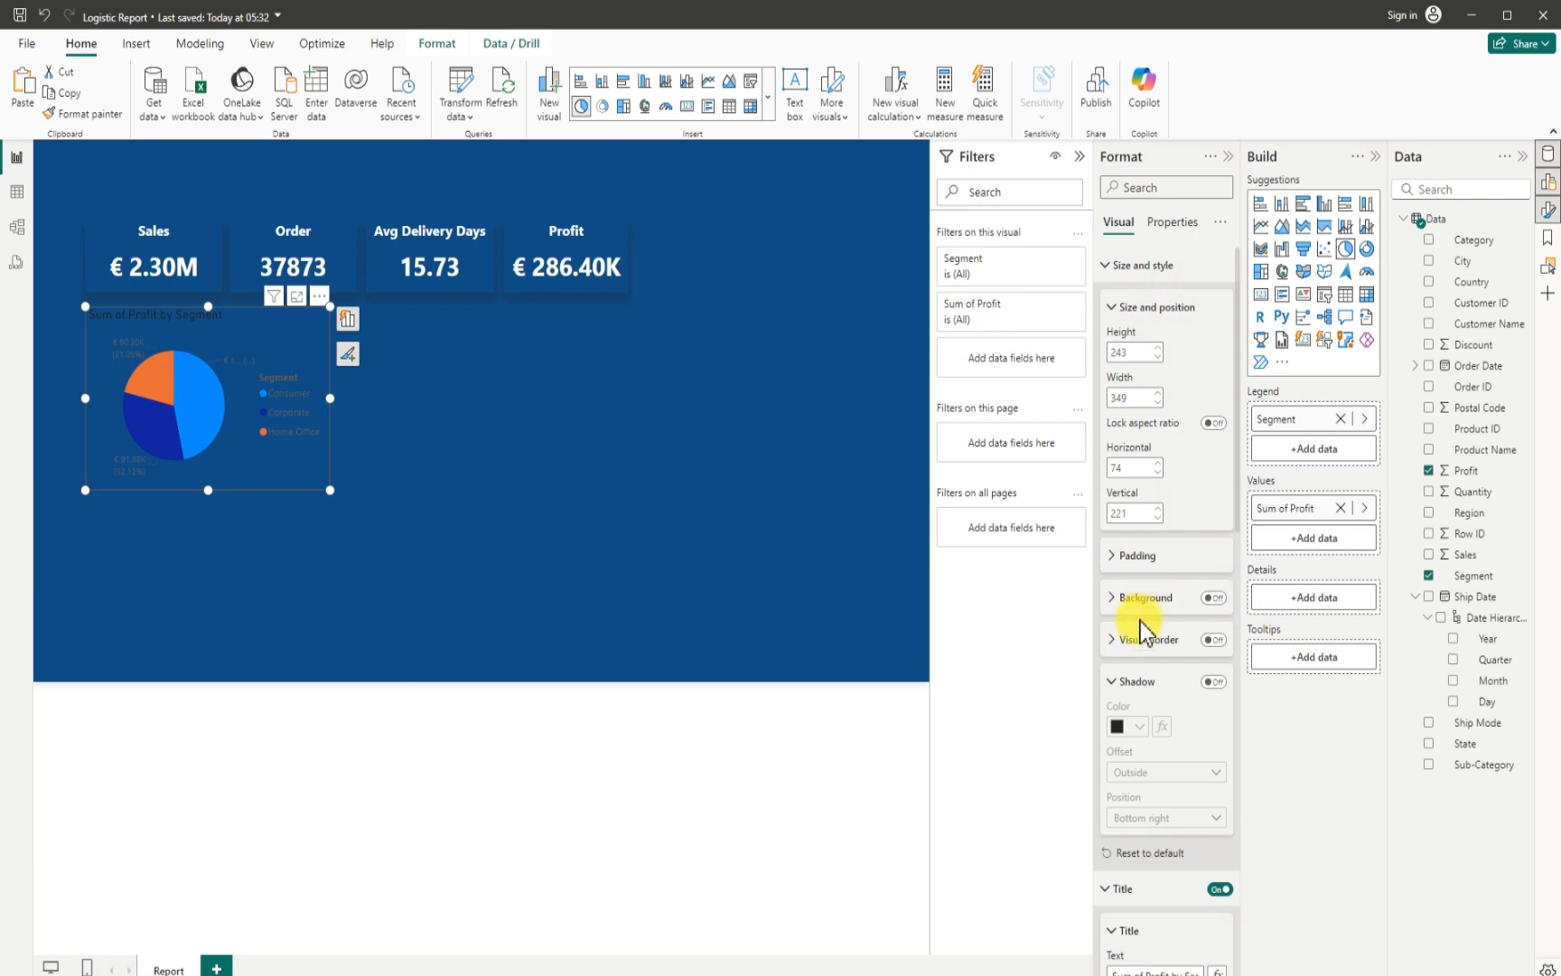
click(1211, 686)
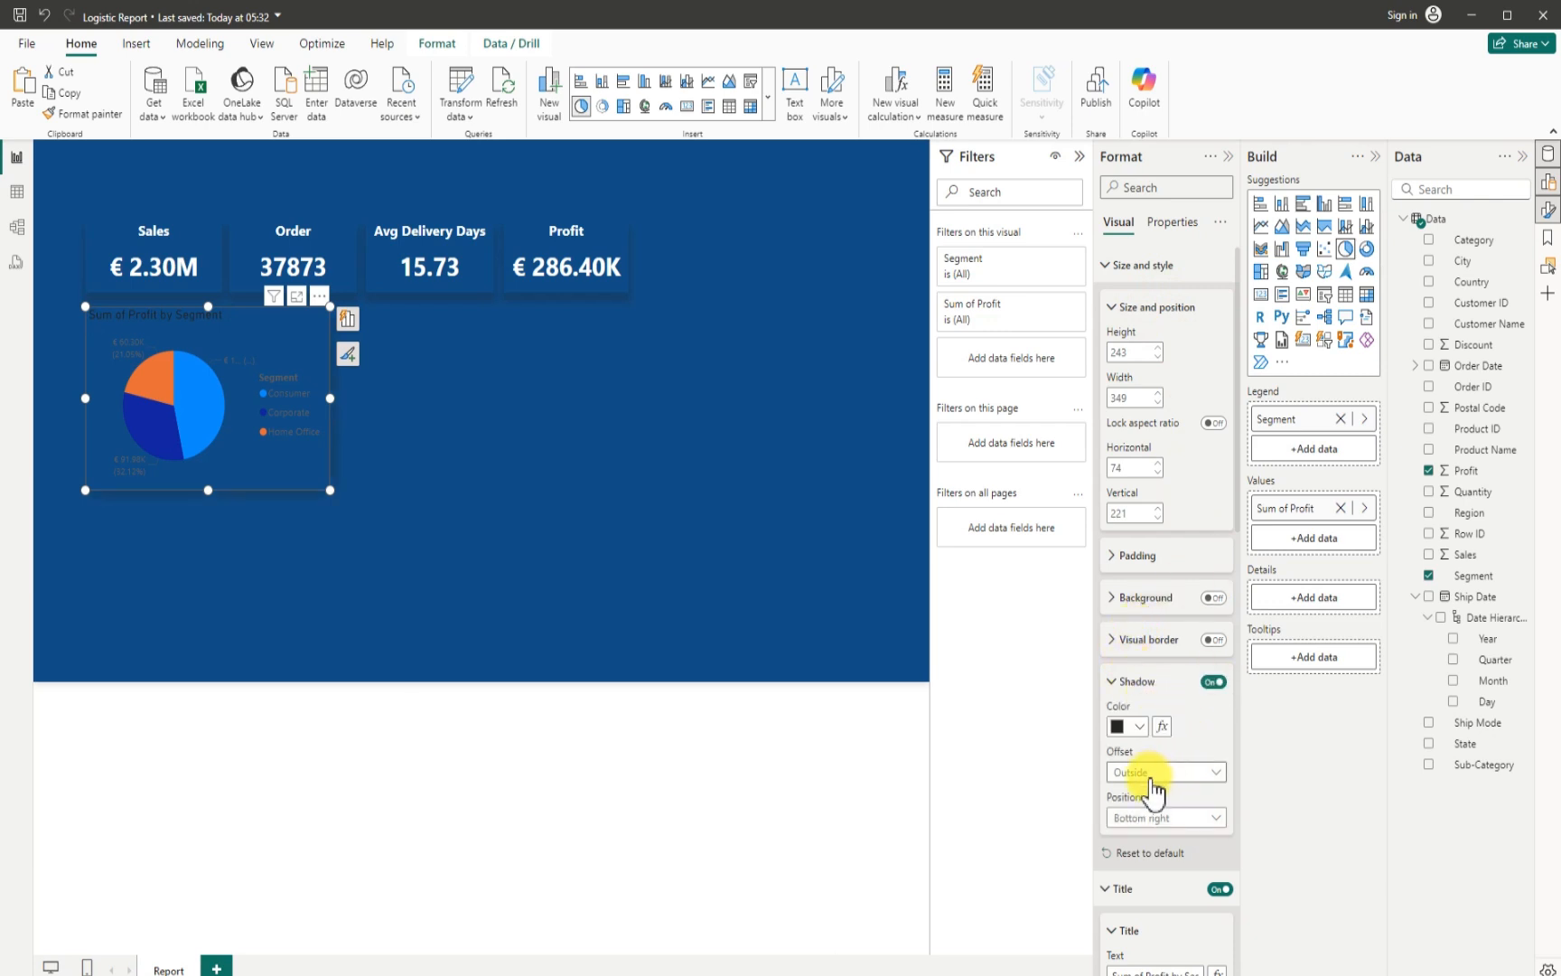
click(1152, 818)
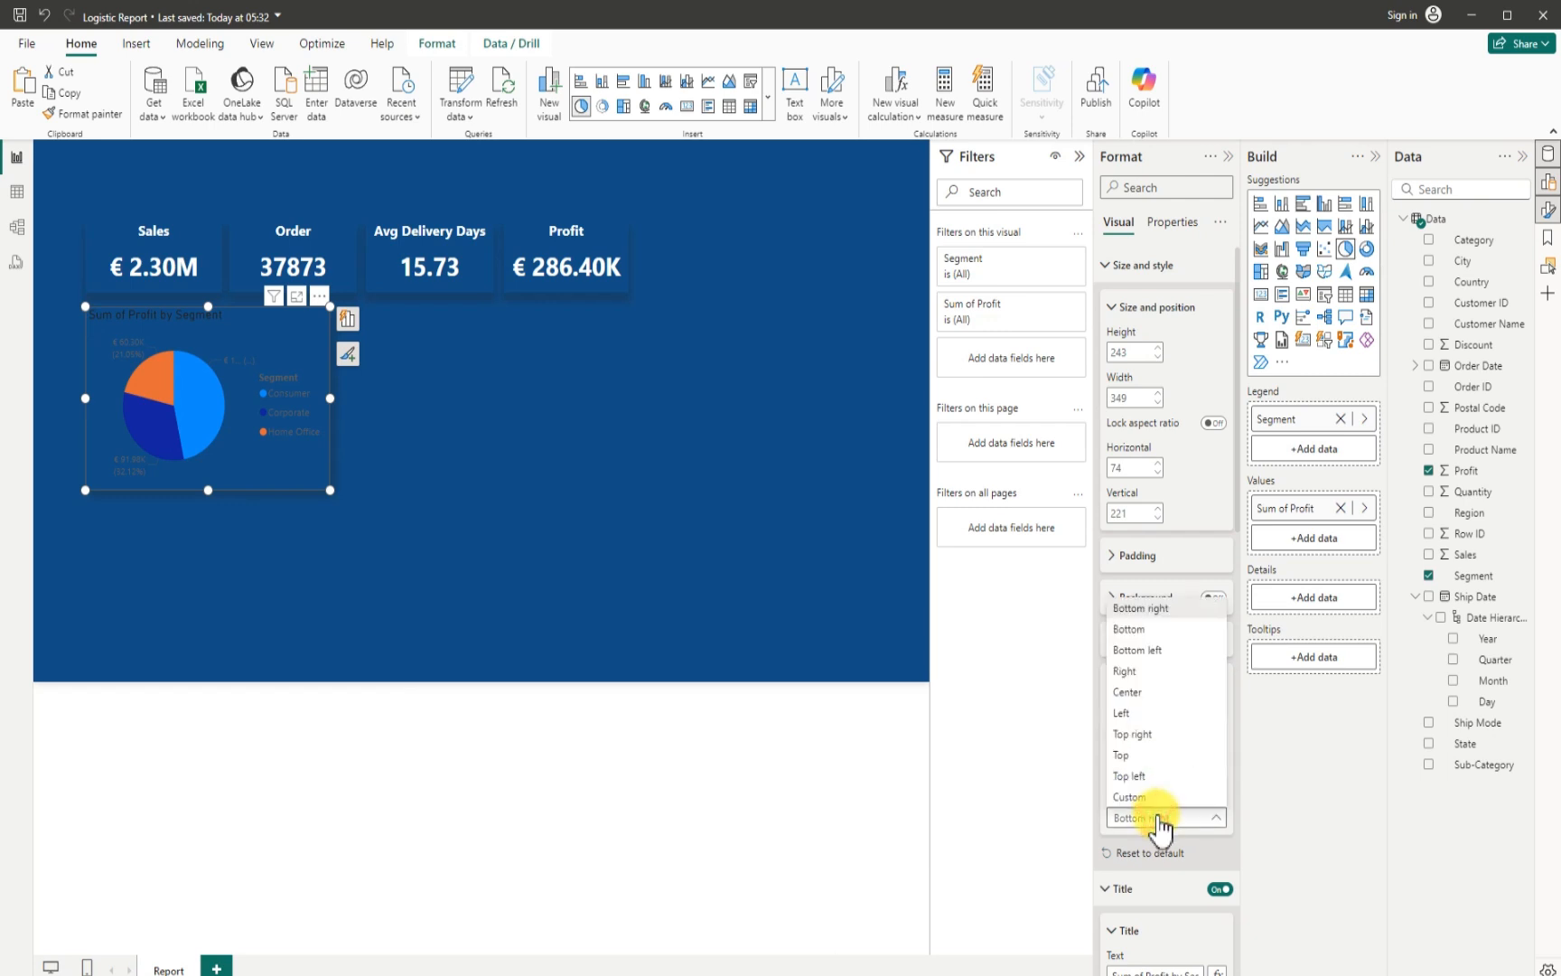
click(1136, 606)
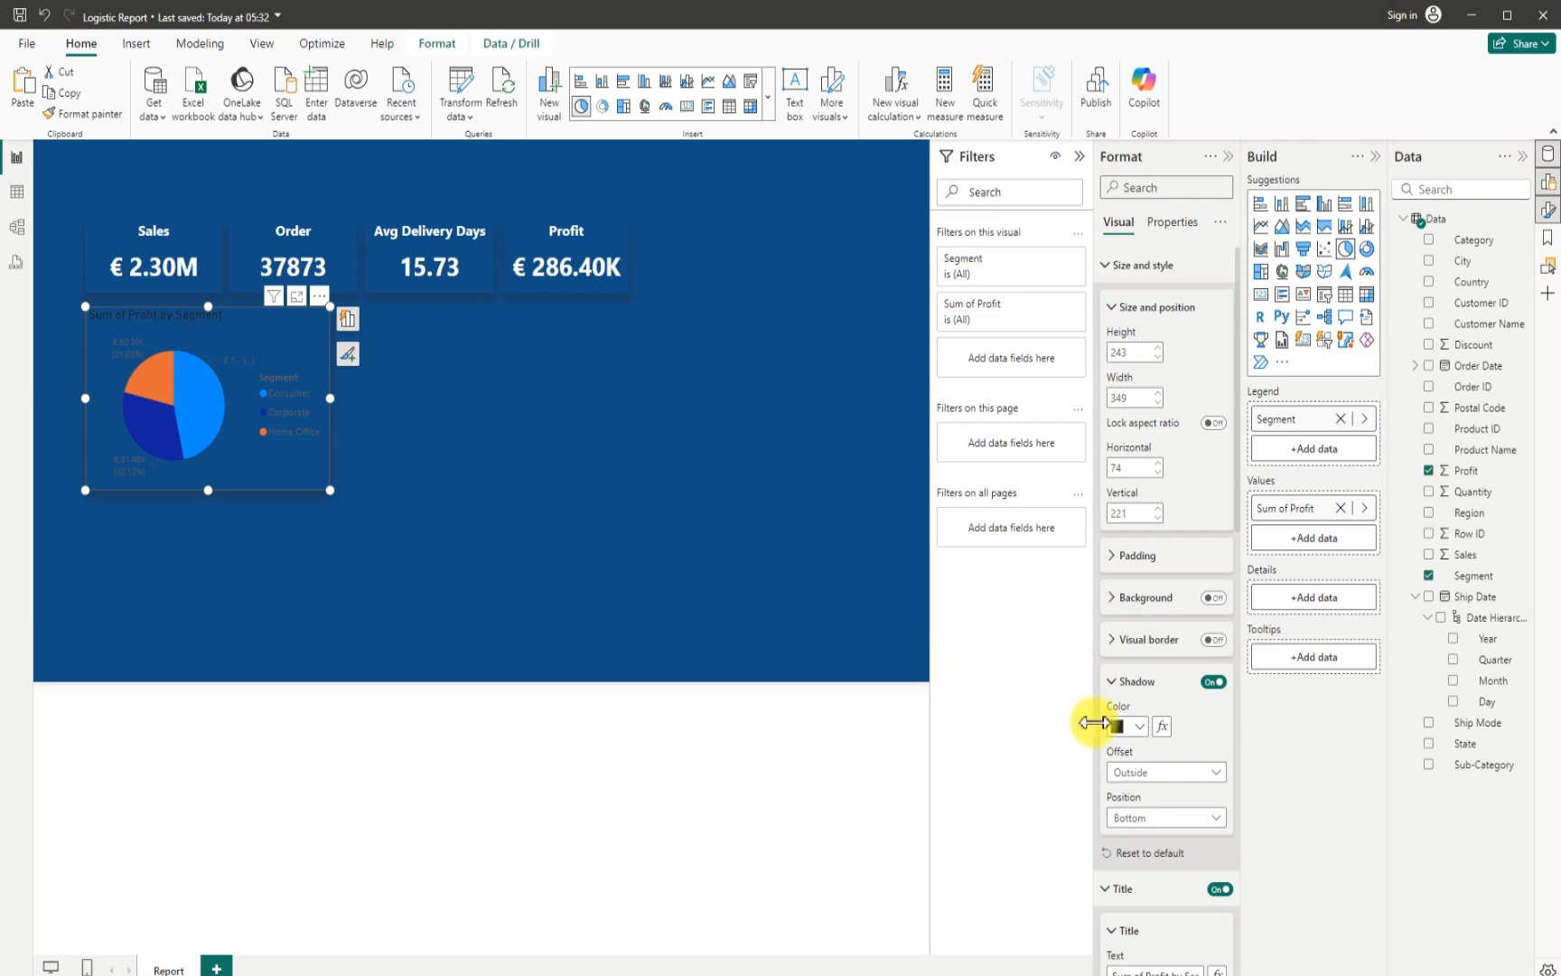
- Change the pie chart's title text to Profit by Segment, center it and make it white
scroll(1154, 847, down, 3)
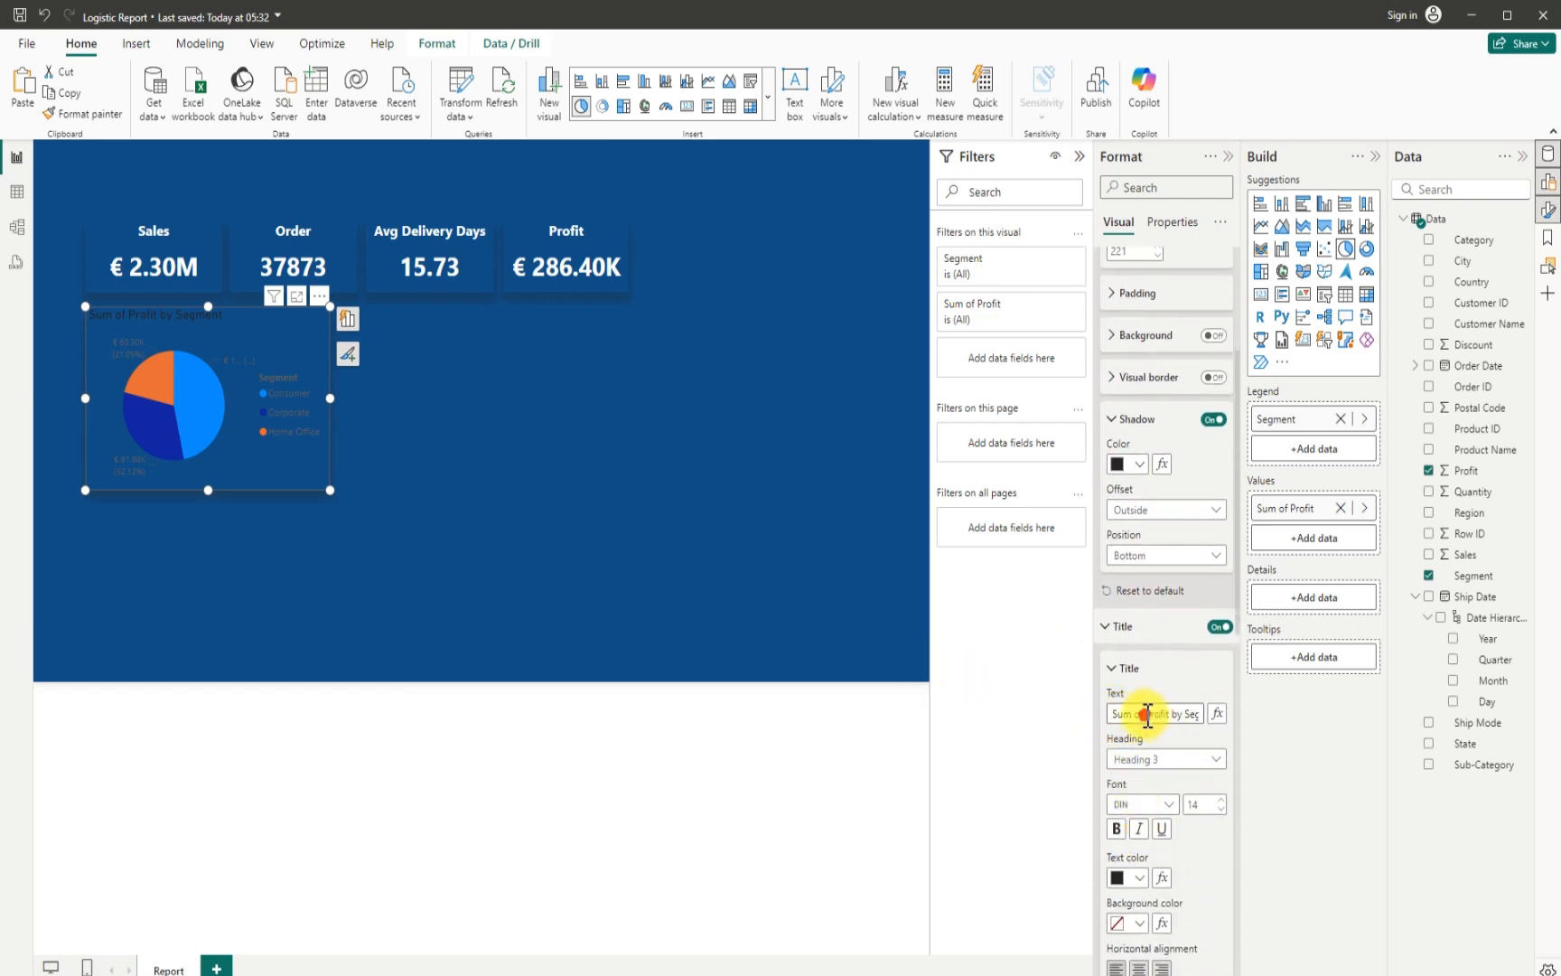
click(1147, 714)
key(BackSpace)
key(BackSpace)
key(BackSpace)
key(BackSpace)
key(BackSpace)
key(BackSpace)
key(BackSpace)
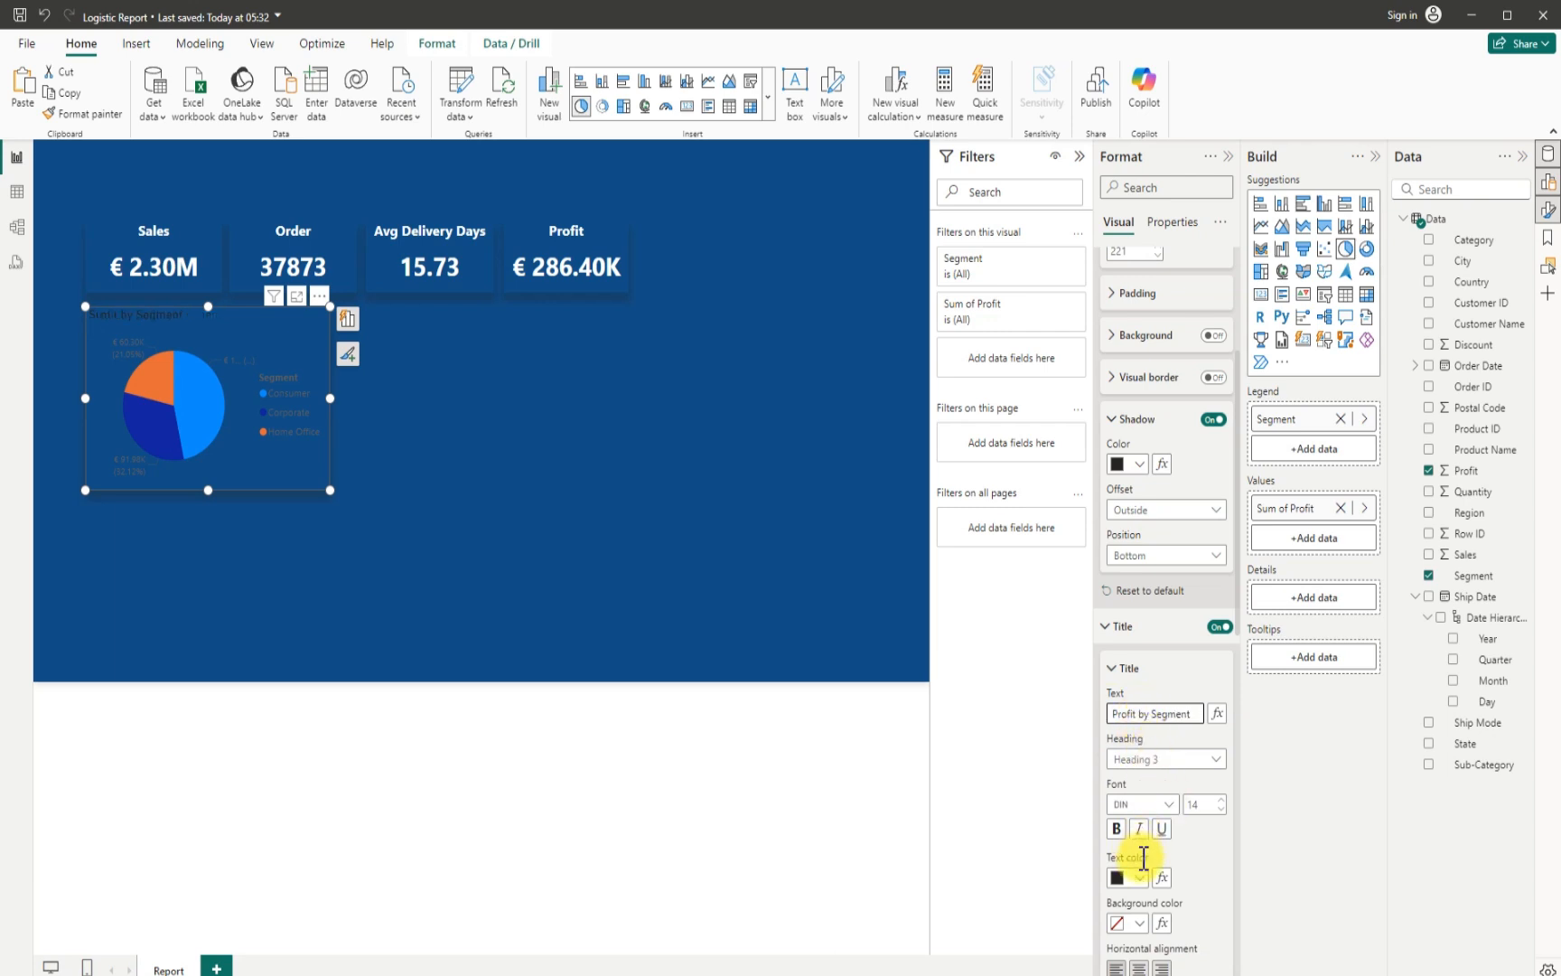
scroll(1140, 857, down, 2)
click(1140, 795)
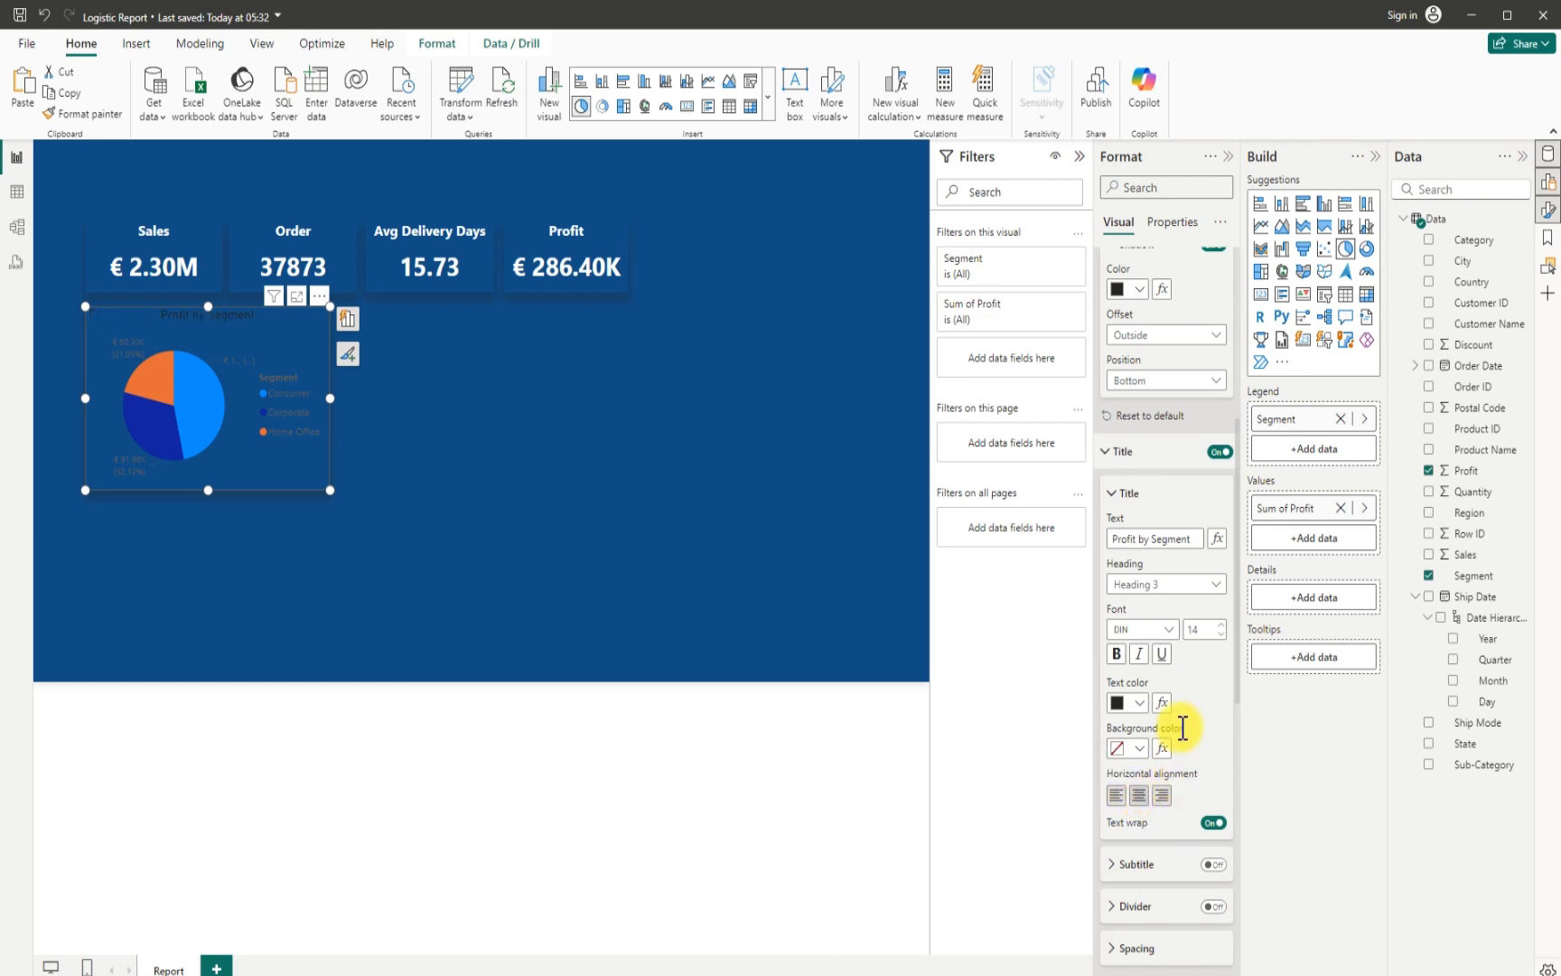
click(1140, 703)
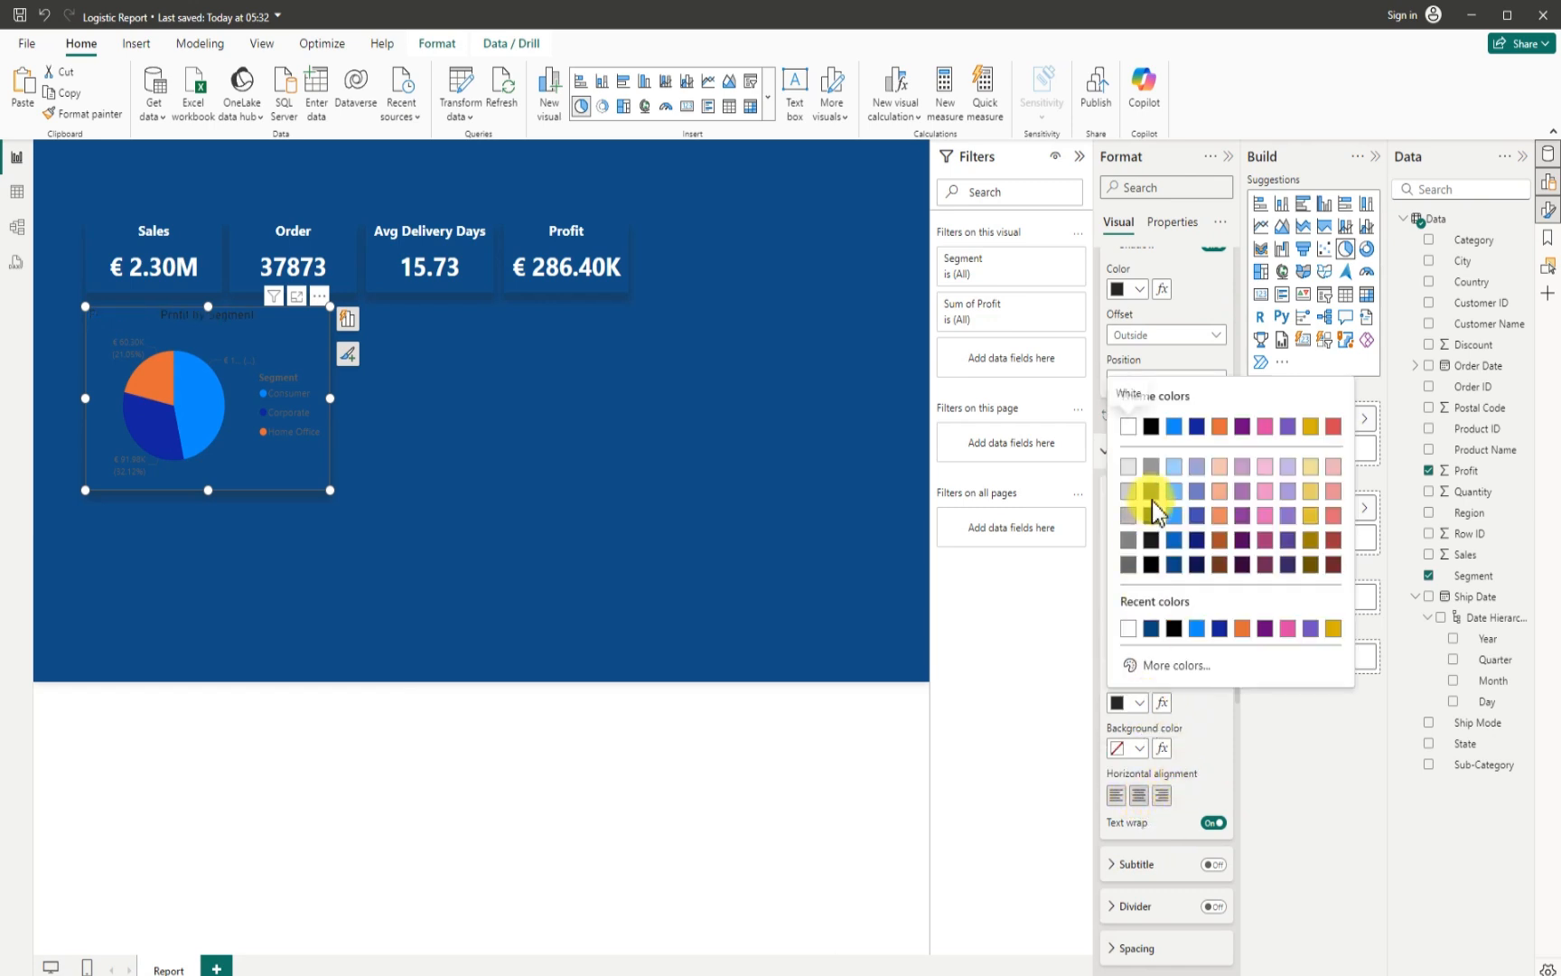
click(1136, 432)
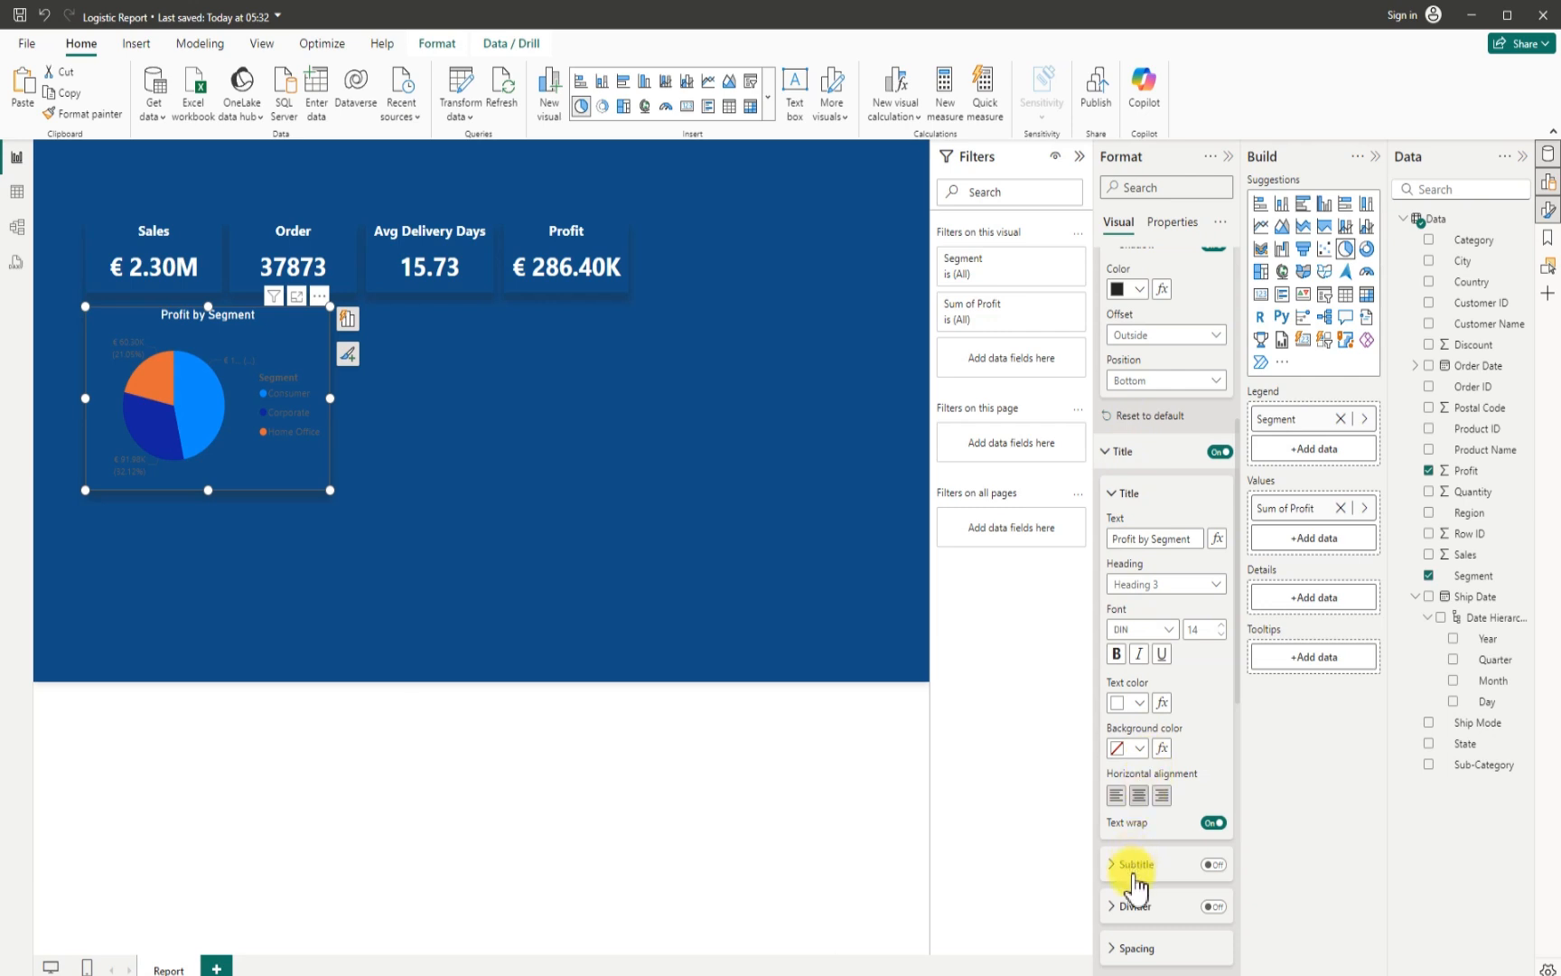
- Turn off the pie chart's legend and set the detail label contents to All detail labels
scroll(1135, 881, down, 5)
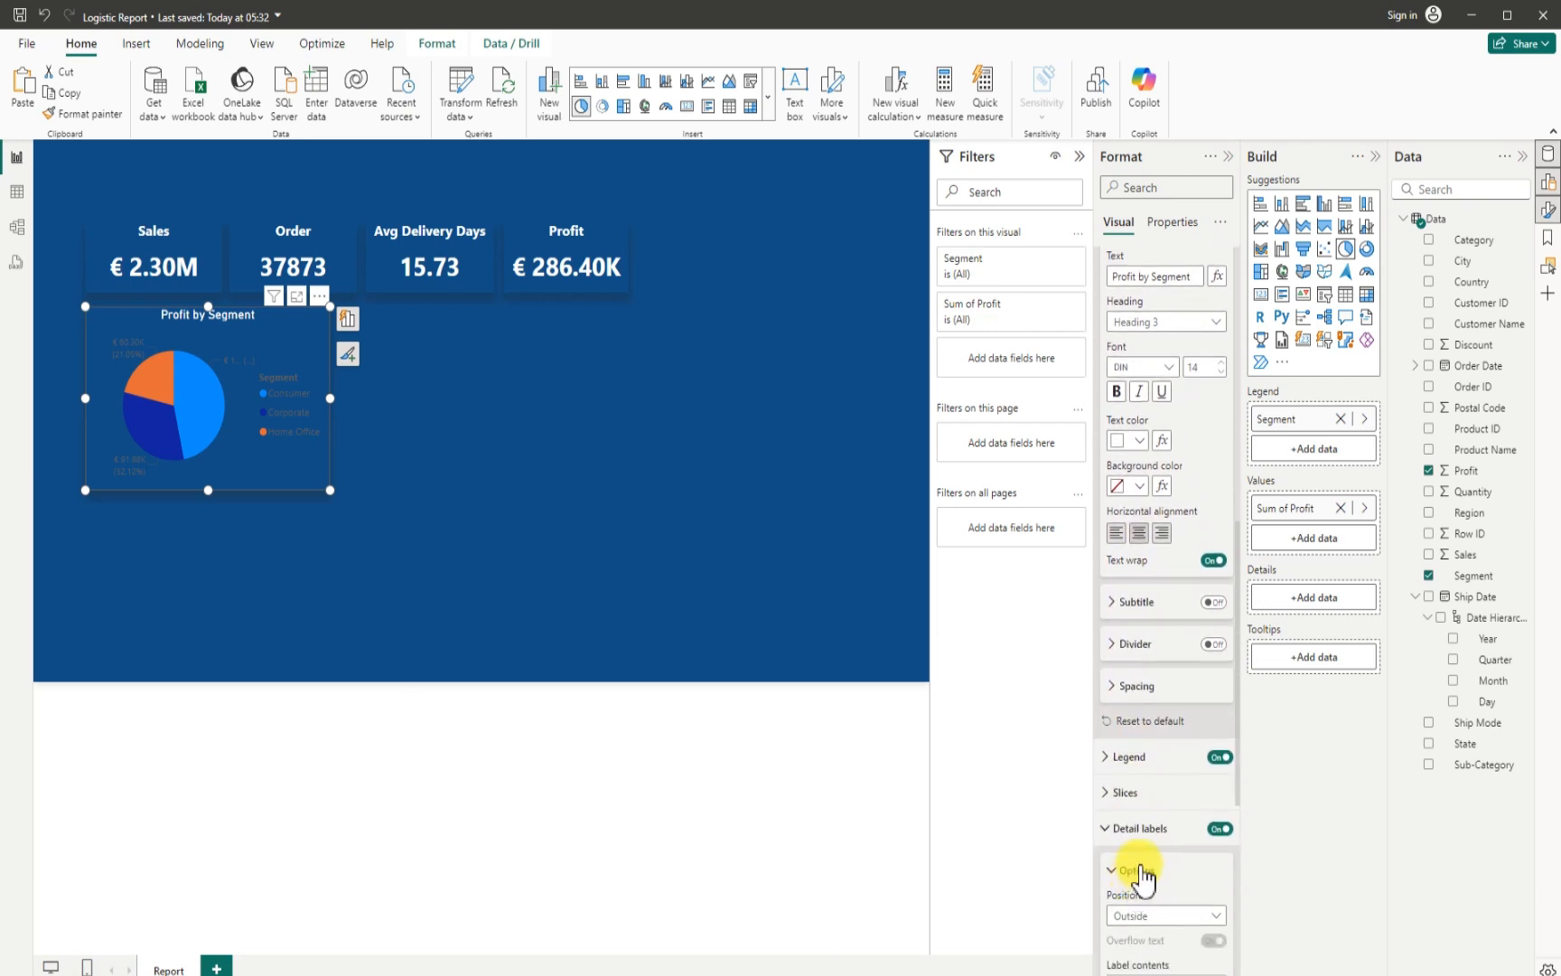
click(1220, 756)
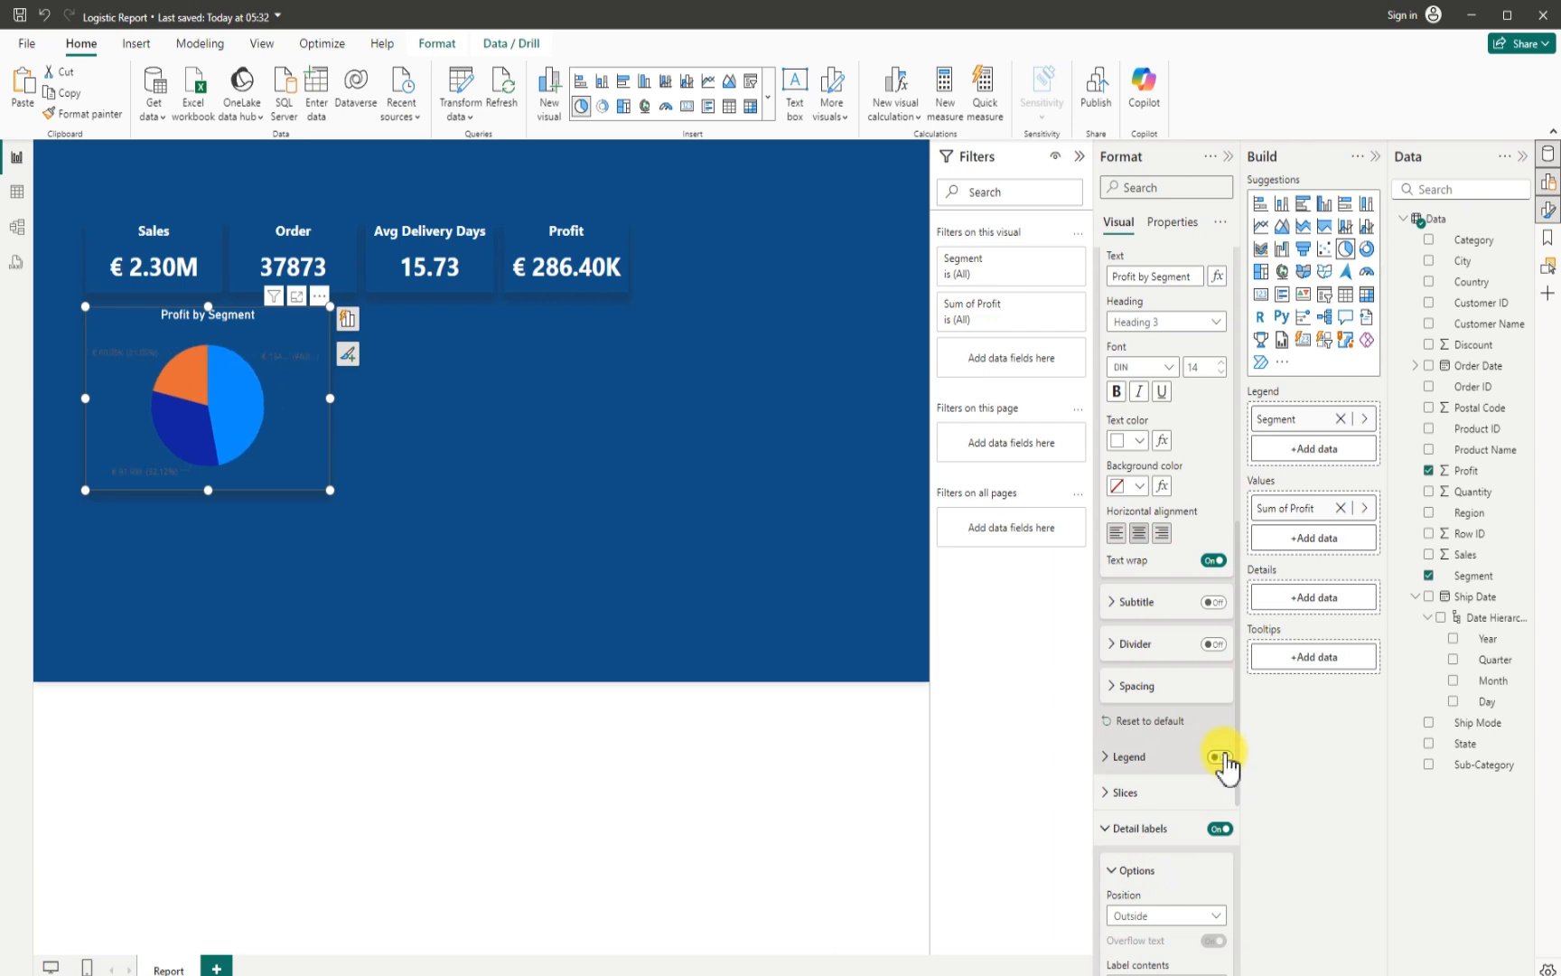
scroll(1148, 895, down, 1)
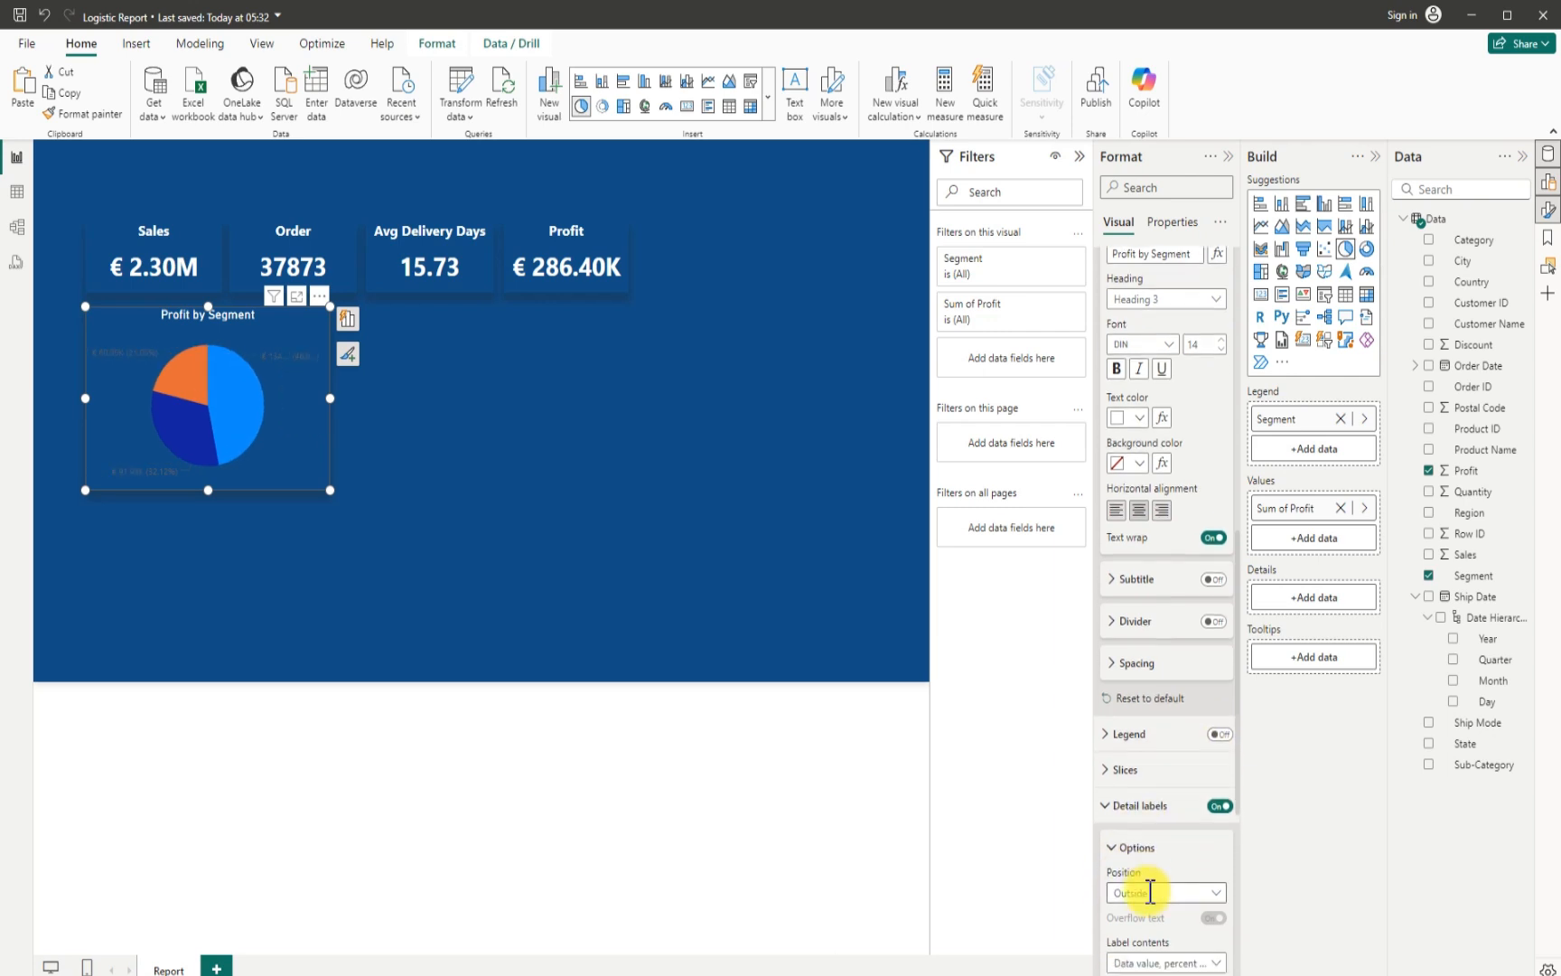
scroll(1151, 893, down, 3)
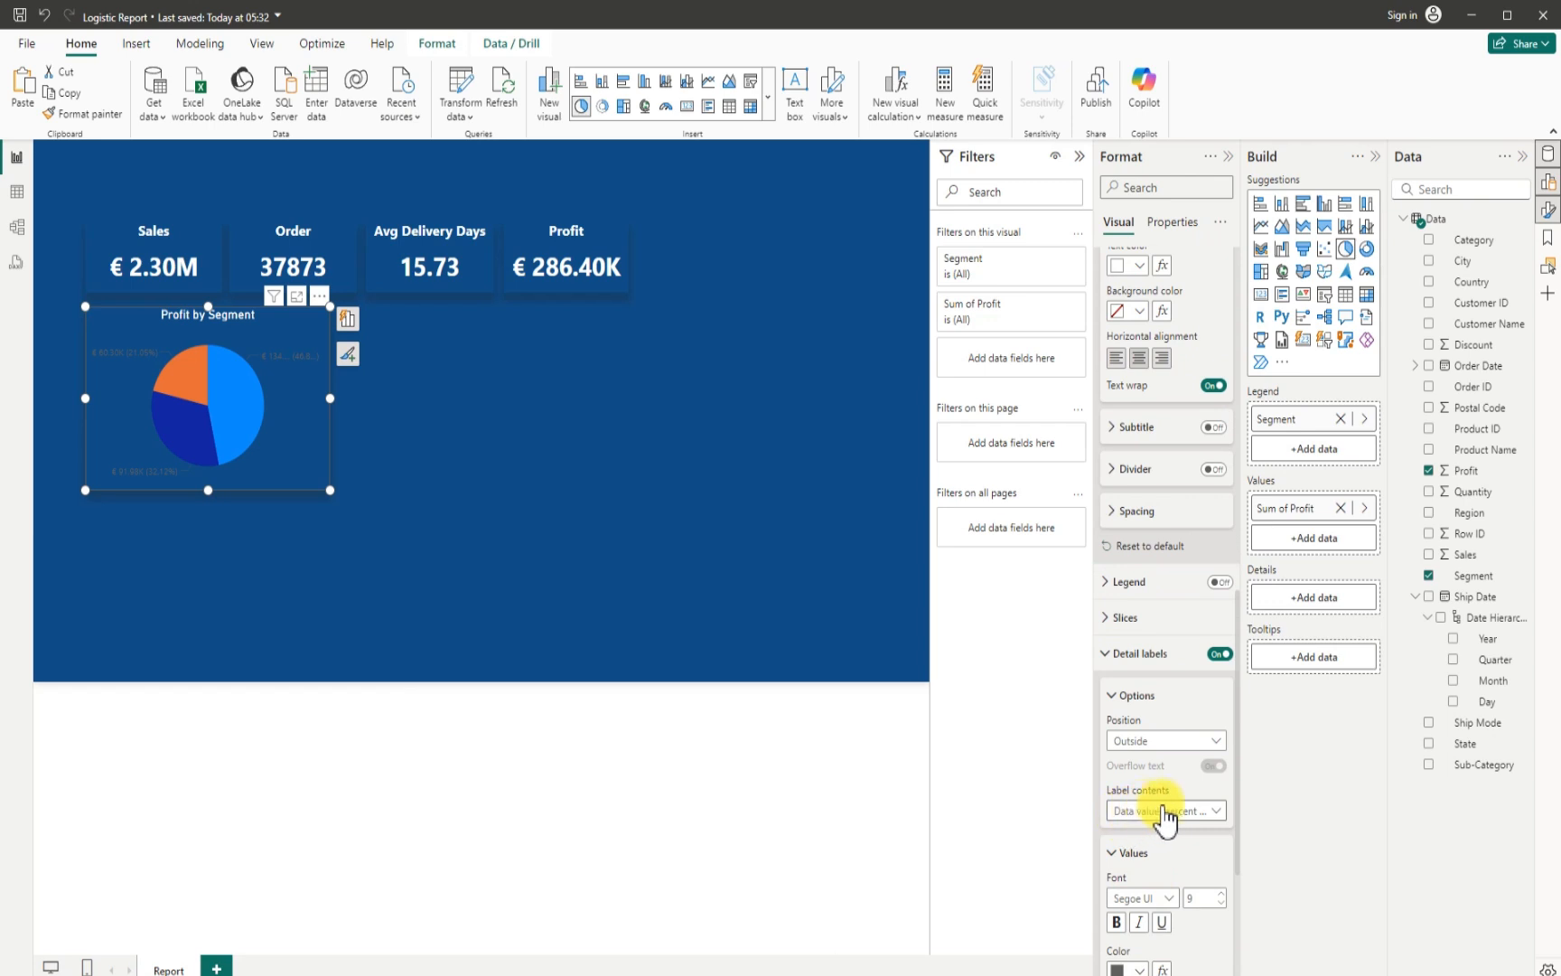
click(1217, 816)
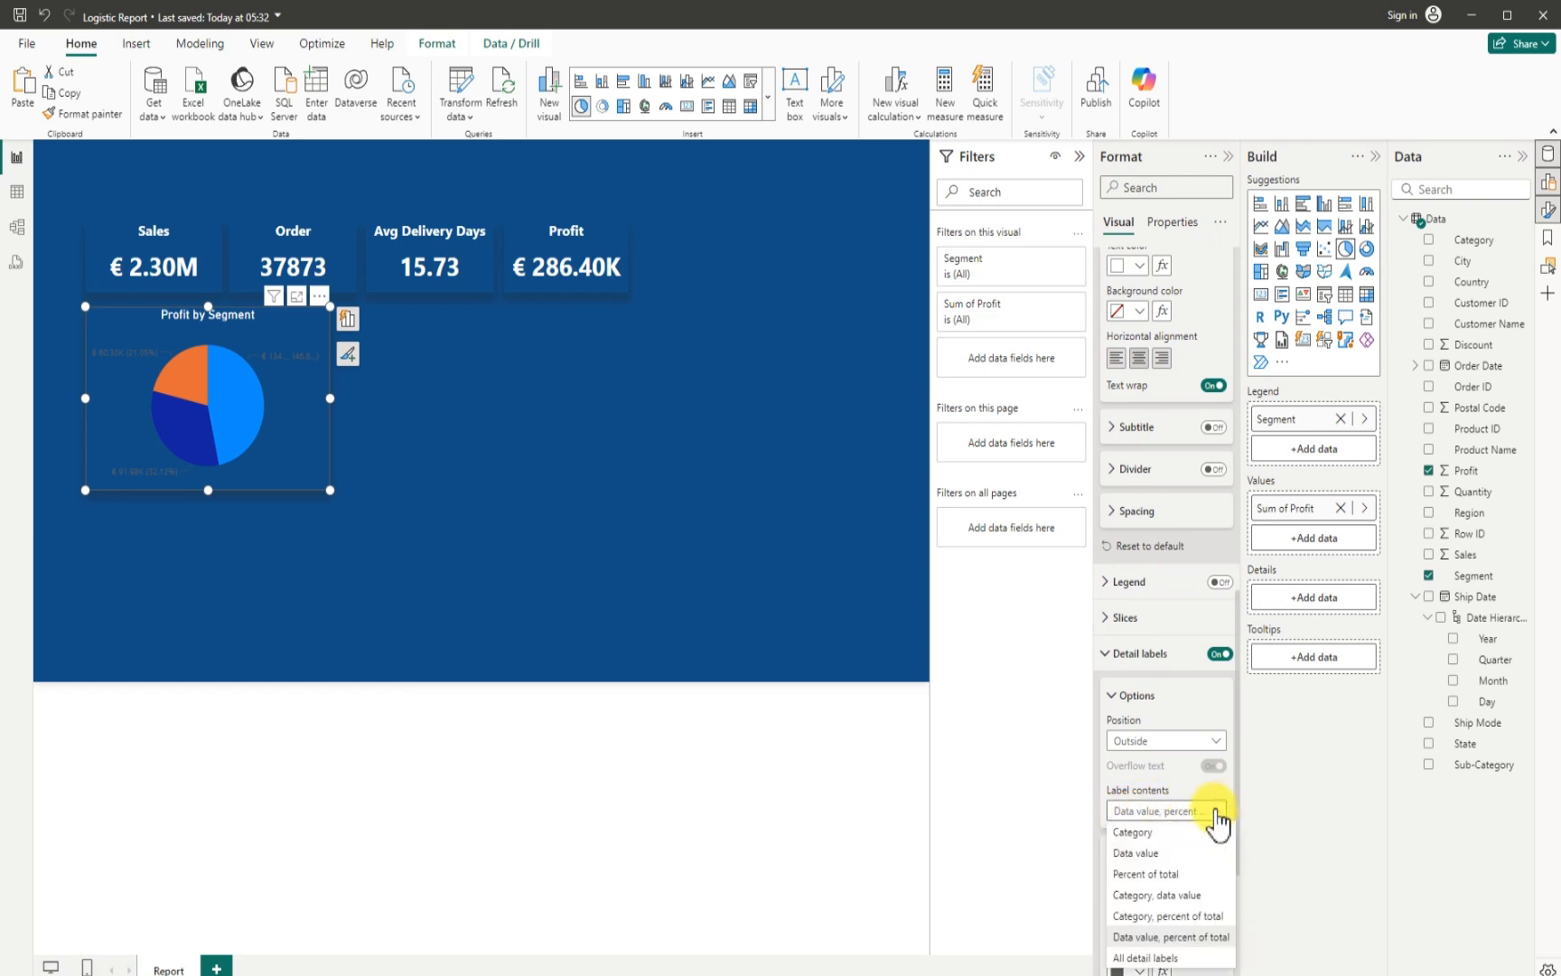
click(1151, 959)
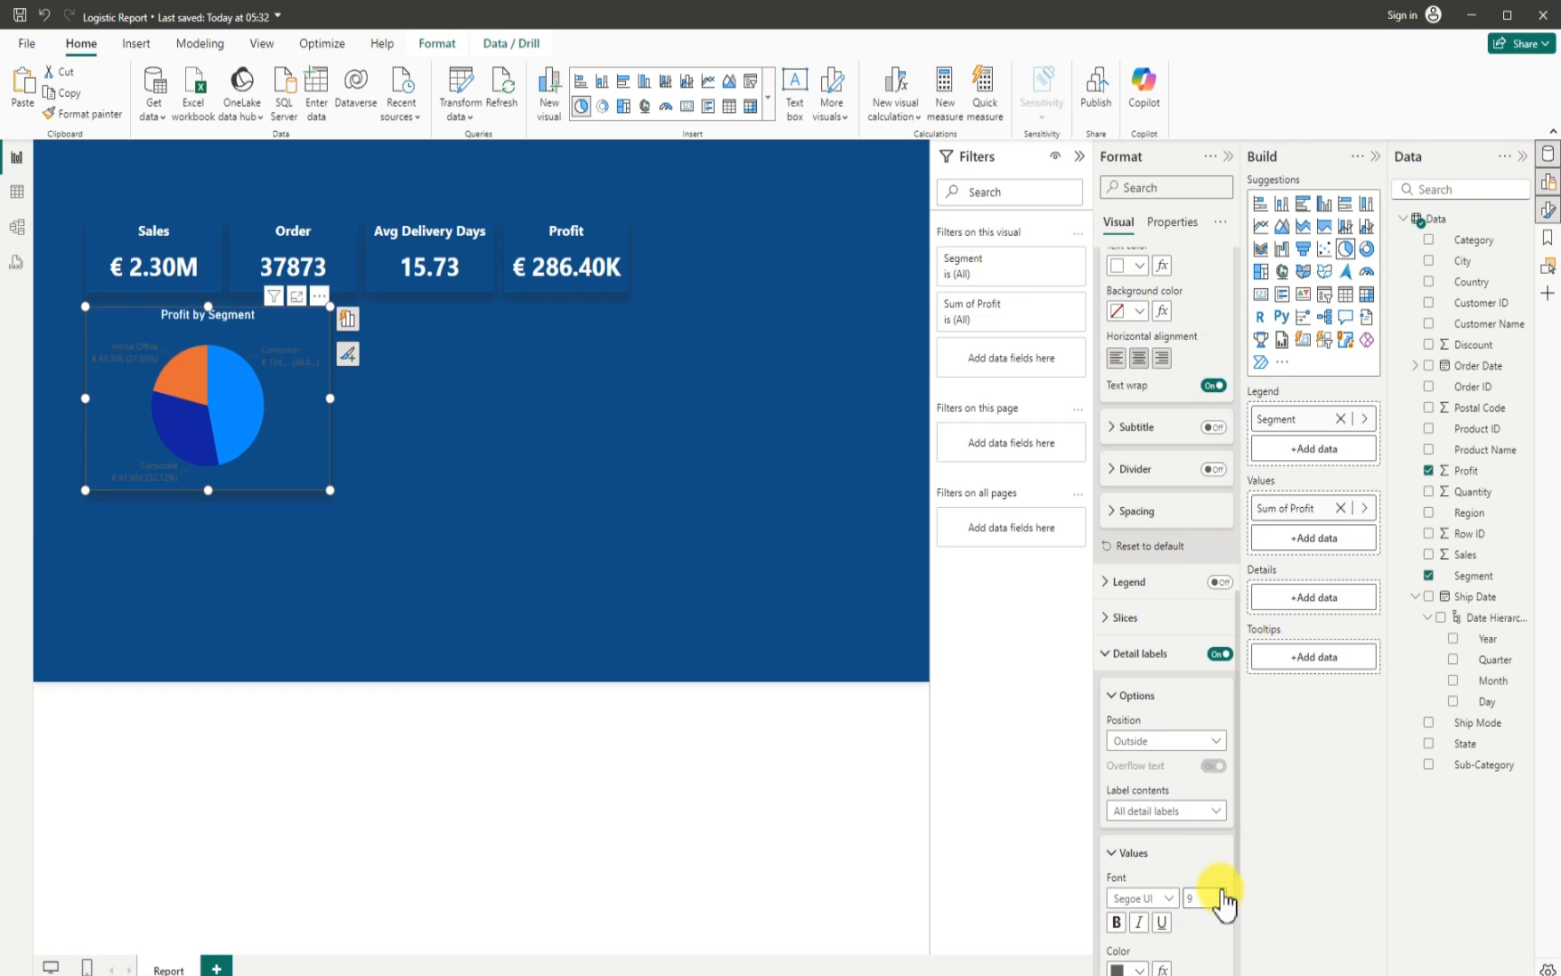
- Set the color of the pie chart's detail label values to white
scroll(1188, 899, down, 3)
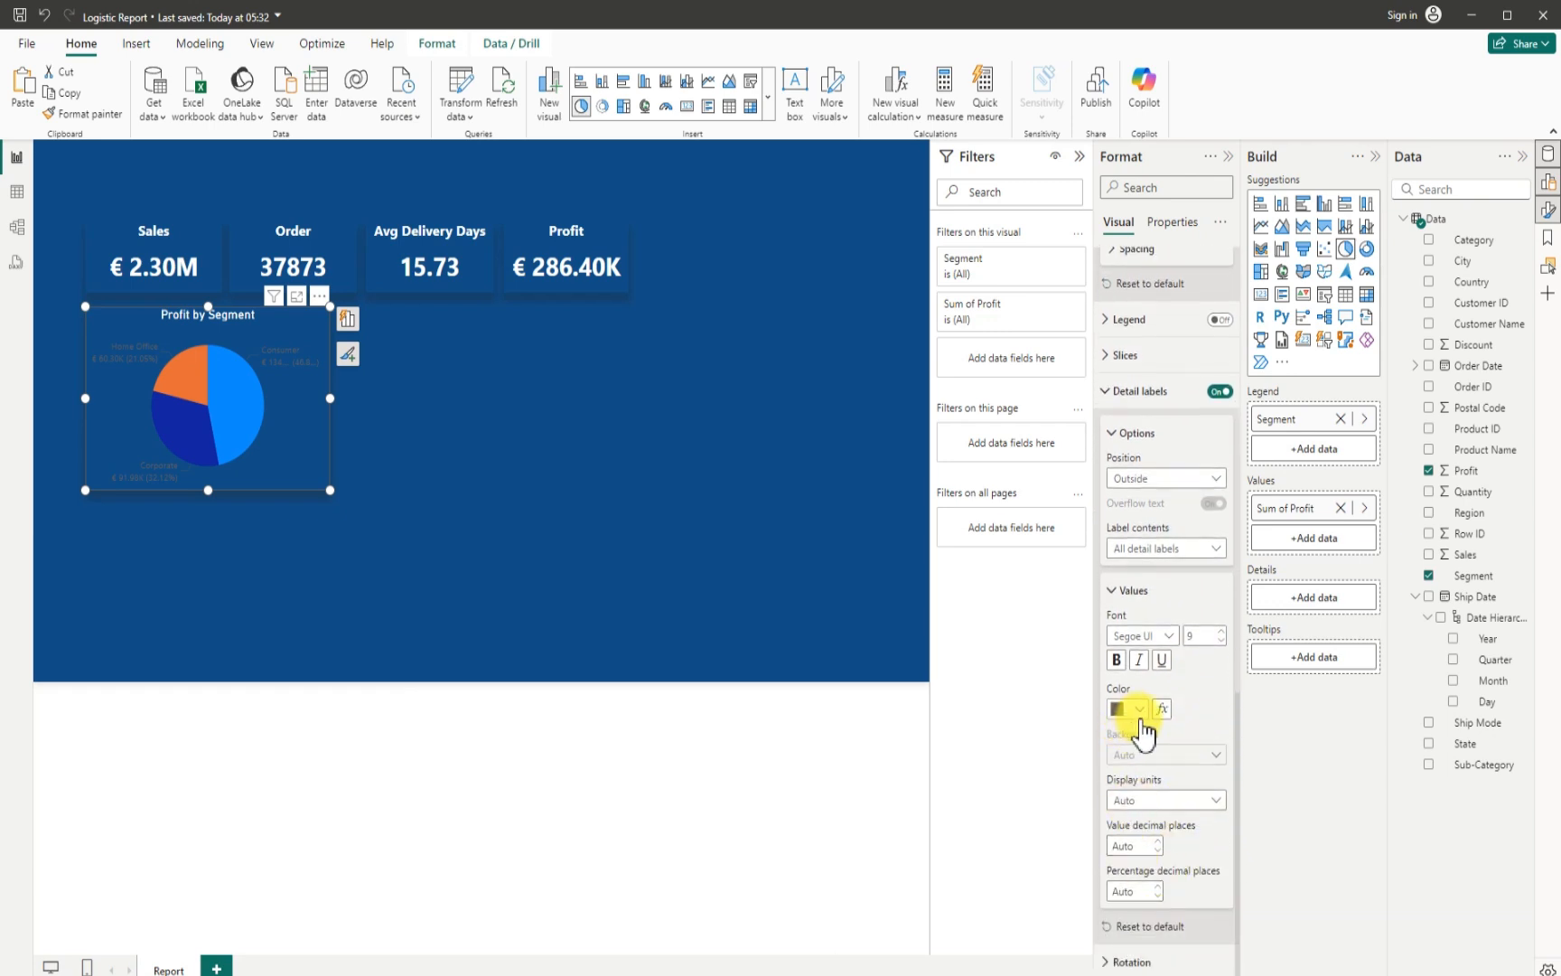
click(1141, 711)
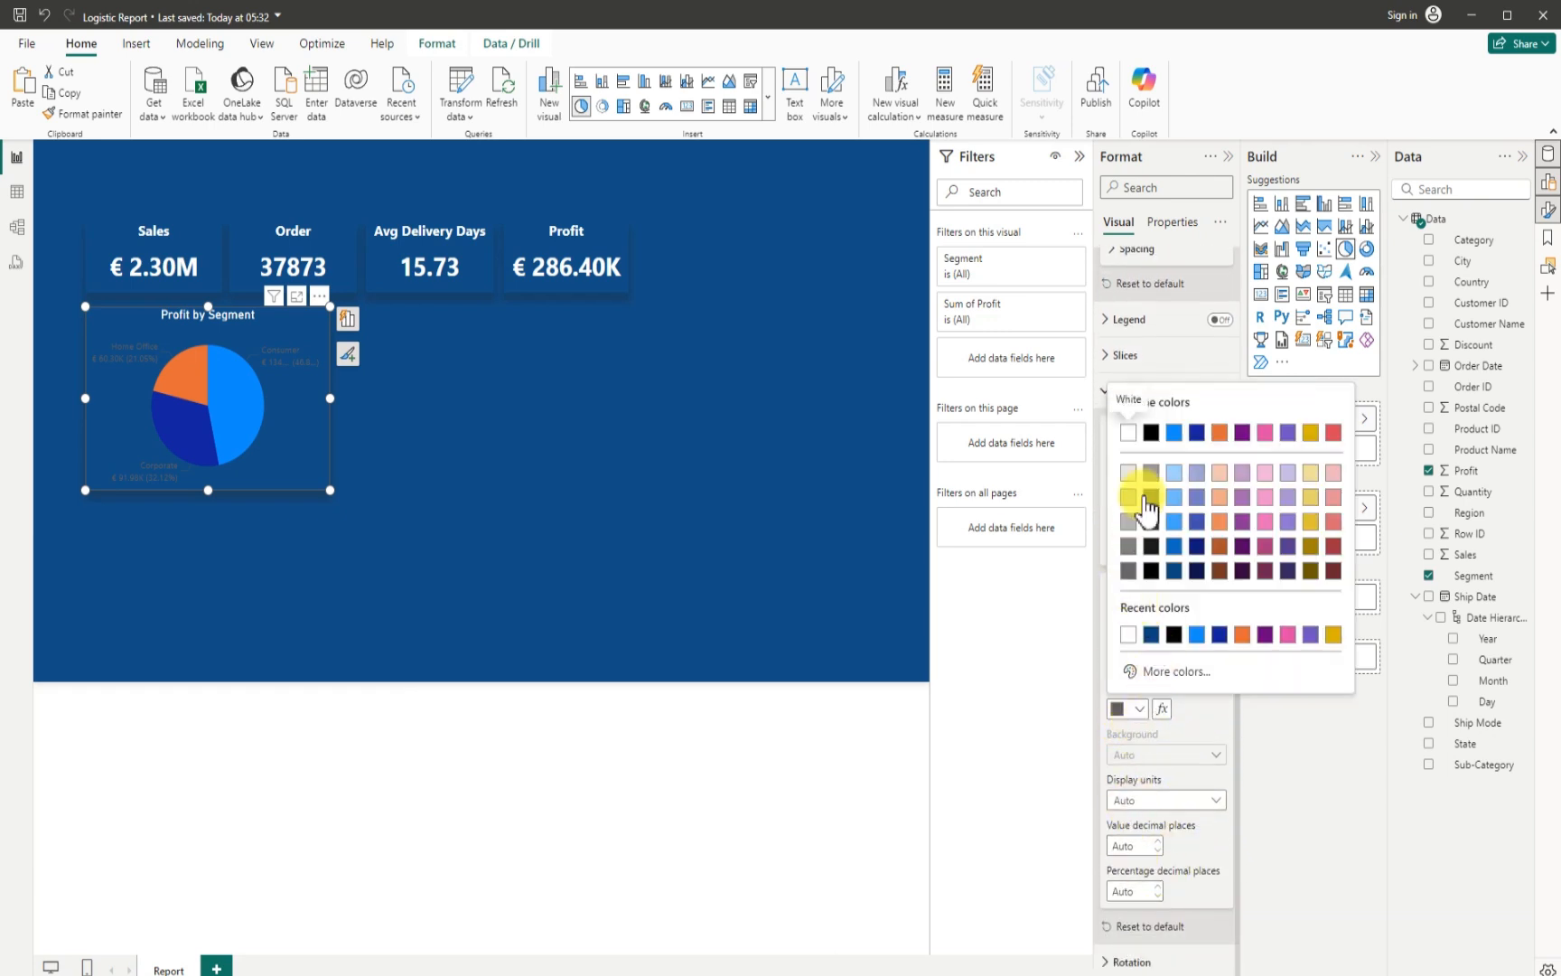
click(1130, 433)
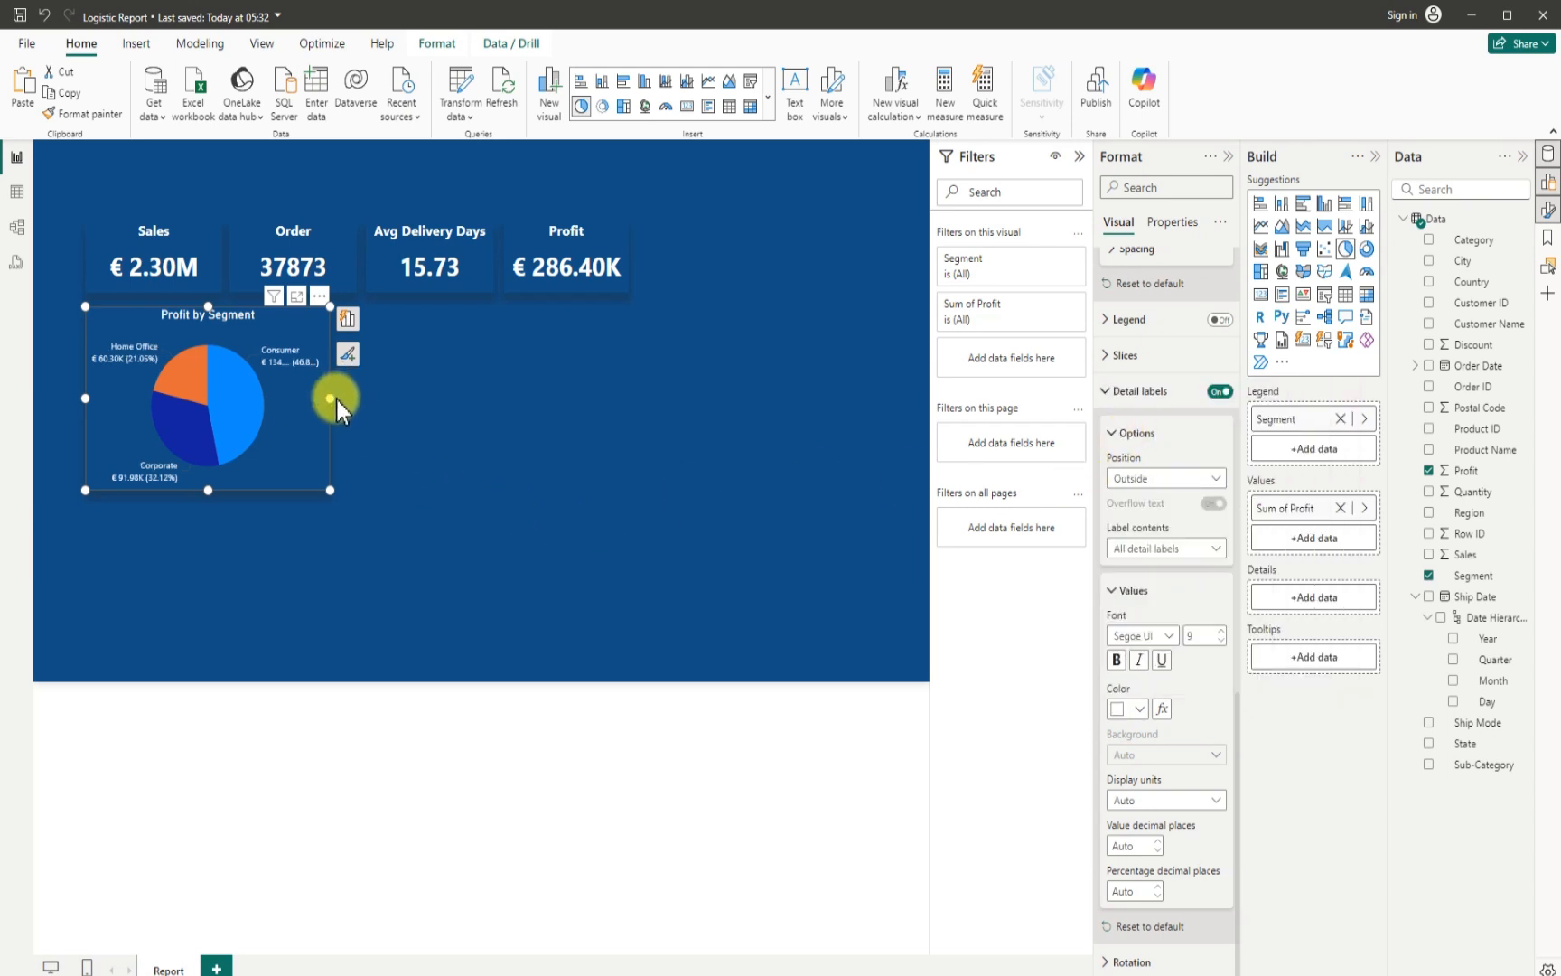
- Widen the pie chart to about 375 so the Consumer label fits in full, and deselect it
drag(336, 402, 343, 411)
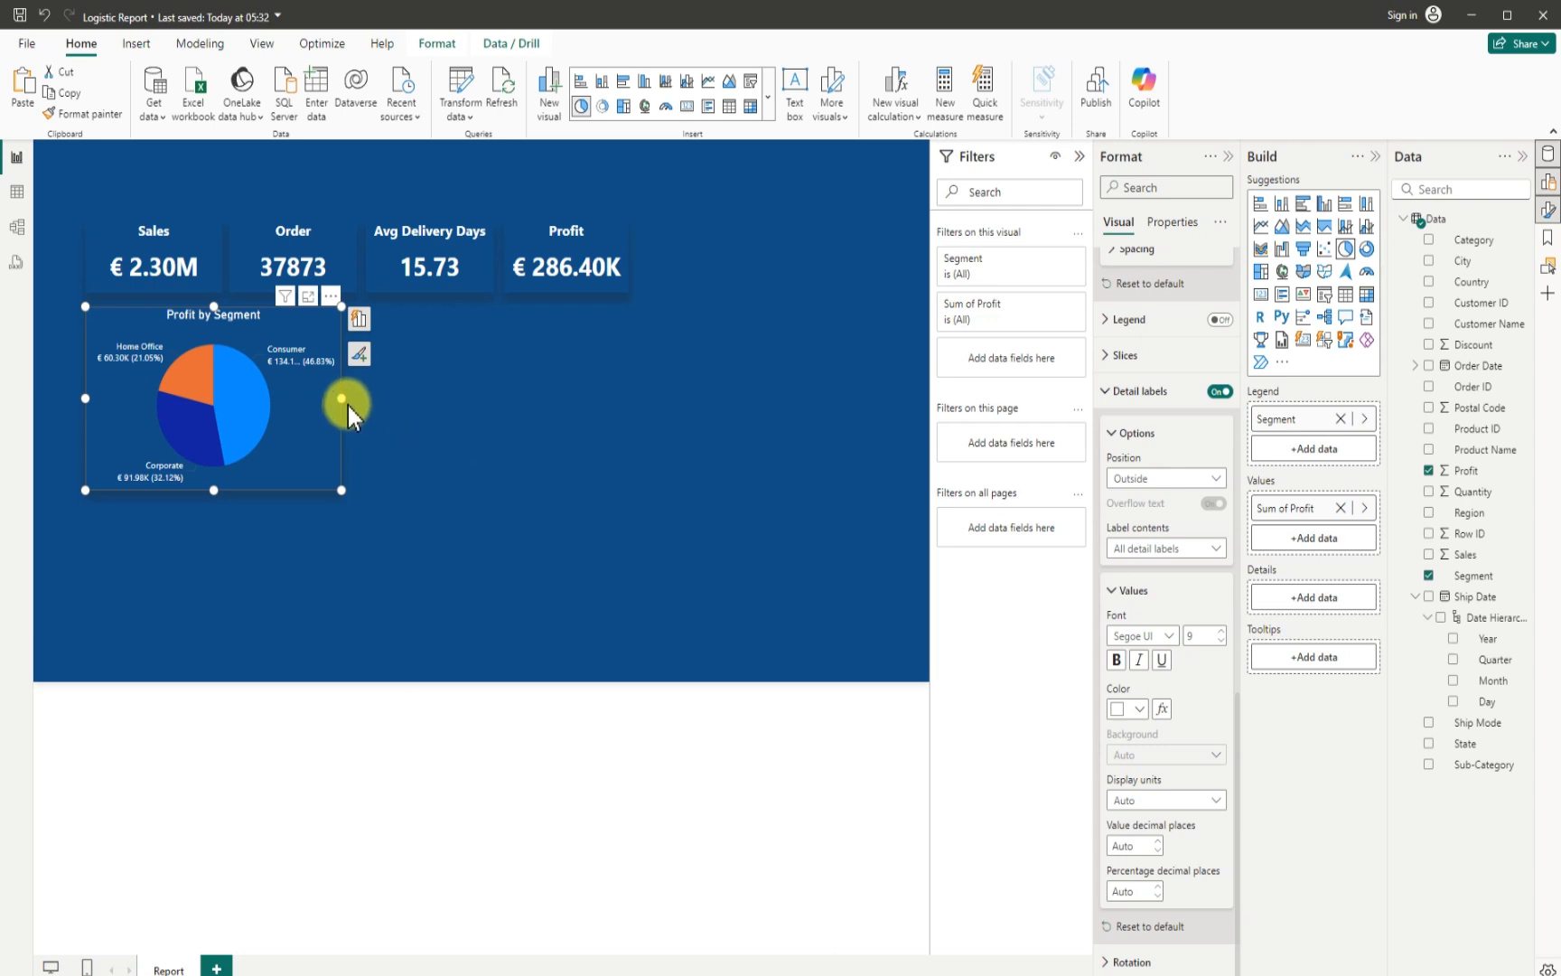
drag(341, 398, 348, 402)
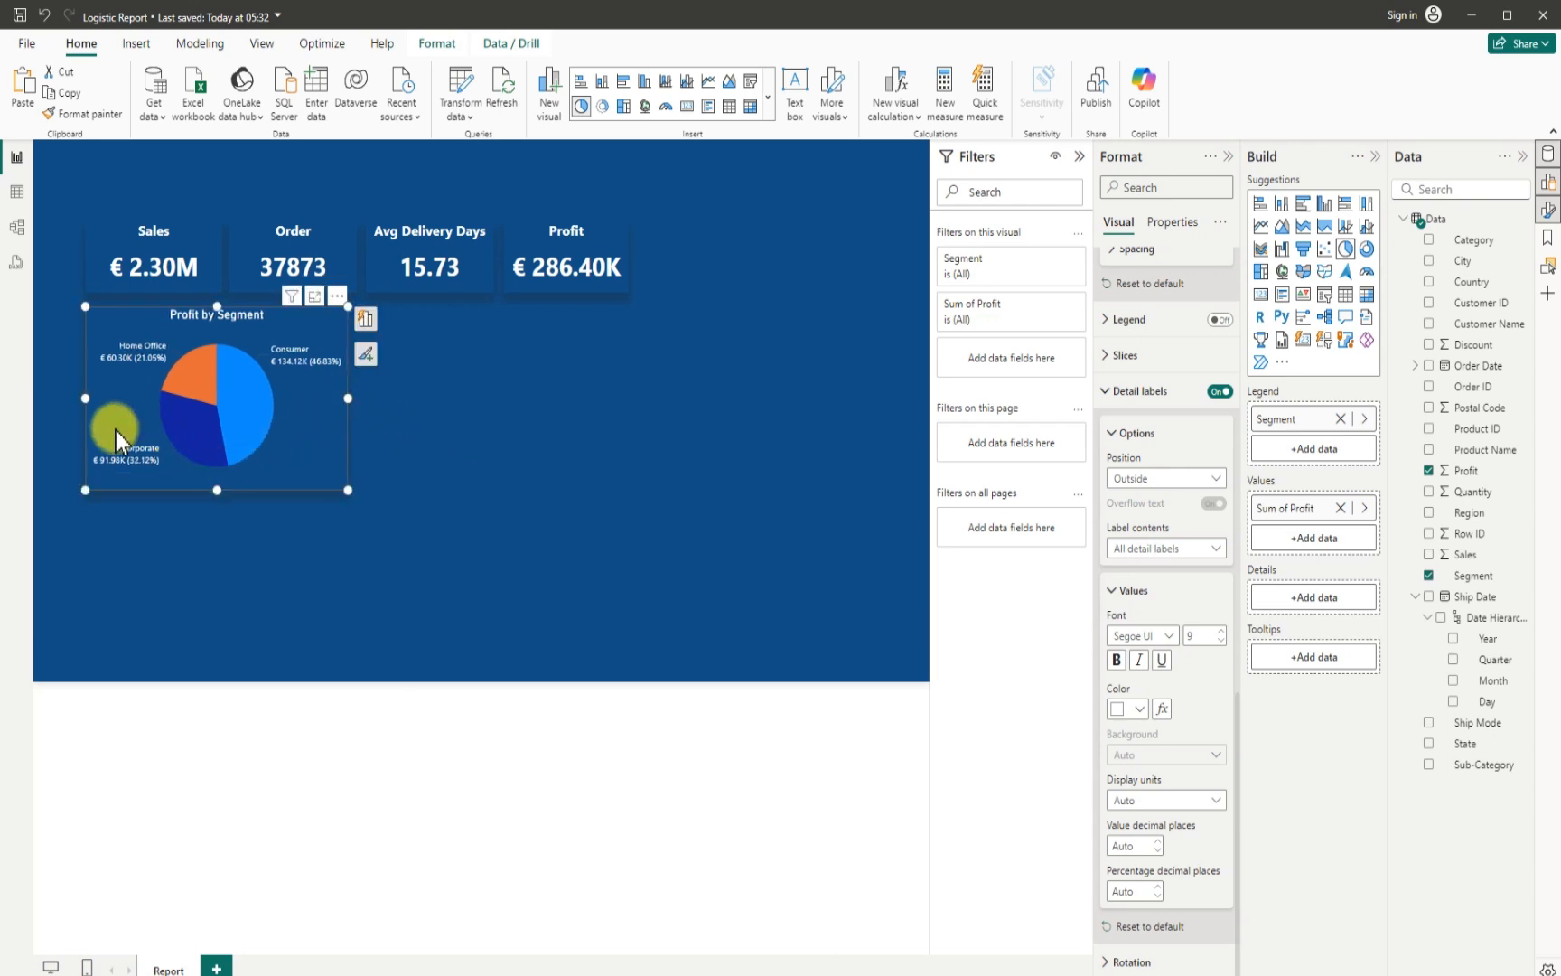
click(522, 506)
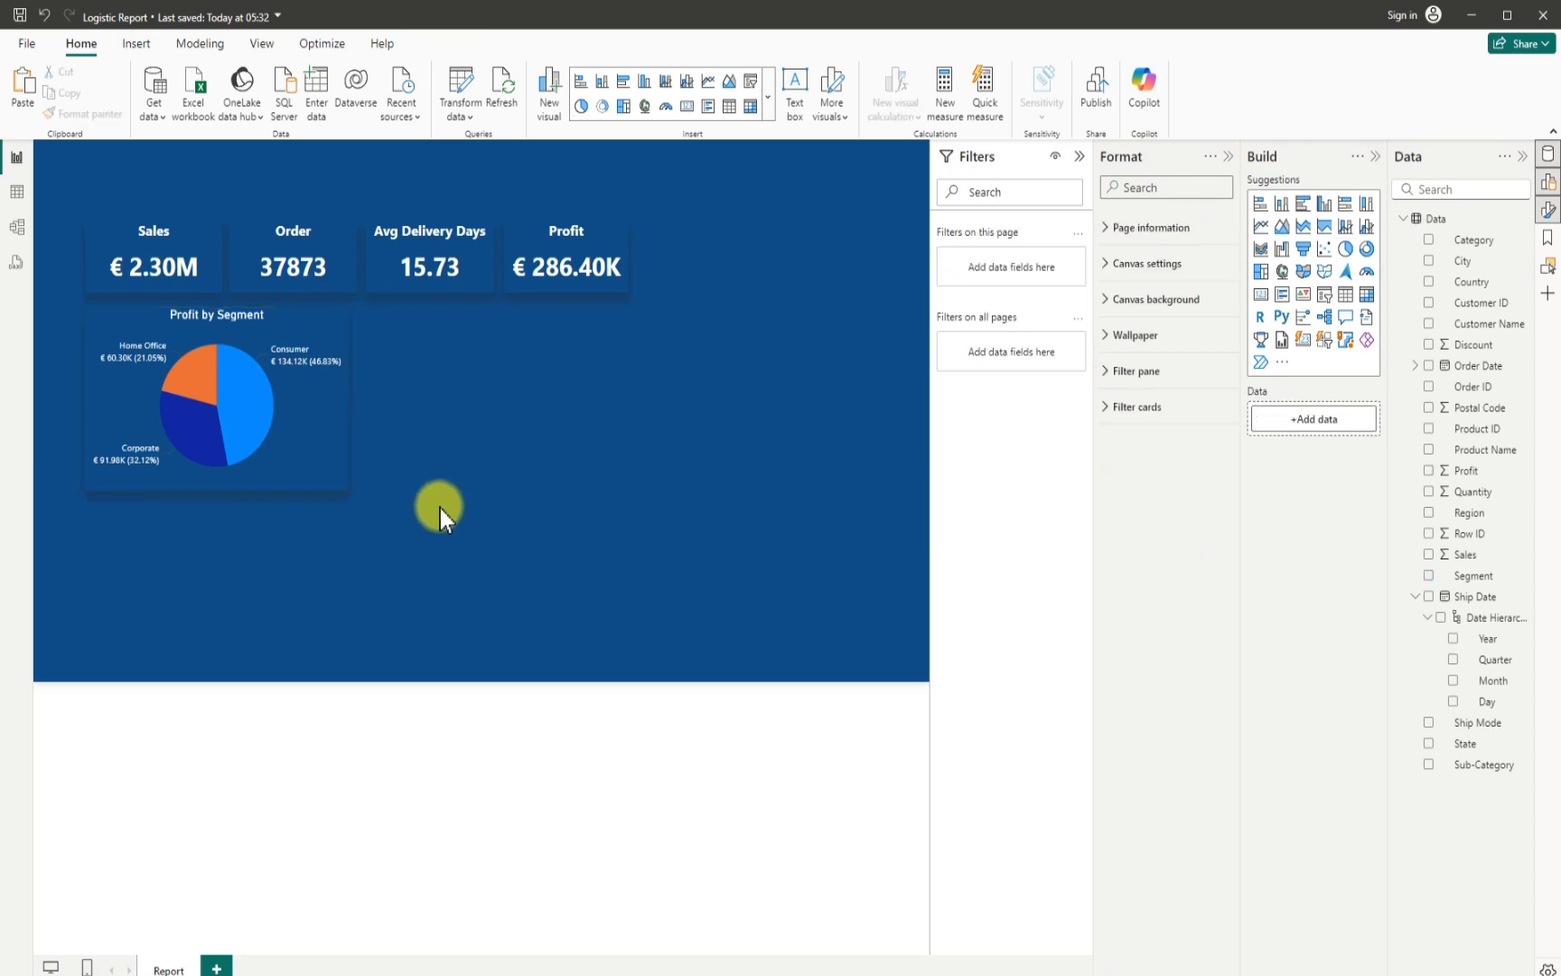
- Duplicate the pie chart, place the copy beside it at about horizontal 462, vertical 221, and convert the copy to a donut chart
click(305, 446)
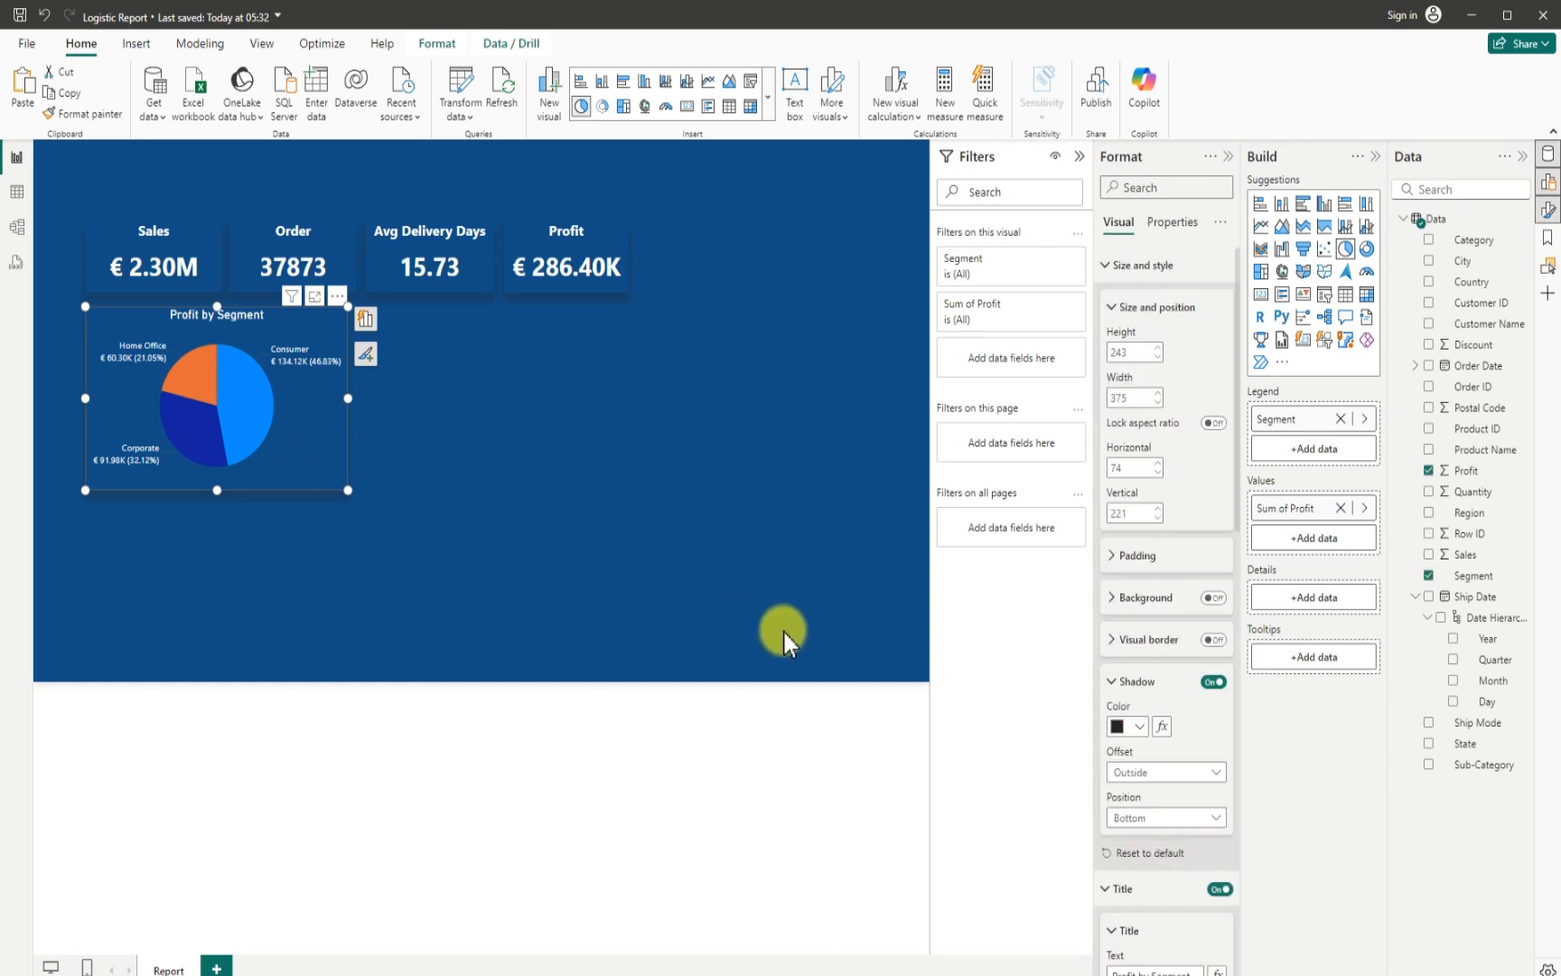
key(ctrl+v)
drag(261, 403, 521, 395)
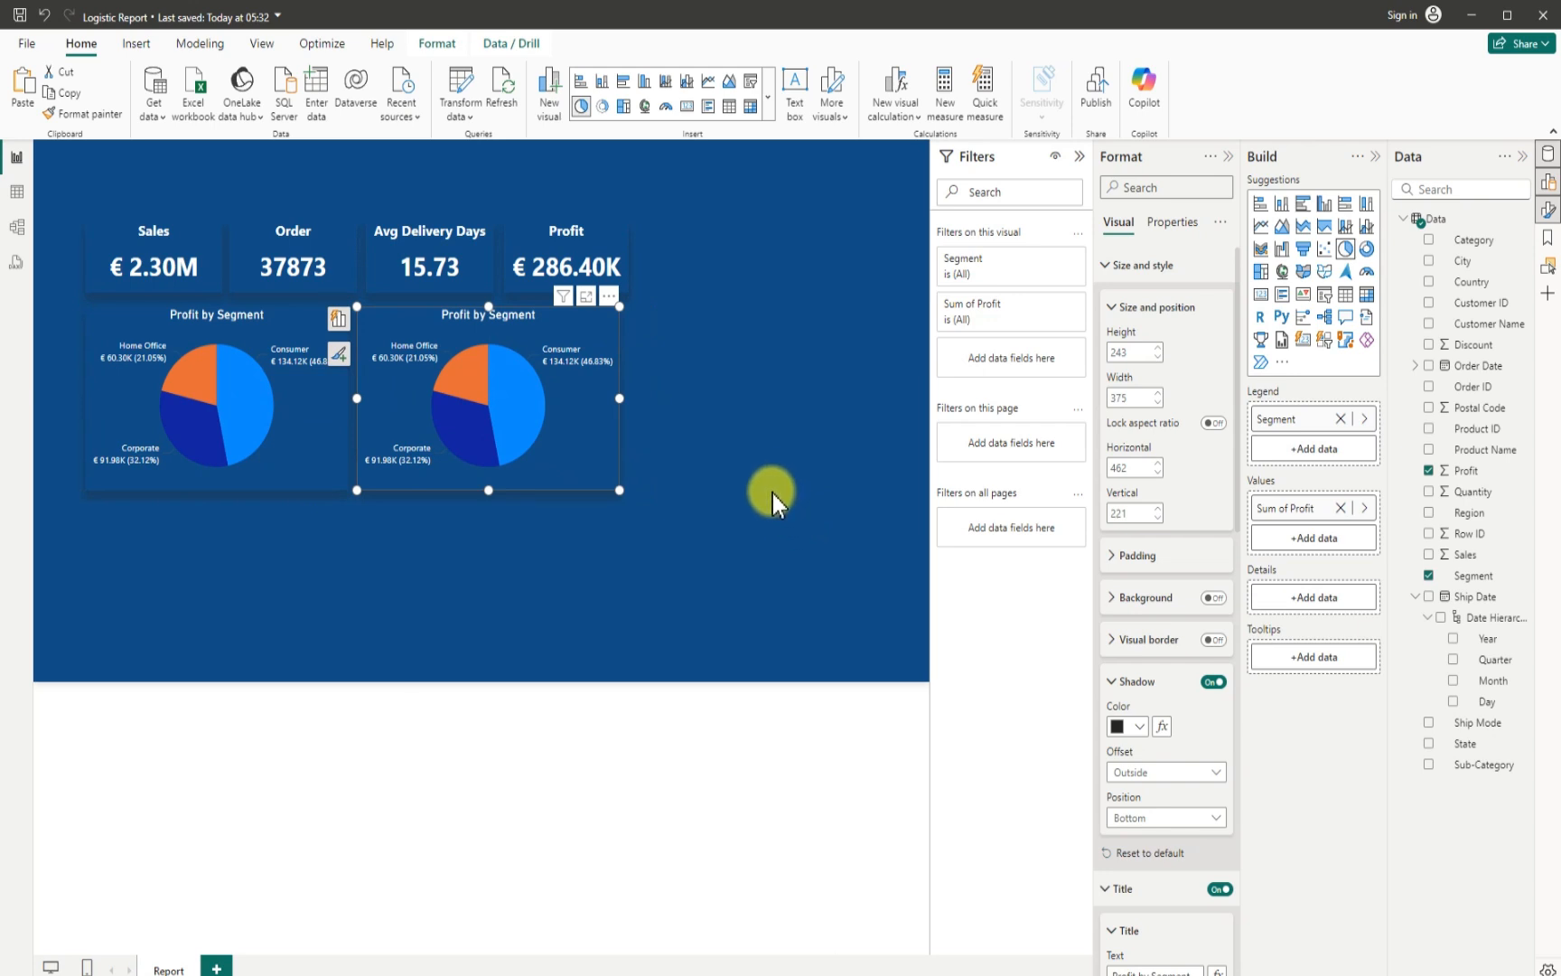
click(1367, 254)
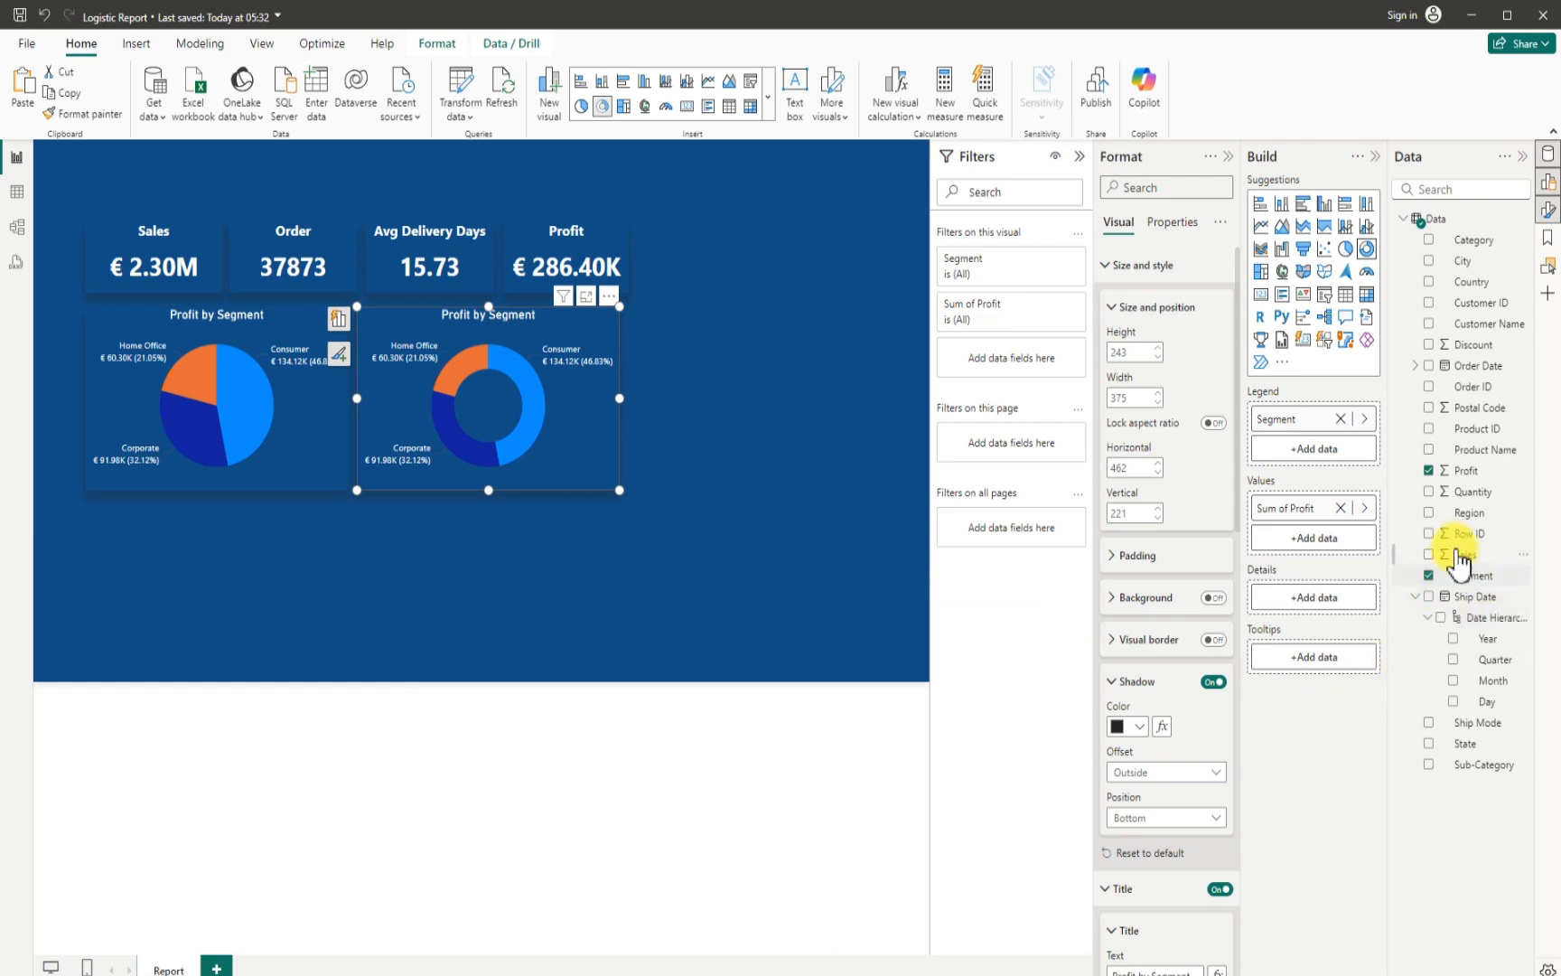
- Replace the donut chart's Profit values with Sales and its Segment legend with Ship Mode
click(1429, 472)
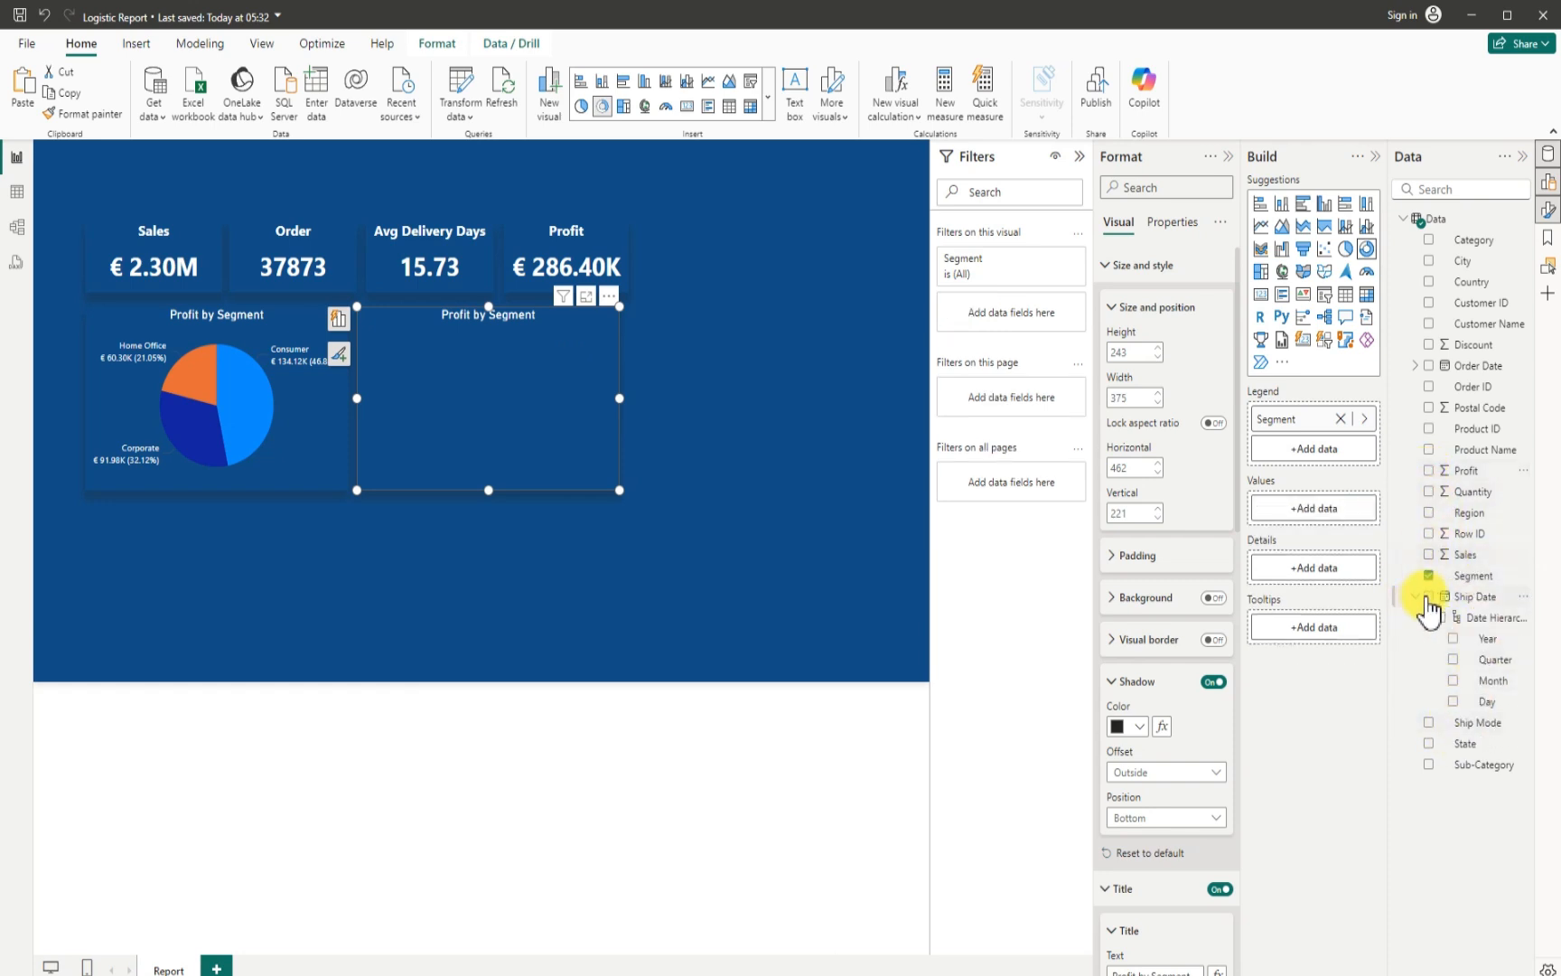
click(1430, 555)
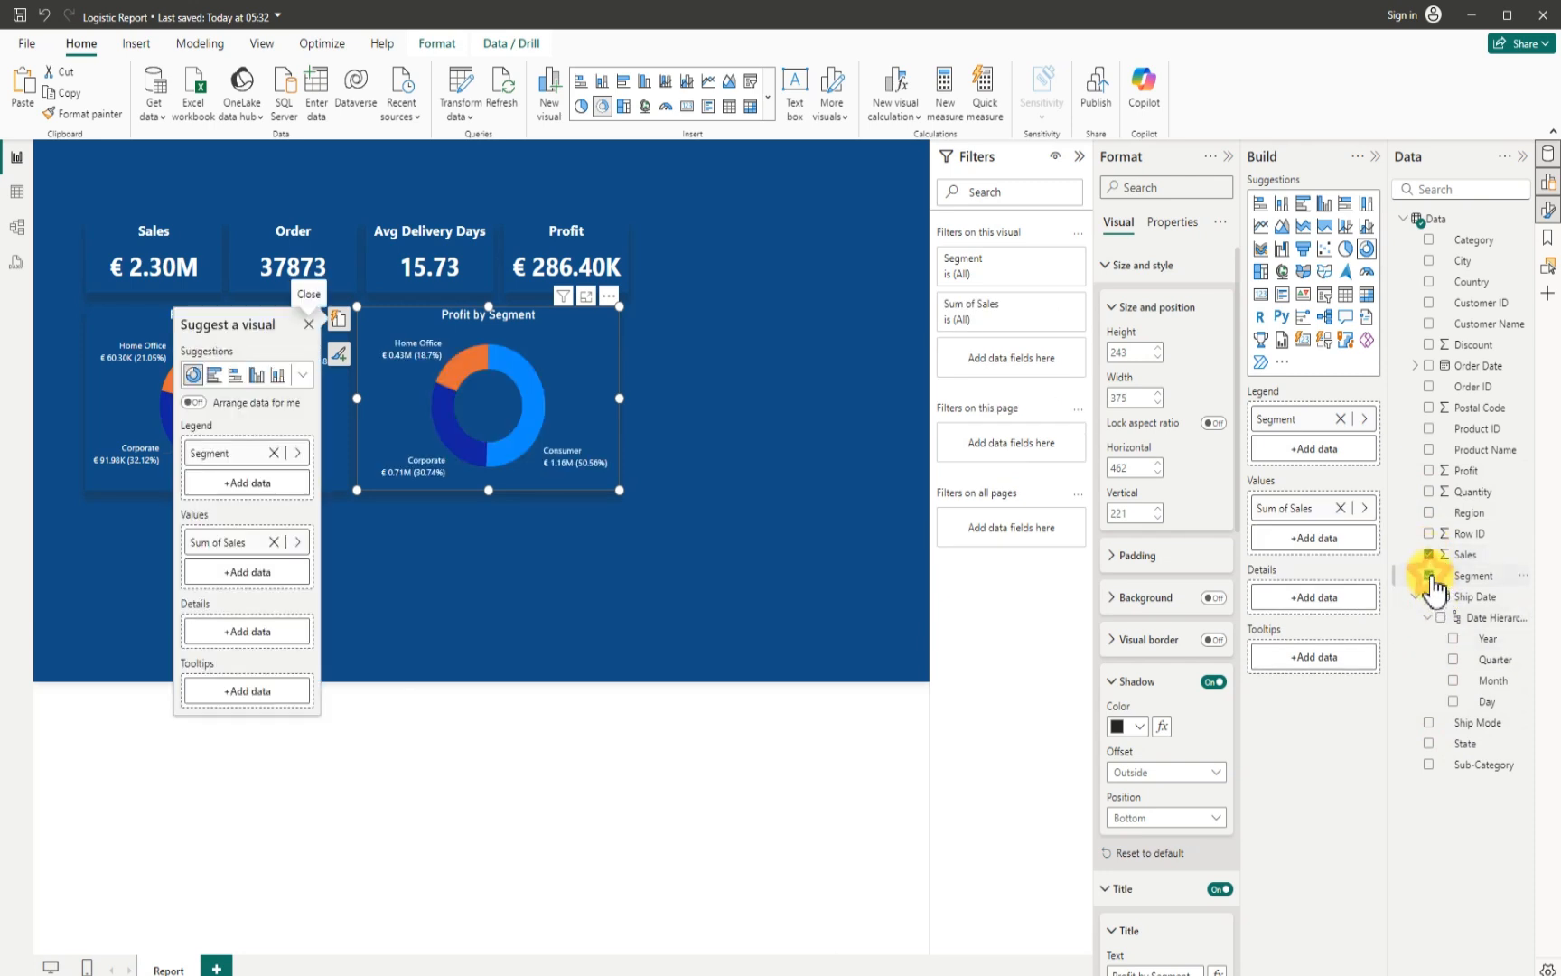
click(1431, 577)
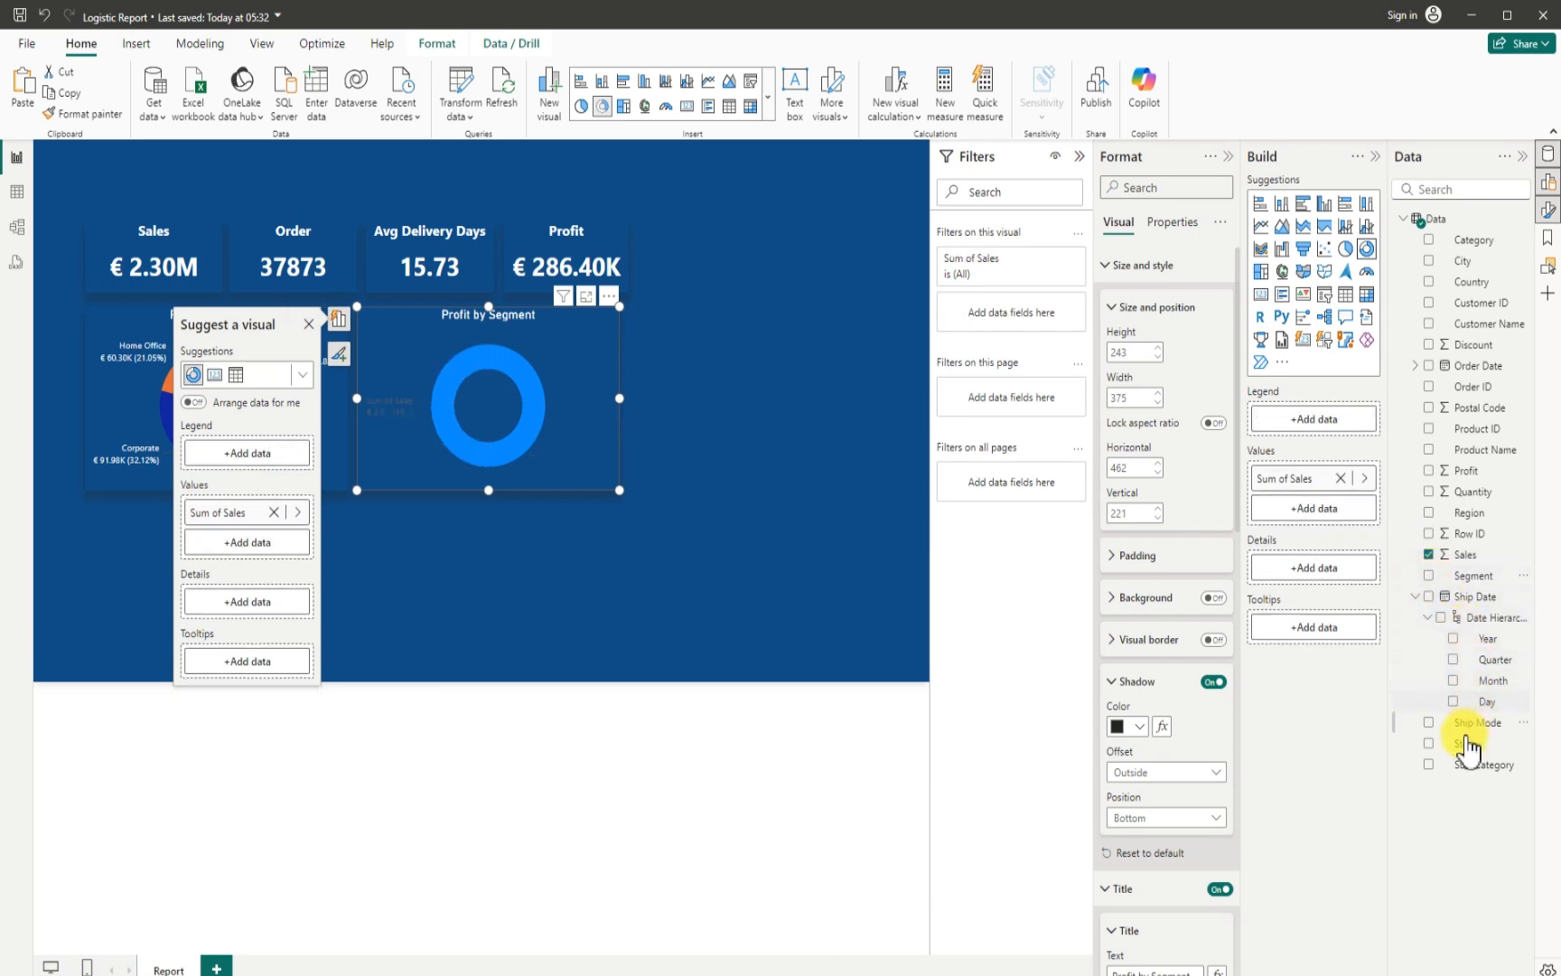
click(1430, 724)
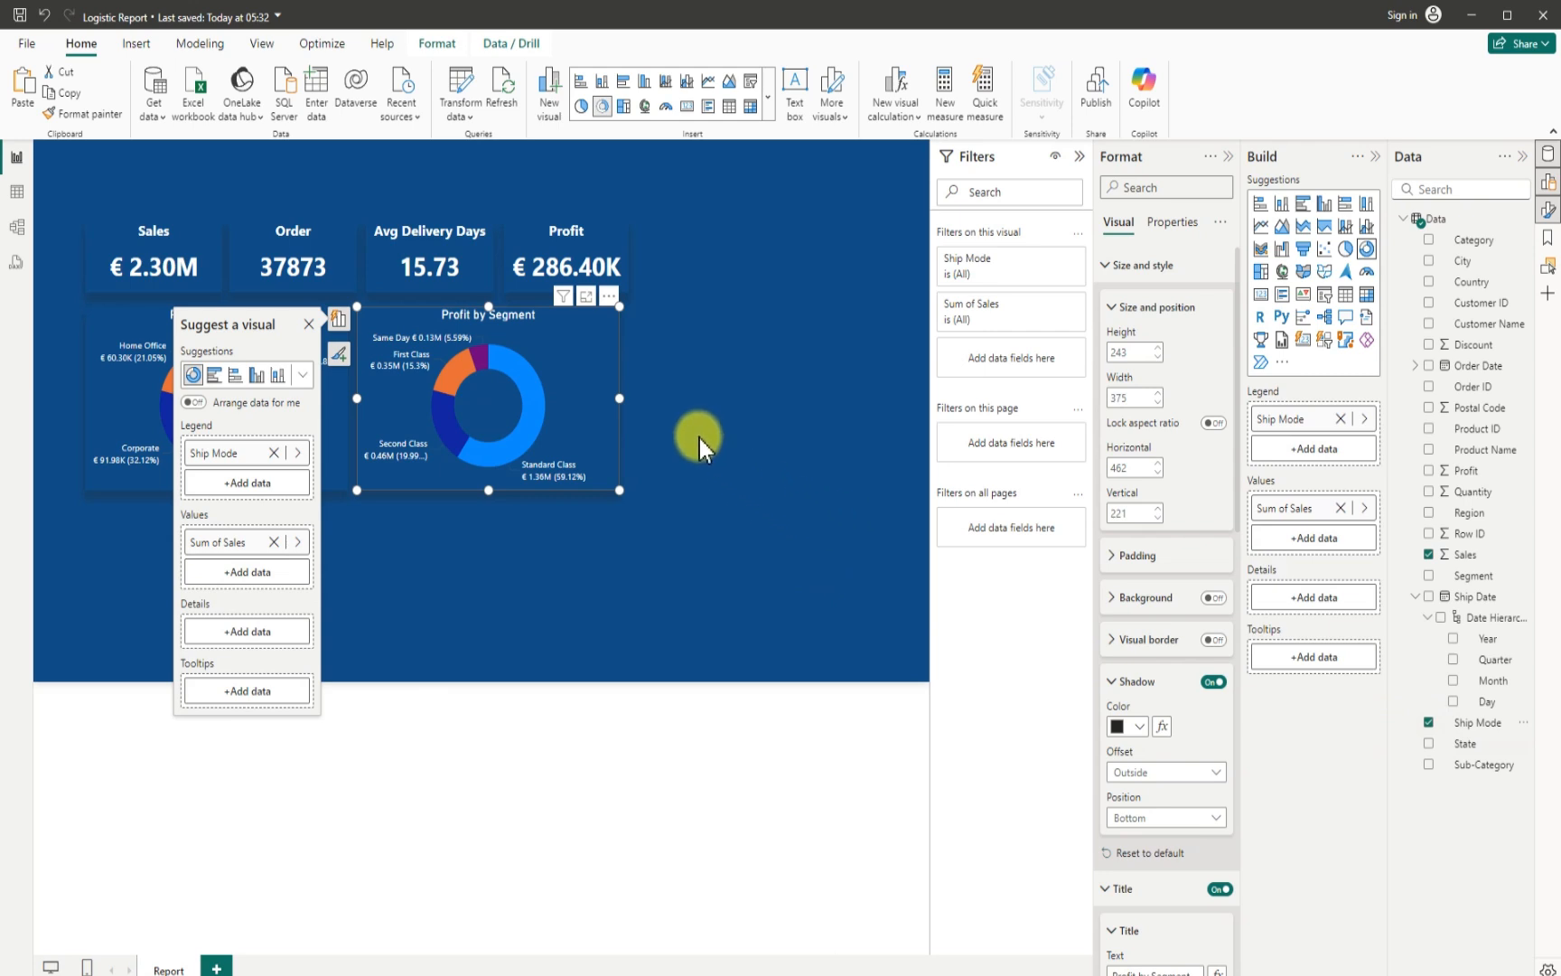
- Replace the donut chart's Sales values with Profit and widen the chart to roughly the Profit card's outer edge
drag(620, 400, 630, 403)
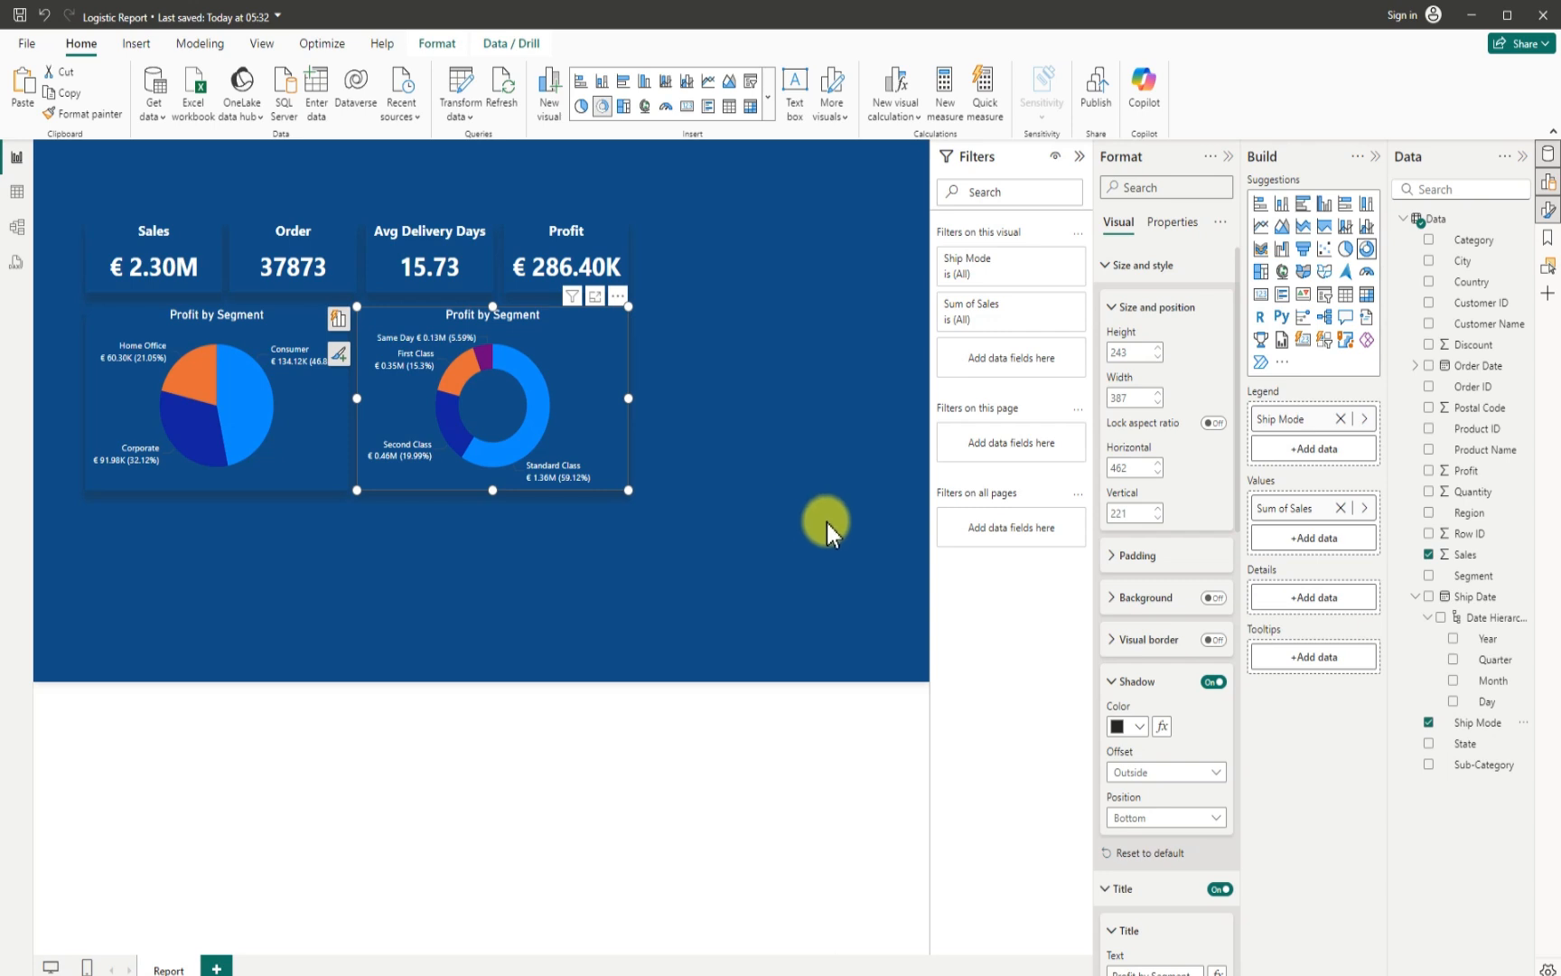
click(1430, 555)
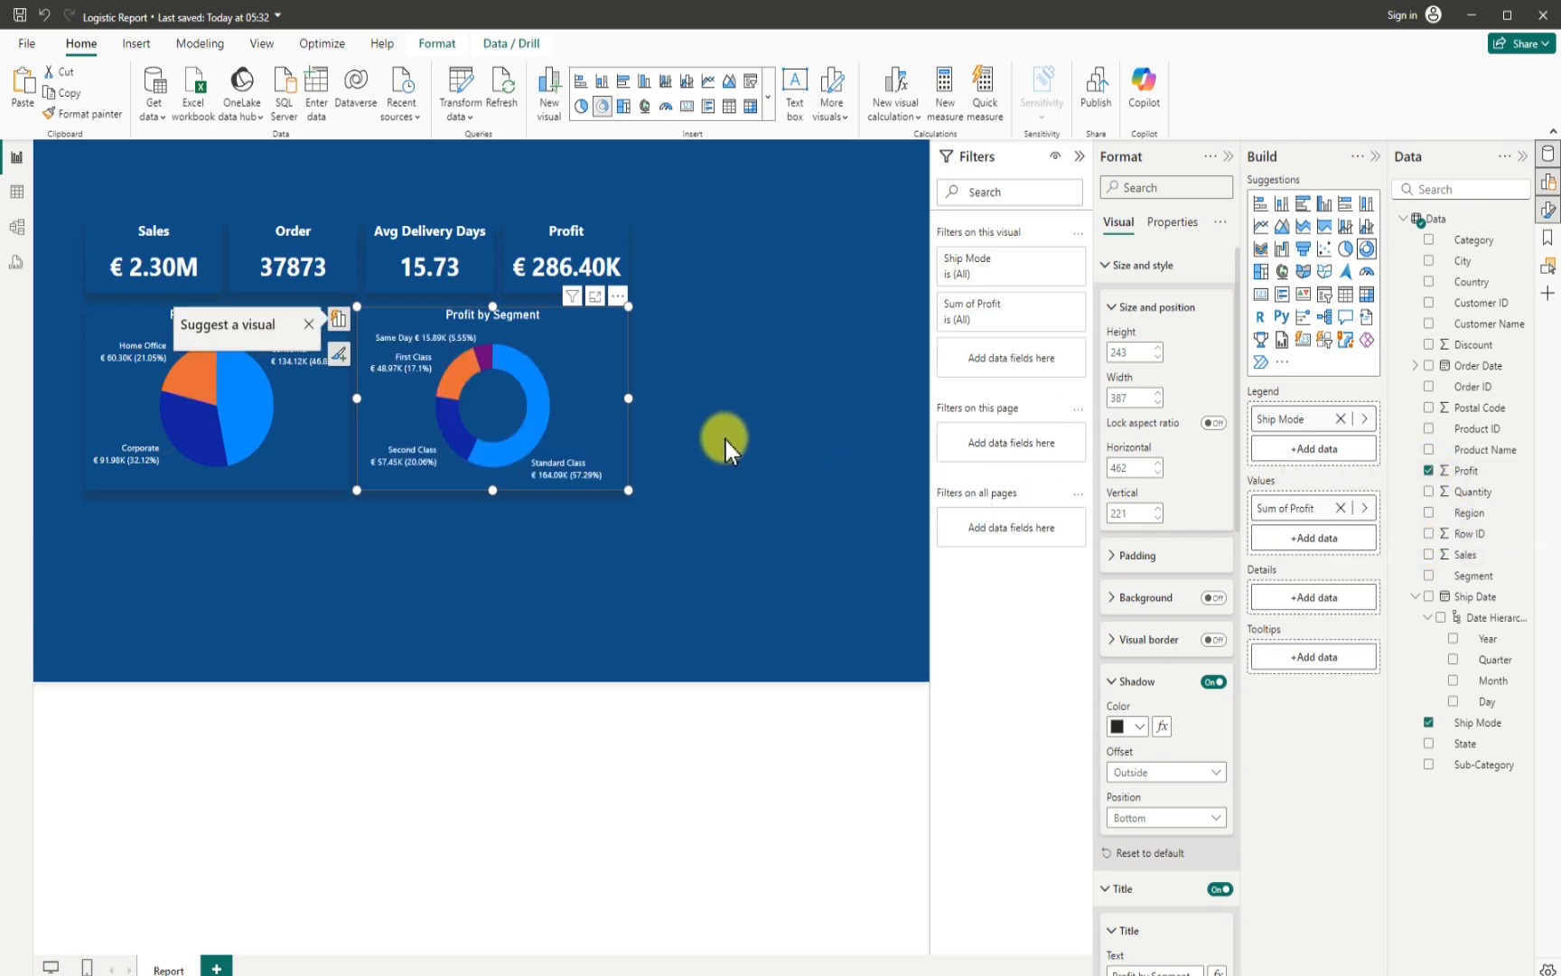
click(636, 403)
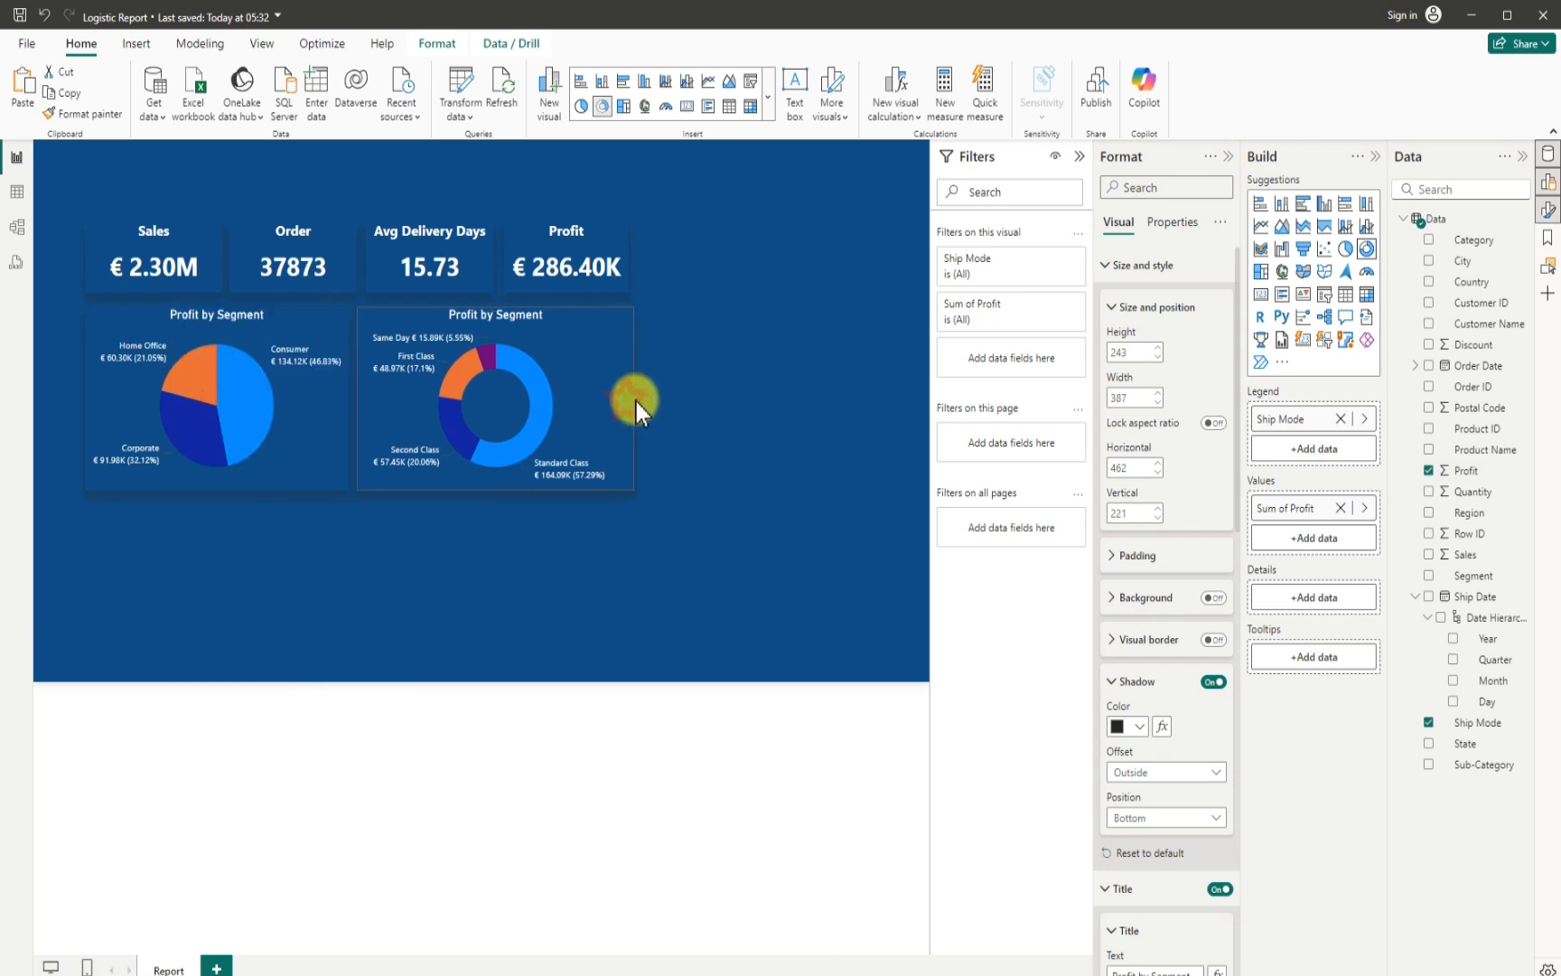
- Widen the donut chart to about 406 and change its title to Profit by Ship-Mode
drag(635, 403, 639, 401)
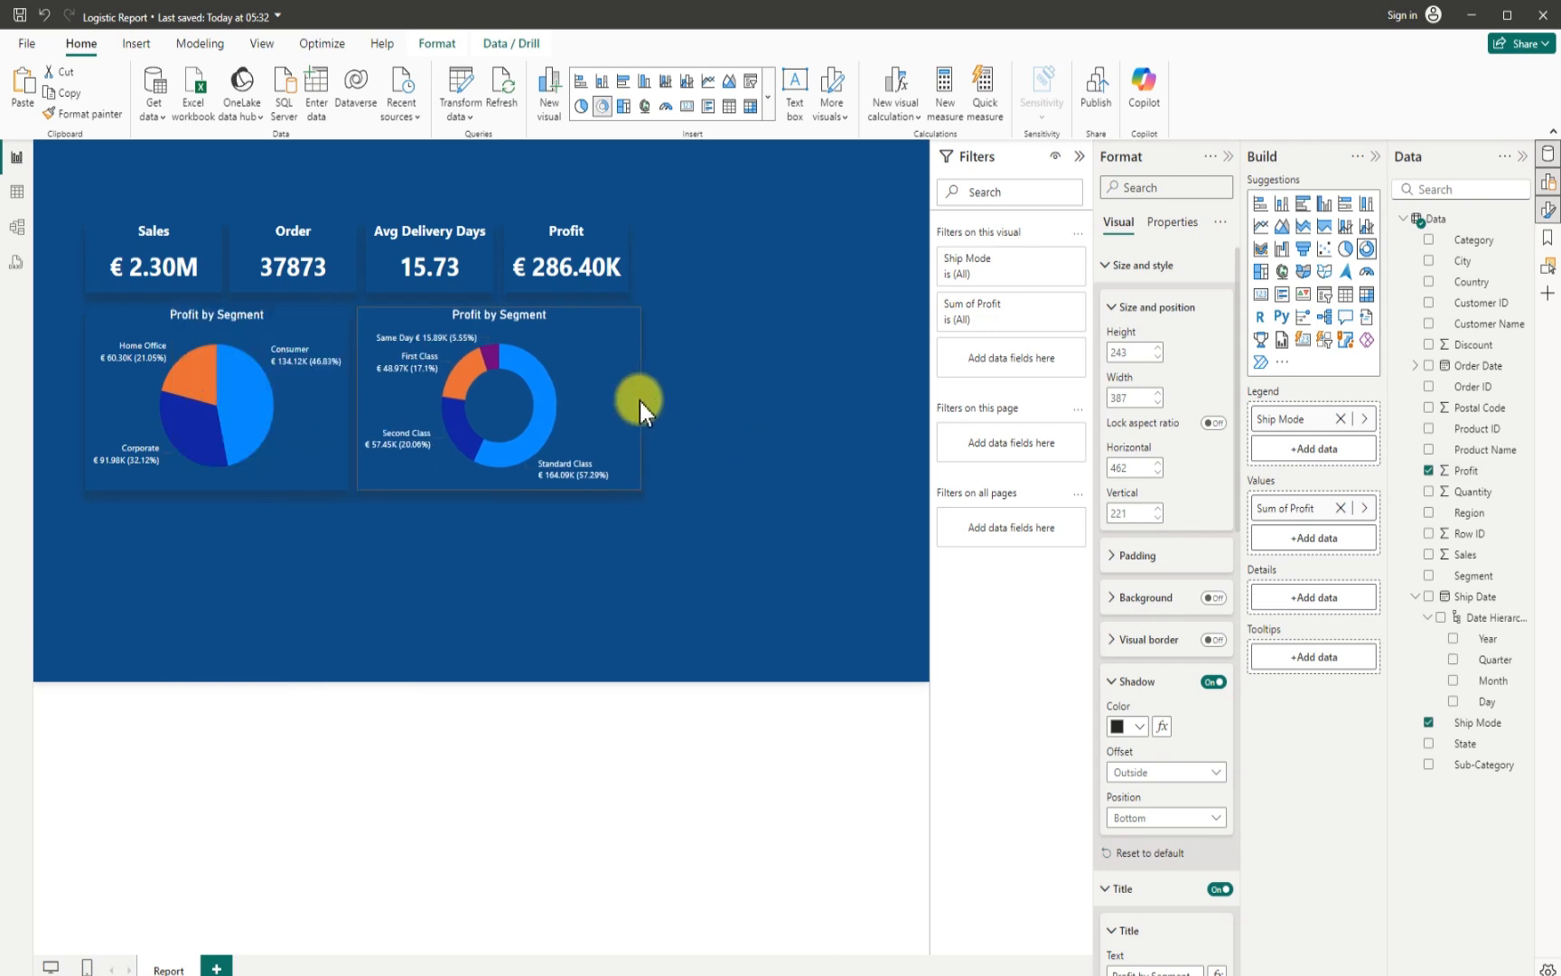
click(405, 359)
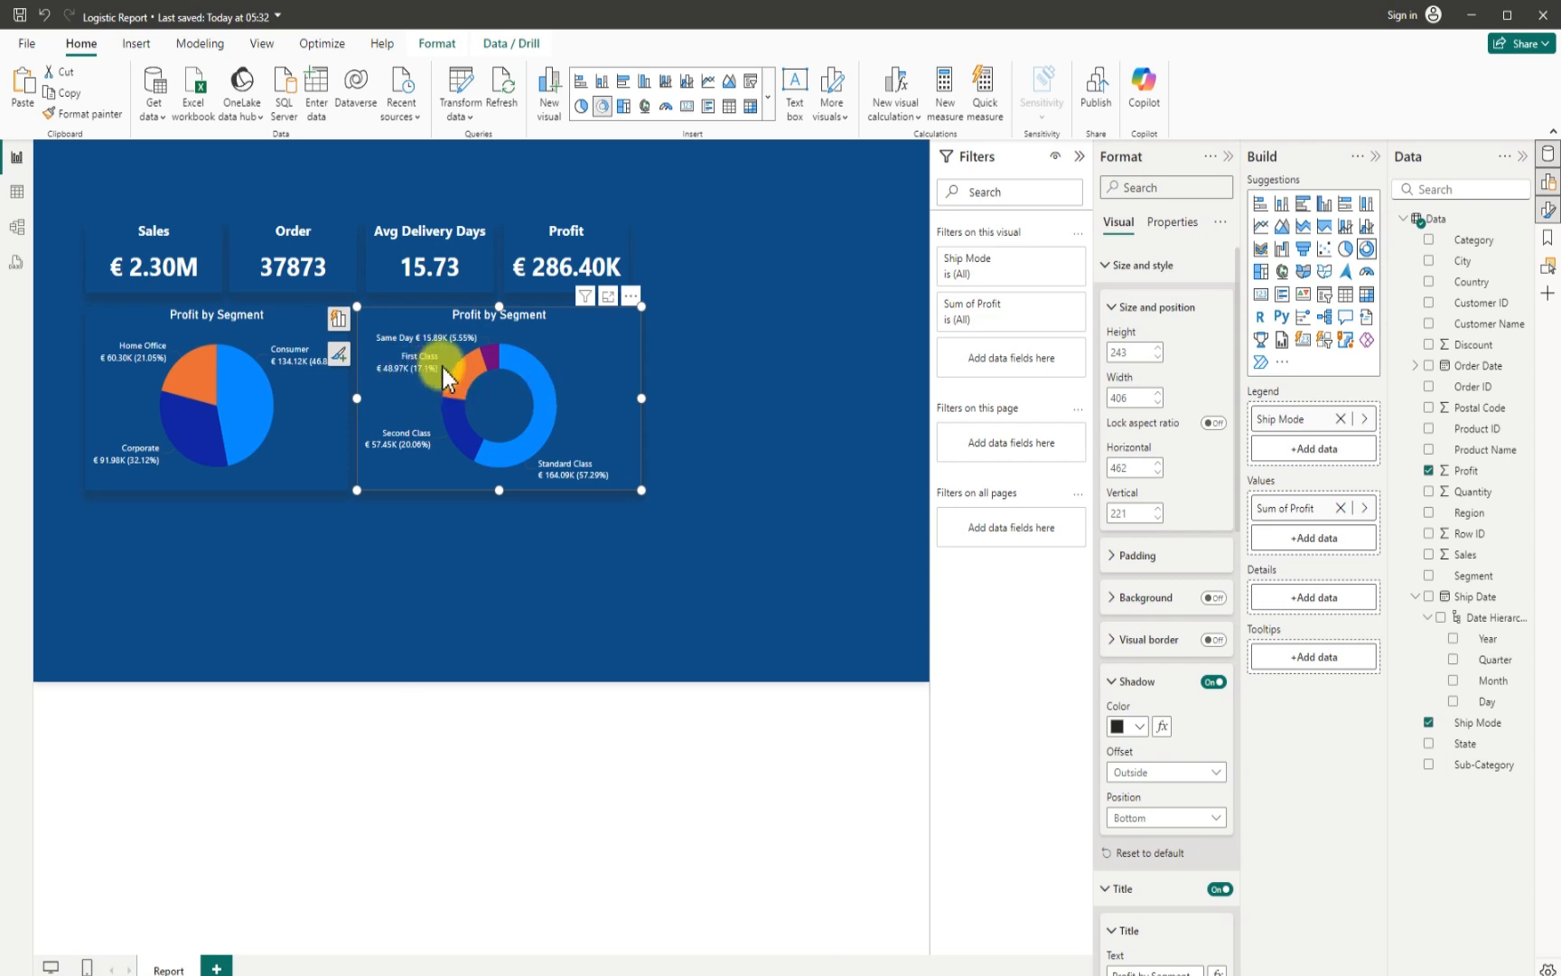
mouse_move(430, 372)
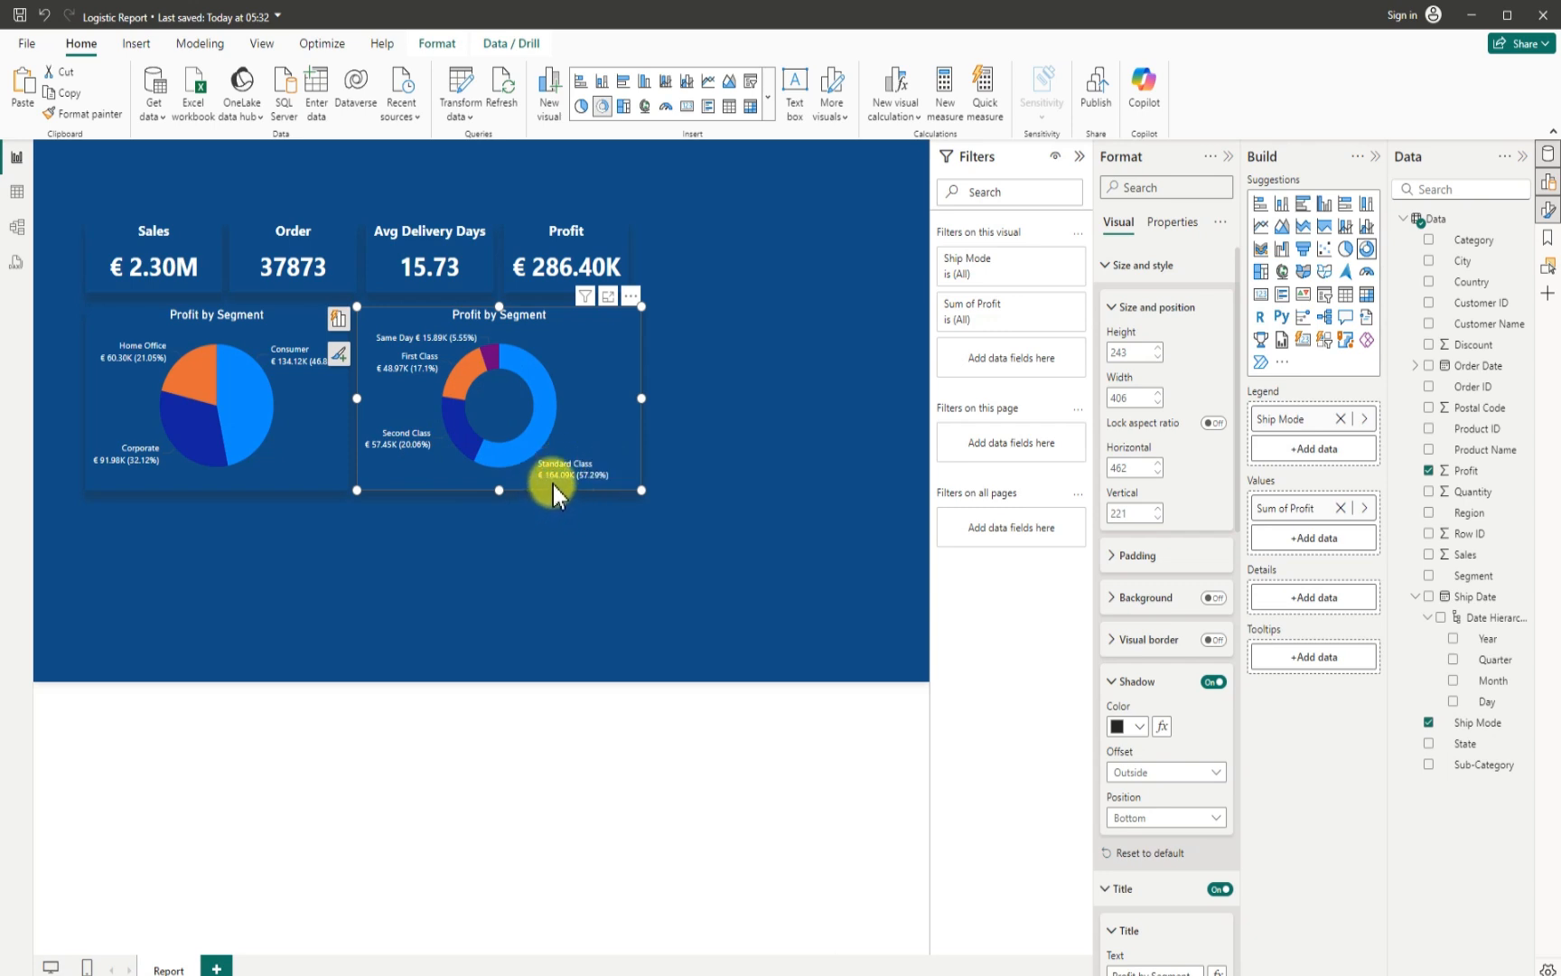
mouse_move(580, 479)
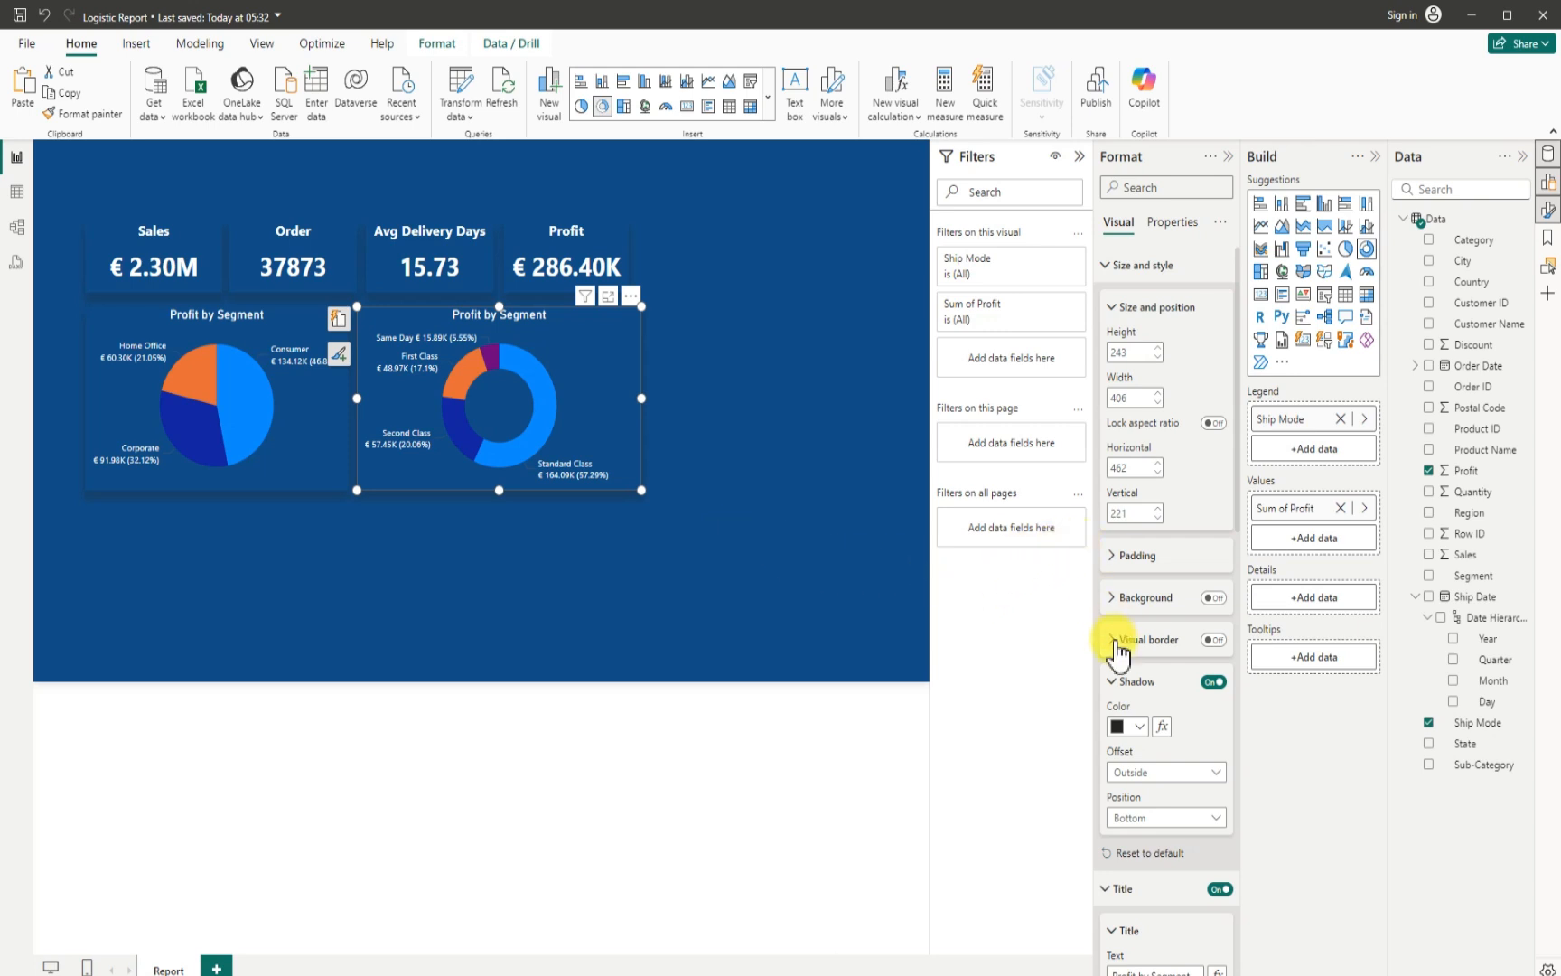
scroll(1166, 791, down, 5)
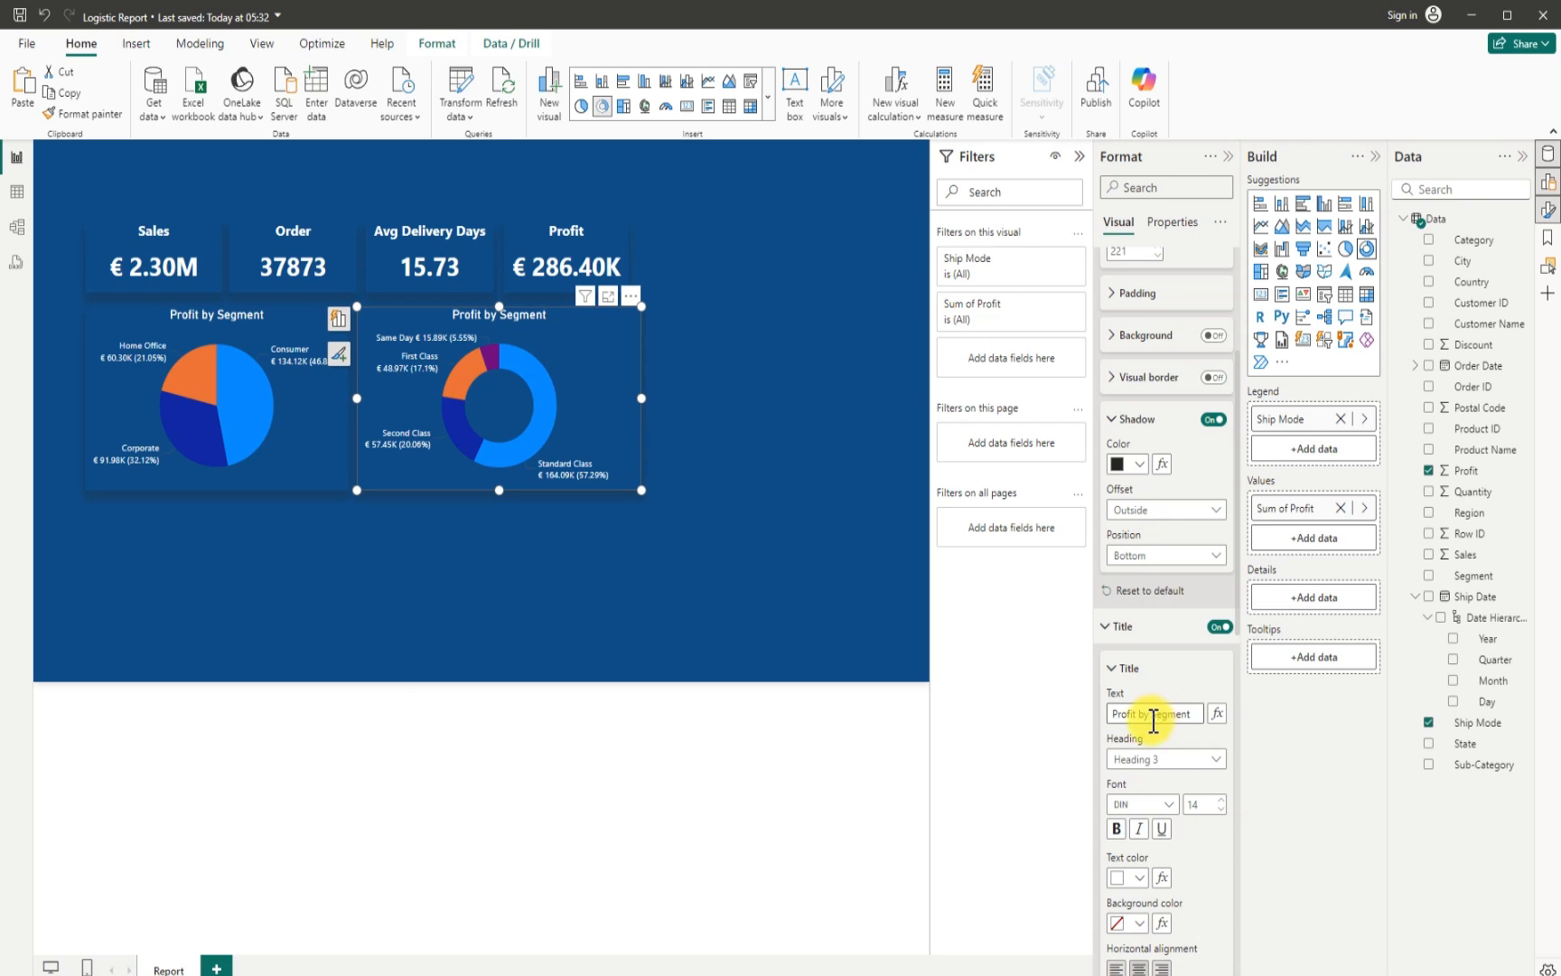
drag(1152, 716, 1205, 716)
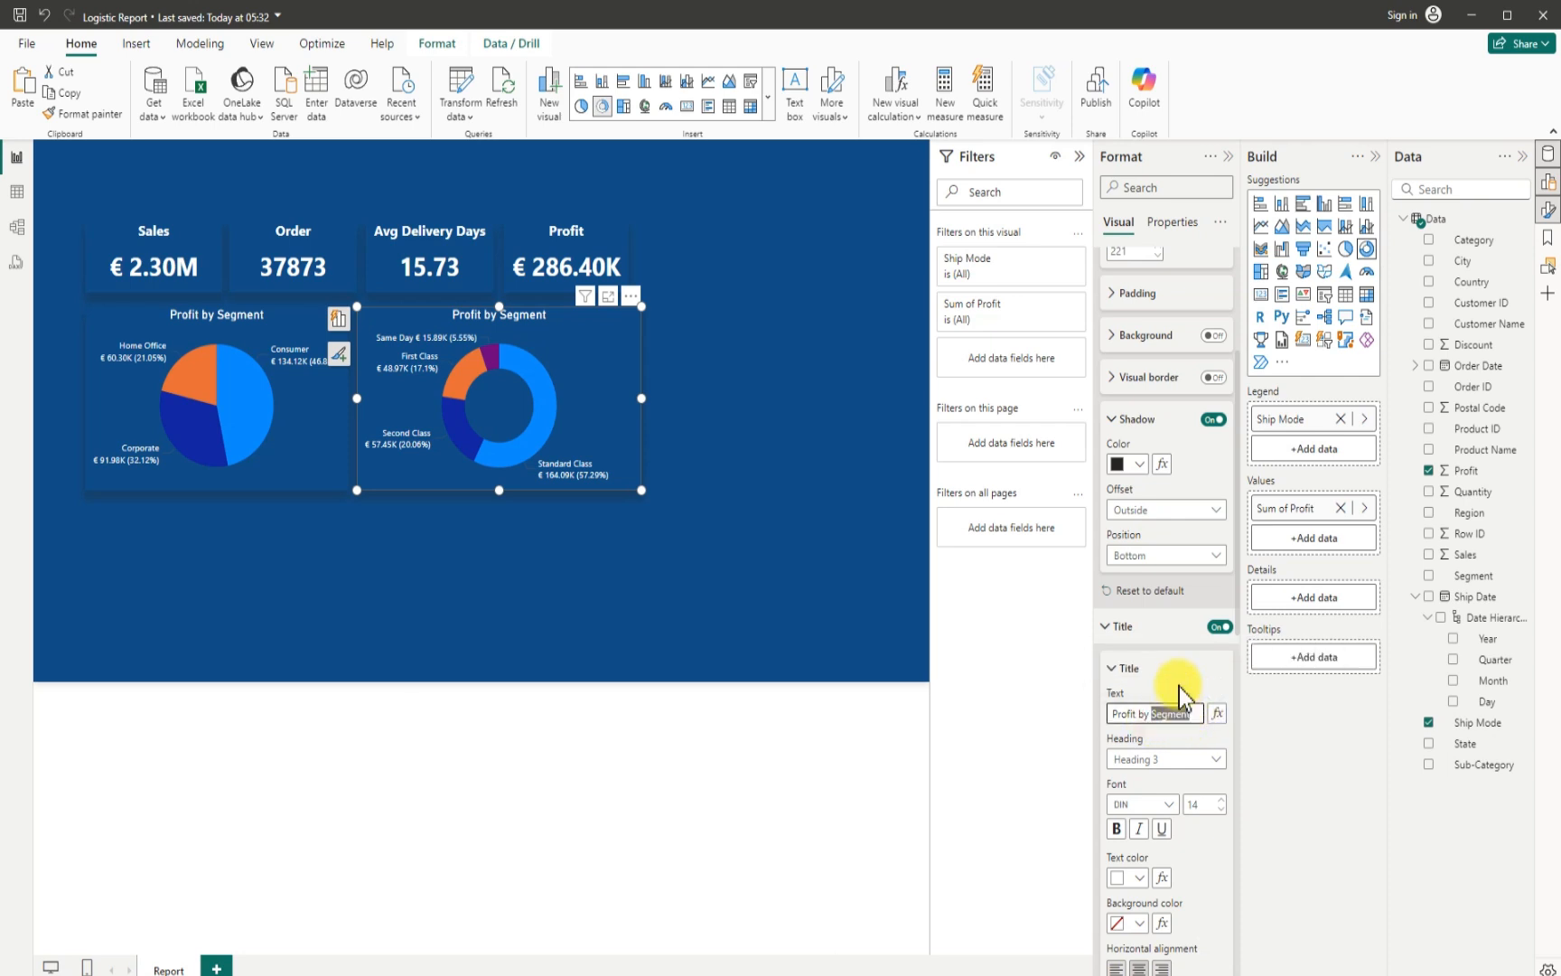
text(Ship-)
text(Mod)
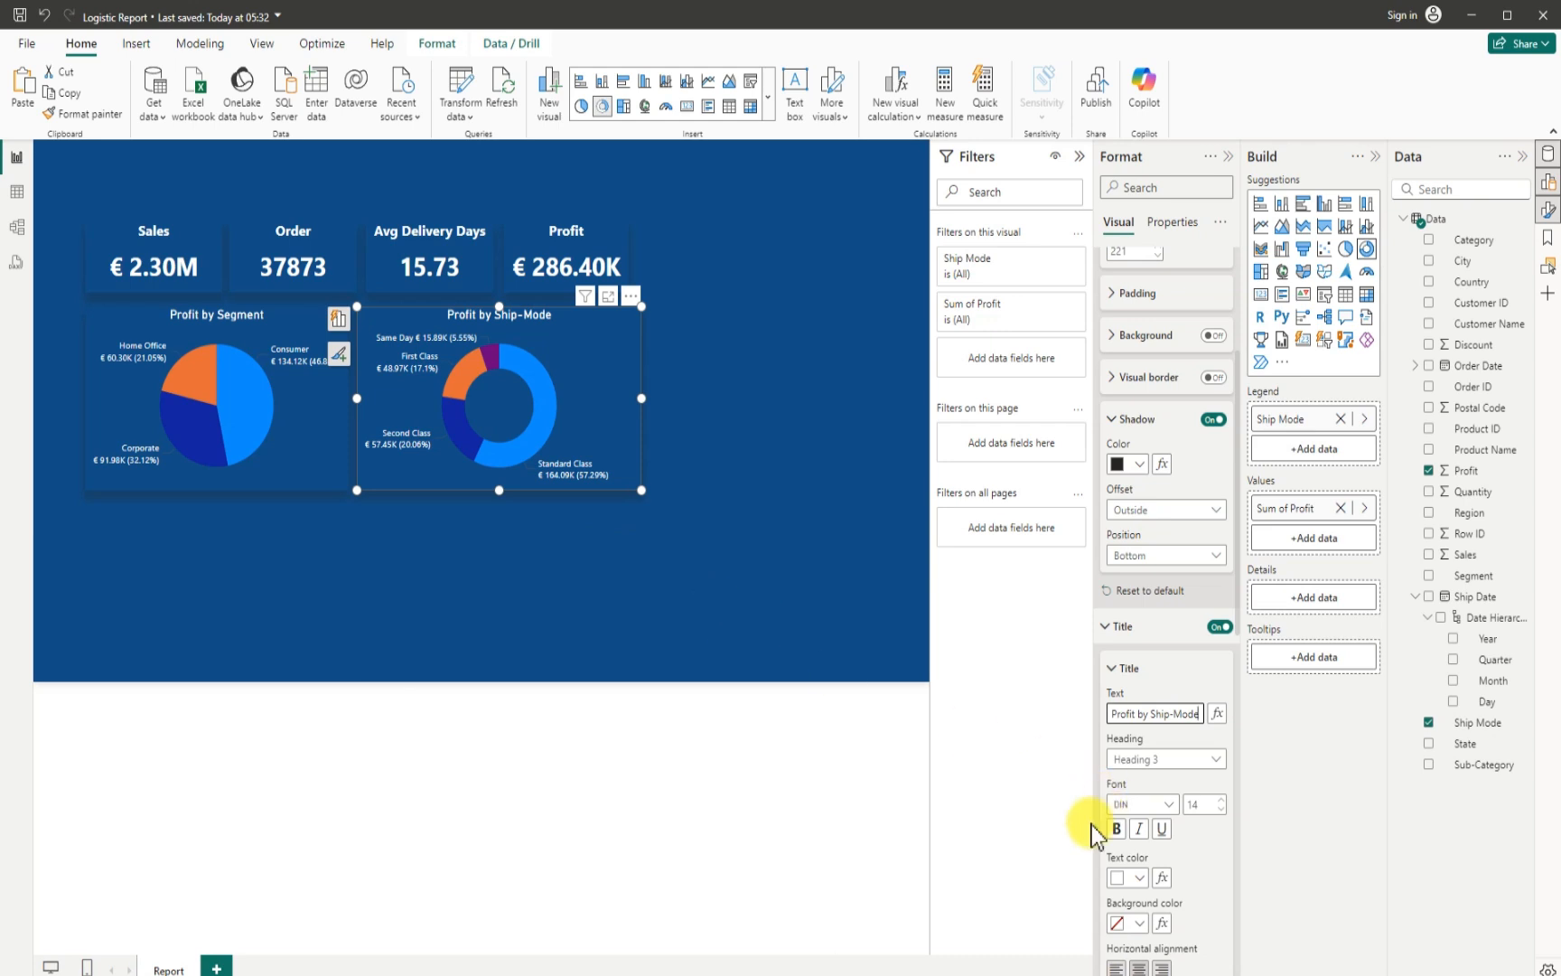
- Increase the detail label value font size to 10 on the donut chart and on the pie chart
scroll(1153, 861, down, 3)
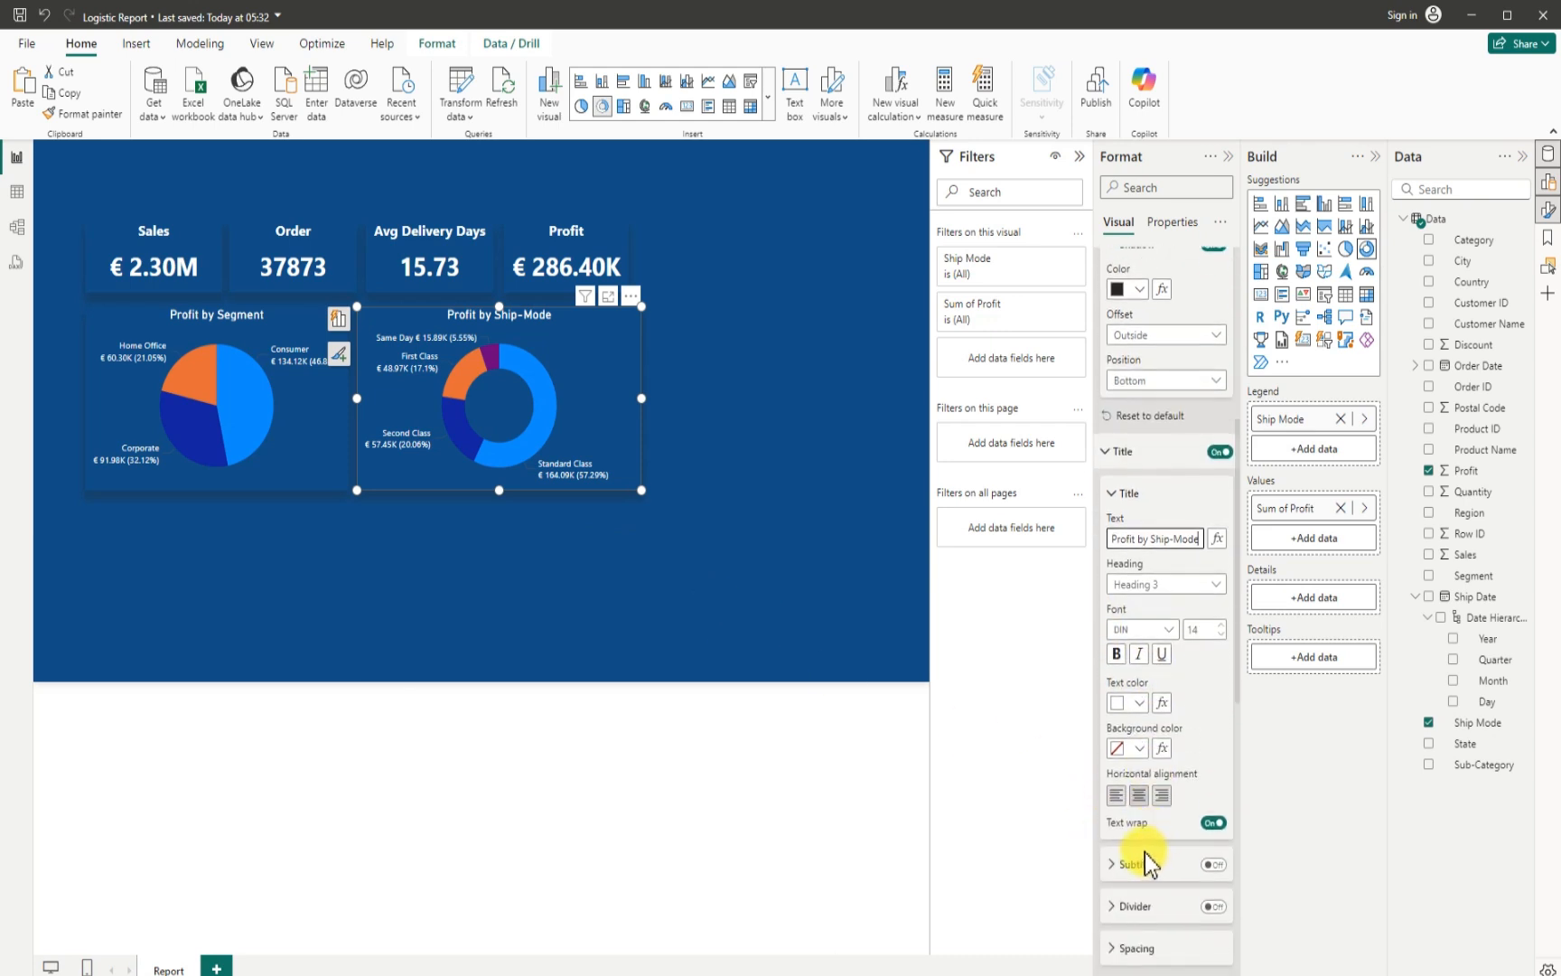
scroll(1148, 859, down, 3)
scroll(1143, 854, down, 3)
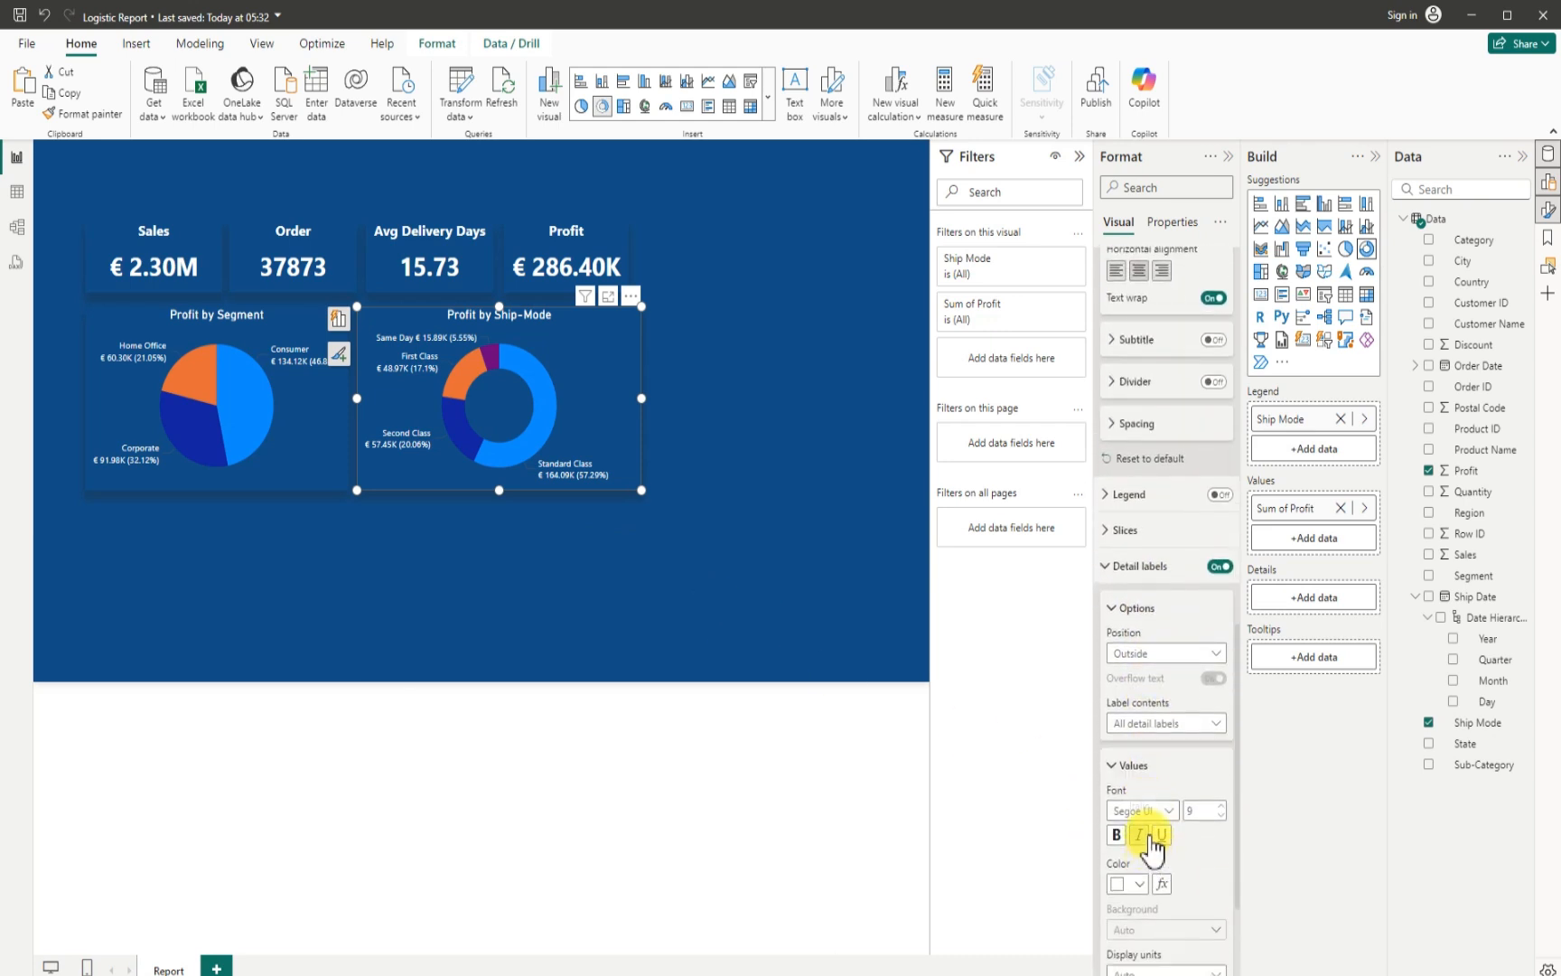
scroll(1149, 845, down, 1)
scroll(1148, 845, down, 1)
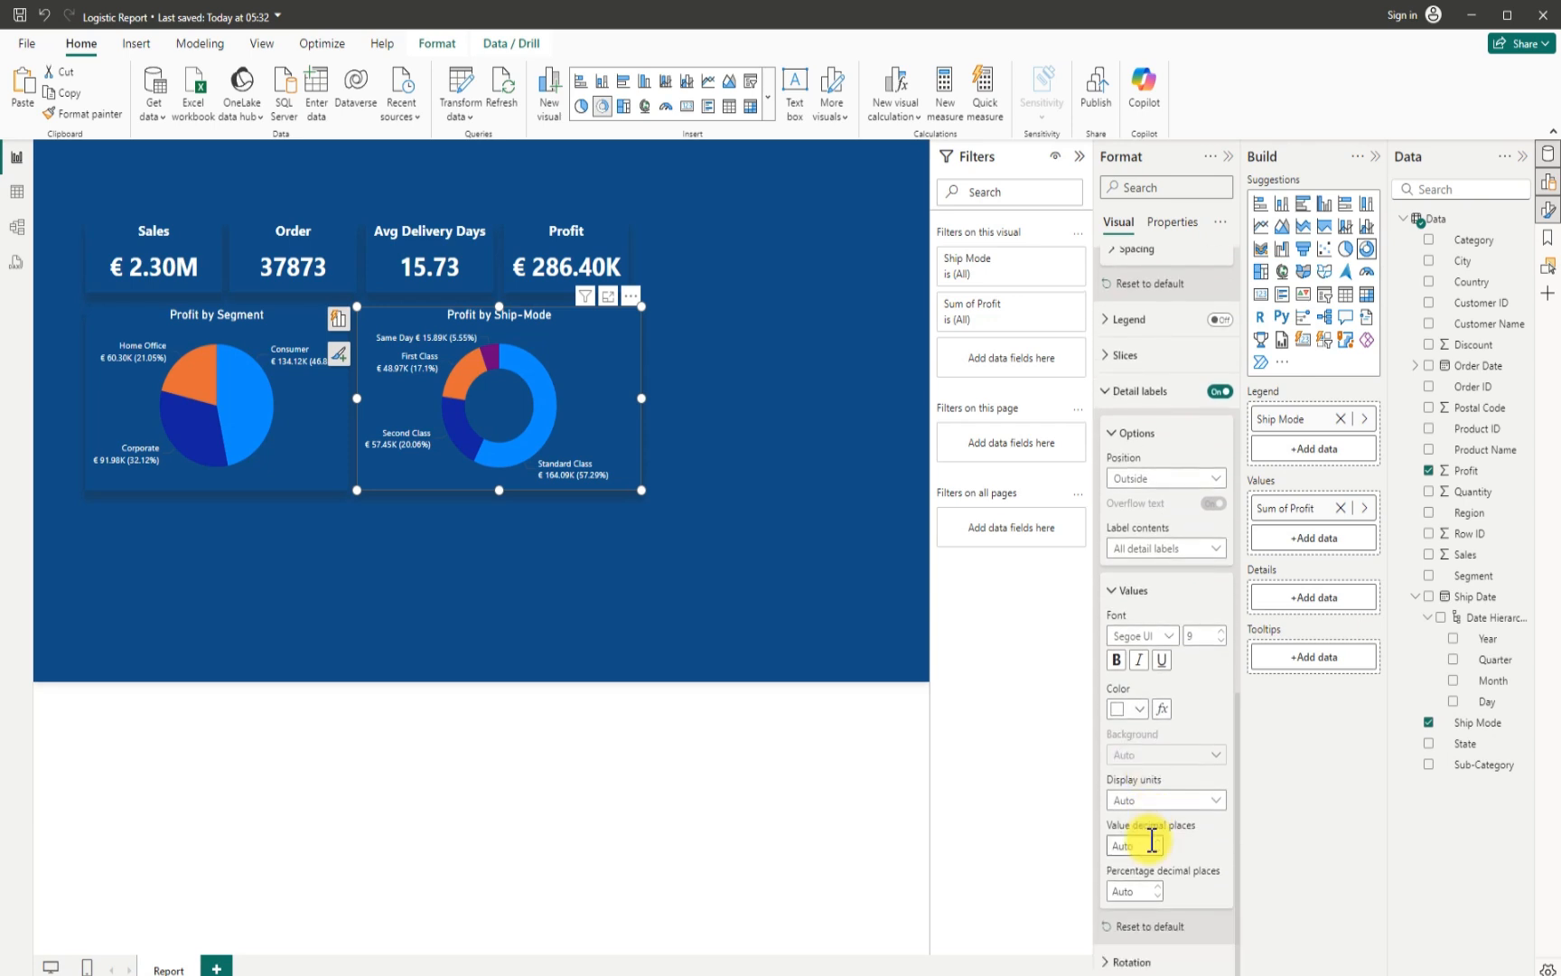
click(1220, 633)
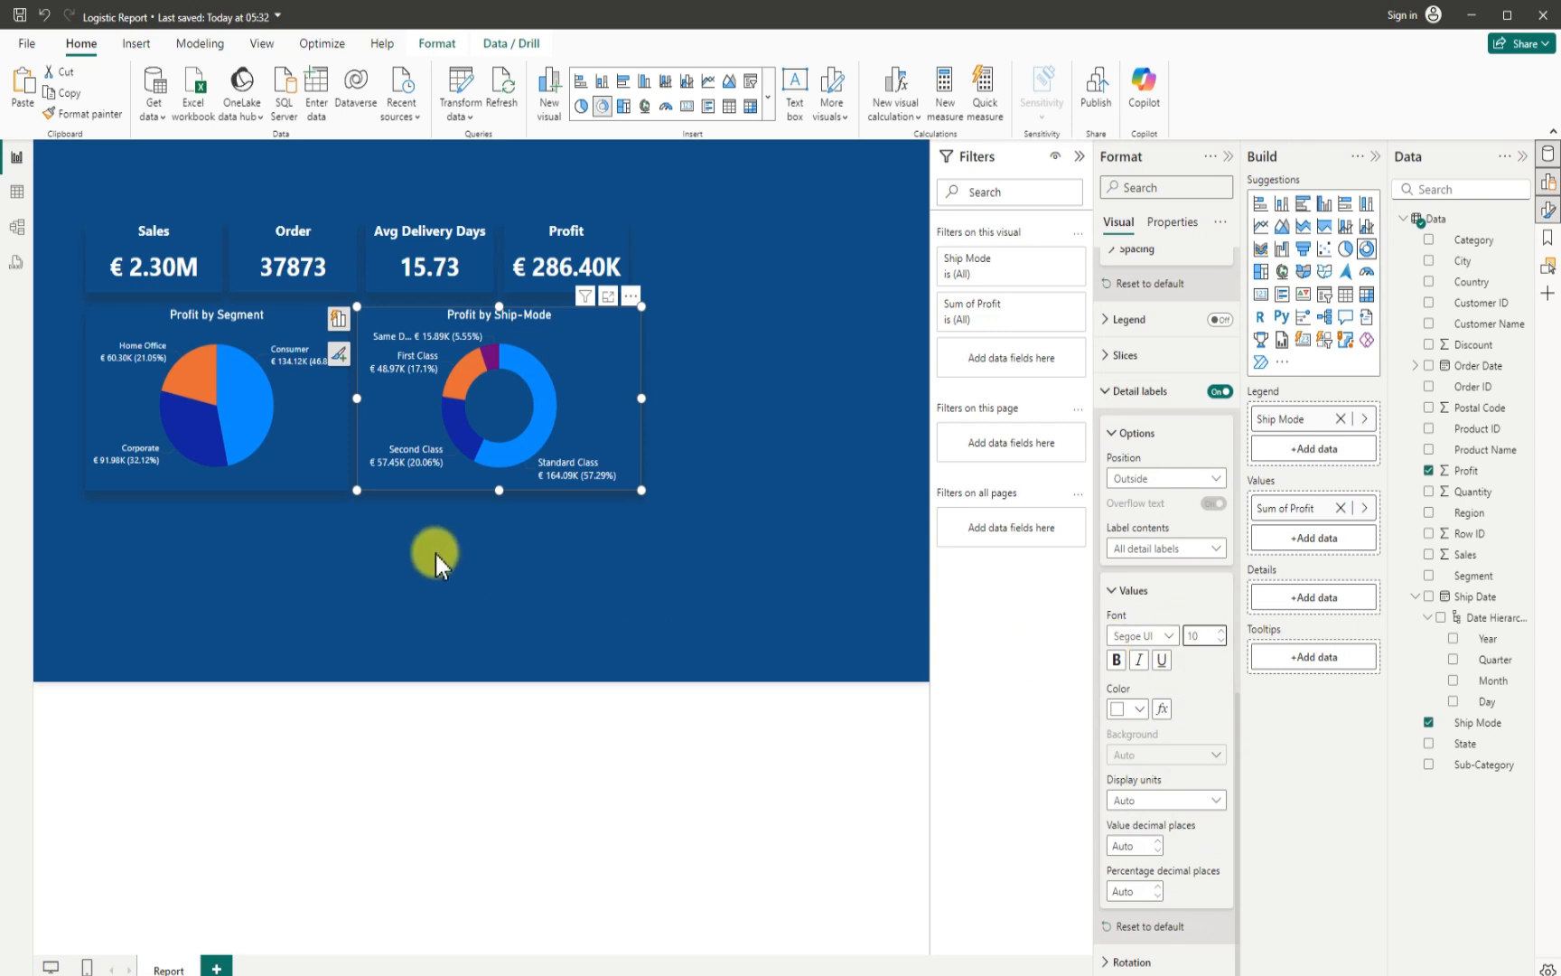
click(283, 471)
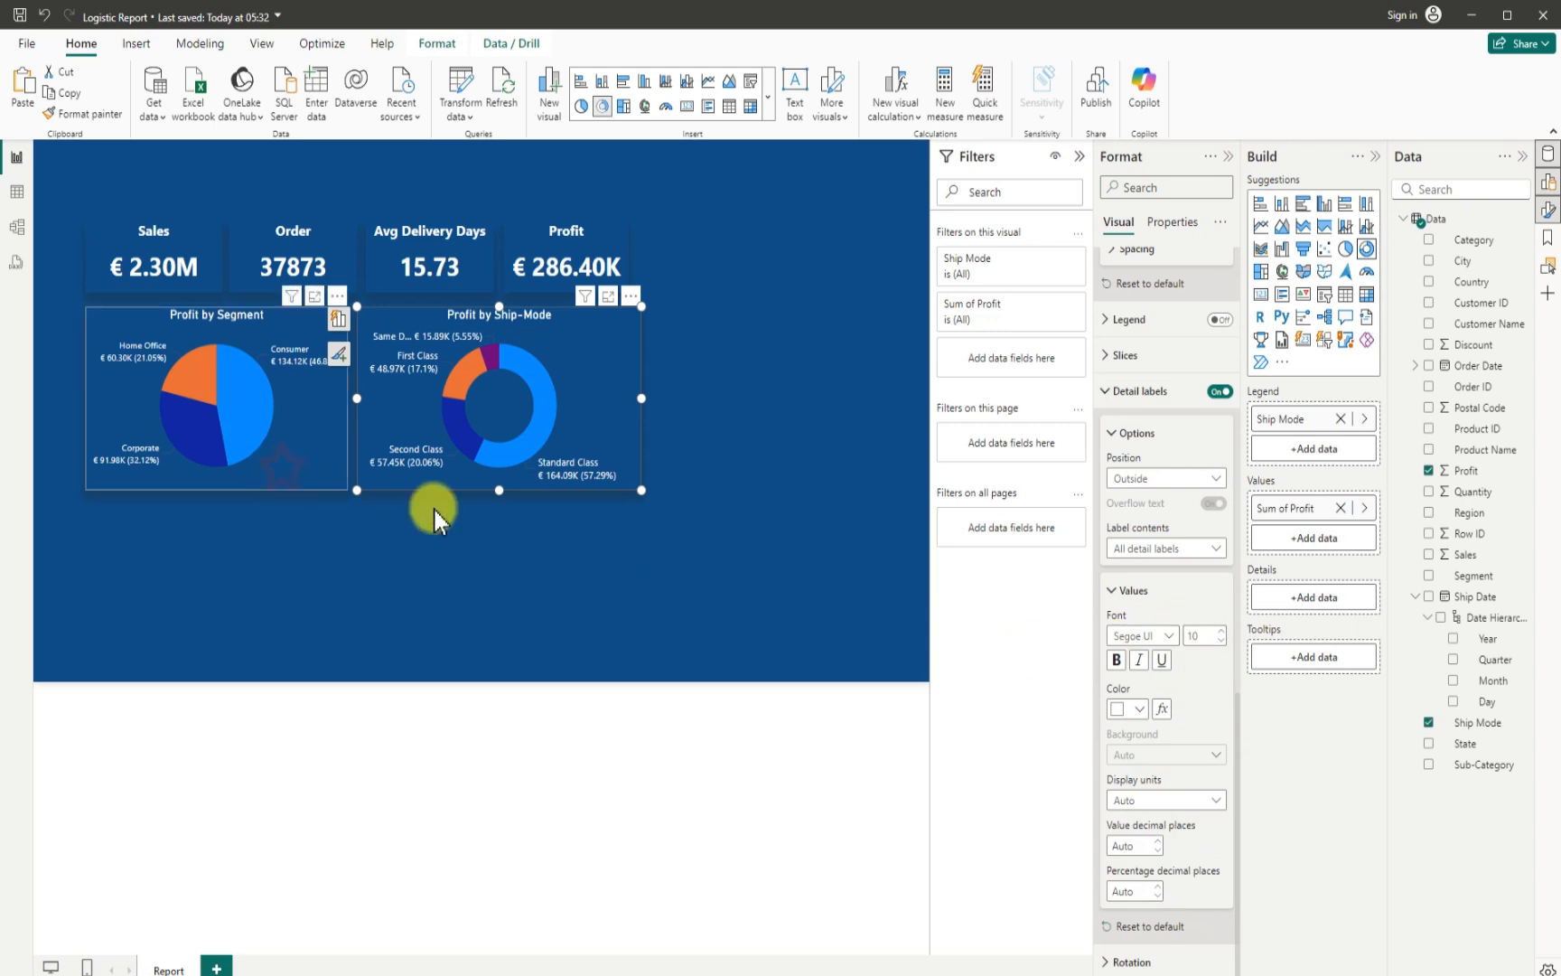
click(1221, 632)
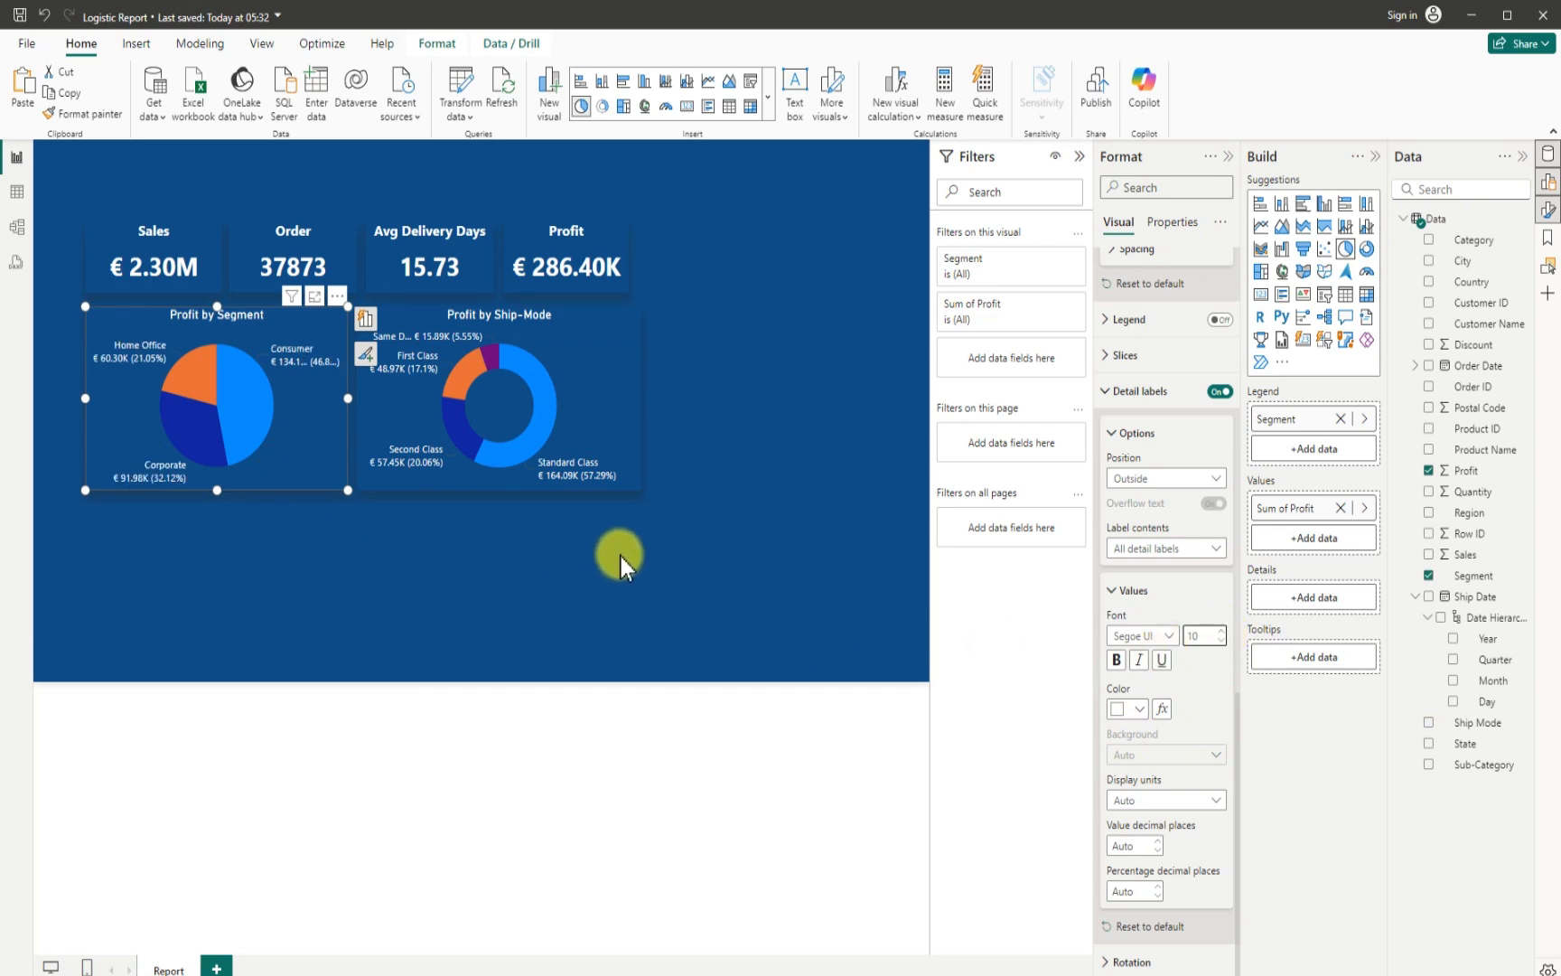
- Narrow the donut chart slightly so its outer edge comes closer to the Profit card's edge, and deselect it
click(641, 426)
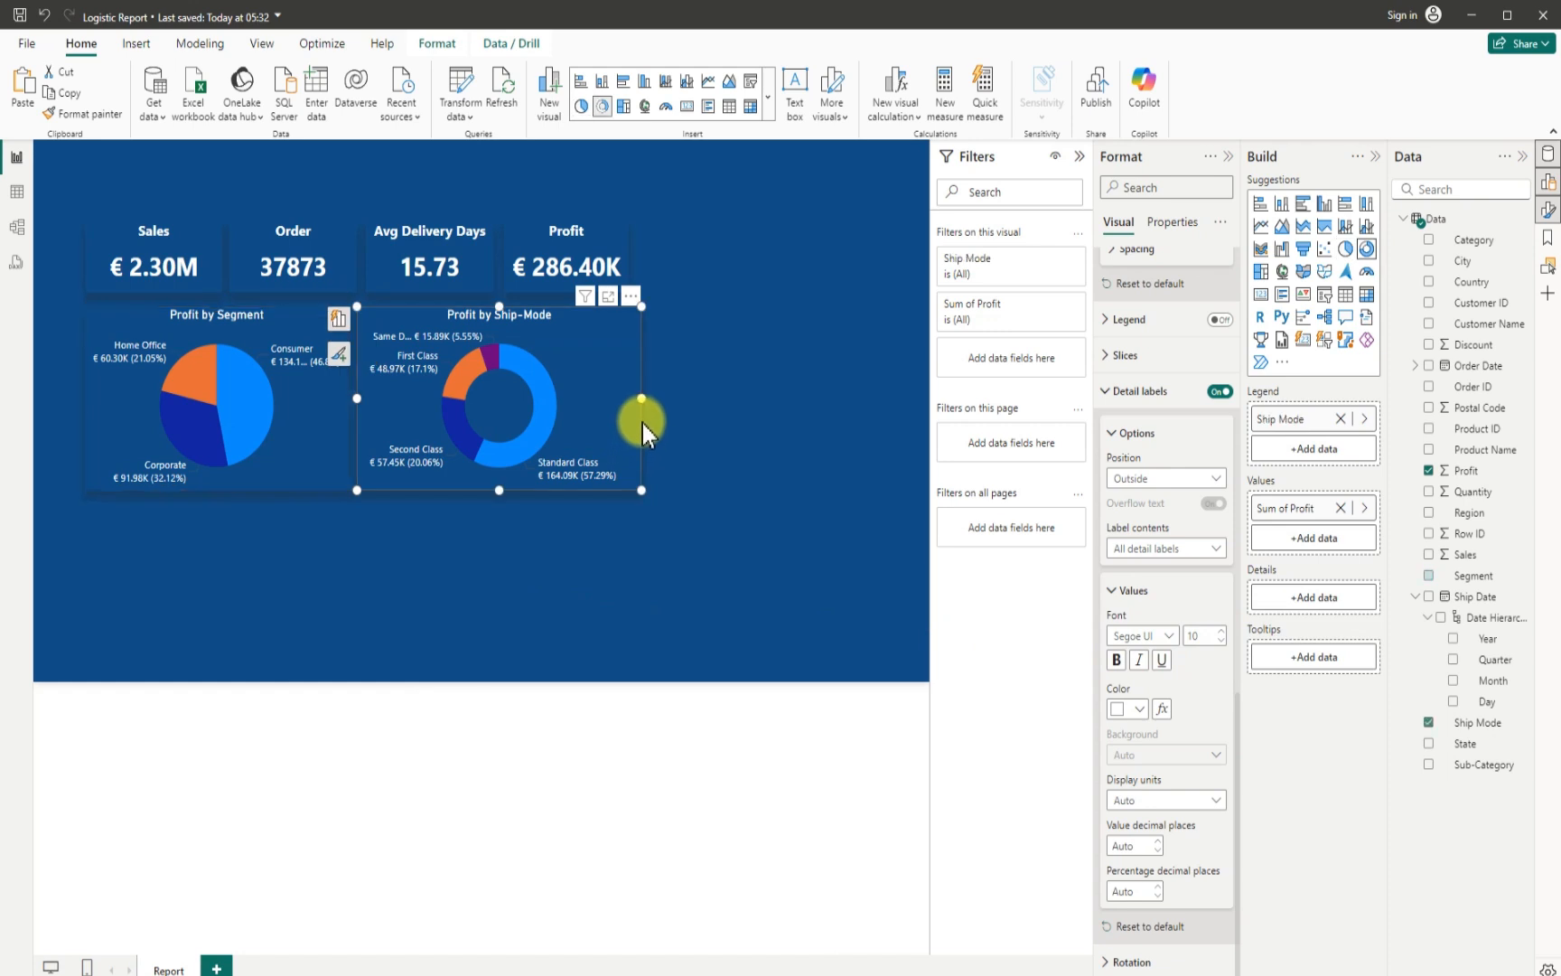
drag(641, 419, 632, 401)
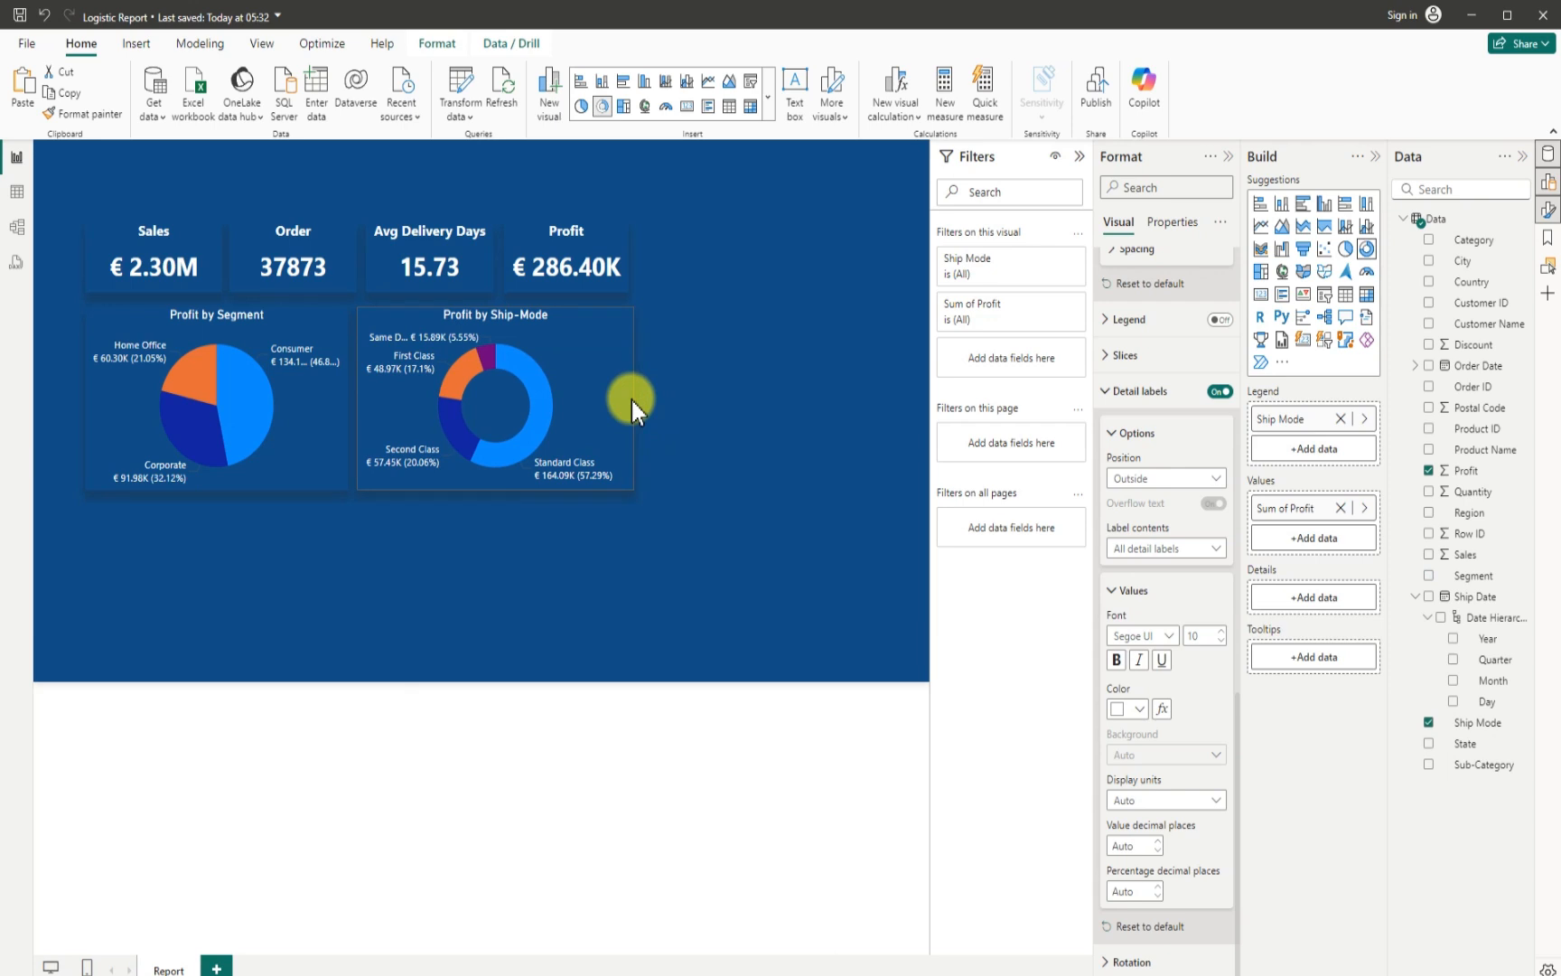
click(632, 587)
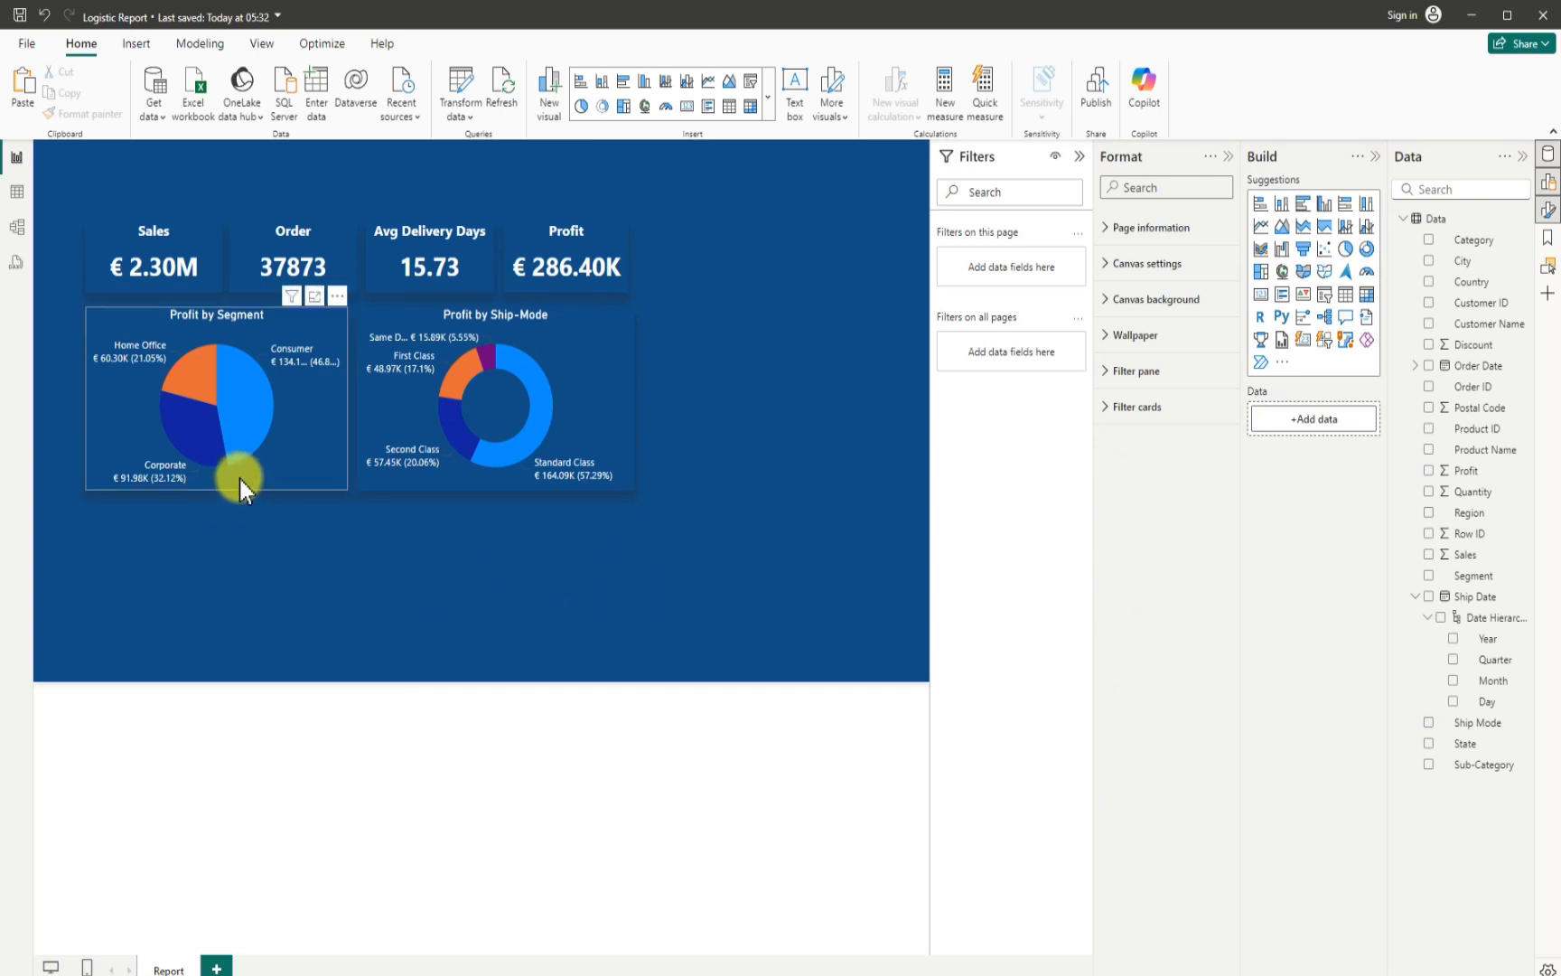
- Enlarge the Profit by Segment pie chart to about 387 wide and 253 high
click(204, 492)
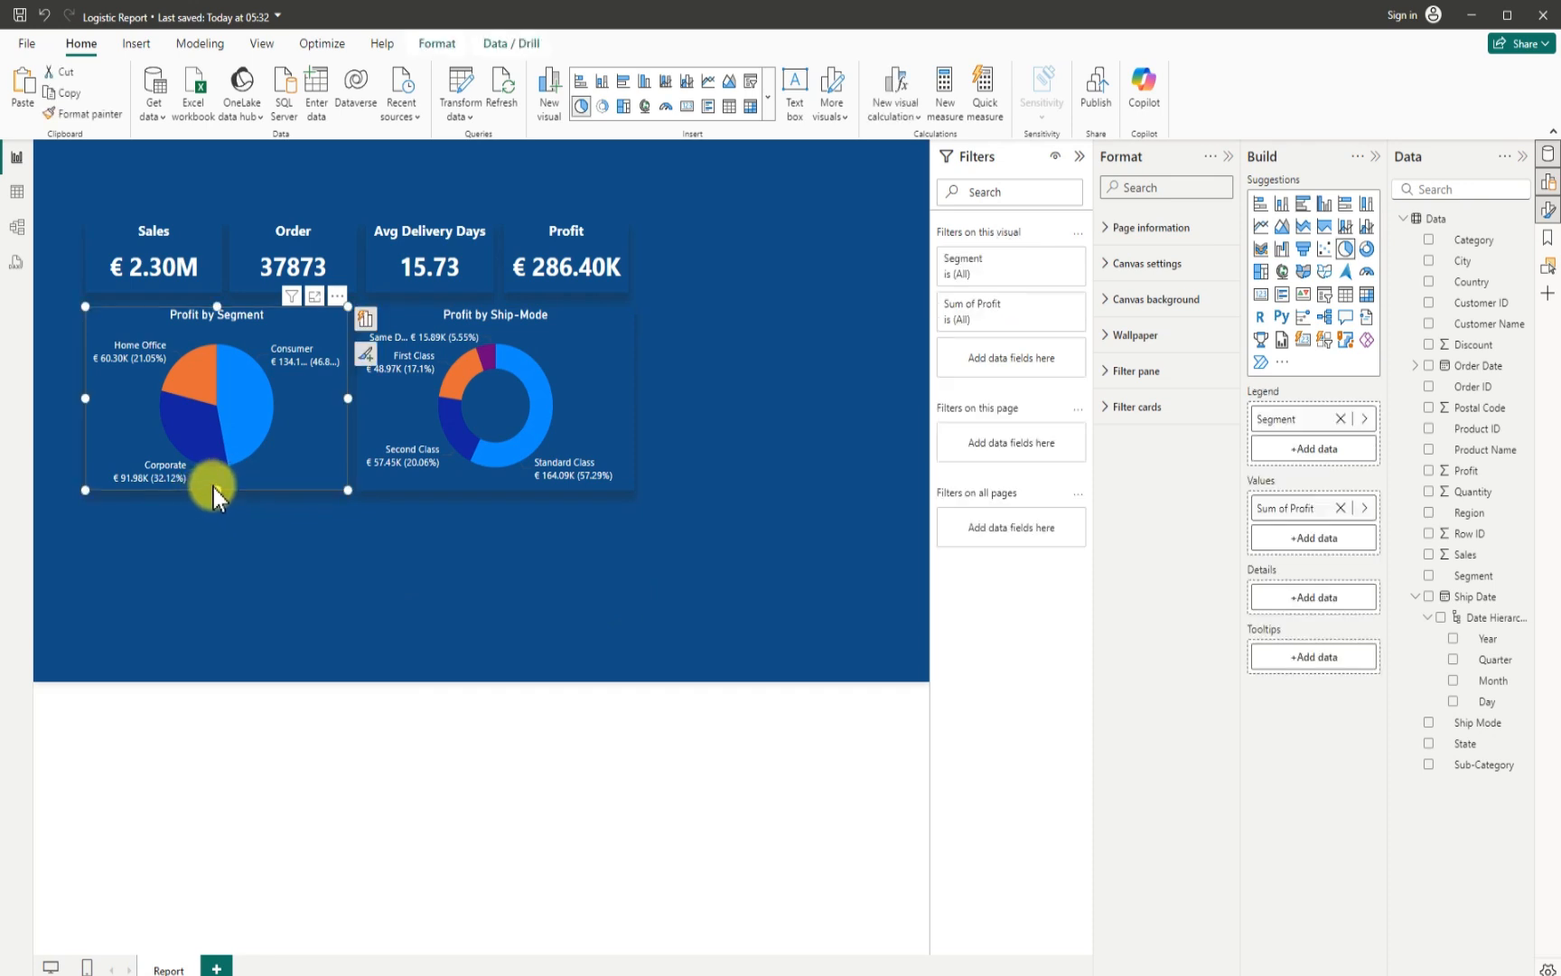
drag(215, 488, 215, 496)
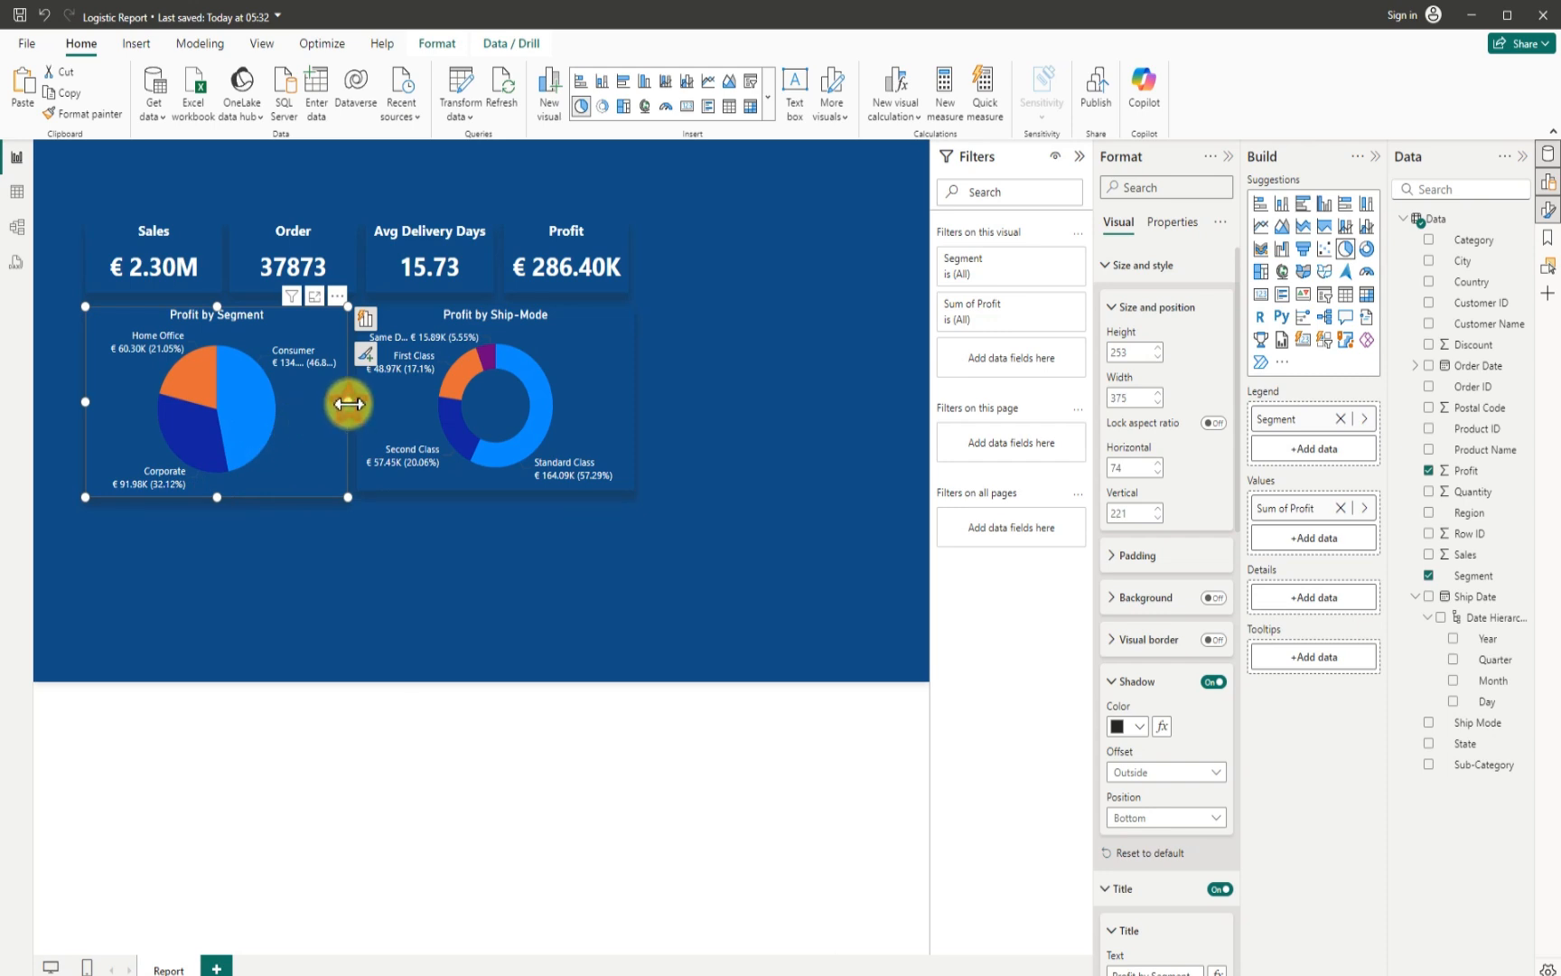
drag(353, 405, 358, 410)
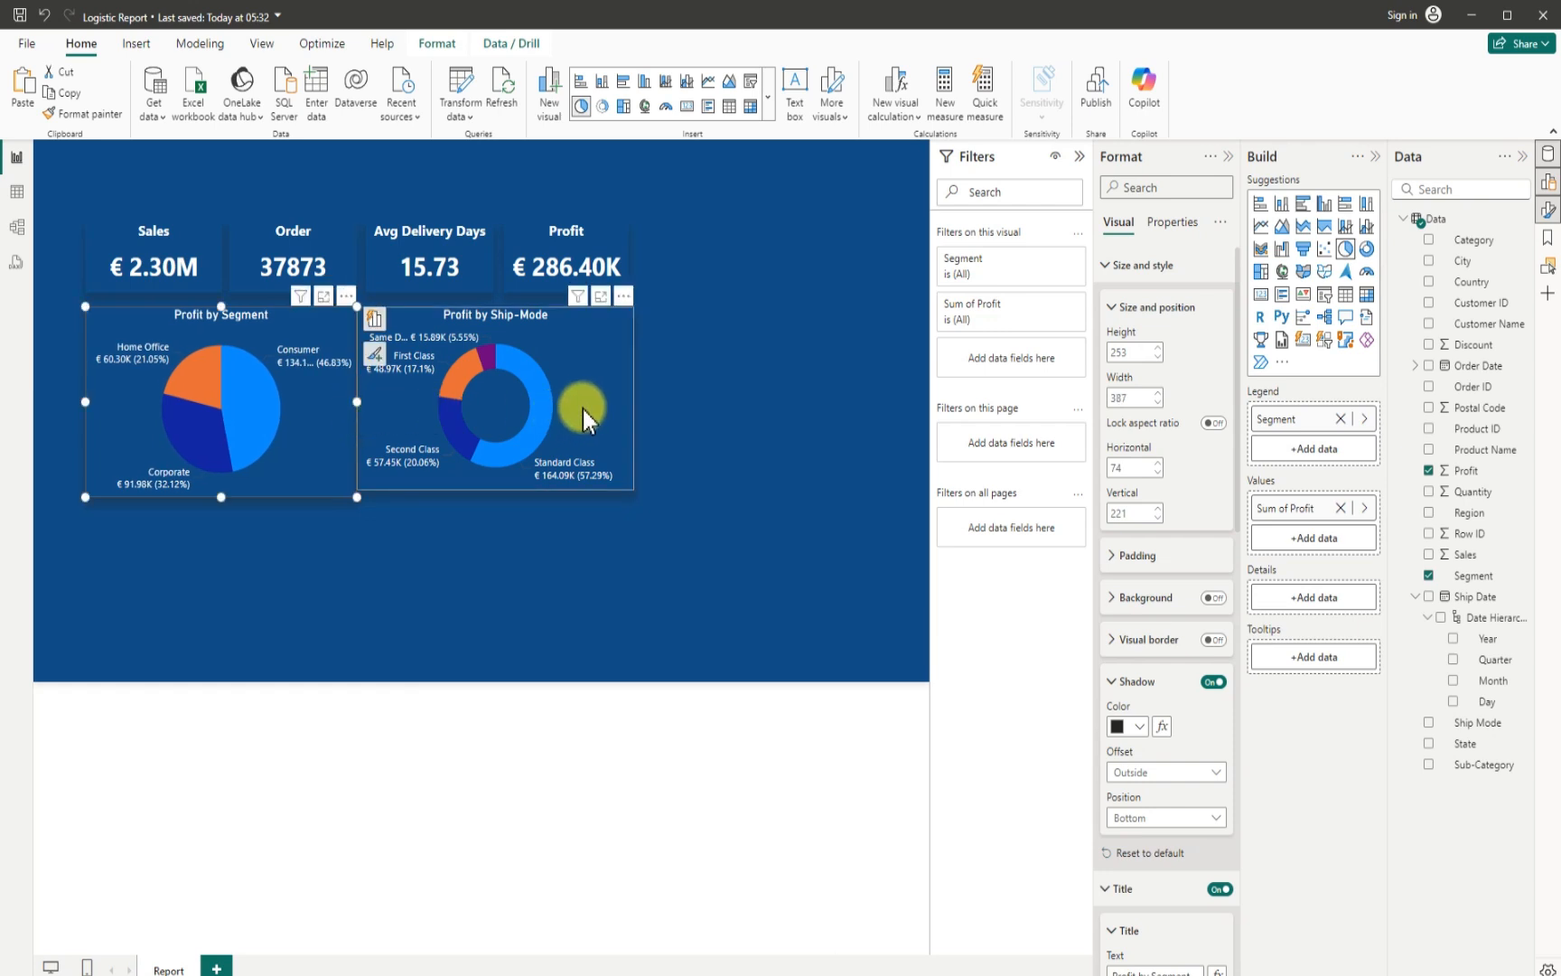
- Resize the donut chart to about 403 wide and 248 high, and position it at about horizontal 470, vertical 226
click(632, 401)
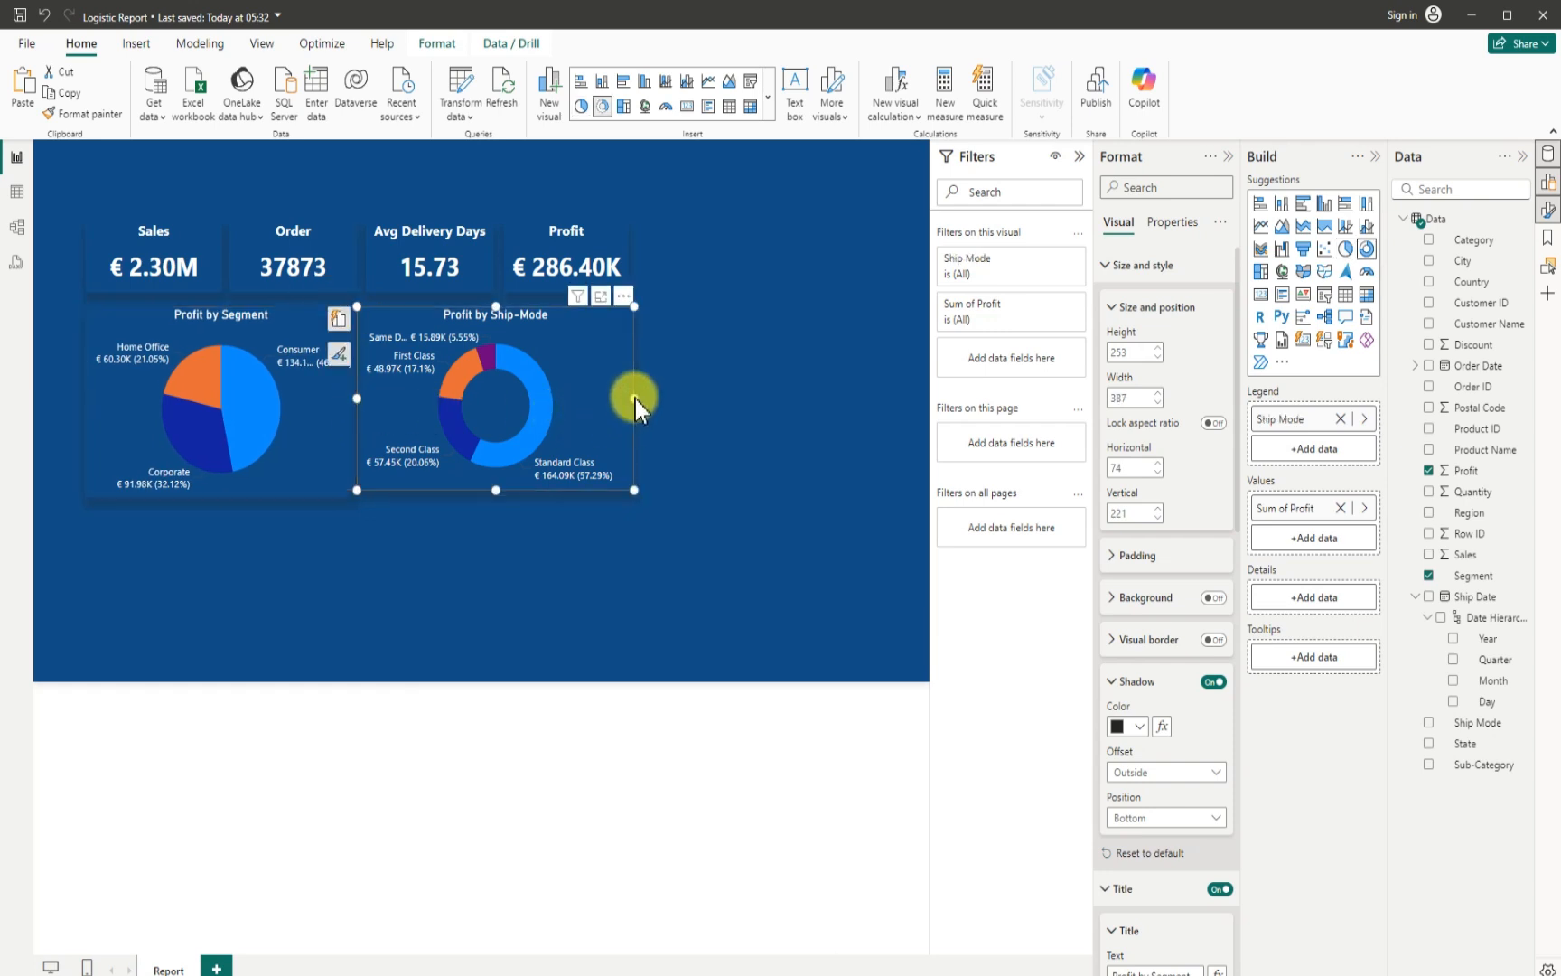
drag(636, 400, 611, 404)
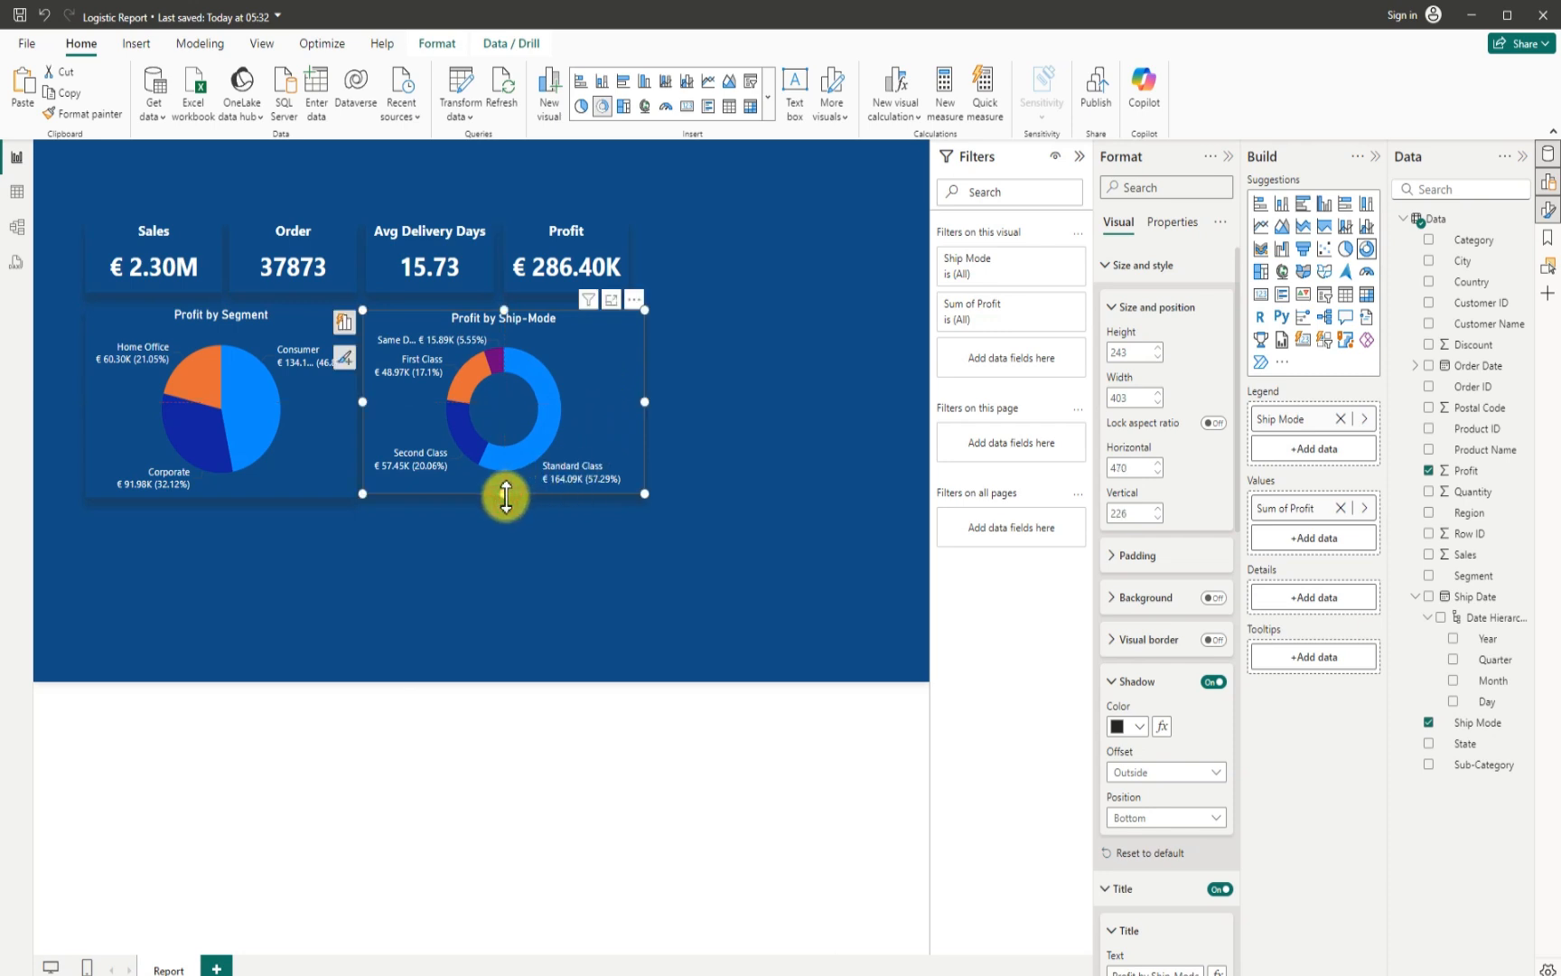
drag(506, 495, 543, 502)
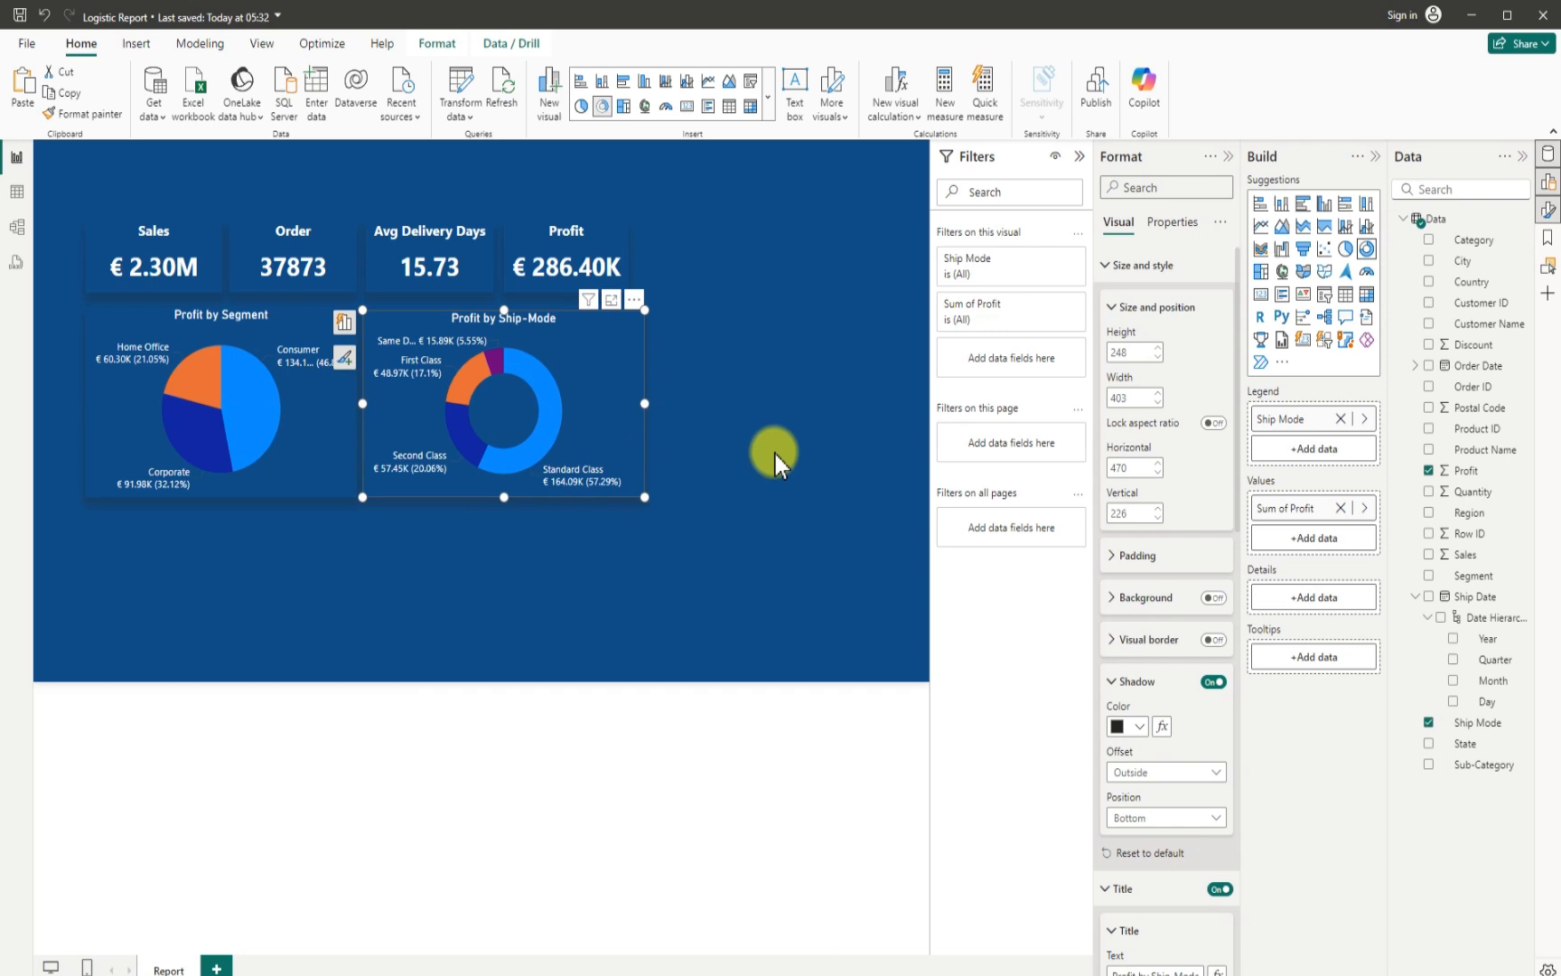
- Resize the Profit card to about 190 wide at about horizontal 682, matching the donut chart's outer edge
click(632, 253)
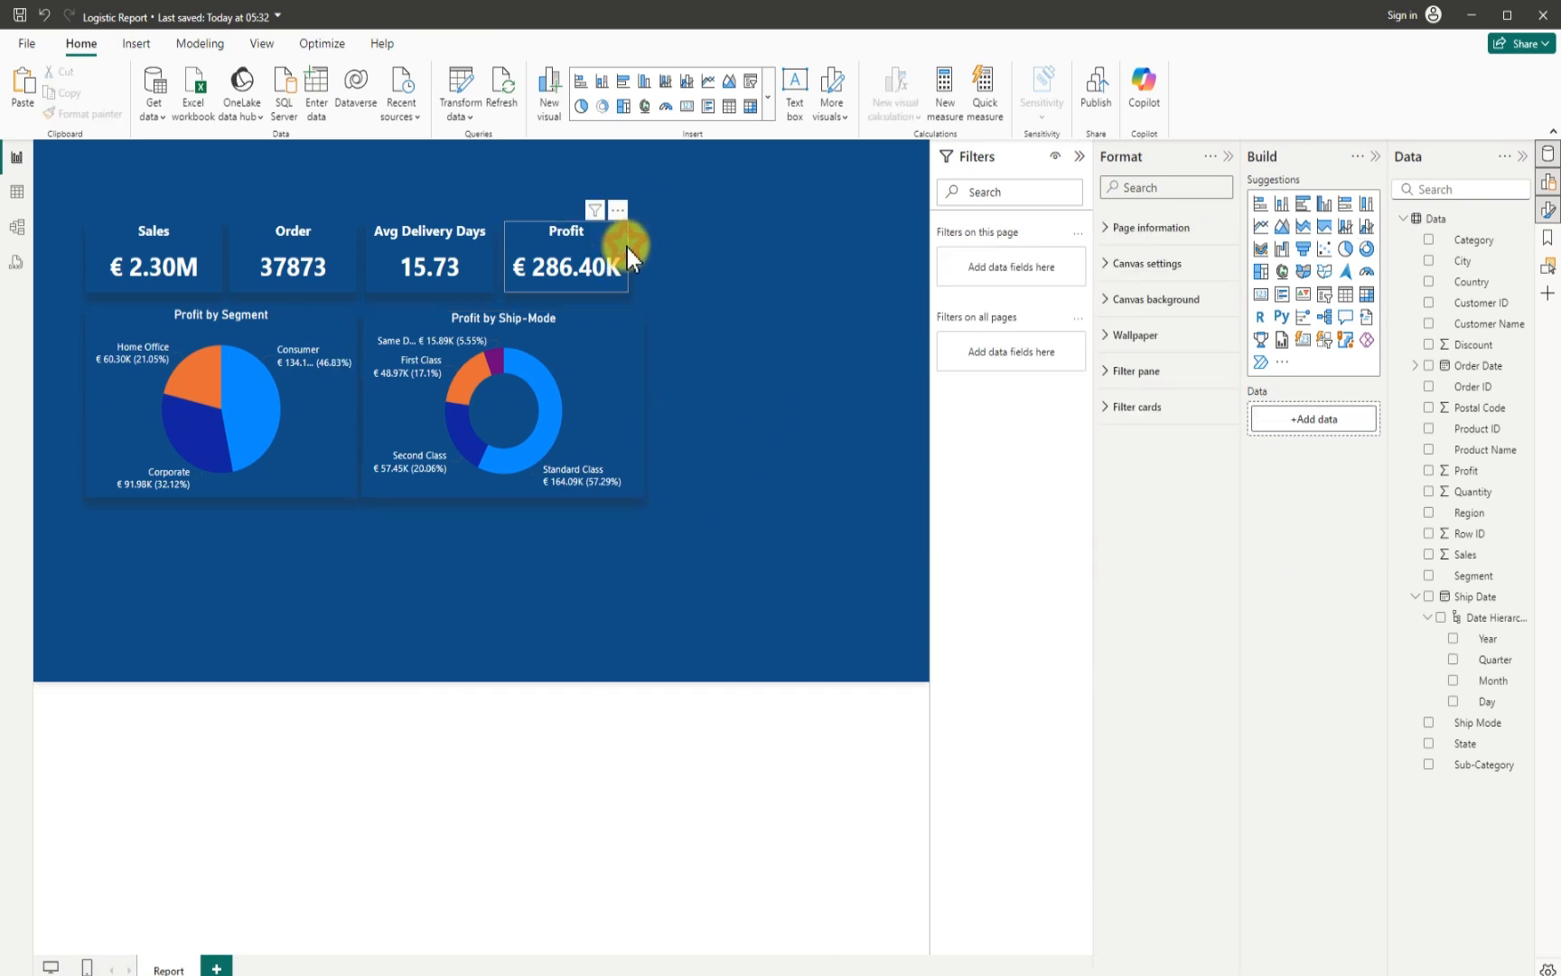
click(629, 264)
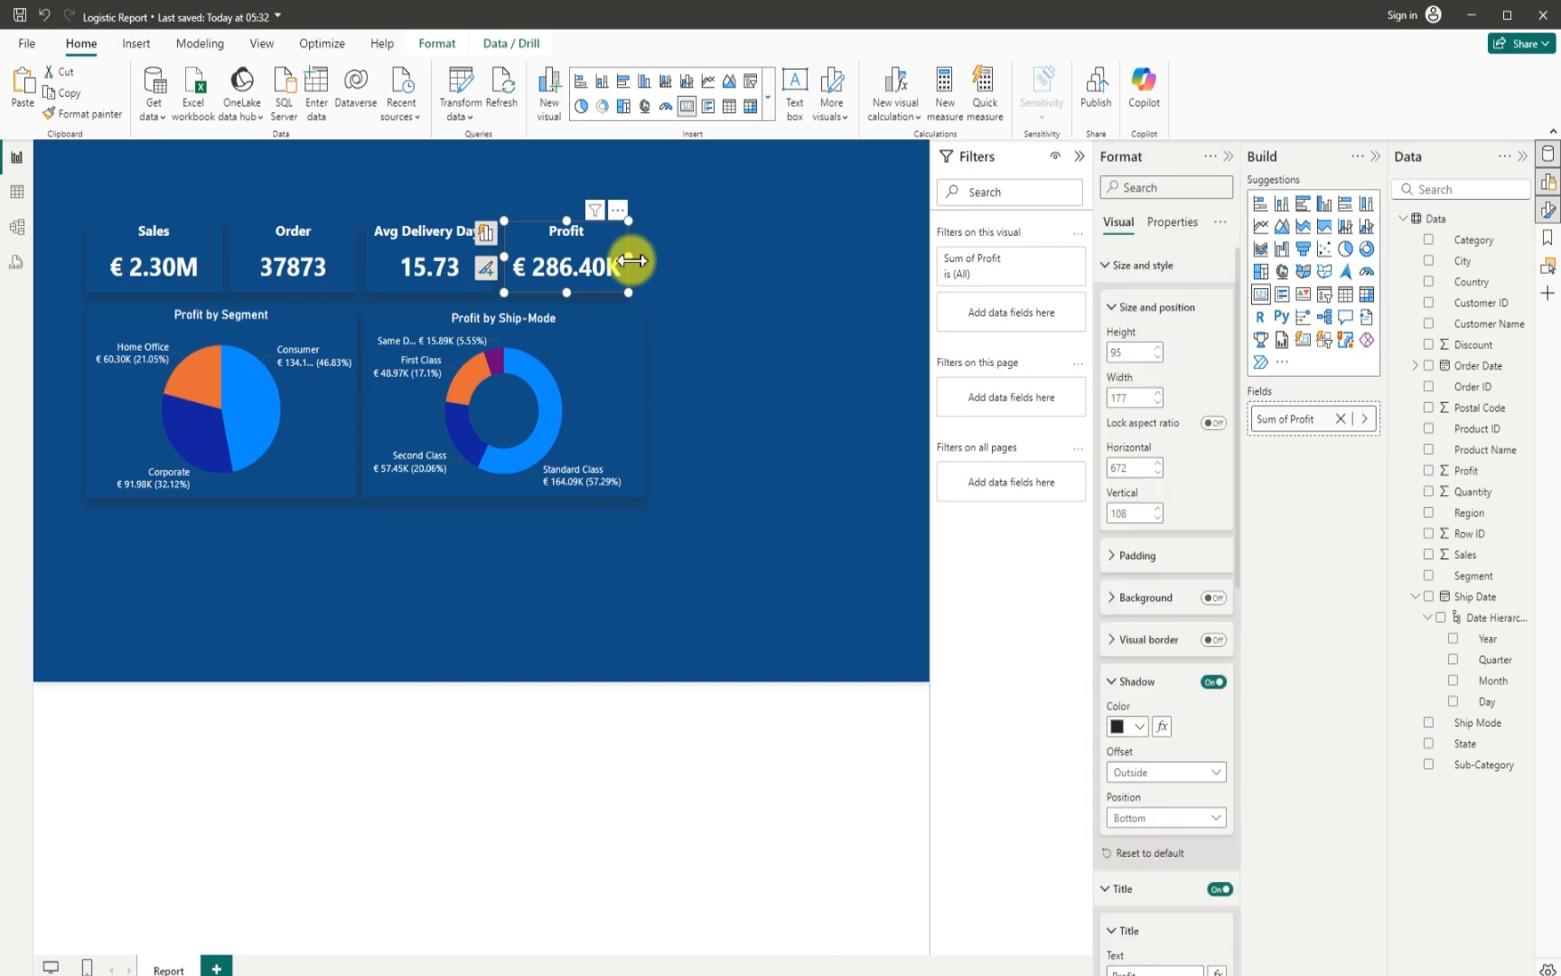
drag(630, 258, 643, 259)
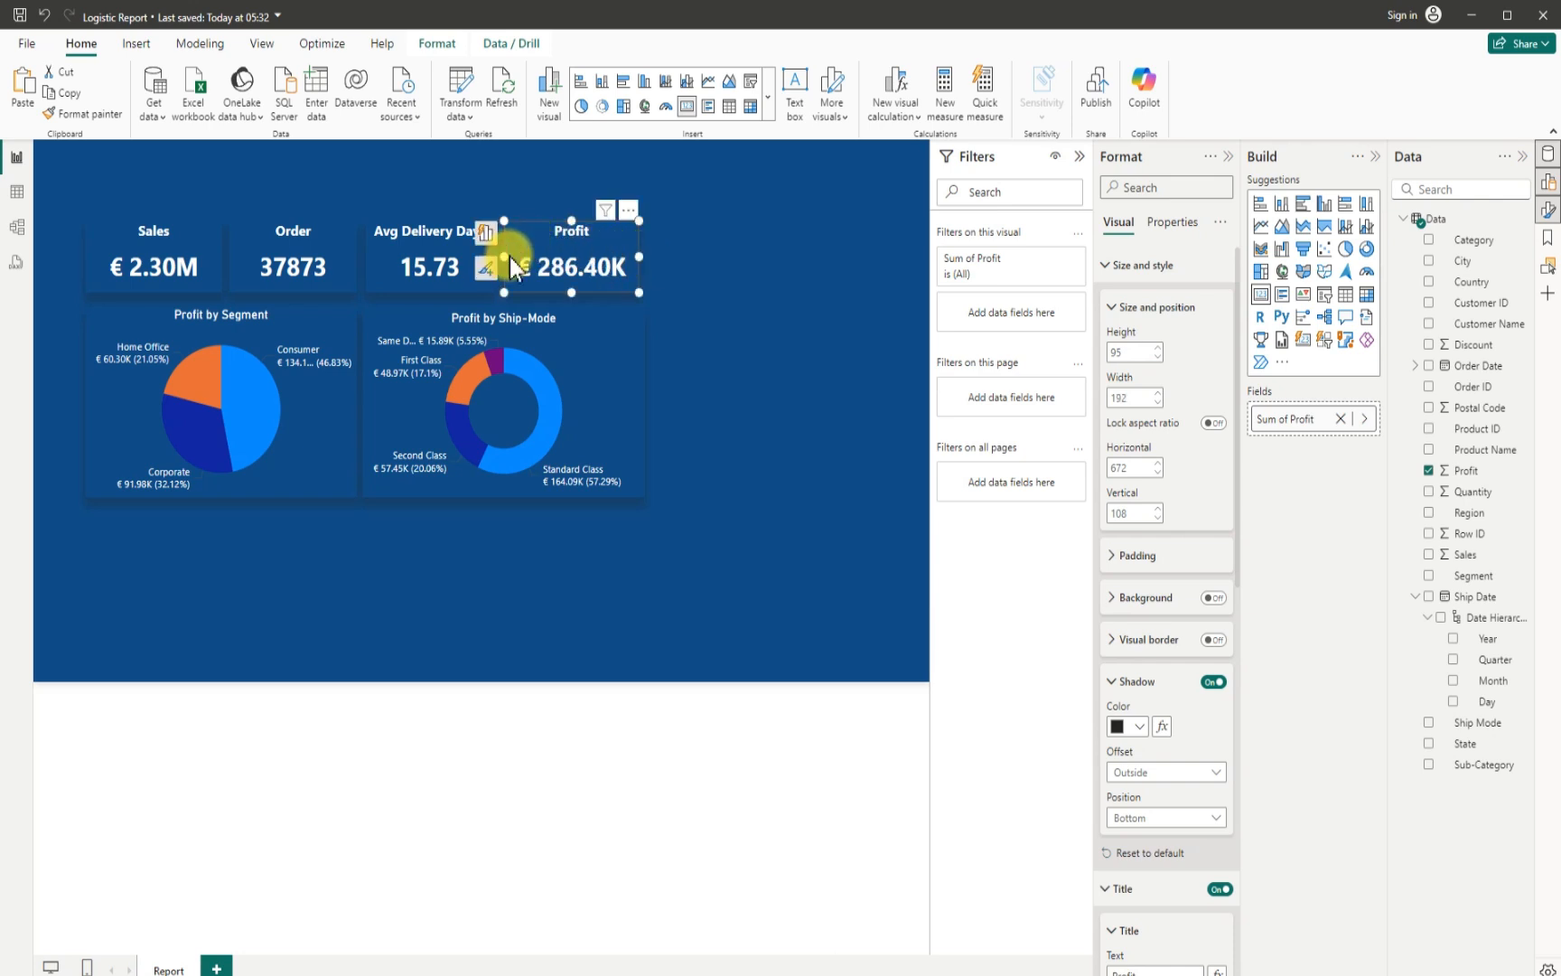
drag(509, 256, 527, 253)
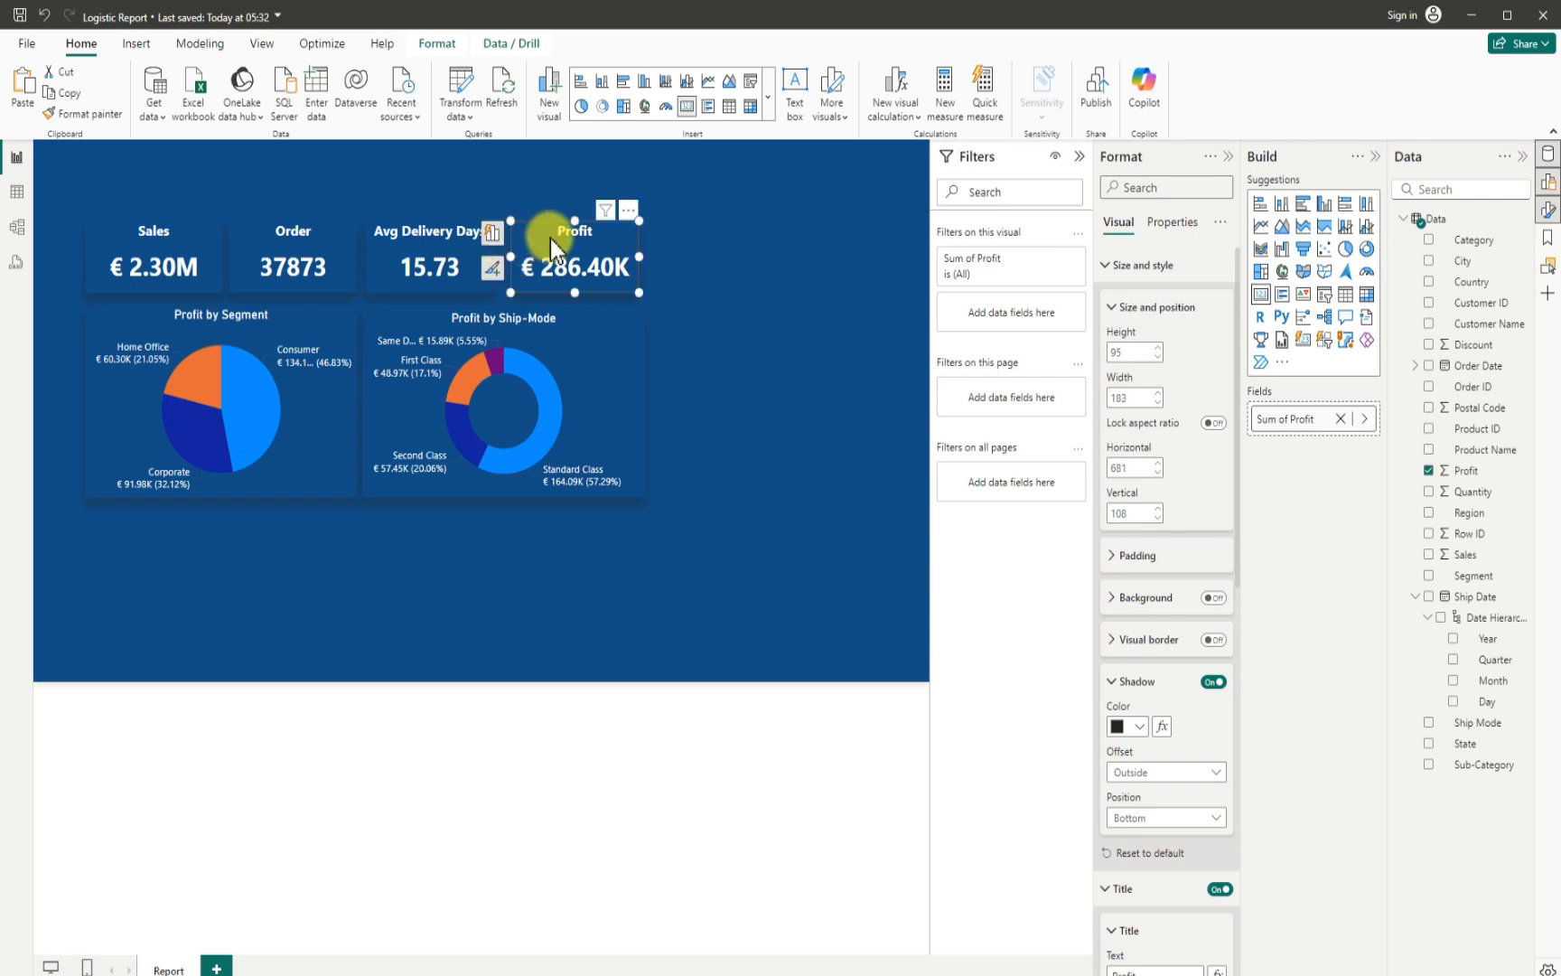
drag(551, 239, 553, 240)
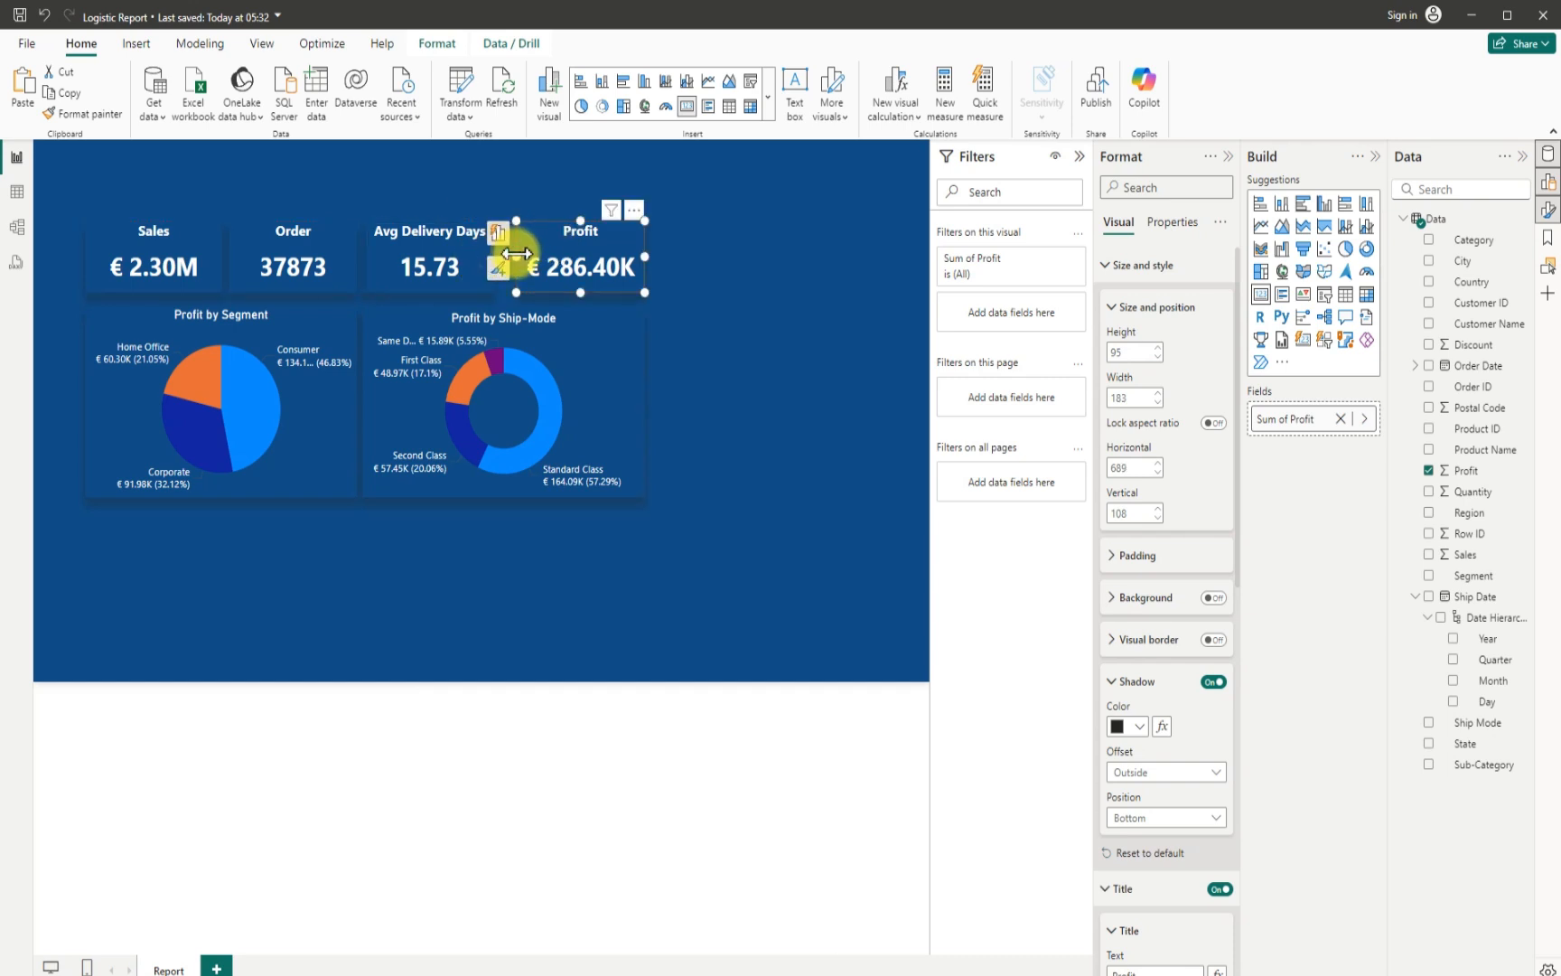
drag(512, 255, 511, 259)
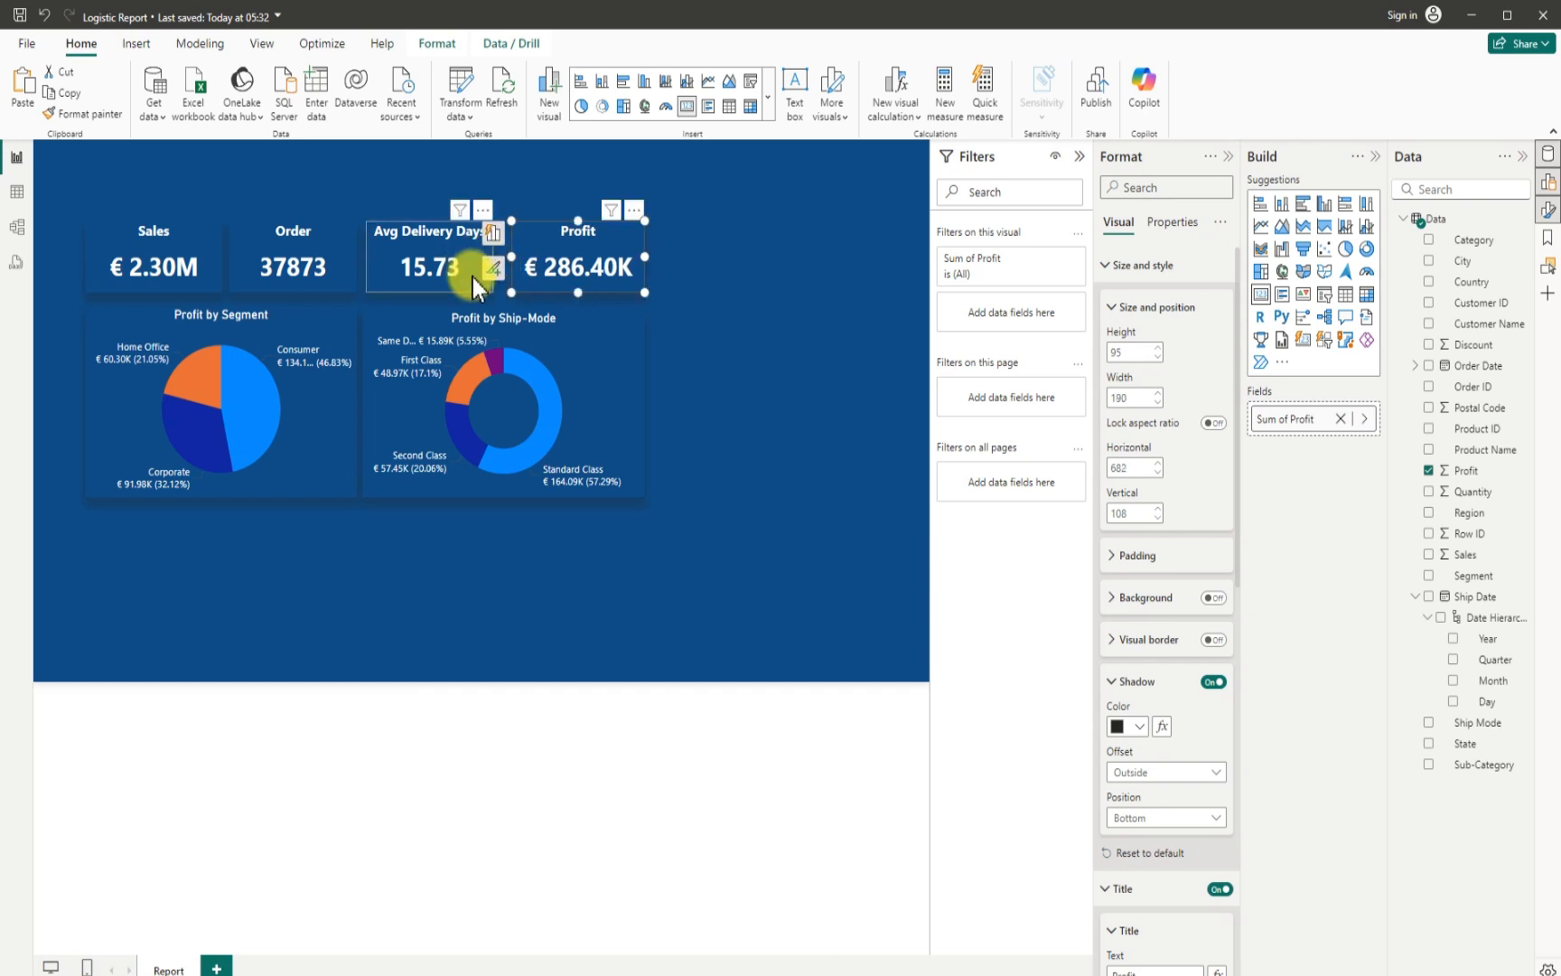
- Widen the Avg Delivery Days card to about 197 to close up the gap to the Profit card, and deselect it
click(485, 259)
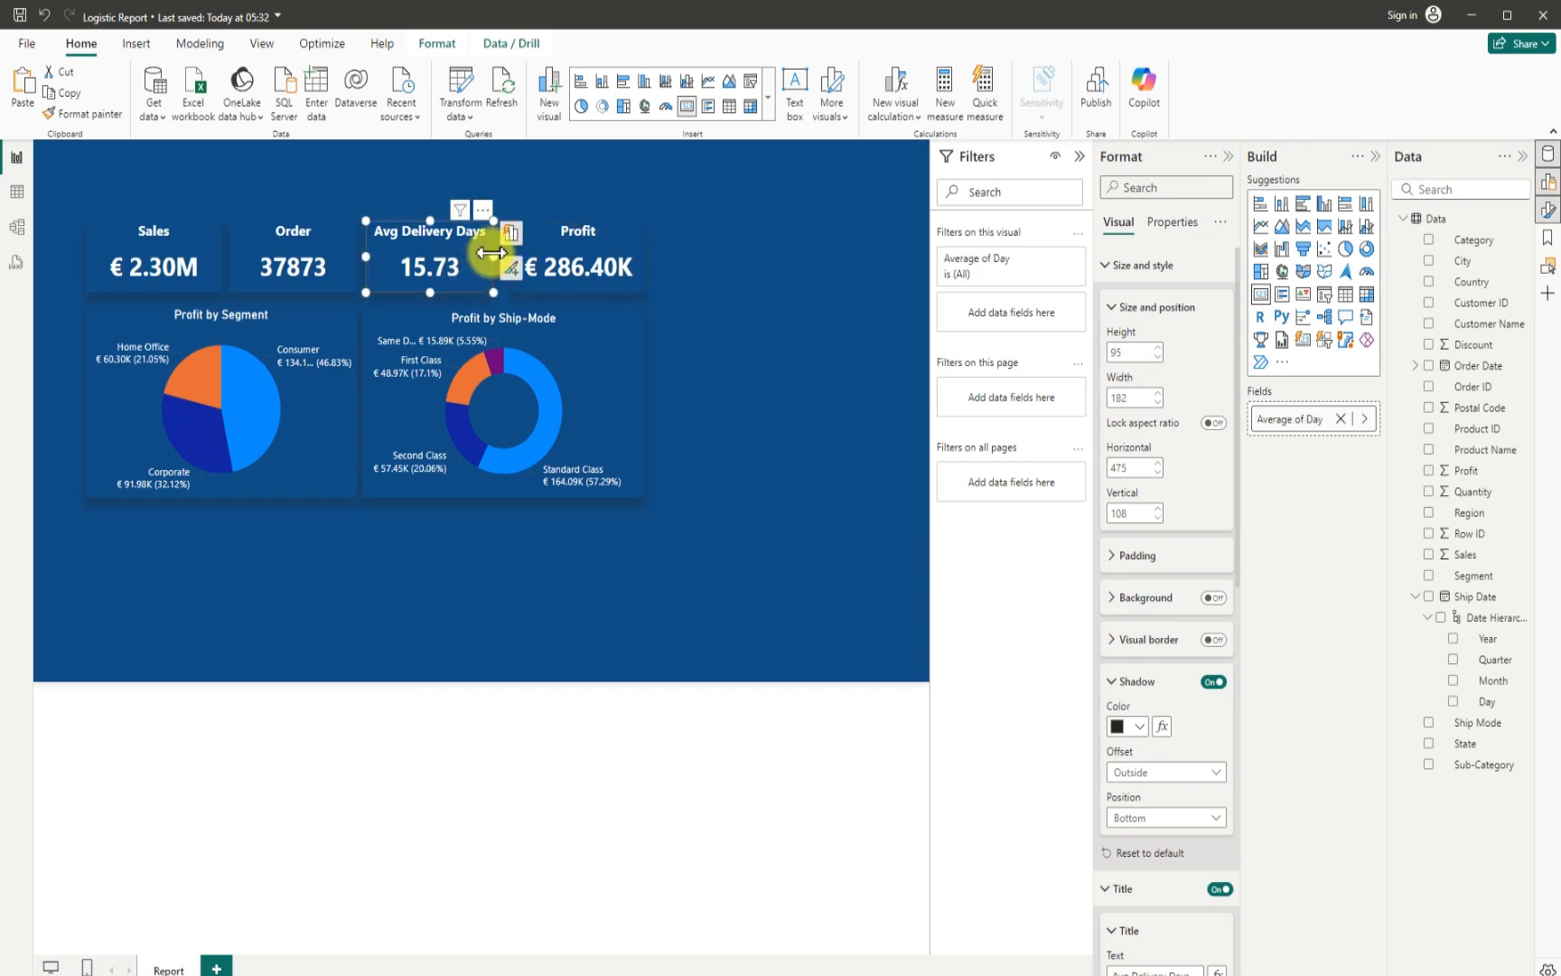
drag(496, 257, 500, 258)
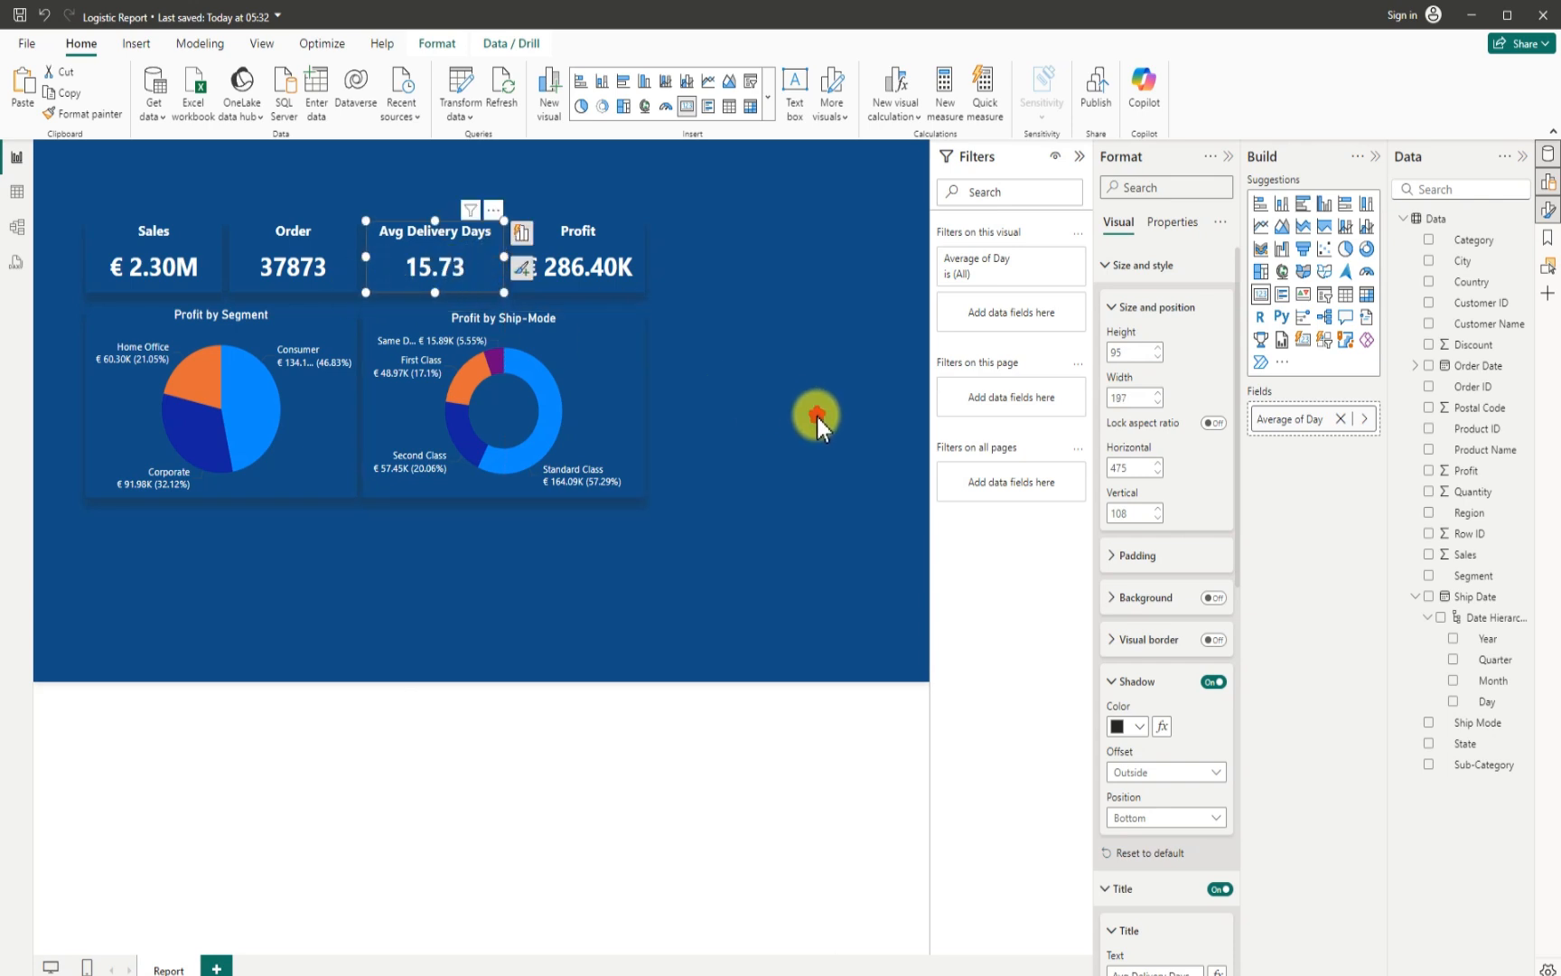
click(818, 404)
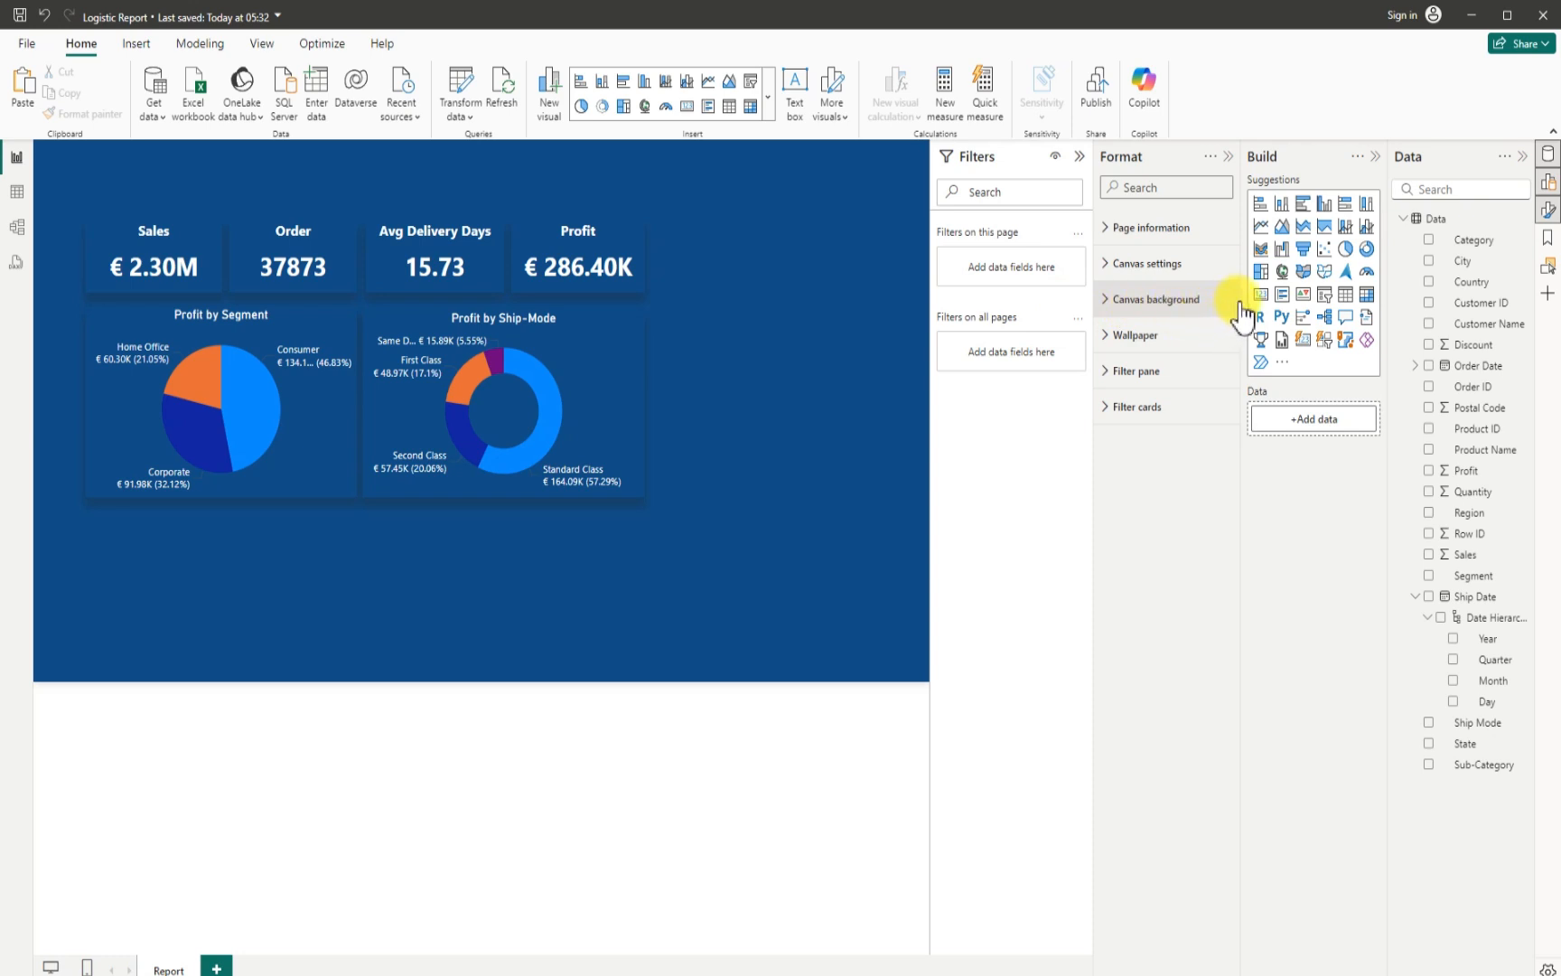
- Insert a clustered column chart below the pie chart, about 397 wide and 220 high, at about horizontal 70, vertical 487
click(1324, 203)
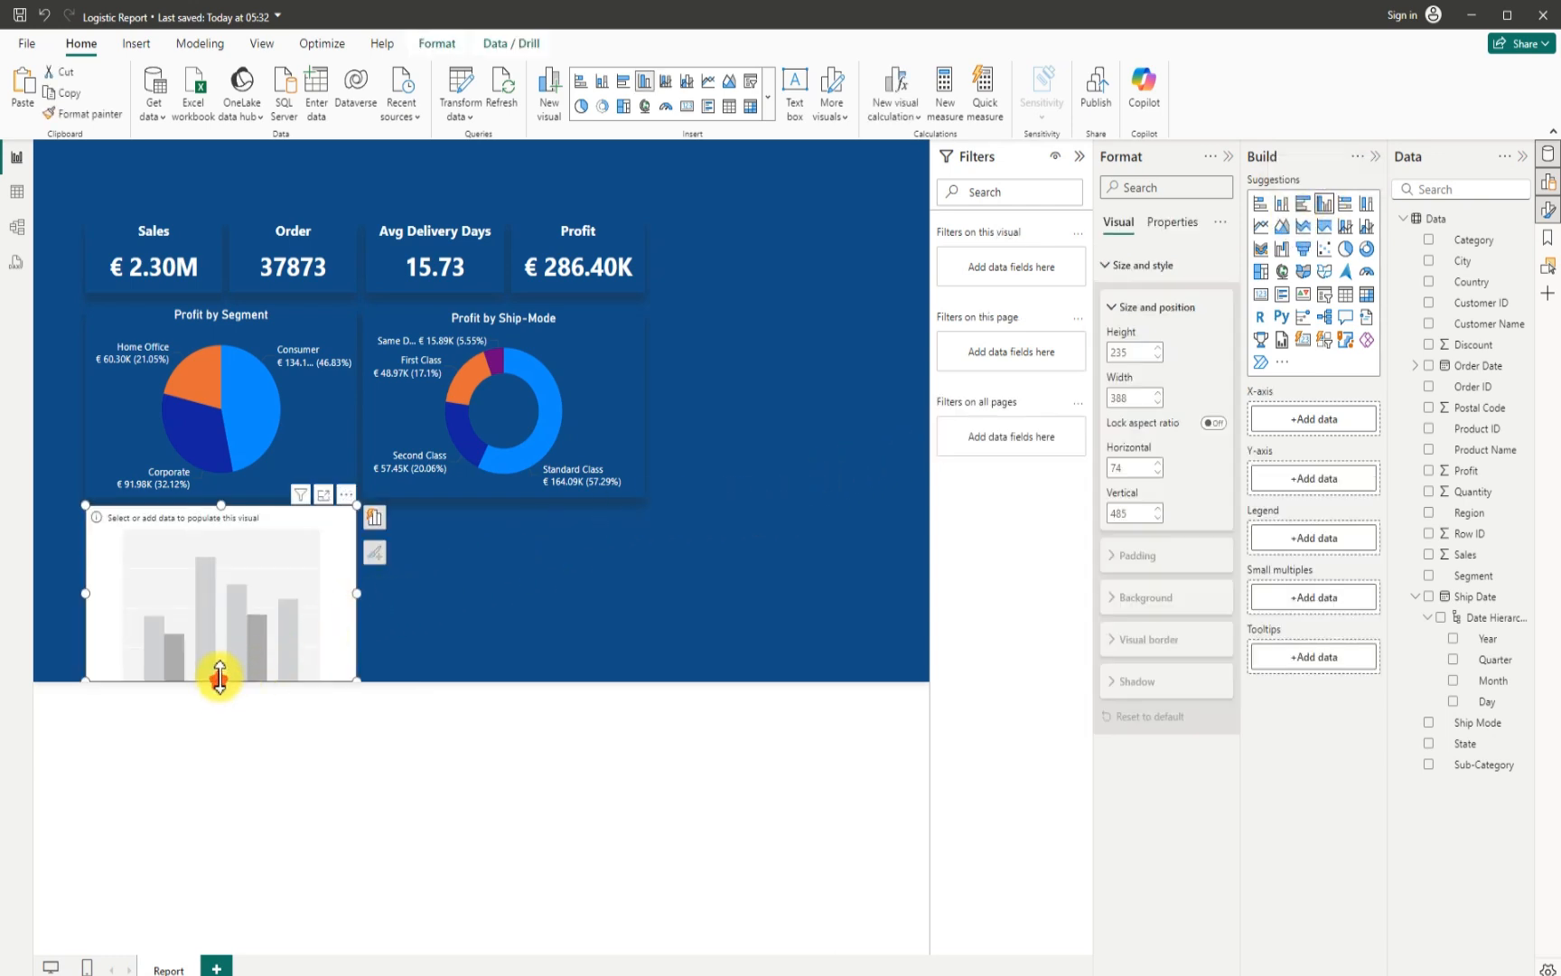
drag(220, 684, 223, 647)
drag(215, 588, 210, 590)
drag(354, 573, 357, 574)
drag(218, 643, 208, 669)
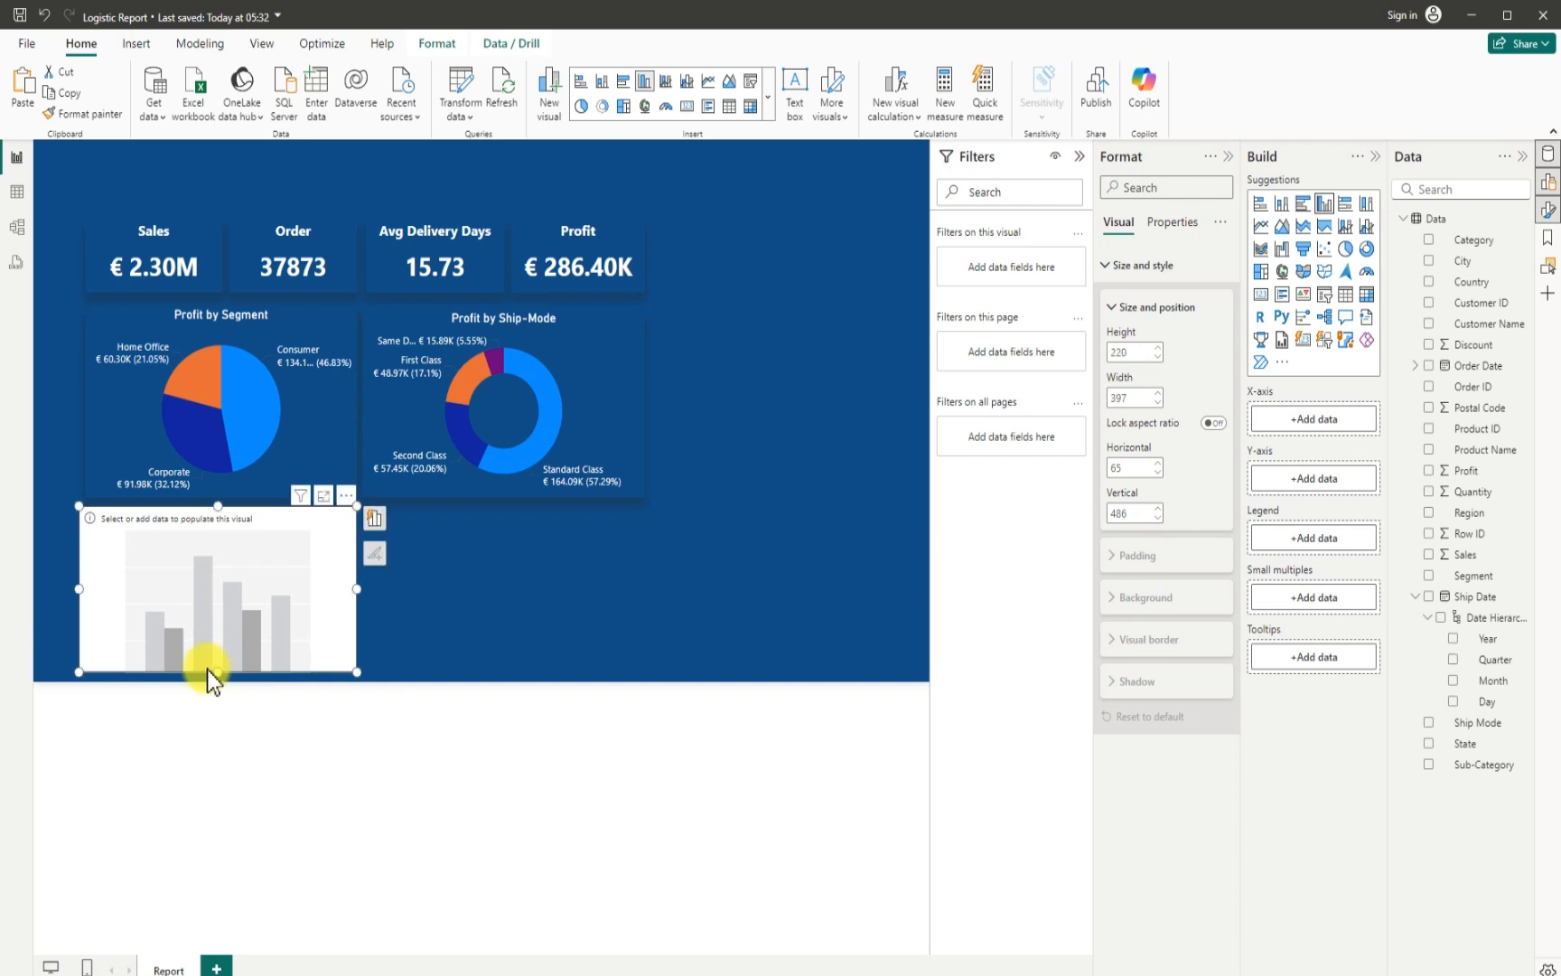
drag(136, 581, 149, 582)
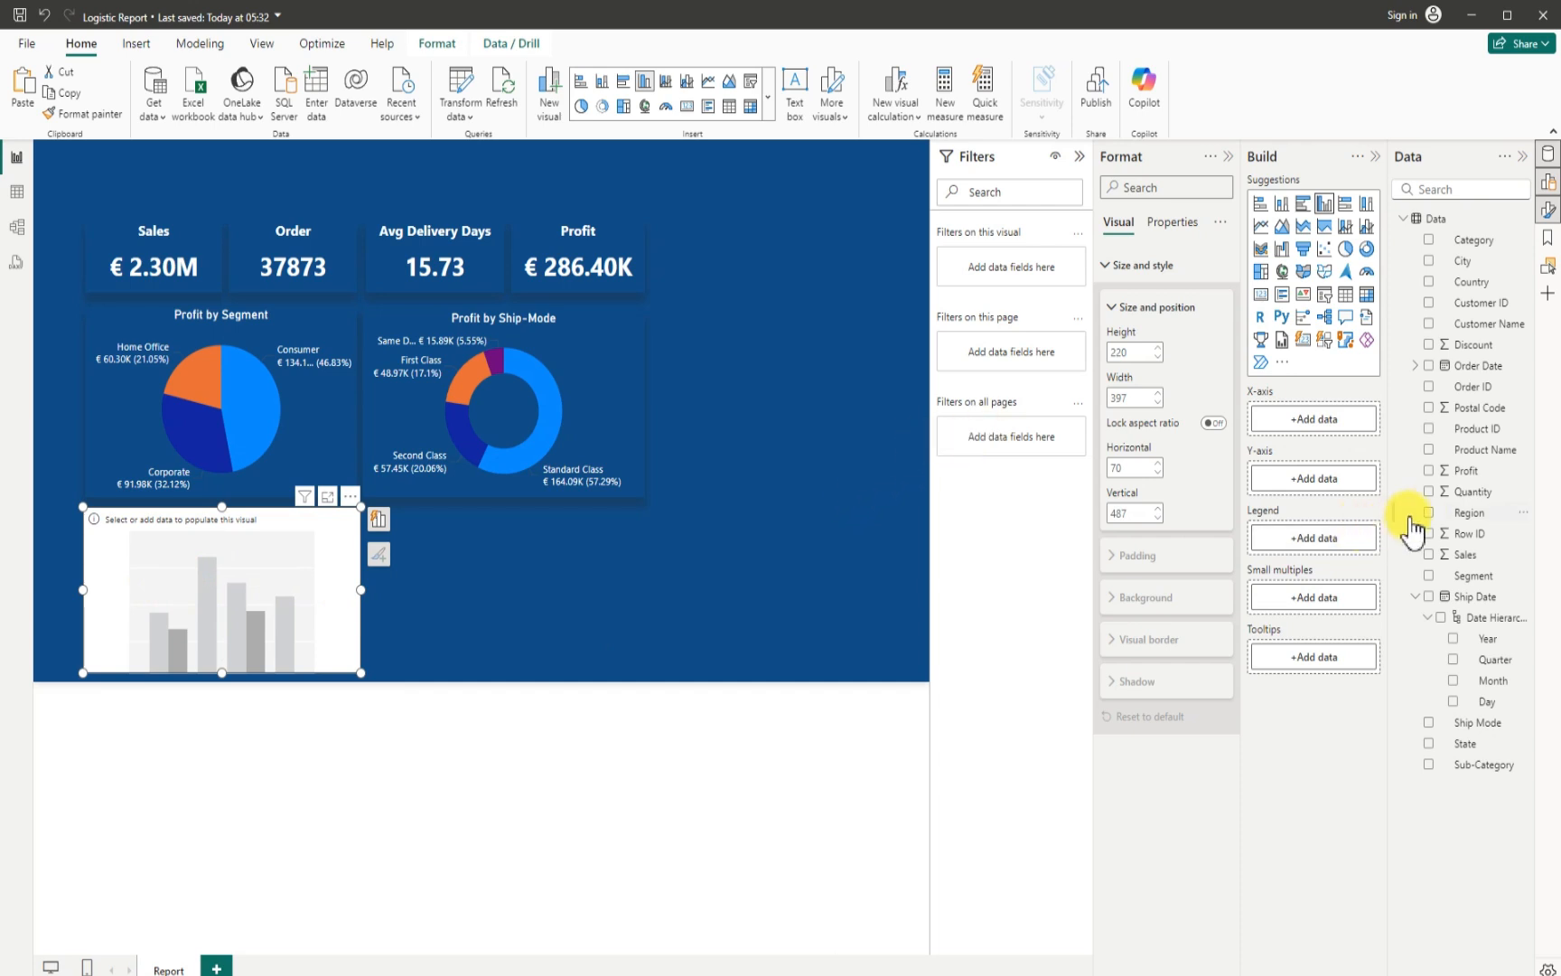
- Plot Profit by Product Name in the empty column chart and filter it to the top 6 products by Sum of Profit
click(1429, 450)
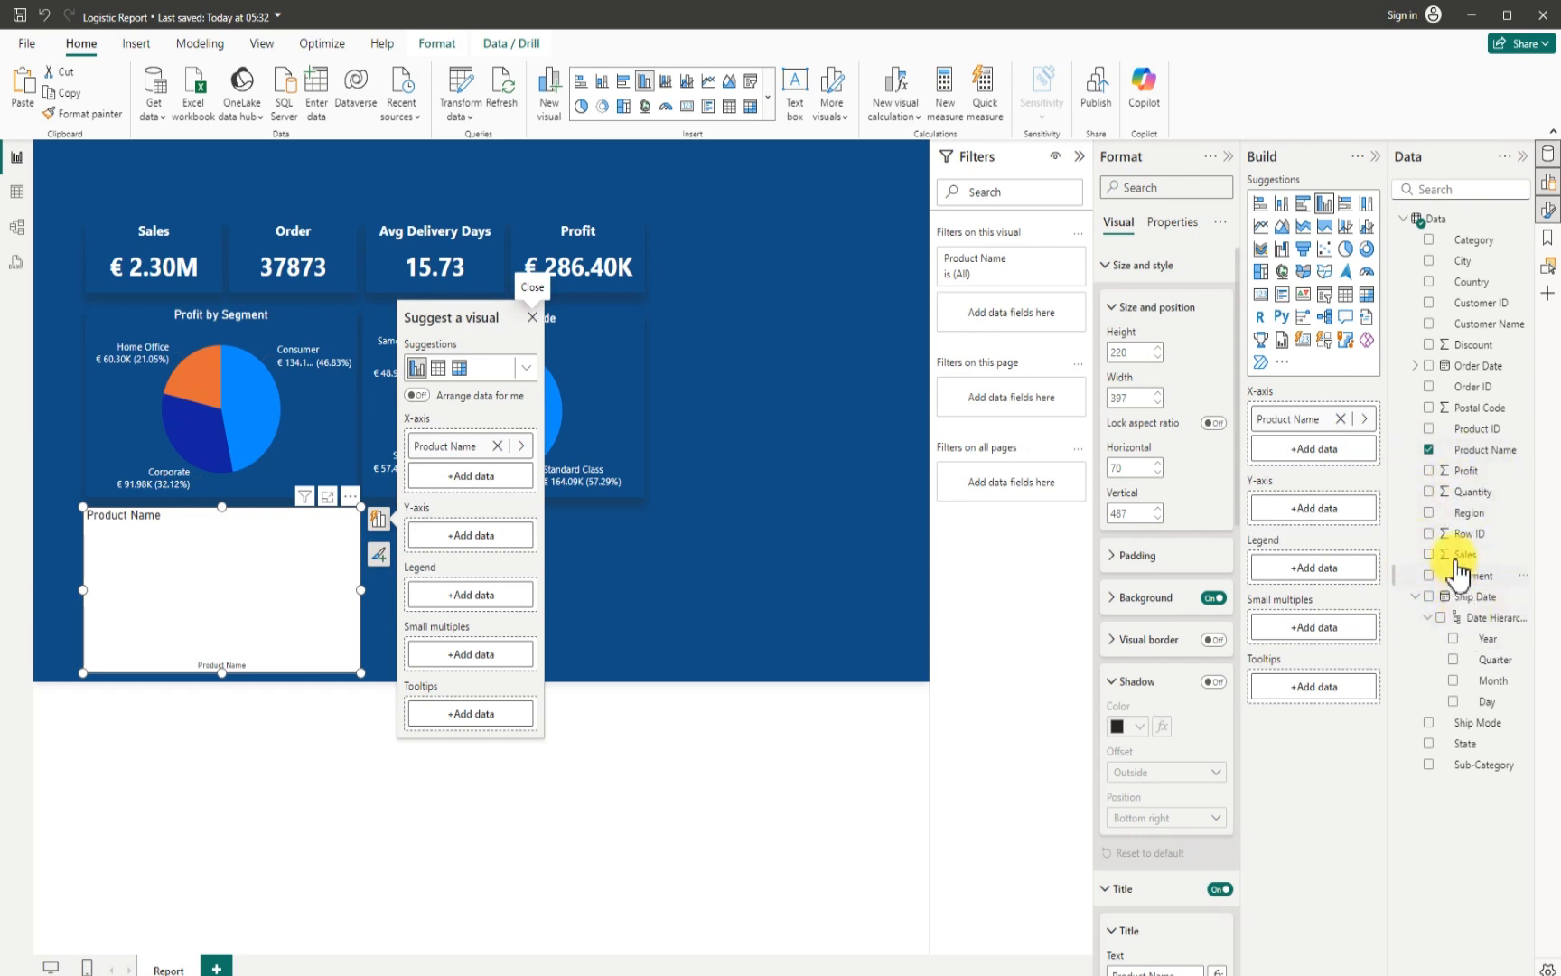
click(1428, 471)
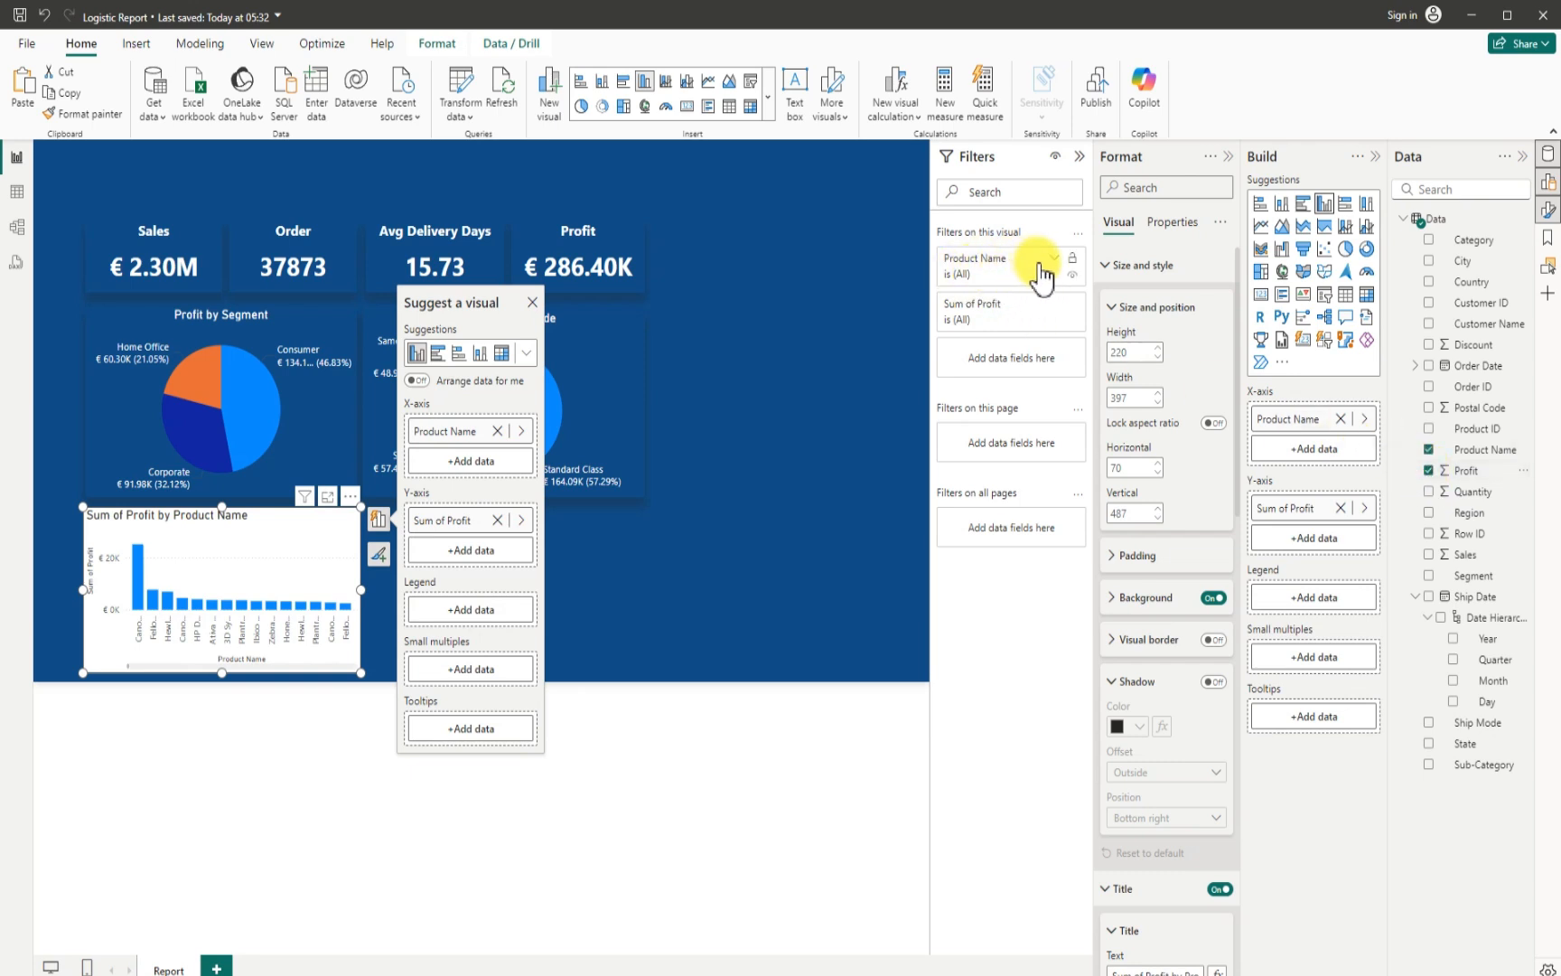
click(1054, 261)
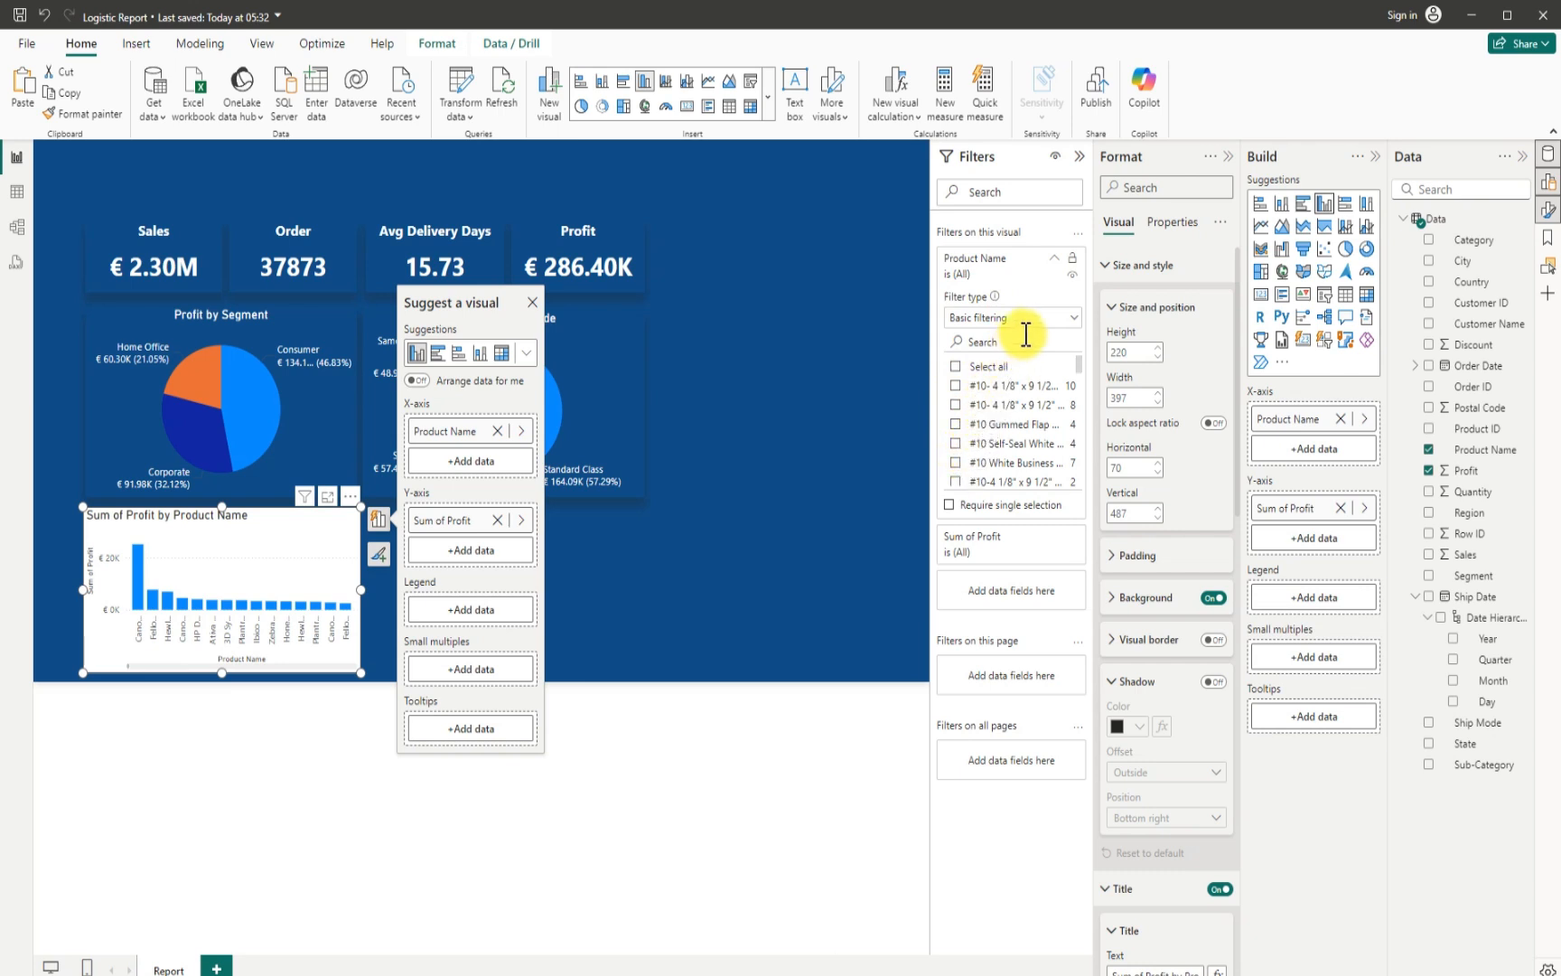
click(1073, 316)
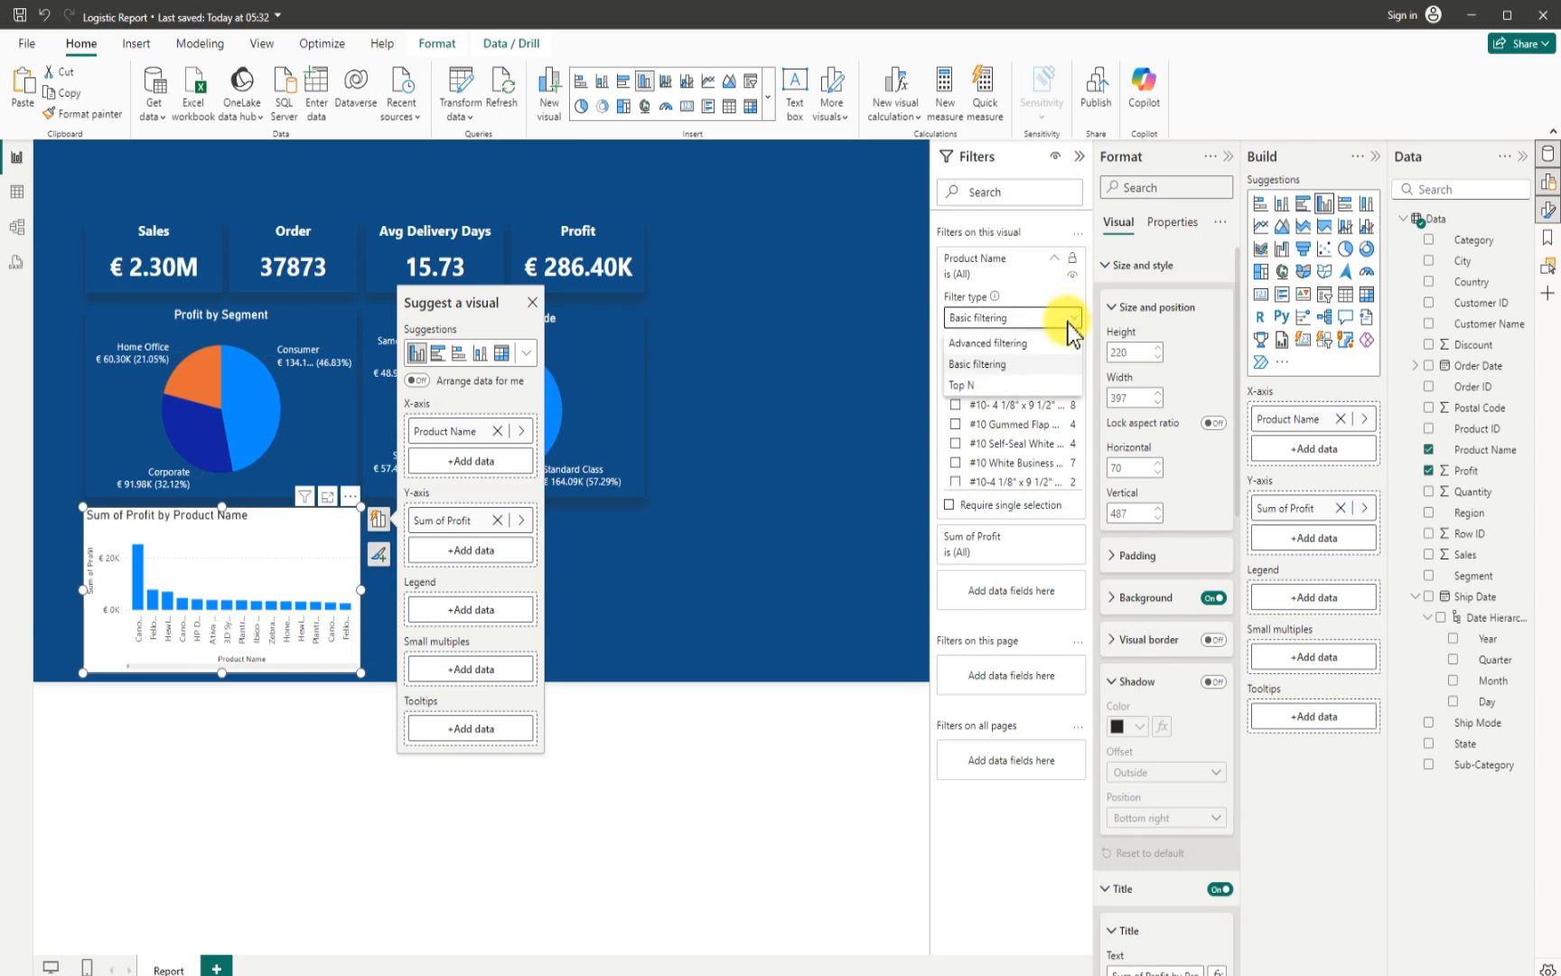
click(983, 384)
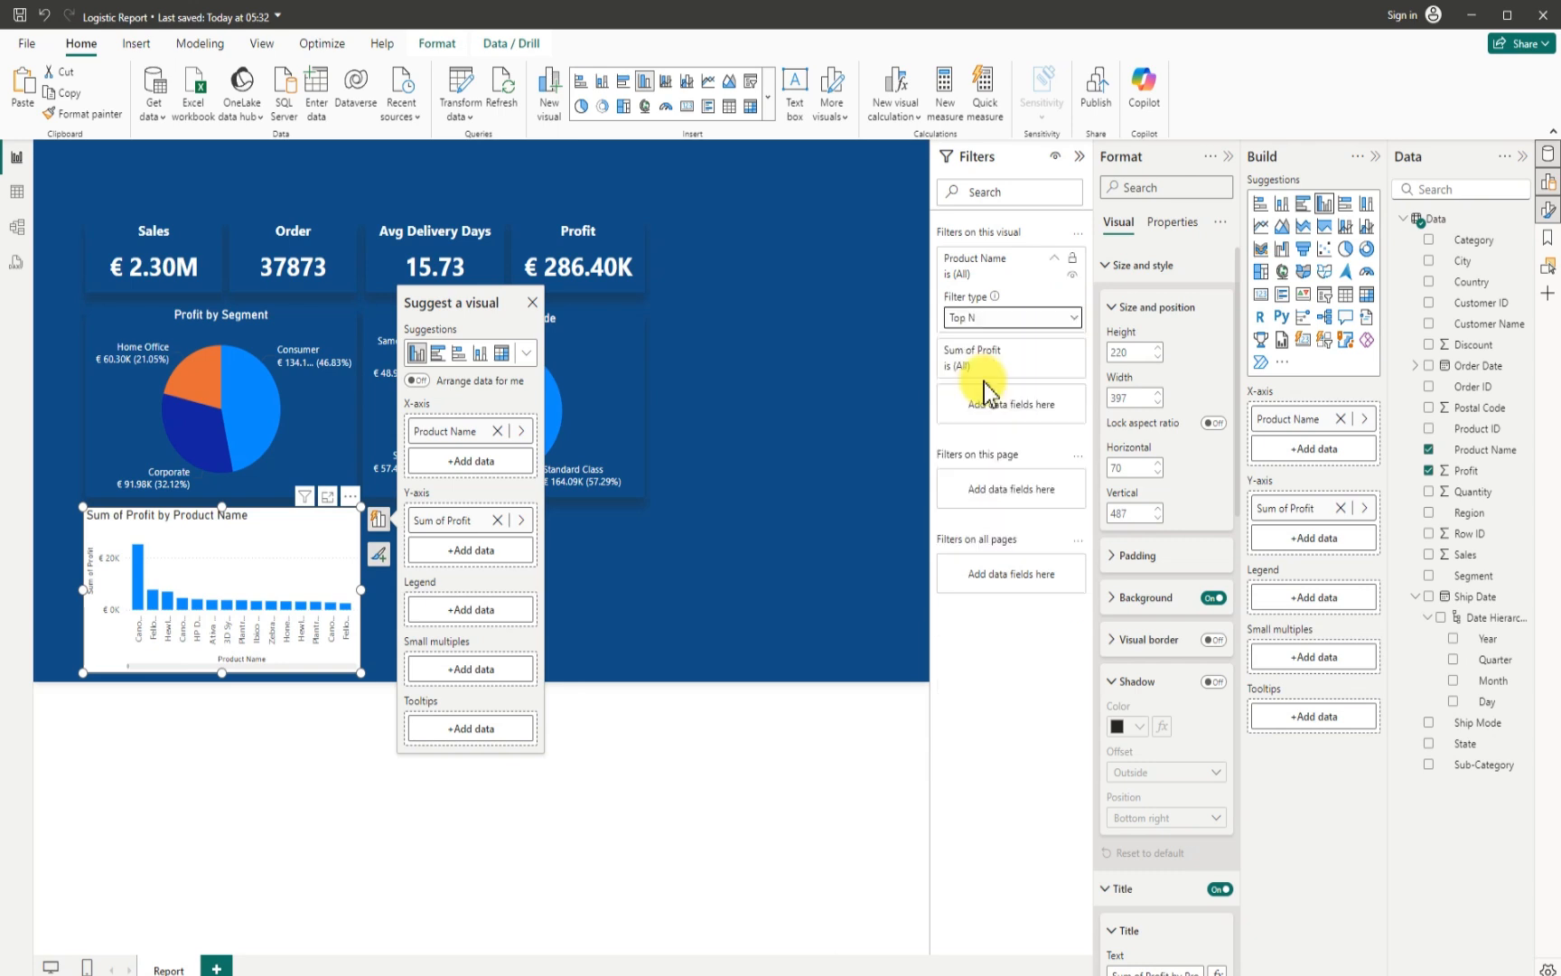
click(1030, 363)
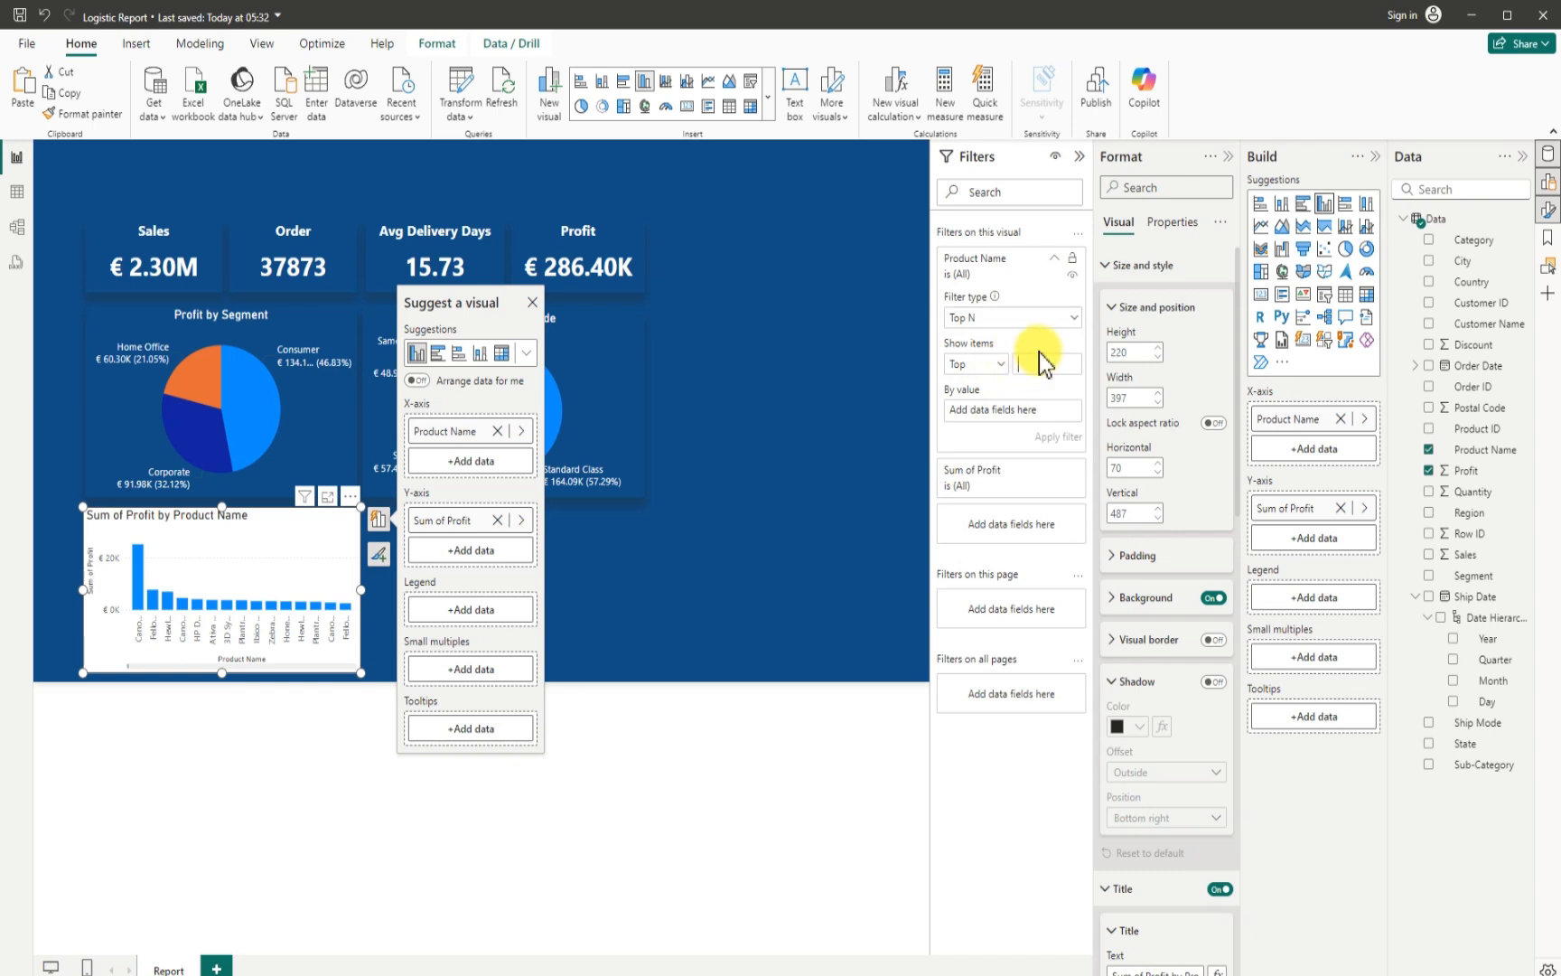
text(6)
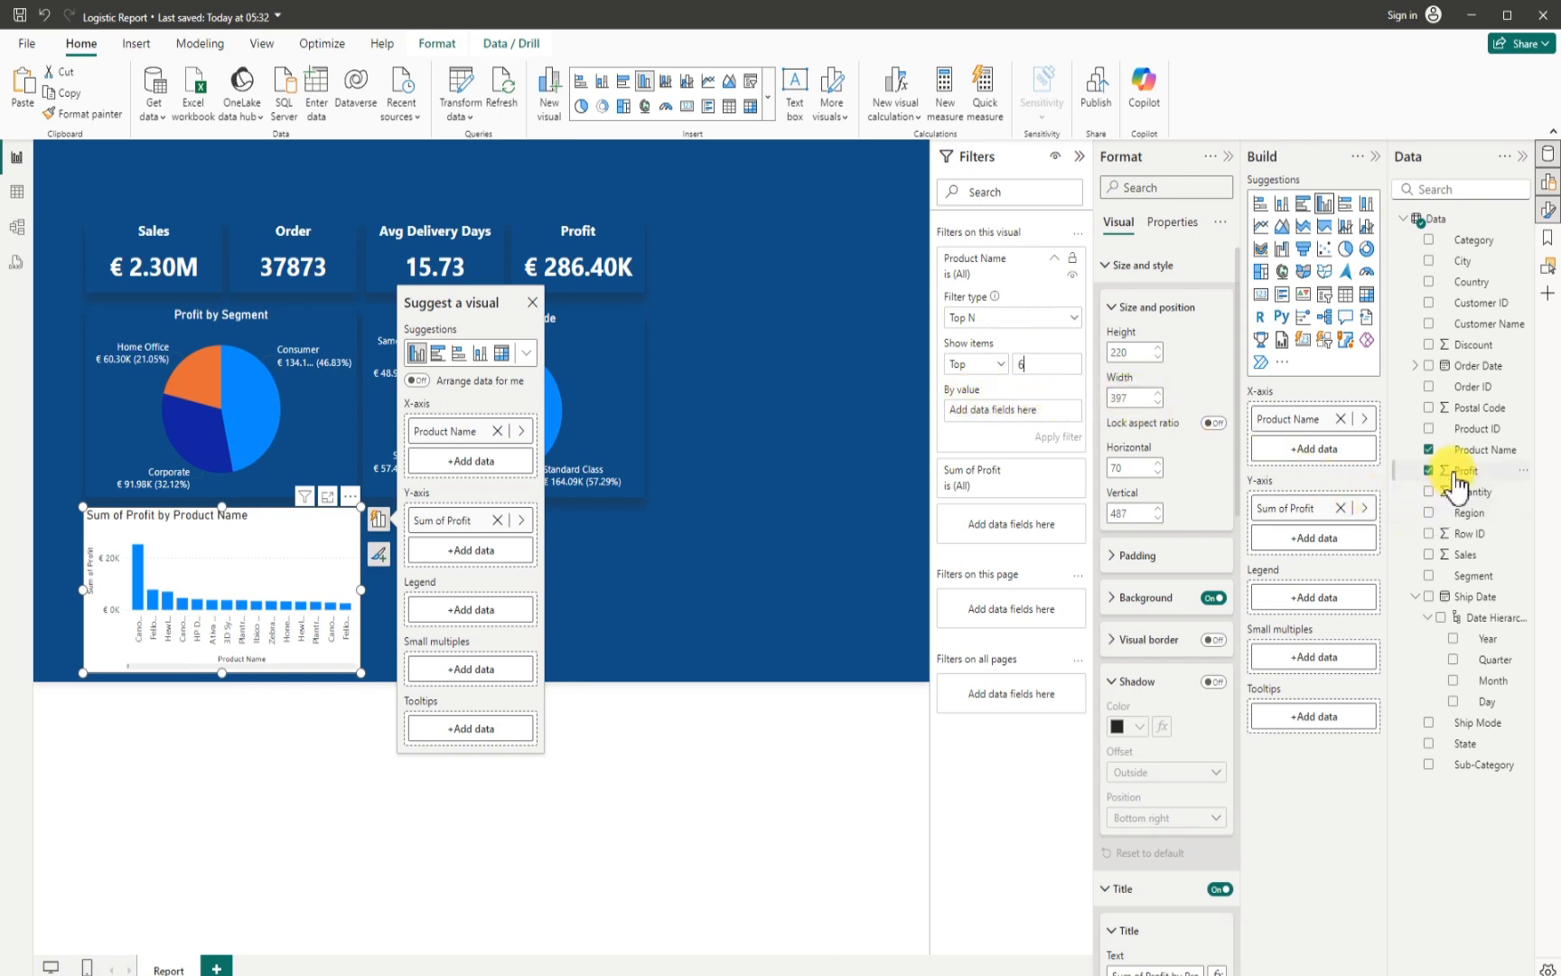
drag(1451, 470, 1005, 413)
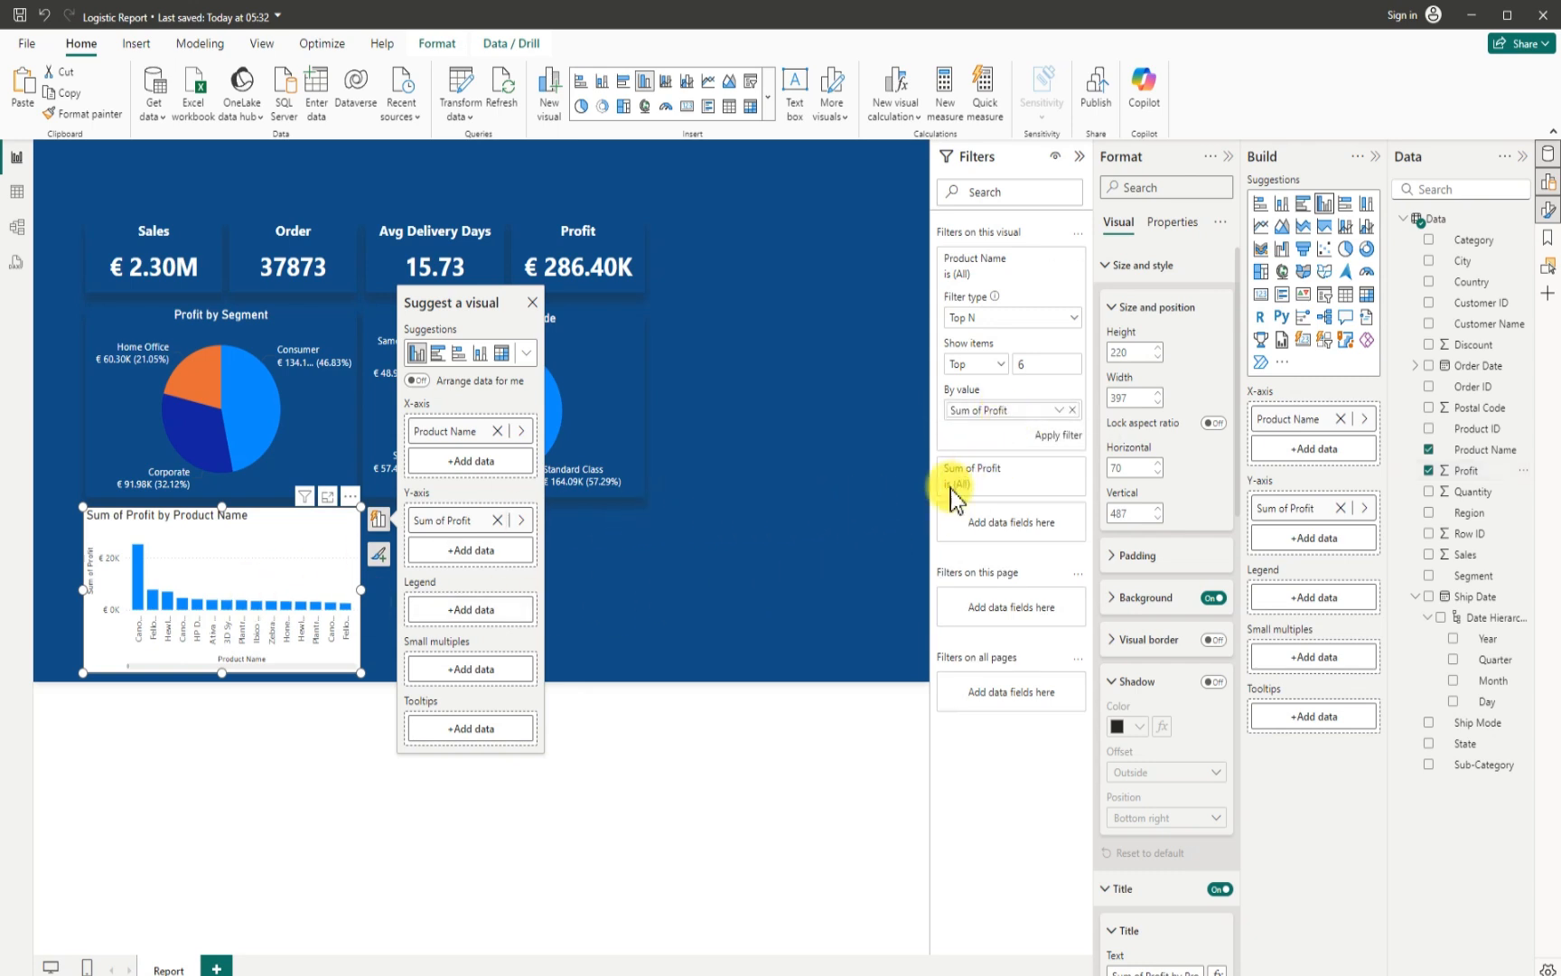
click(1048, 437)
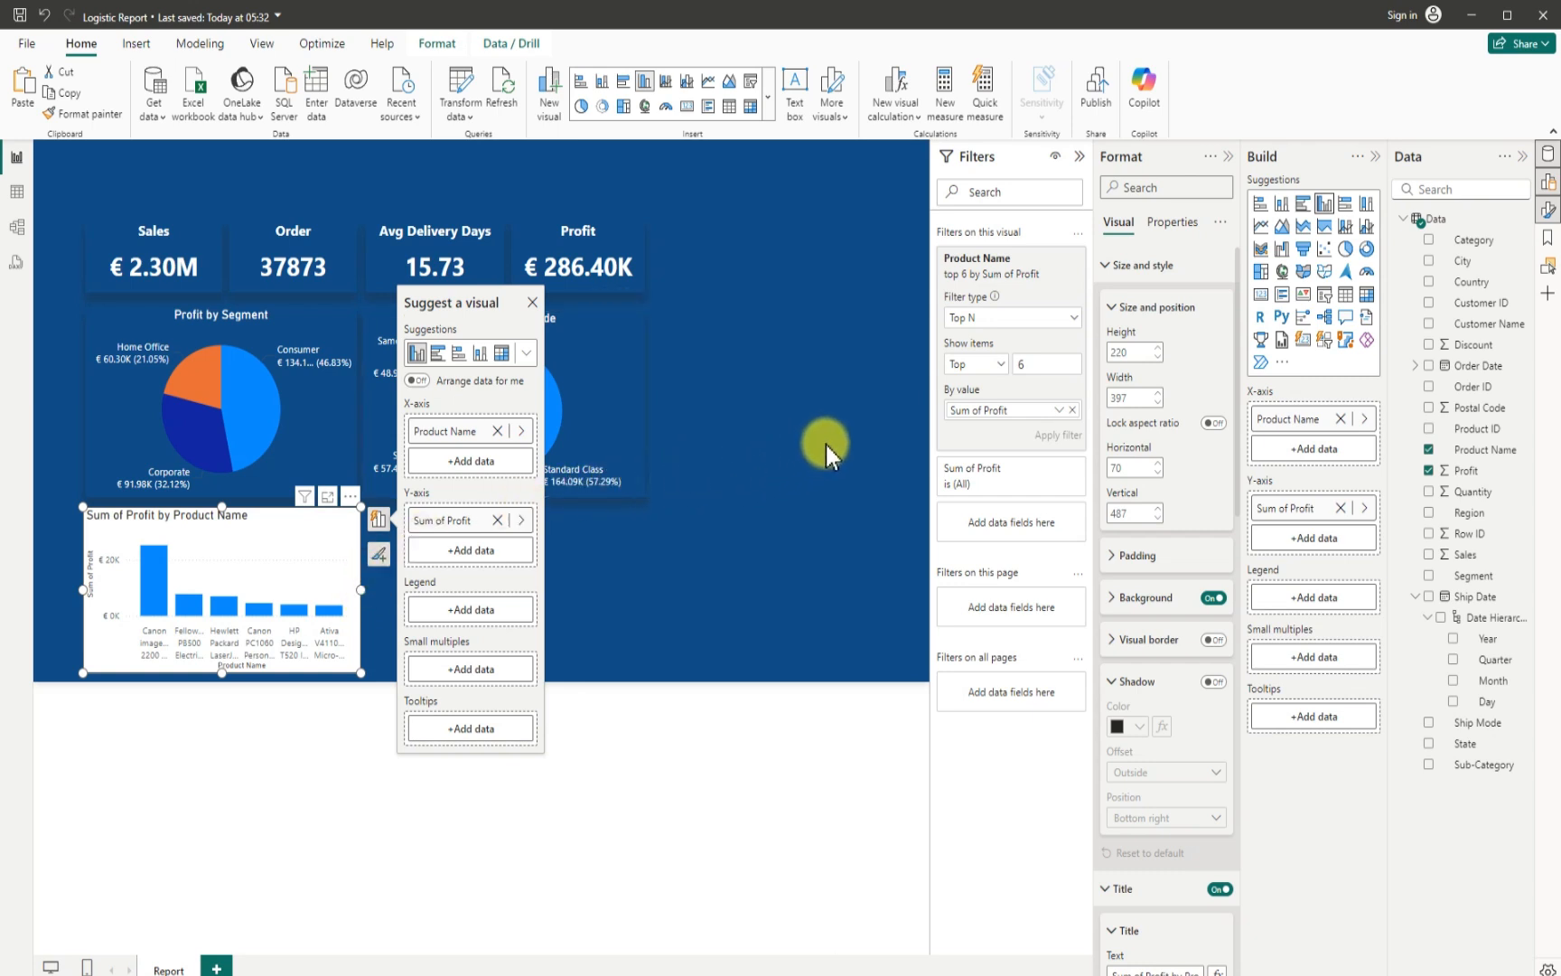
click(1082, 166)
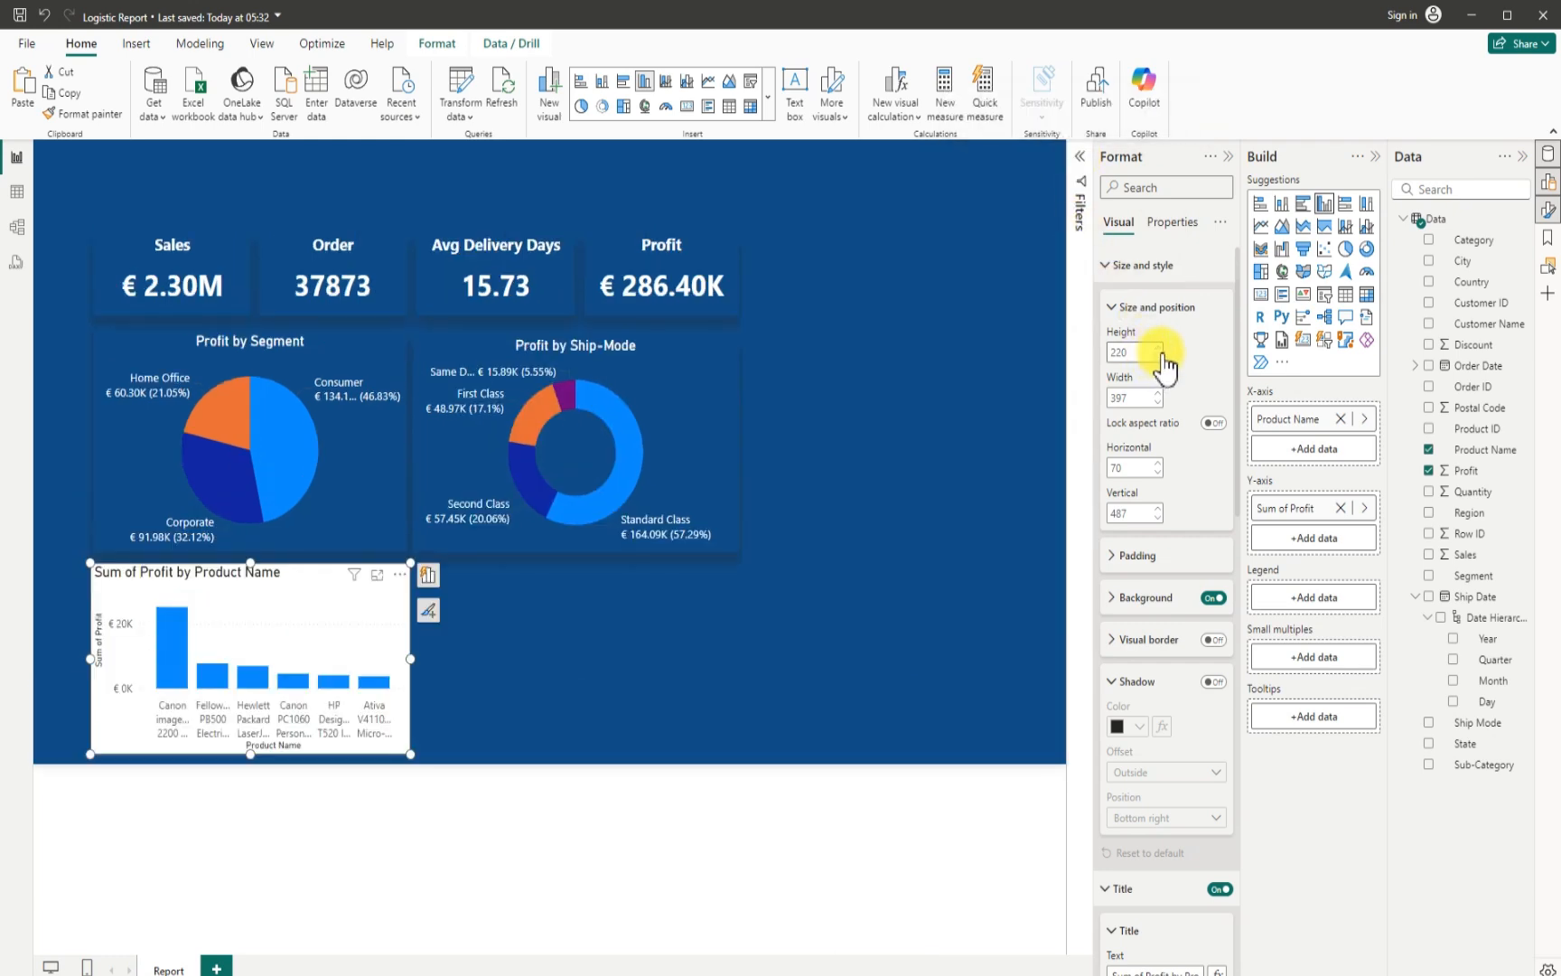
- Turn off the column chart's background and give it a shadow positioned at Bottom
click(1213, 598)
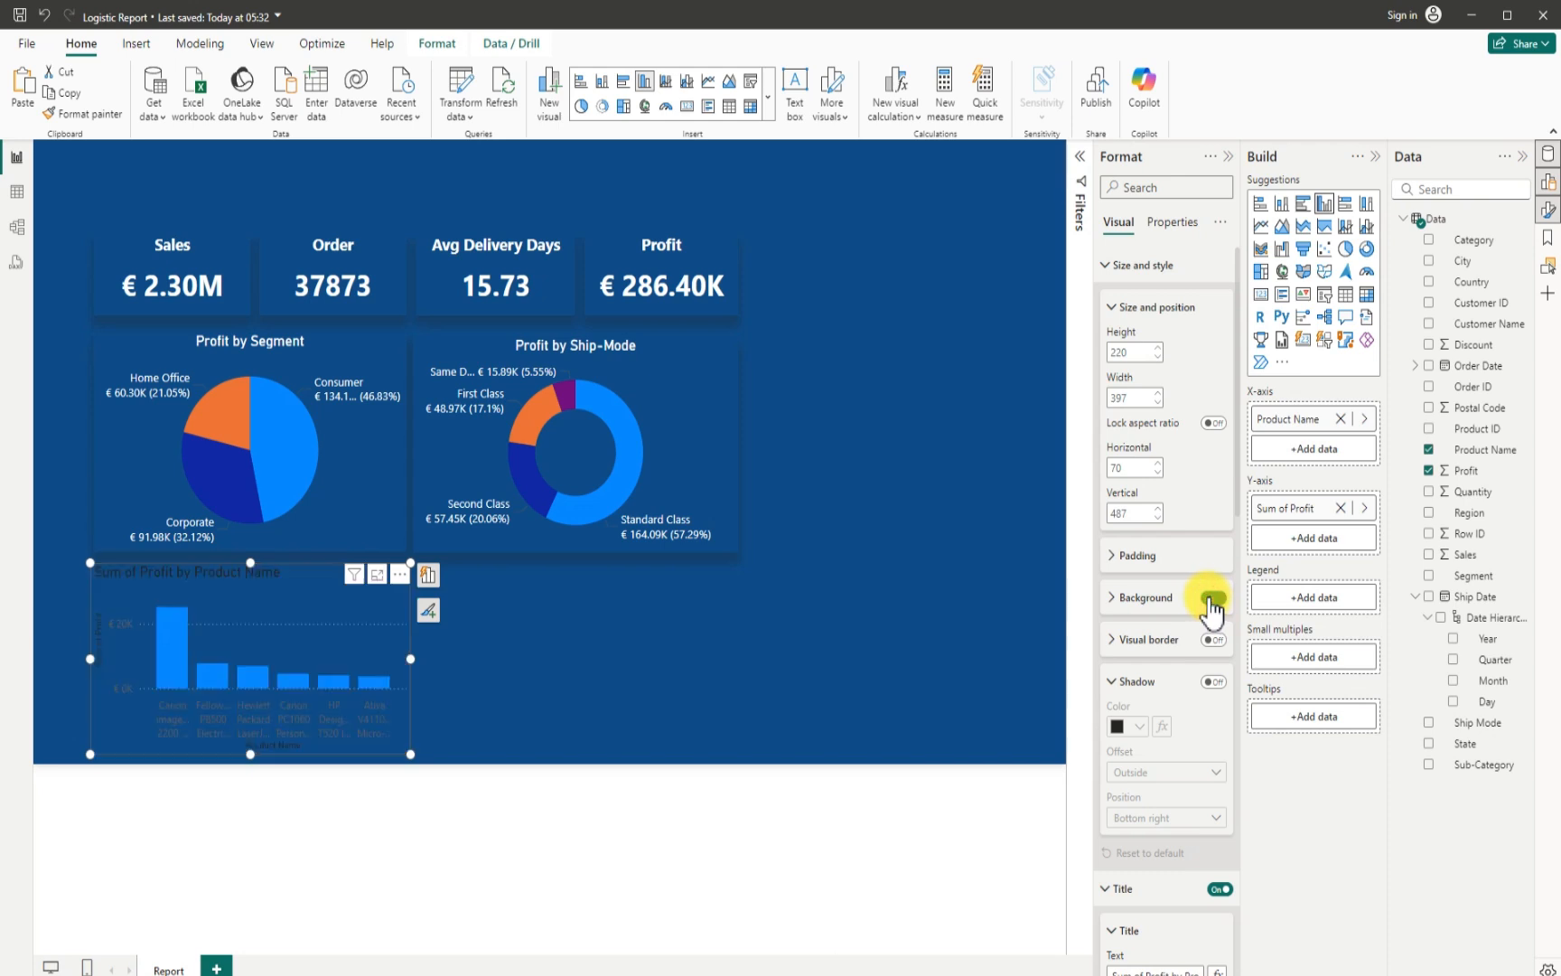
click(1213, 681)
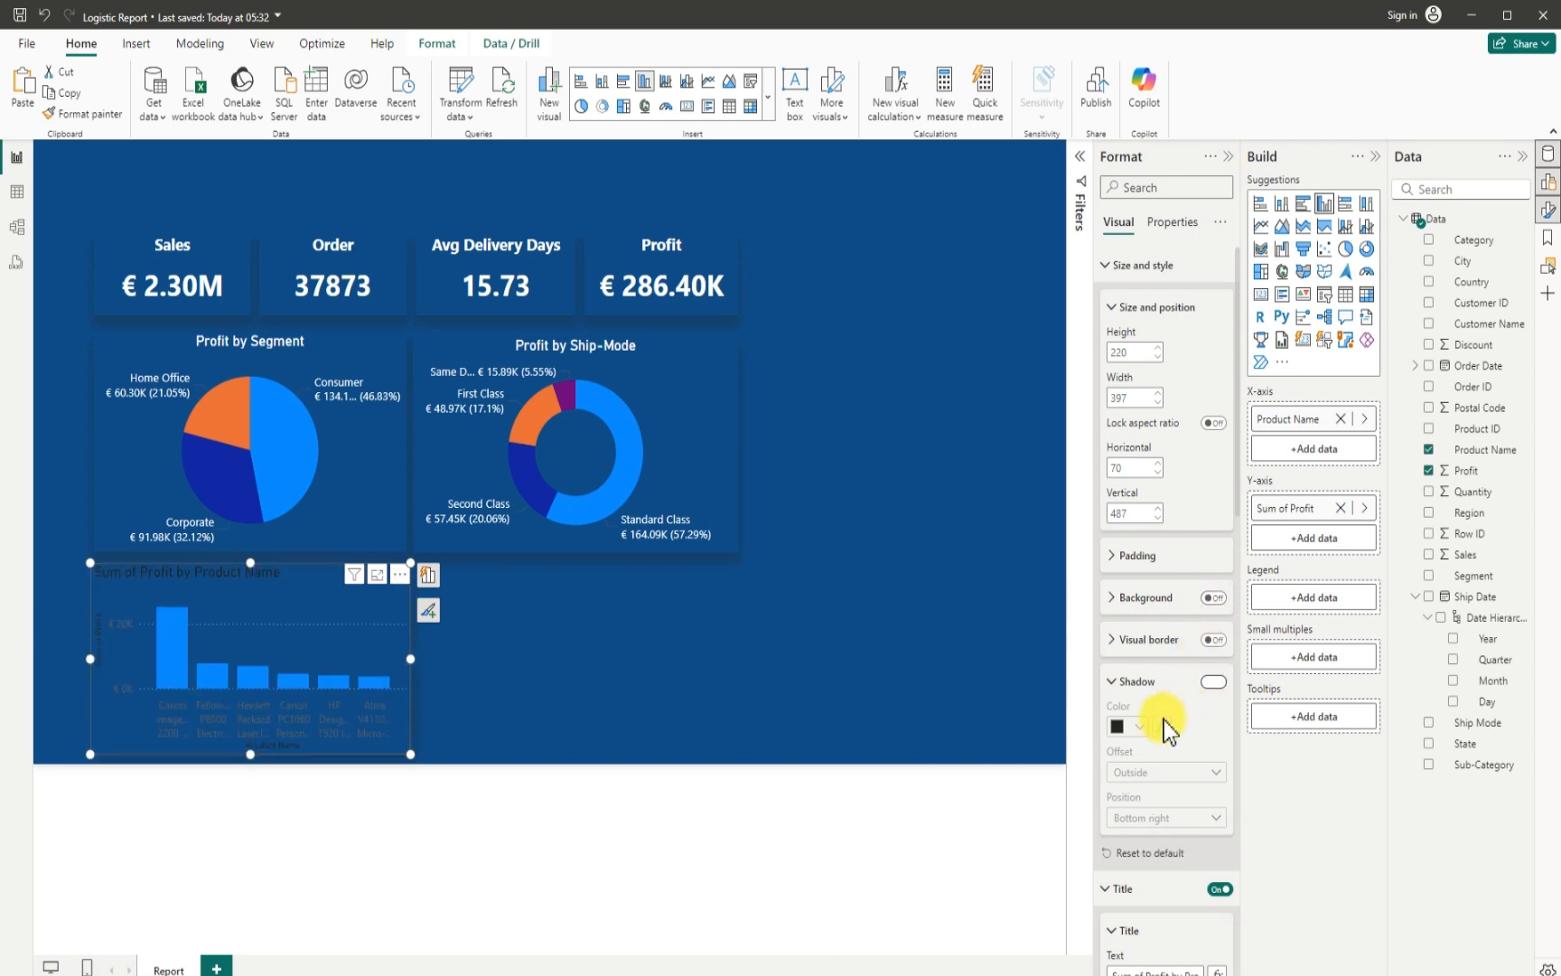
click(1140, 816)
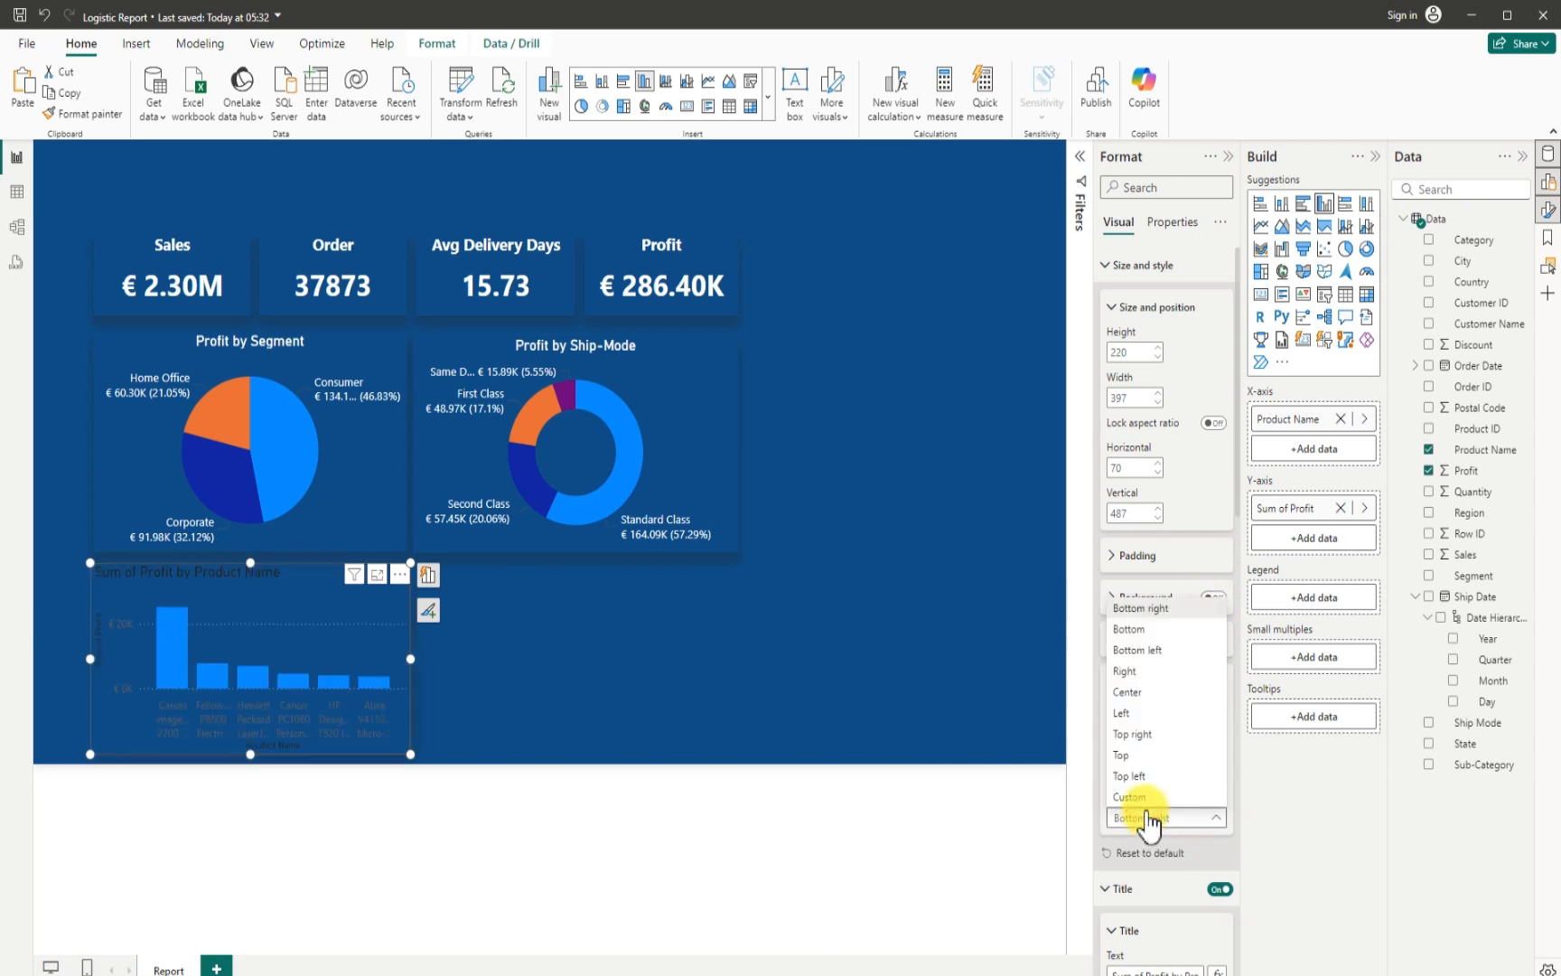
click(1140, 608)
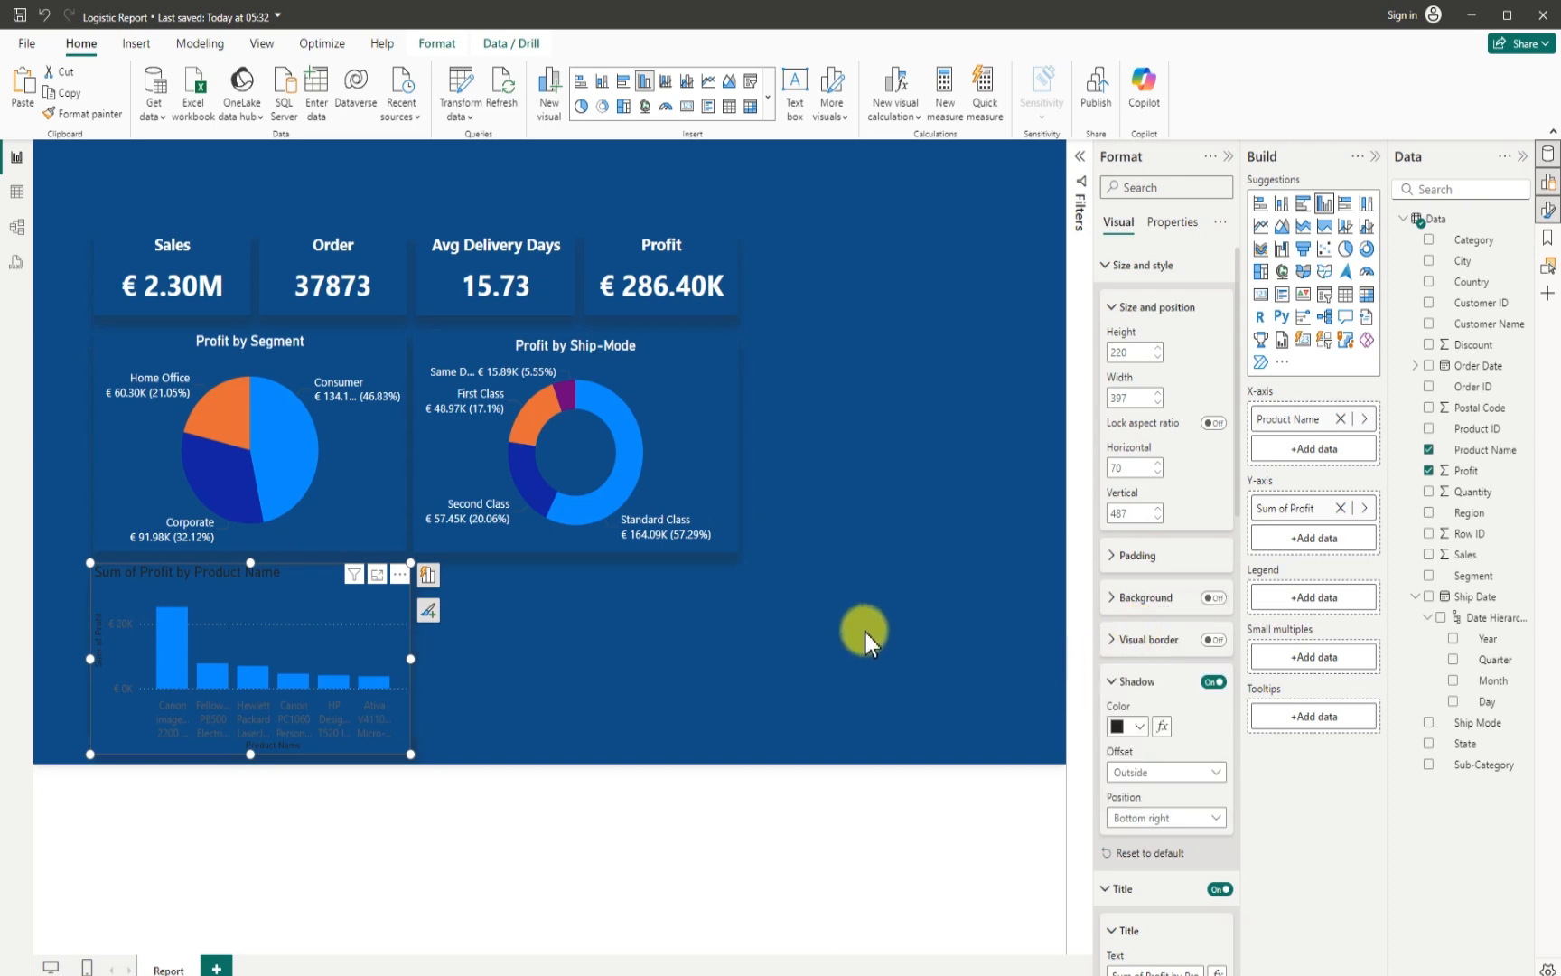
- Change the column chart's title text to "Top 6 Profit Product"
scroll(1134, 841, down, 5)
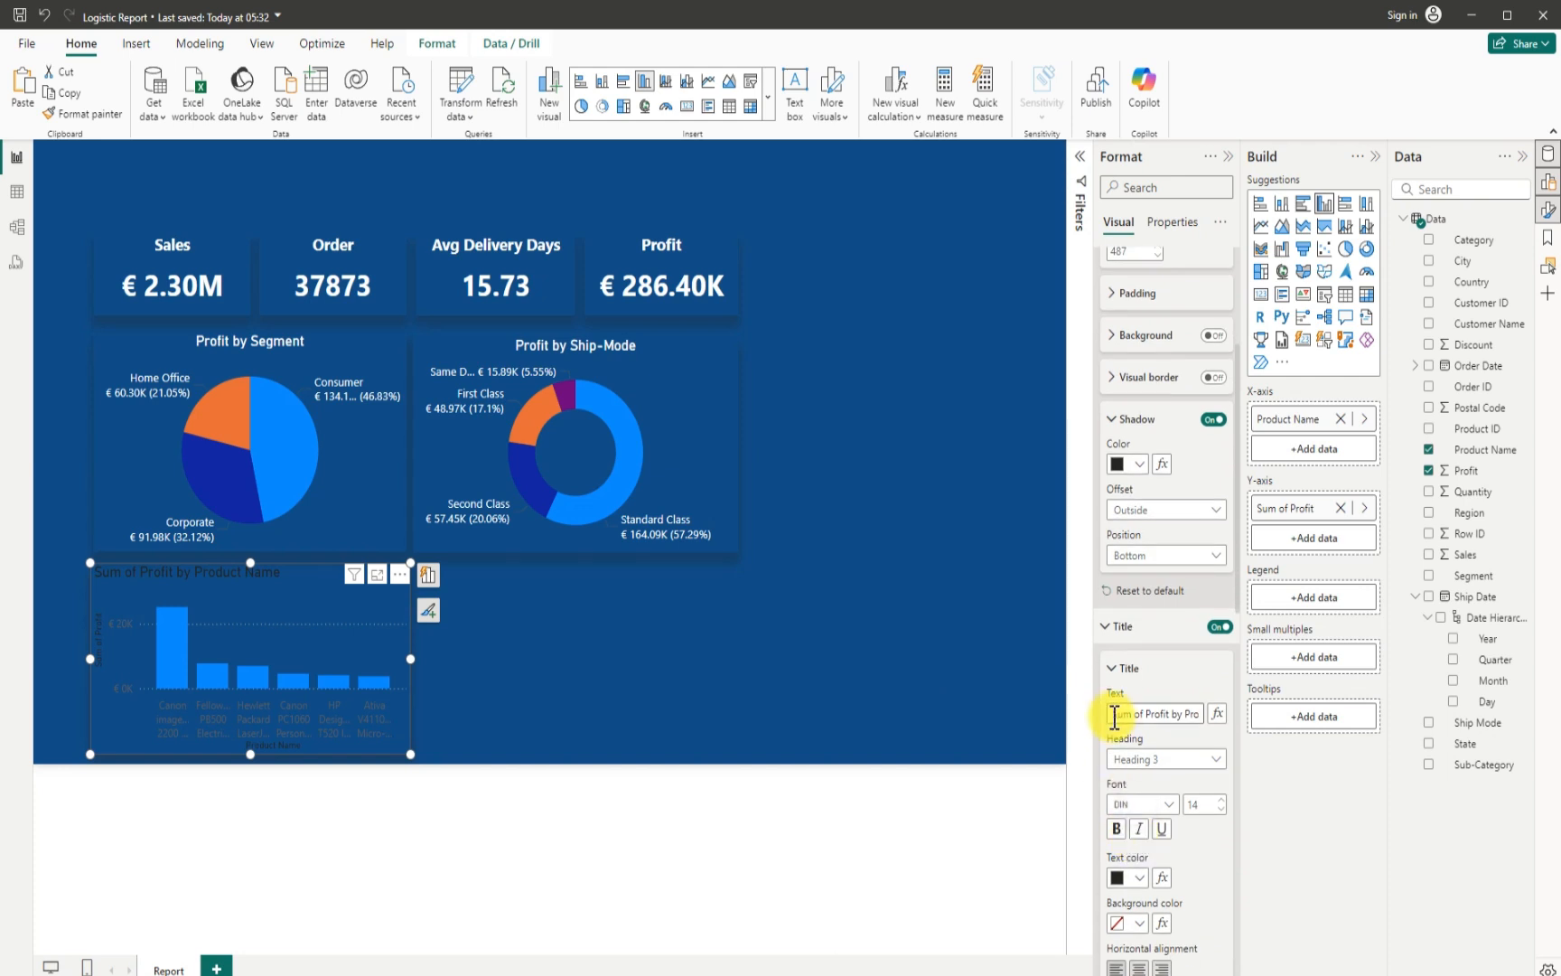
drag(1115, 715, 1206, 714)
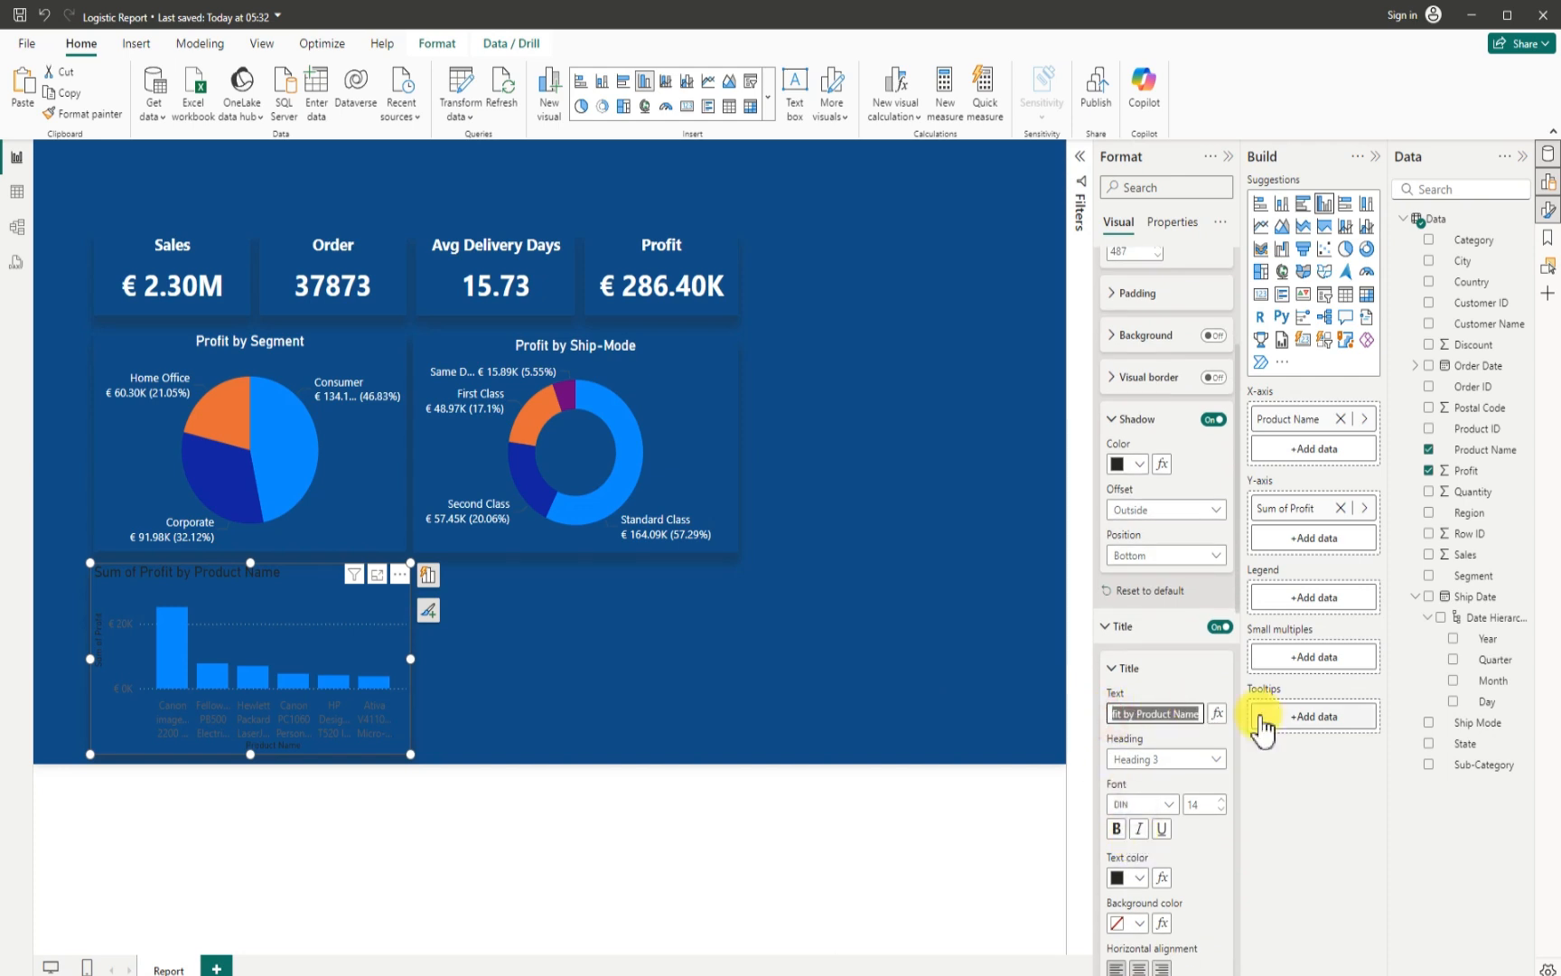
text(Top 6 P)
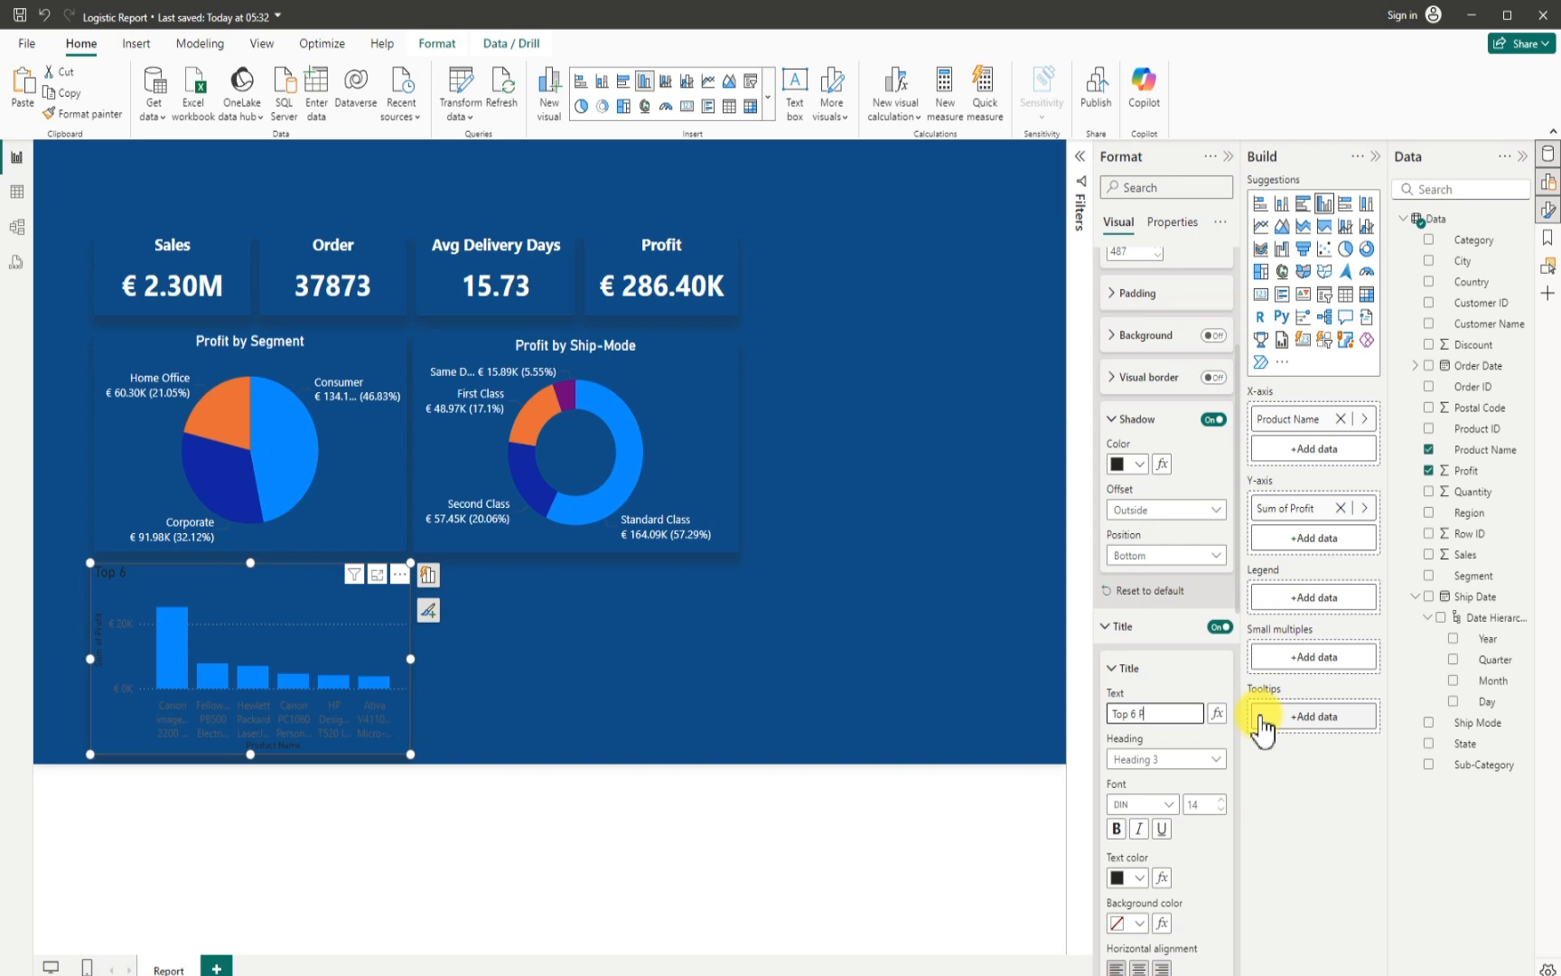
text(fit Product)
- Make the column chart's title text white and center it horizontally
scroll(1177, 818, down, 3)
scroll(1175, 813, down, 2)
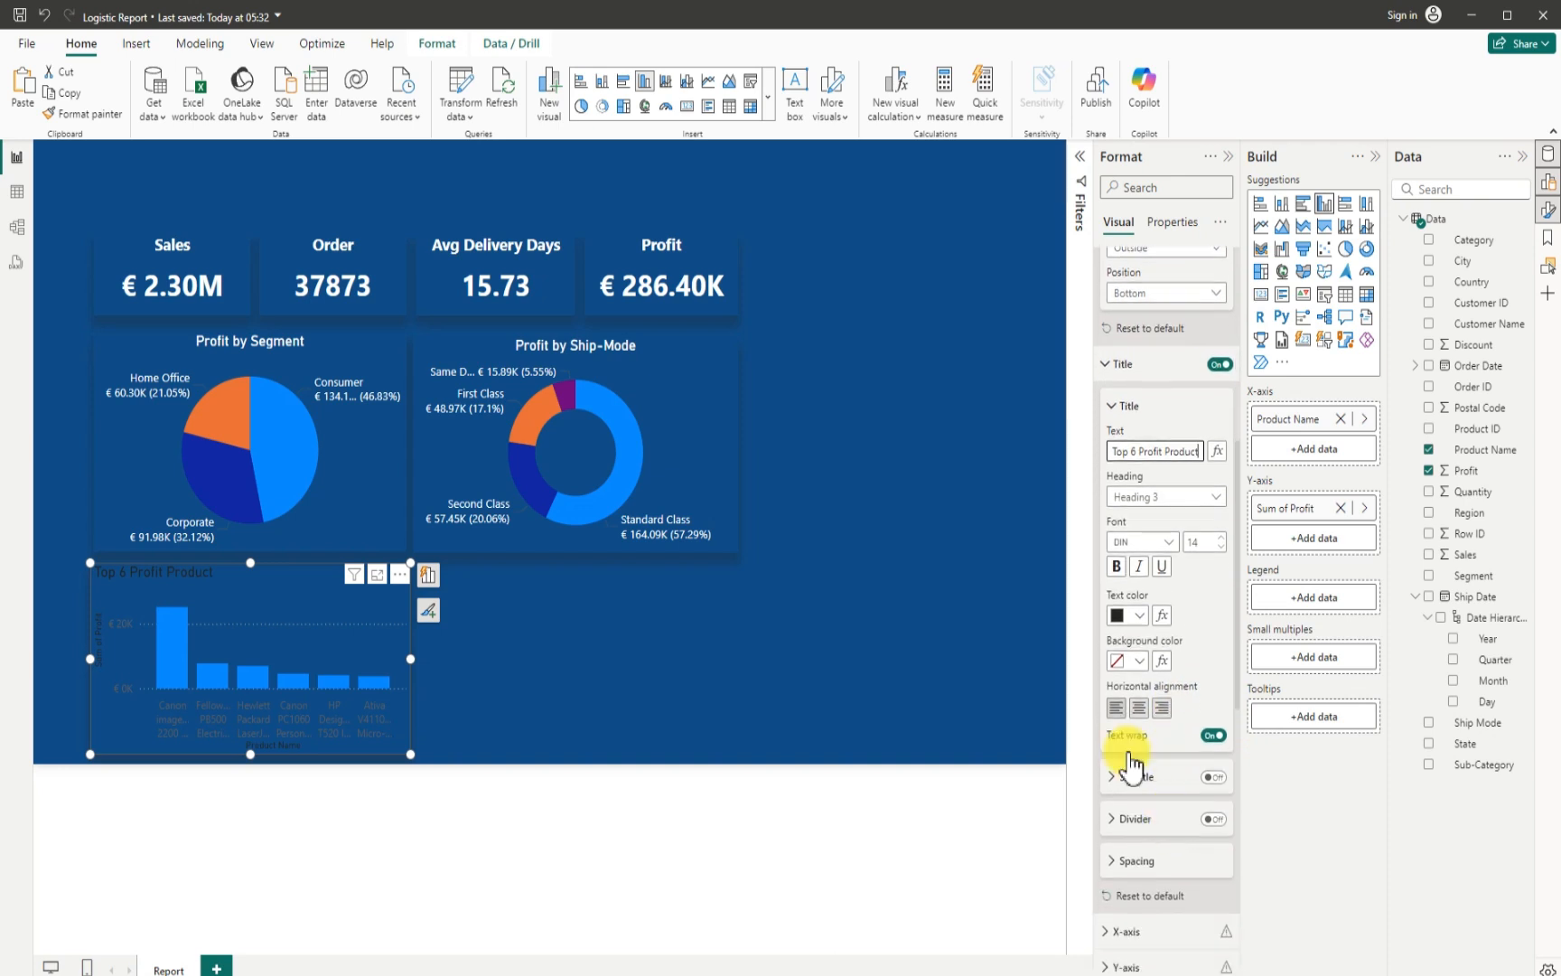
click(1140, 617)
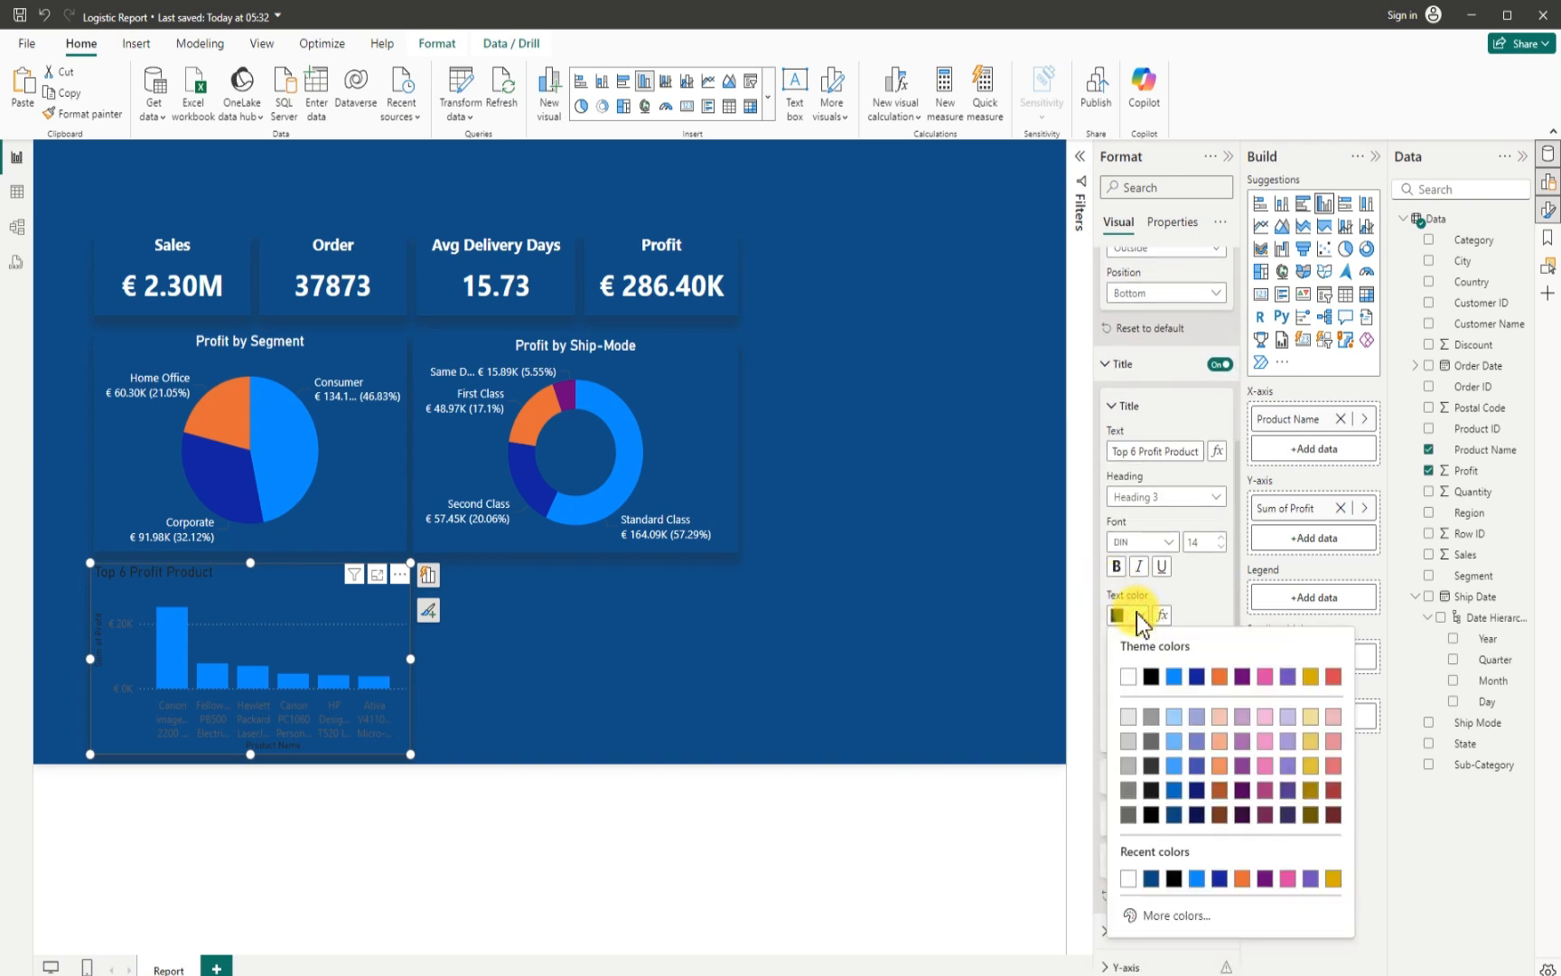
click(1127, 677)
scroll(1137, 859, down, 5)
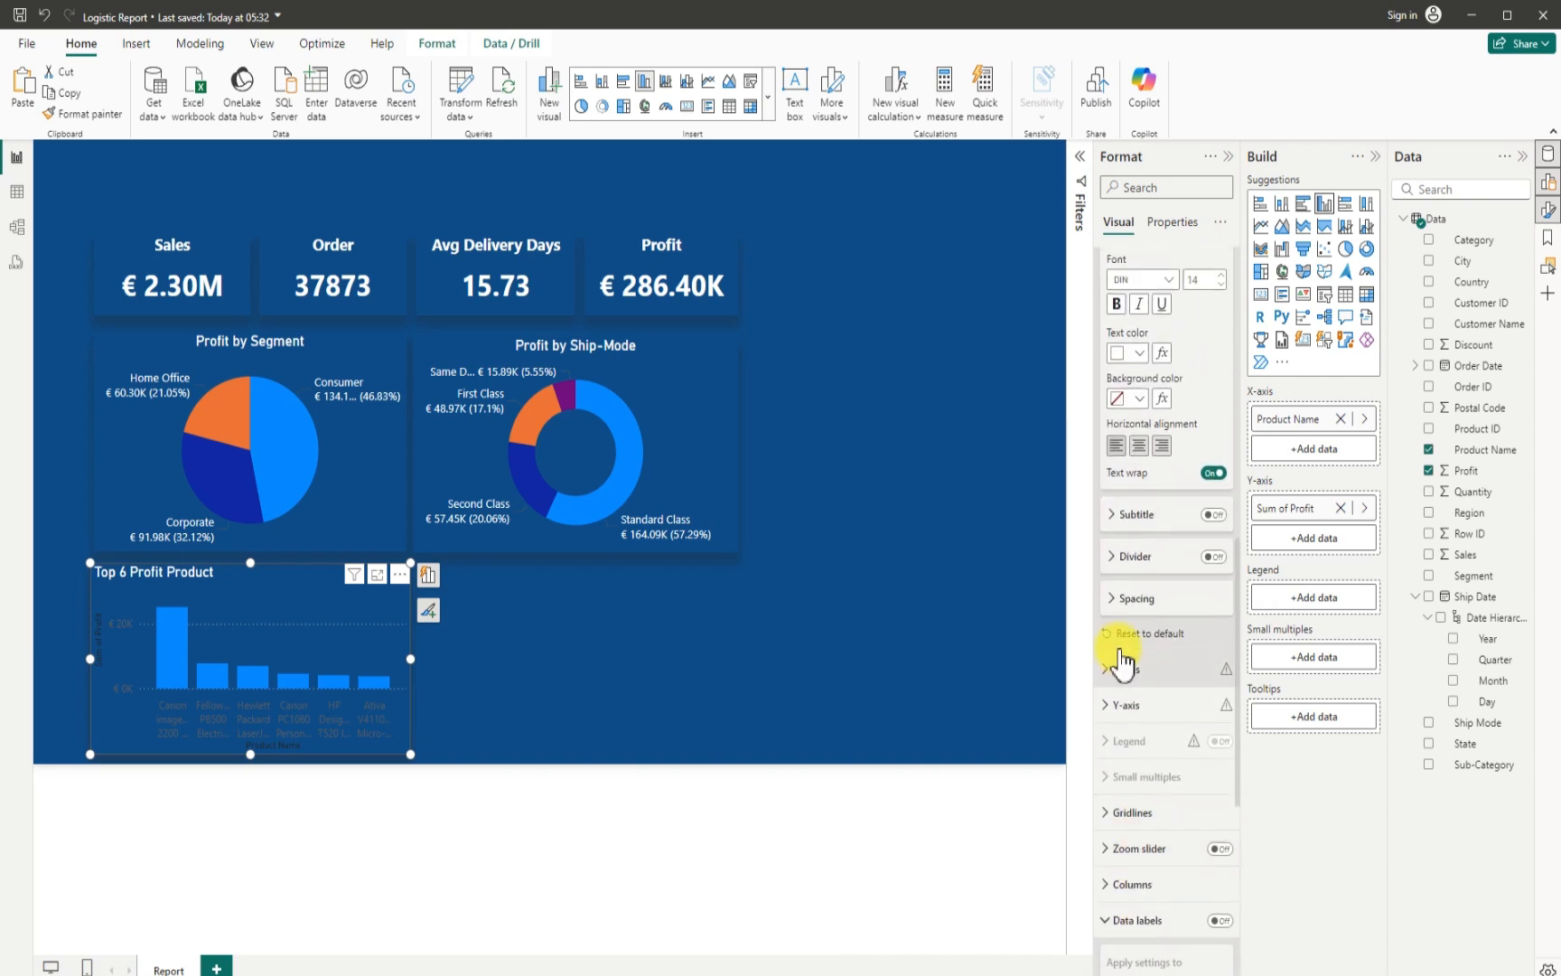
click(1139, 446)
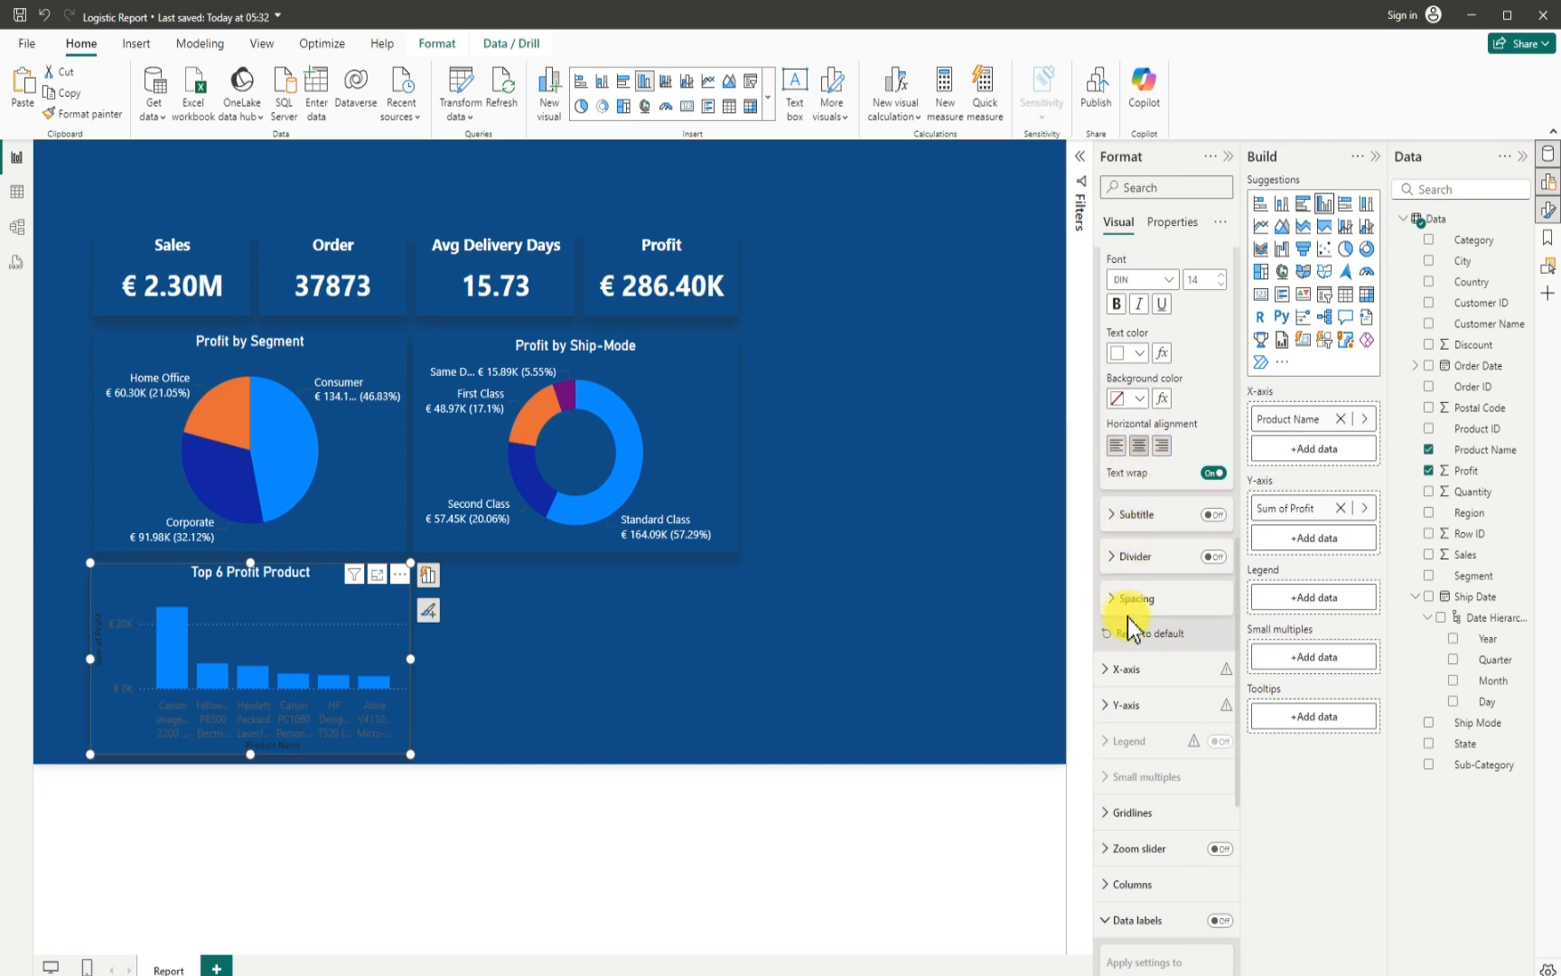
- Hide the column chart's X-axis title and set the X-axis value labels to white
click(1113, 674)
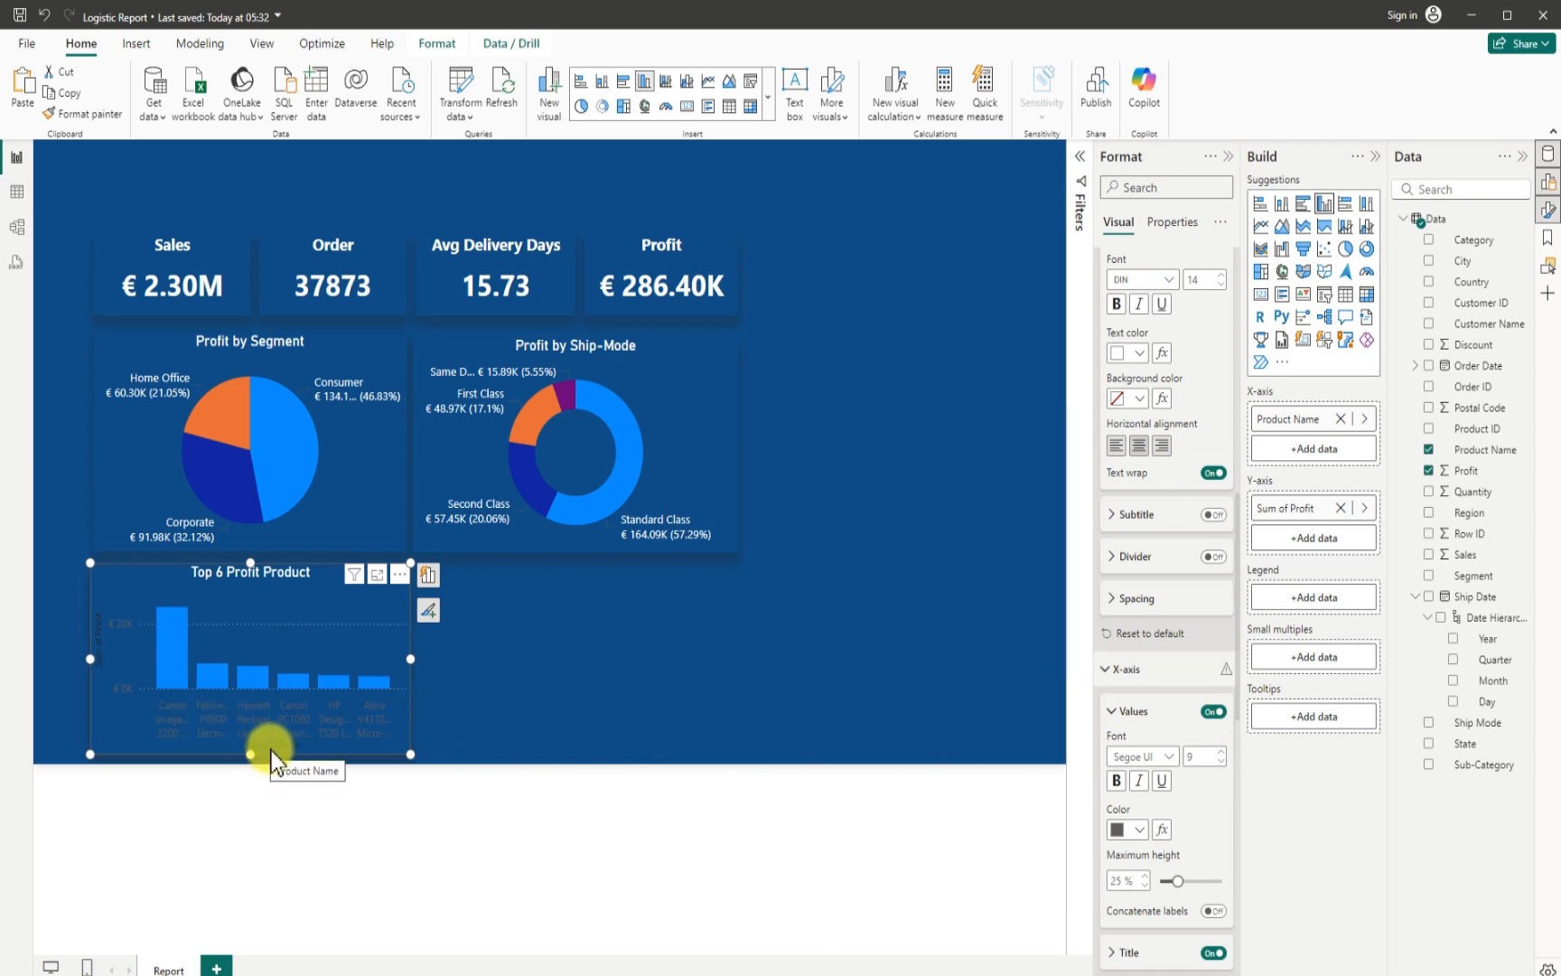
scroll(1191, 807, down, 1)
scroll(1193, 814, down, 3)
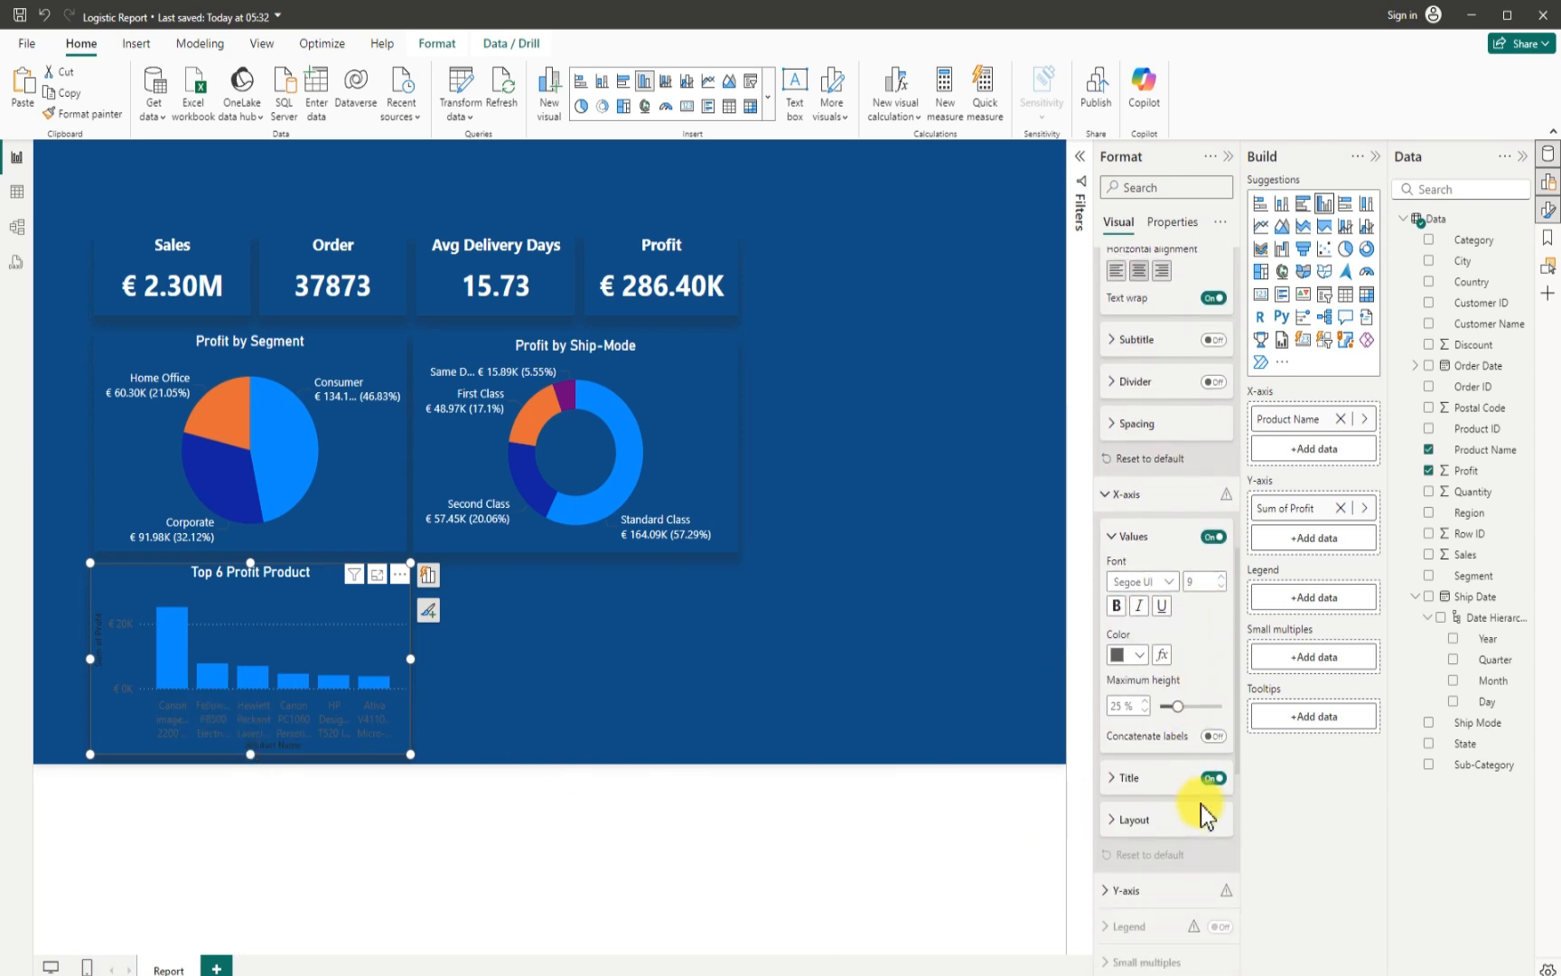
click(1213, 779)
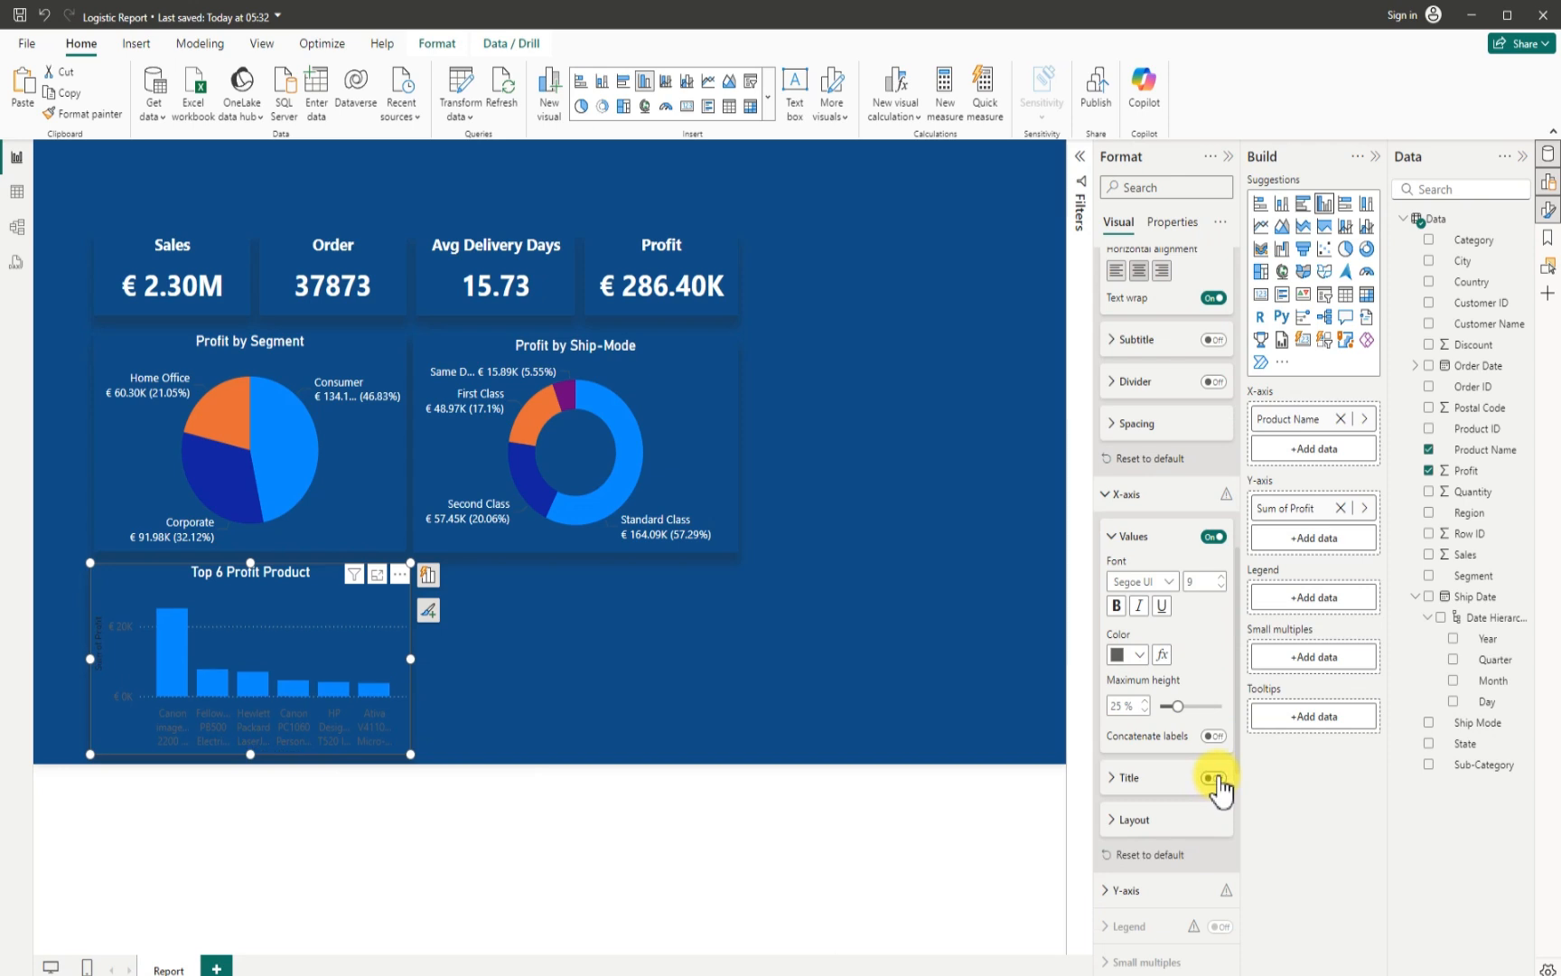
click(1141, 654)
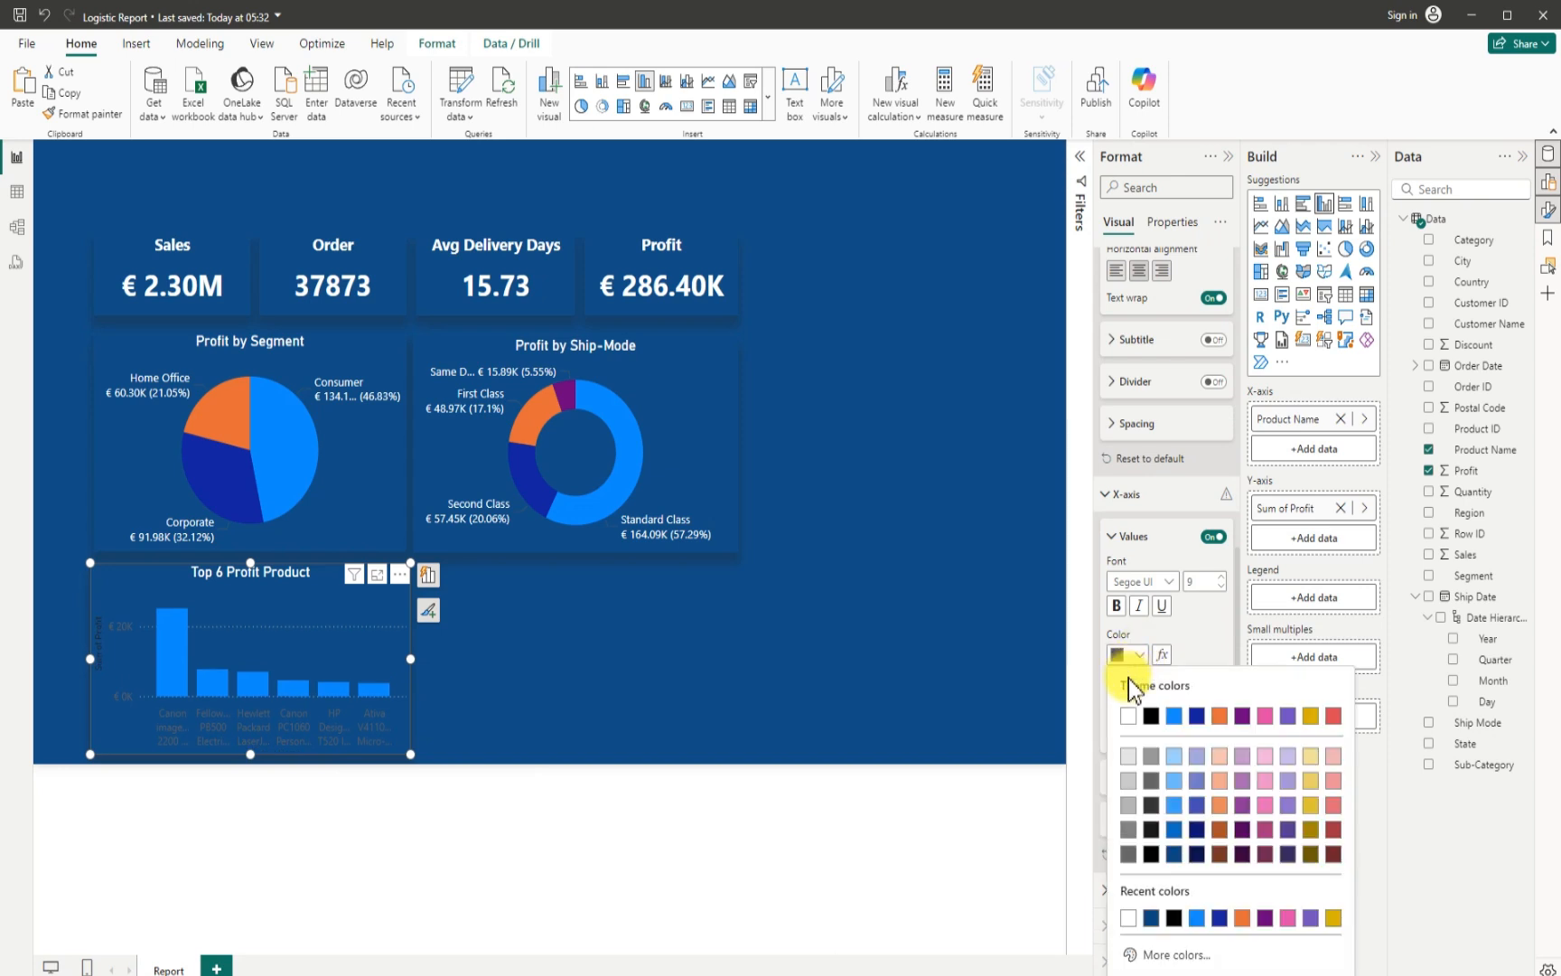
click(1128, 716)
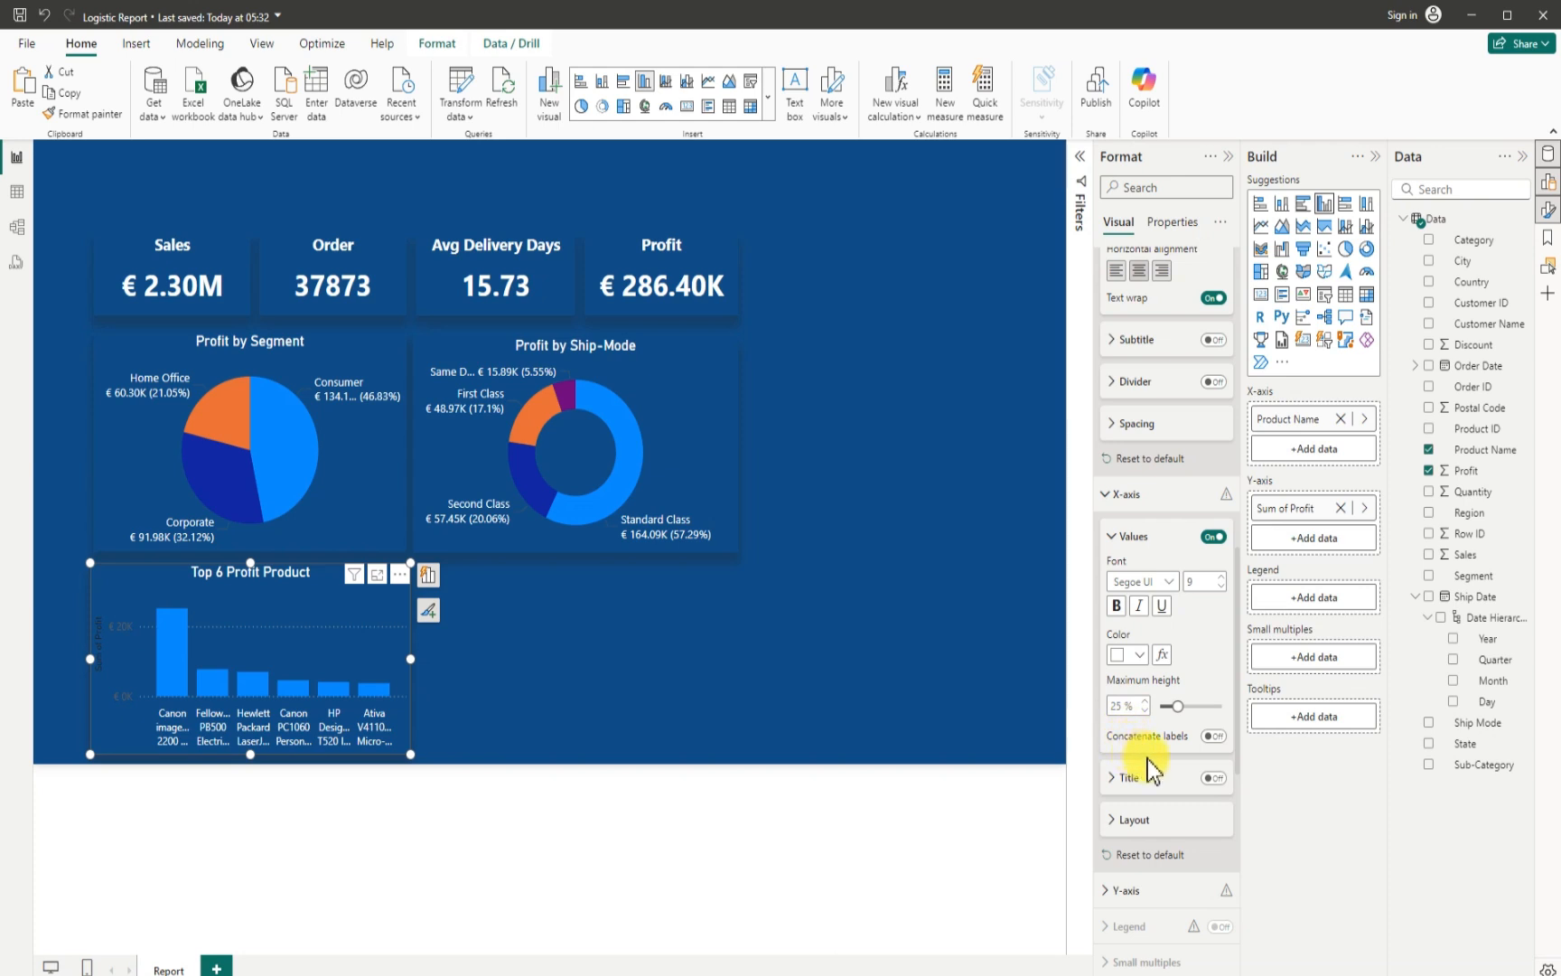
- Hide both the values and the title of the column chart's Y-axis
scroll(1150, 813, down, 3)
scroll(1149, 813, down, 2)
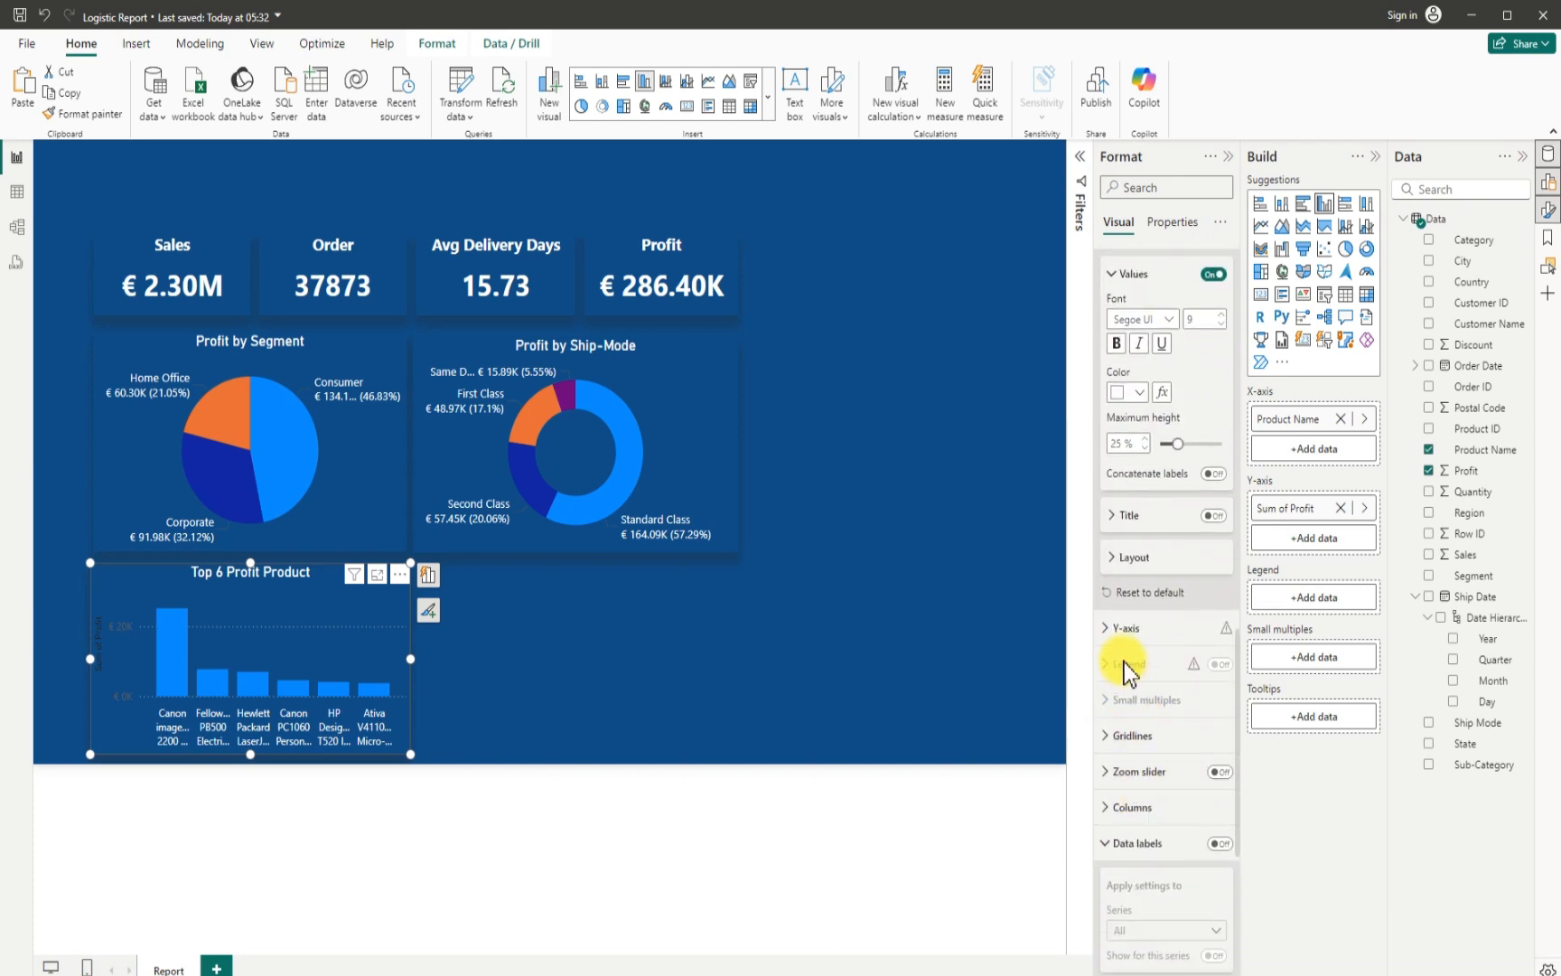
click(1112, 633)
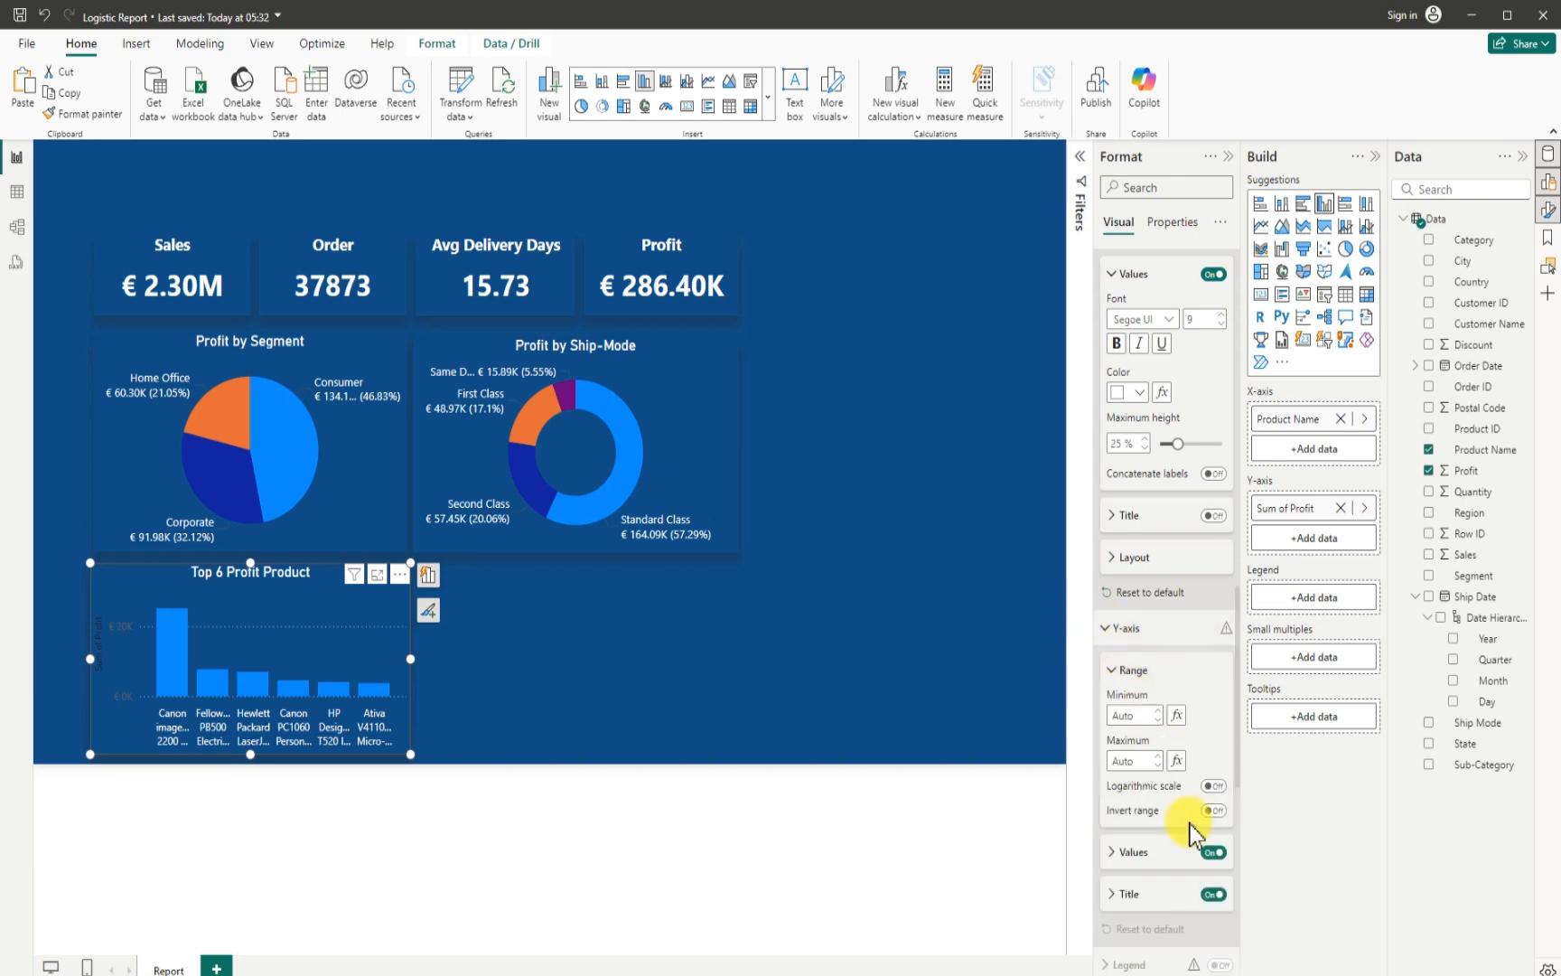
click(1212, 854)
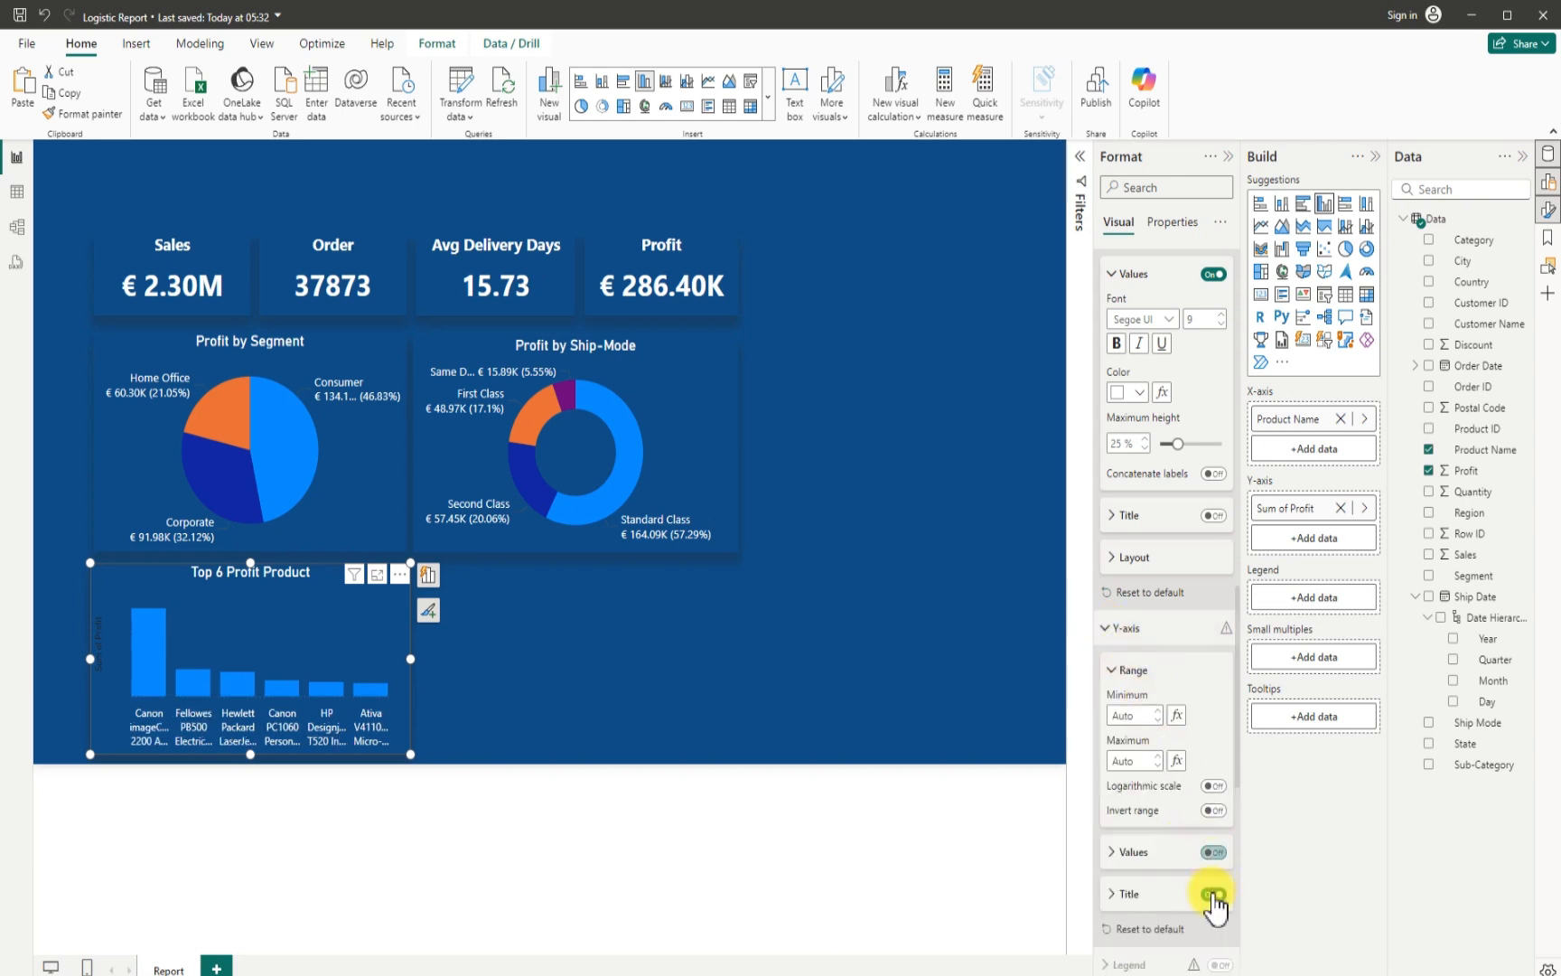
click(1213, 894)
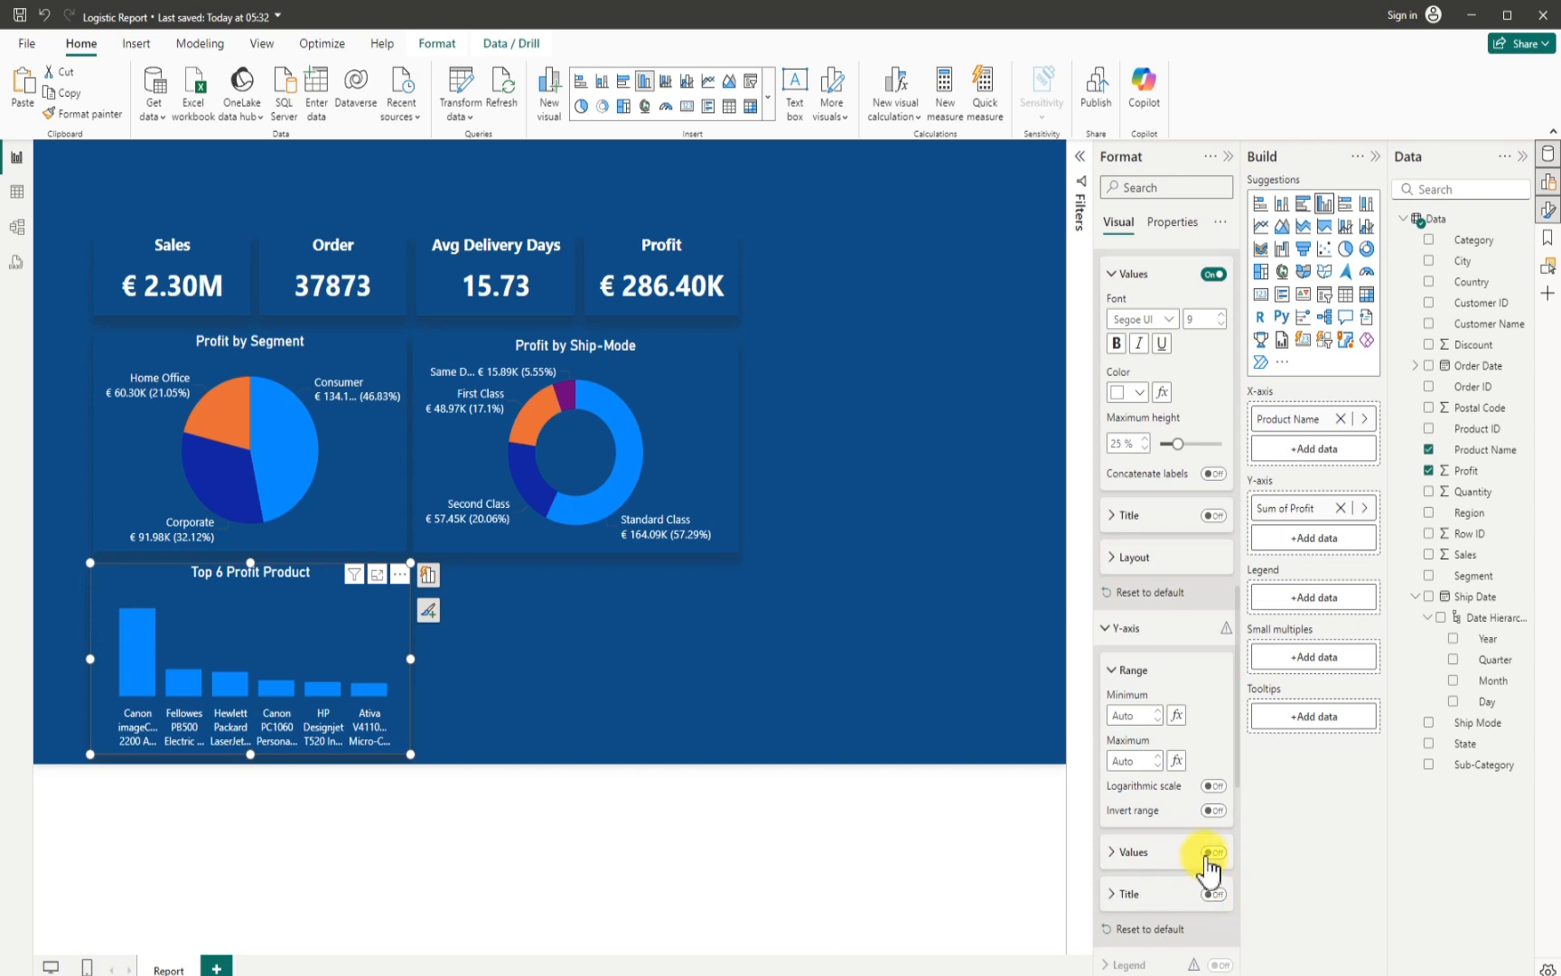
- Turn on data labels for the column chart and set their value color to white
scroll(1179, 881, down, 1)
scroll(1179, 881, down, 5)
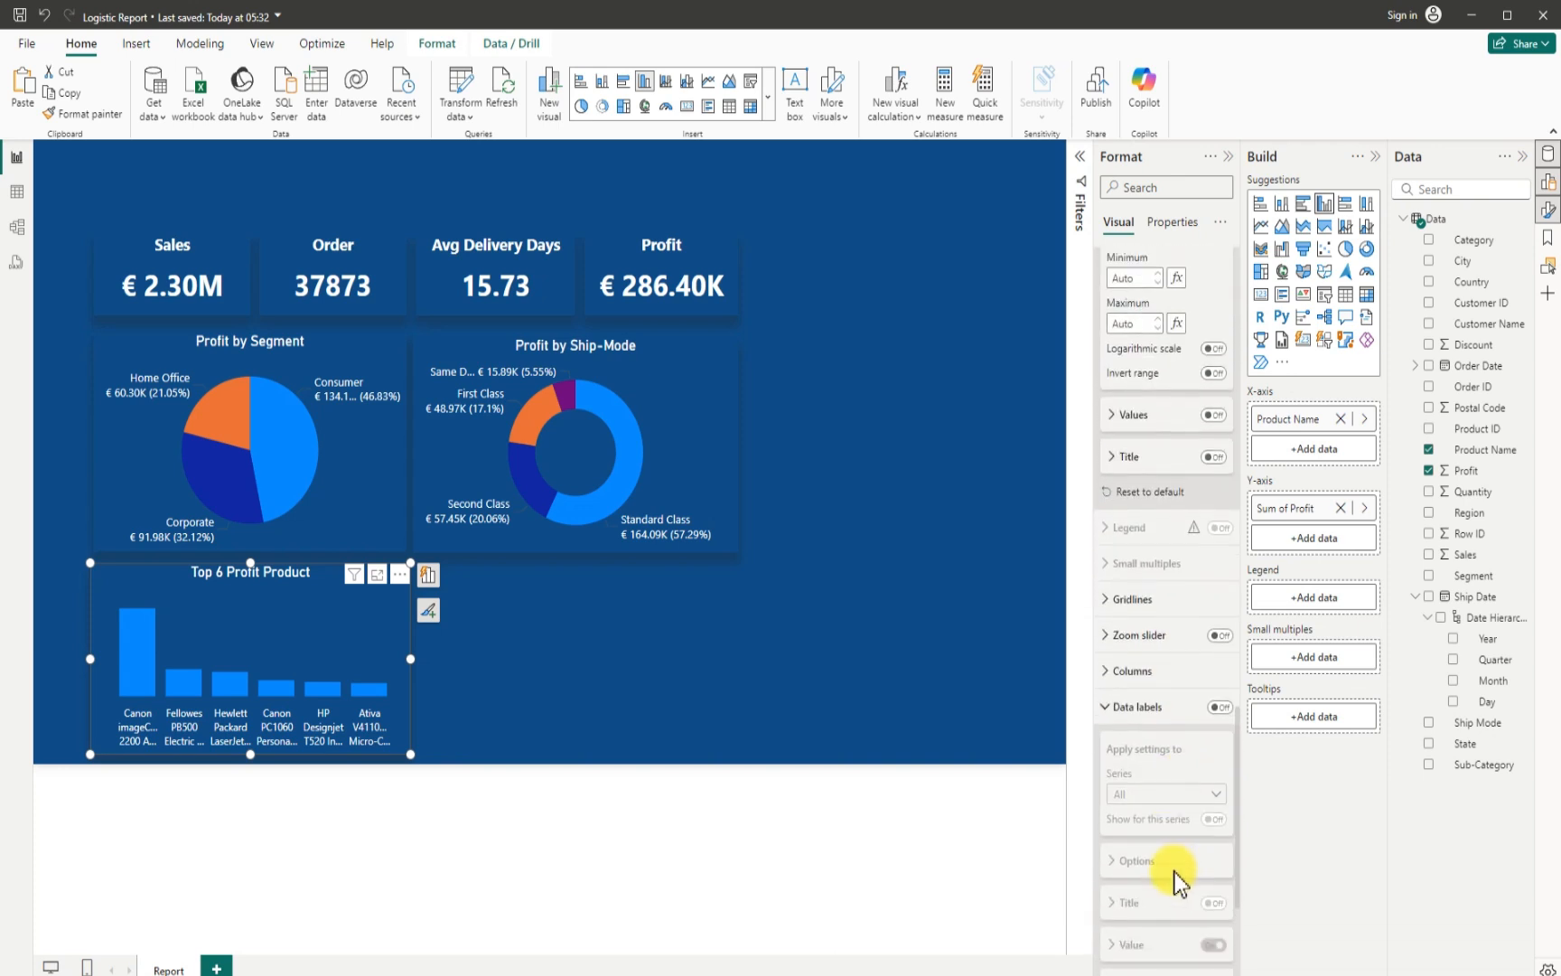
click(1217, 706)
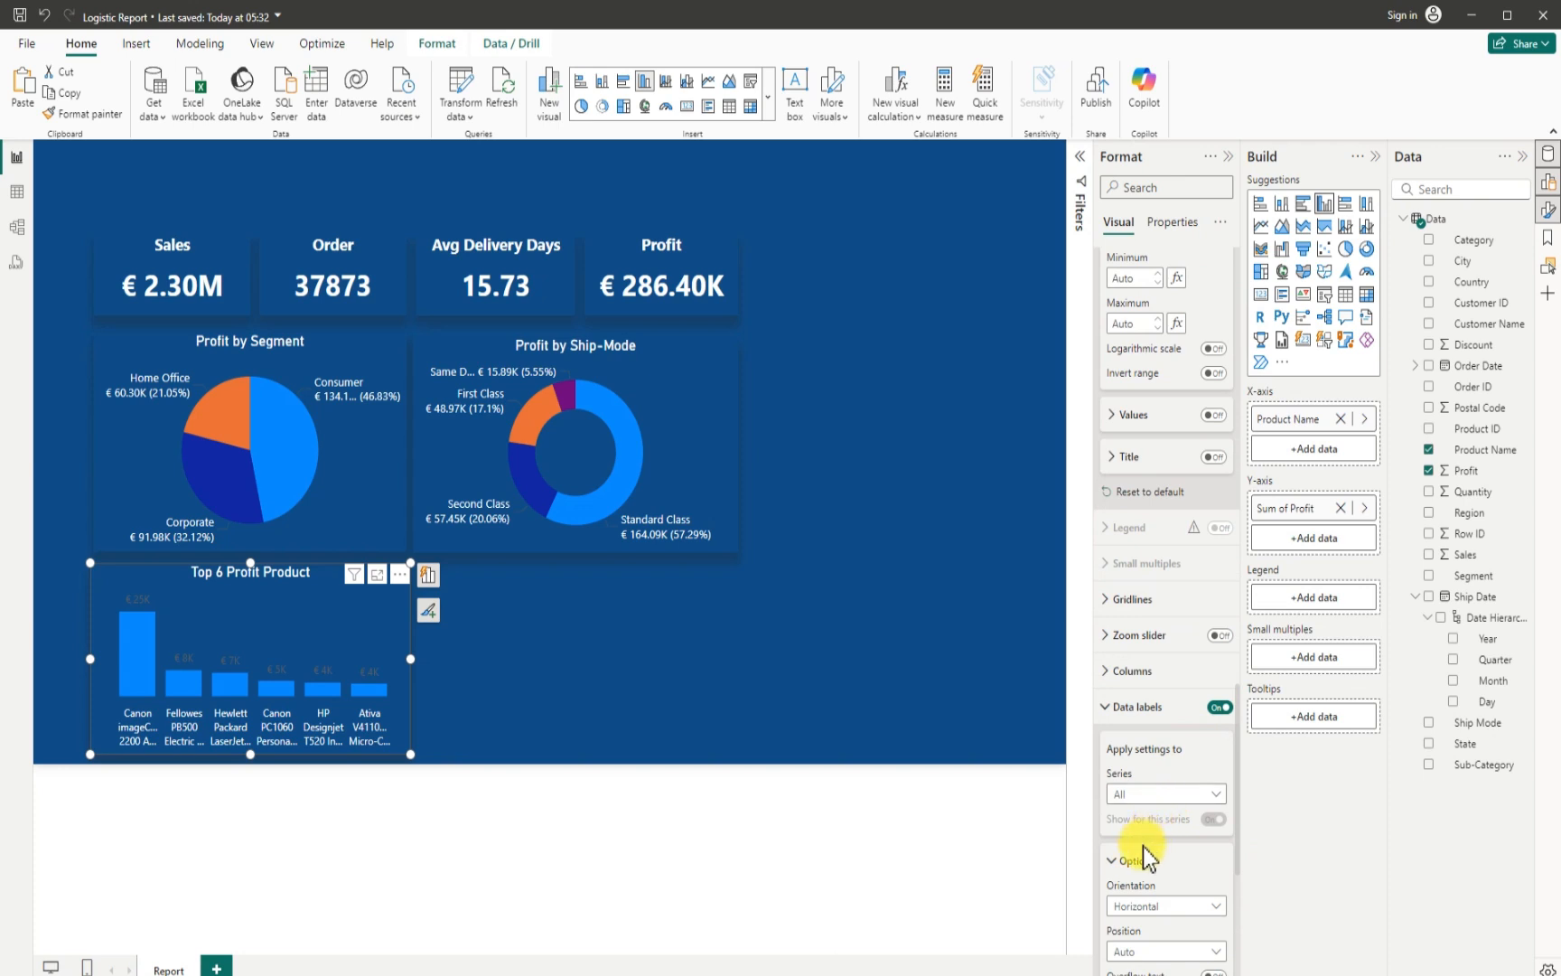
scroll(1134, 872, down, 4)
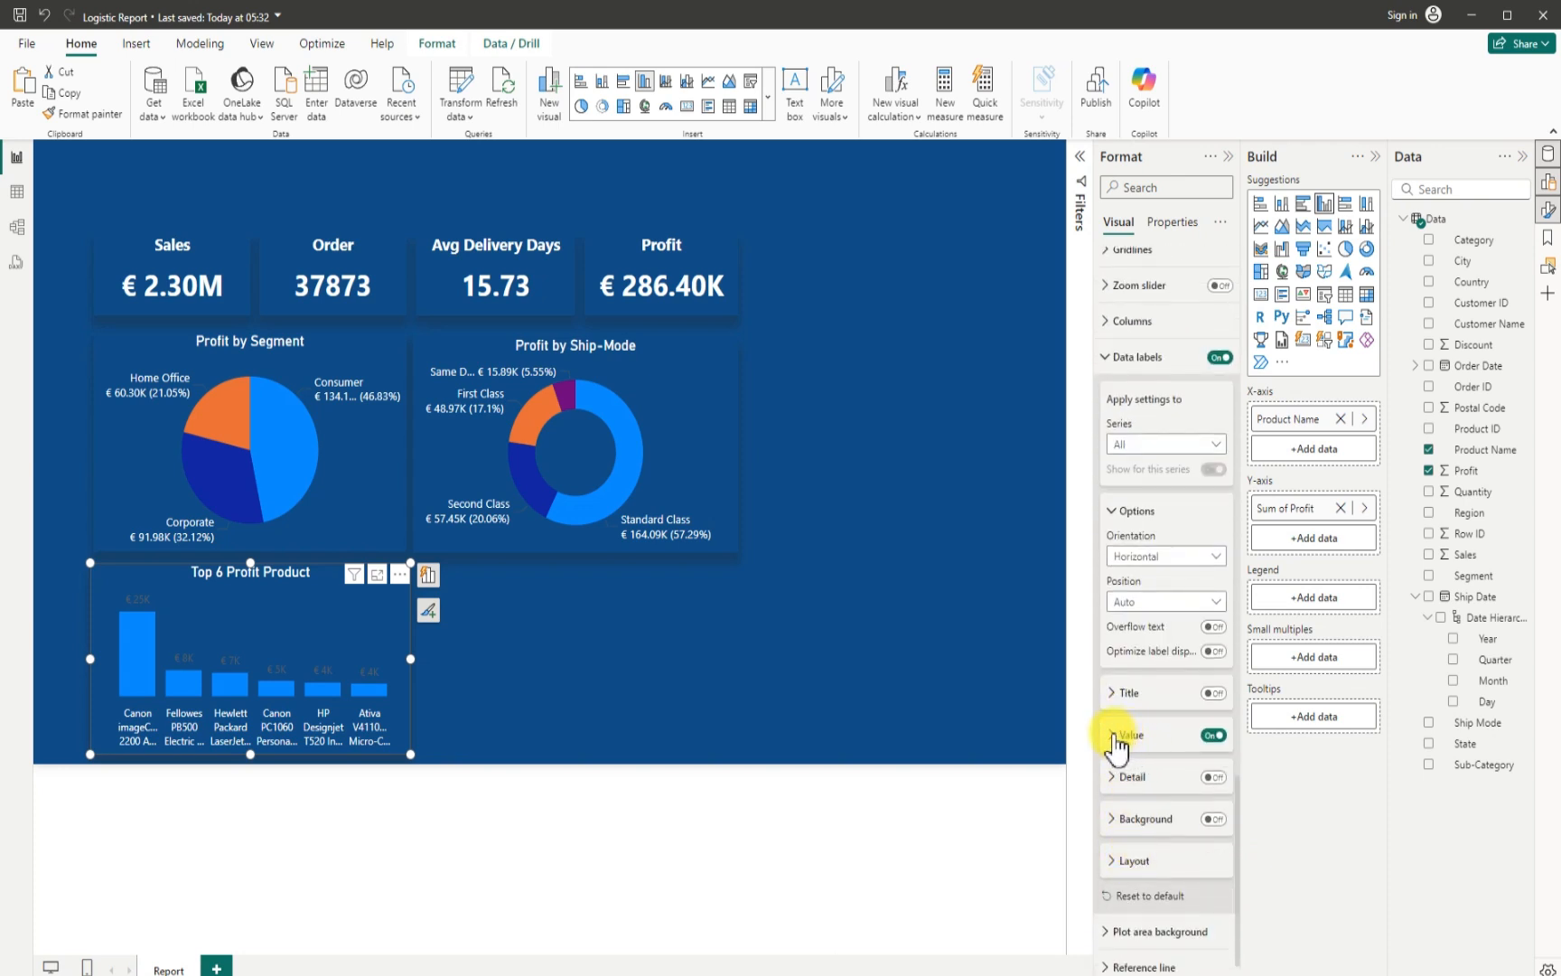
click(1114, 736)
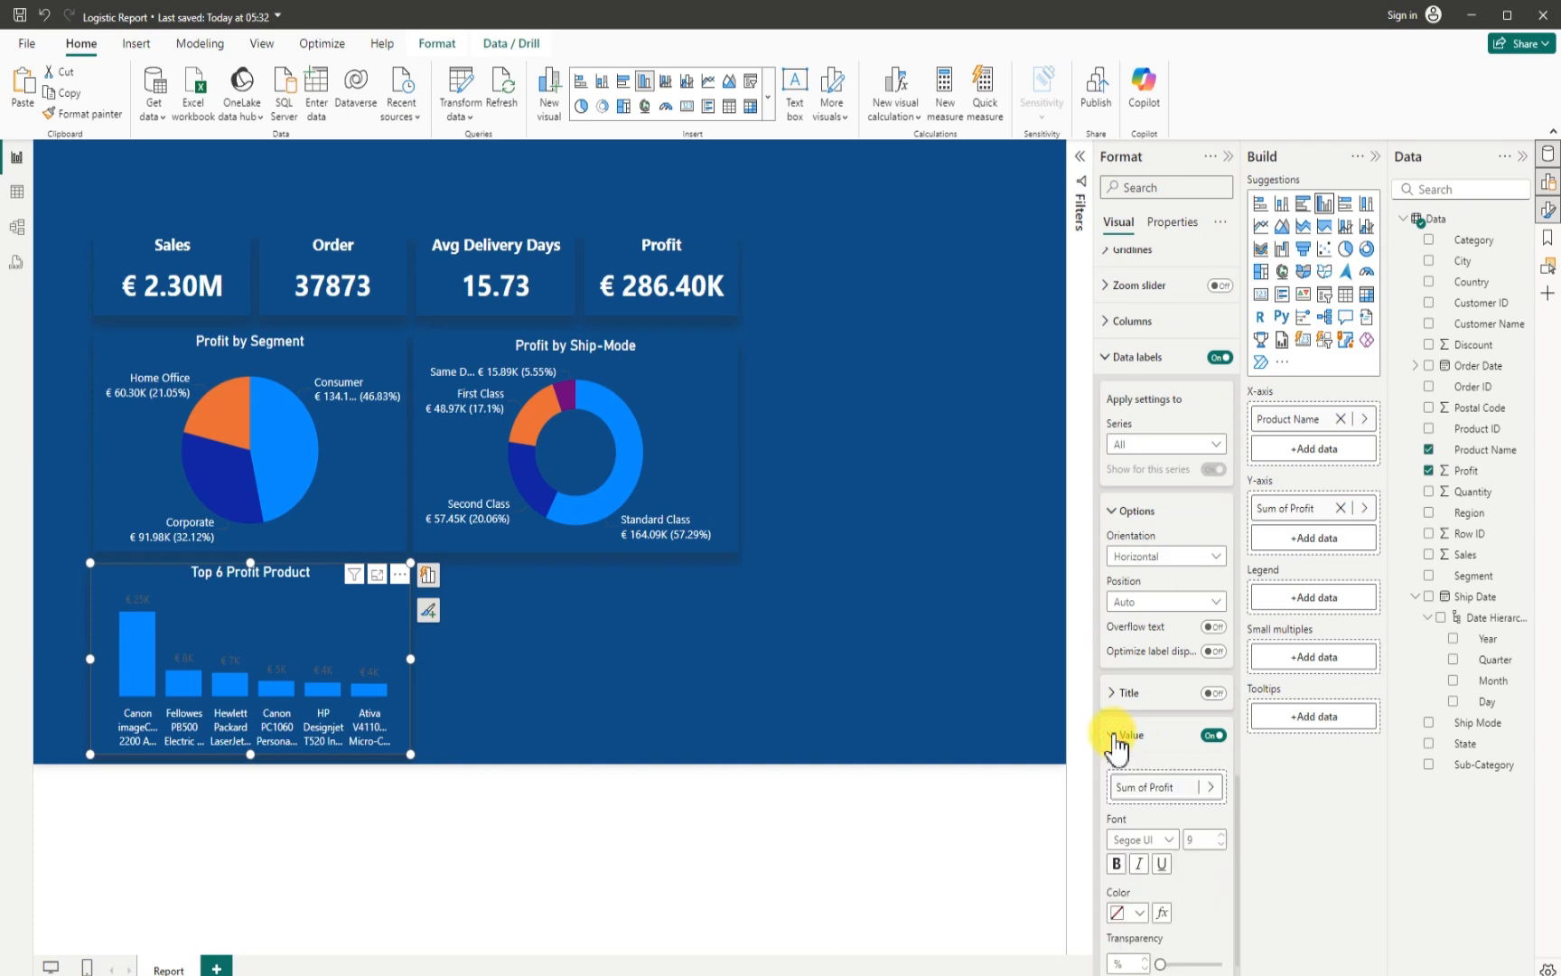
click(1137, 915)
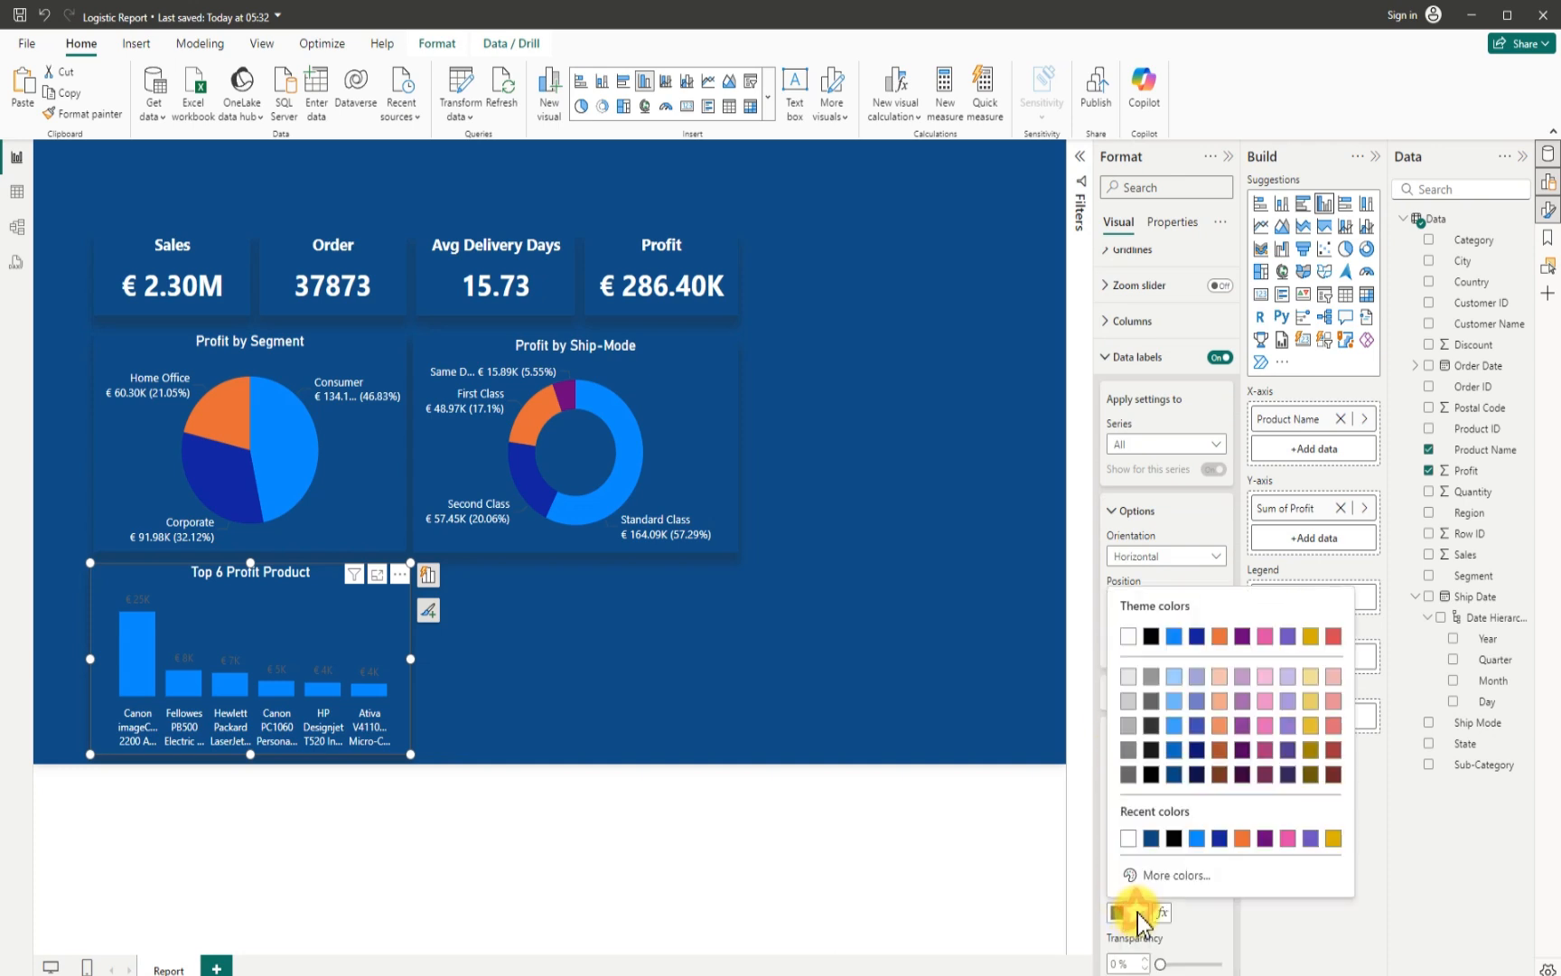
click(1130, 637)
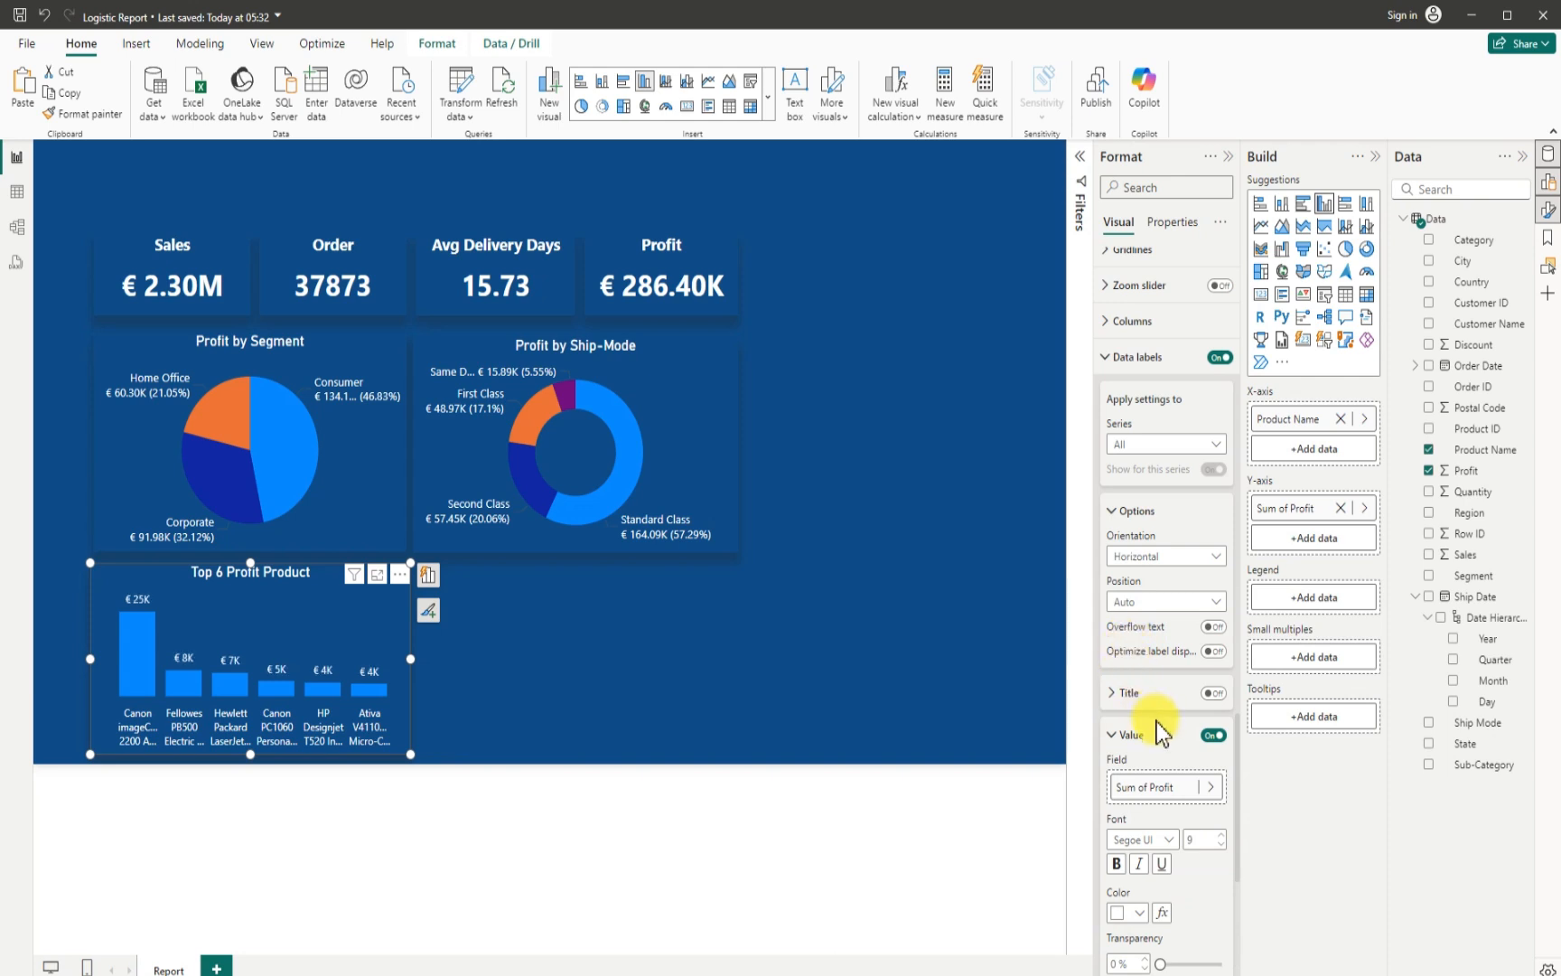
- Set the color of all columns to dark blue #0e1a77 (Theme color 2, 25% darker) and deselect the chart
click(1113, 327)
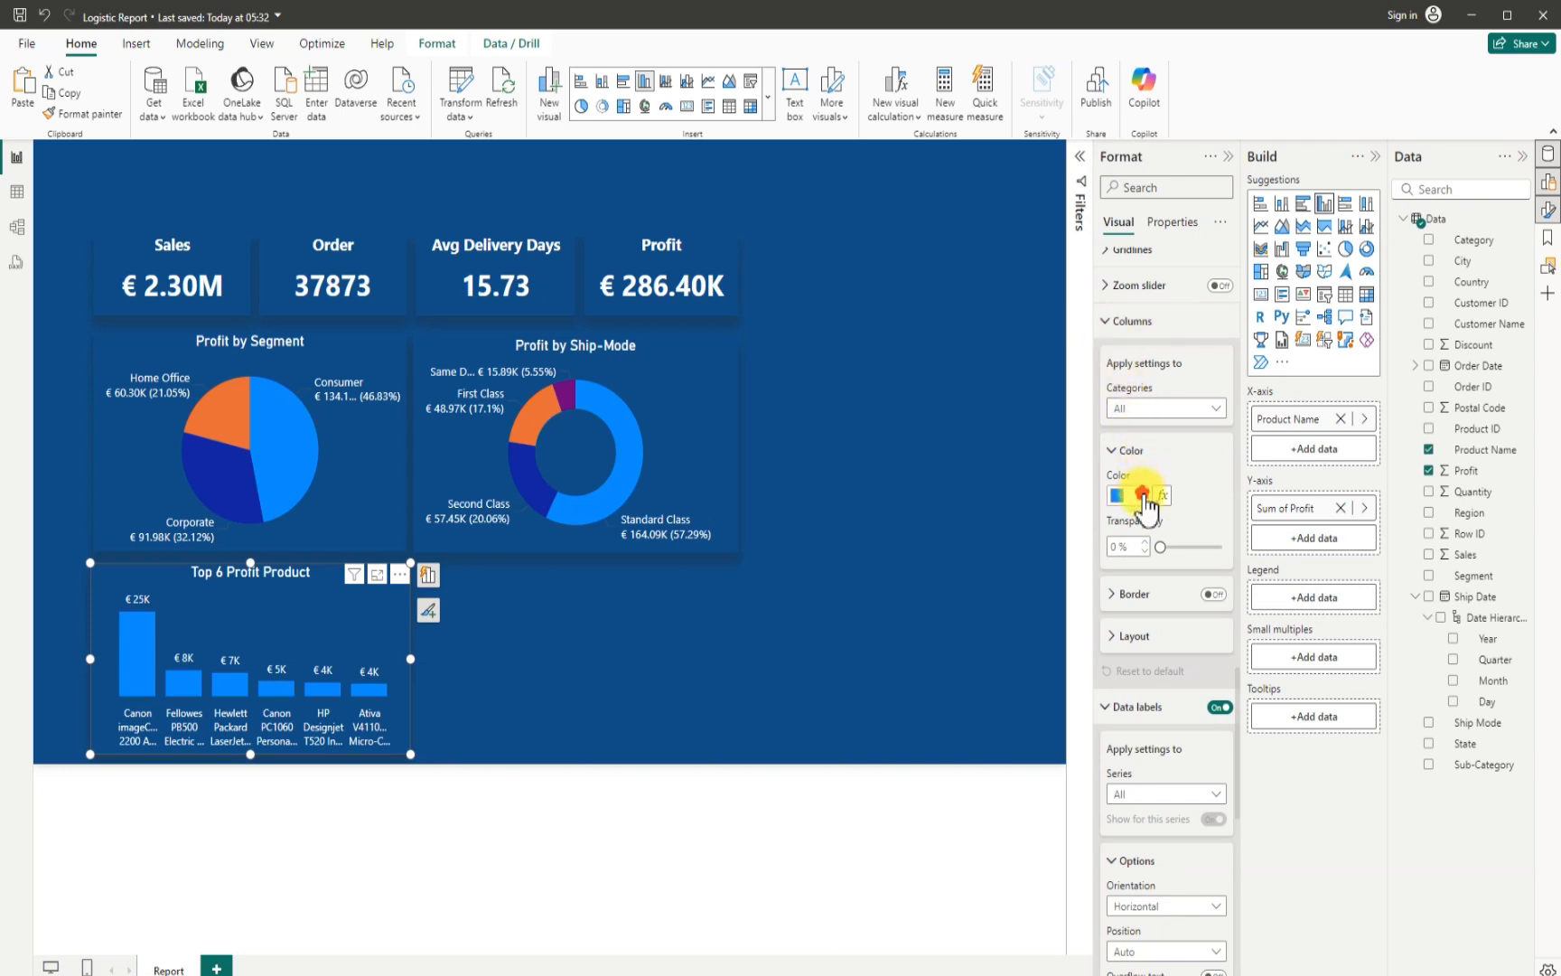
click(1141, 496)
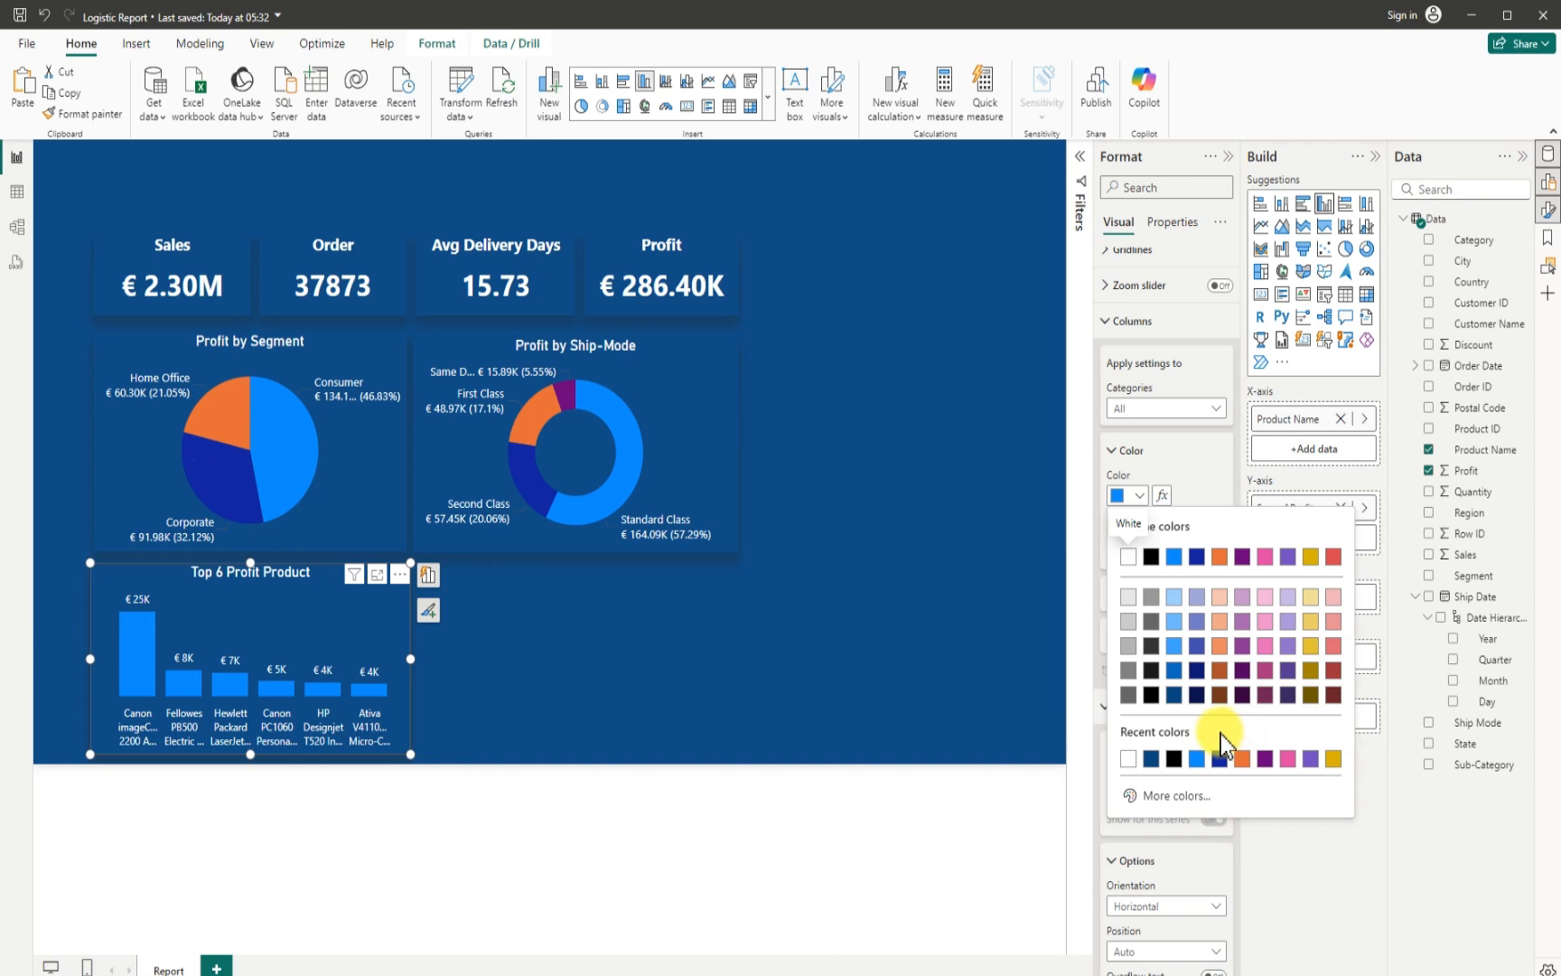
click(1199, 670)
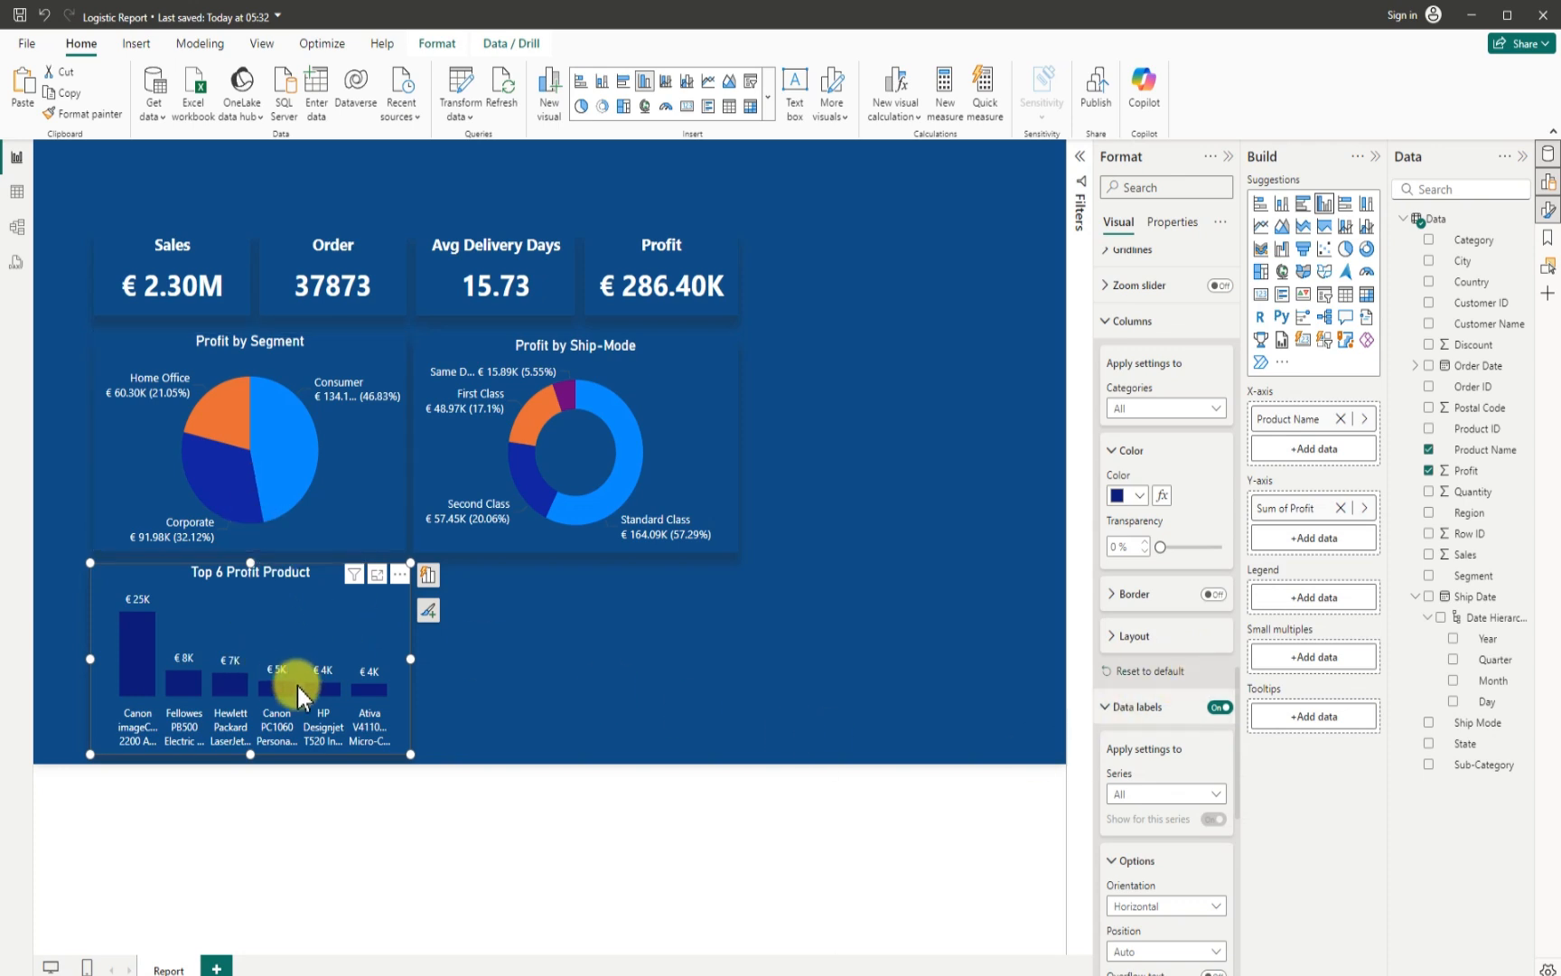
click(494, 695)
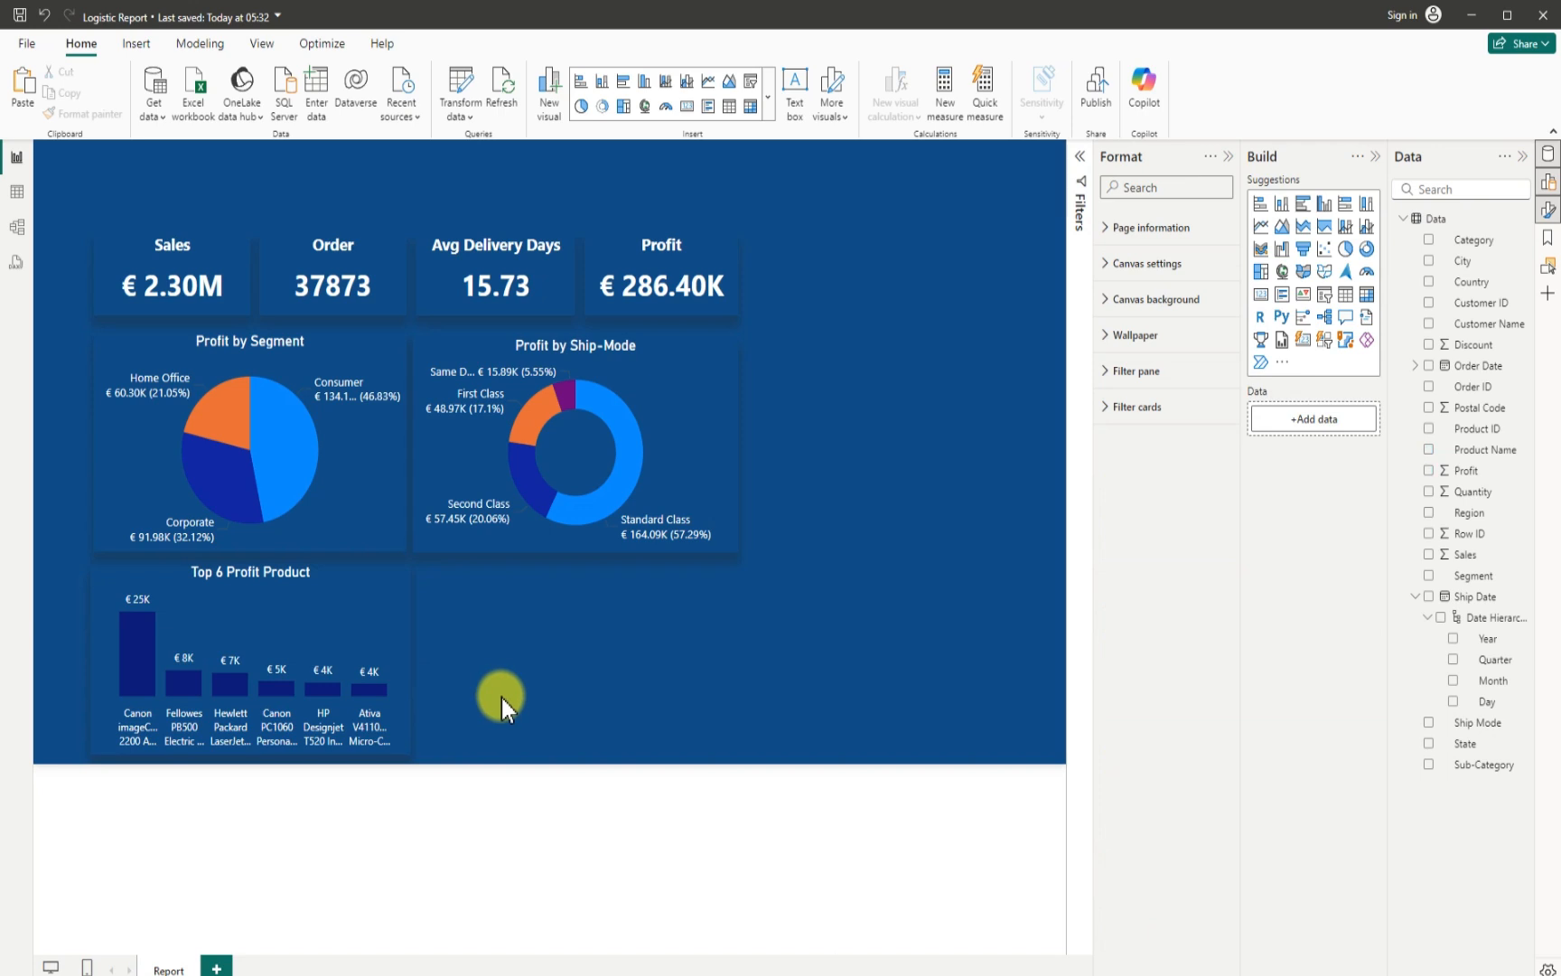
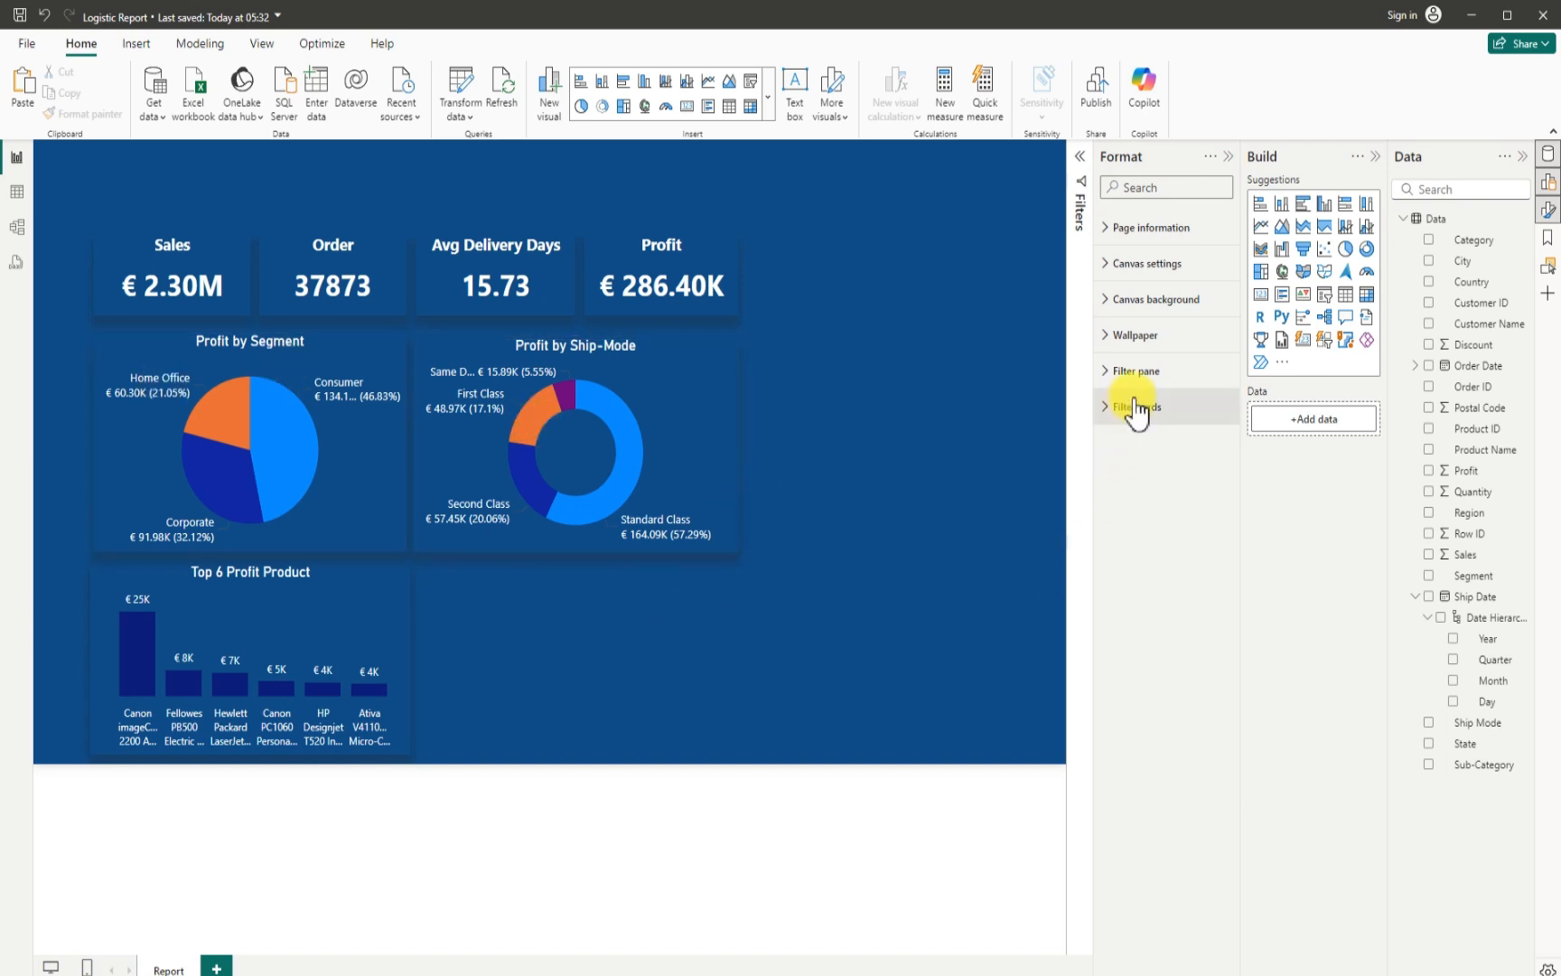
- Insert an empty clustered column chart beside the Top 6 Profit Product chart and narrow it to a width of about 398
click(1314, 219)
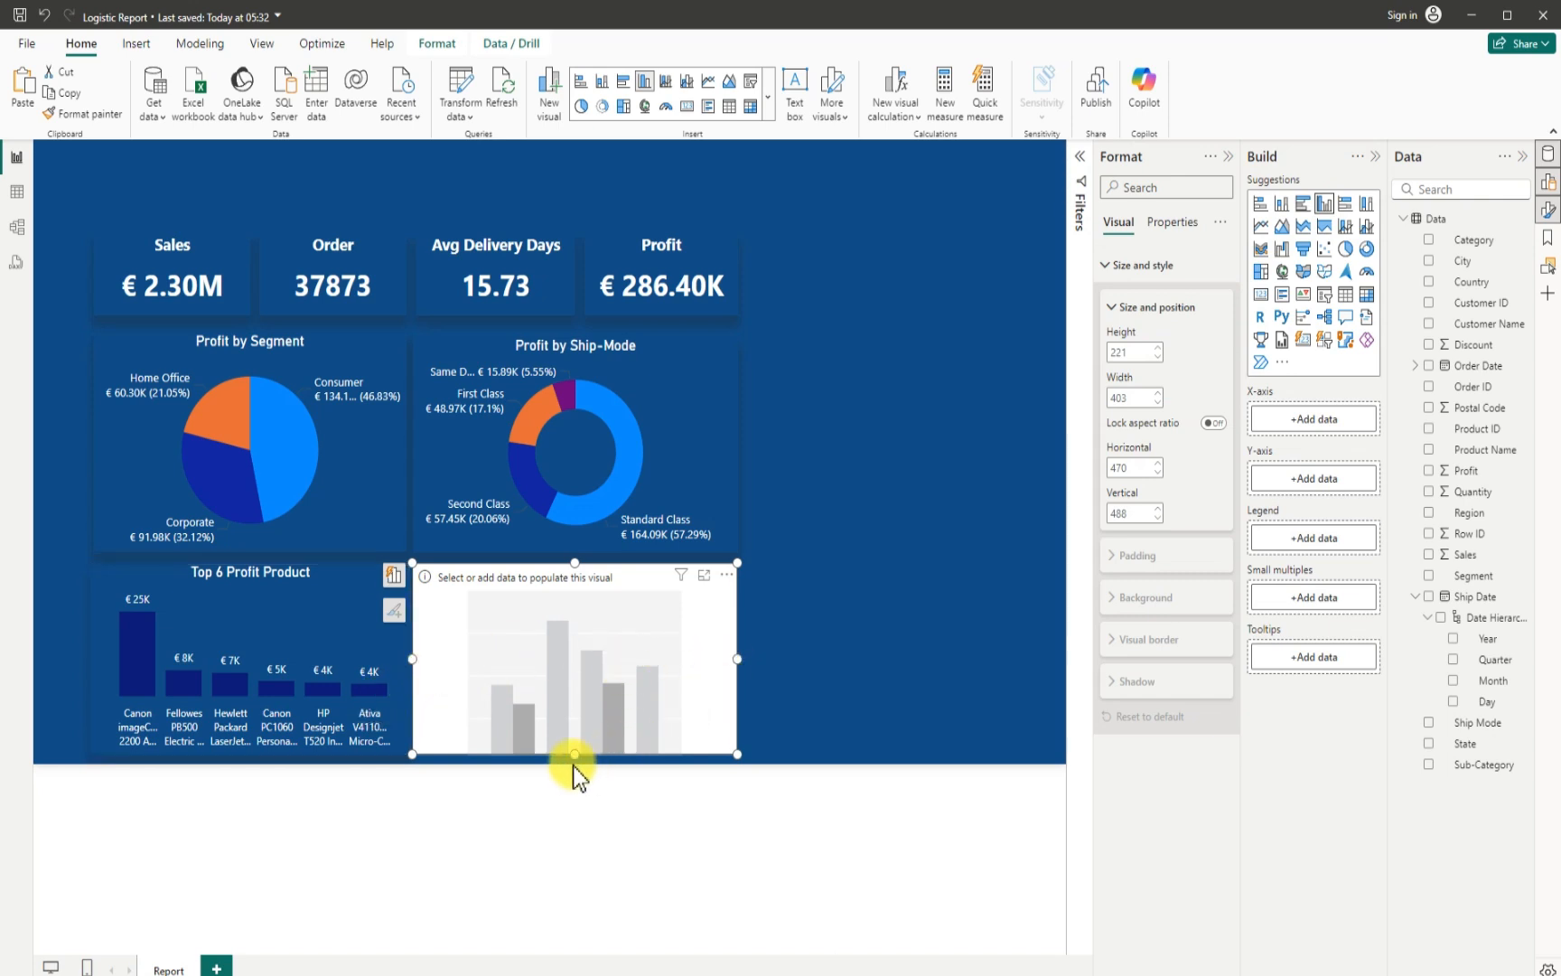
click(825, 671)
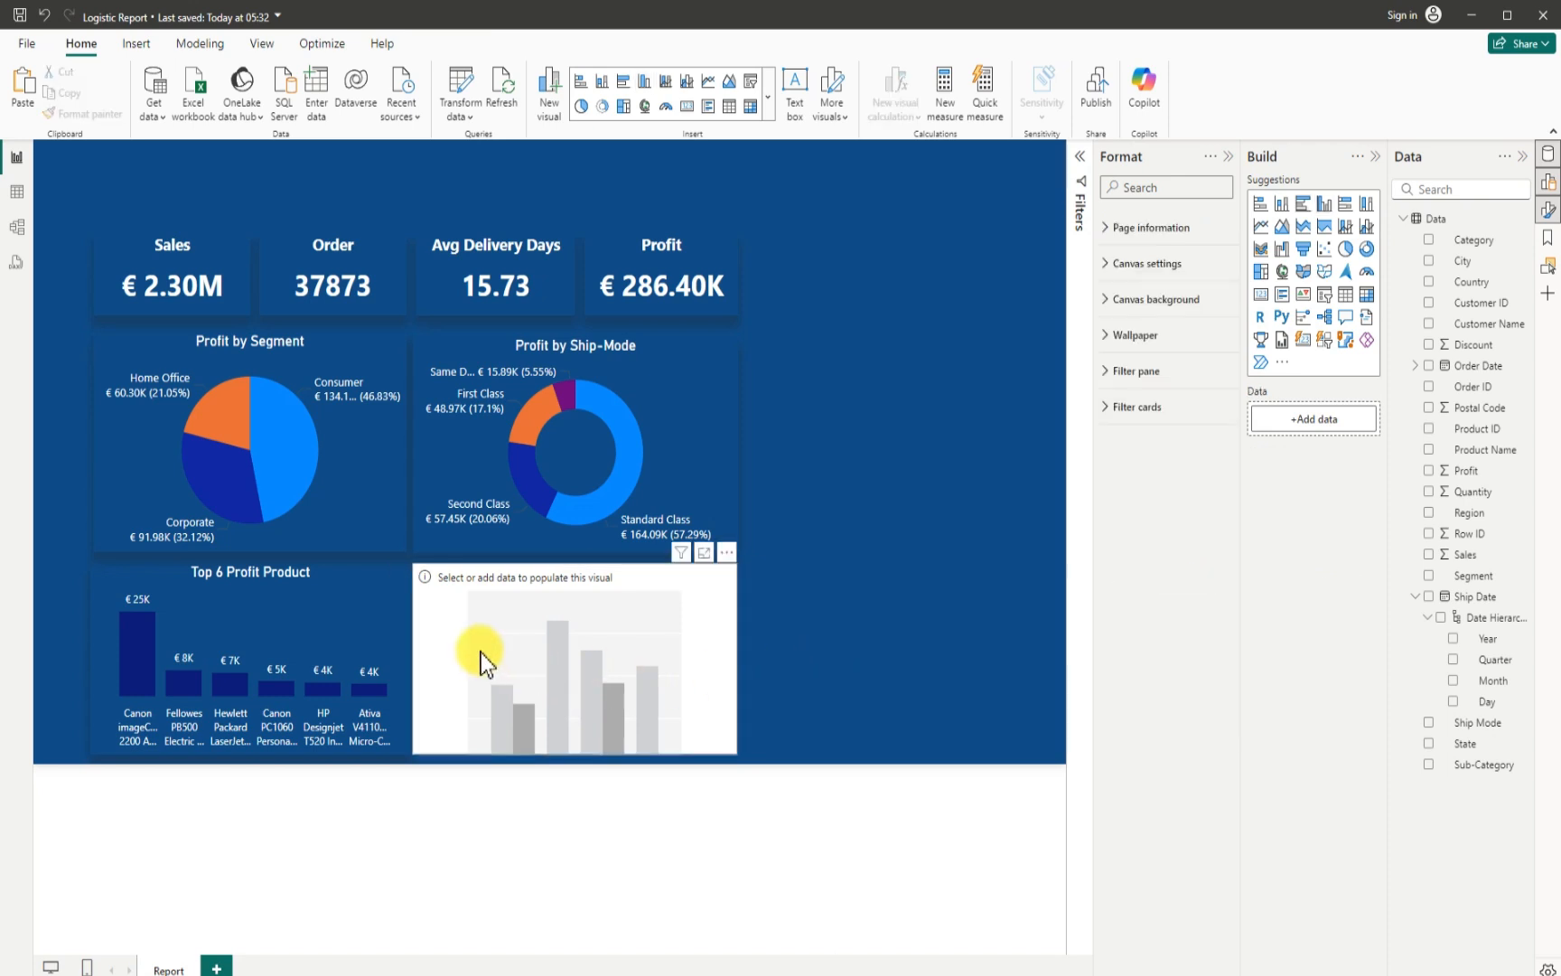
click(422, 662)
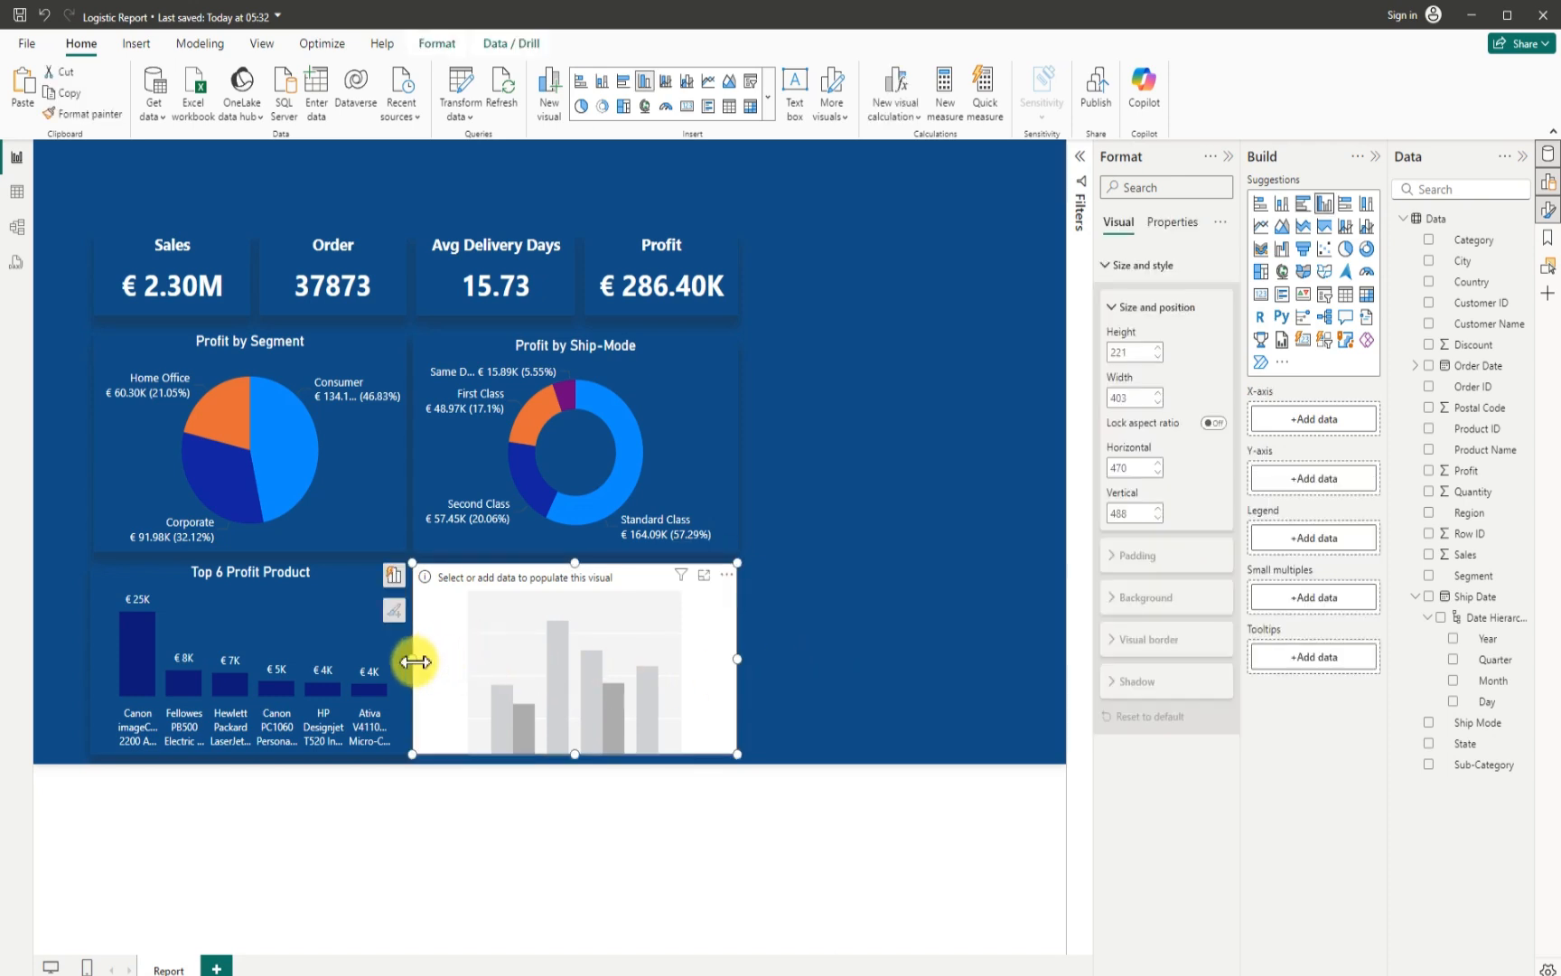
drag(415, 663, 419, 665)
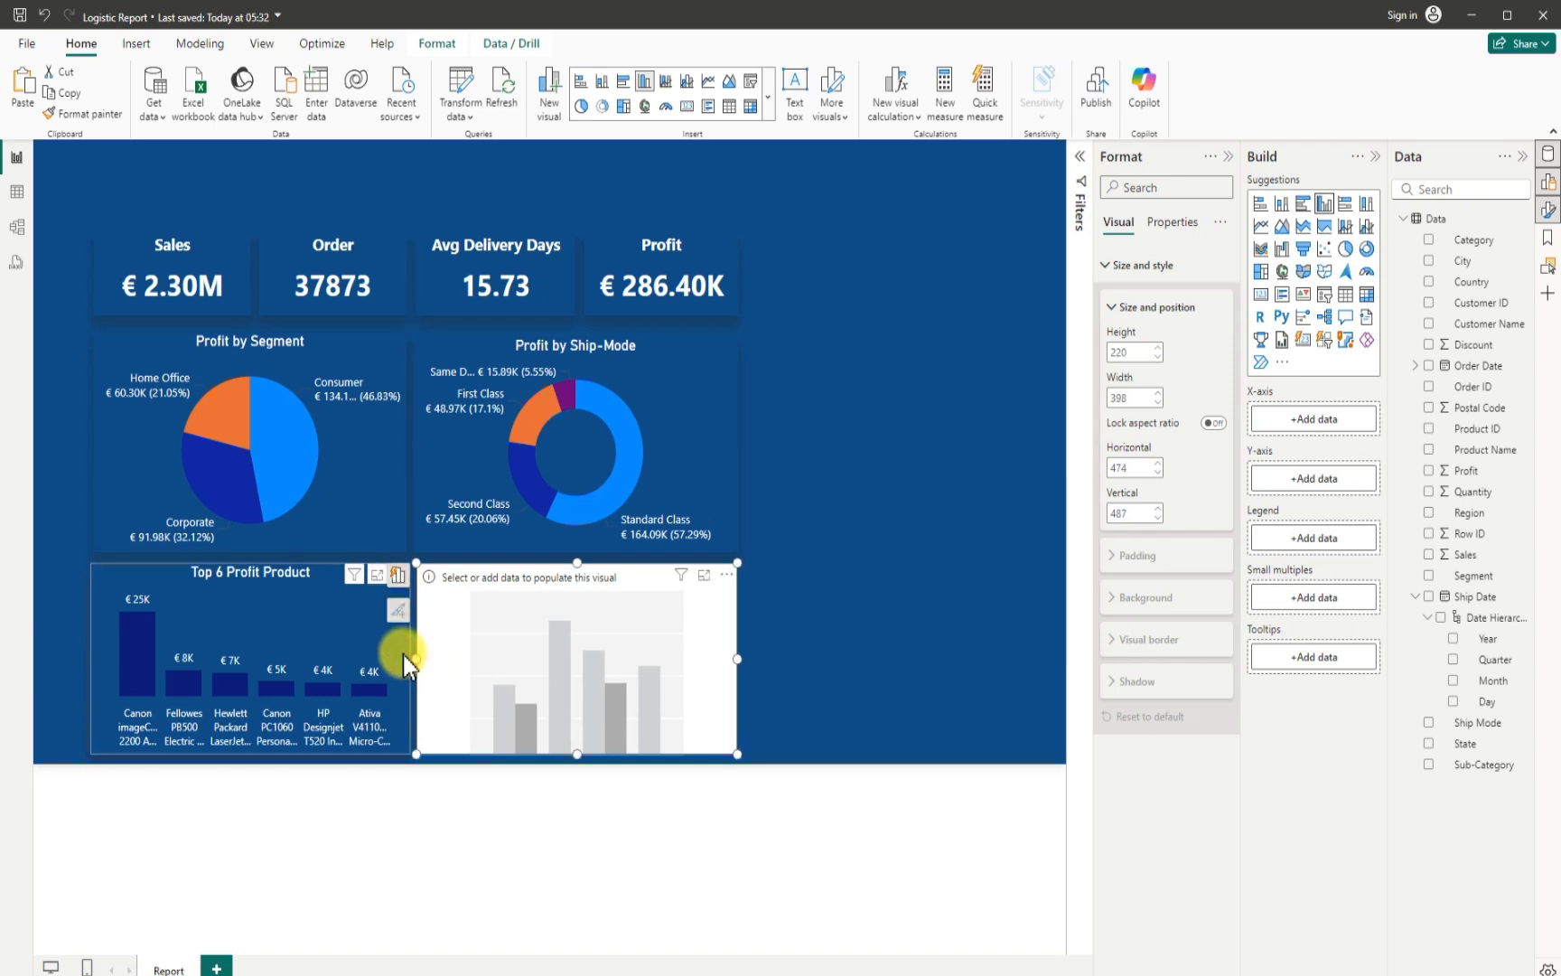
- Narrow the Top 6 Profit Product chart slightly to line up with the Profit by Segment chart above it
click(406, 664)
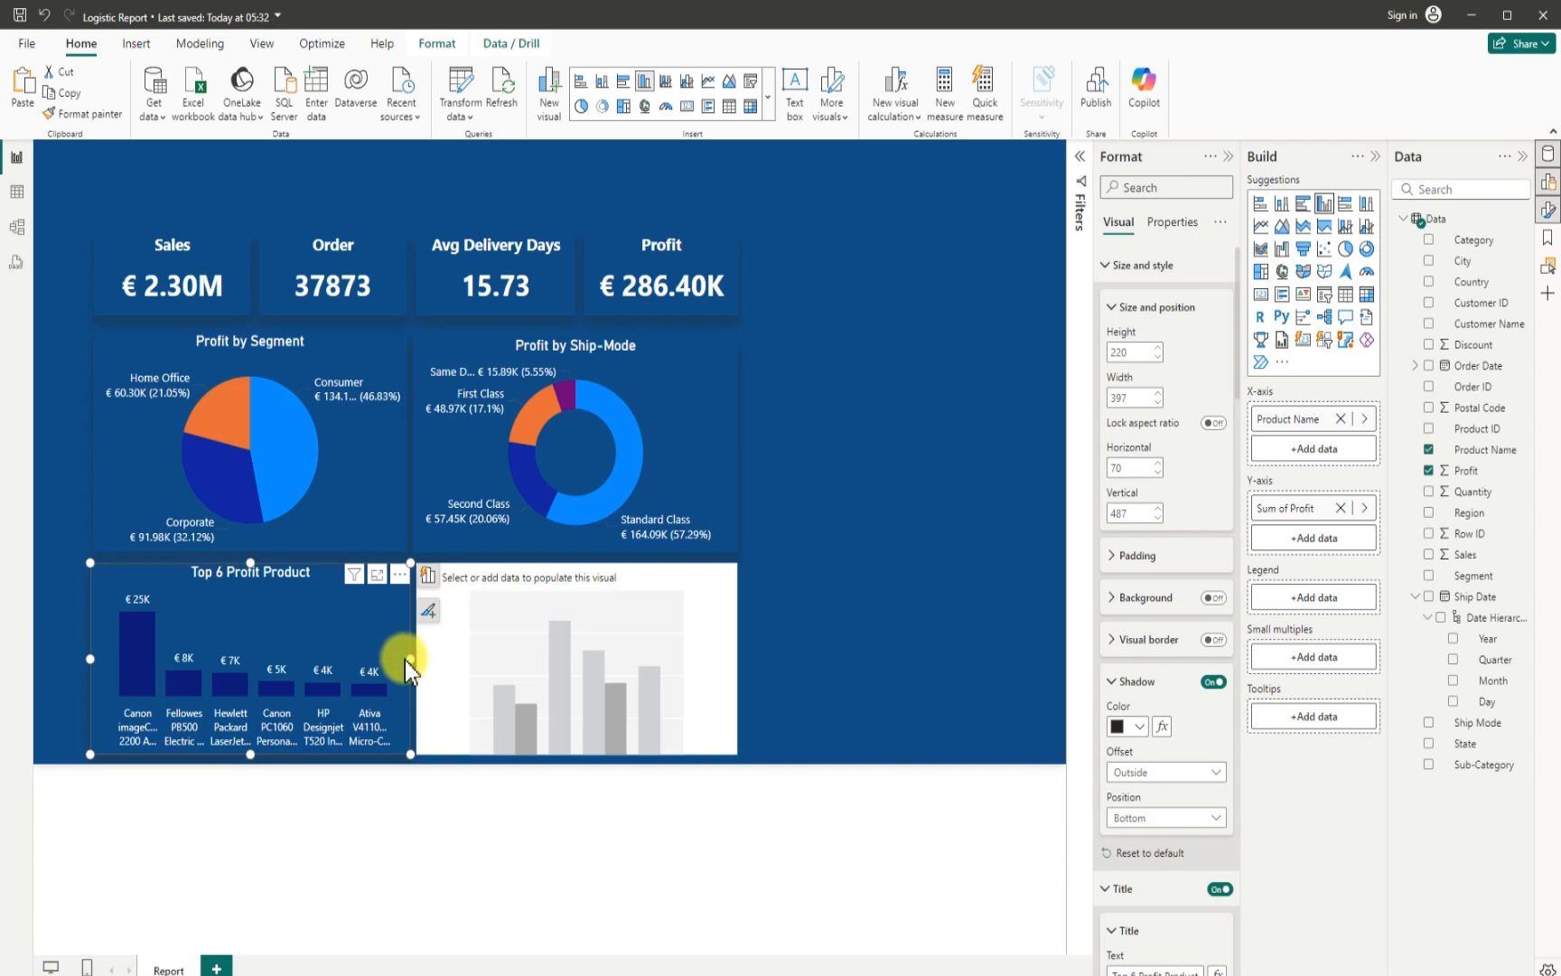
drag(405, 659, 404, 659)
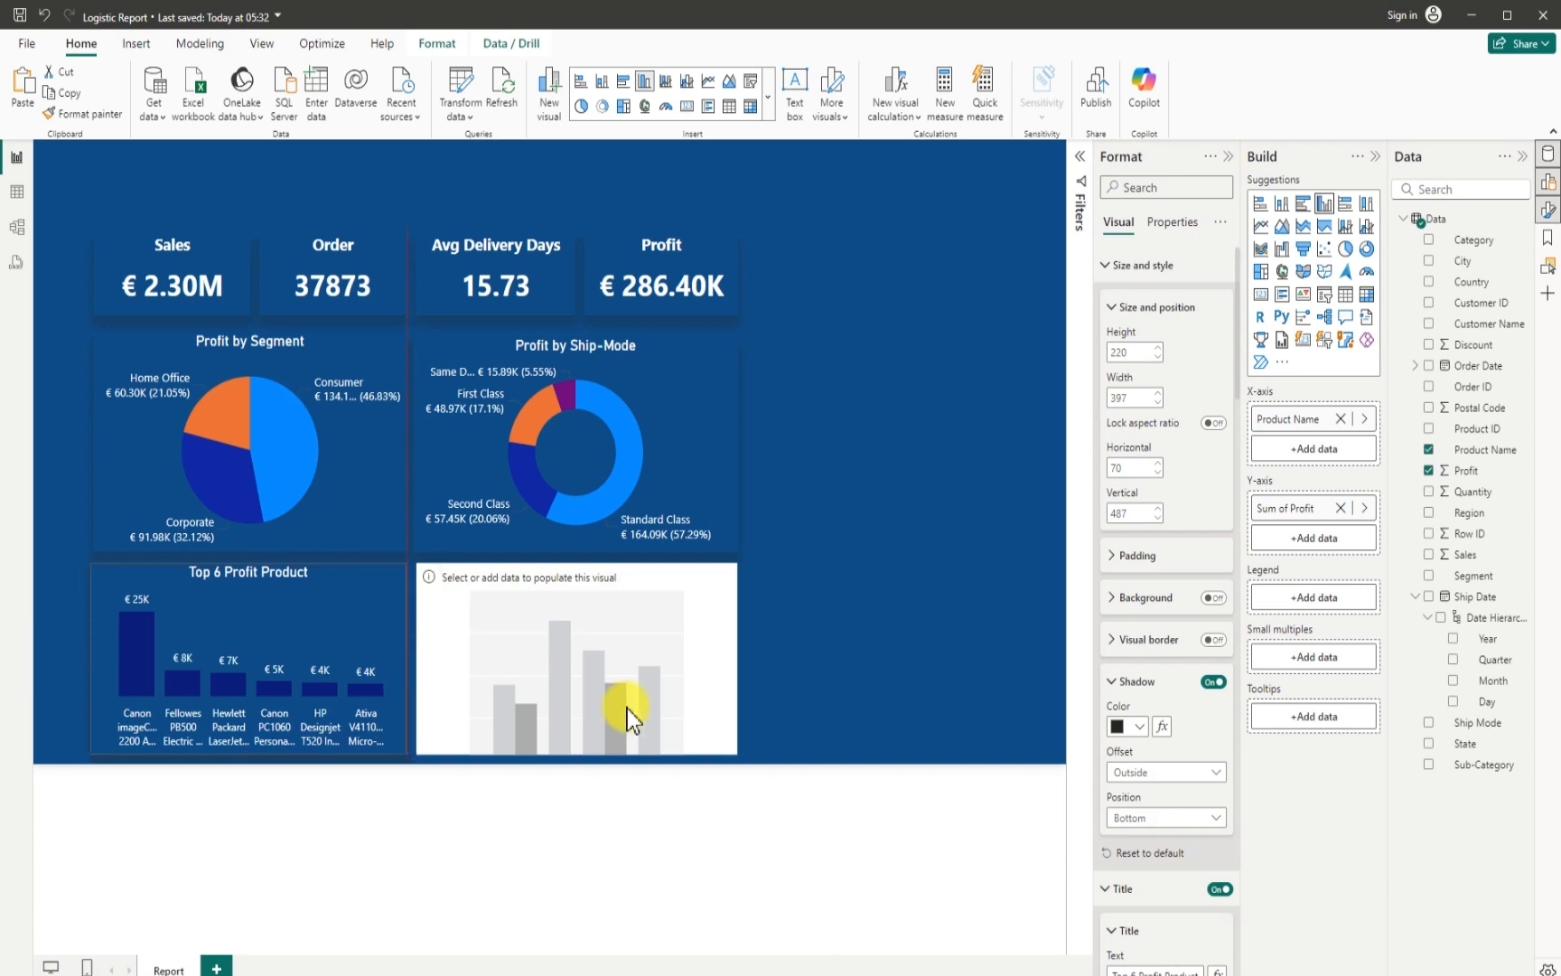
- Shift the empty column chart closer to the Top 6 Profit Product chart and plot Profit by Product Name in it
click(639, 654)
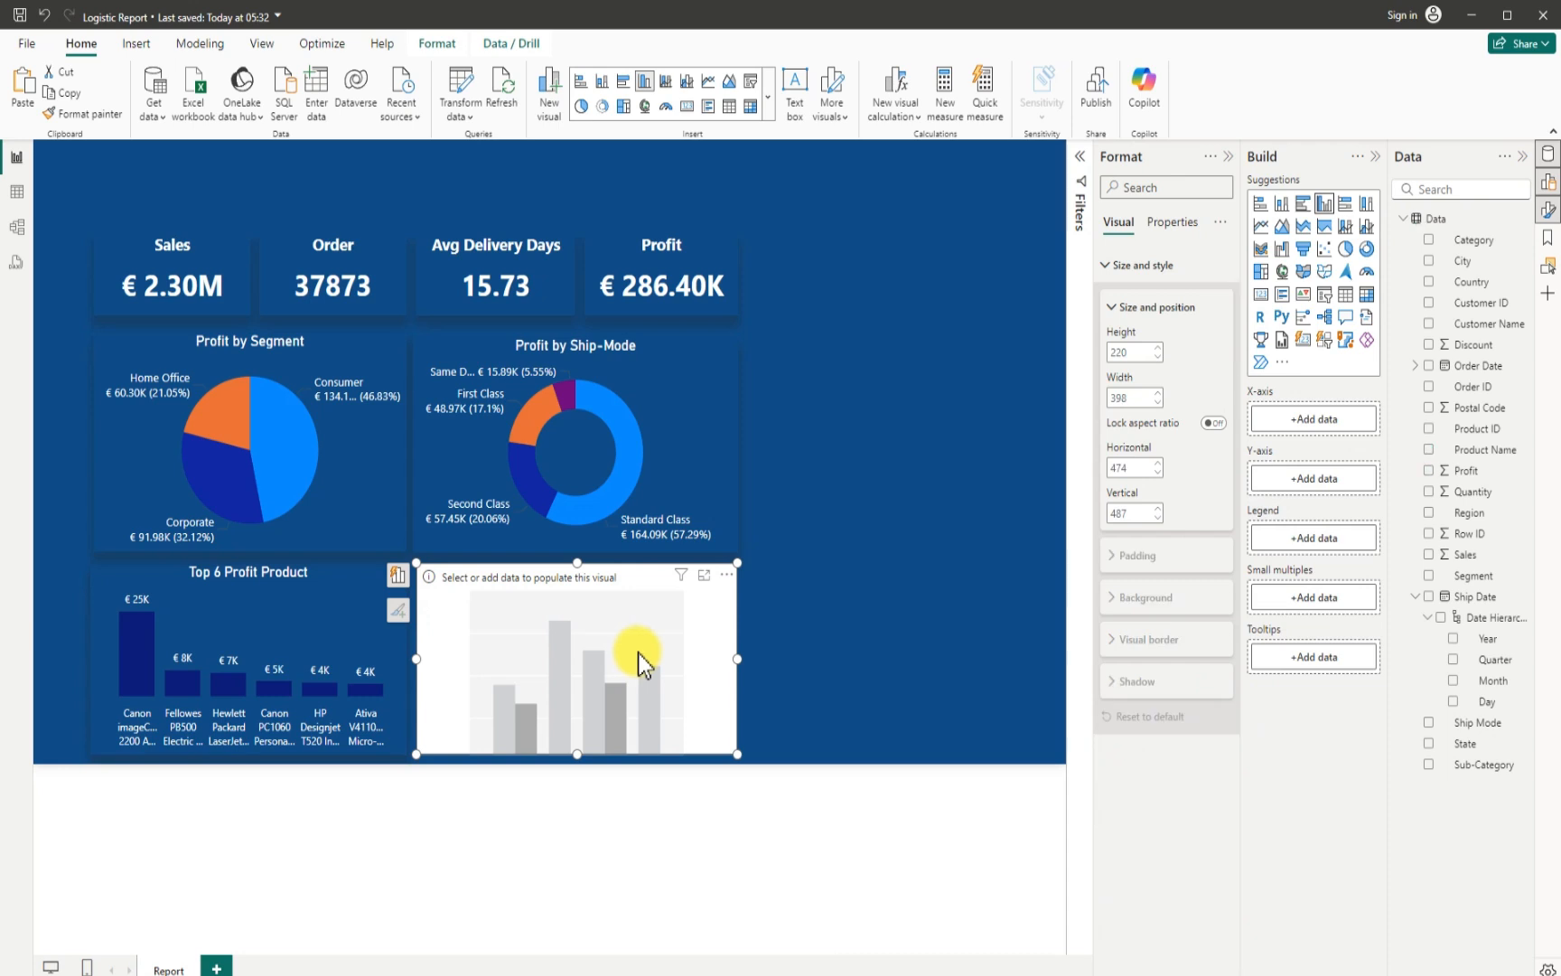
drag(639, 656, 634, 657)
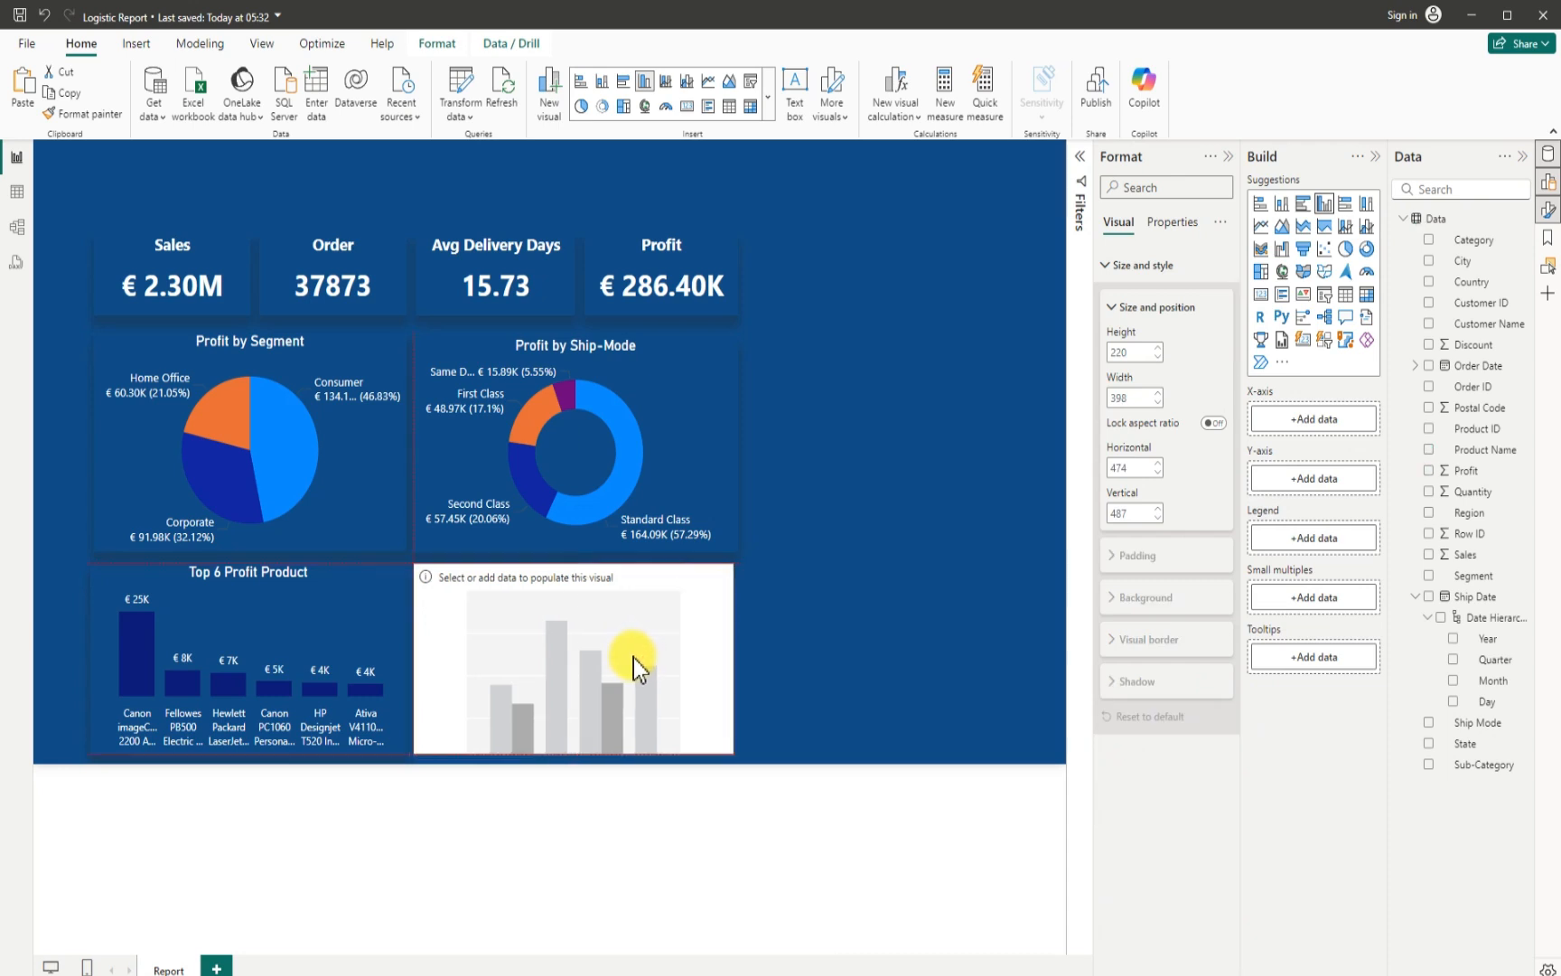
drag(634, 658, 635, 650)
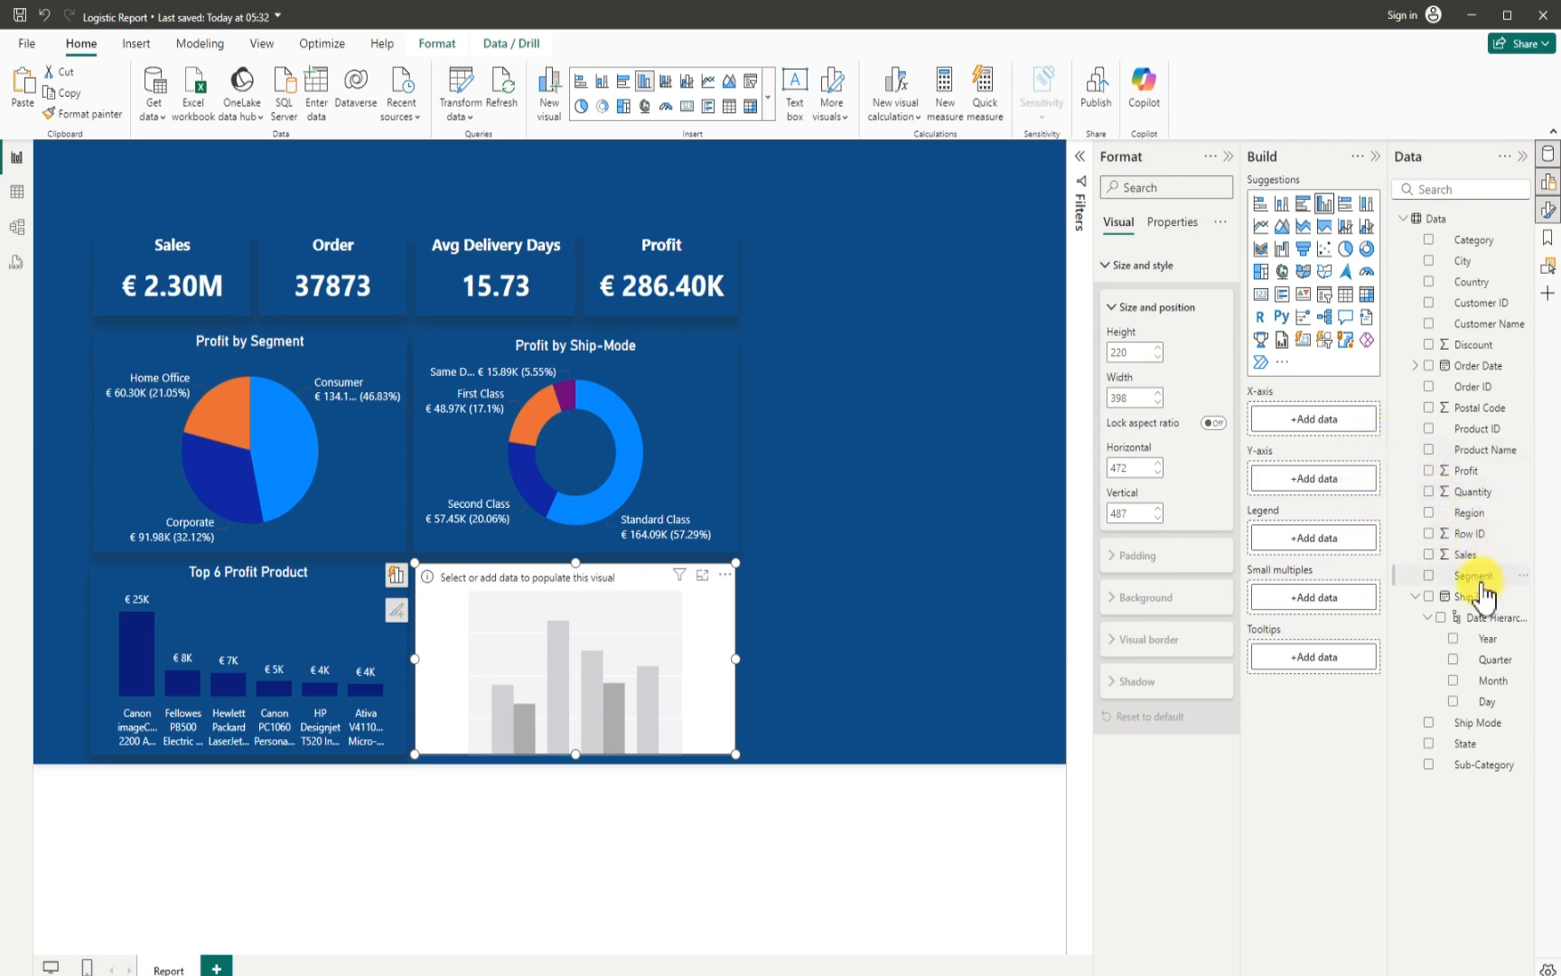
click(1430, 450)
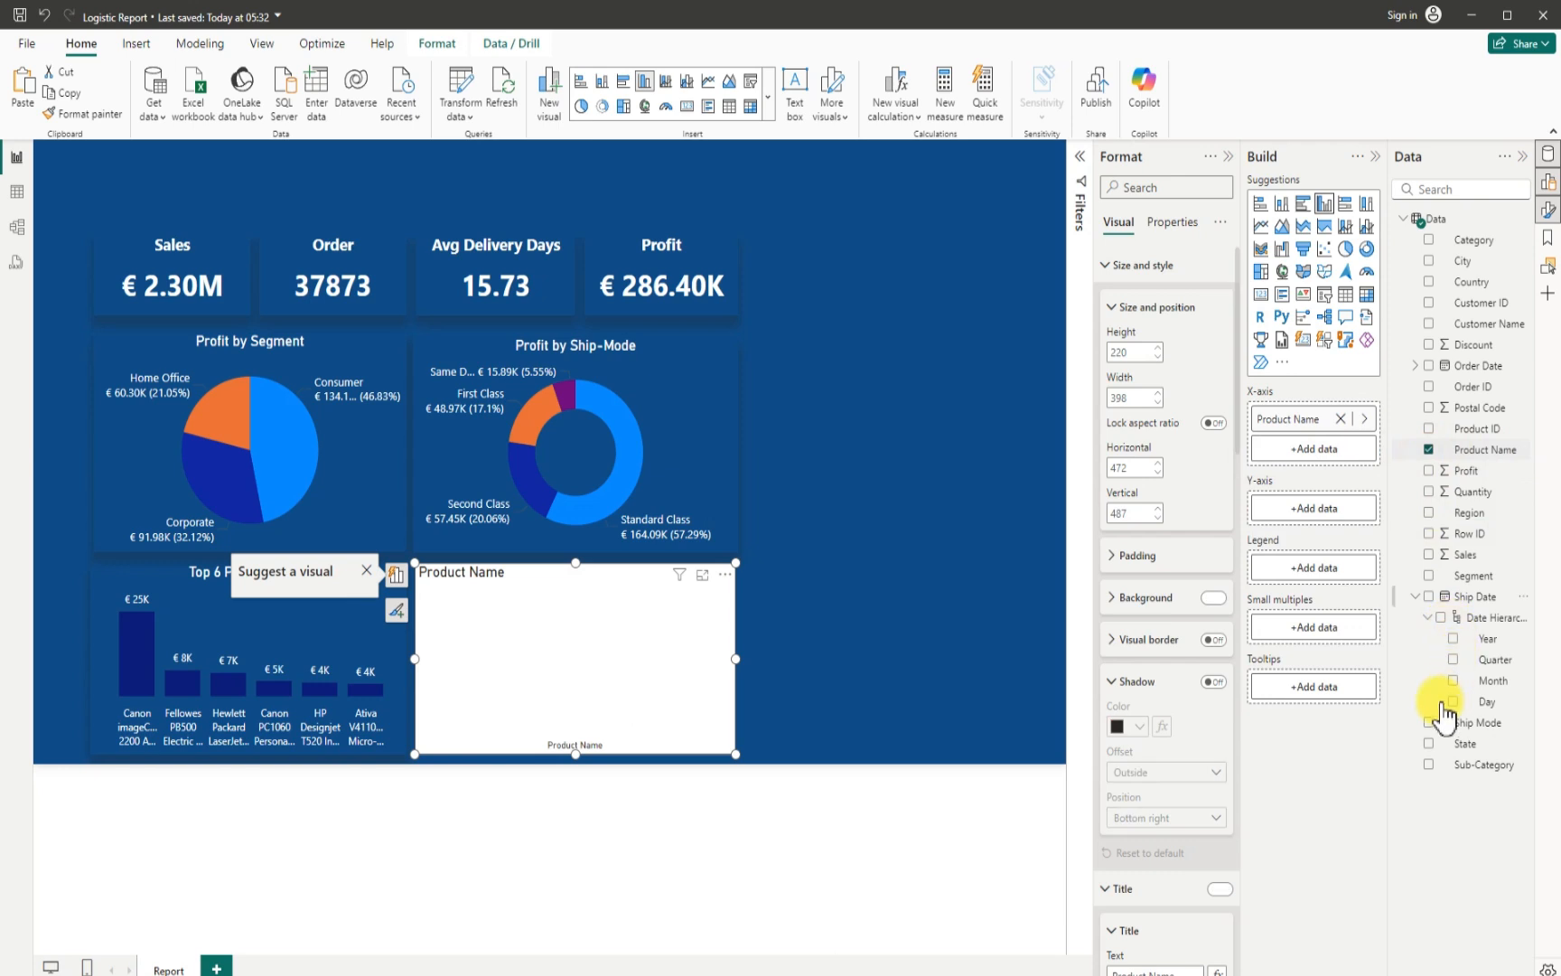
click(1430, 471)
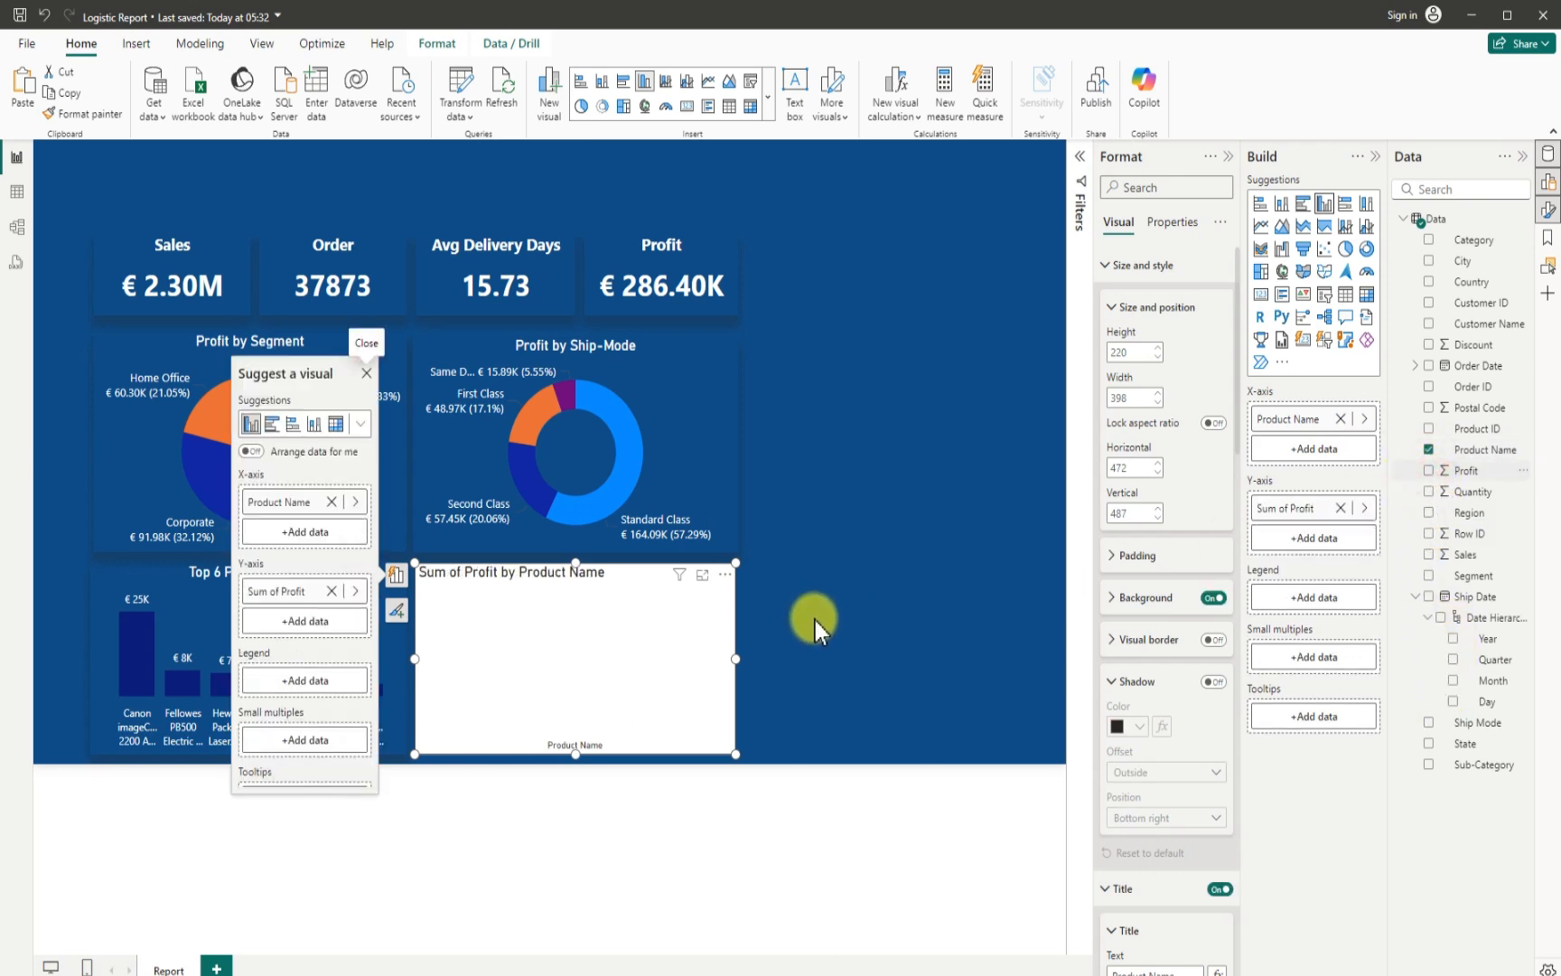
- Widen the profit by product name chart to about 1107 and examine its products and the filters on the visual
drag(736, 660, 1067, 673)
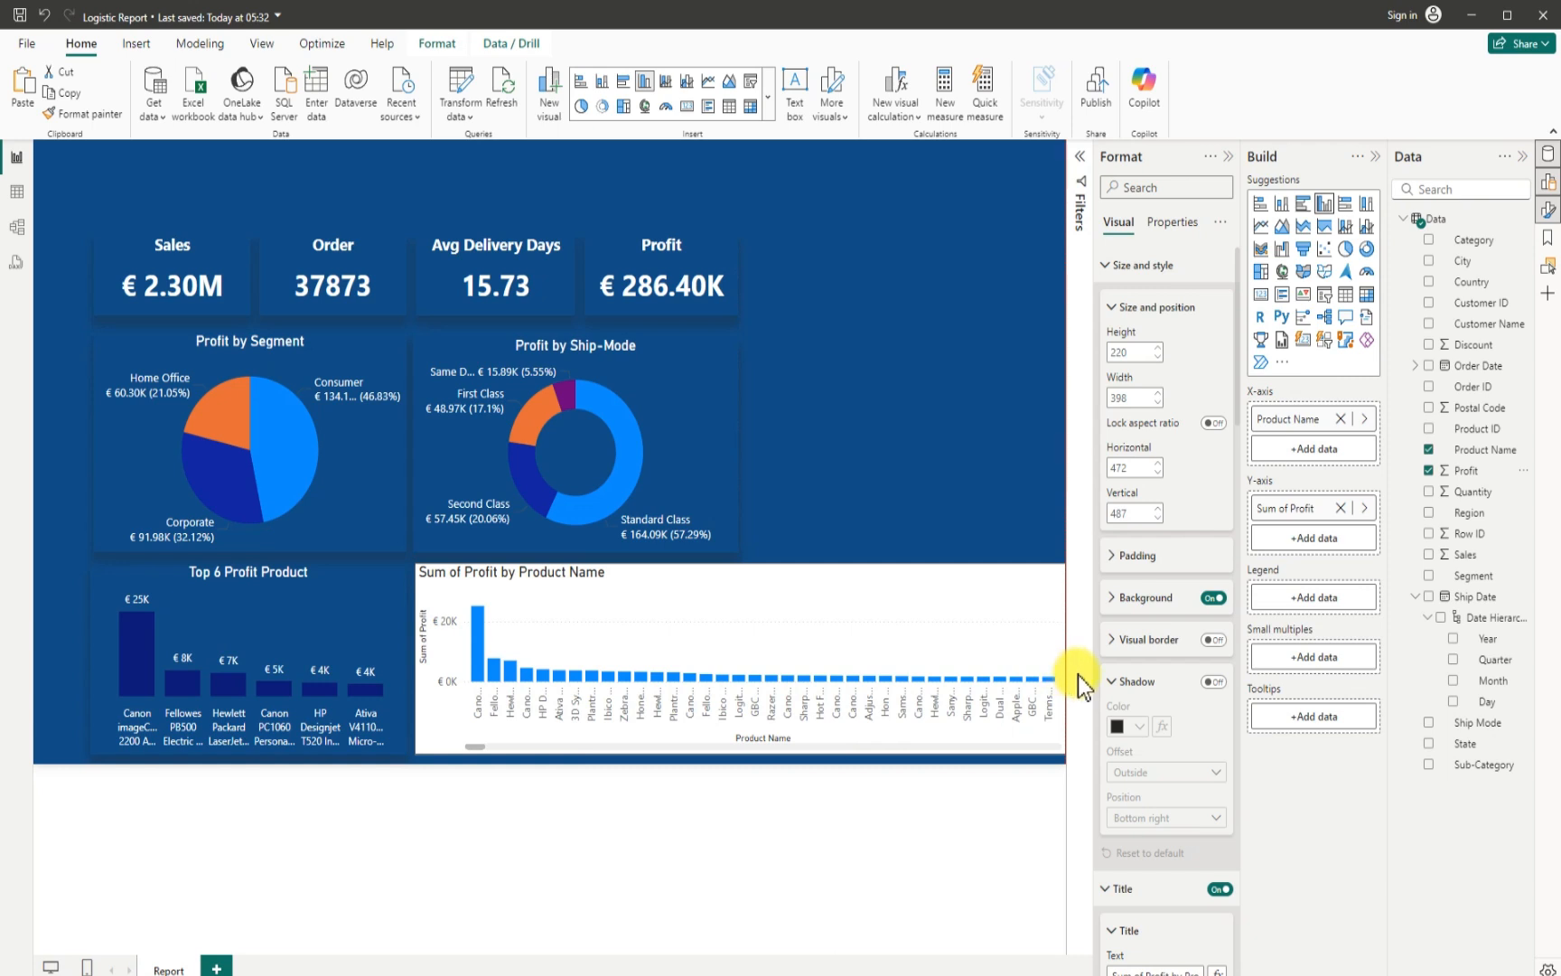
drag(704, 652, 581, 647)
drag(931, 648, 979, 666)
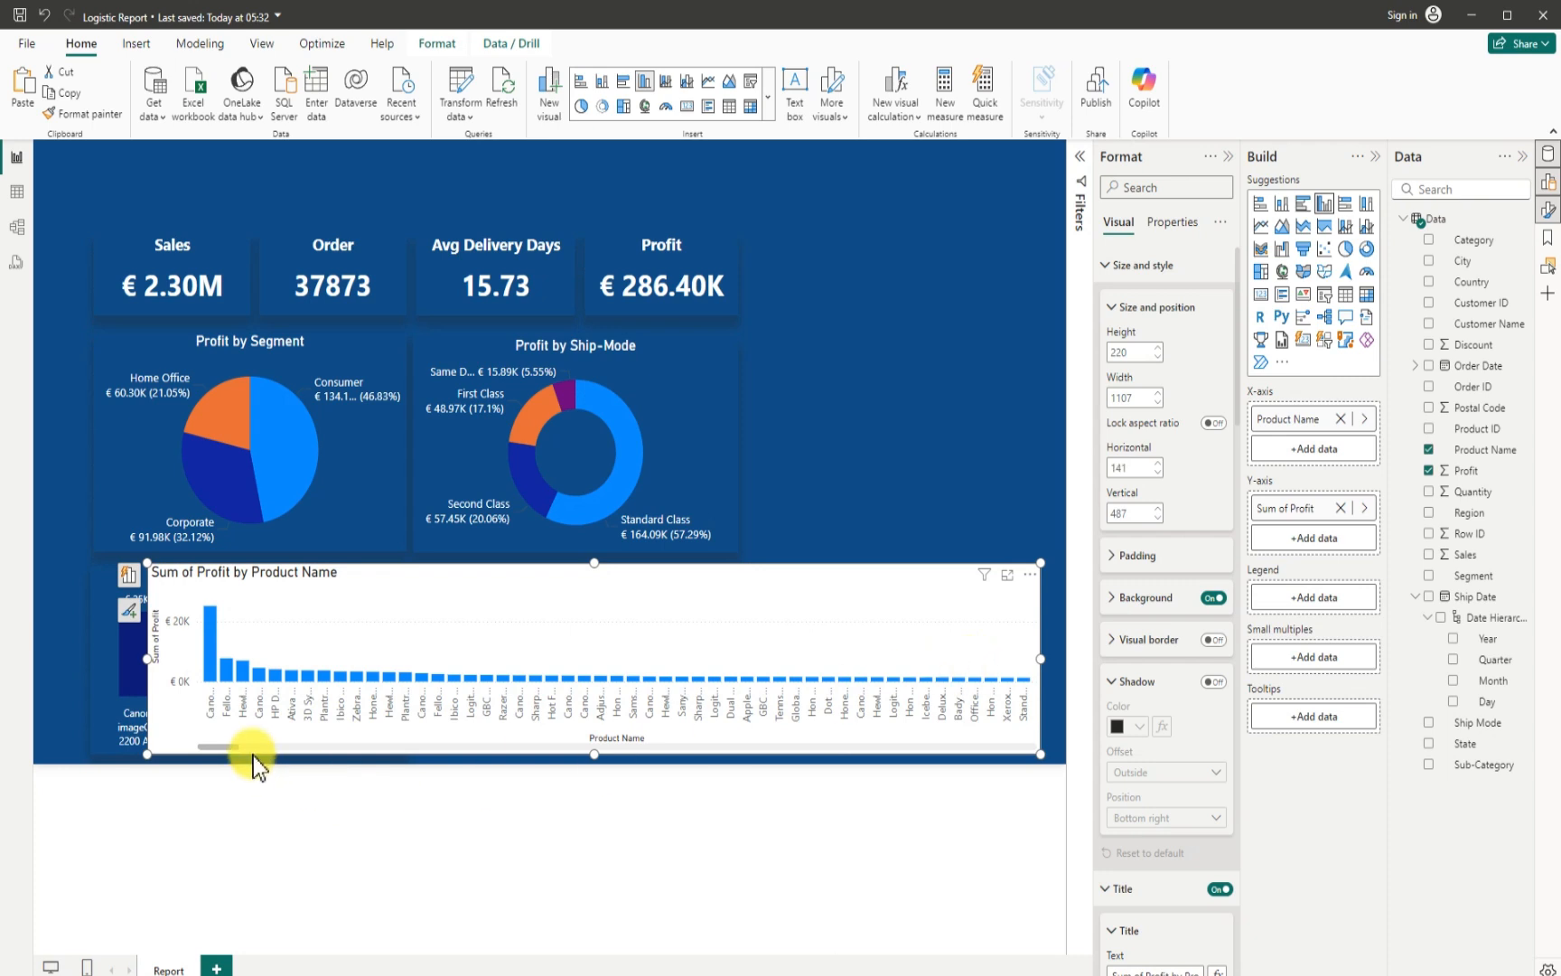
drag(231, 746, 1035, 748)
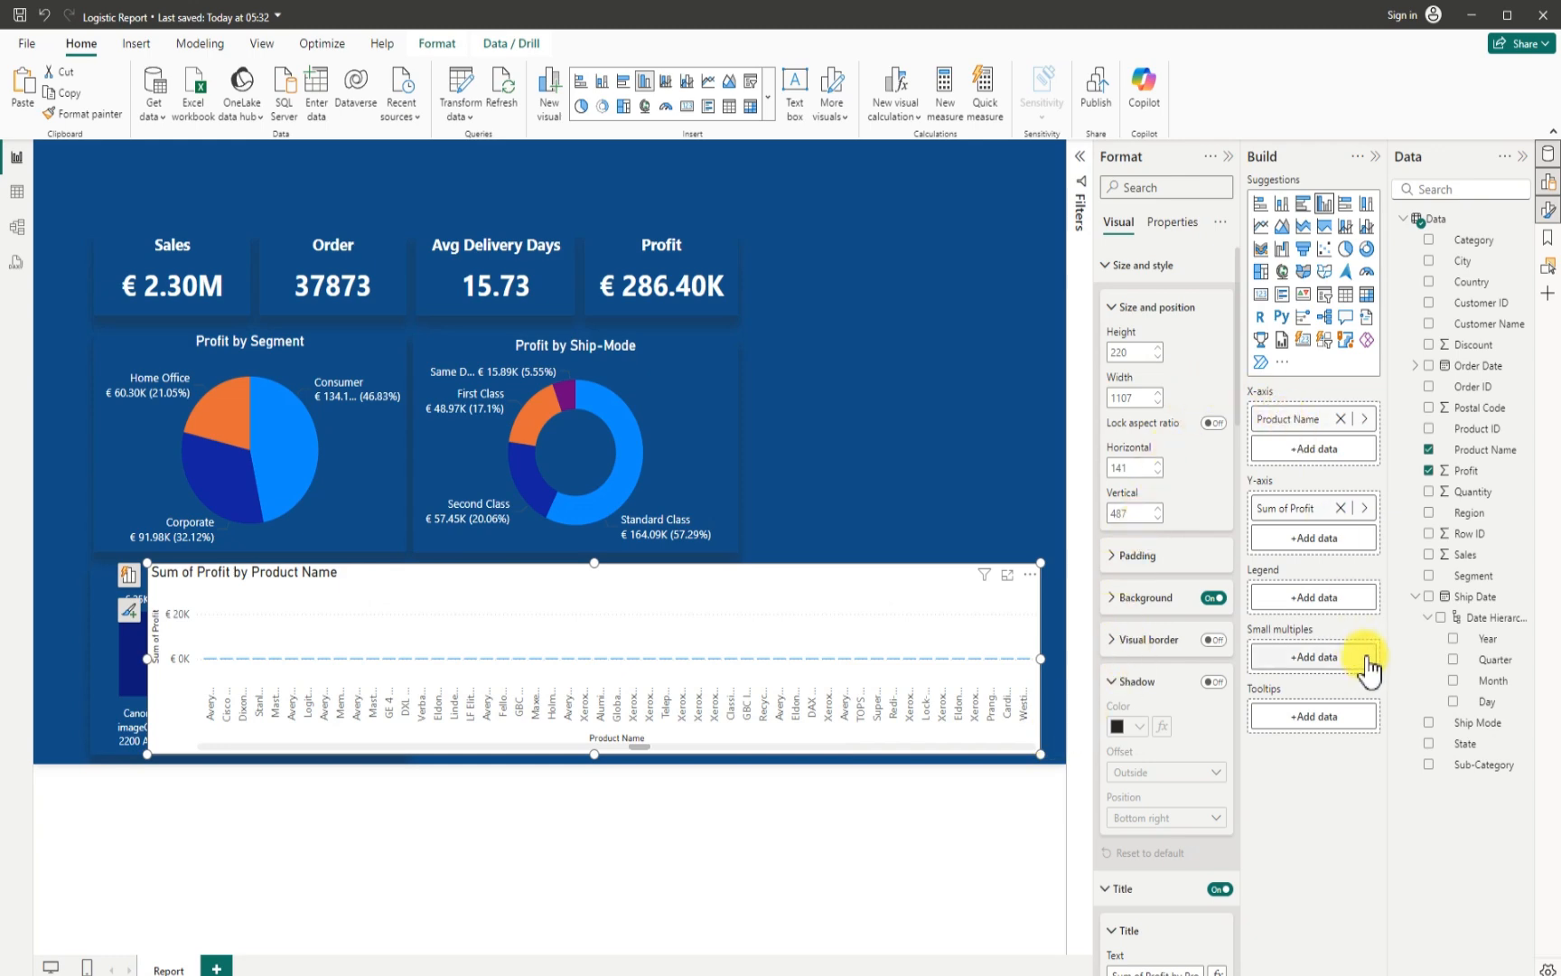
click(1084, 162)
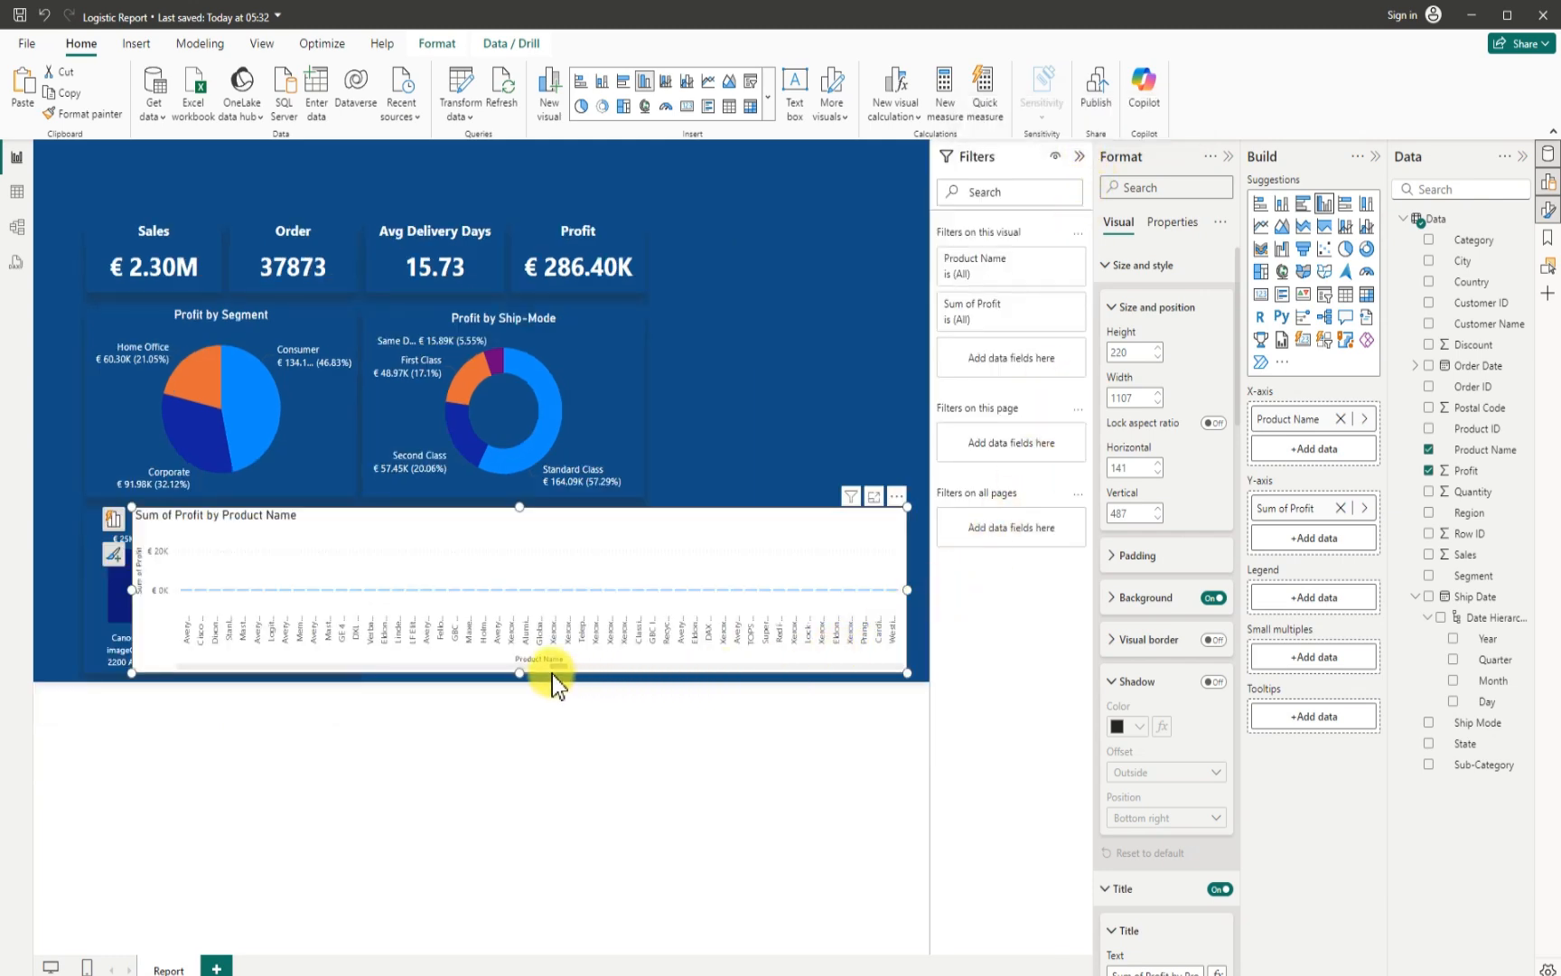
drag(555, 668, 723, 652)
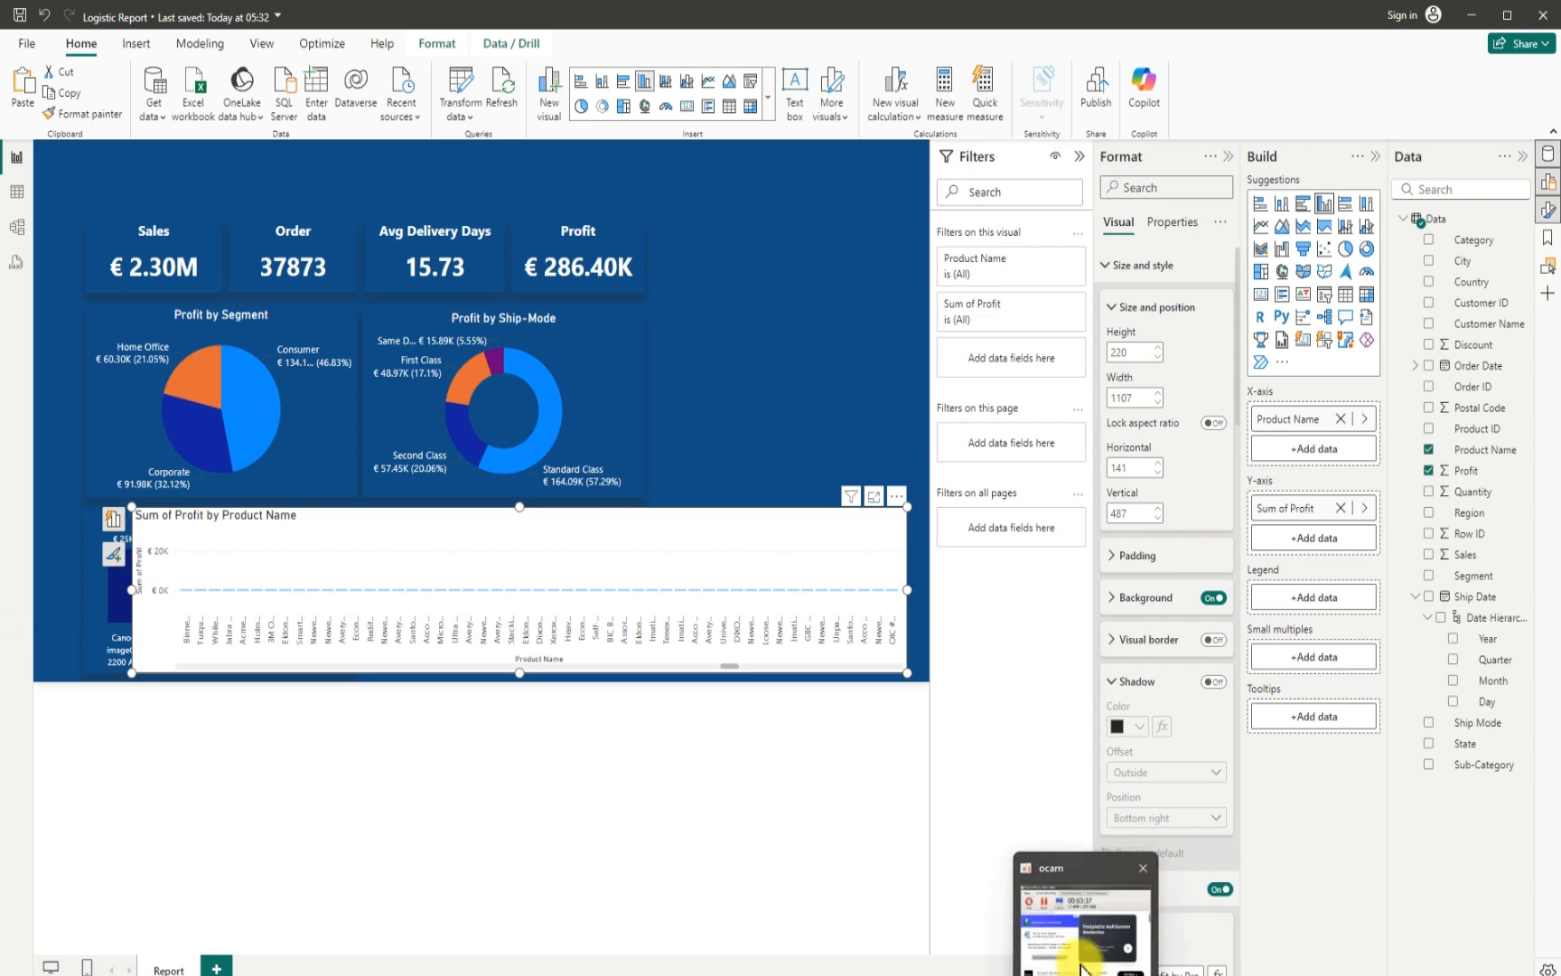
click(1082, 963)
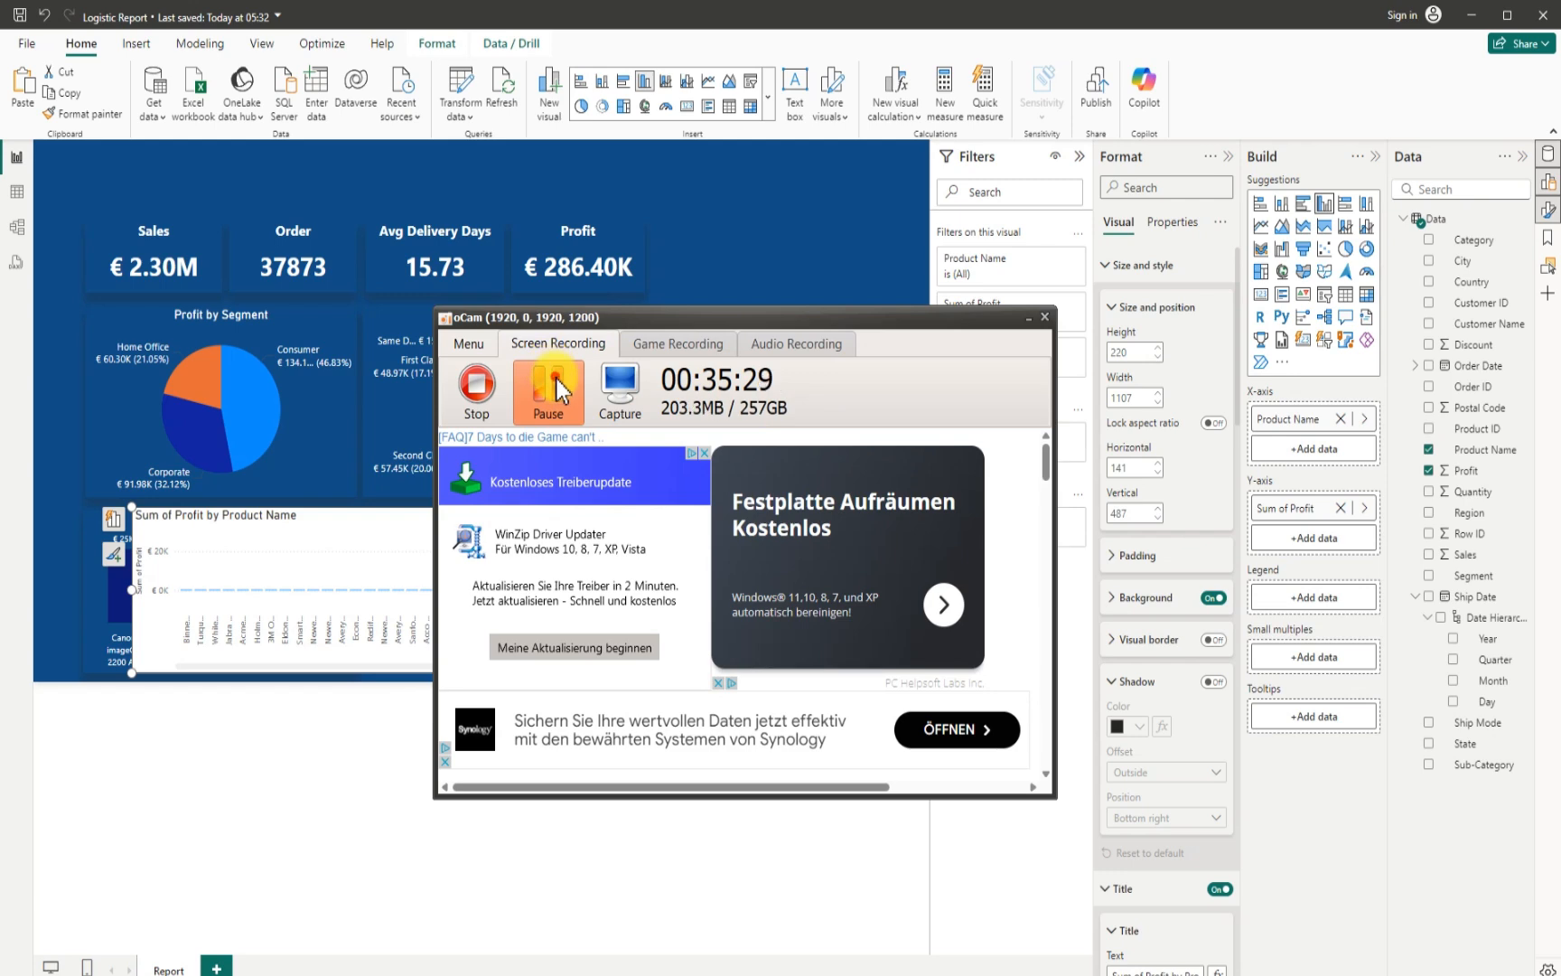
click(555, 378)
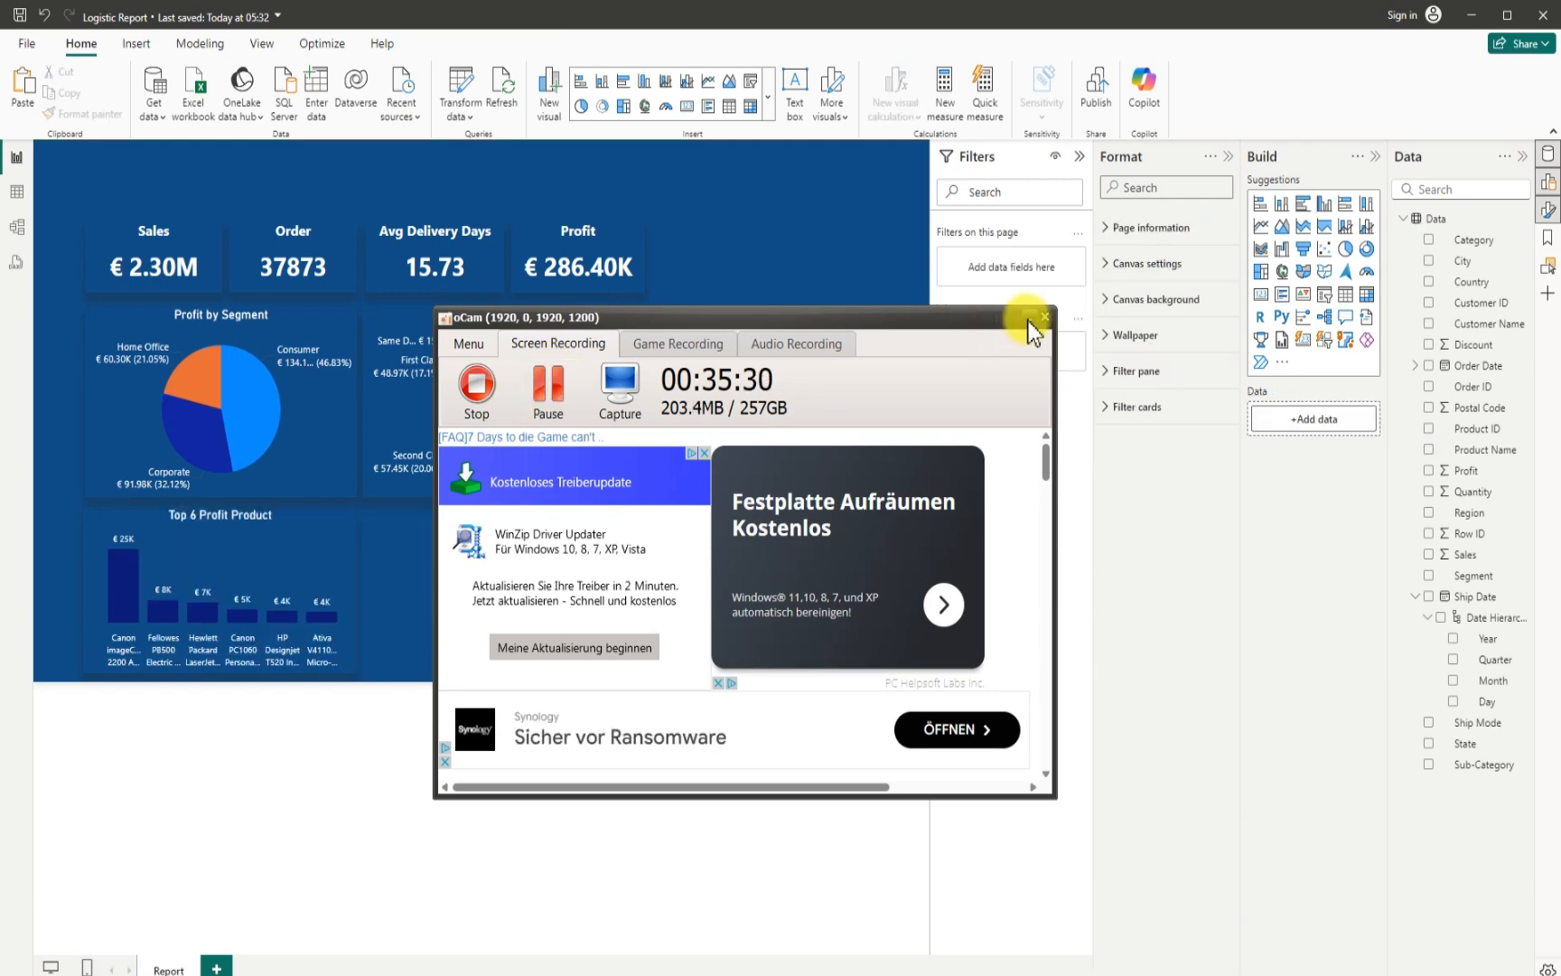
click(1029, 317)
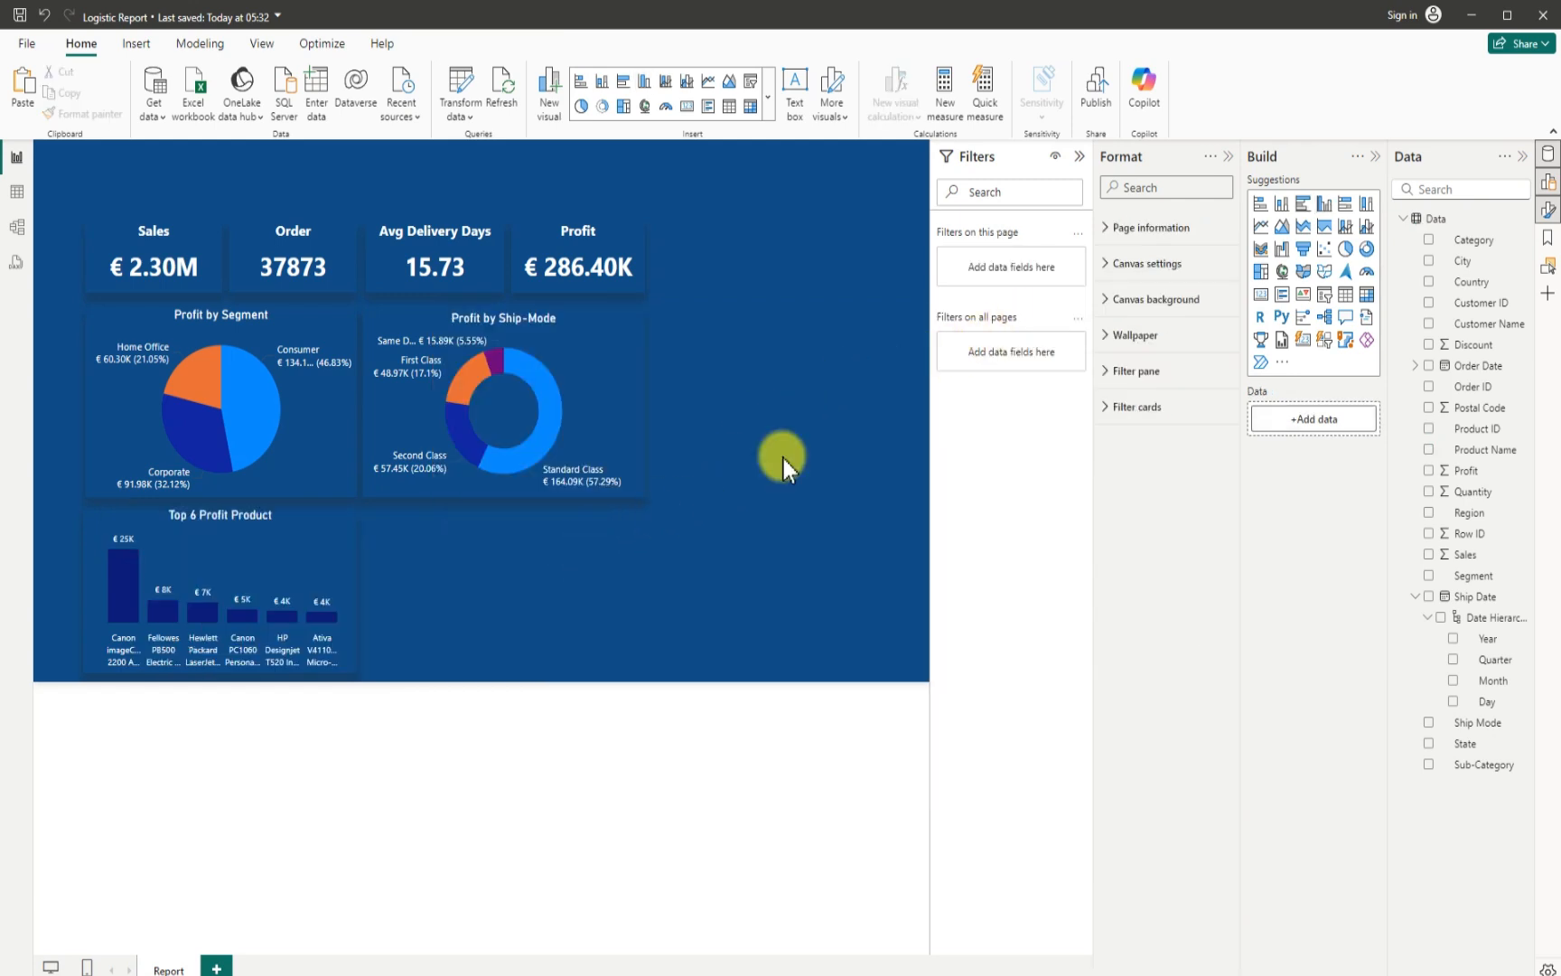
- Duplicate the Top 6 Profit Product chart and place the copy beside it, below the Profit by Ship-Mode chart
click(1077, 159)
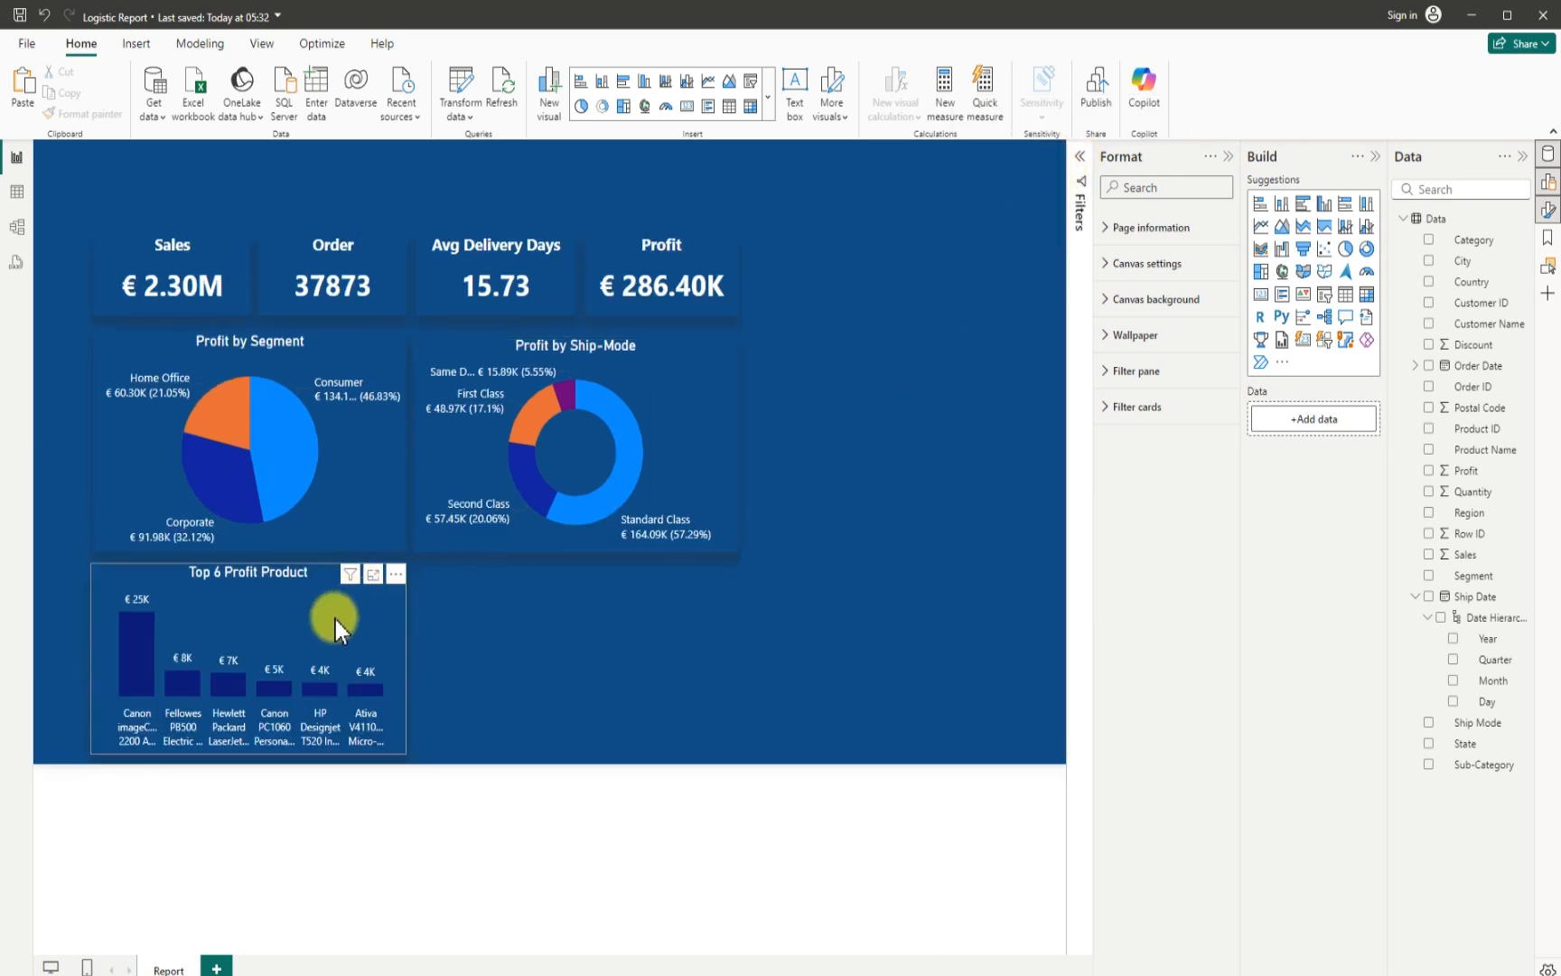
click(256, 600)
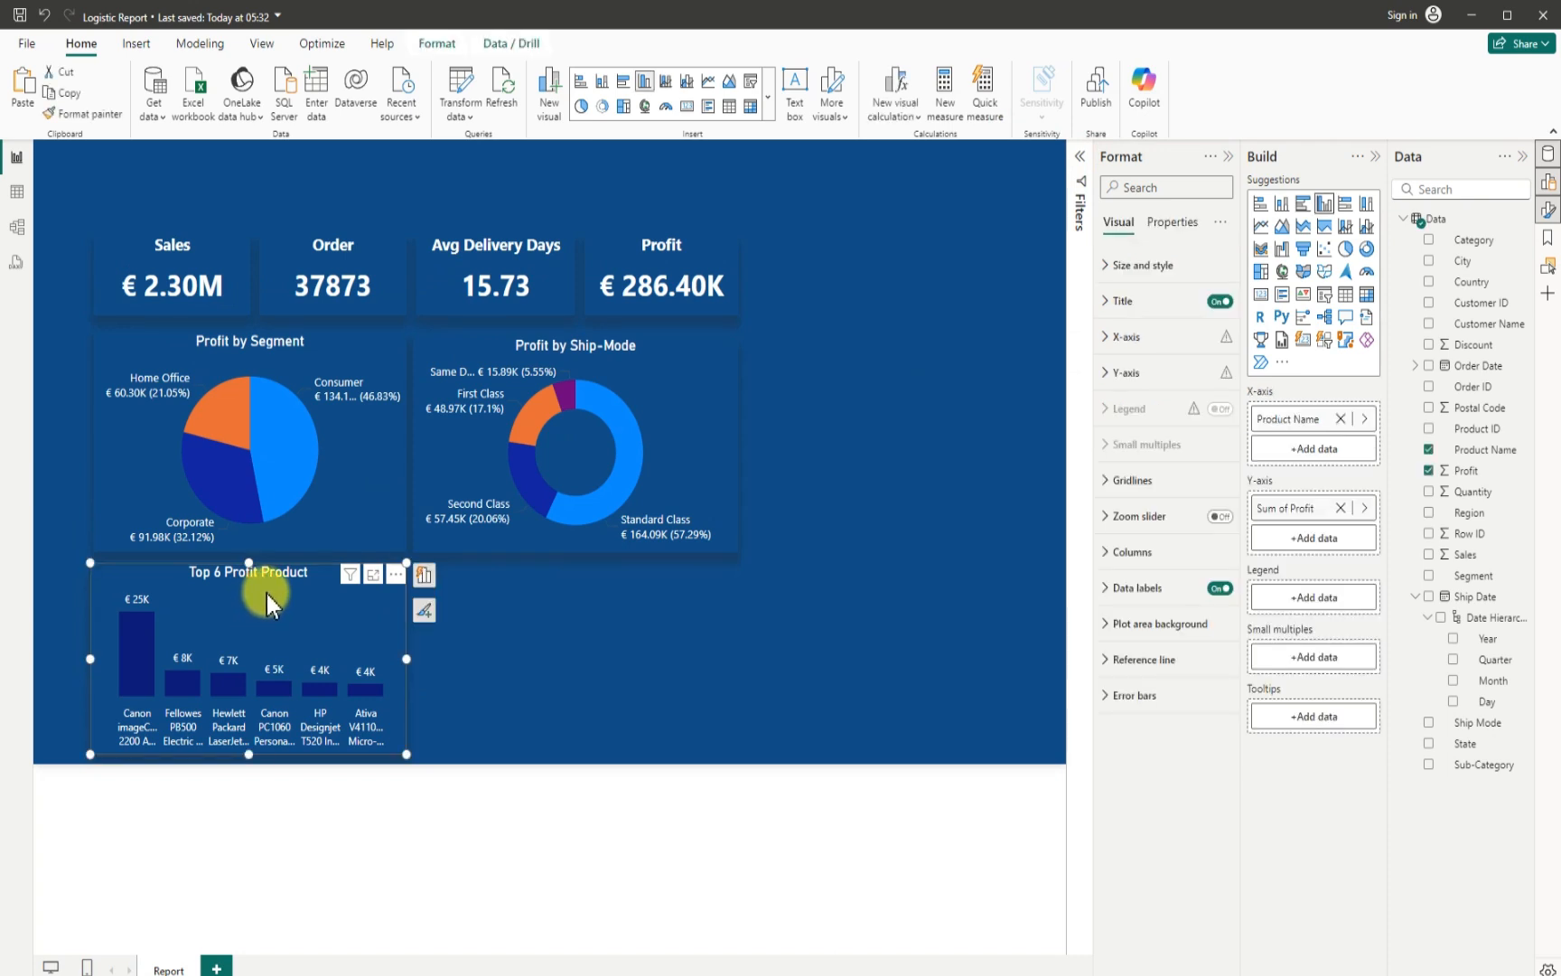
key(ctrl+c)
key(ctrl+v)
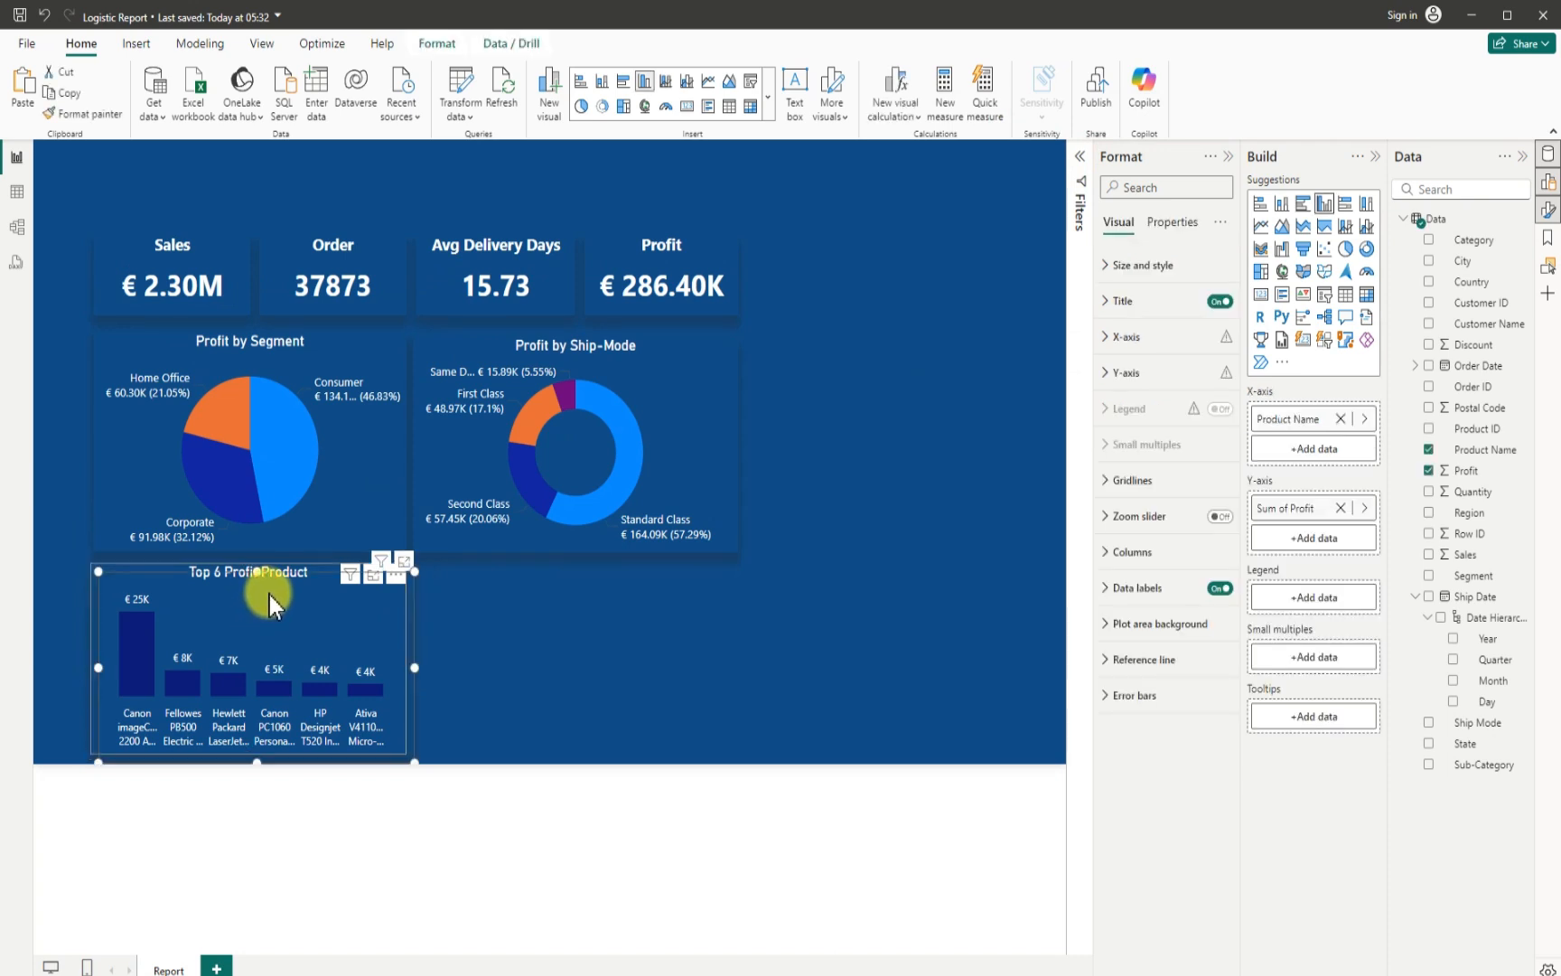
drag(269, 595, 585, 588)
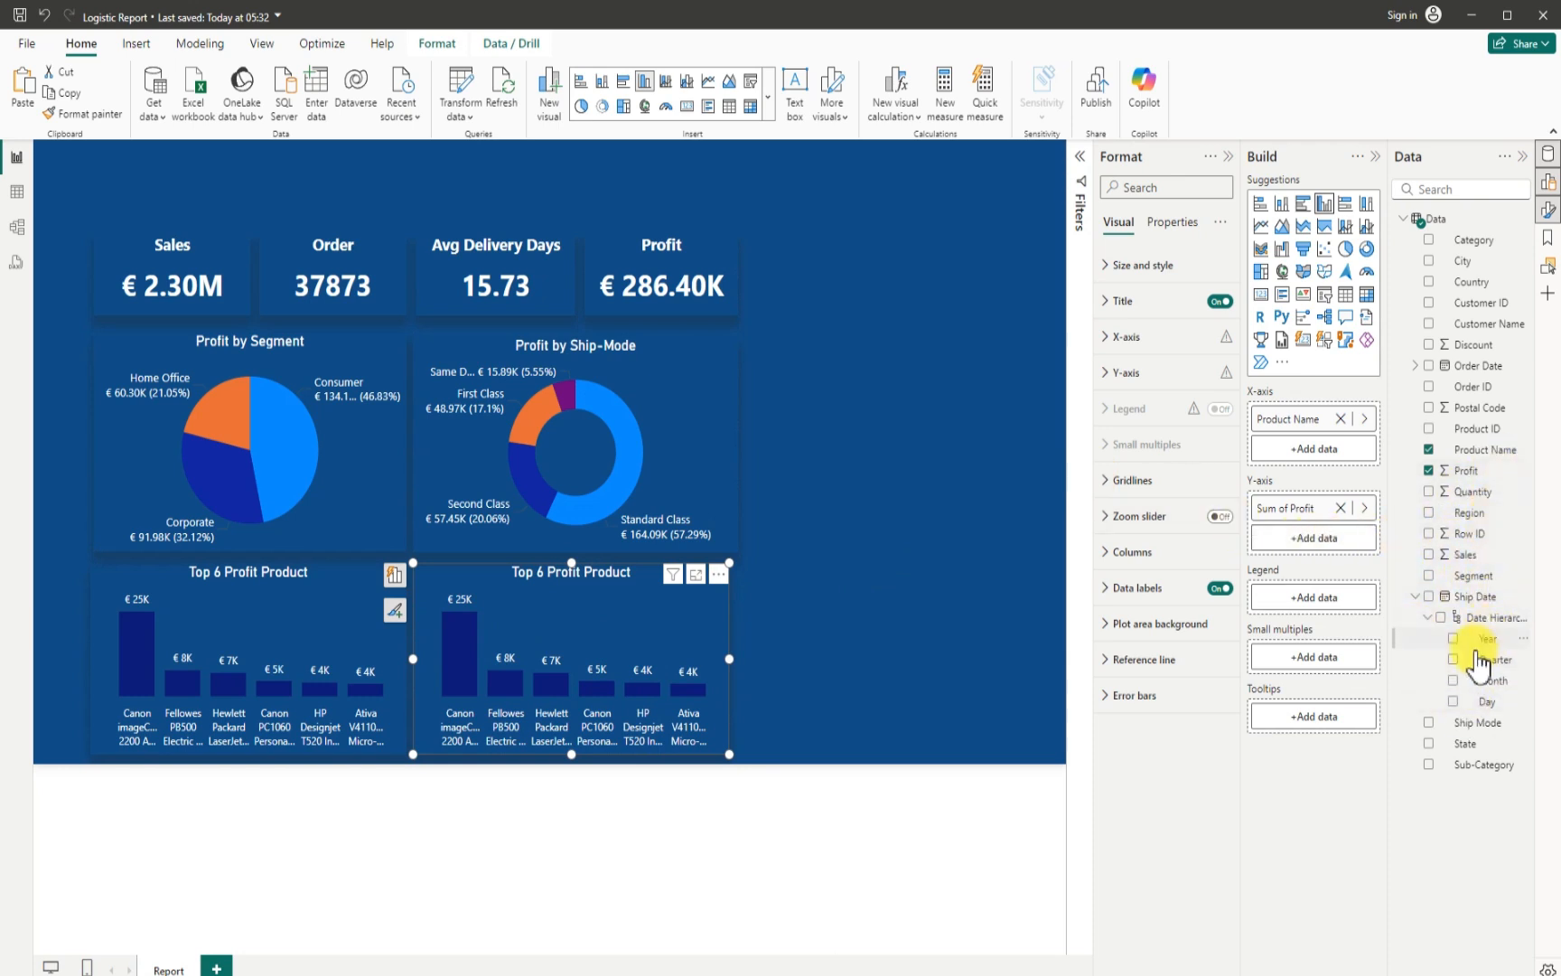
- Replace Product Name with Category on the copied chart's X-axis and widen the chart slightly
click(1428, 449)
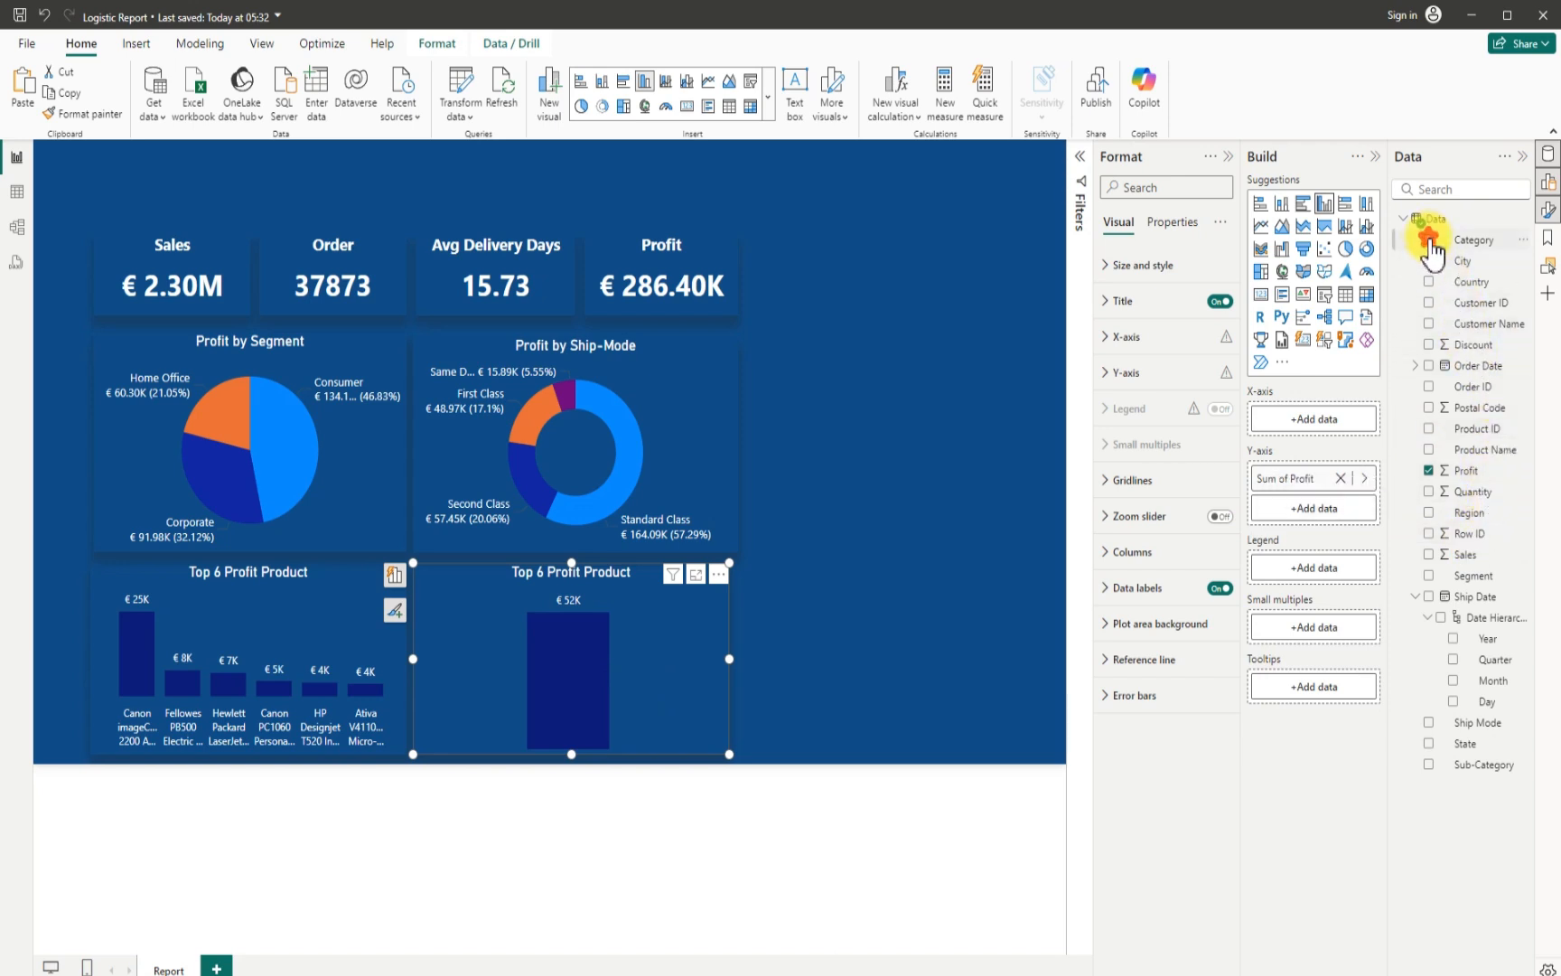
drag(1439, 240, 1312, 416)
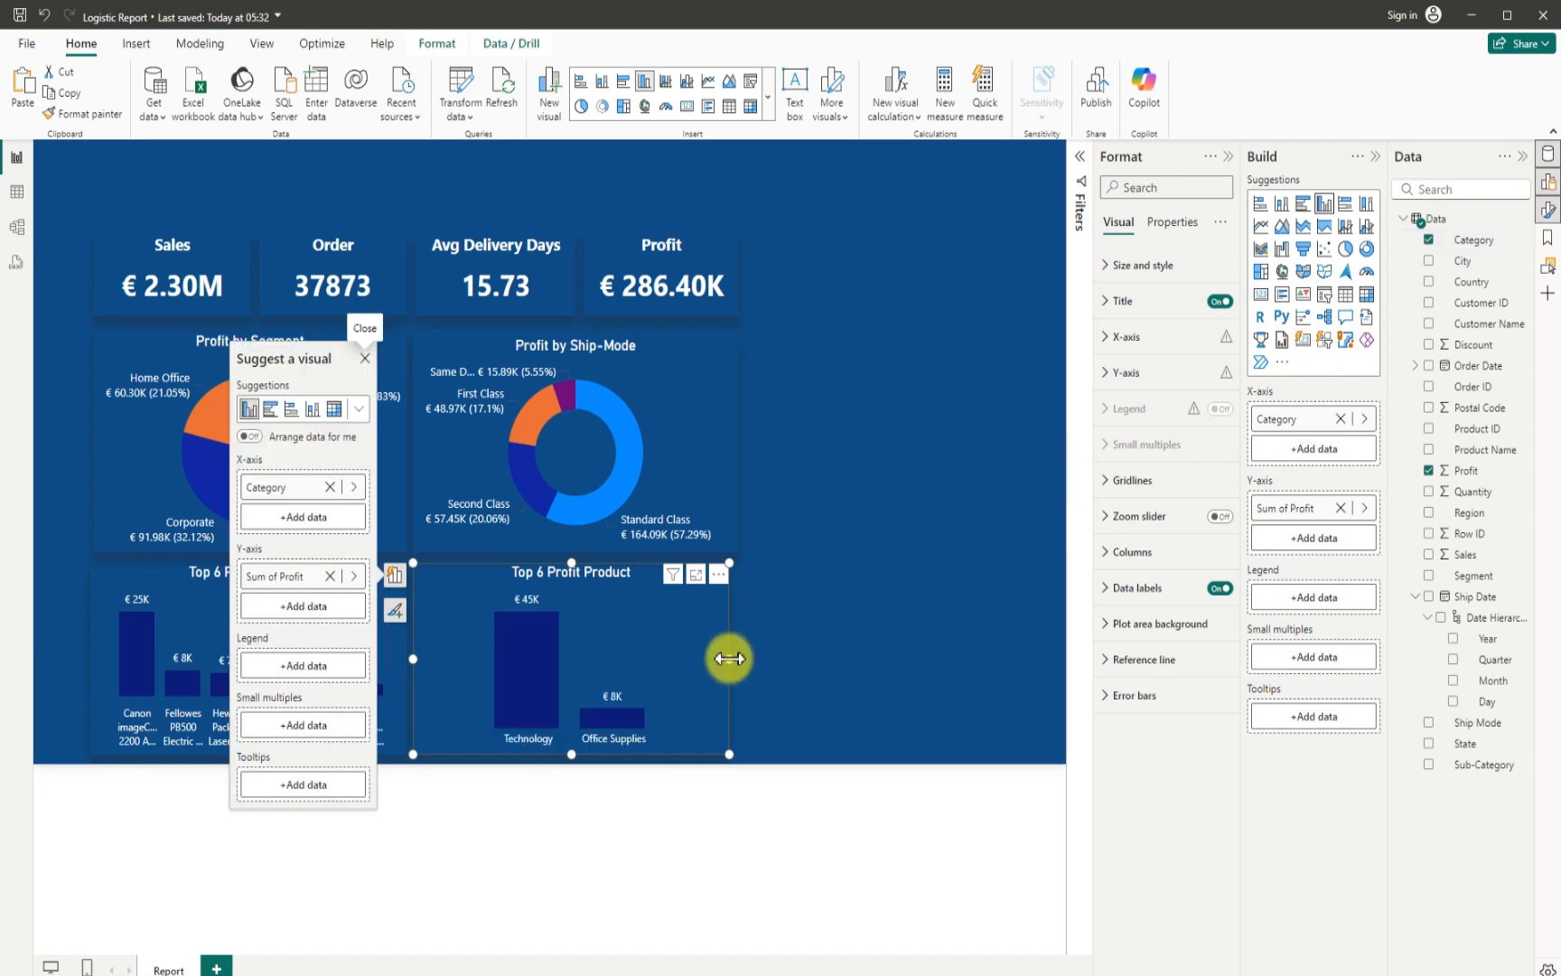
drag(729, 658, 750, 660)
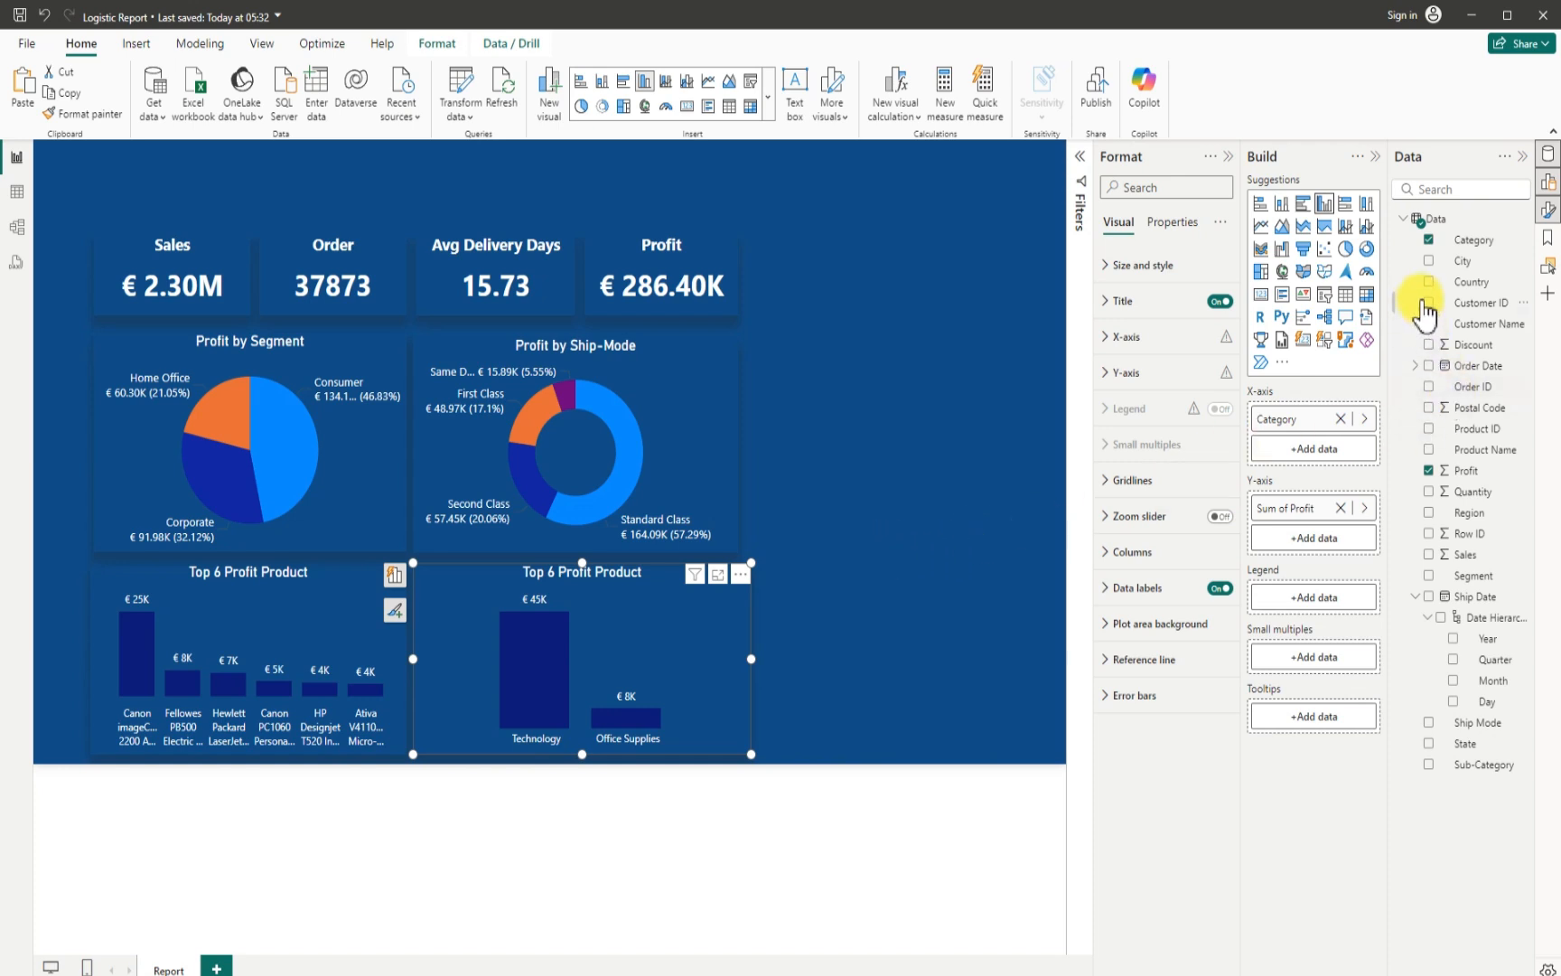
- Replace Category on the copied chart's X-axis by trying Country and settling on Sub-Category, and widen the chart slightly more
click(1429, 240)
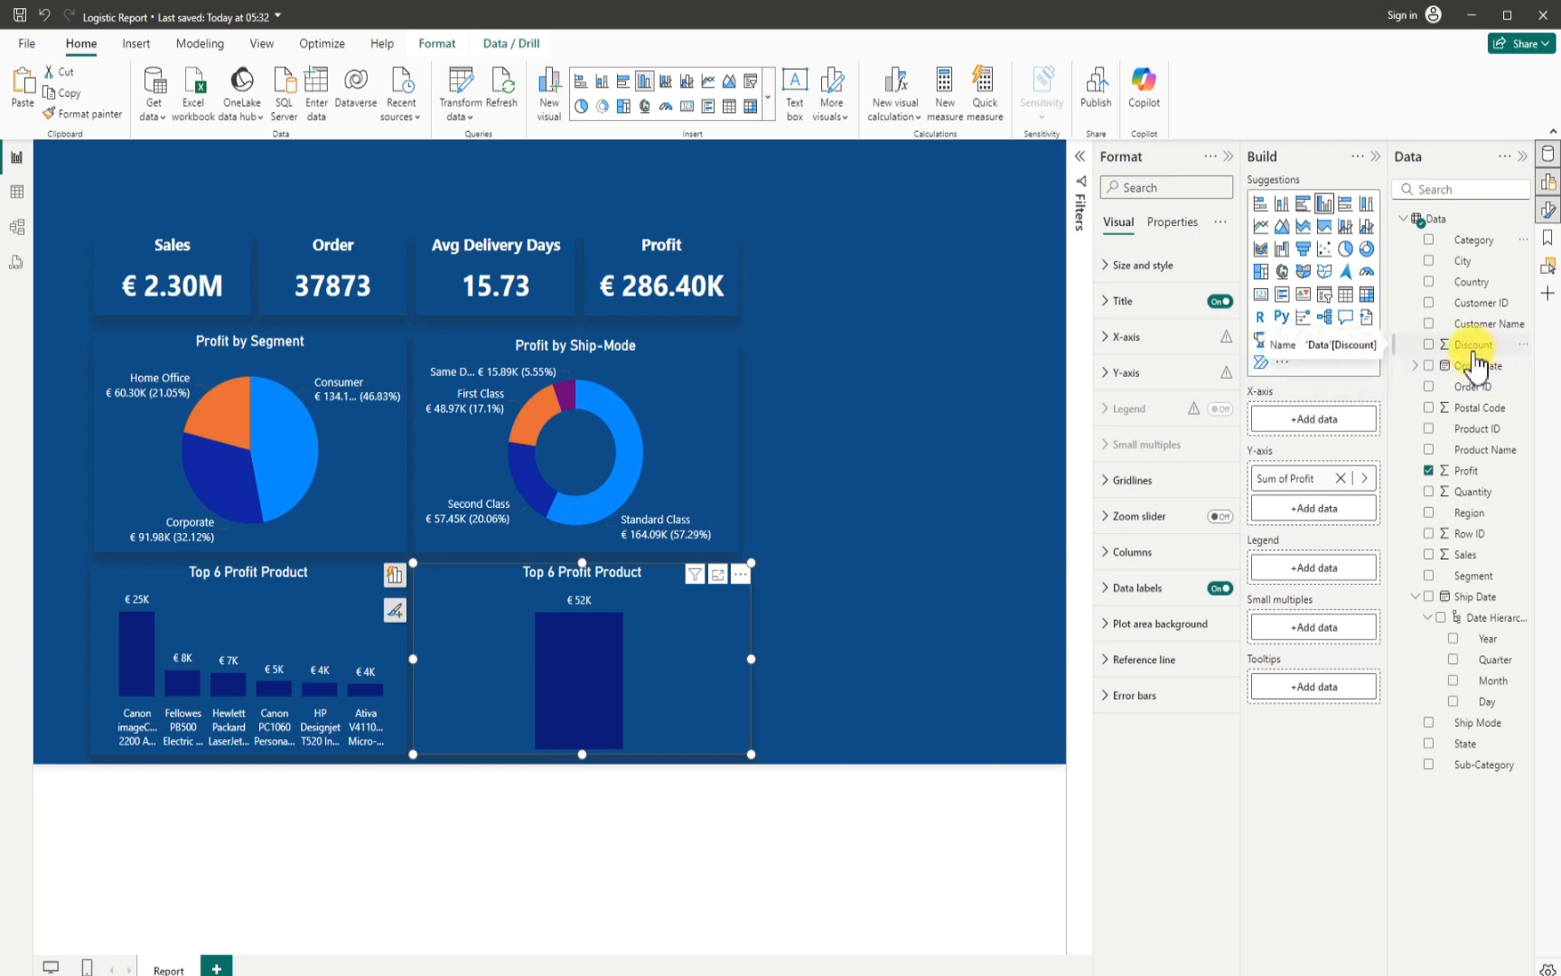
click(1428, 282)
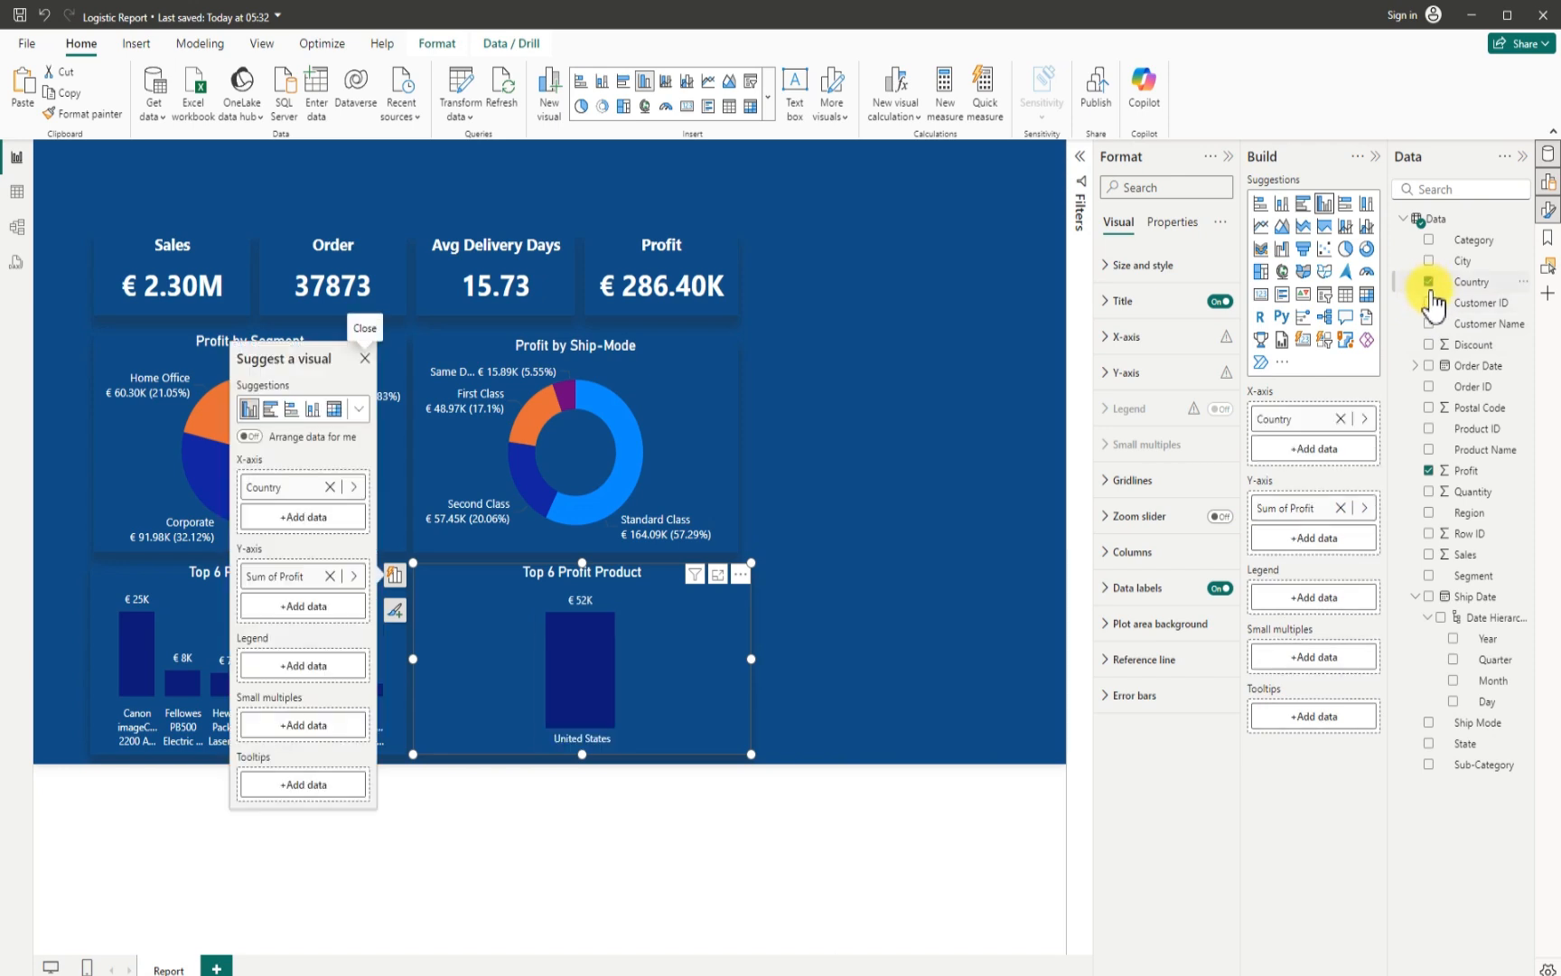
click(1428, 283)
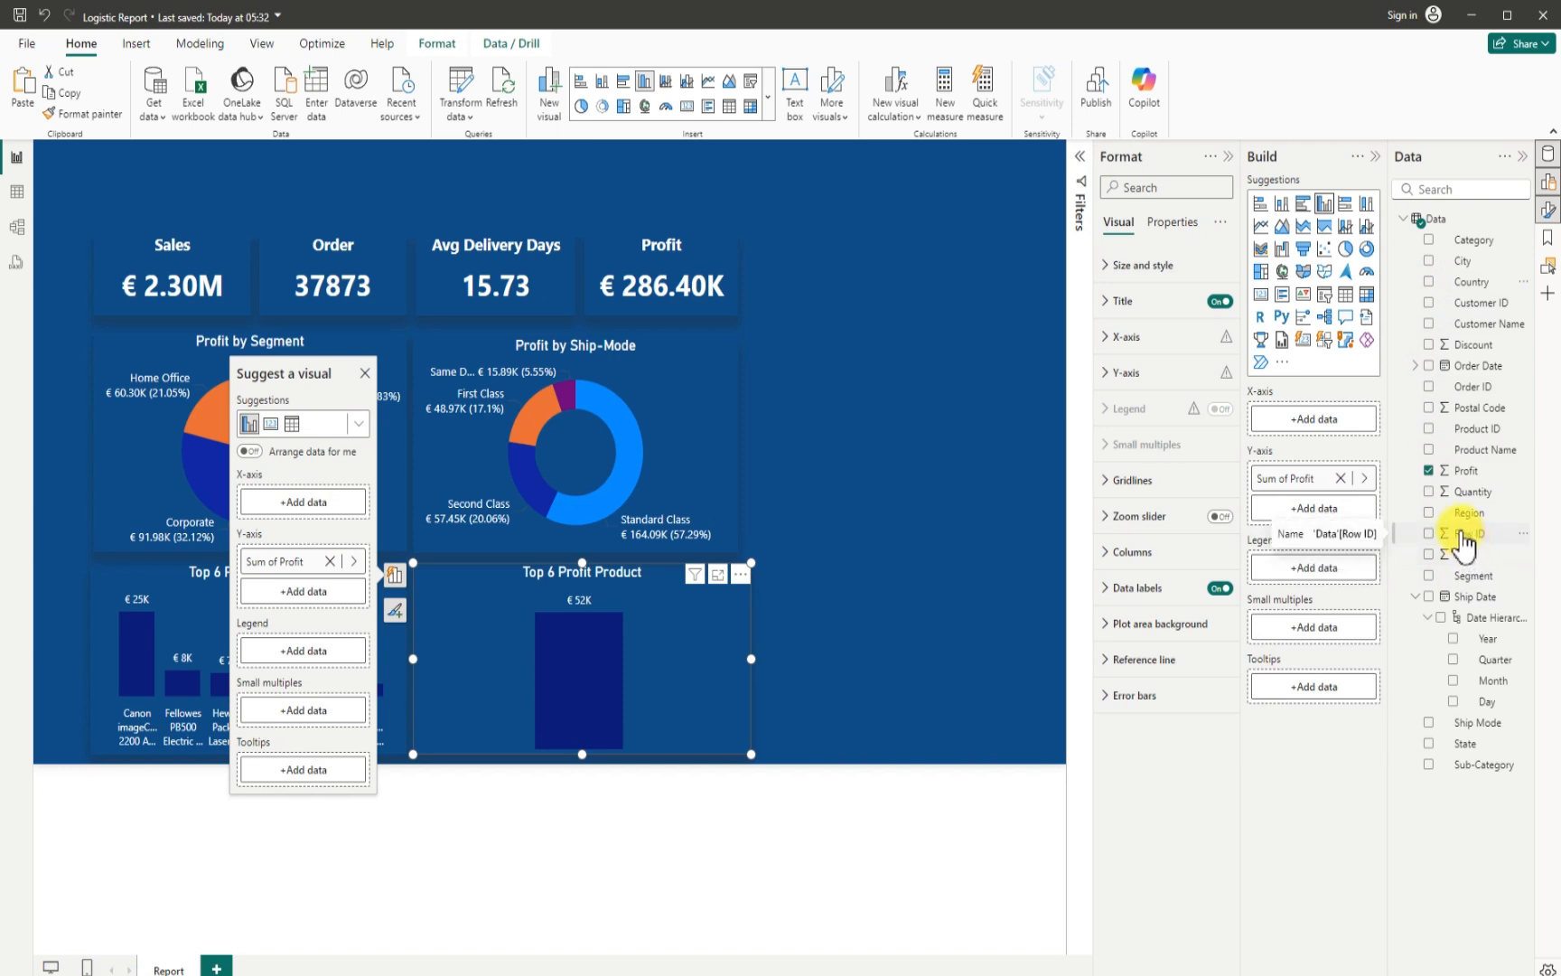
click(1429, 766)
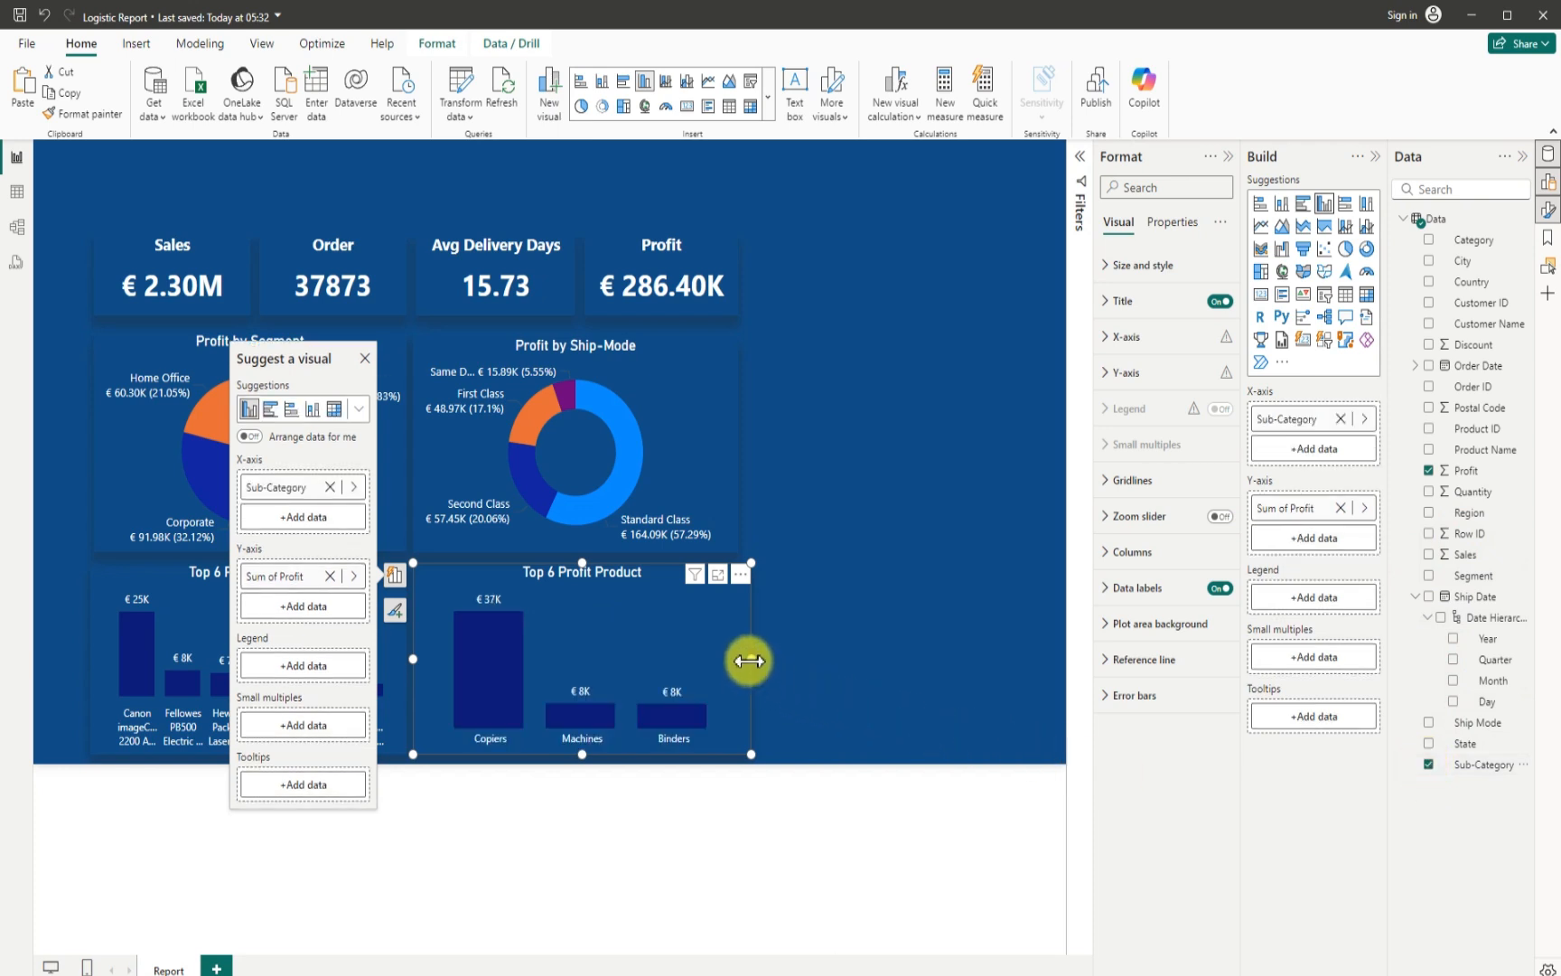
mouse_move(749, 659)
mouse_down()
mouse_move(780, 664)
mouse_move(756, 670)
mouse_up()
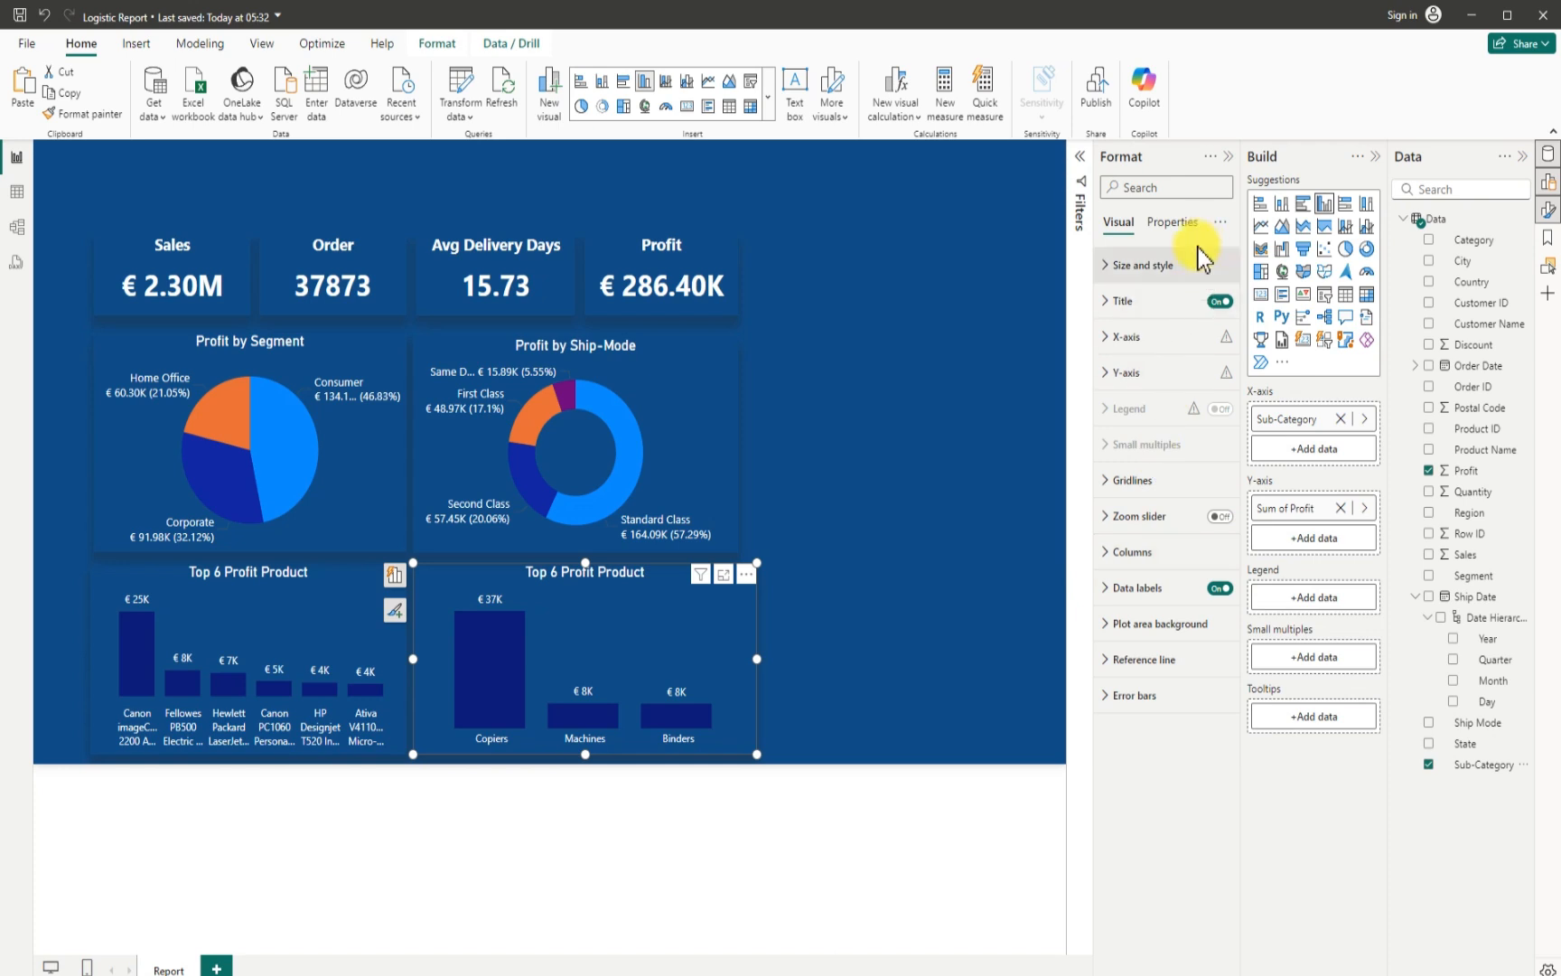
- Change the copied chart's title text to "Profit by Sub-Category"
click(1108, 303)
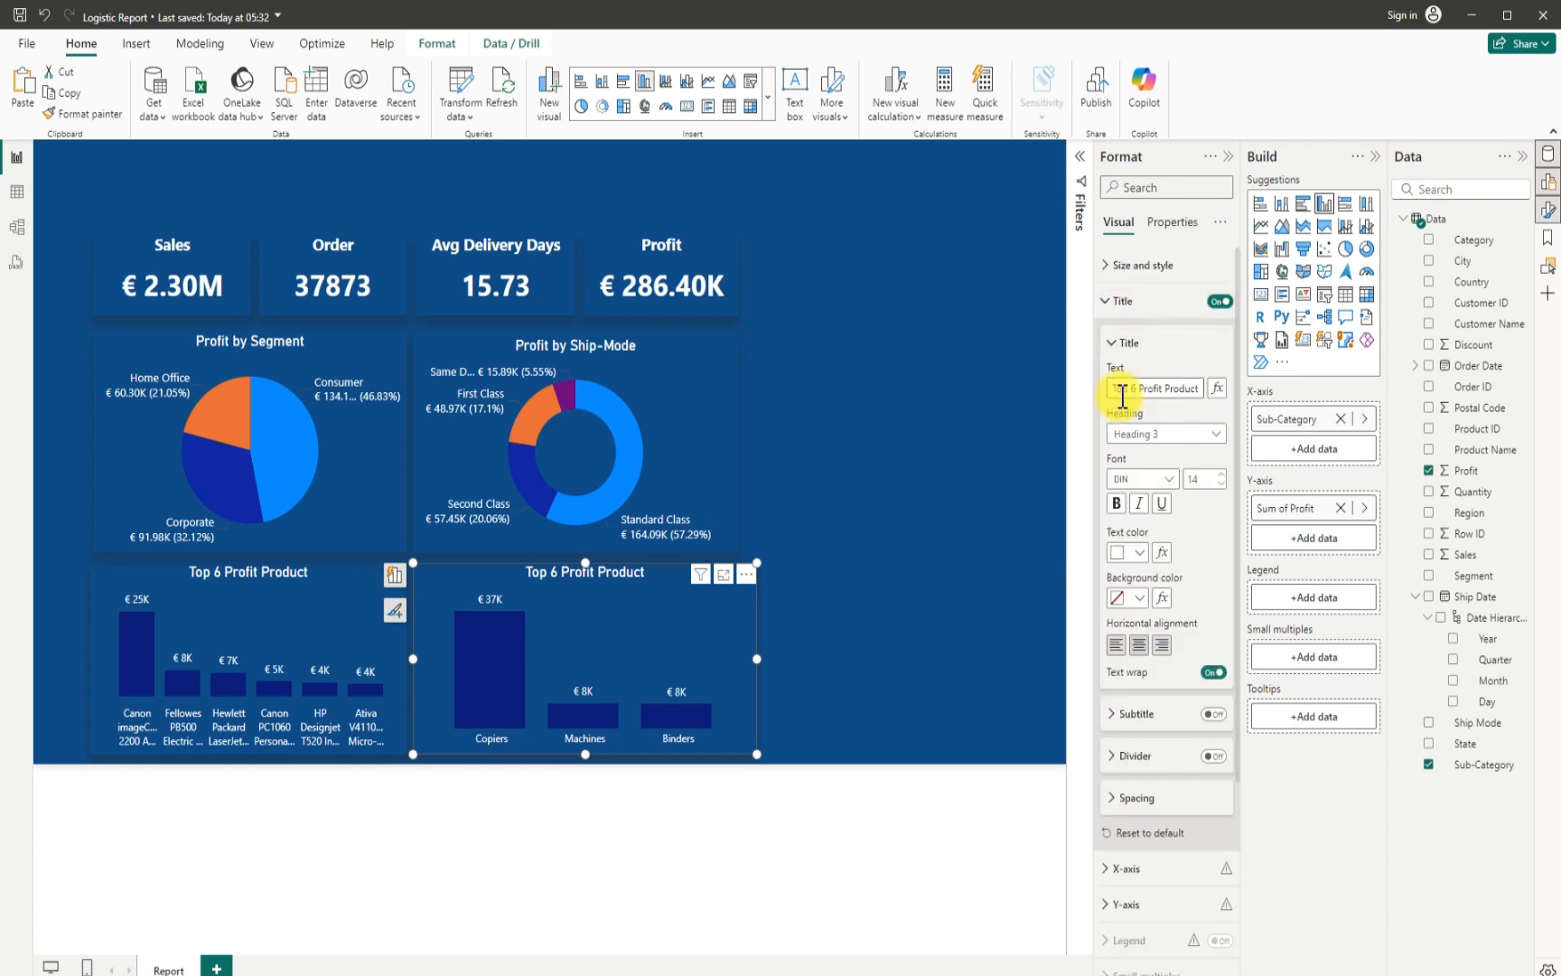
drag(1117, 390, 1201, 388)
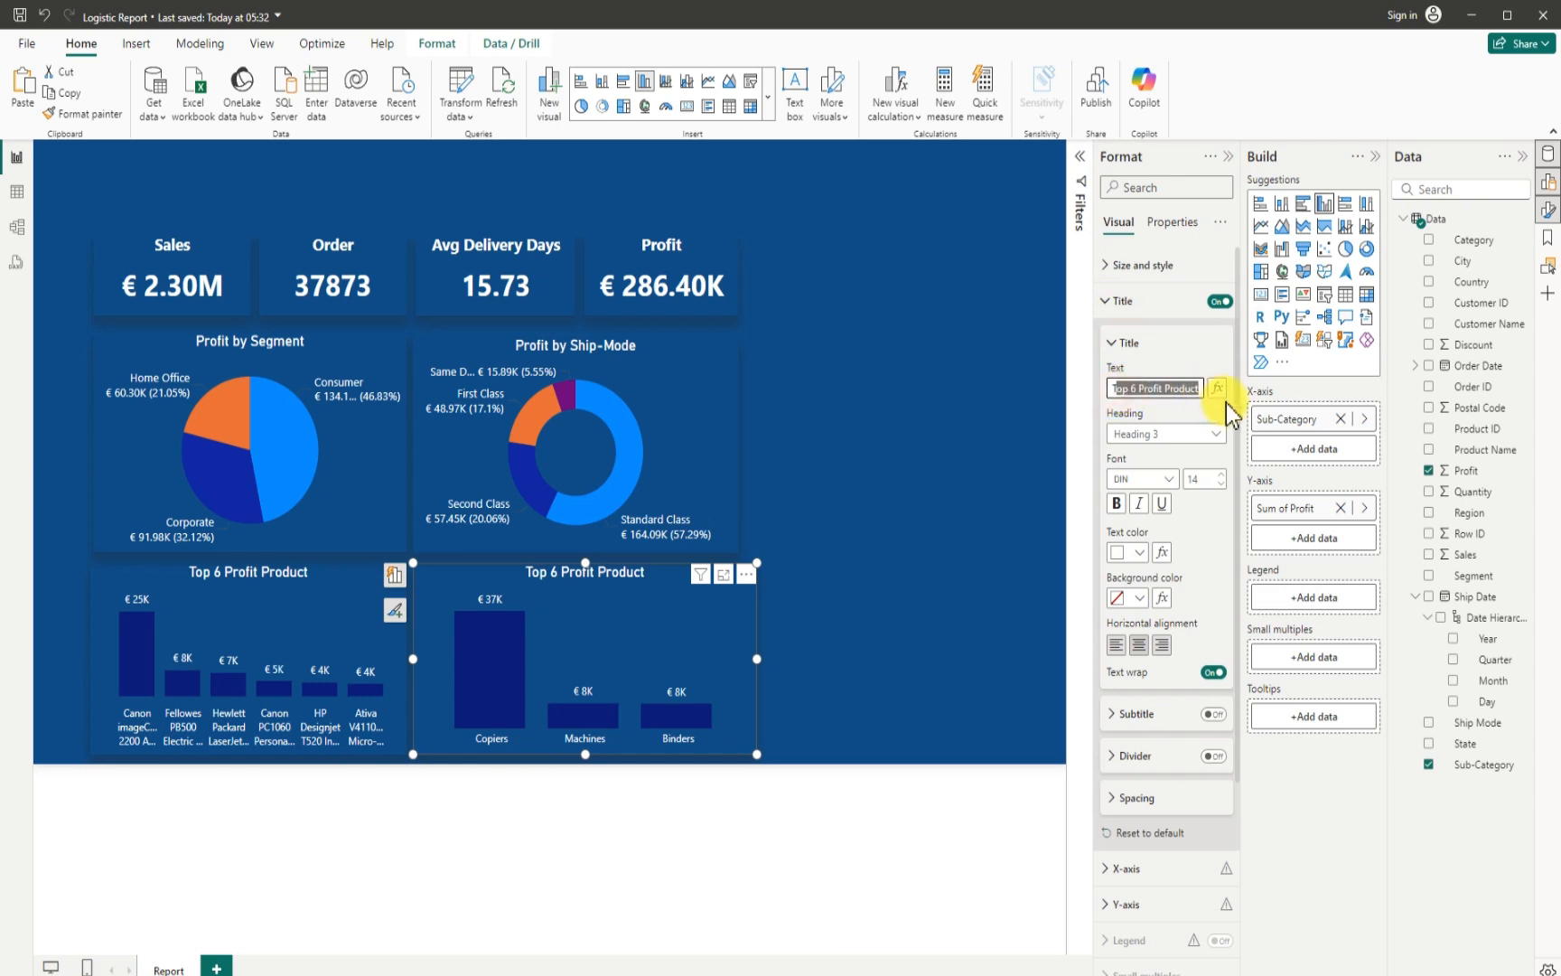
key(BackSpace)
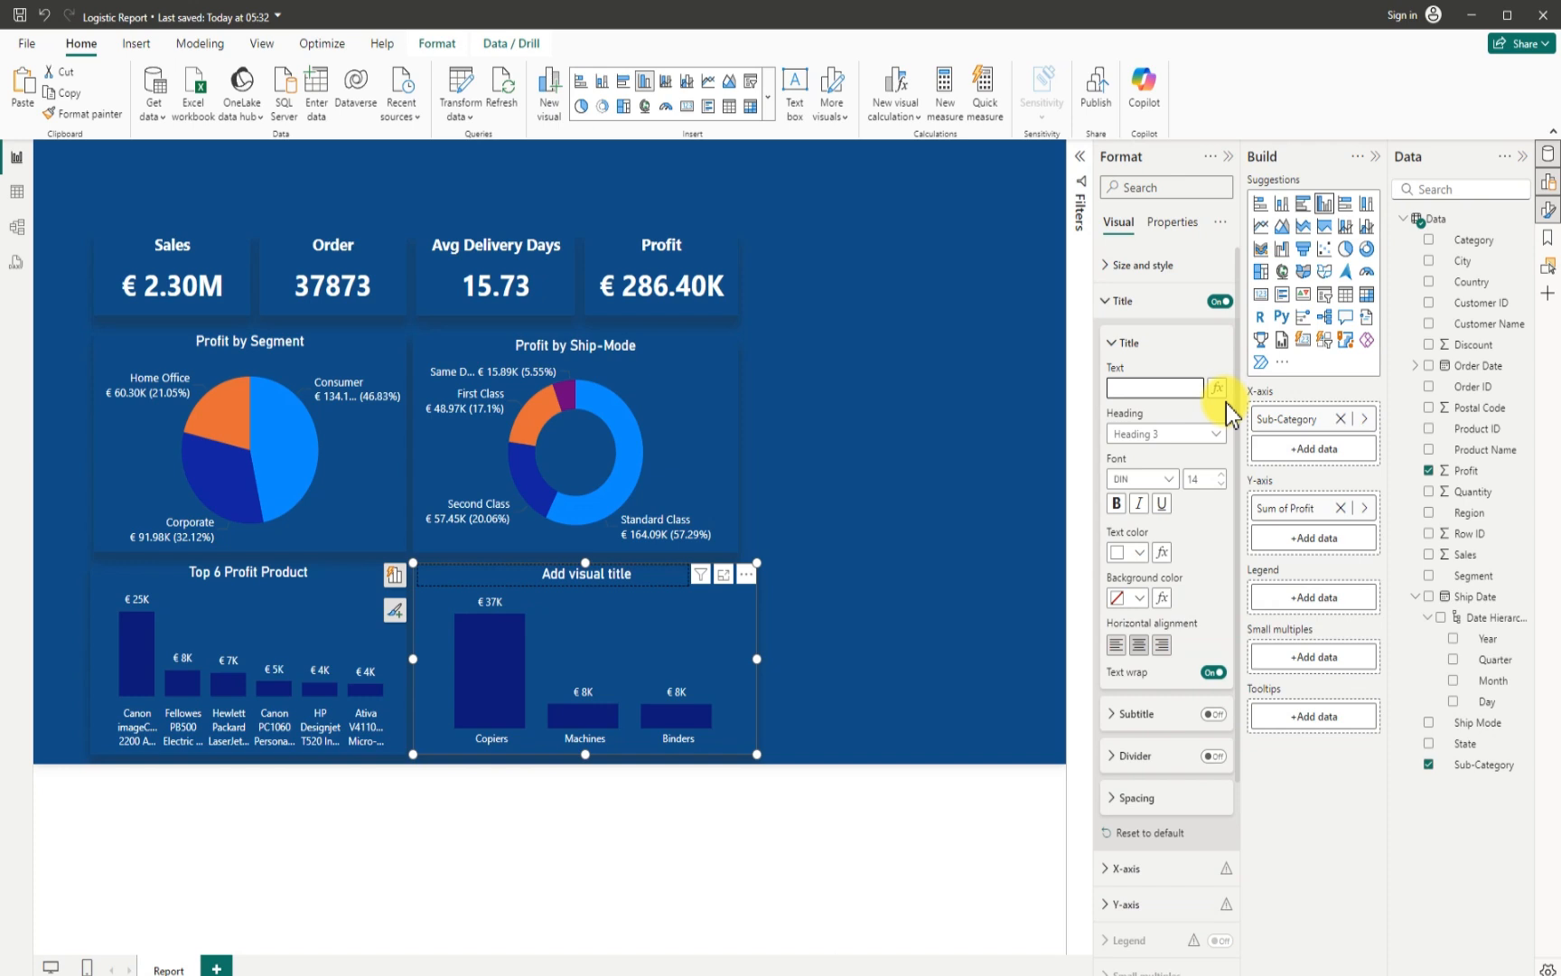
text(Profit by Sub)
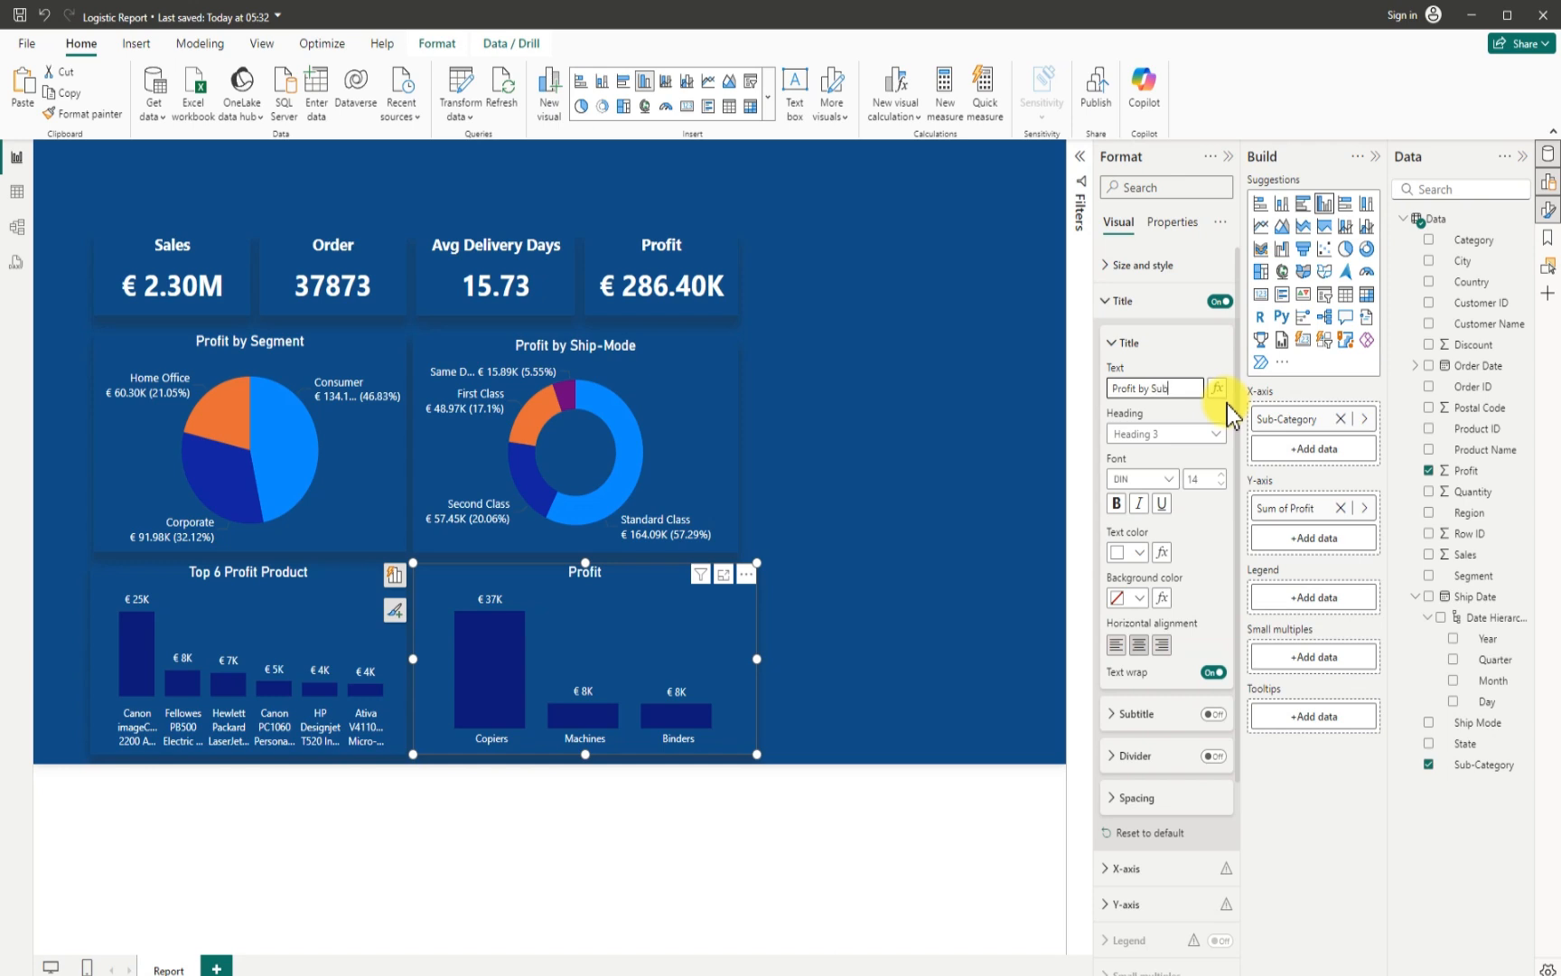
text(-Category)
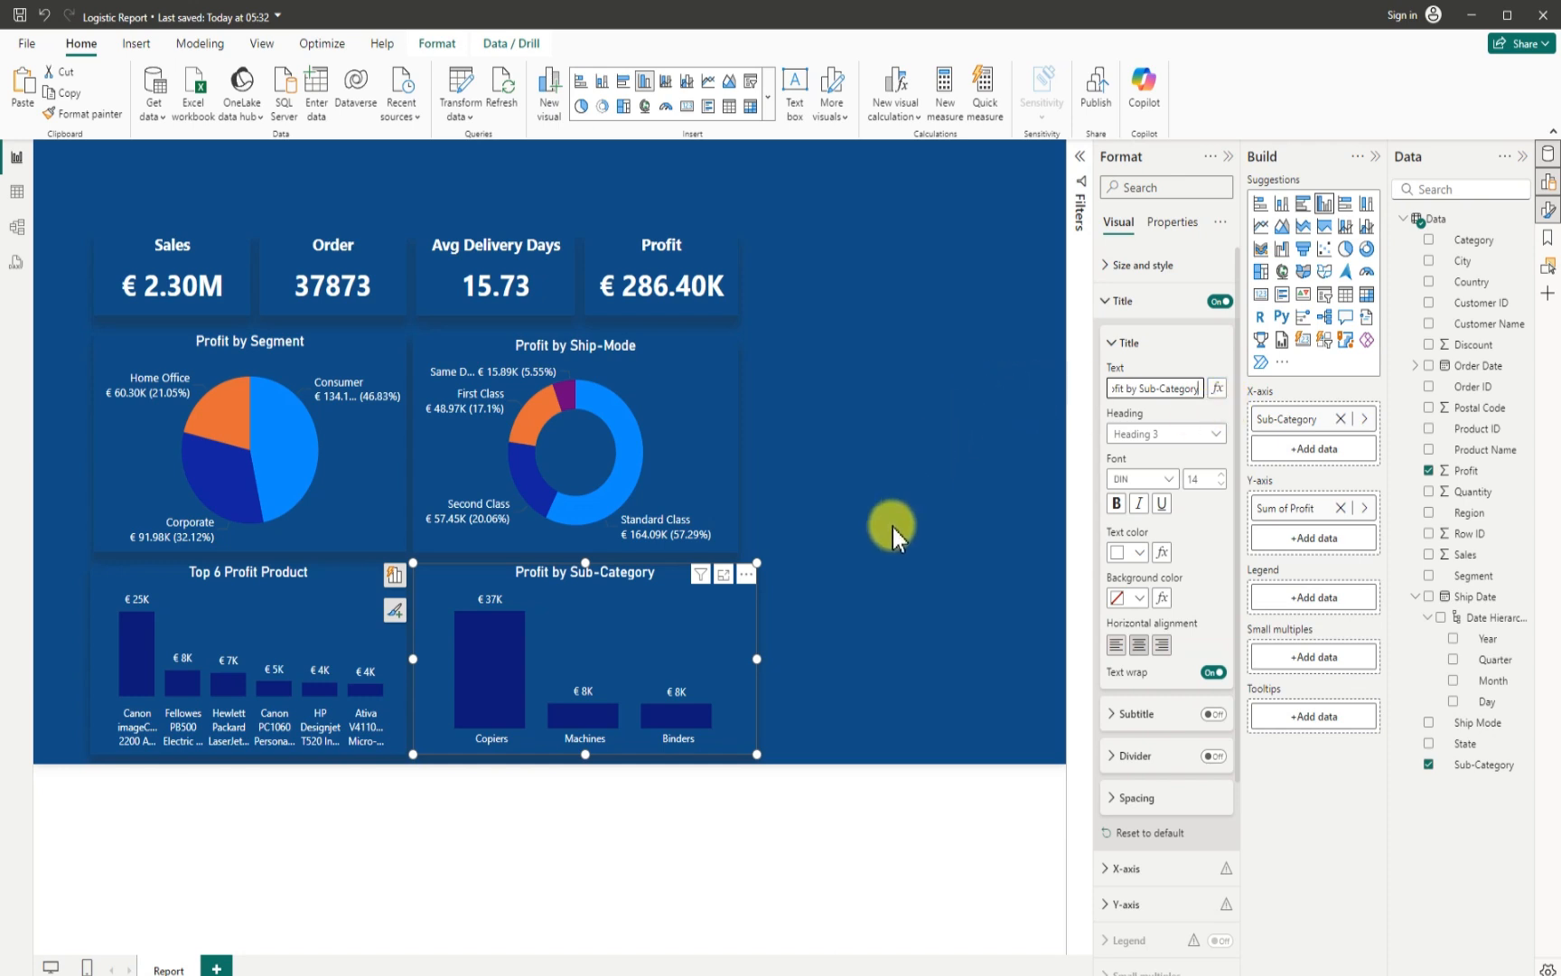
- Narrow the Profit by Sub-Category chart to align its outer edge with the Profit by Ship-Mode chart above
drag(757, 655, 738, 658)
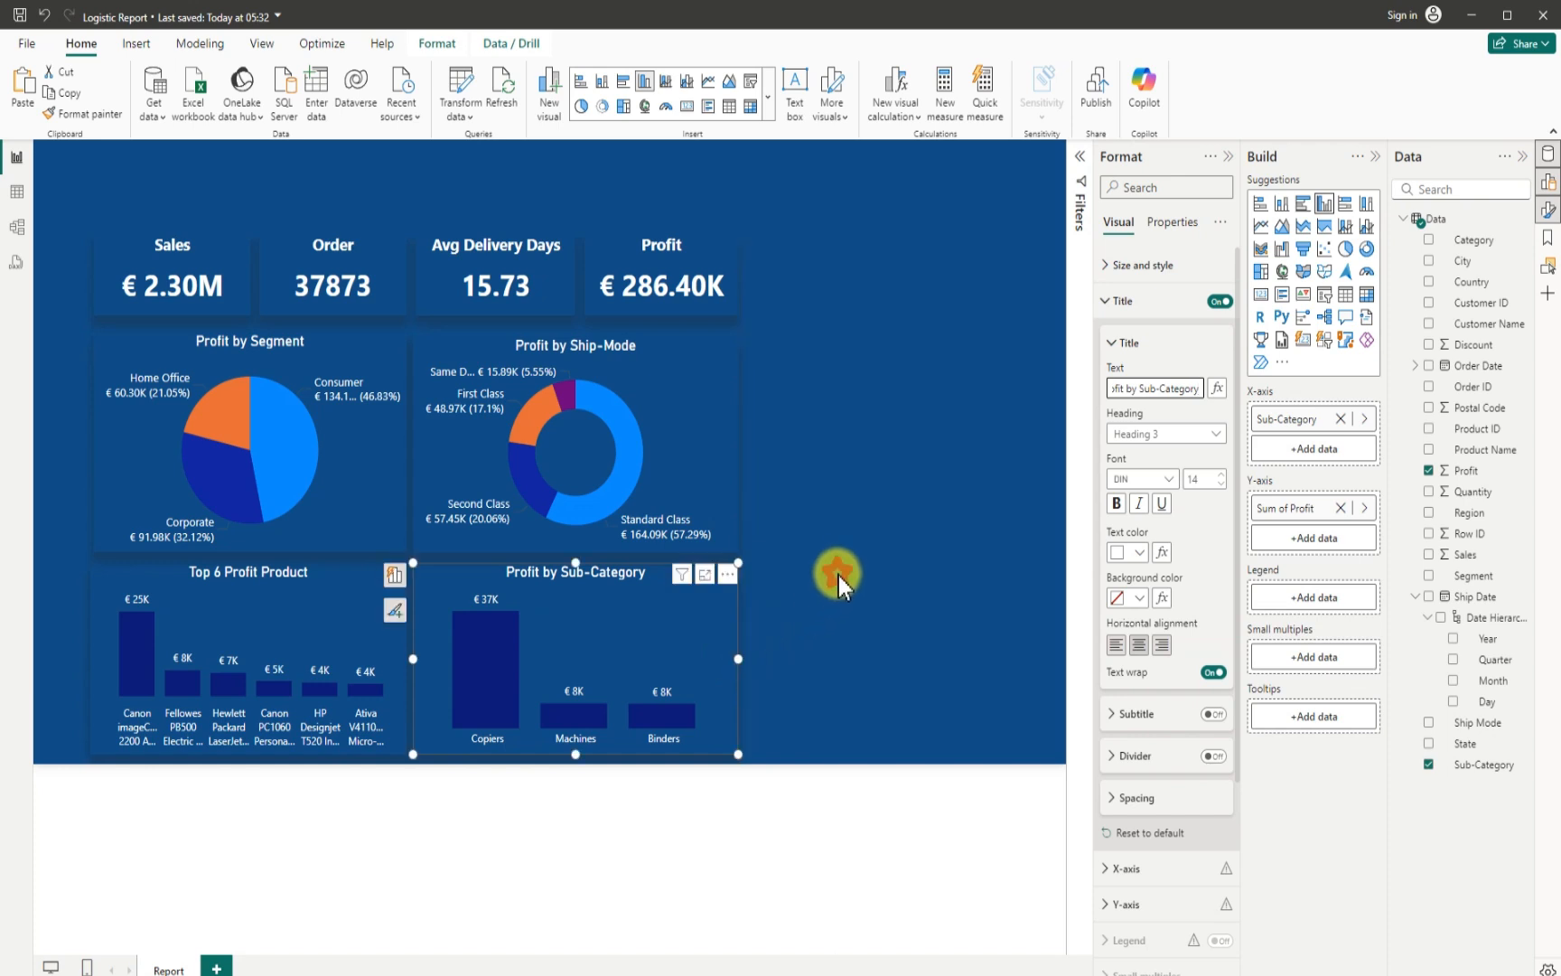
click(837, 575)
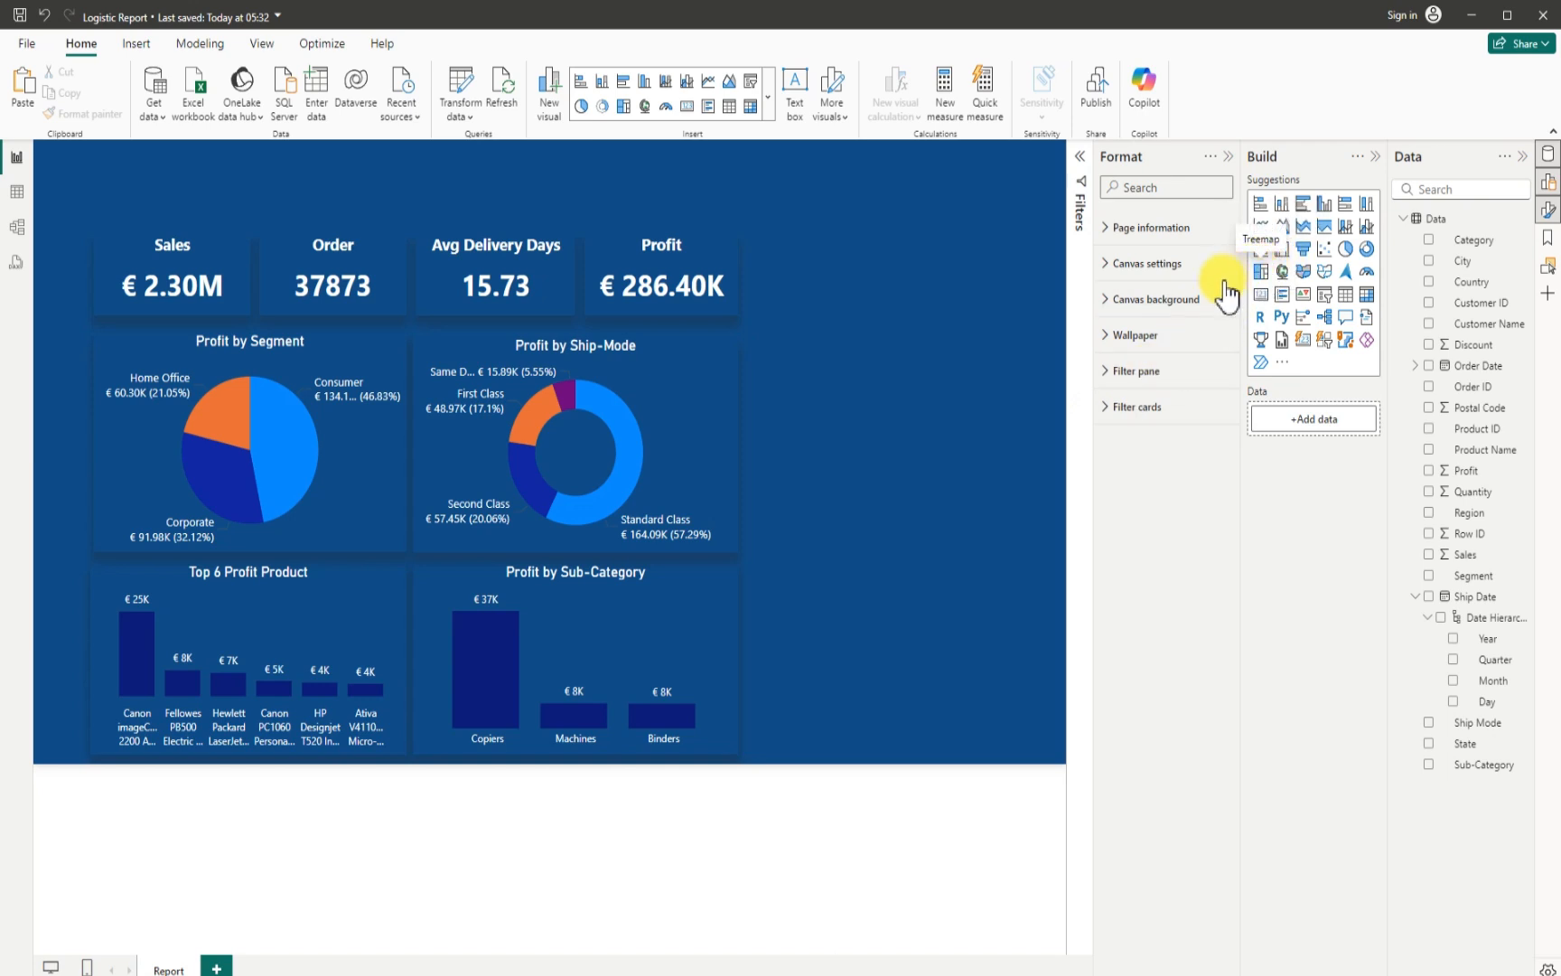
- Add a treemap of Profit by Region, sized to fit the empty area beside the Profit by Ship-Mode chart
click(1261, 271)
drag(860, 322, 825, 443)
drag(911, 394, 1038, 403)
drag(895, 460, 872, 568)
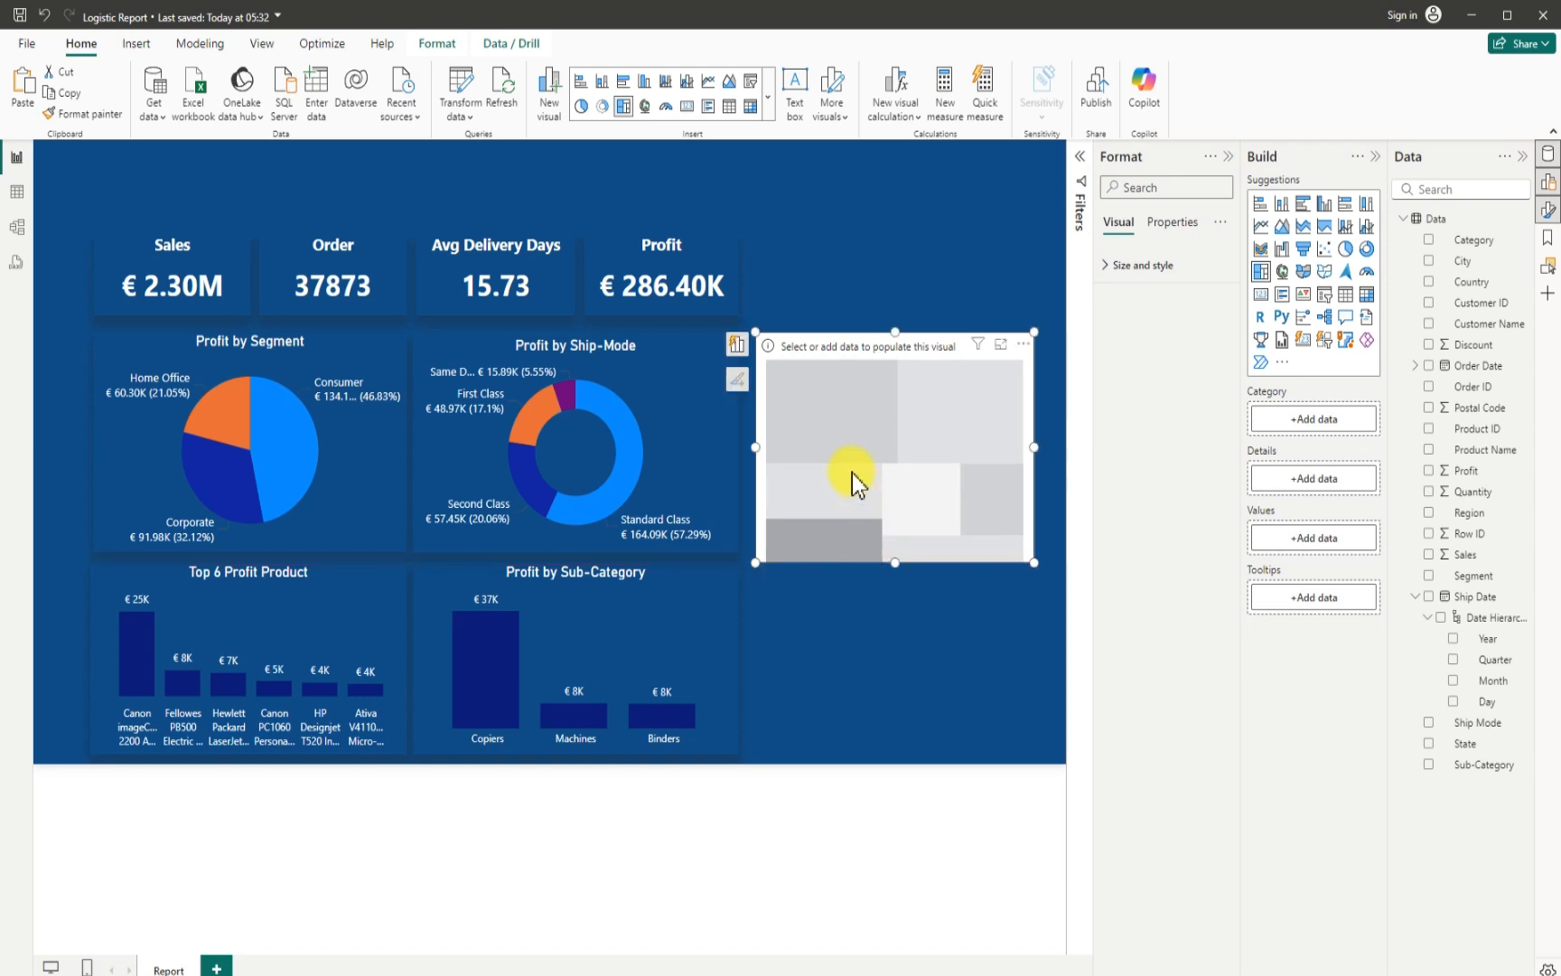
drag(850, 474, 842, 470)
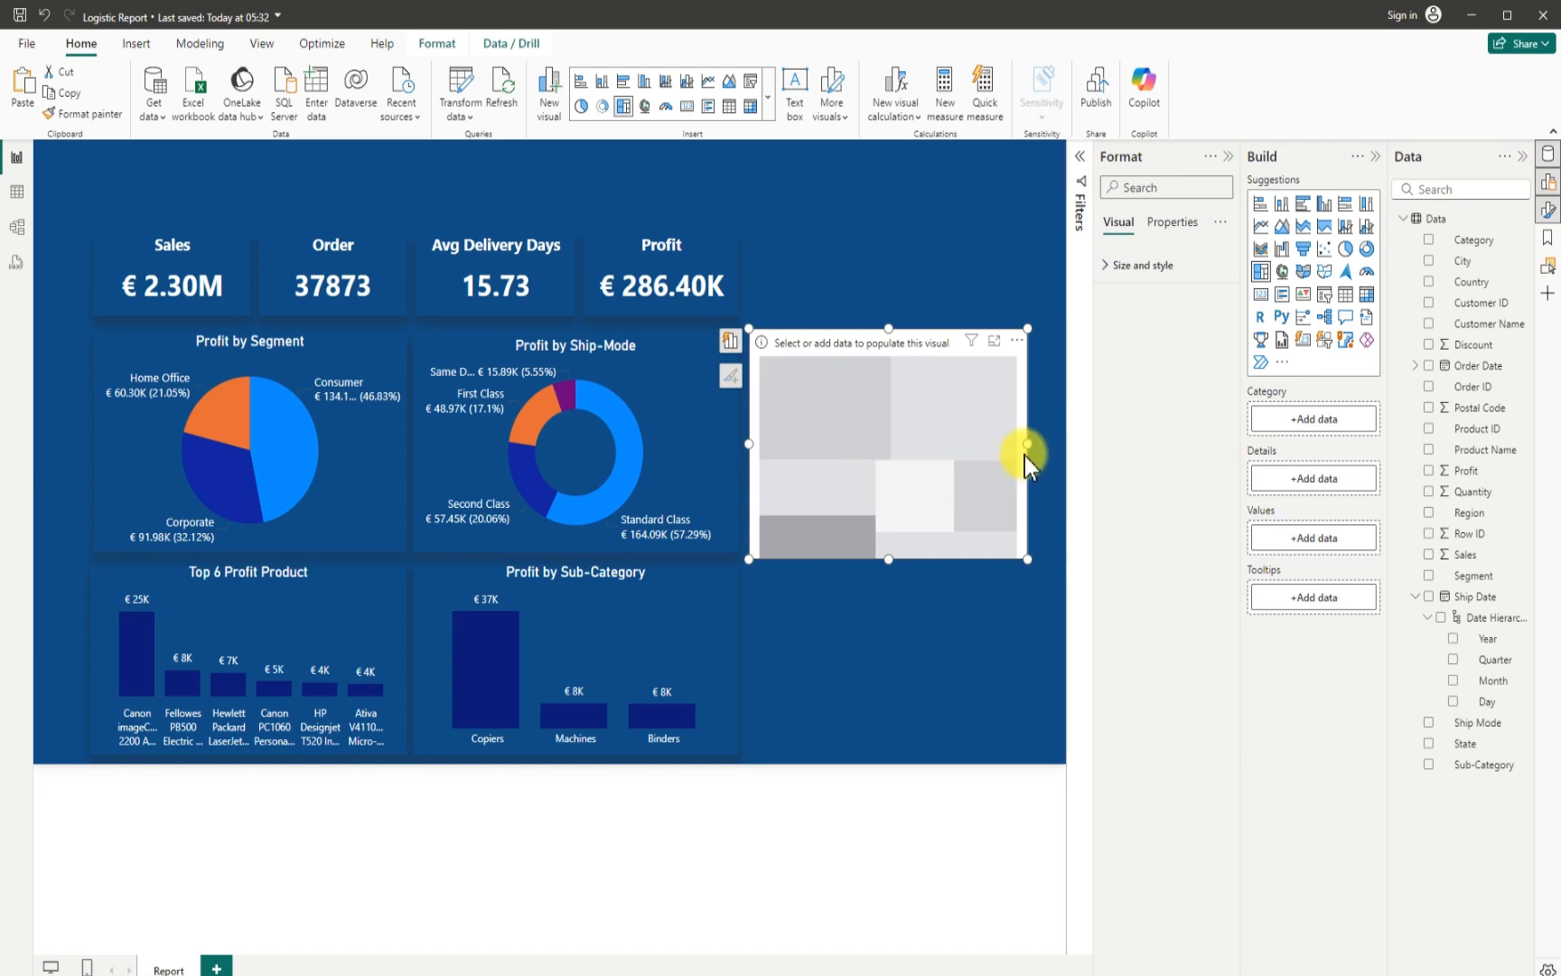
drag(1028, 446, 1037, 446)
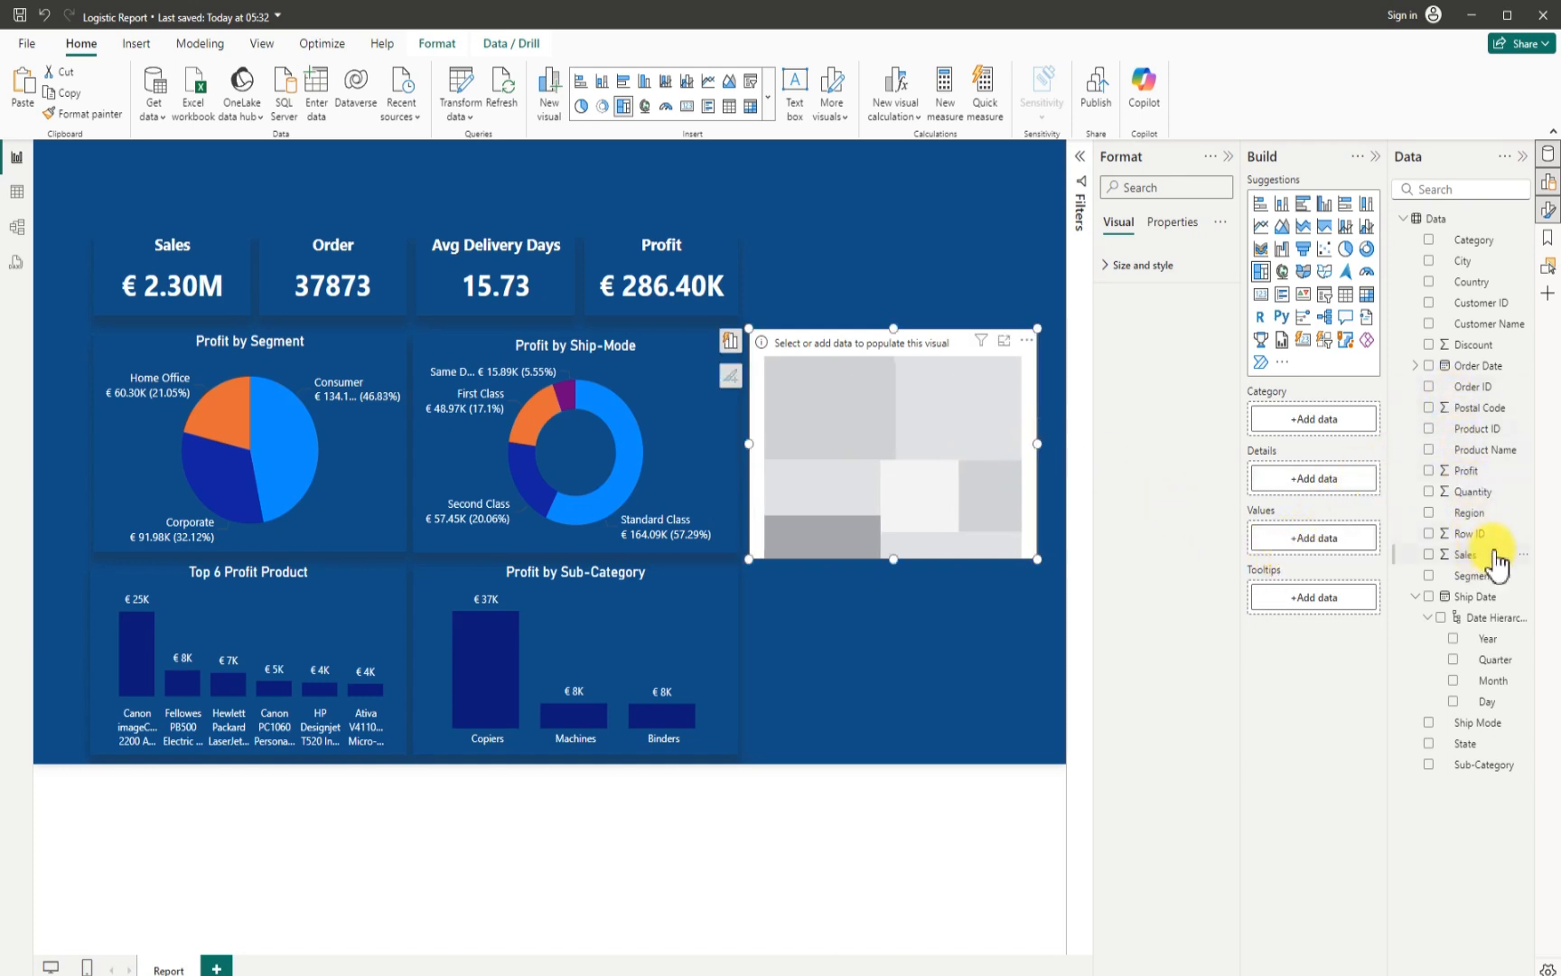
click(1431, 514)
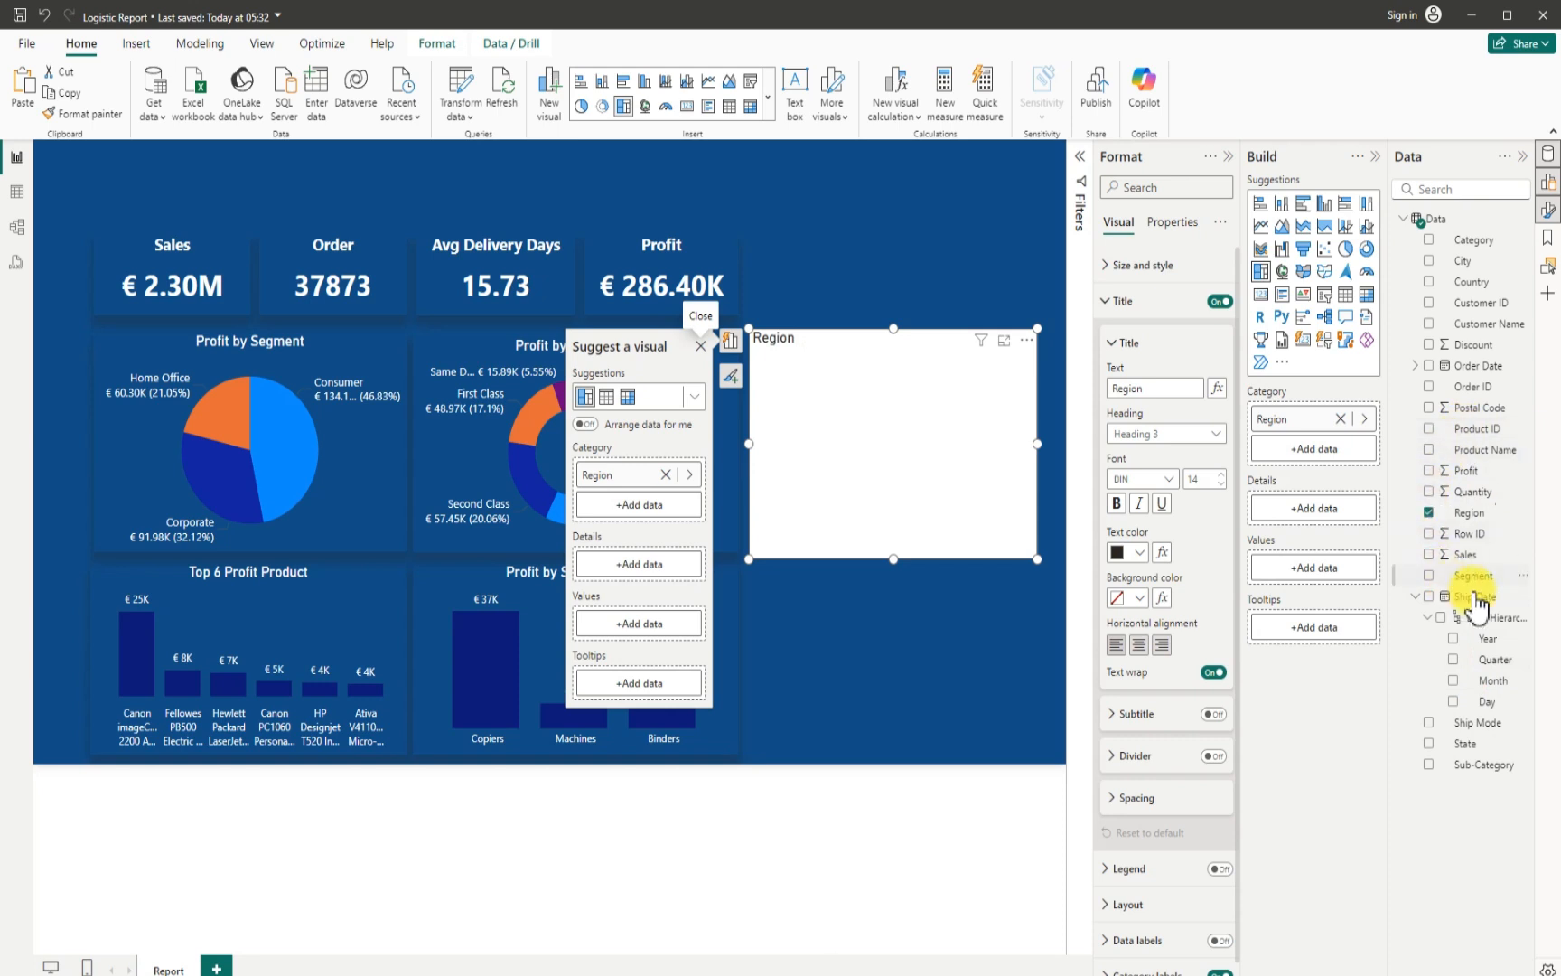
click(1429, 472)
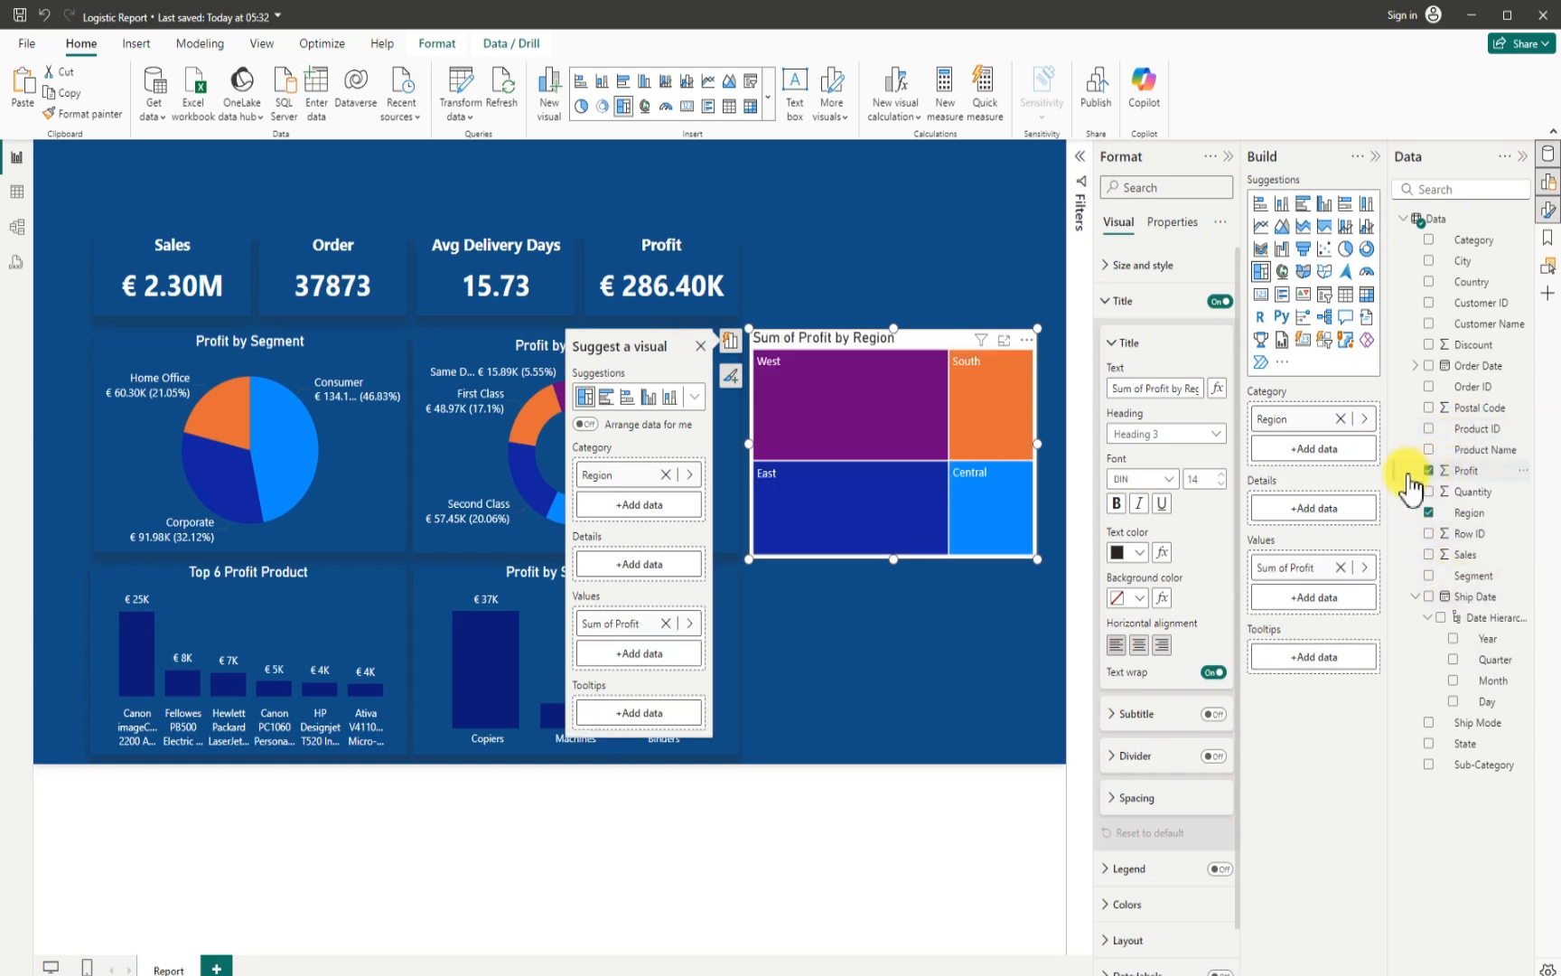
- Turn off the treemap's background and give it a shadow positioned at Bottom
click(1107, 267)
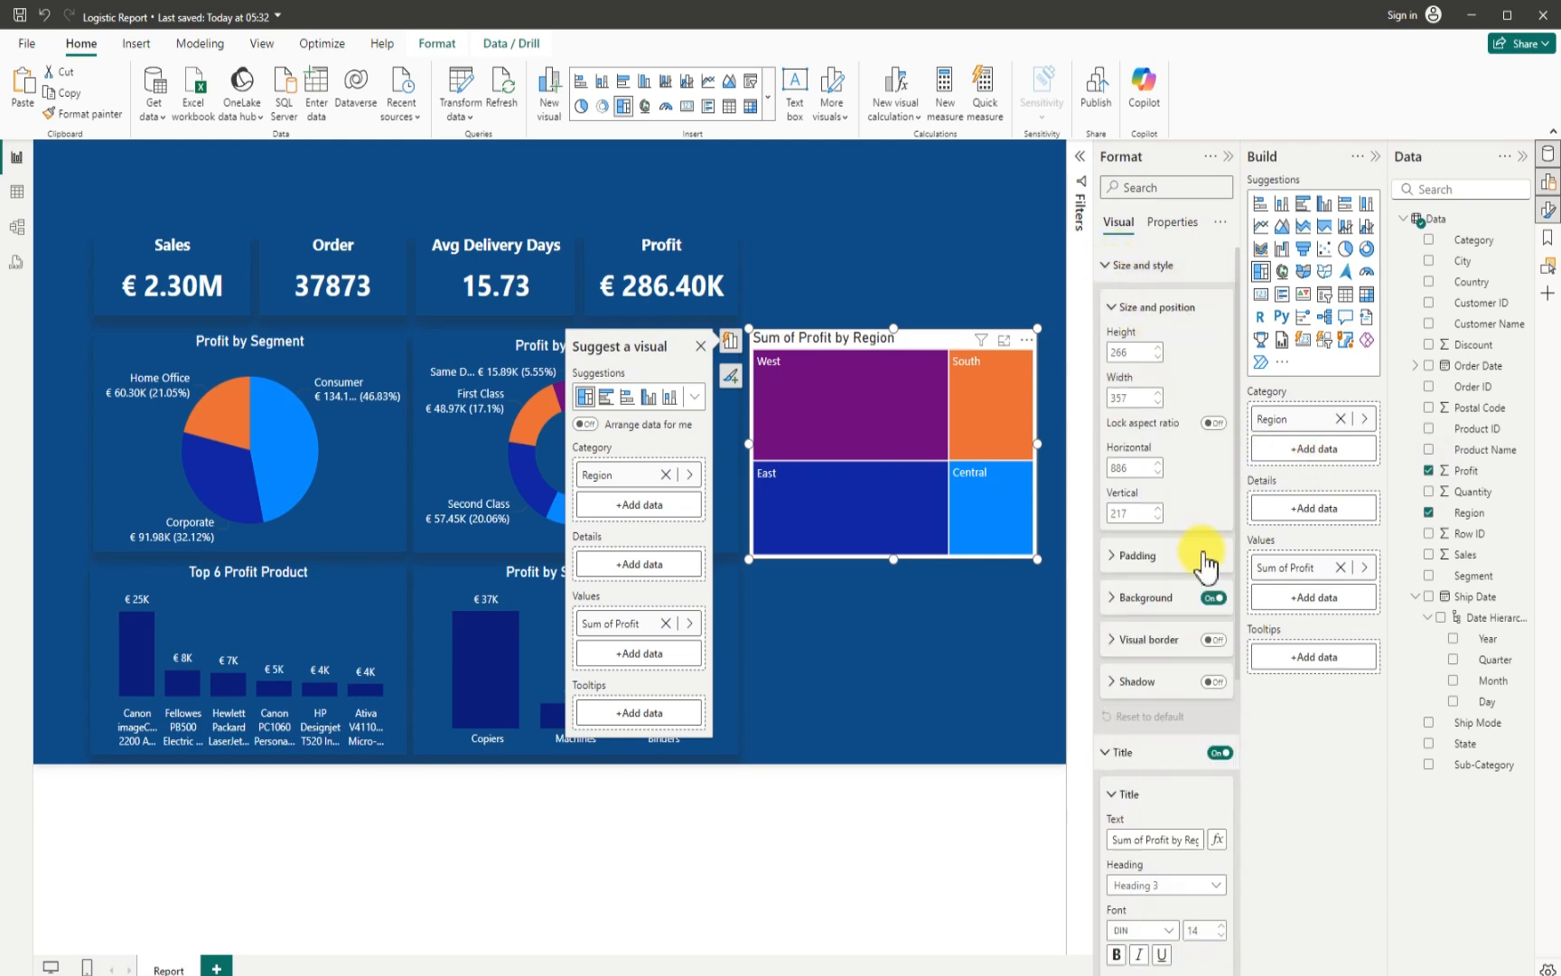
click(1211, 598)
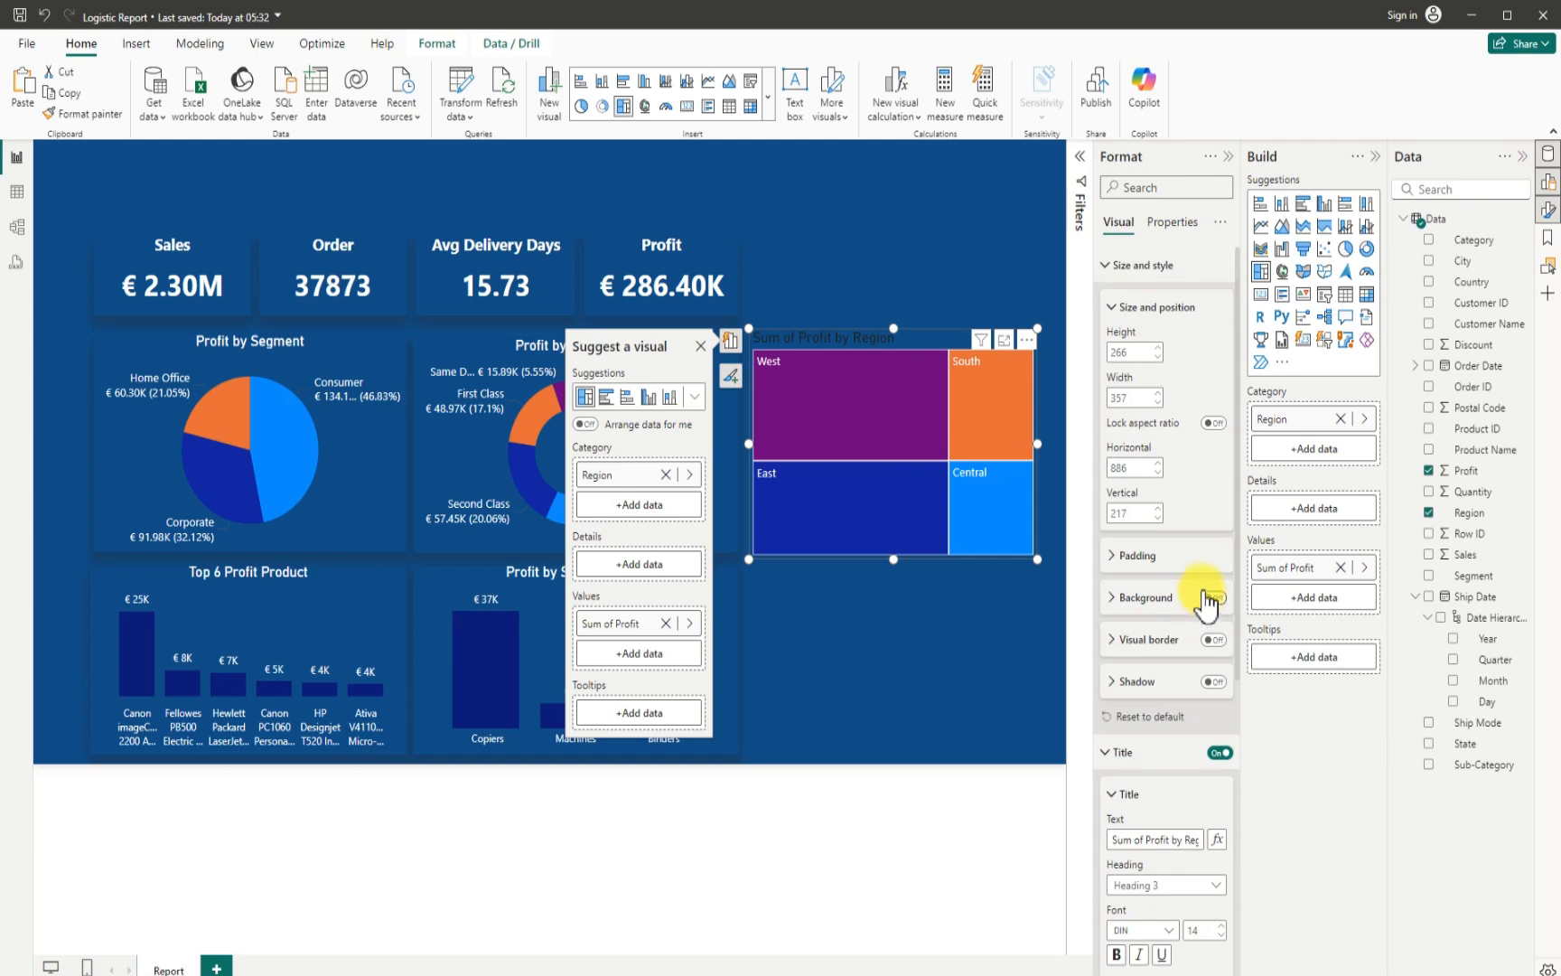
click(1210, 683)
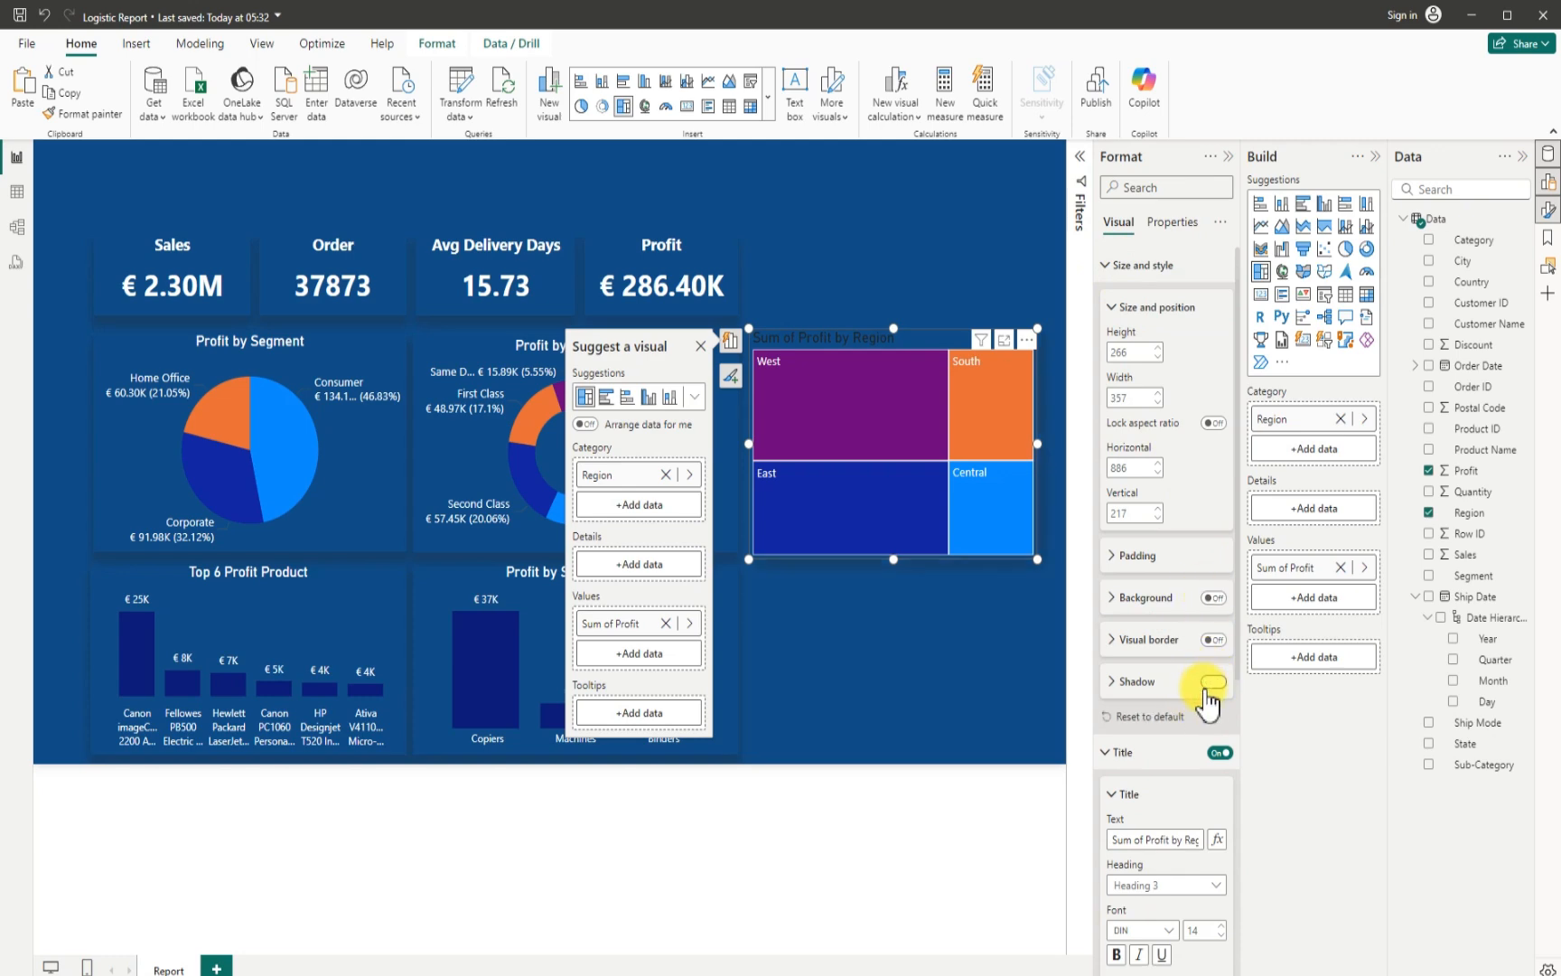
click(1114, 685)
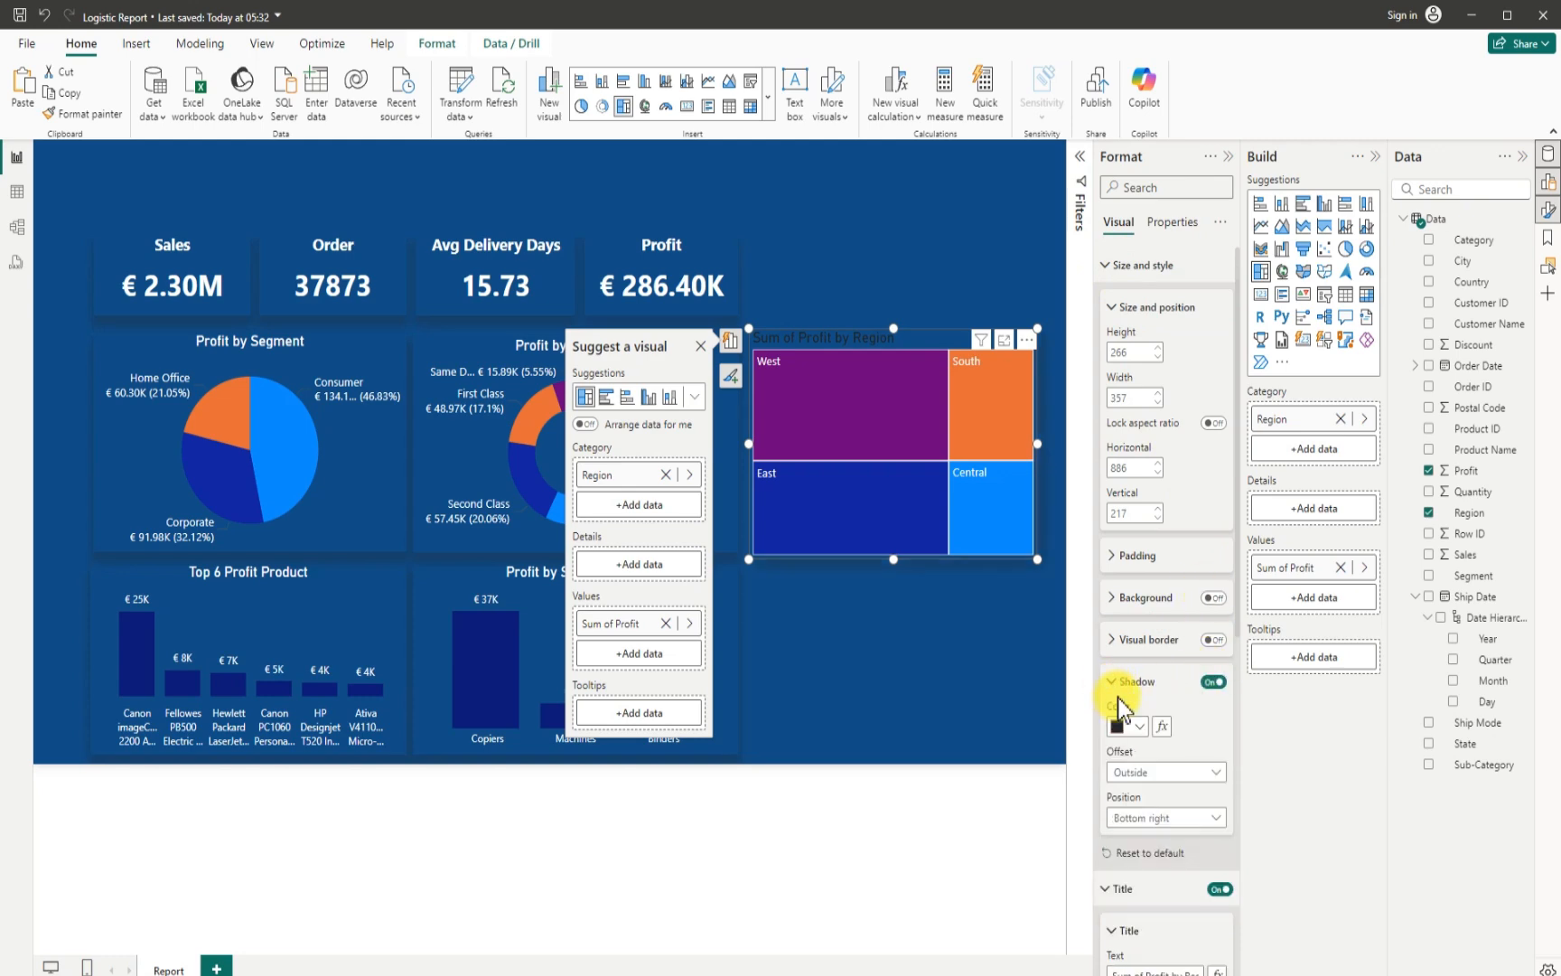
click(1164, 818)
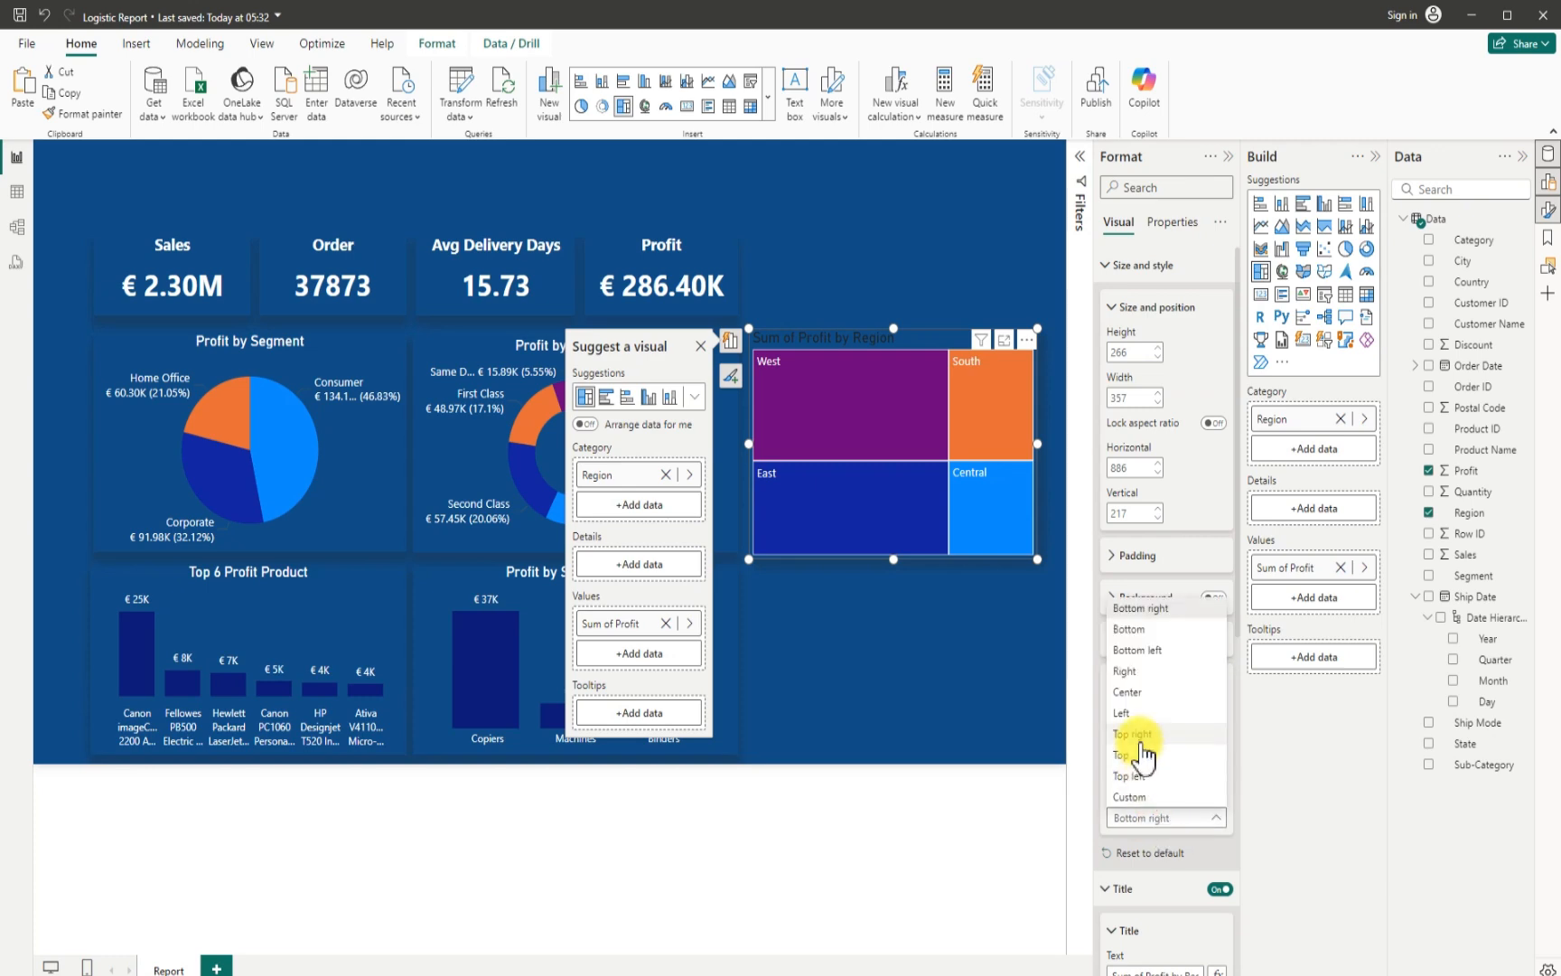
click(923, 647)
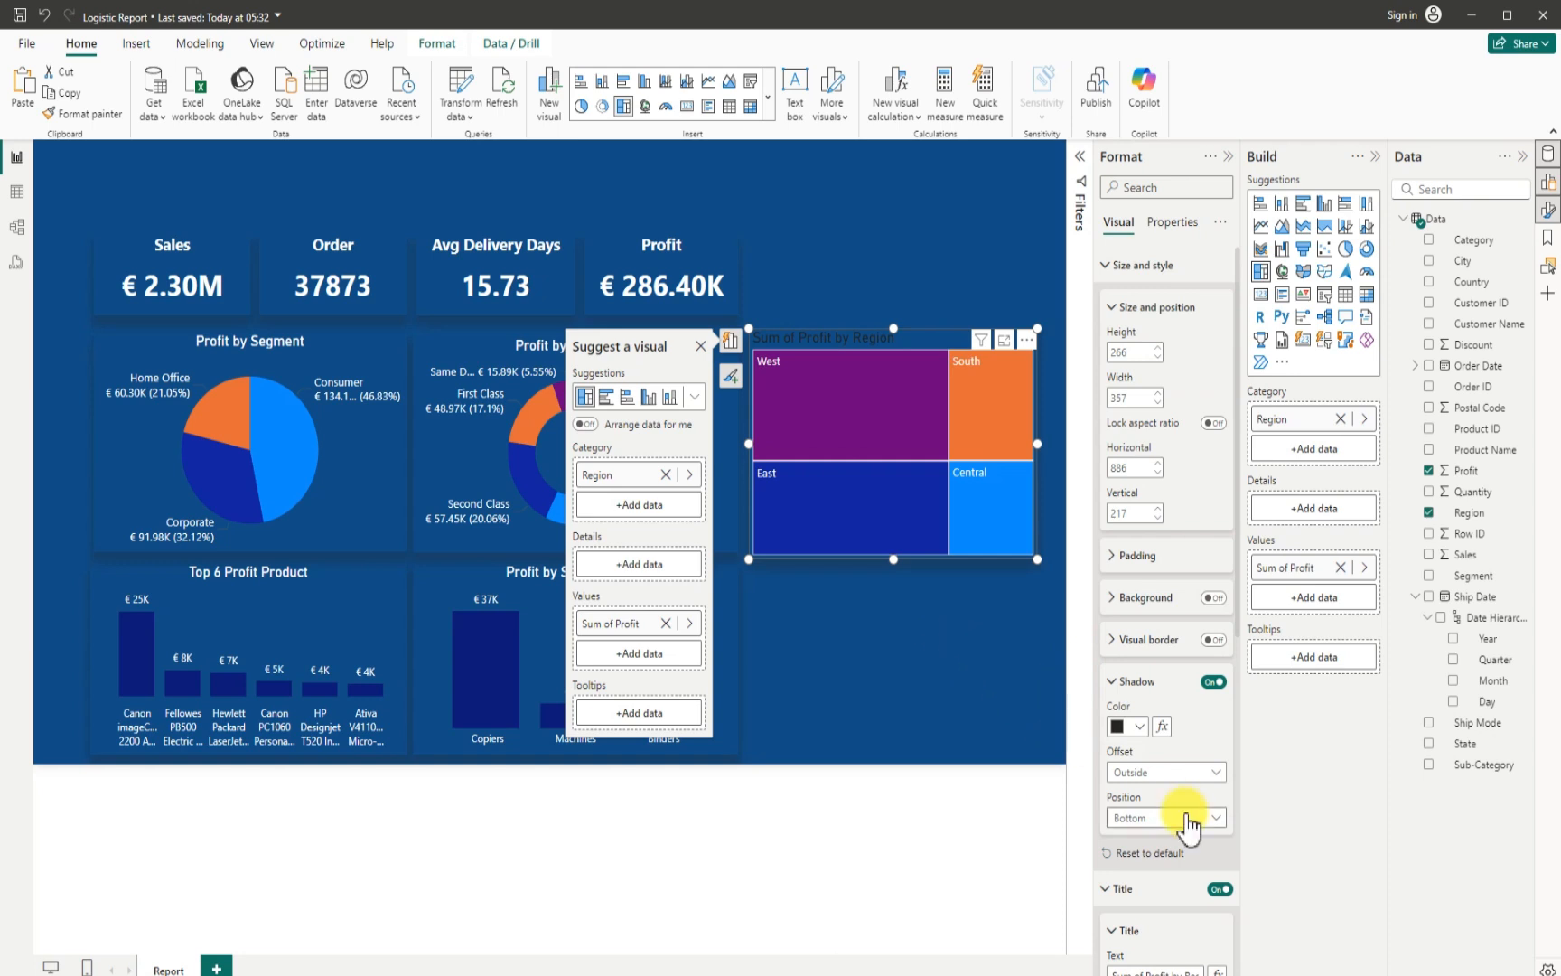
- Shorten the treemap's title text to "Profit by Region"
scroll(1164, 823, down, 5)
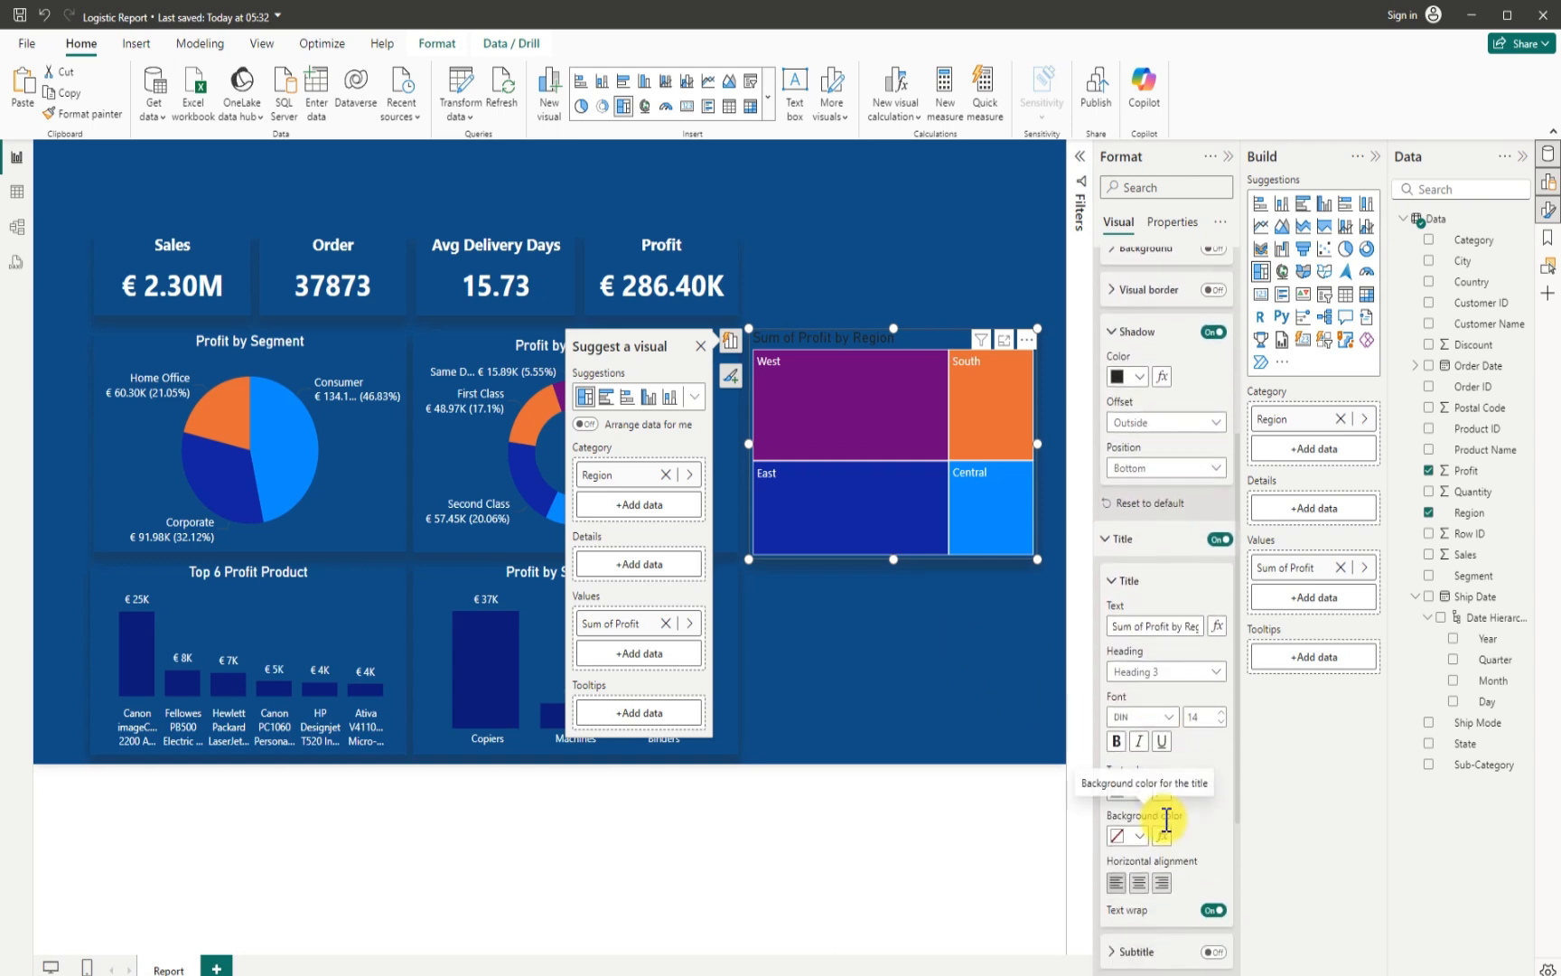
scroll(1166, 821, down, 1)
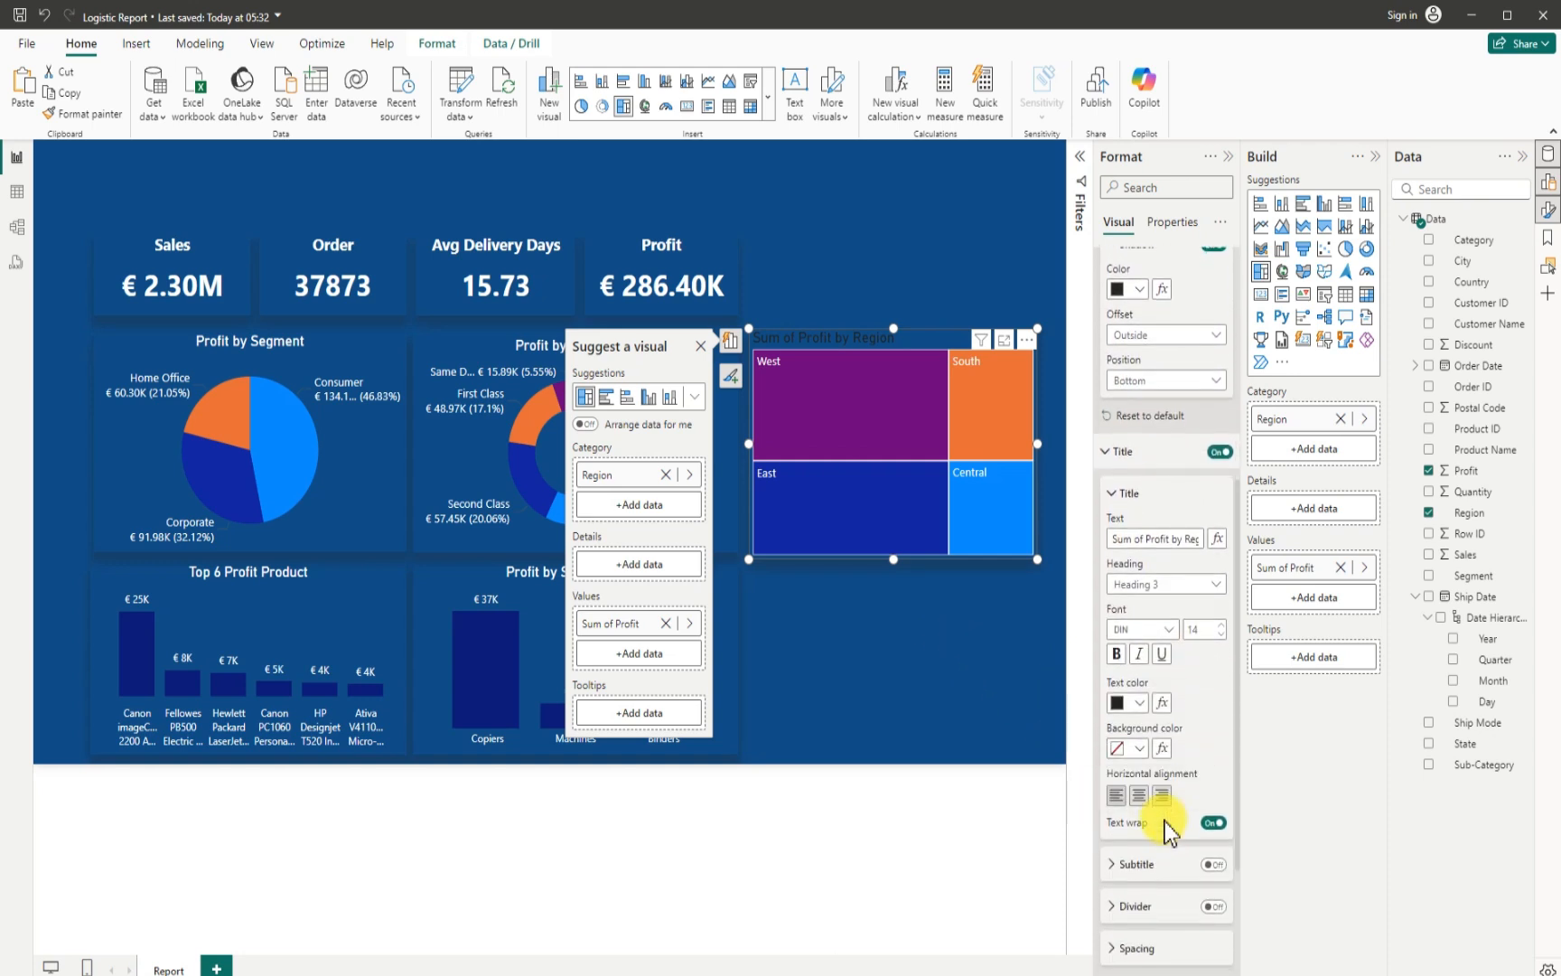
click(1110, 539)
mouse_move(1142, 540)
mouse_down()
mouse_move(1205, 539)
mouse_move(1130, 539)
mouse_move(1149, 541)
mouse_up()
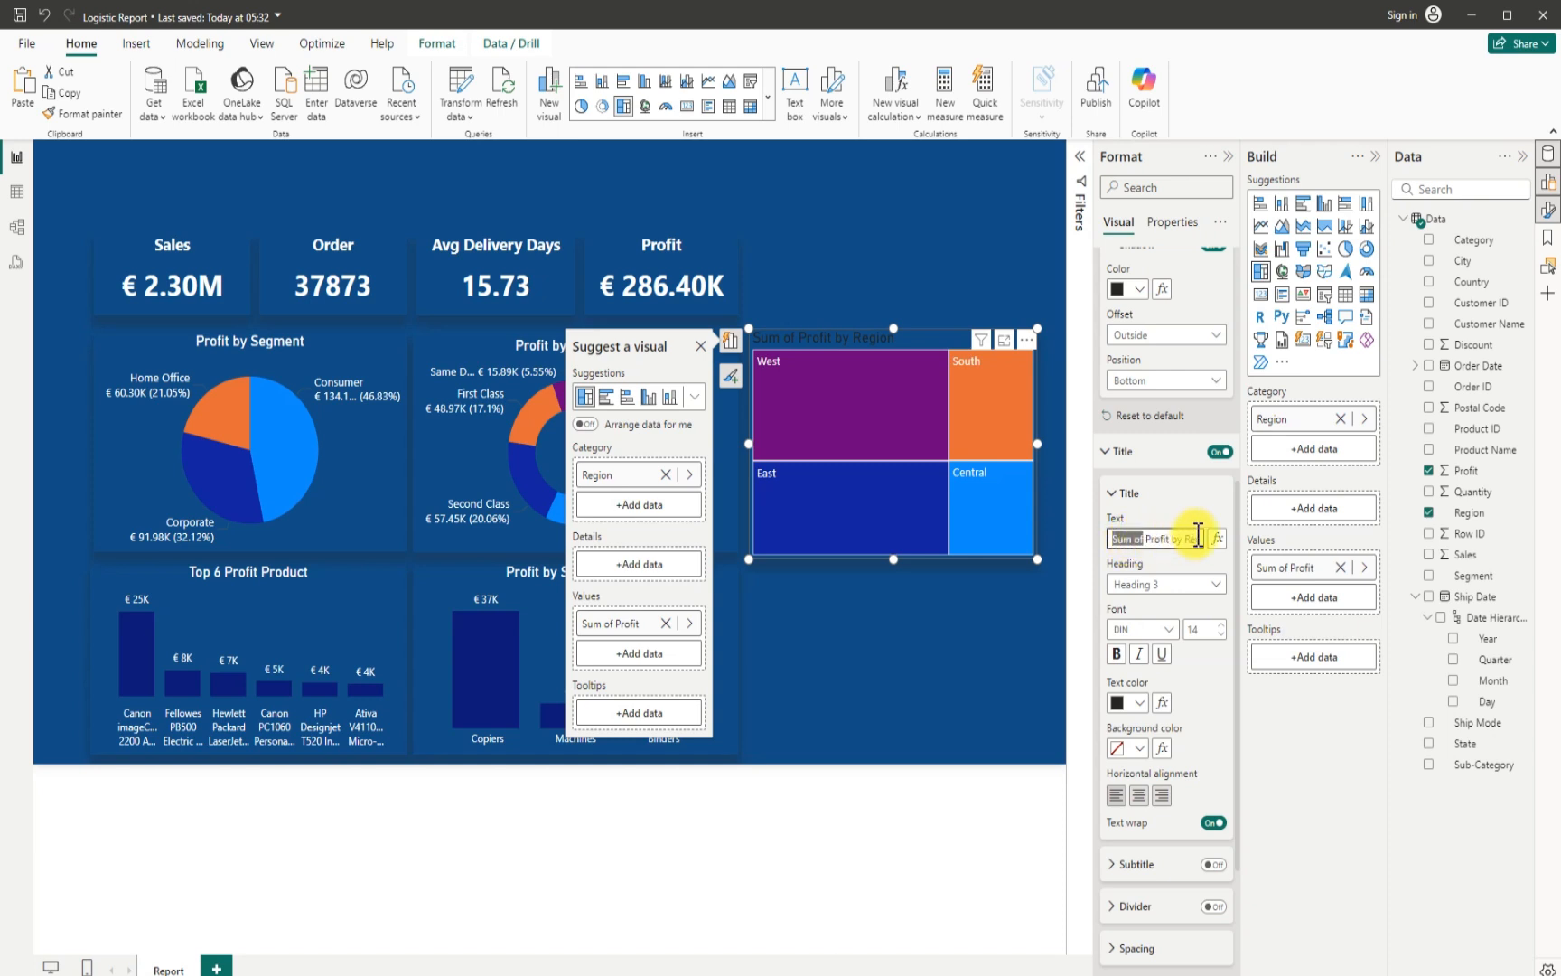
key(BackSpace)
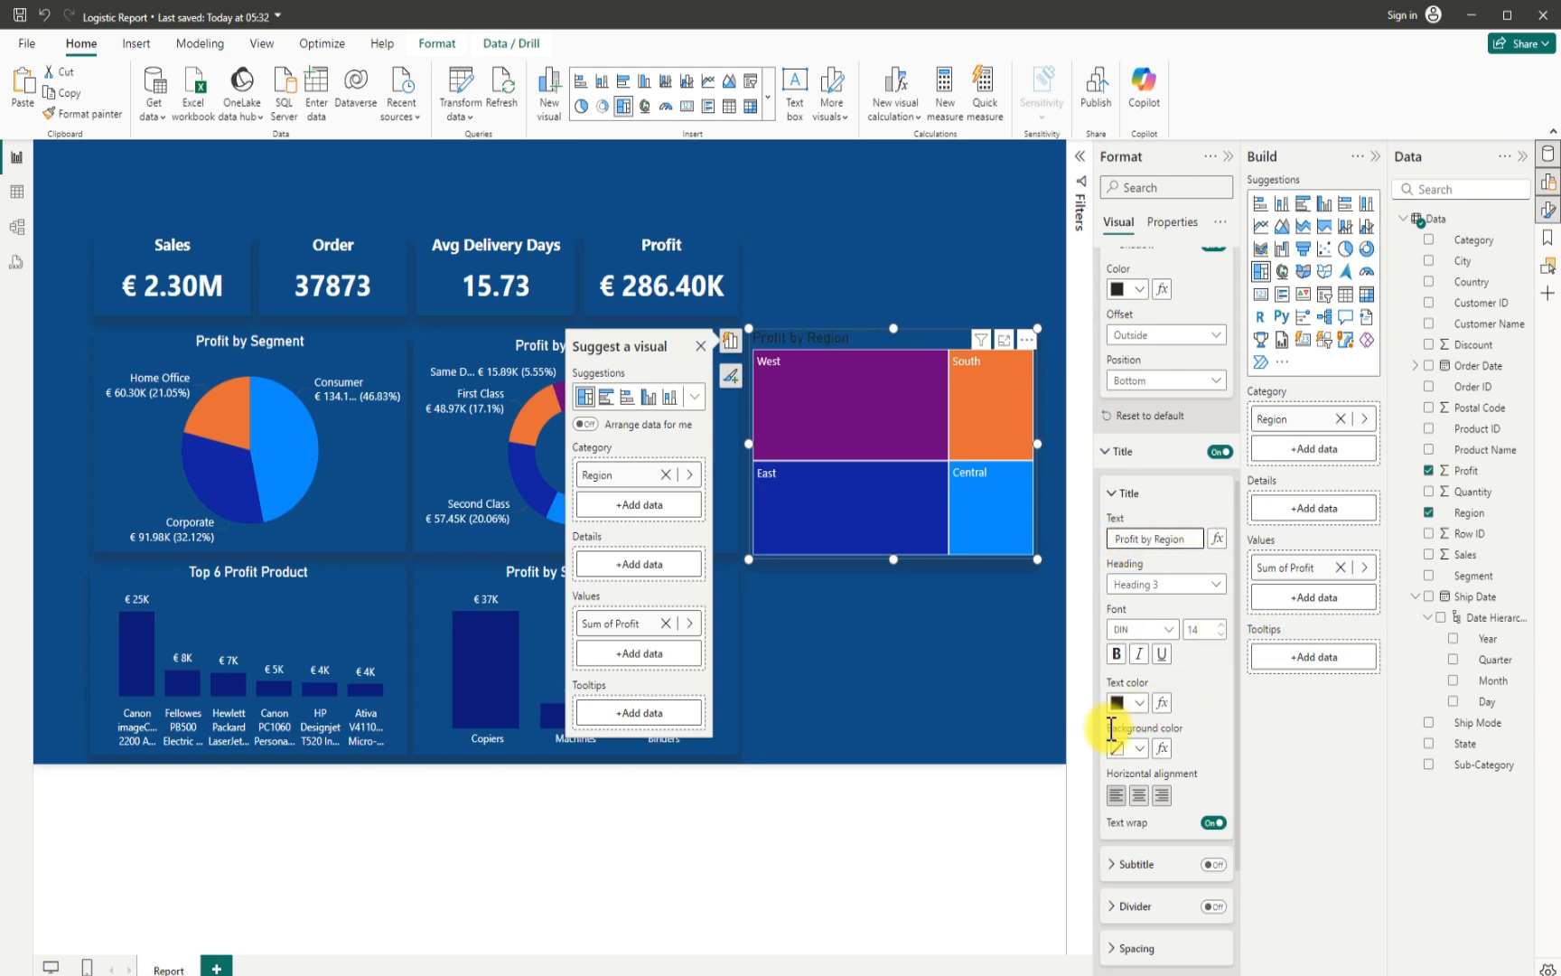
- Make the treemap's title white and center it horizontally
click(1140, 702)
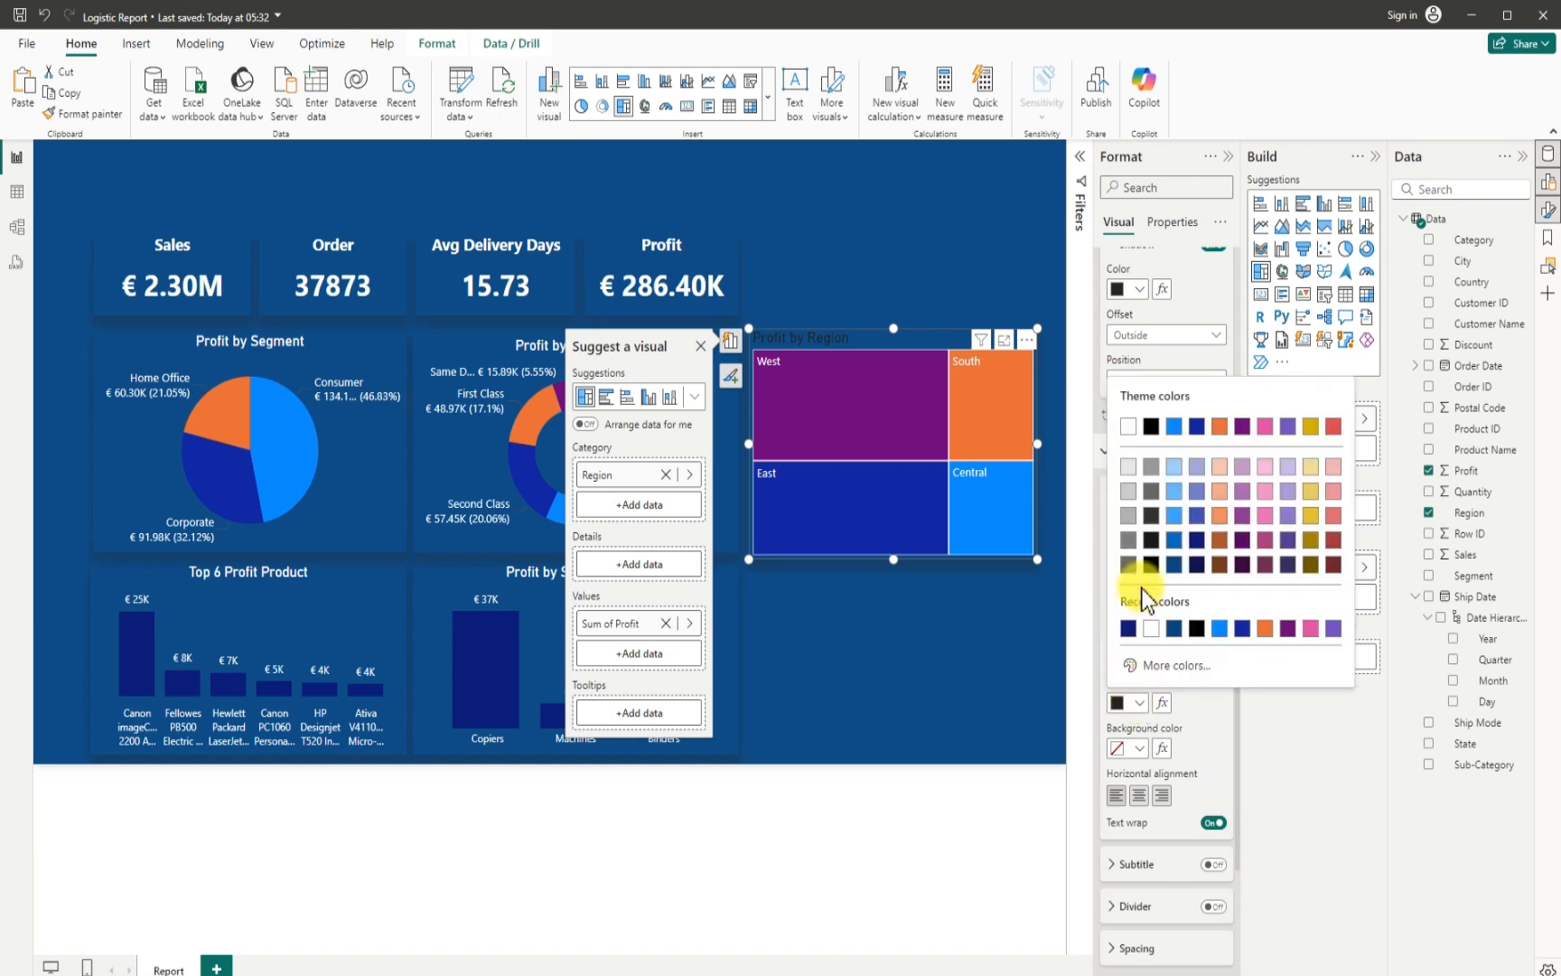
click(1128, 425)
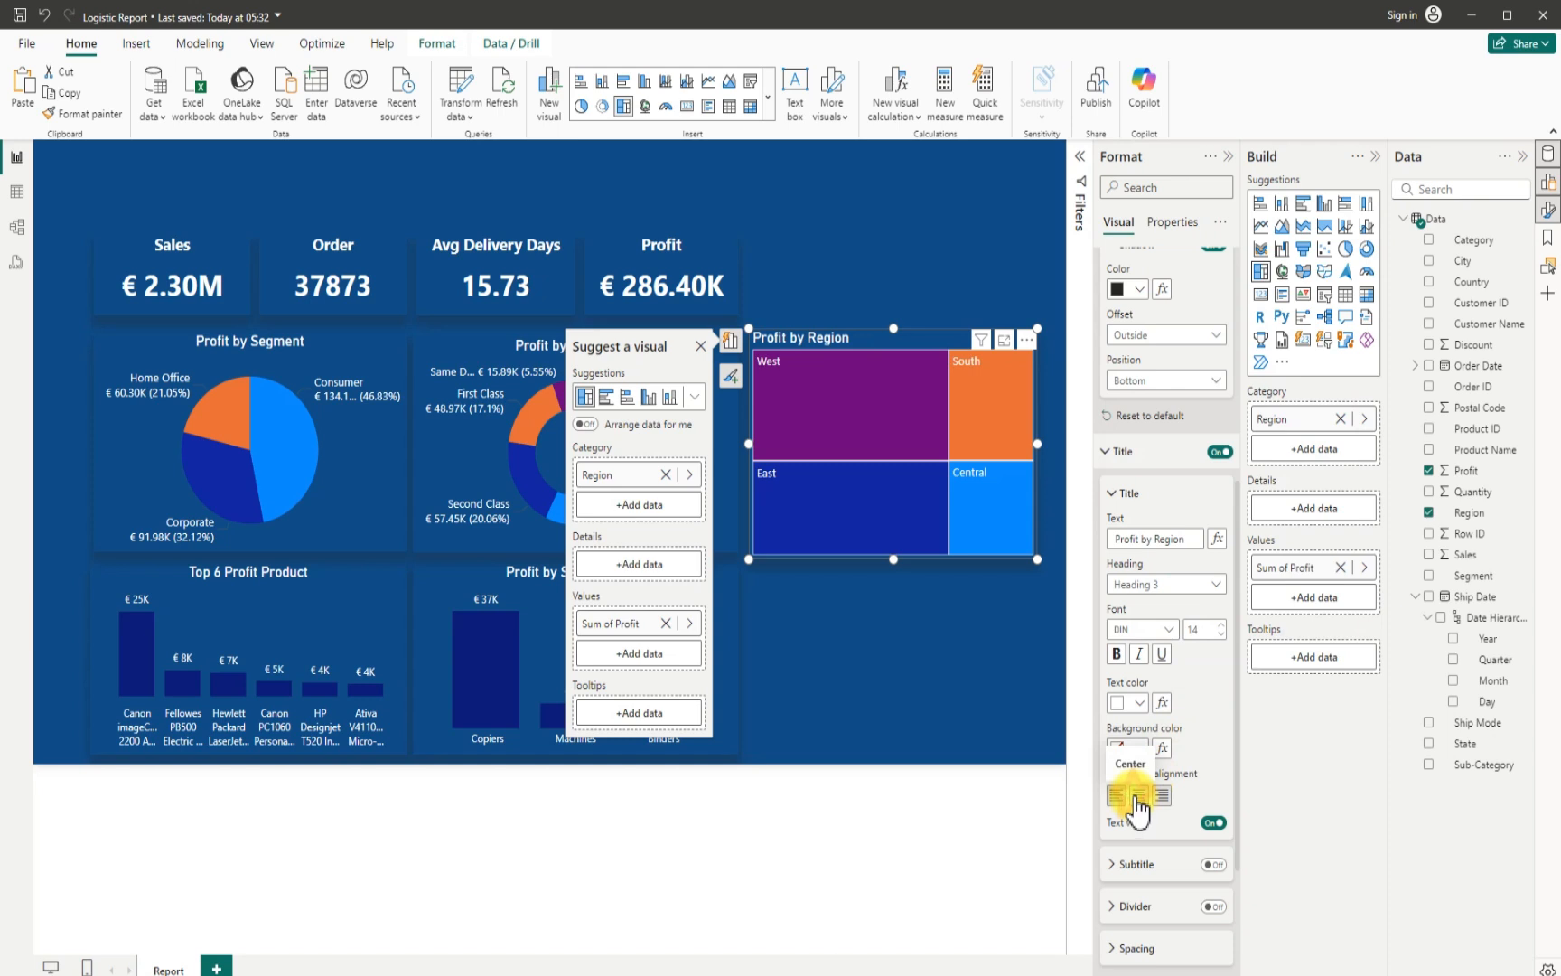
click(1137, 797)
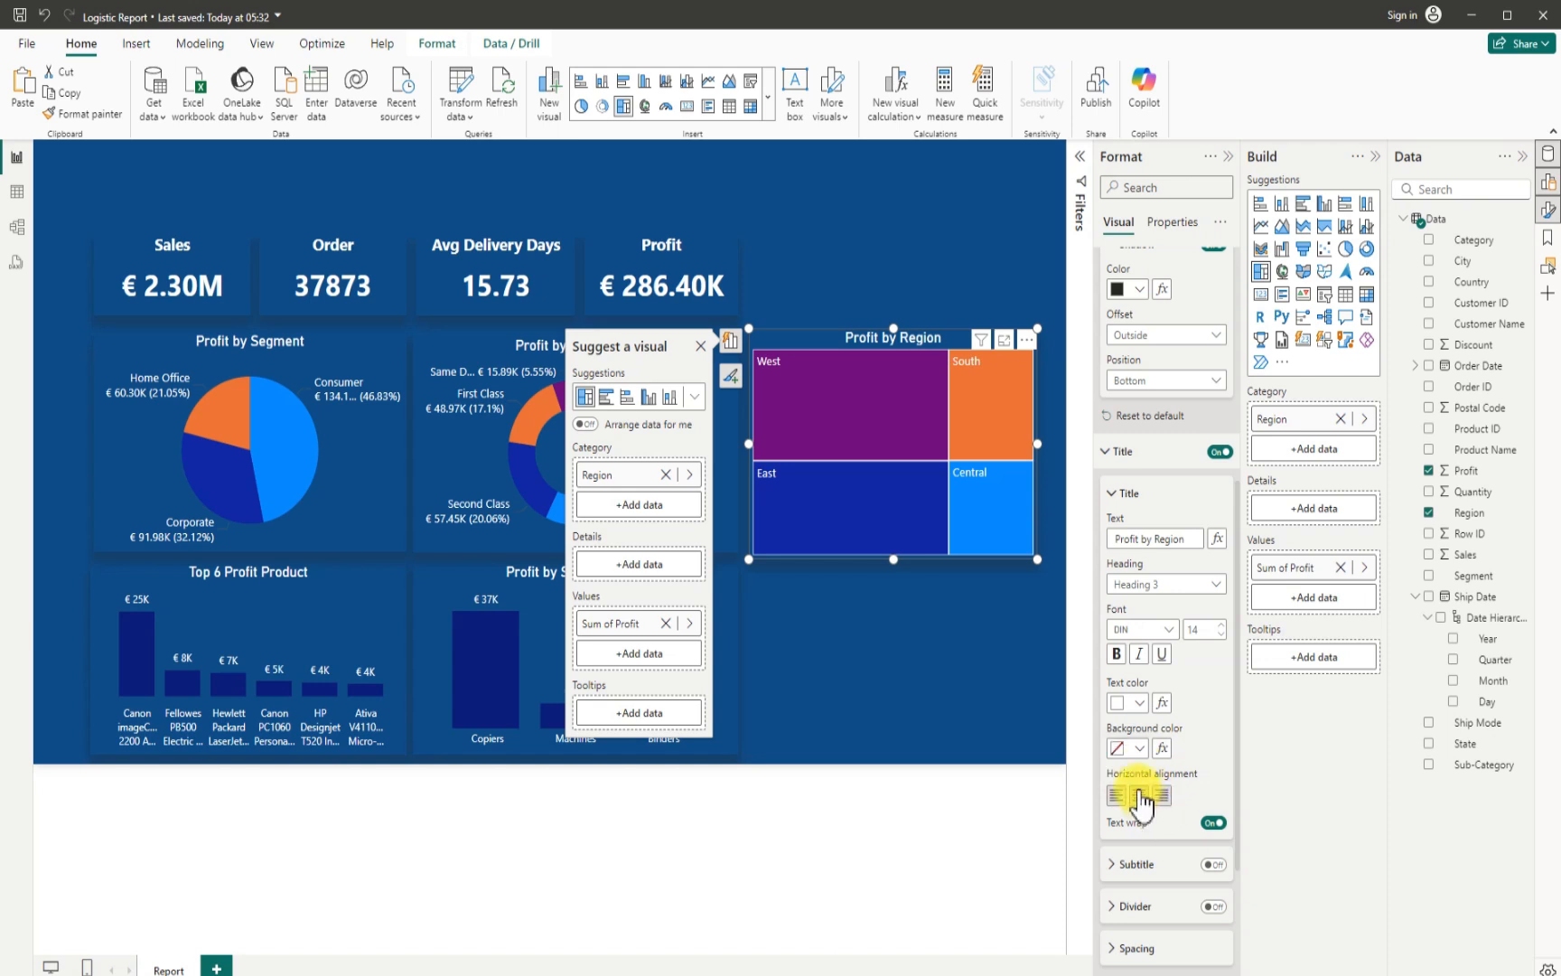
- Turn on data labels for the Profit by Region treemap and deselect it
scroll(1146, 818, down, 2)
scroll(1143, 827, down, 1)
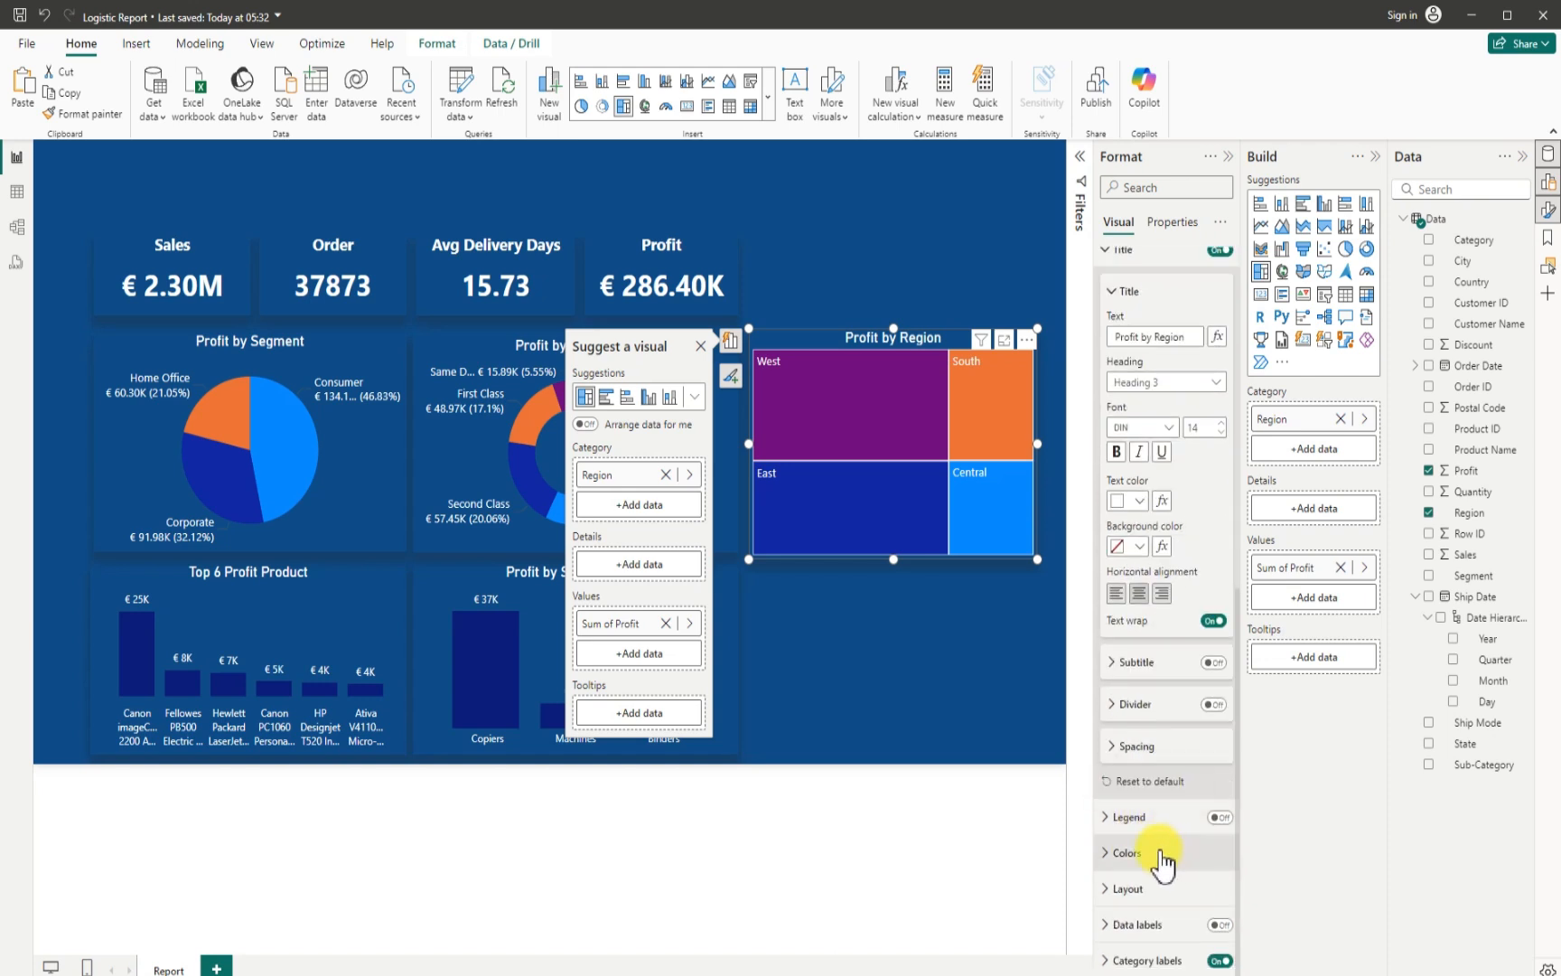
click(1220, 924)
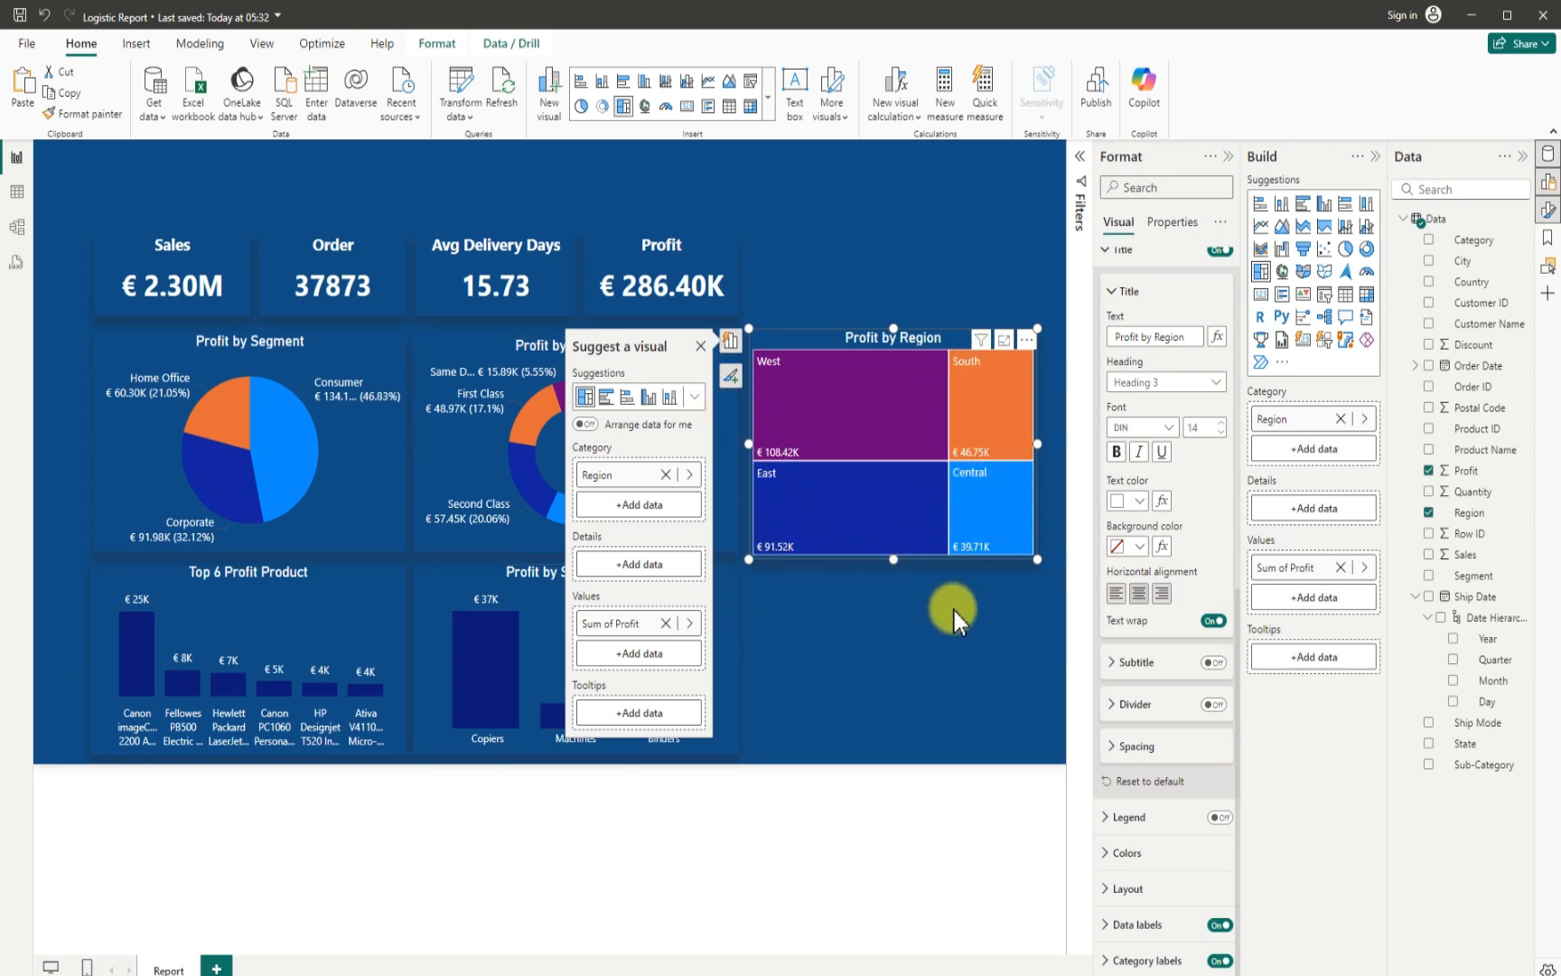
click(872, 642)
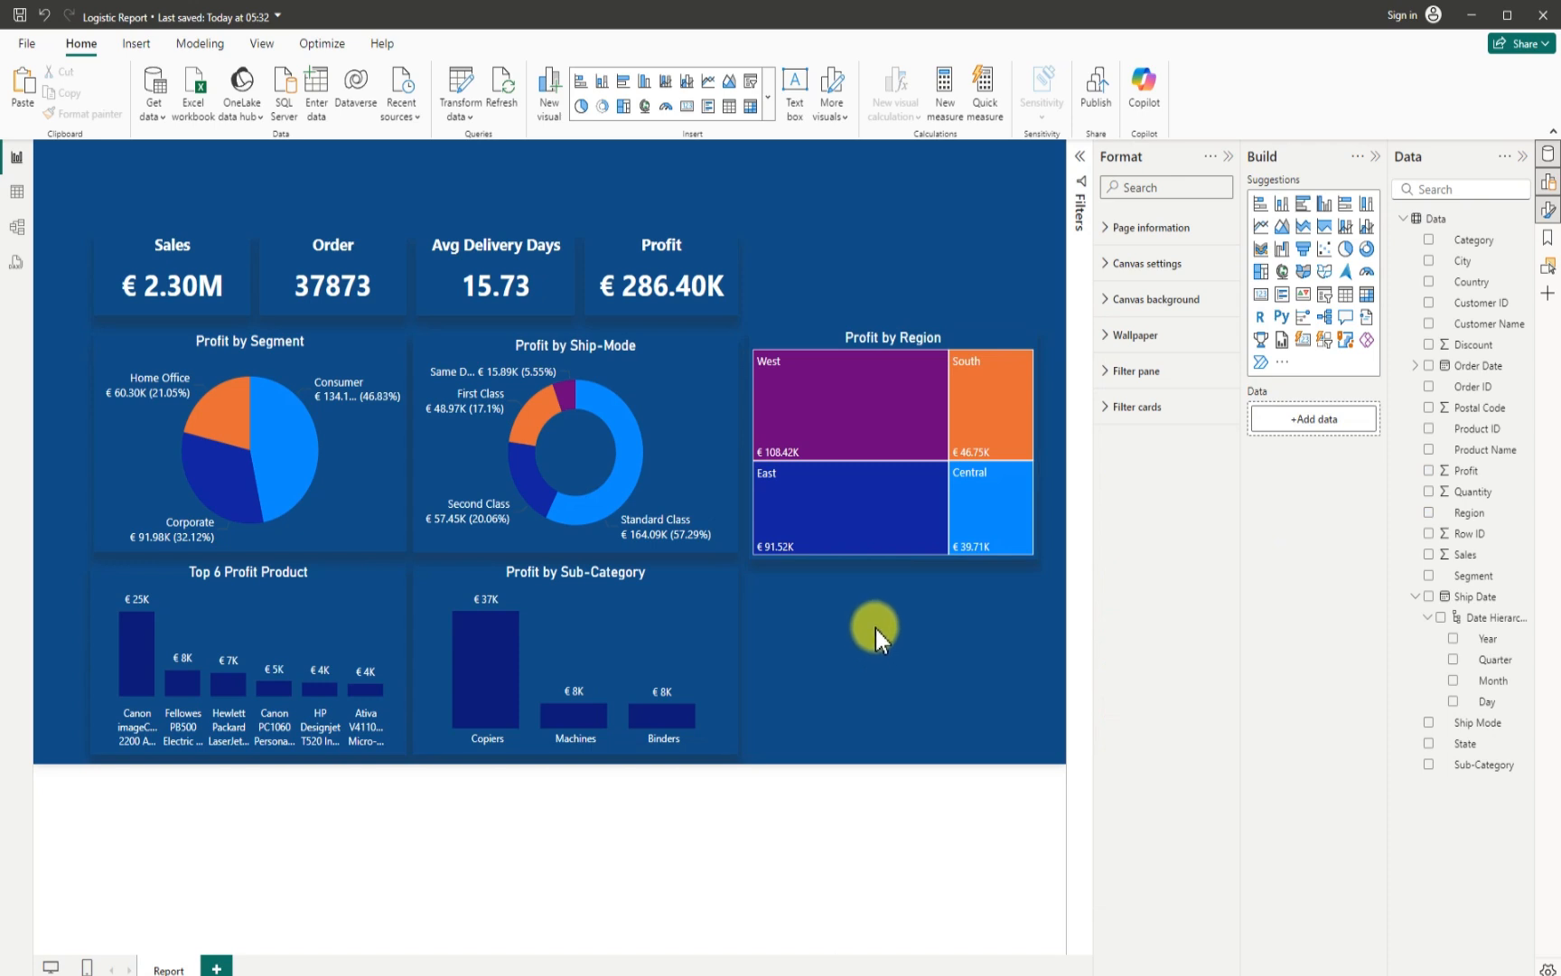
- Move the treemap slightly up and away from the Ship-Mode chart, and increase its height to about 272
click(789, 328)
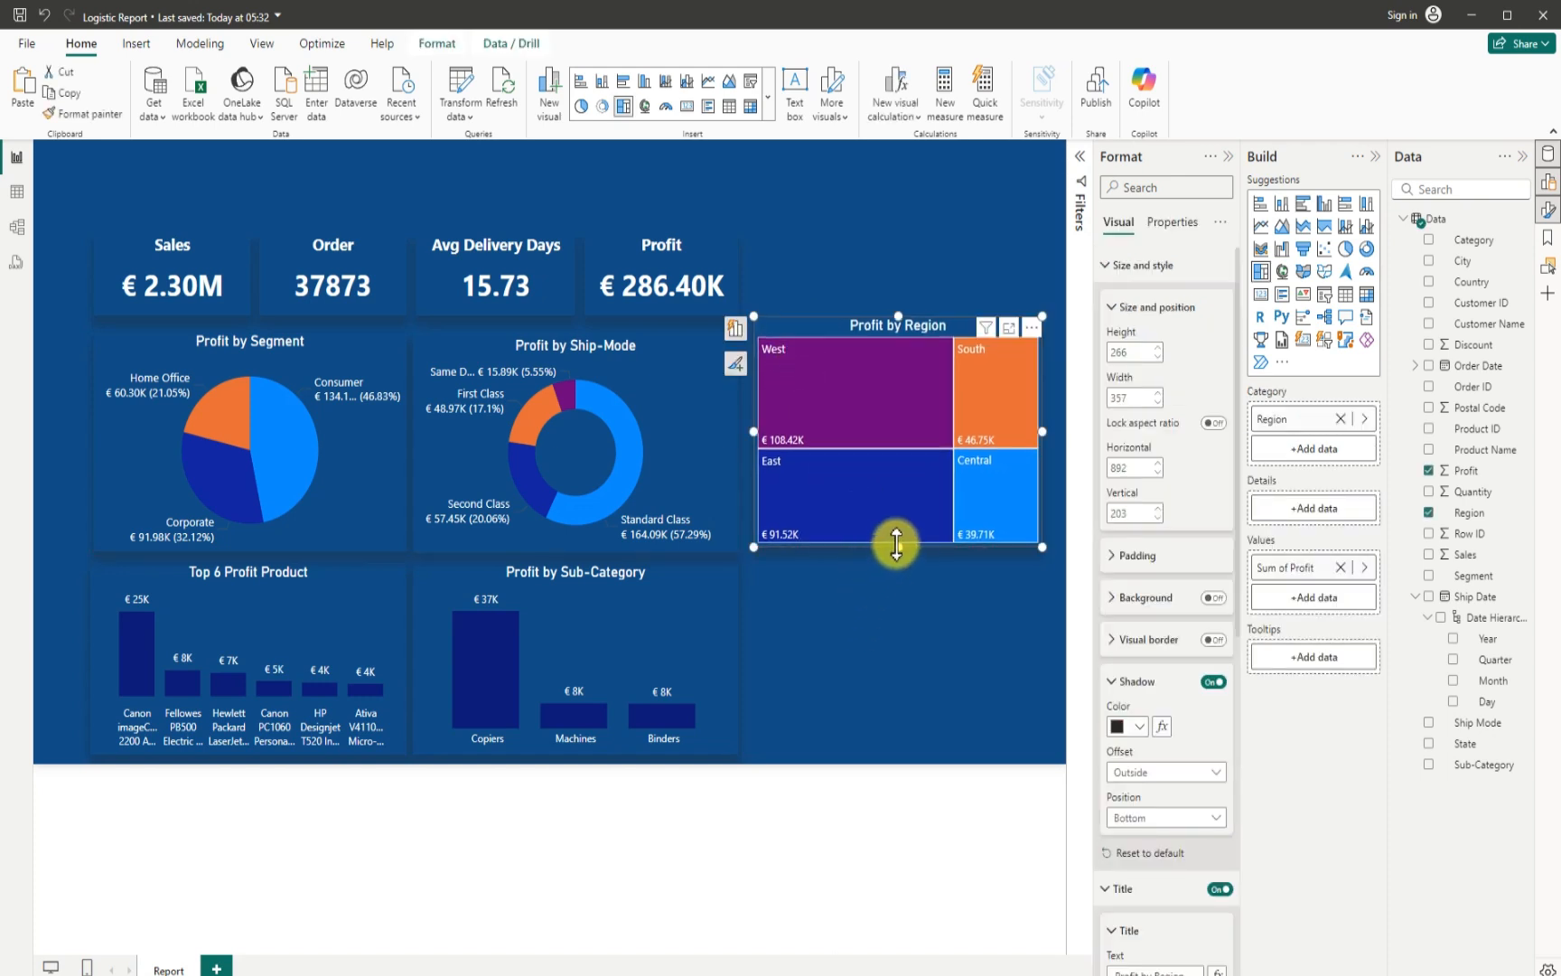
drag(896, 544, 895, 552)
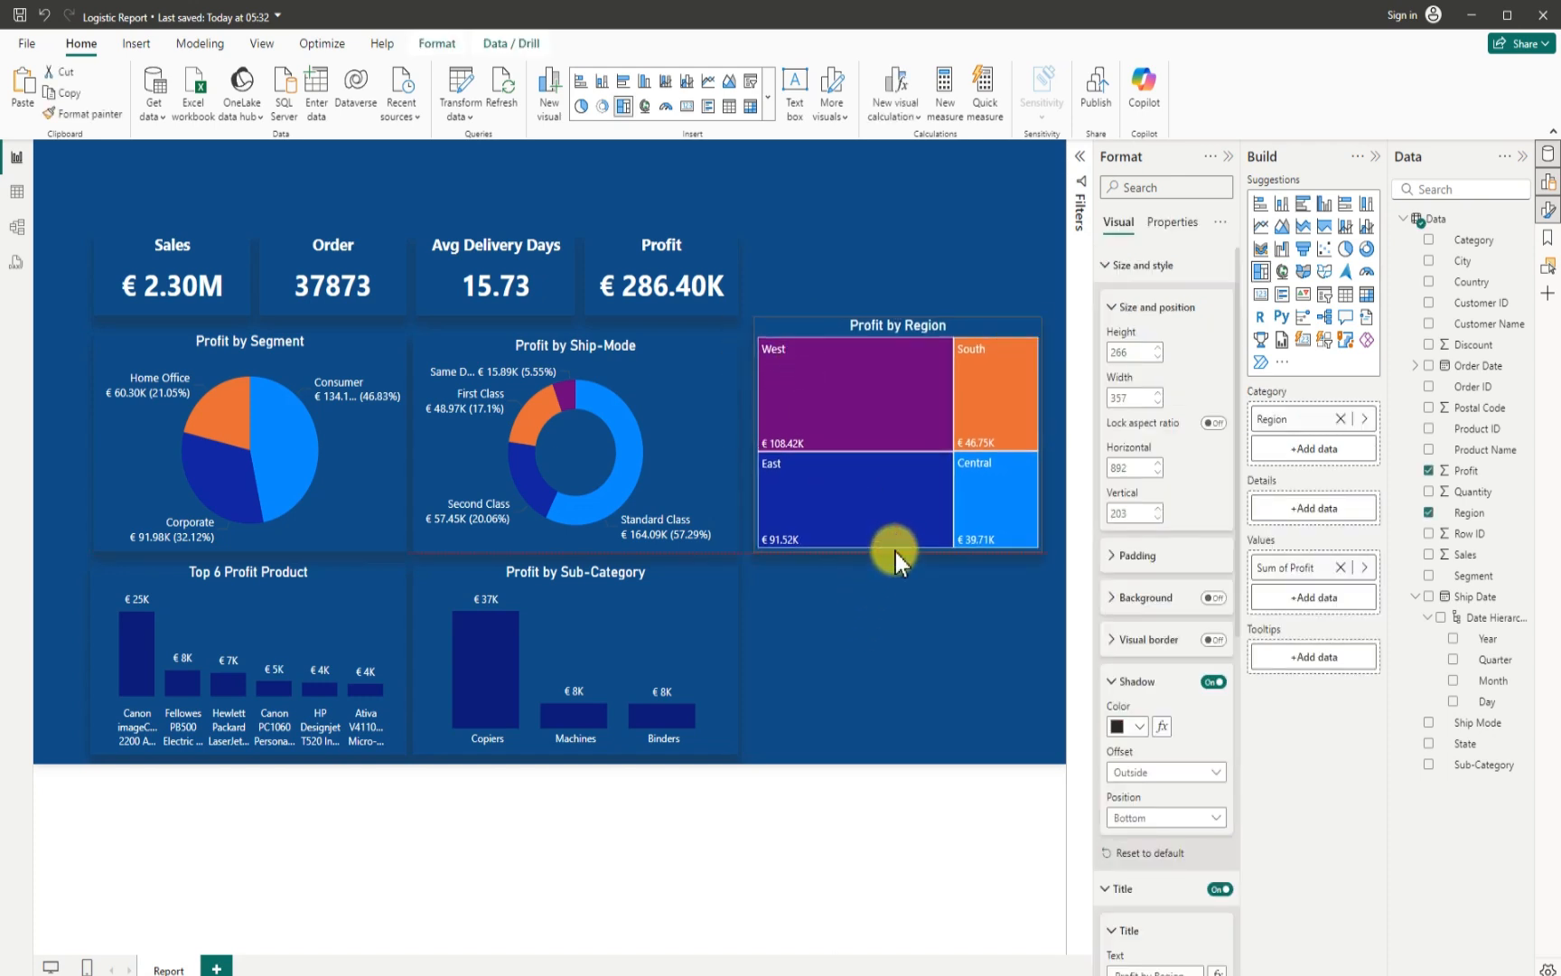
click(871, 647)
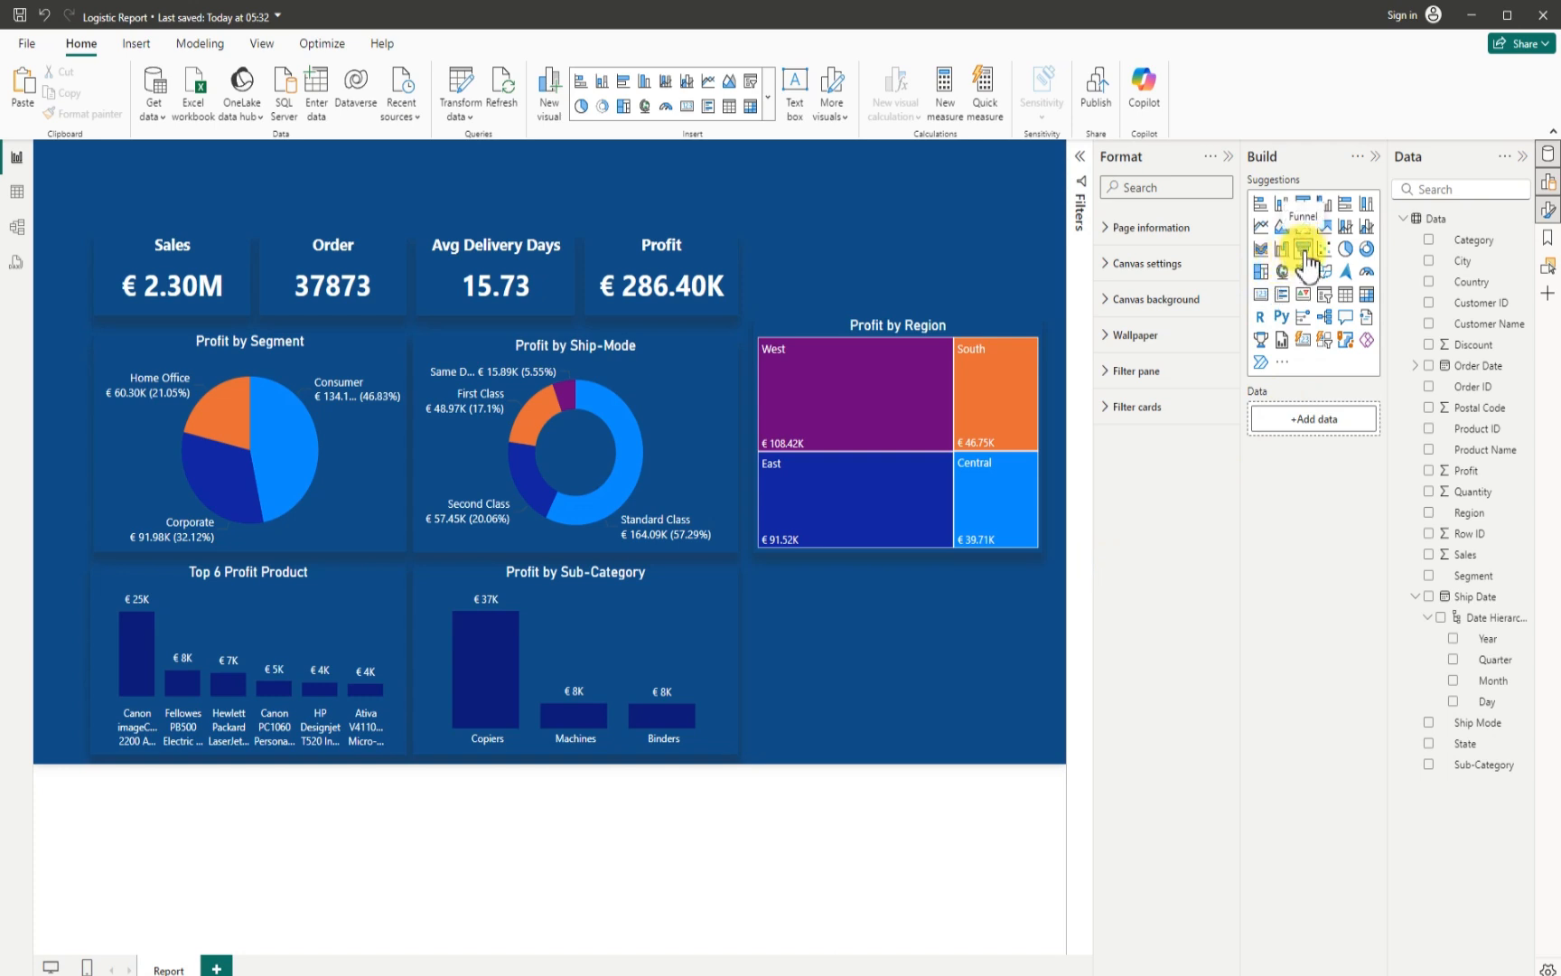
- Add an empty funnel chart directly below the Profit by Region treemap, beside the Profit by Sub-Category chart
drag(1306, 260, 911, 636)
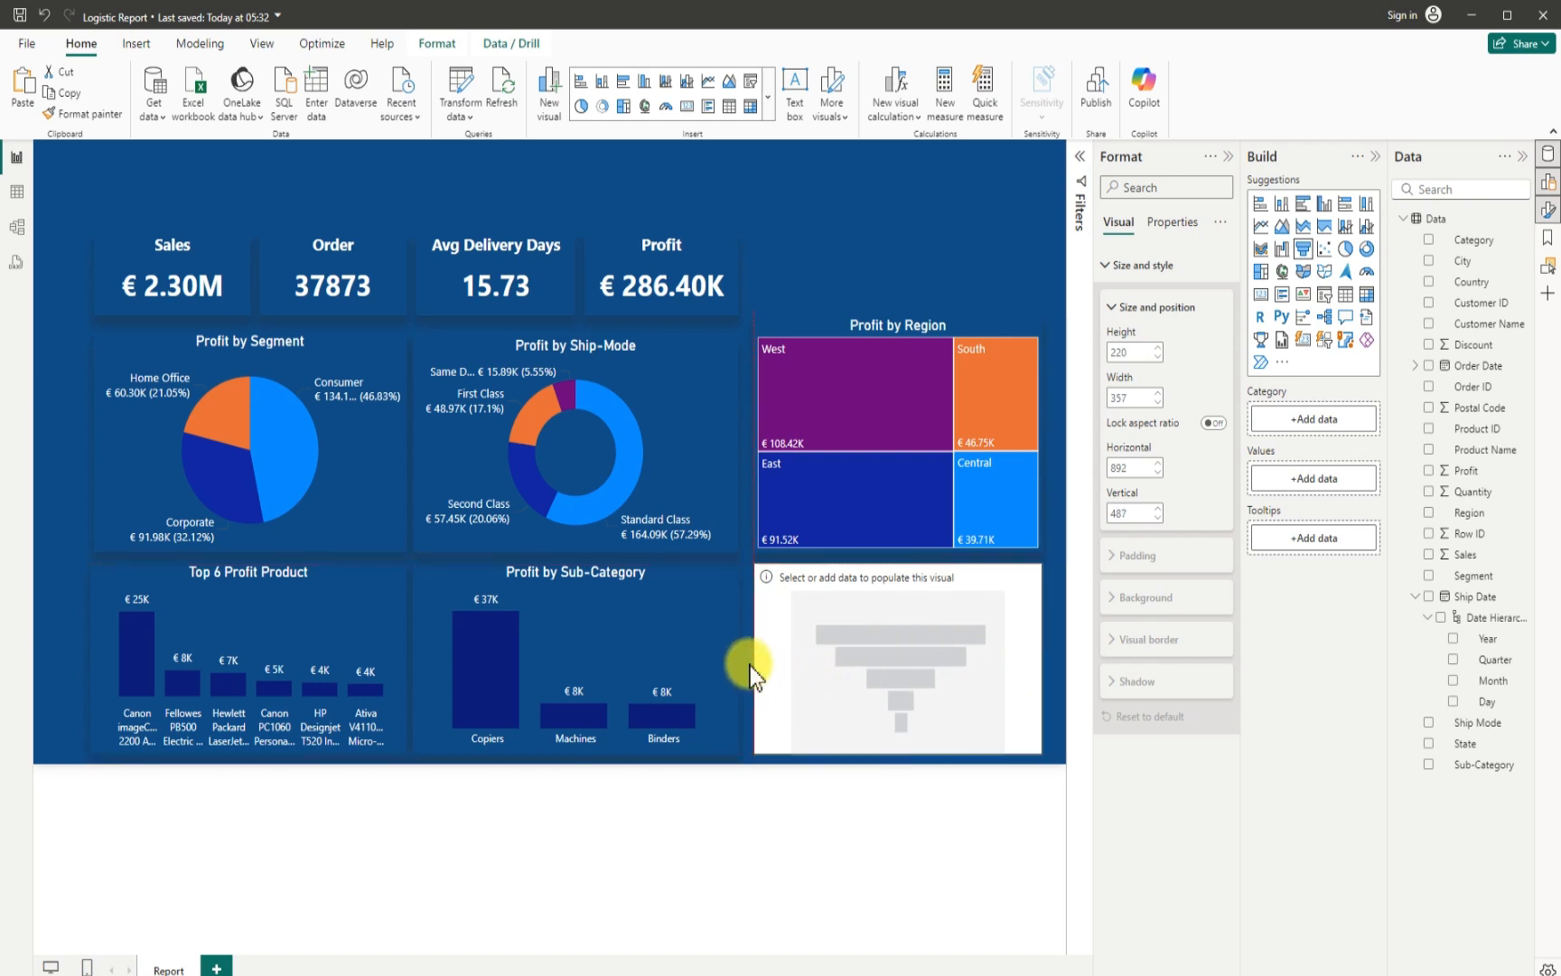
click(750, 666)
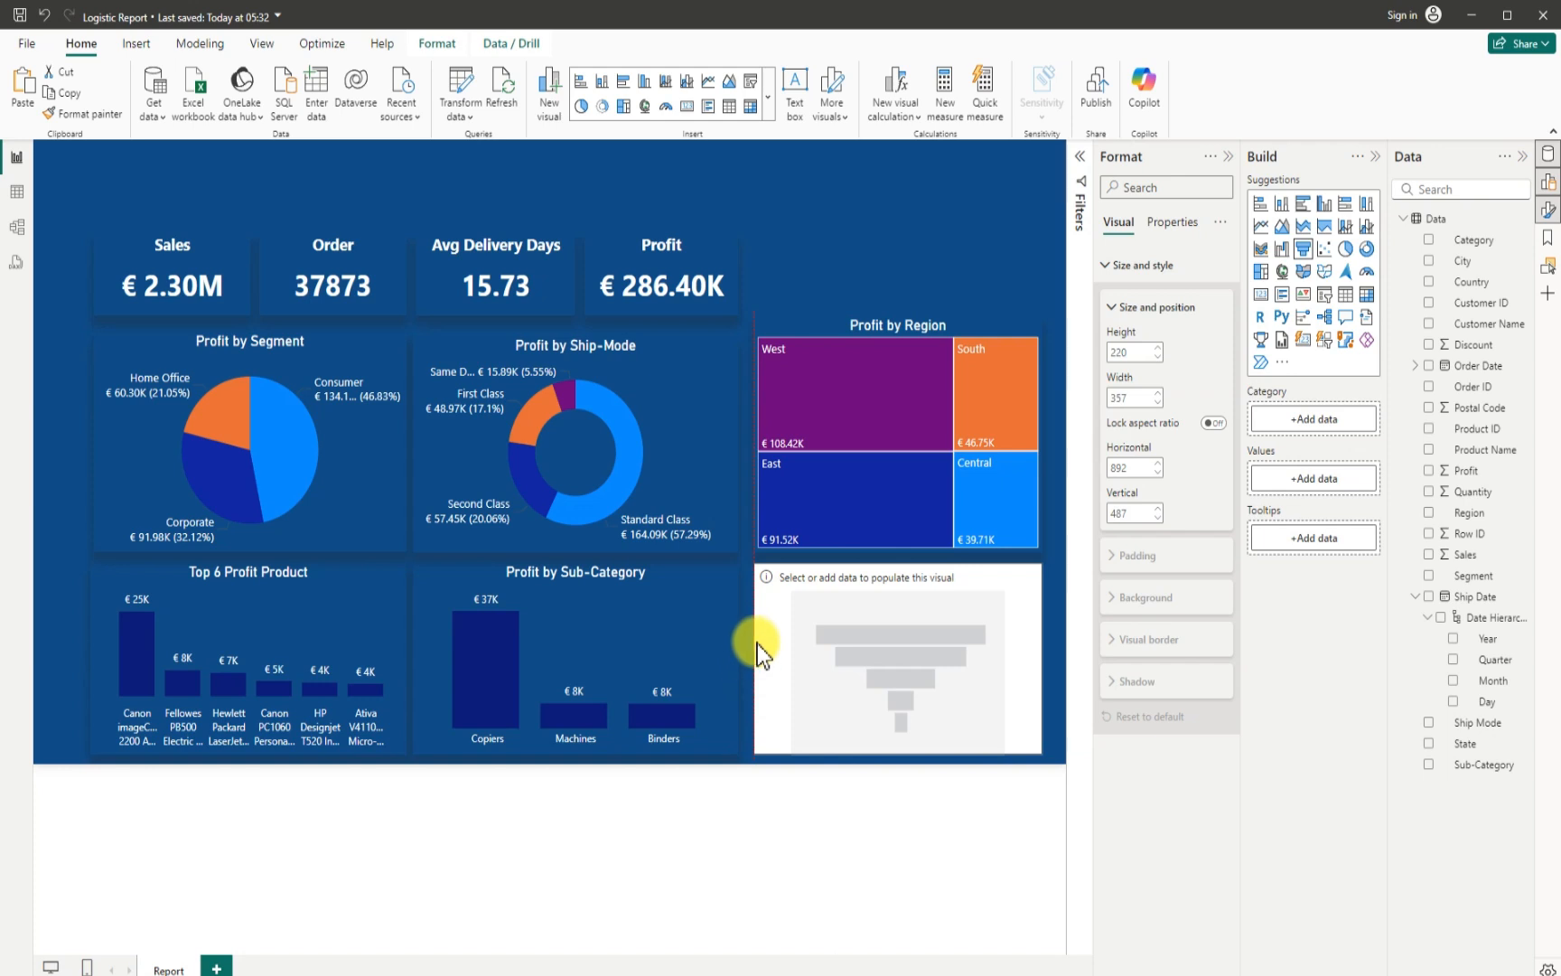
- Resize the Profit by Region treemap to about 366 wide and 253 high, lowering its upper edge toward the neighbouring charts' level
click(757, 416)
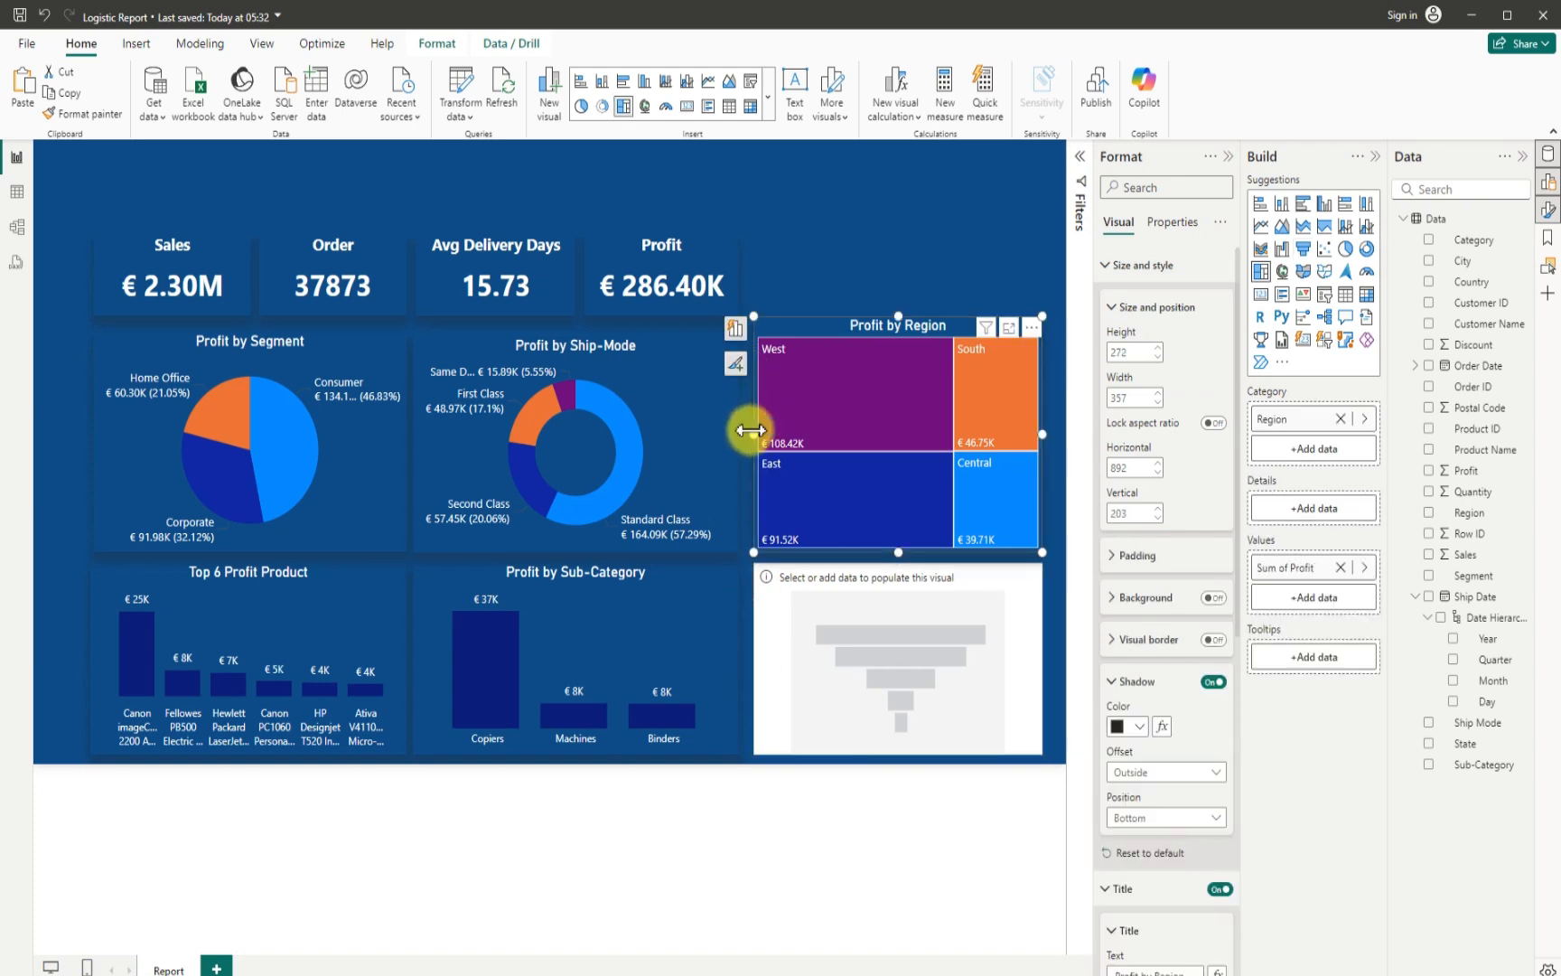
drag(750, 434, 745, 436)
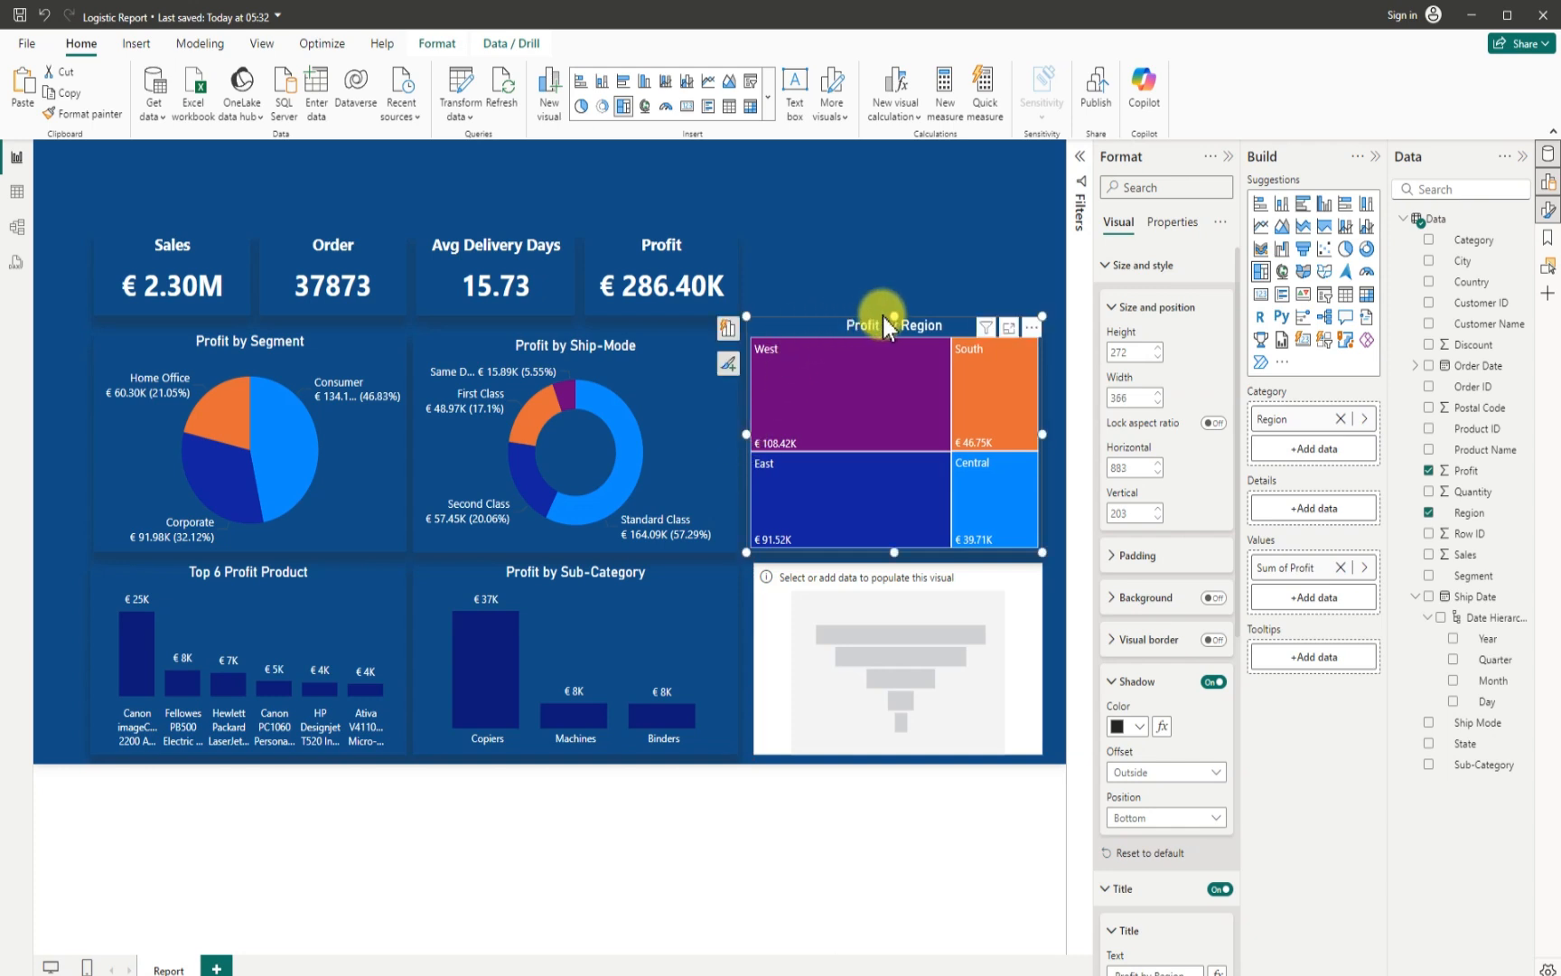
drag(882, 316, 890, 327)
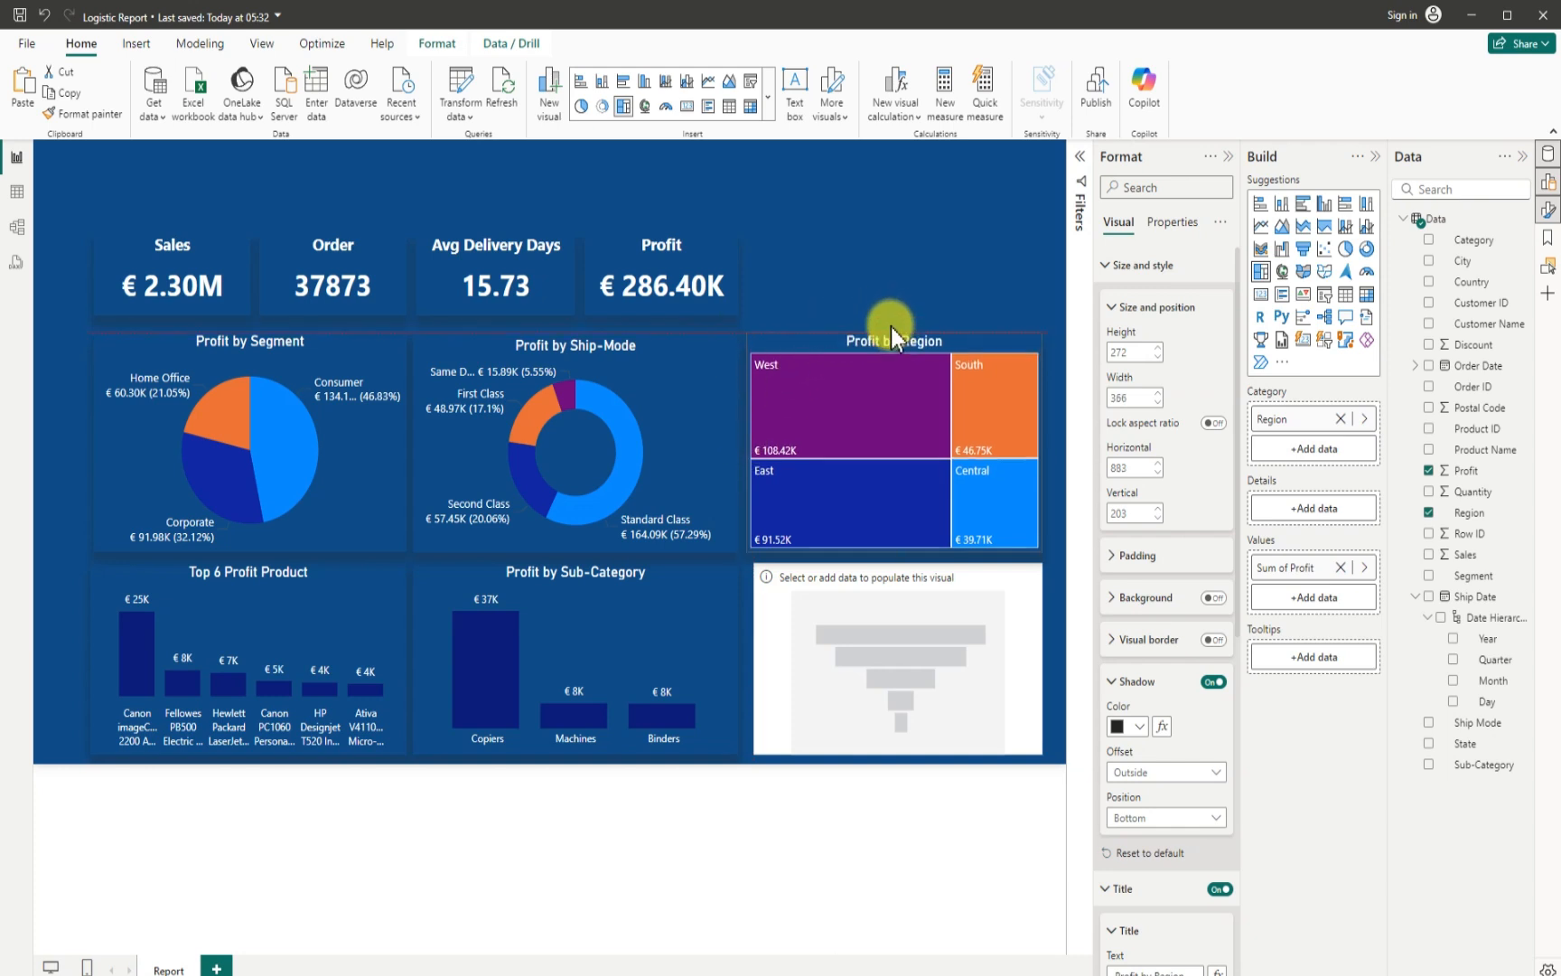
- Widen the funnel chart to about 366 to match the treemap, and fill it with Profit as values and Category as category
click(757, 659)
drag(750, 660, 744, 660)
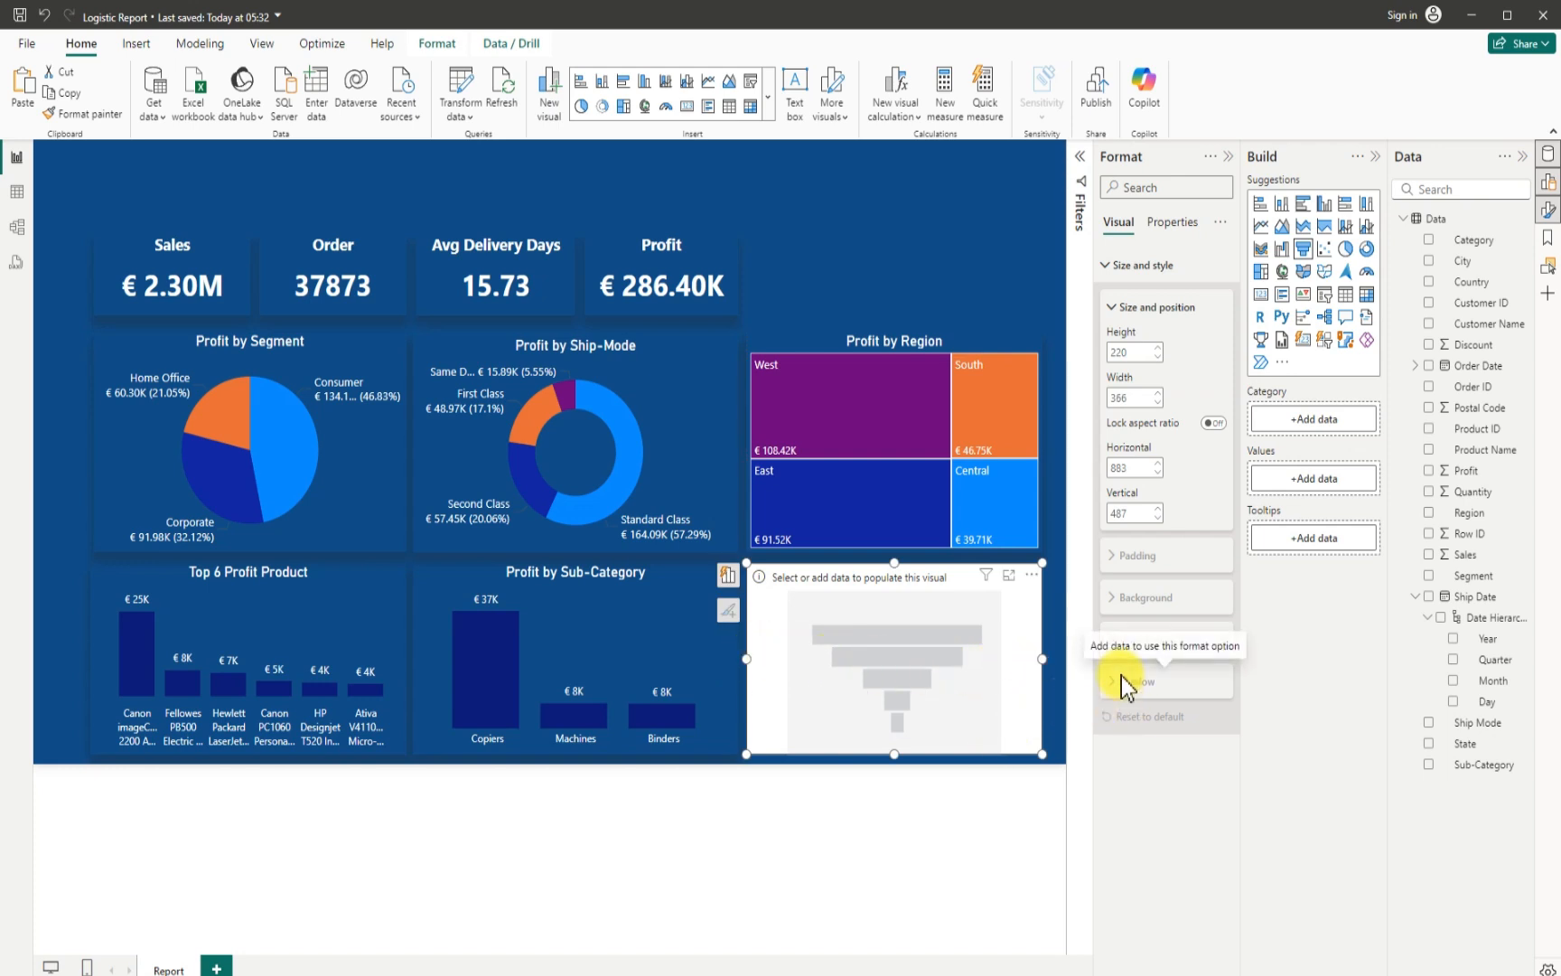
click(1435, 477)
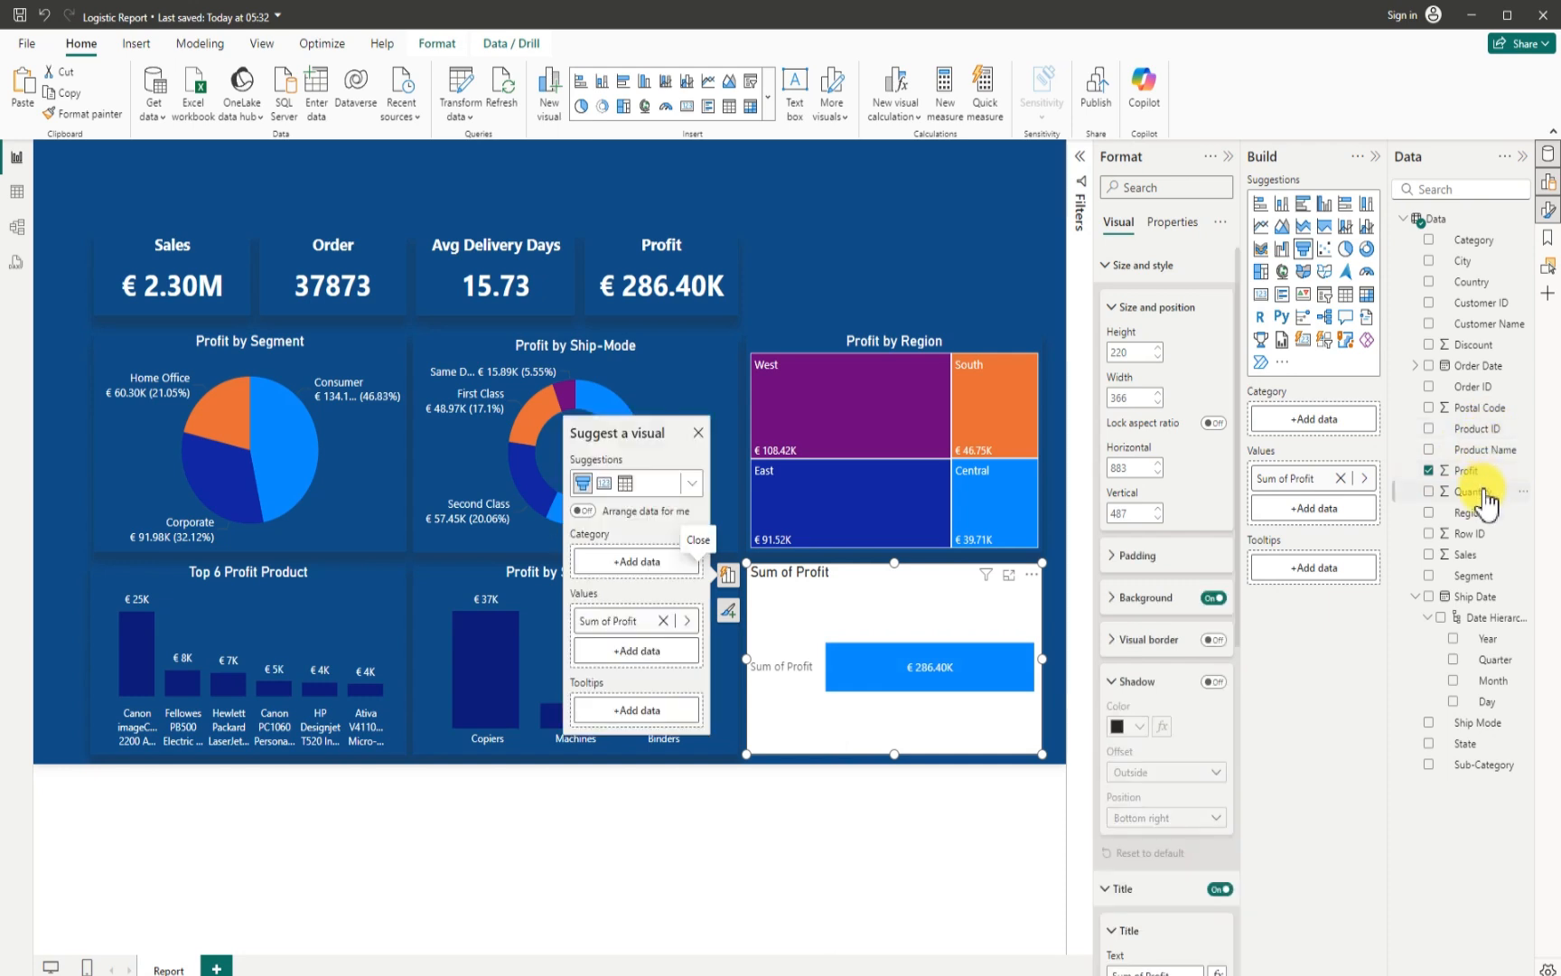
click(1429, 240)
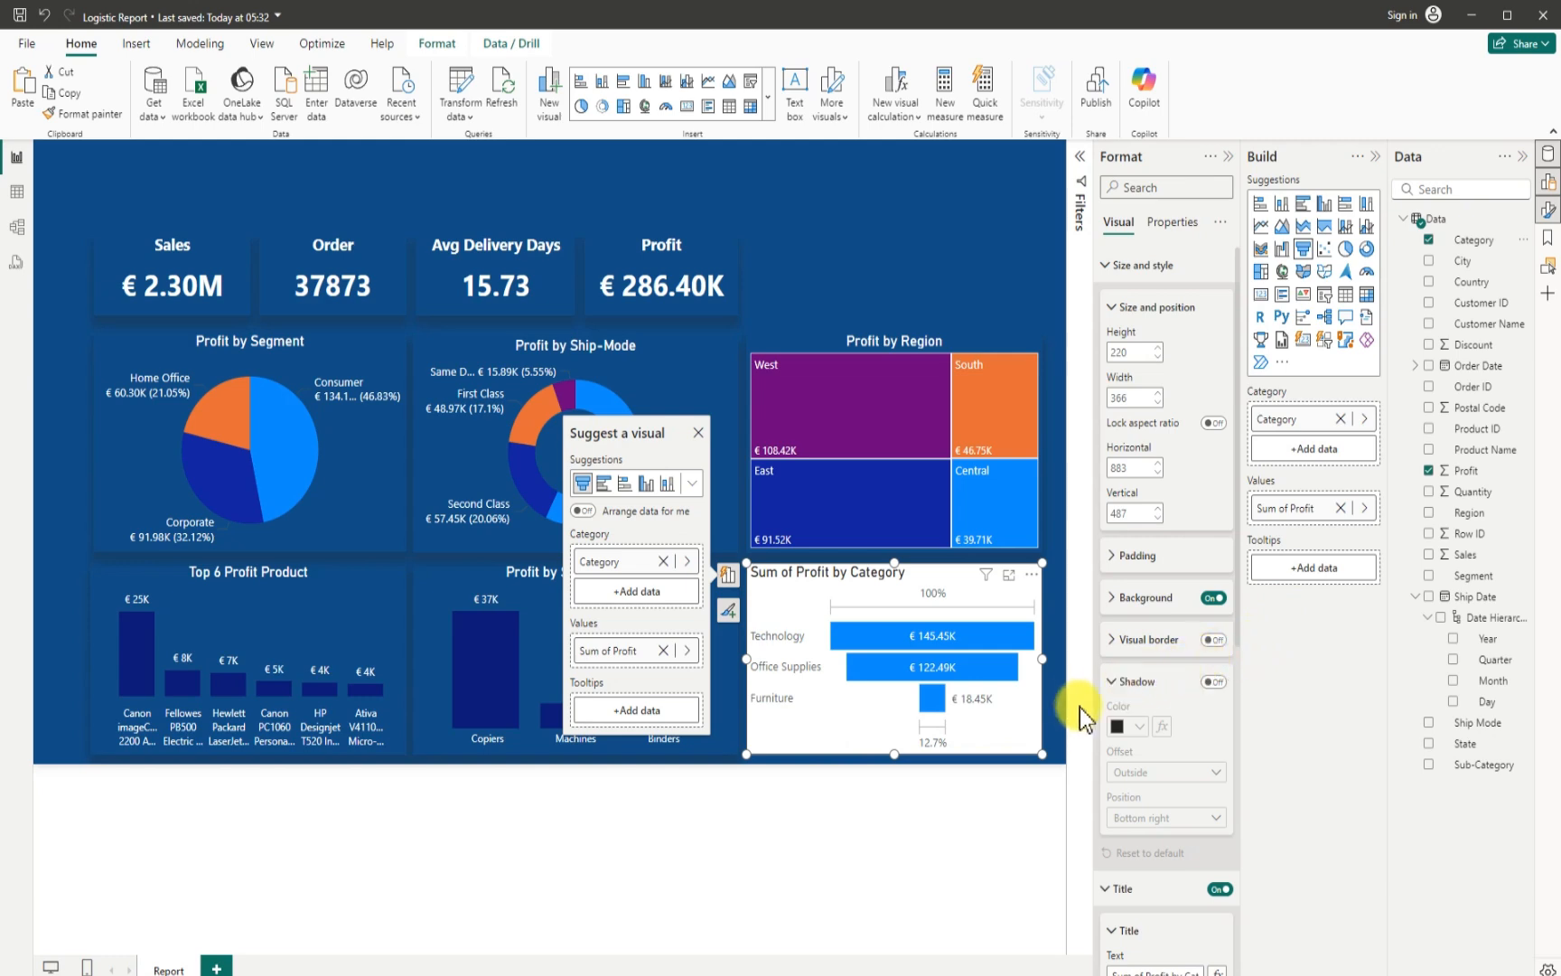
- Turn off the funnel chart's background and give it a shadow positioned at Bottom
click(1213, 597)
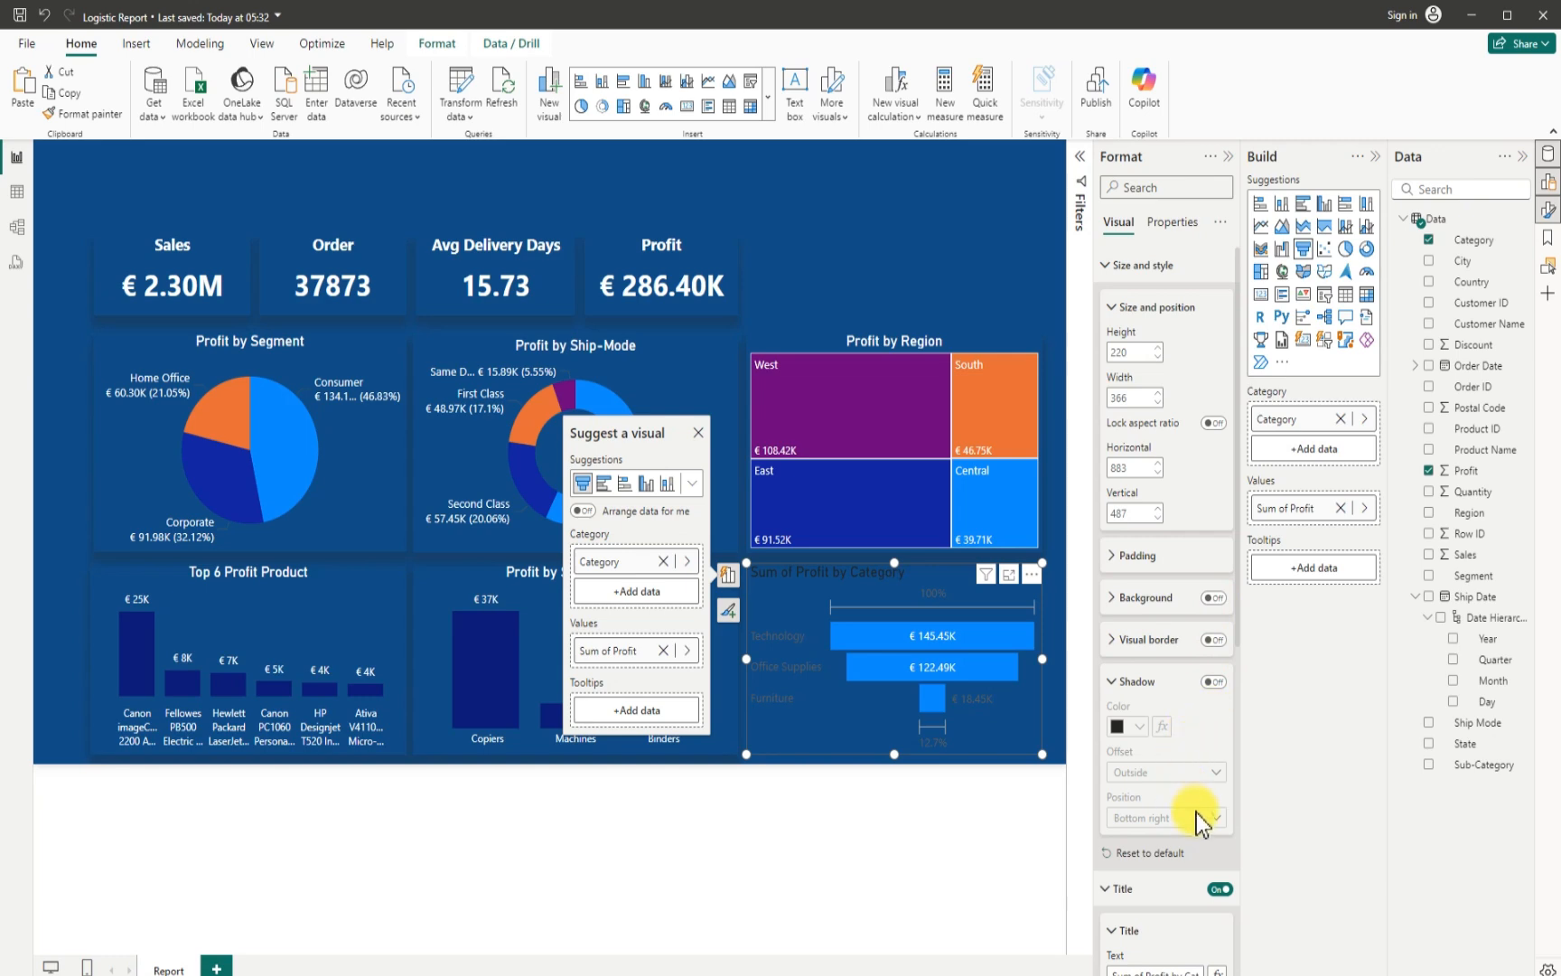
click(1215, 683)
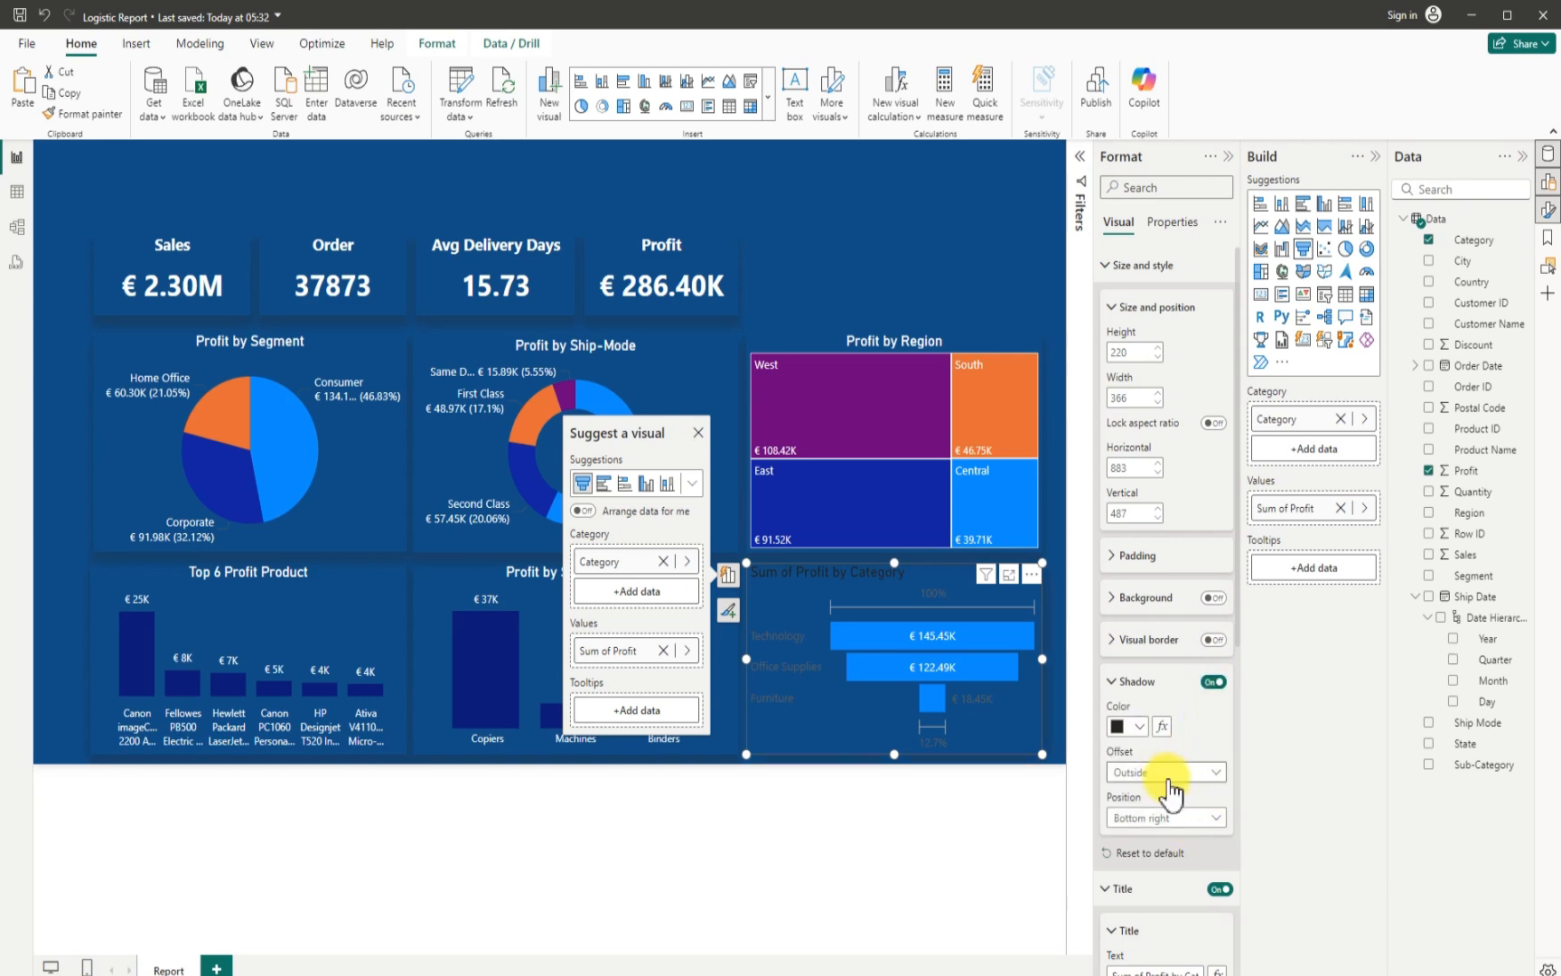
click(1171, 818)
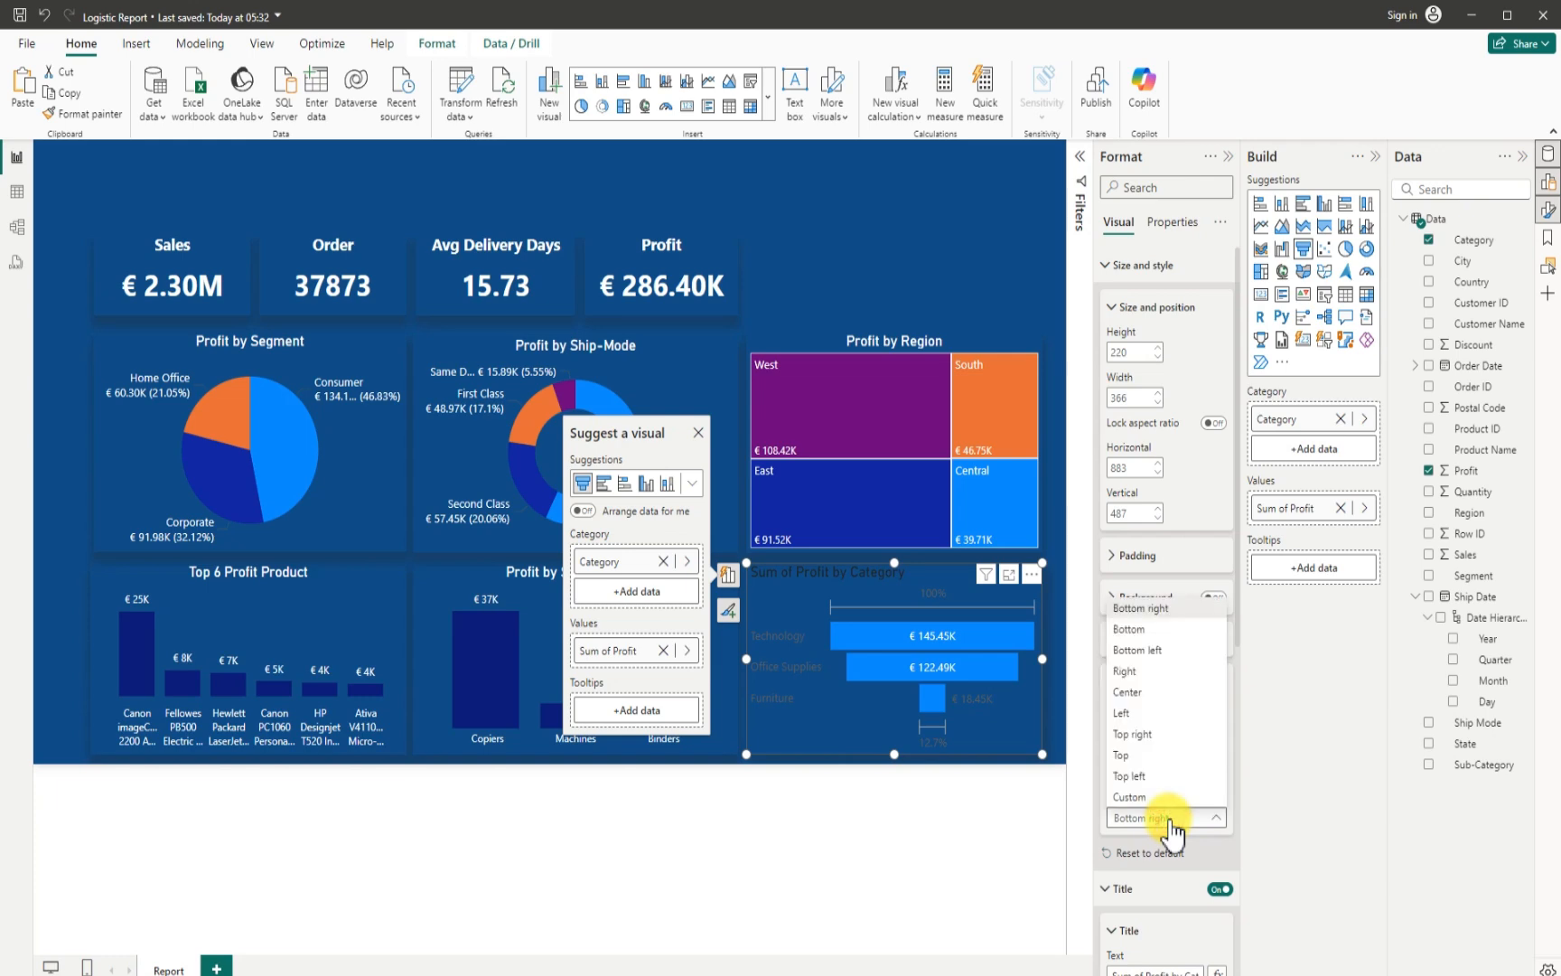
click(1135, 630)
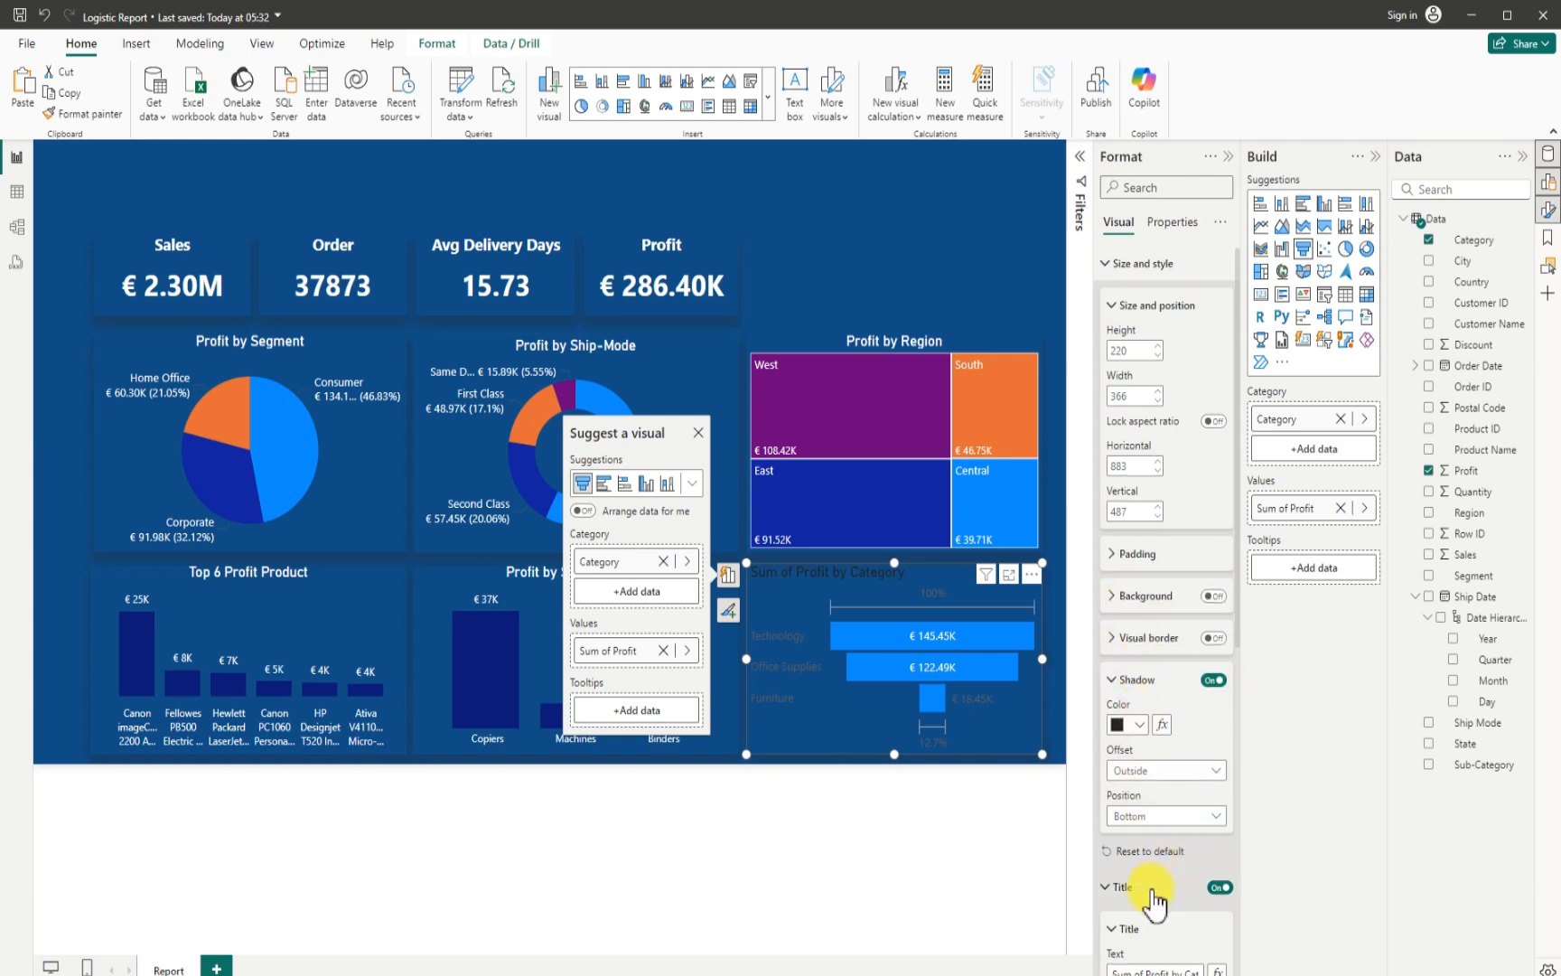
- Shorten the funnel chart's title to "Profit by Category", colour it white and centre it
scroll(1154, 899, down, 3)
click(1143, 712)
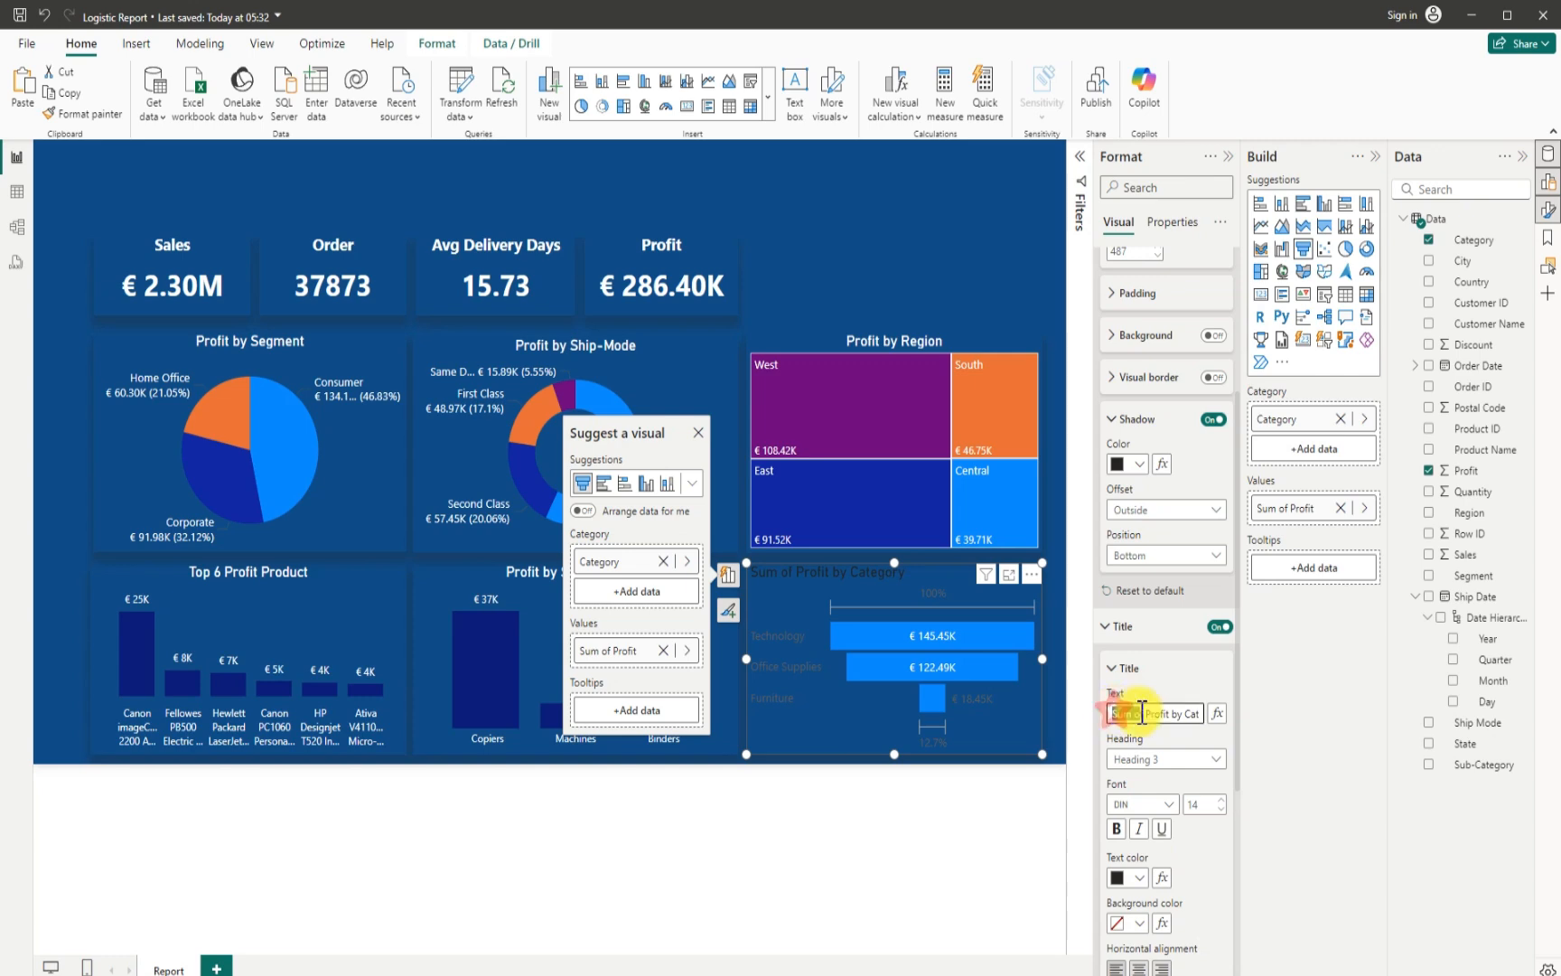
drag(1143, 712, 1162, 714)
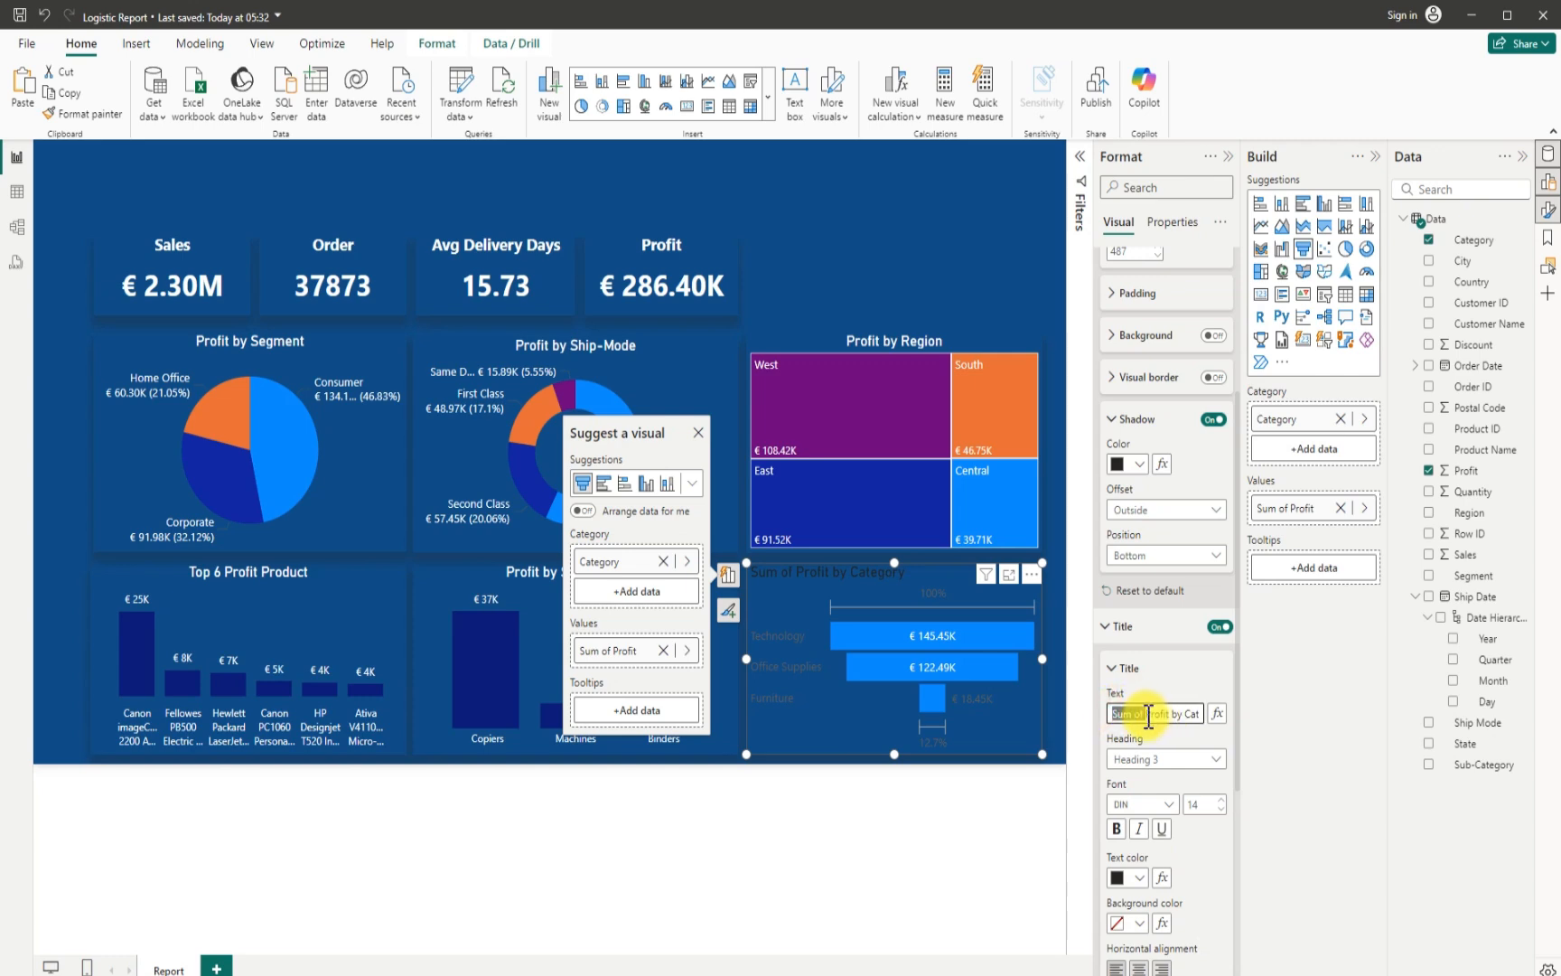
key(BackSpace)
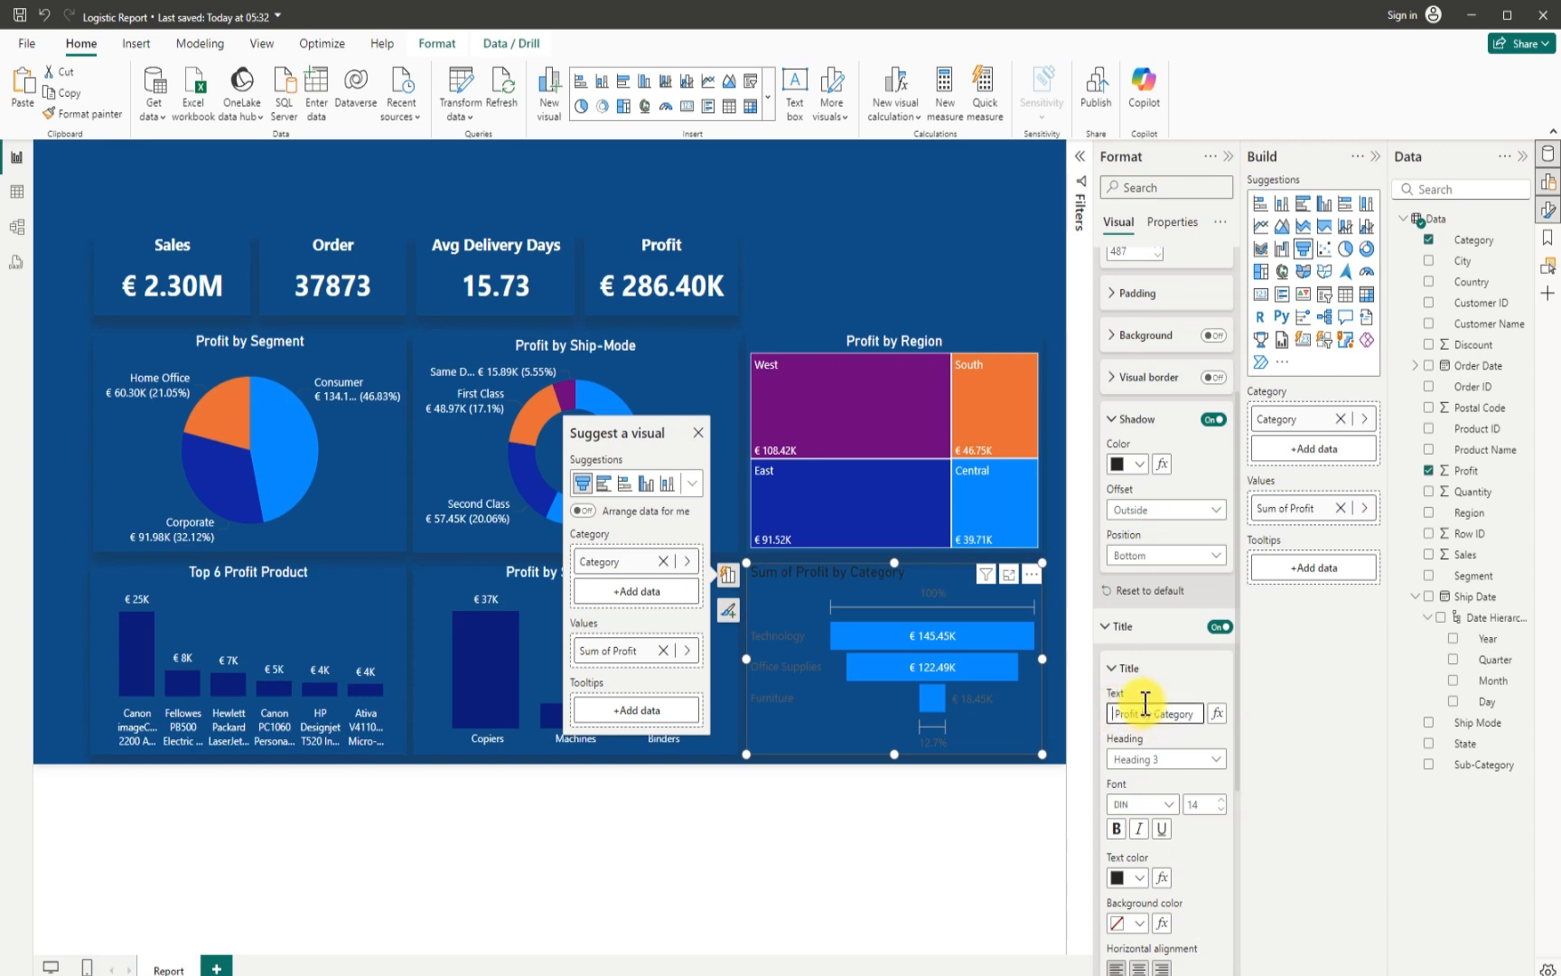
scroll(1143, 840, down, 4)
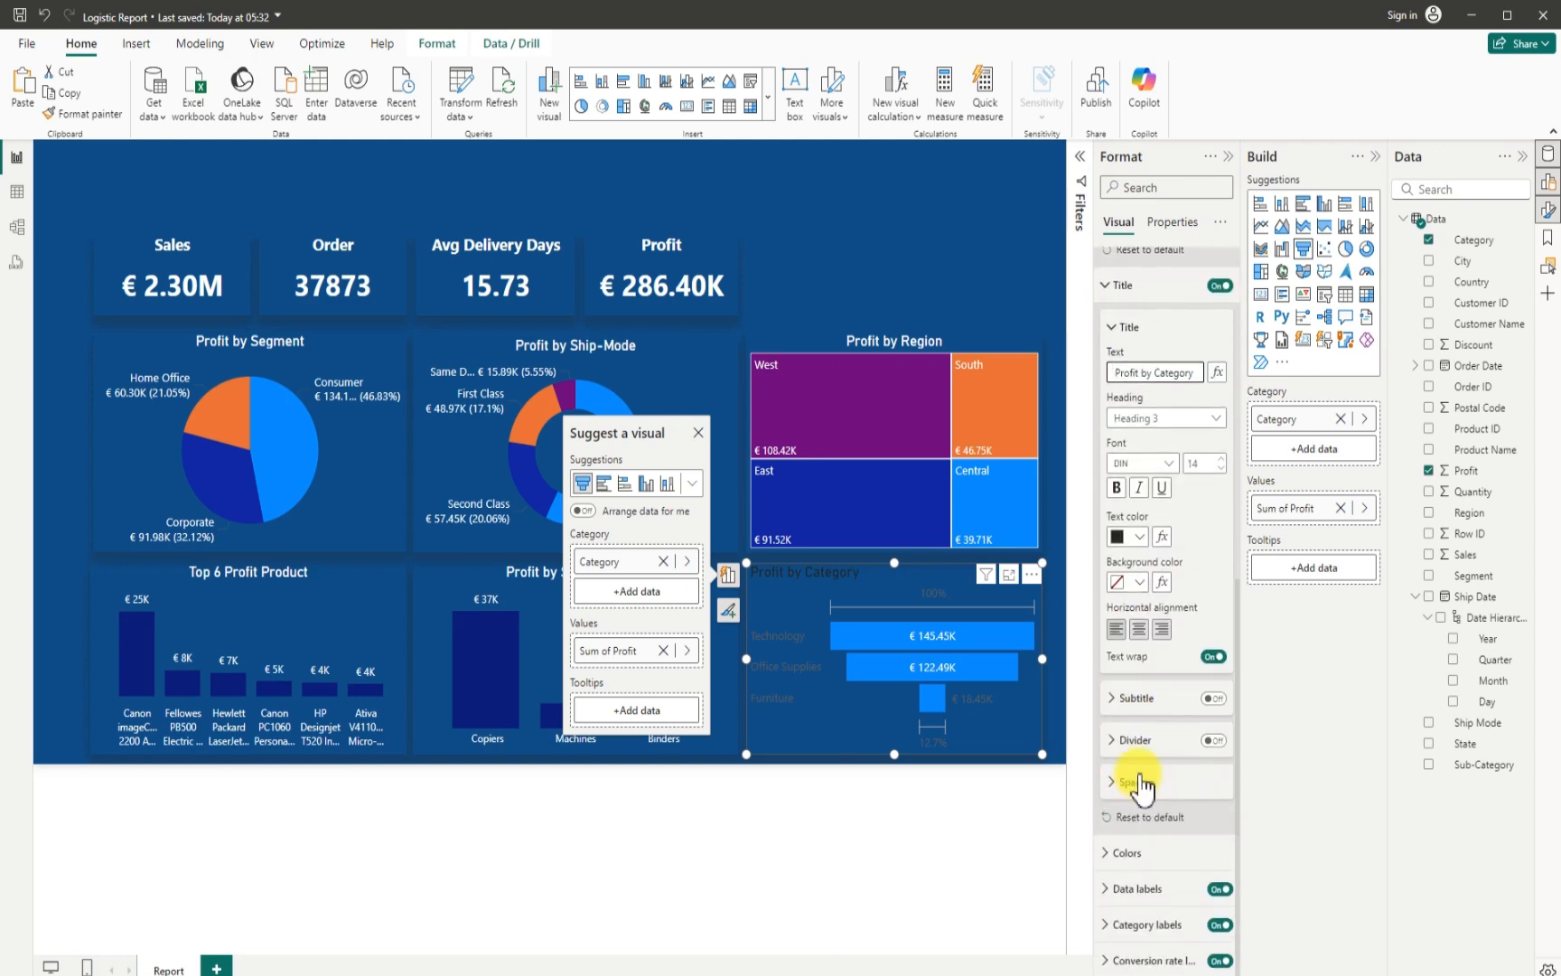
click(1143, 539)
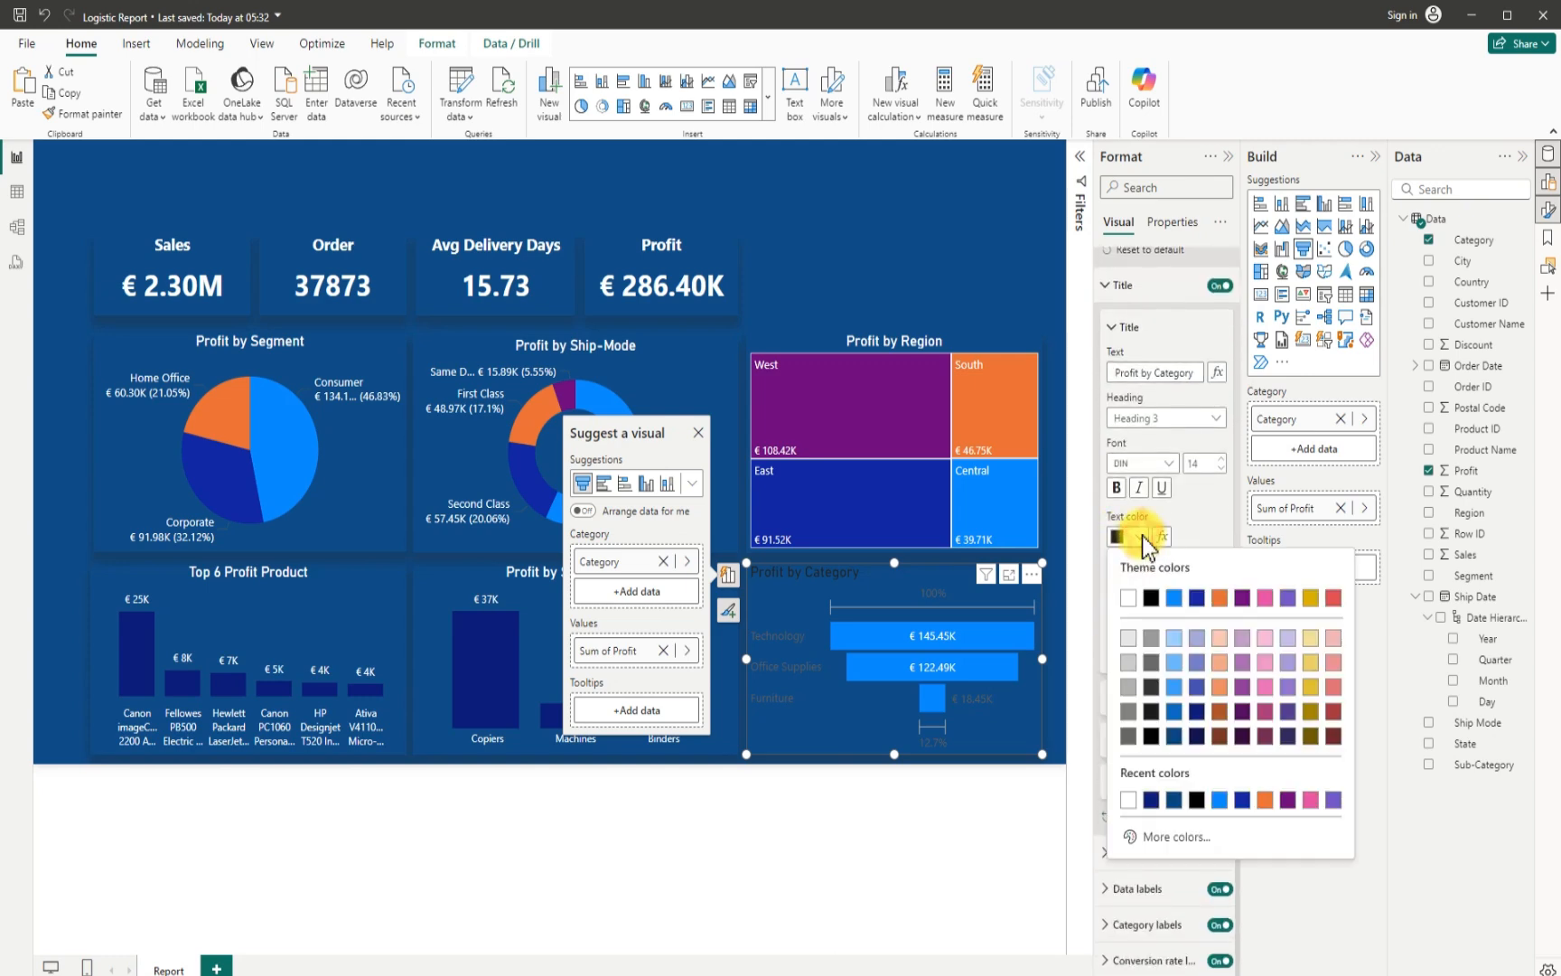
click(1131, 608)
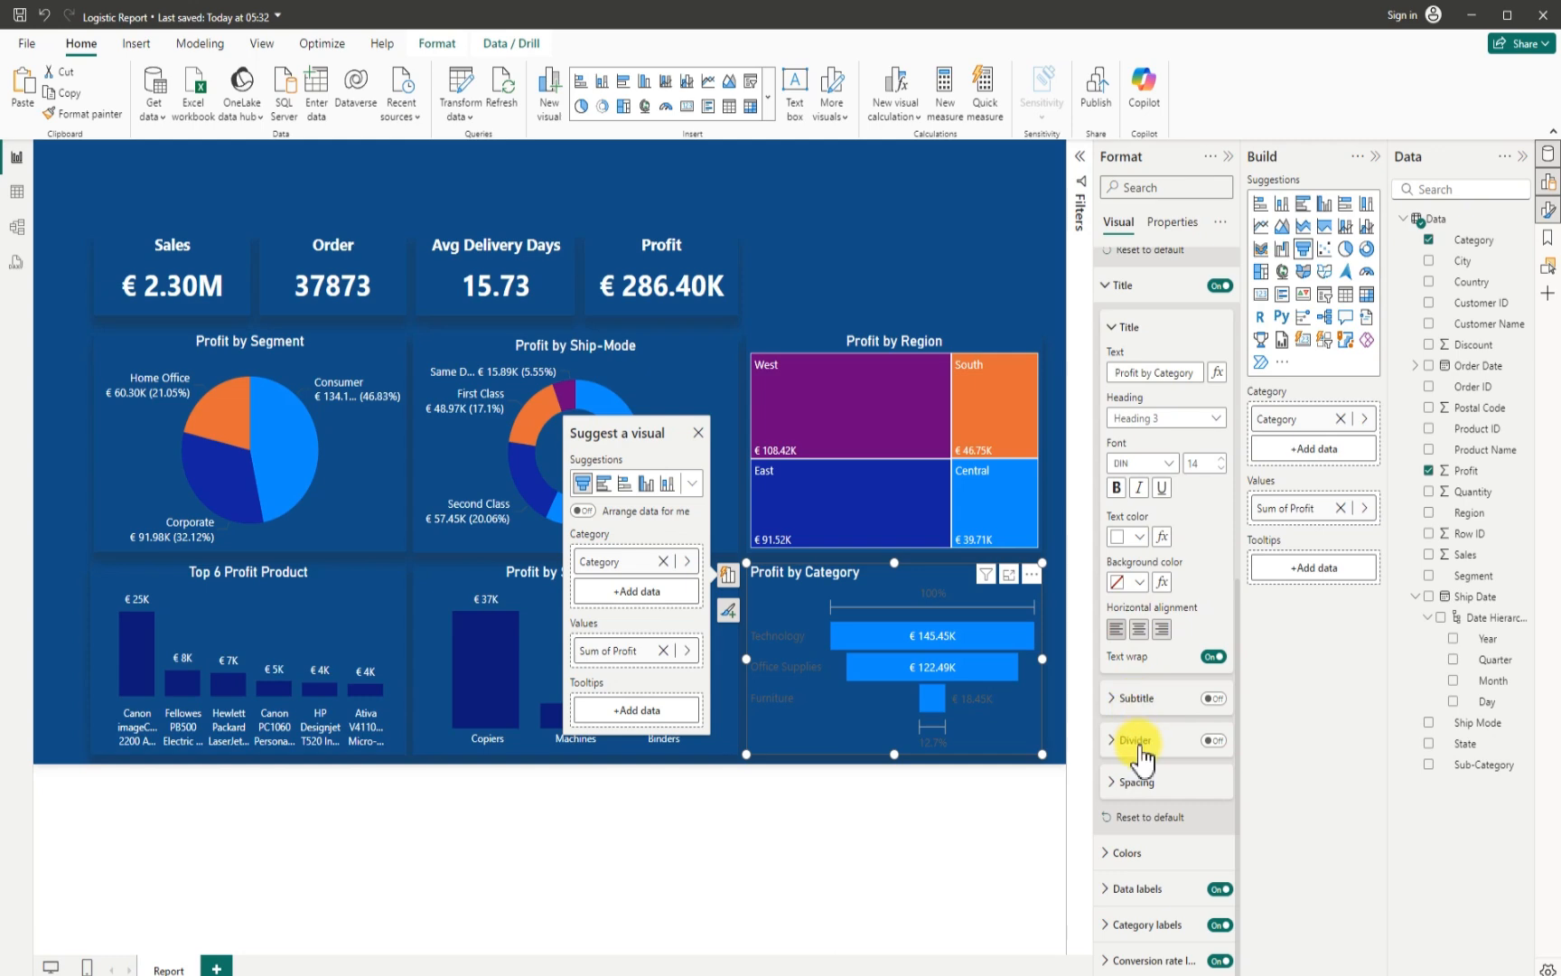
click(1139, 629)
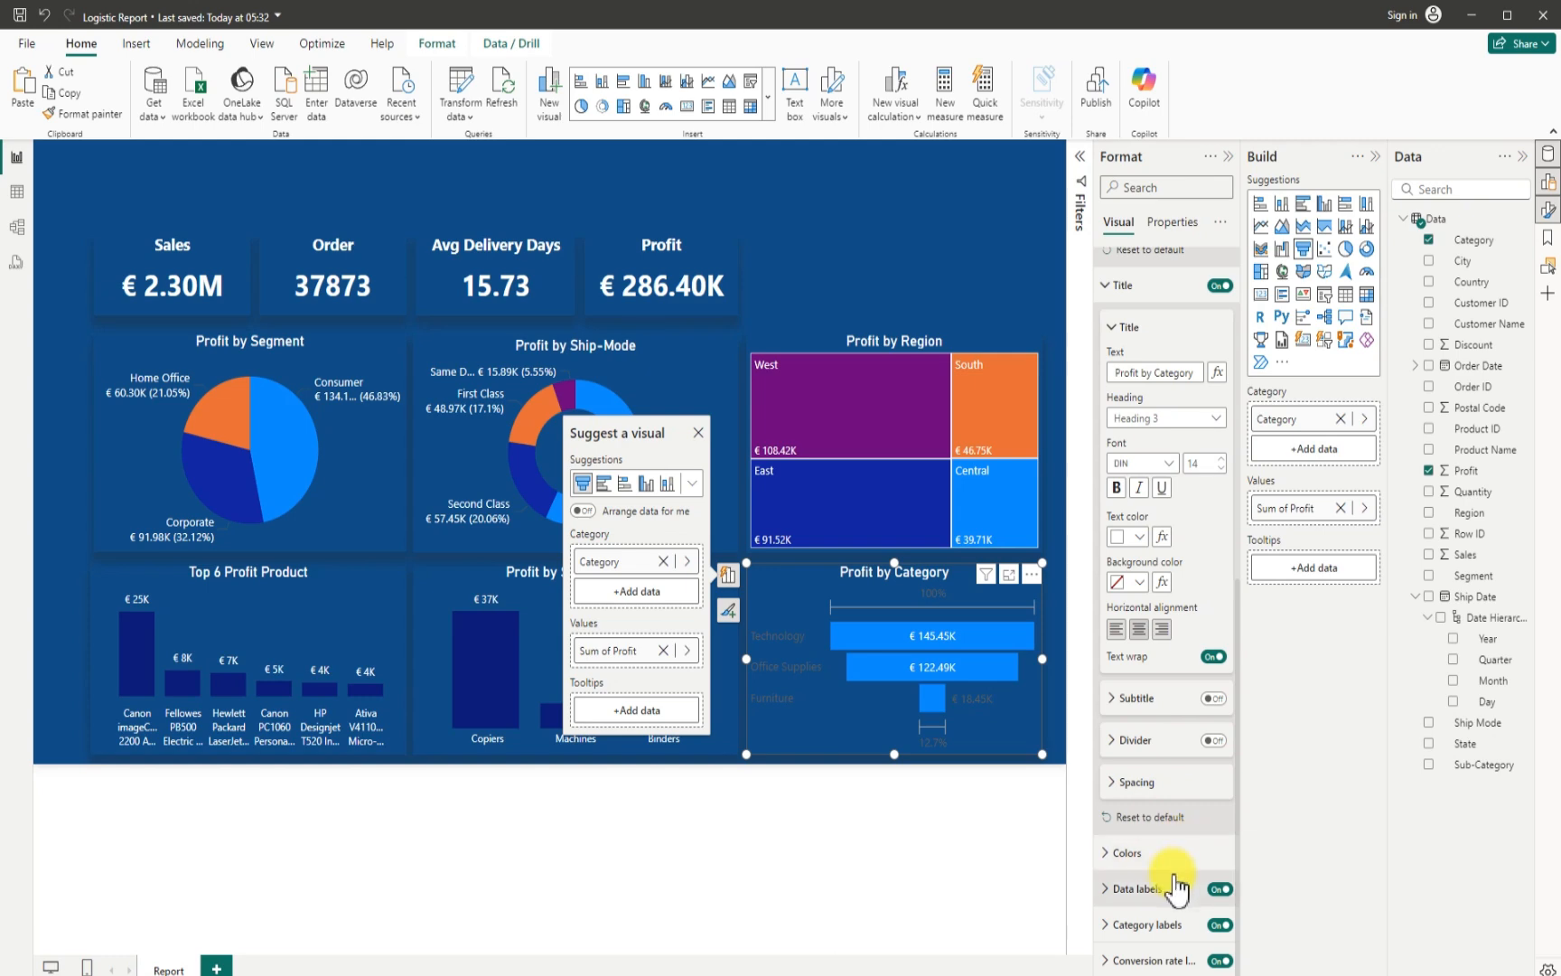
- Turn off the funnel chart's conversion rate labels and set its category labels to white
click(1218, 962)
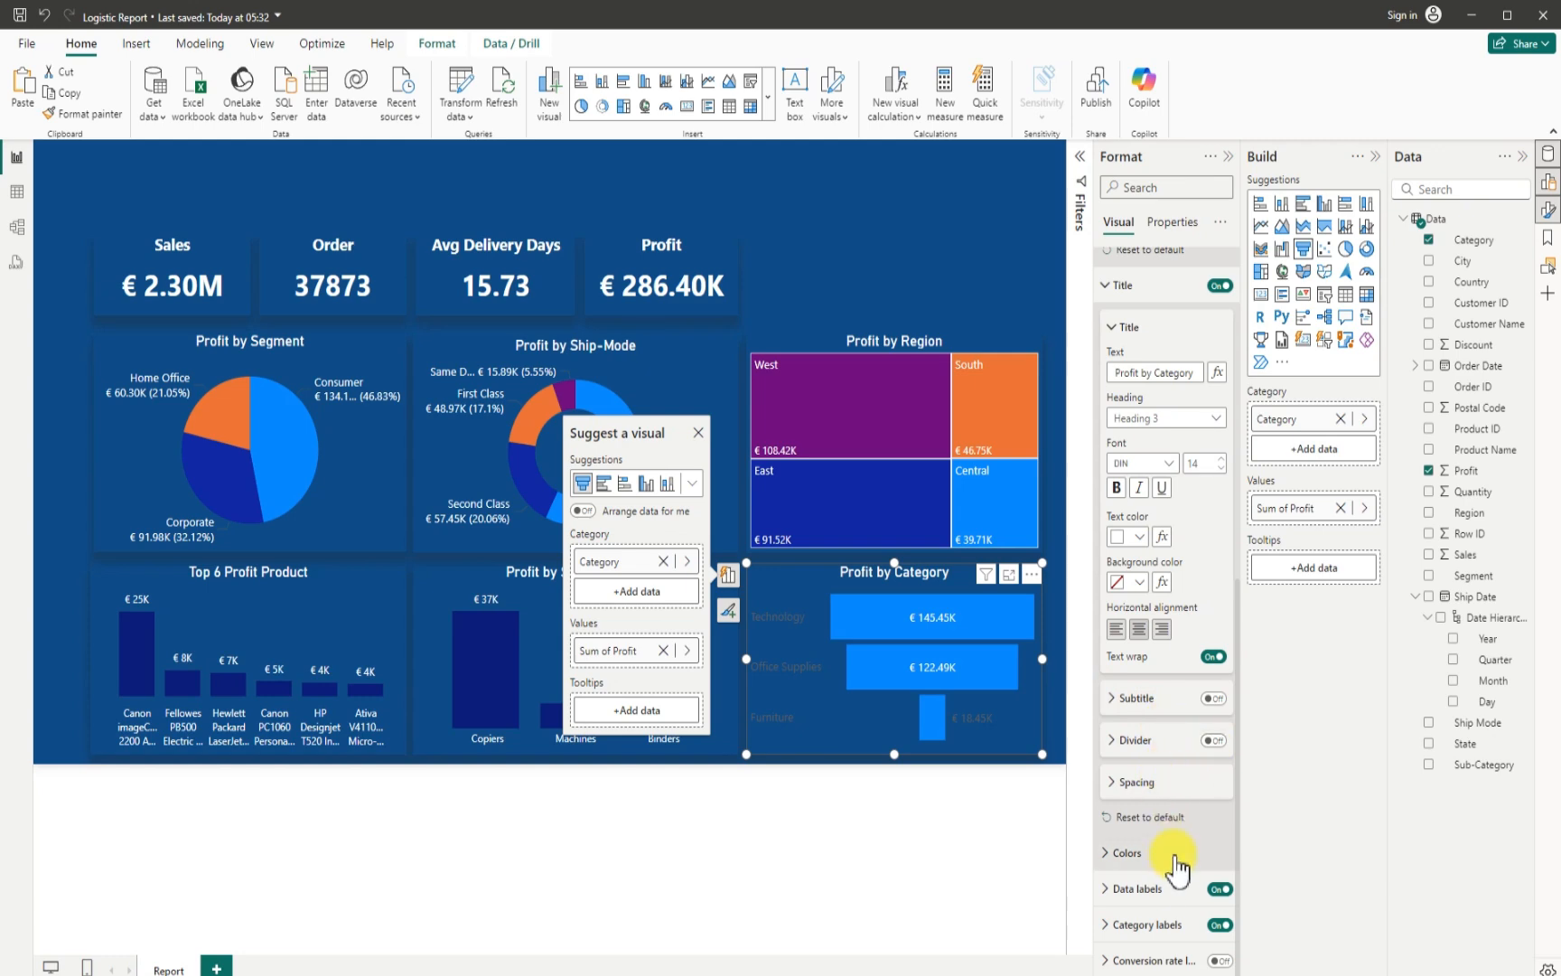
click(1129, 924)
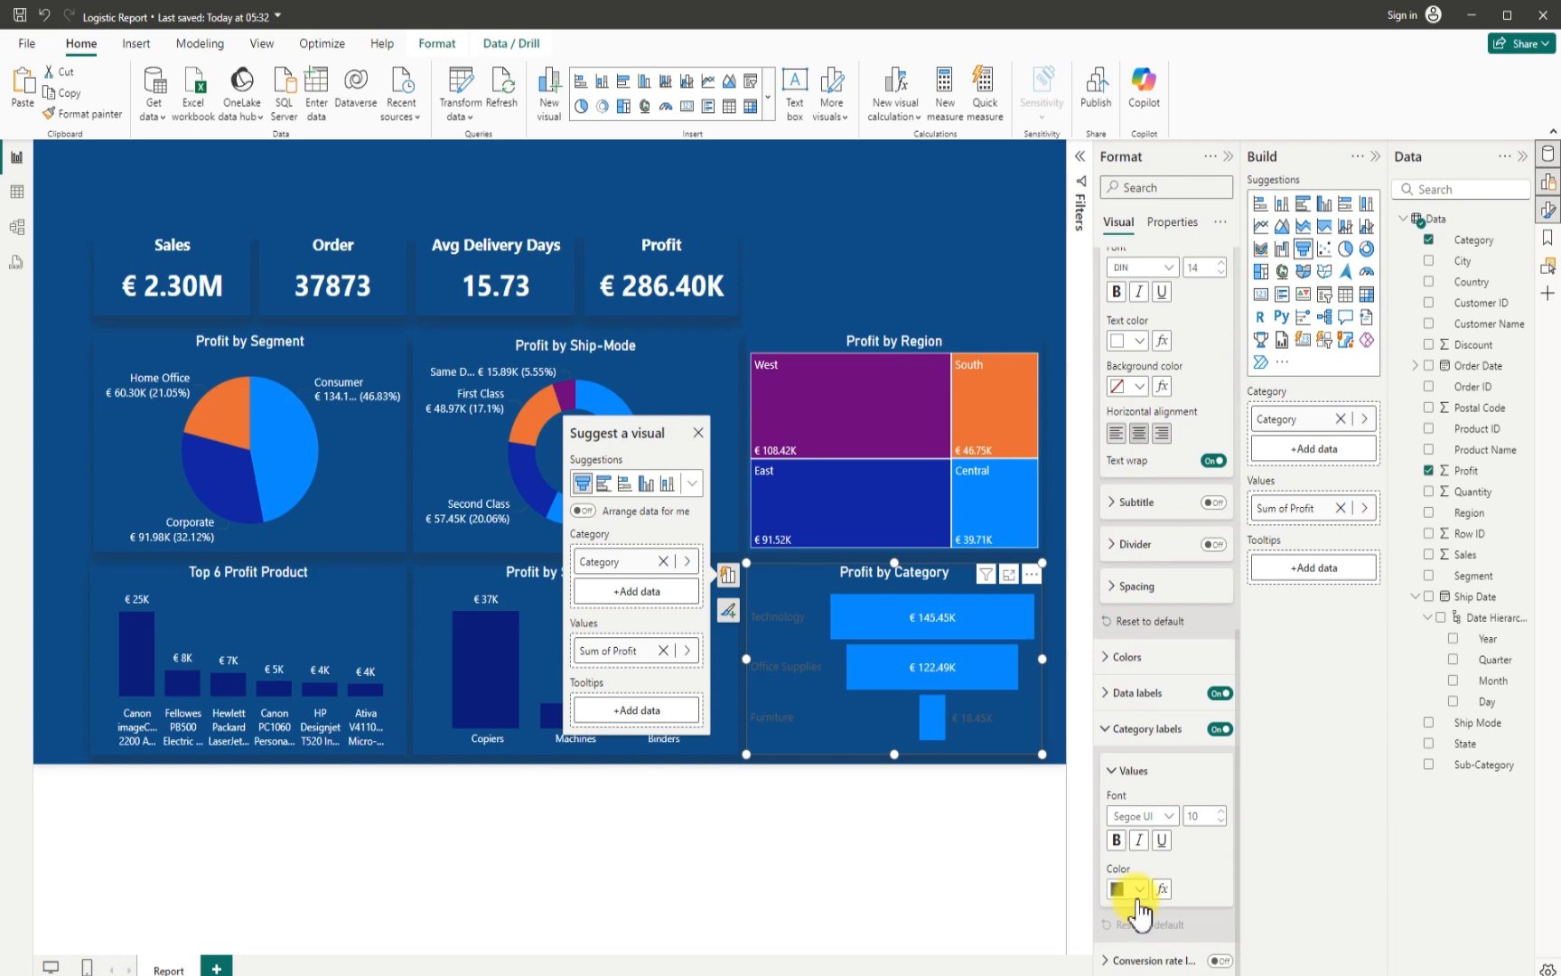
click(1144, 889)
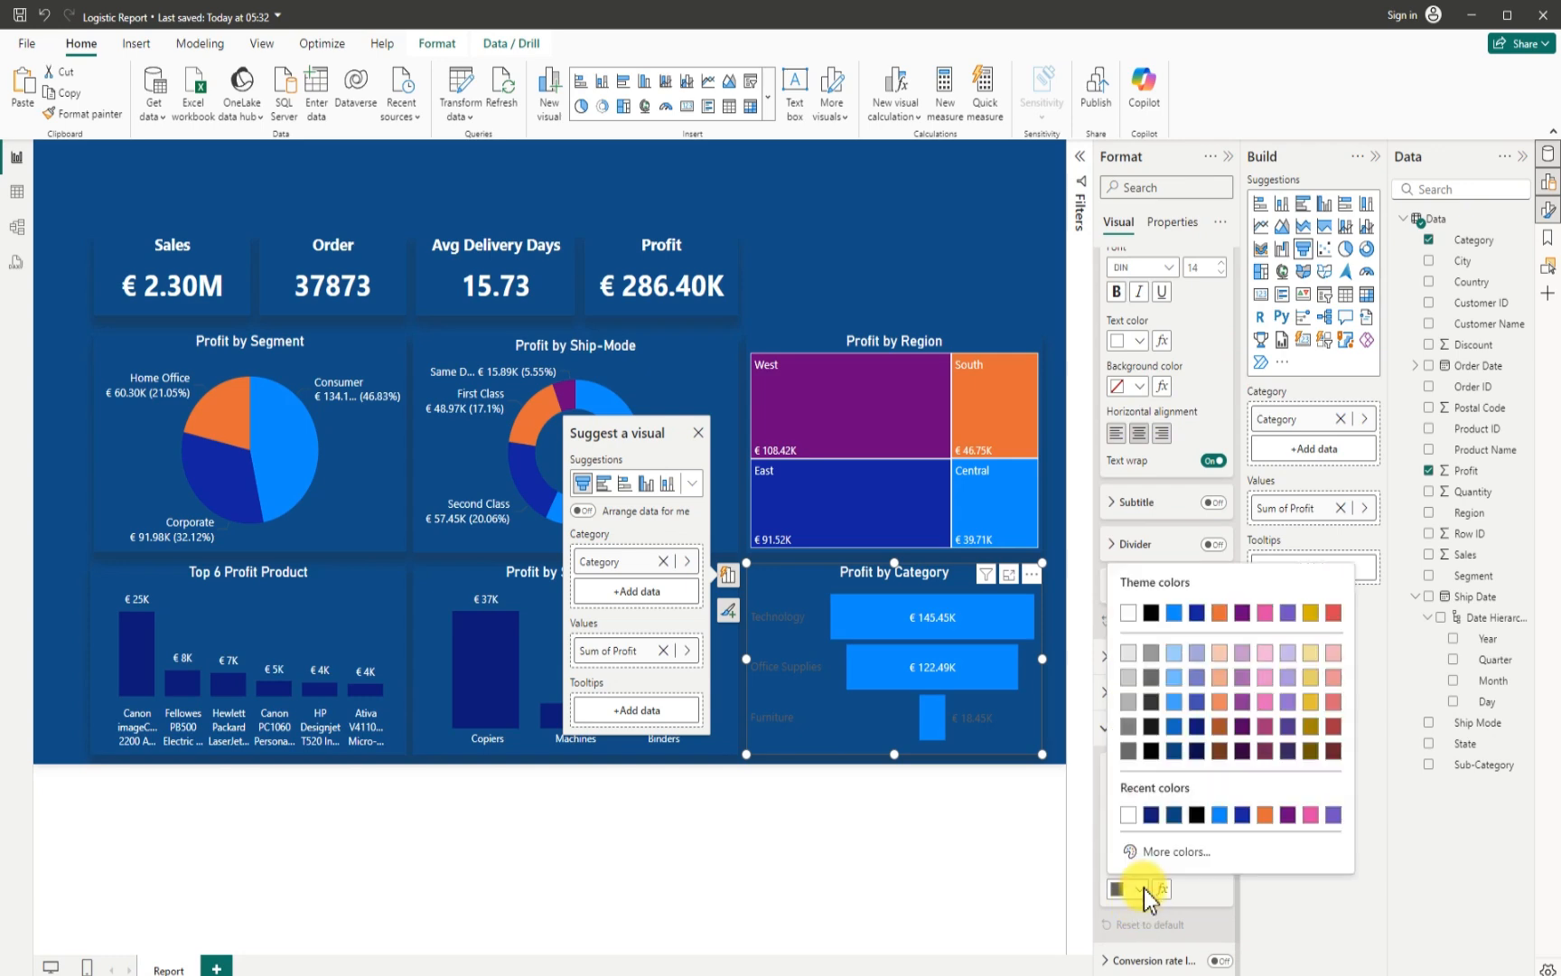
click(1127, 616)
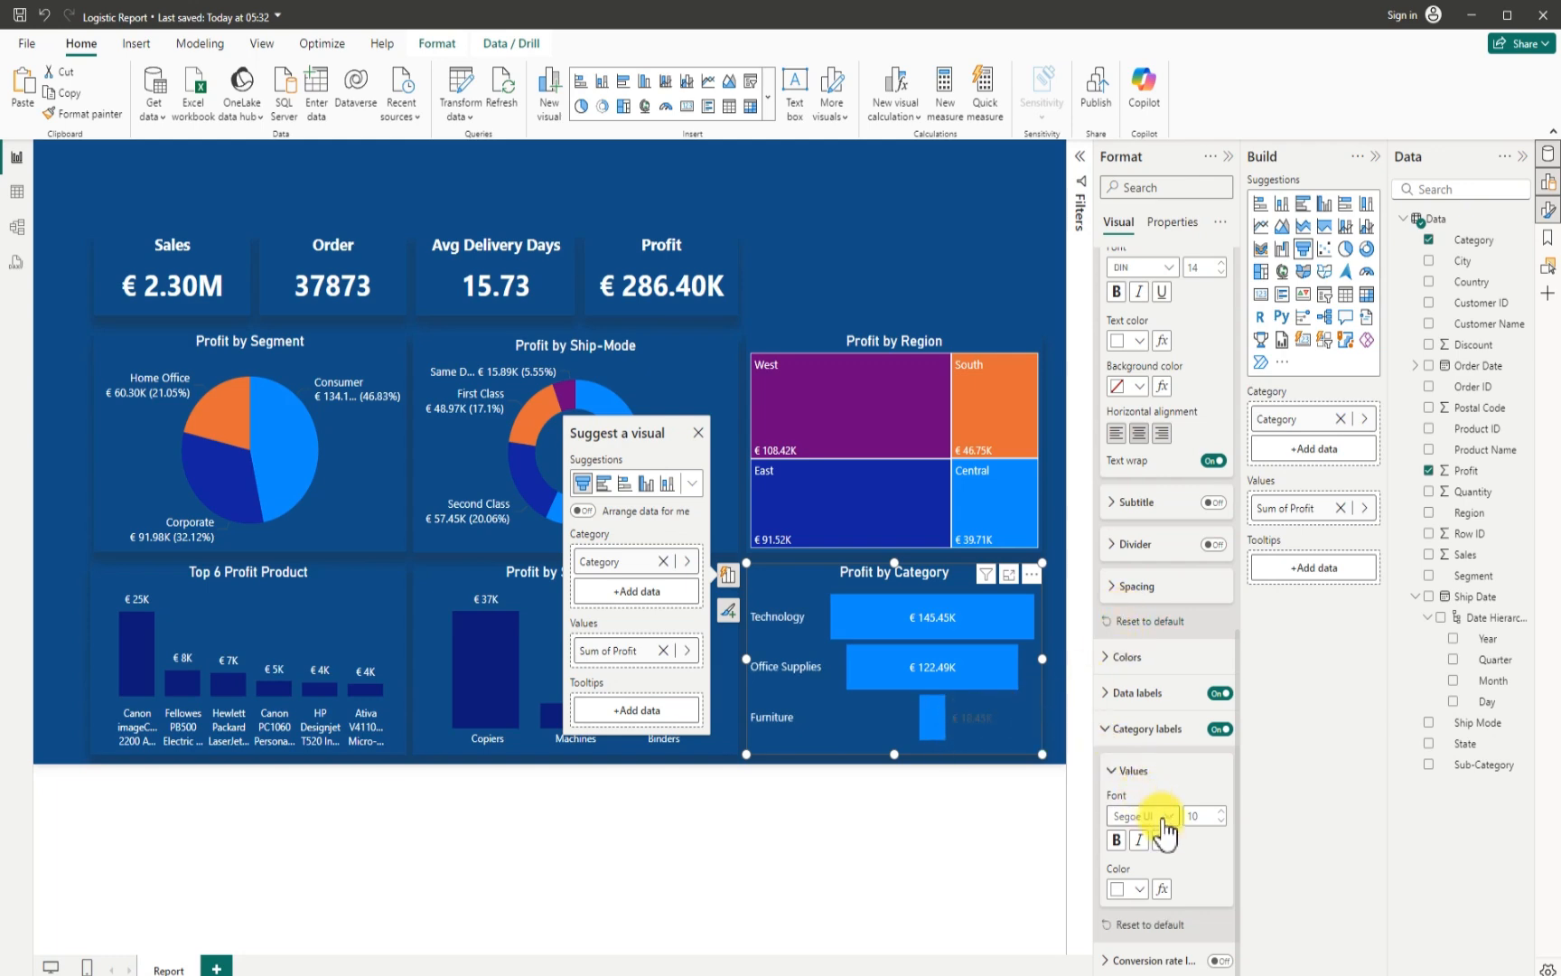
- Set the colour of the funnel chart's data label values to white
click(1108, 693)
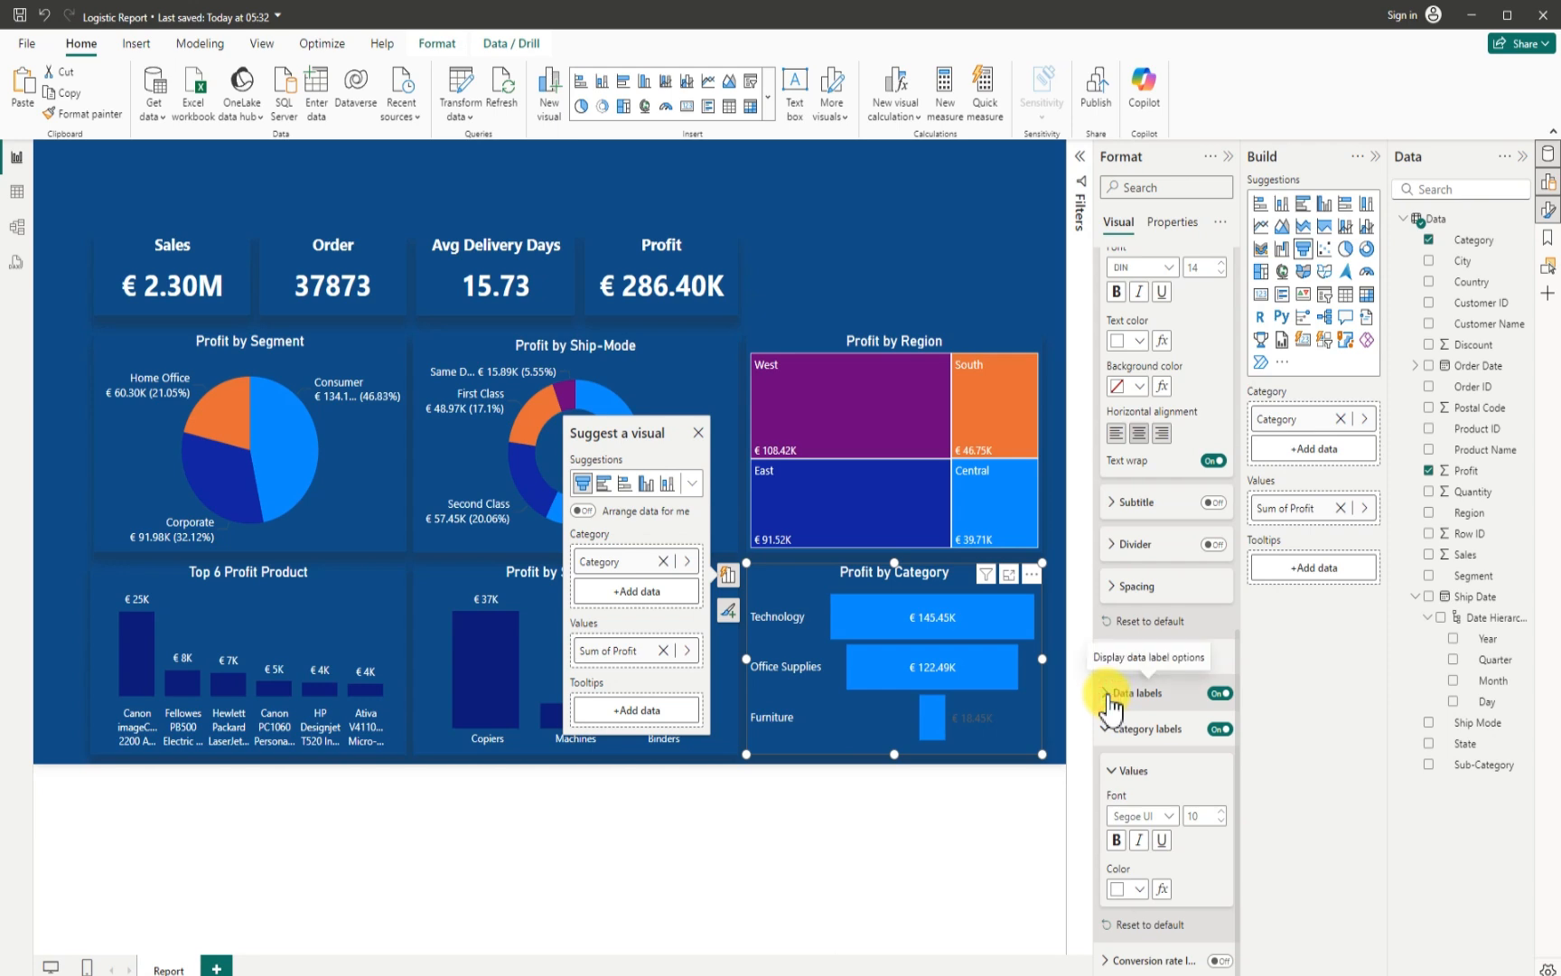
scroll(1151, 795, down, 3)
scroll(1154, 796, down, 1)
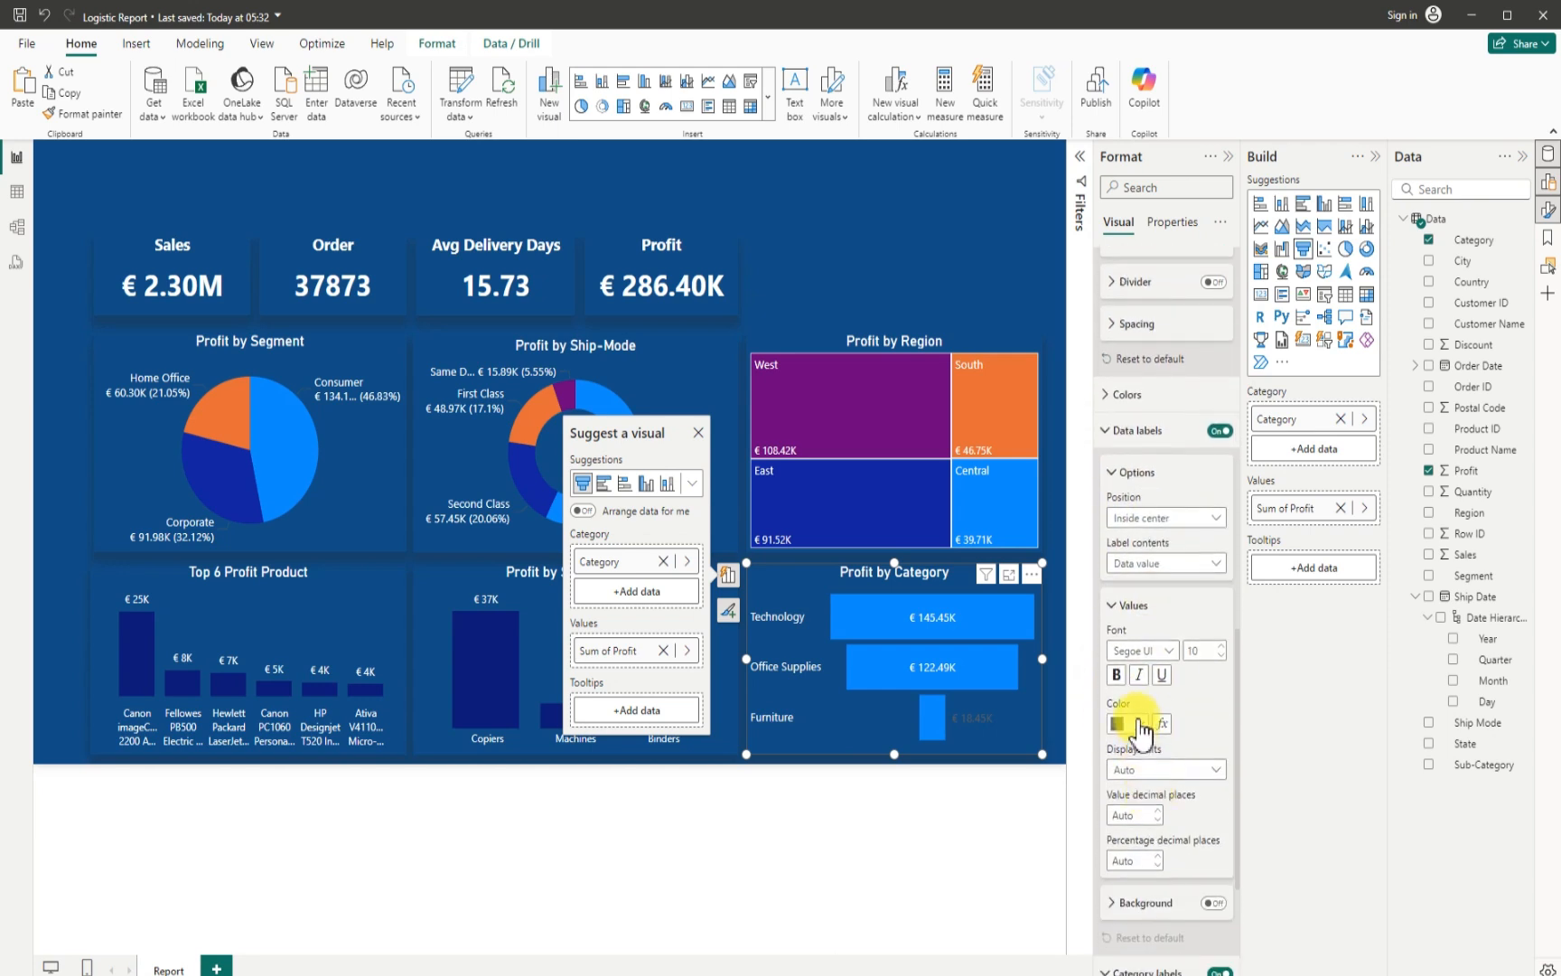
click(1136, 723)
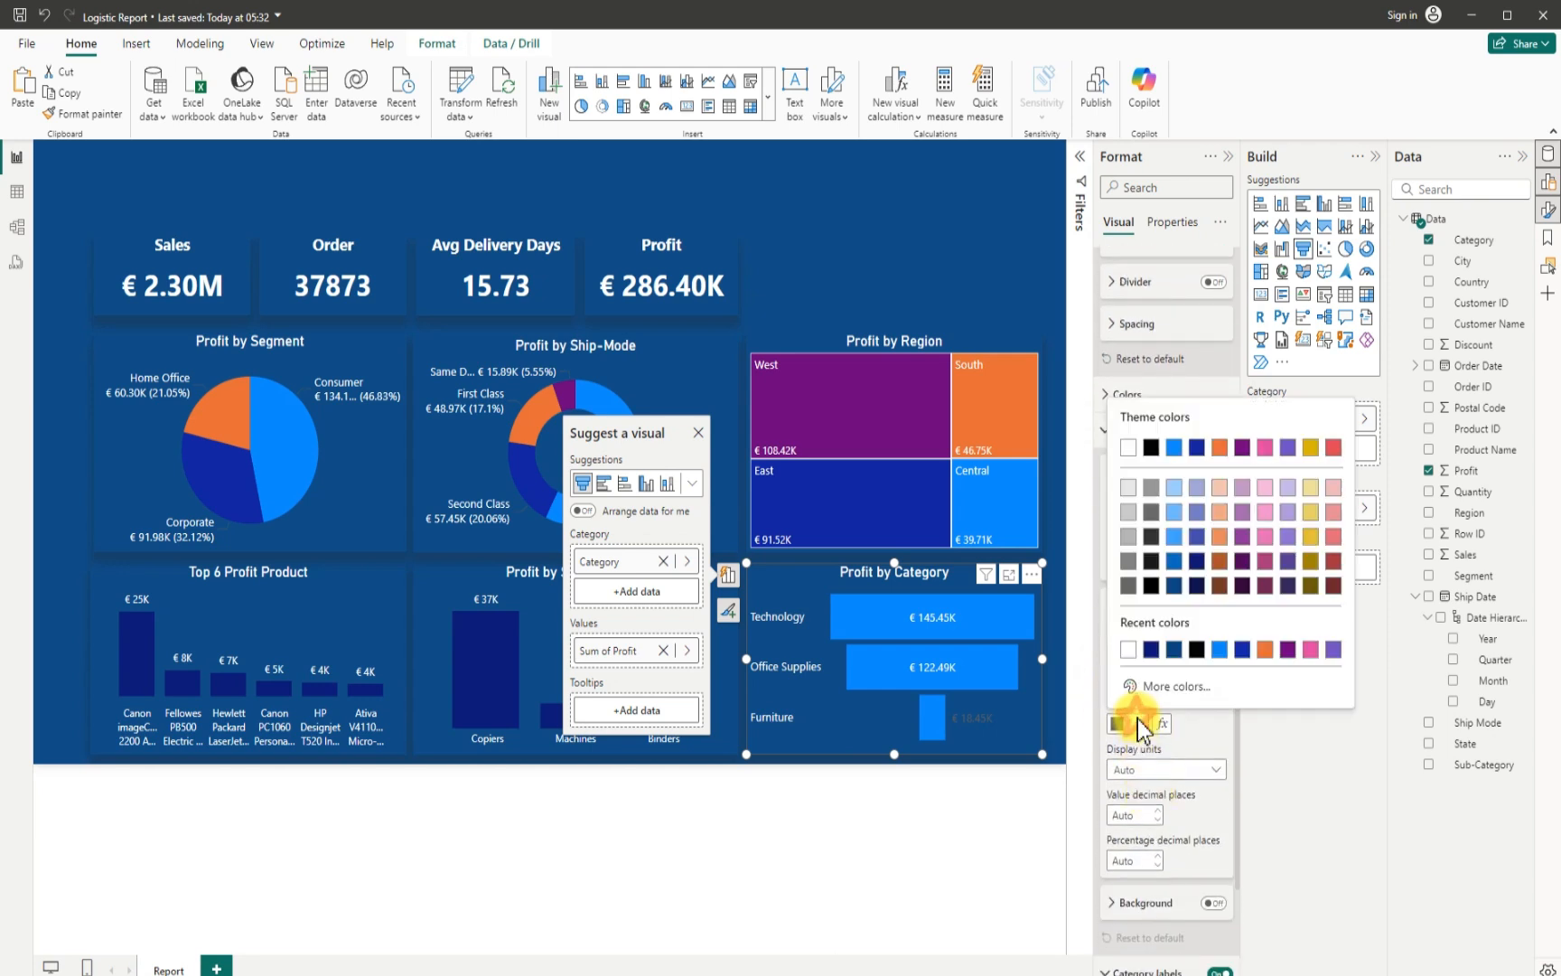
click(1128, 449)
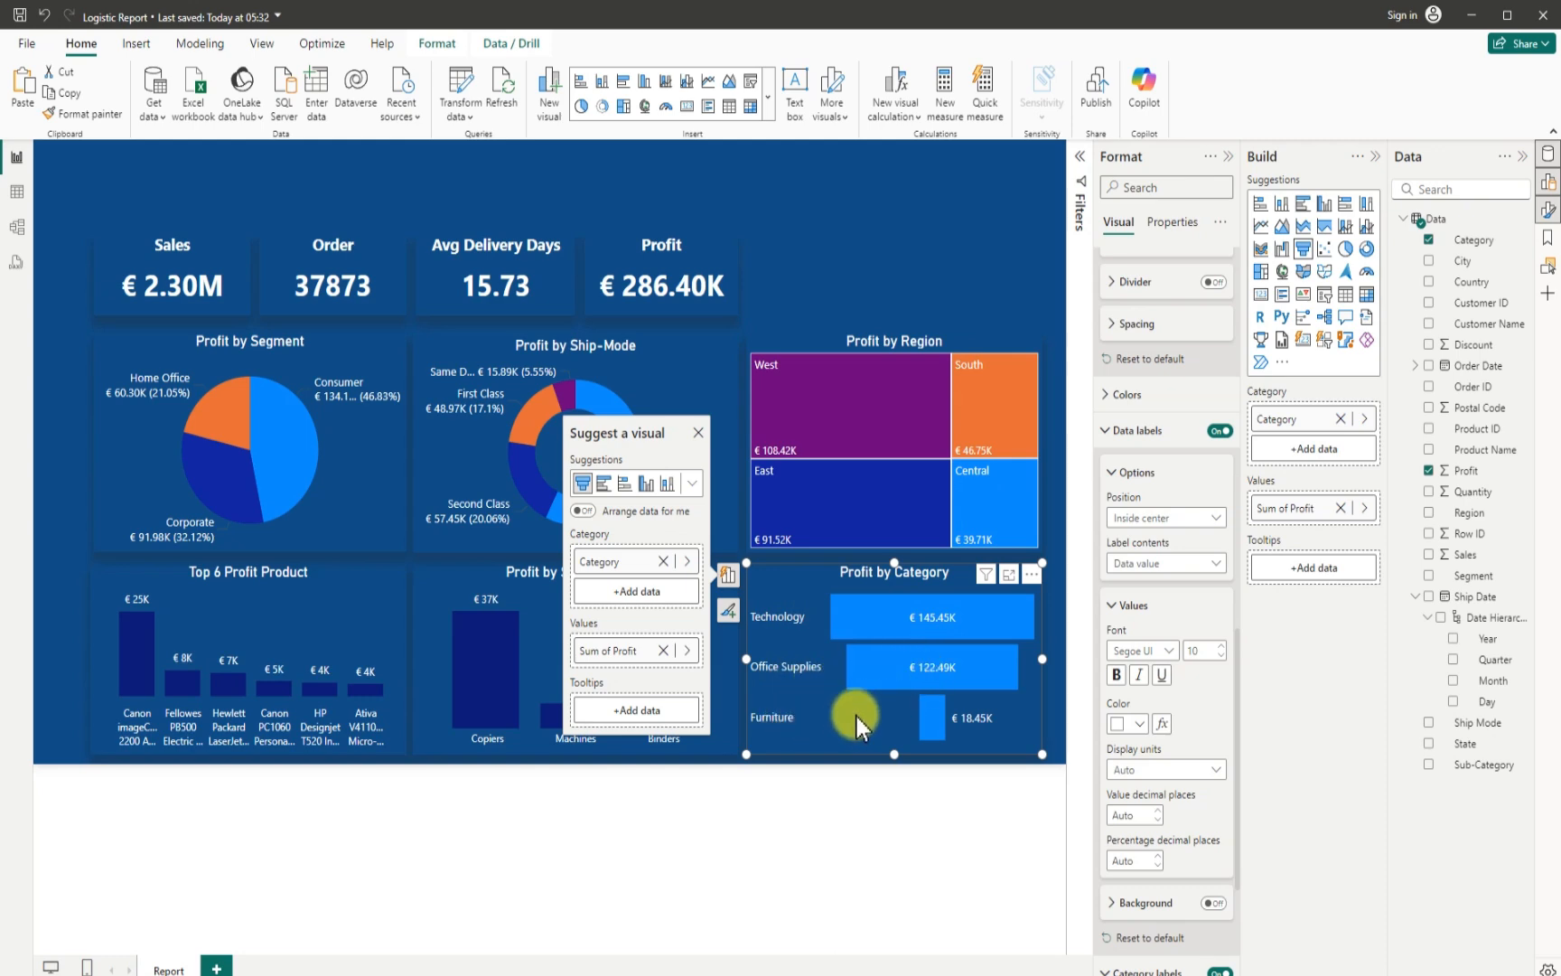
- Add a slicer with the Ship Date Year field above the KPI cards, about 57 high and spanning nearly the whole card row
click(867, 280)
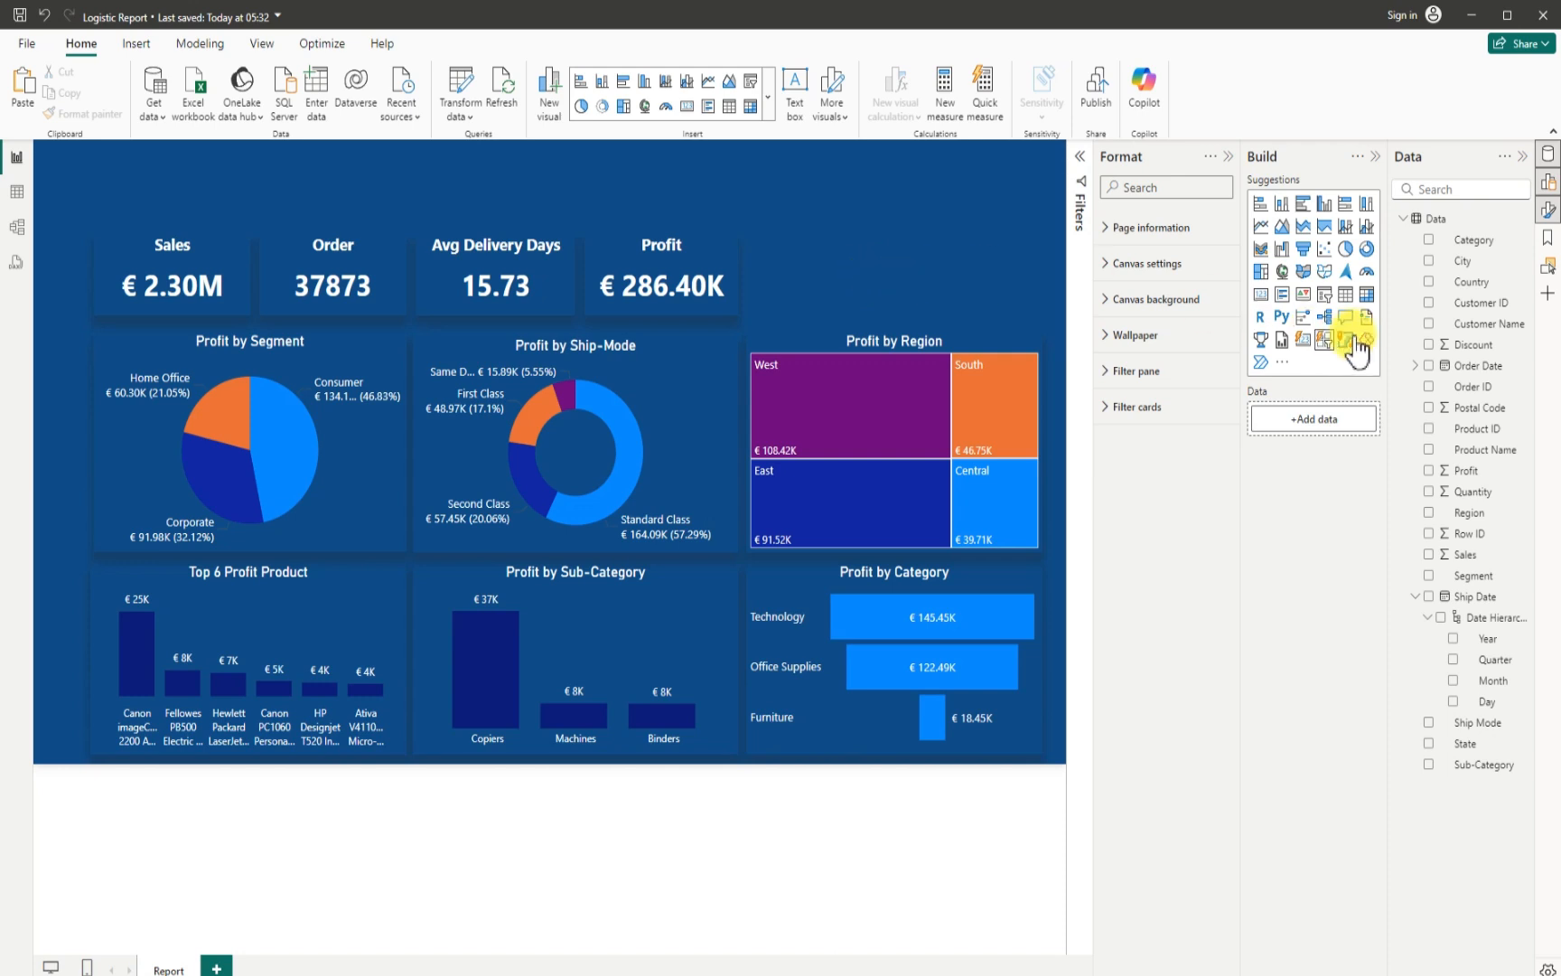
click(1324, 294)
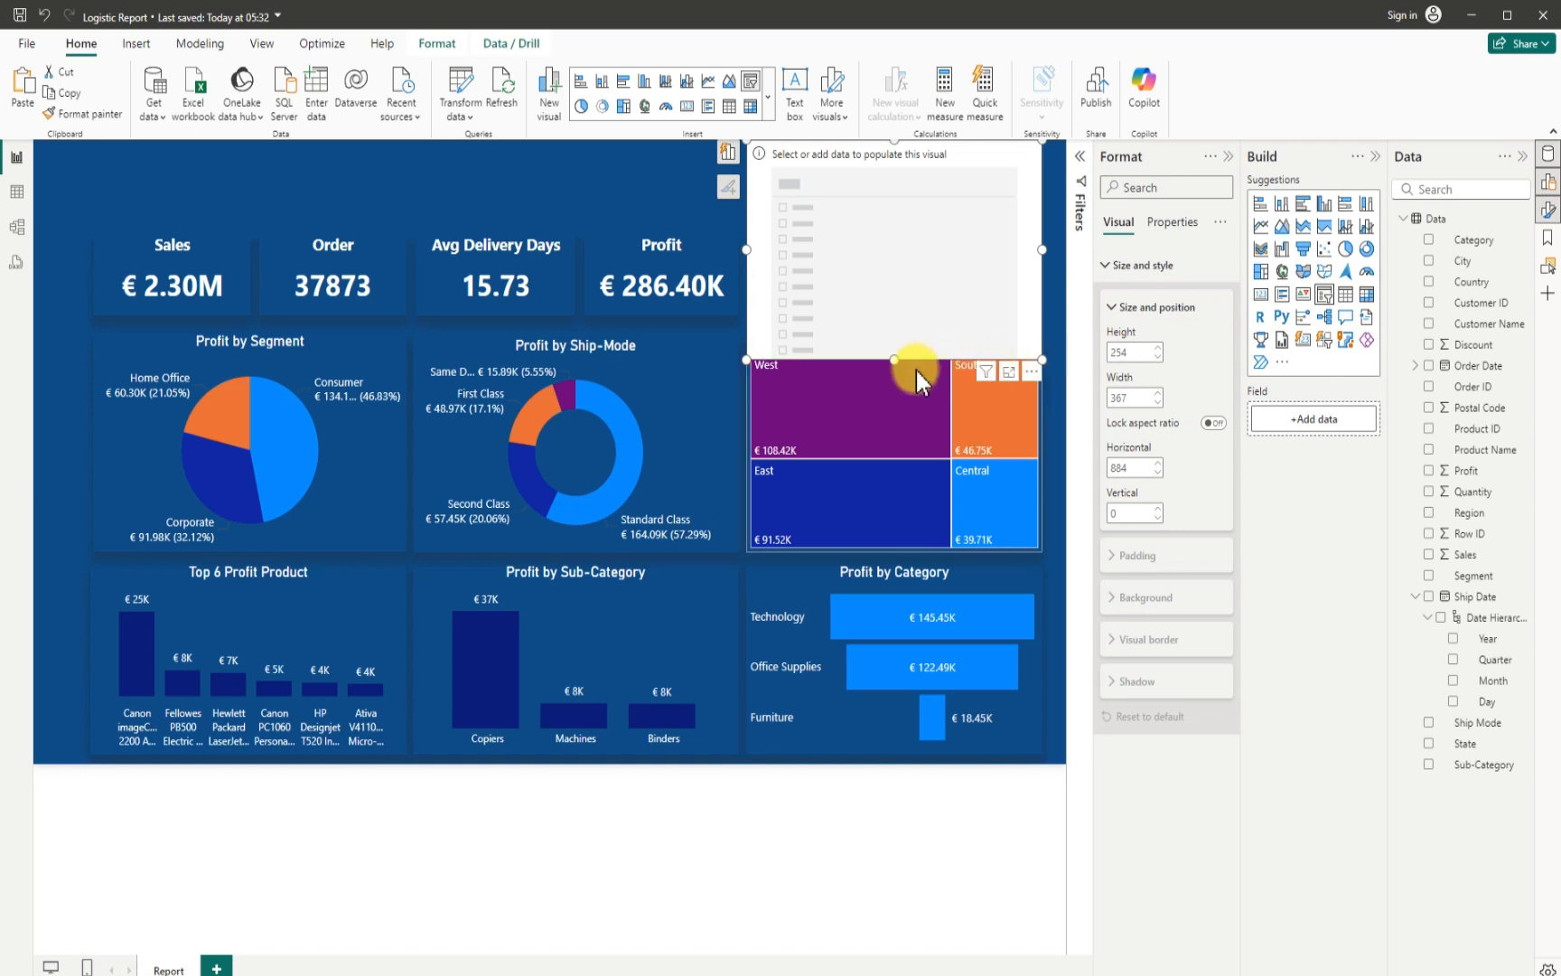
drag(894, 359, 248, 204)
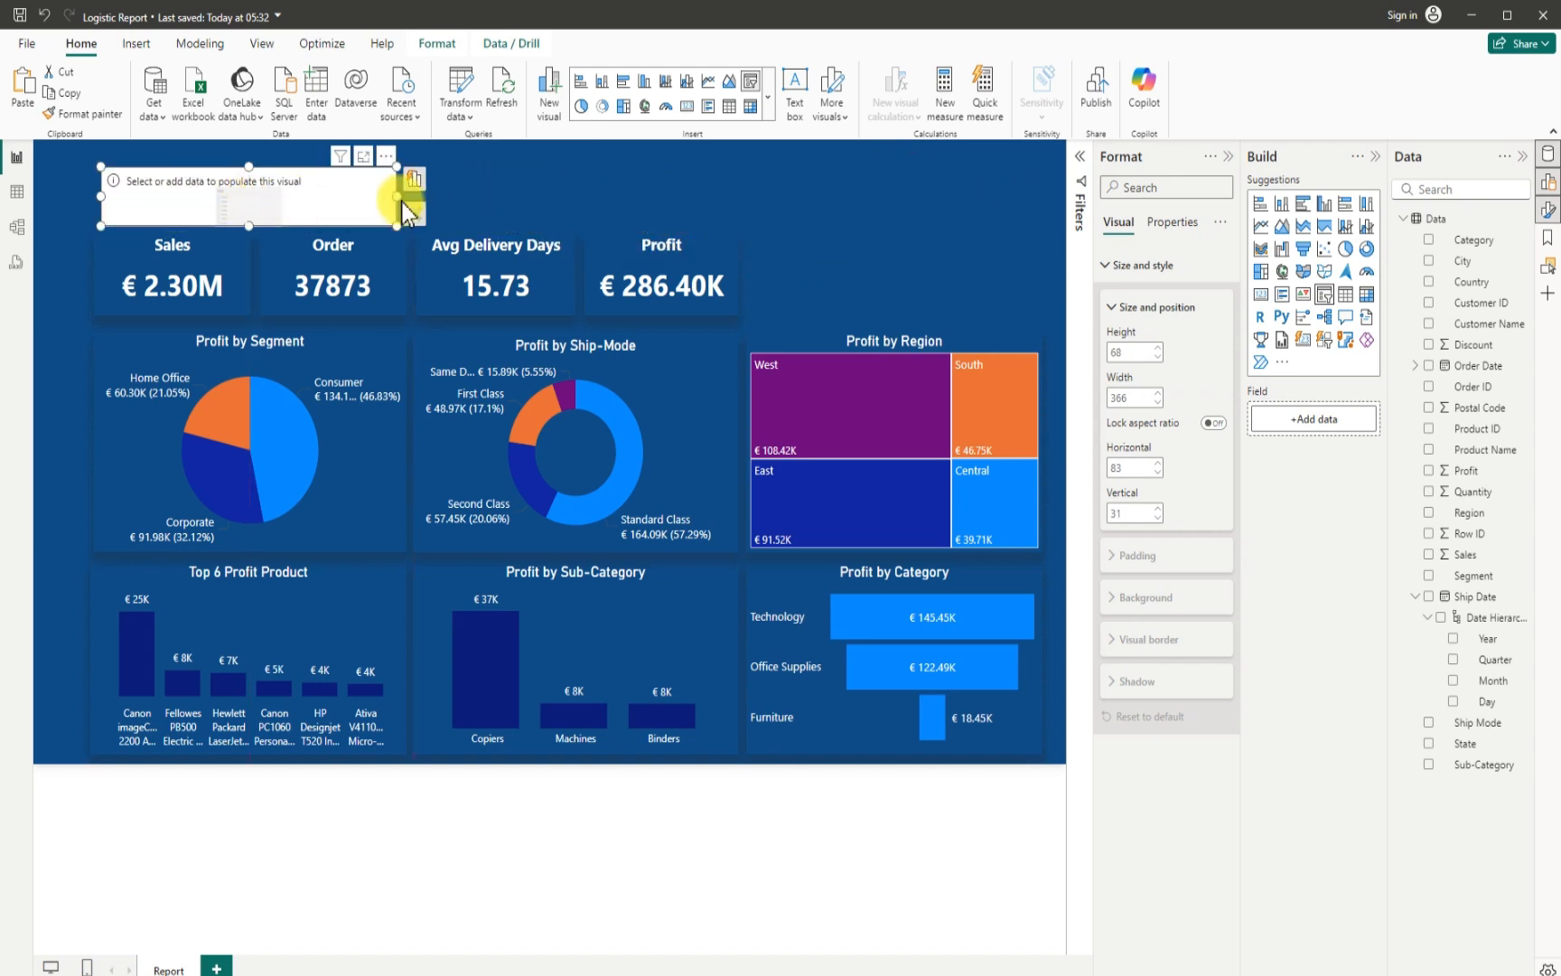
drag(397, 196, 733, 194)
drag(415, 169, 404, 195)
drag(720, 194, 736, 198)
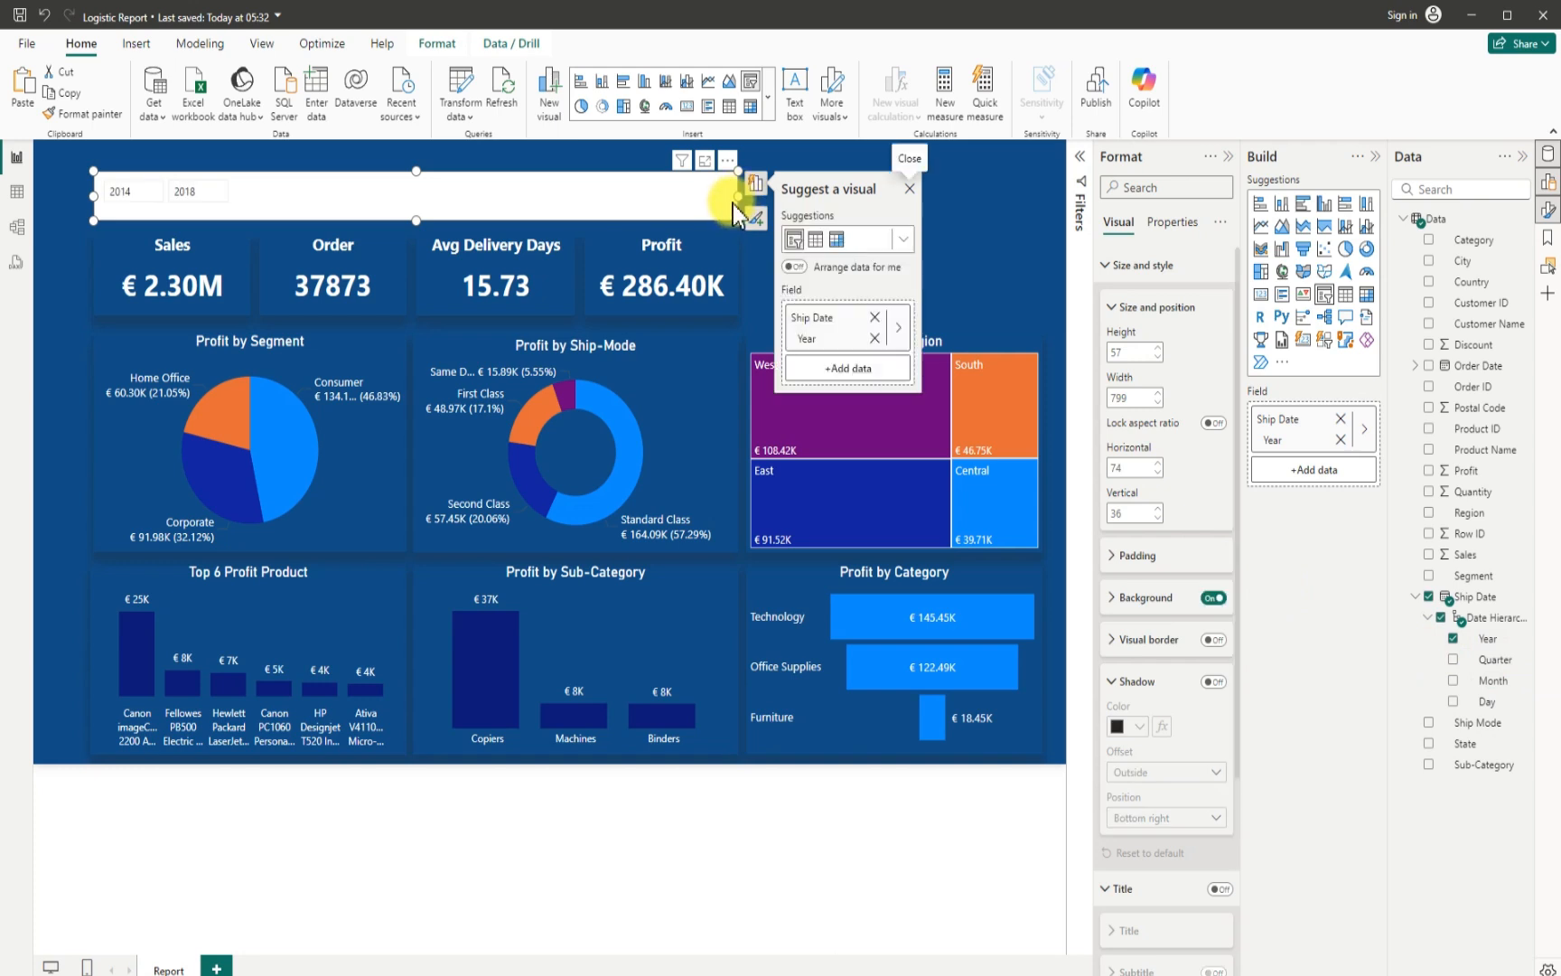
drag(736, 195, 777, 204)
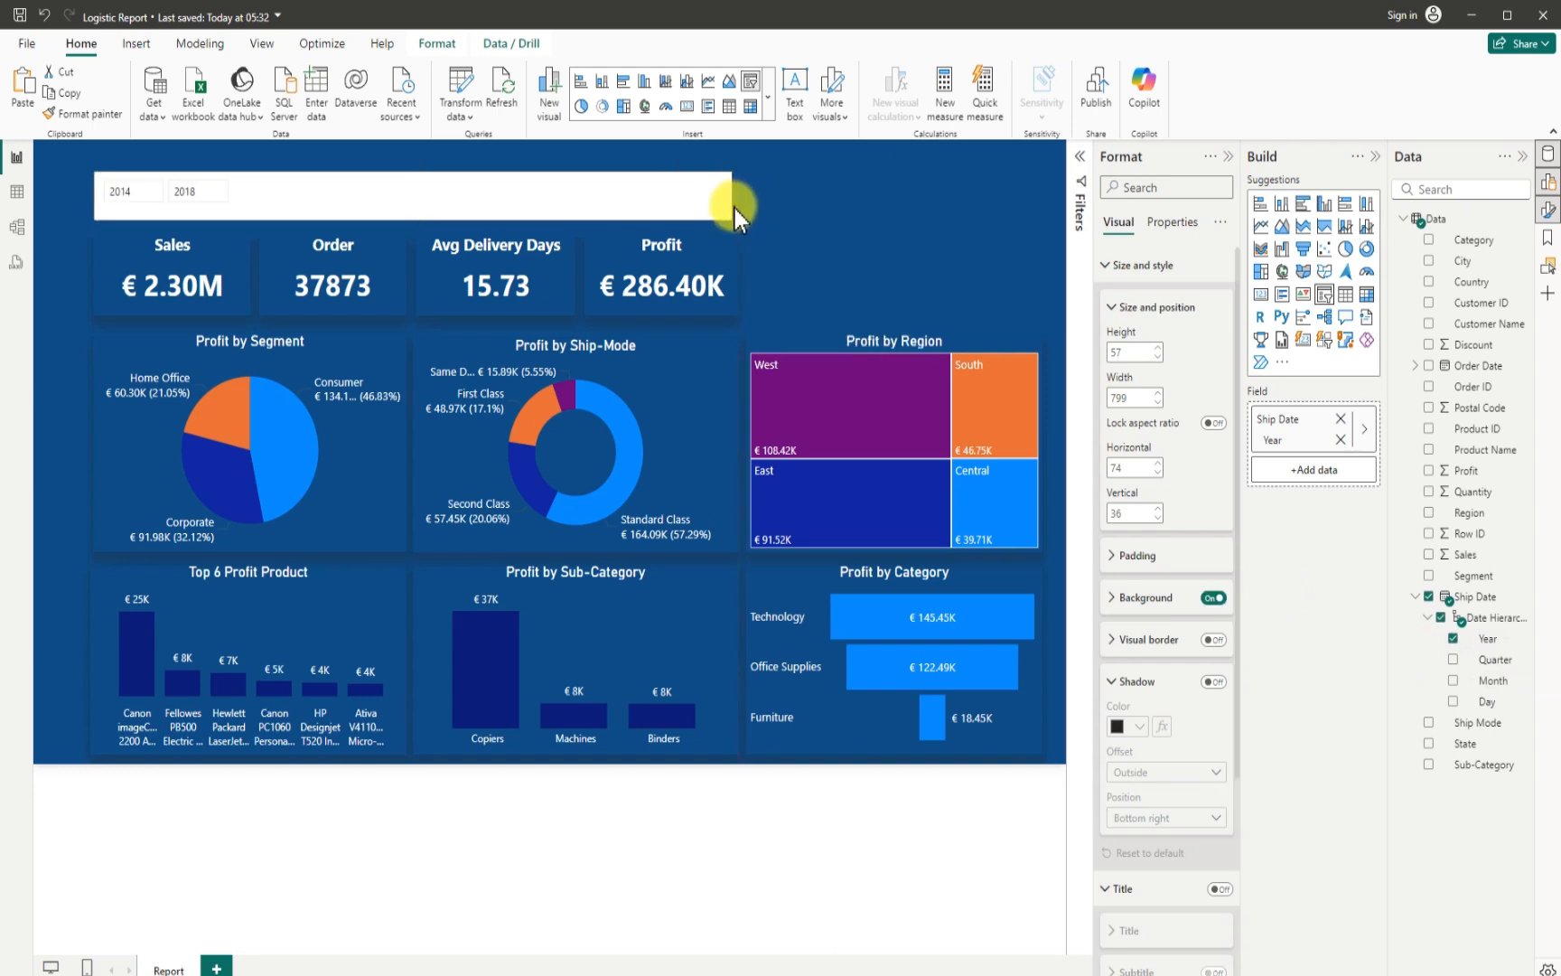
- Change the year slicer's style to Tile
scroll(1152, 858, down, 2)
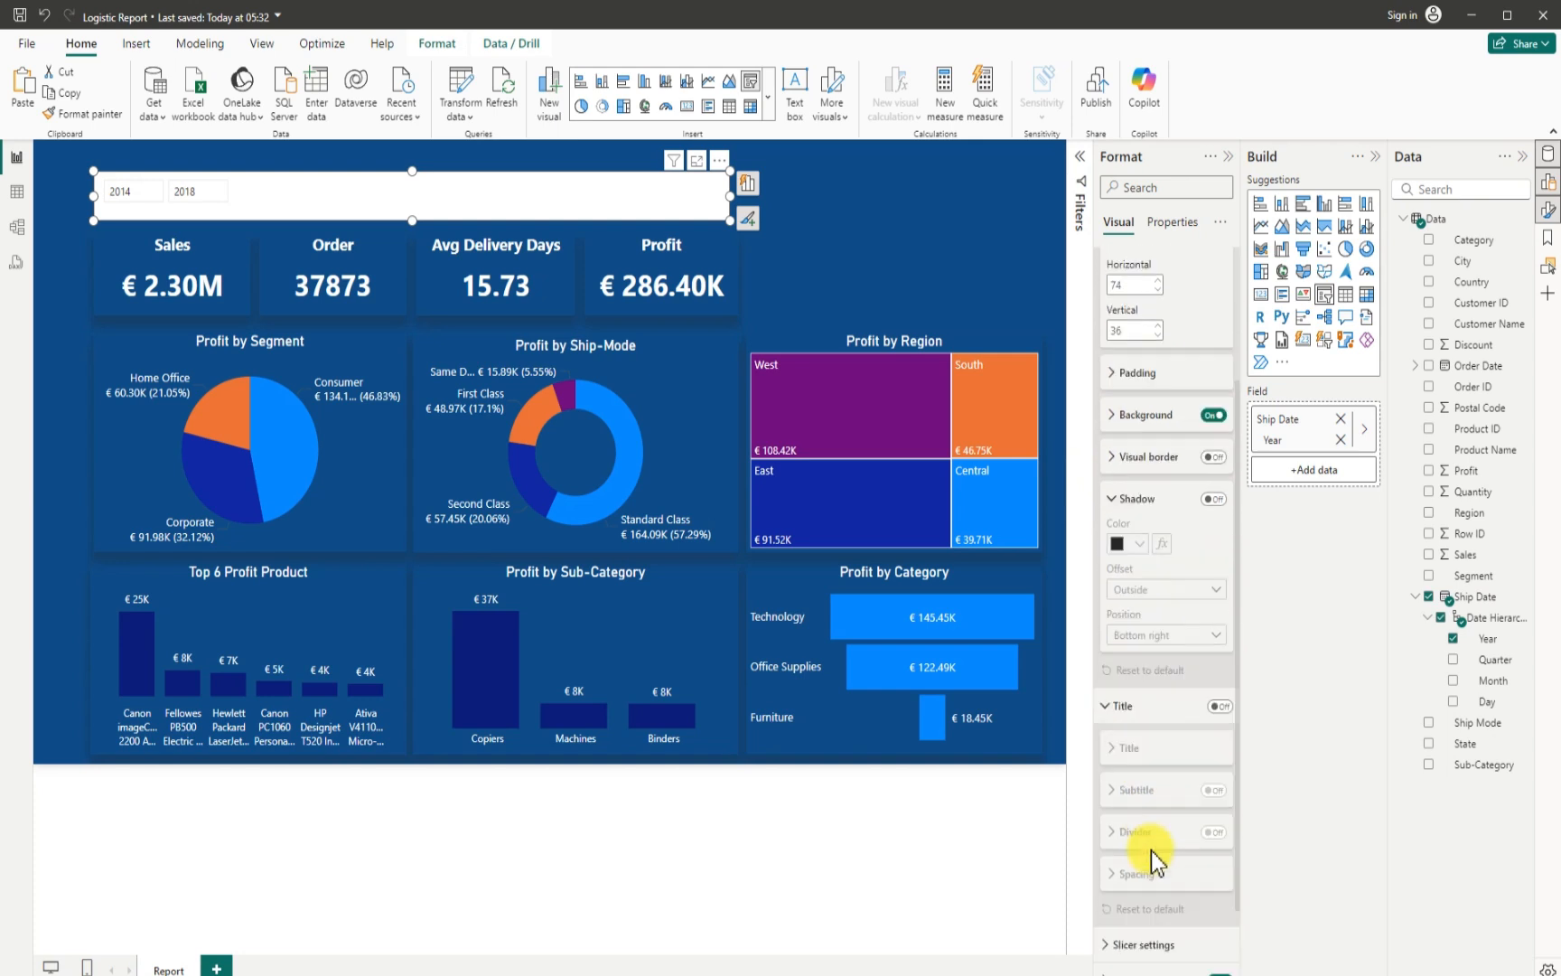
scroll(1152, 854, down, 1)
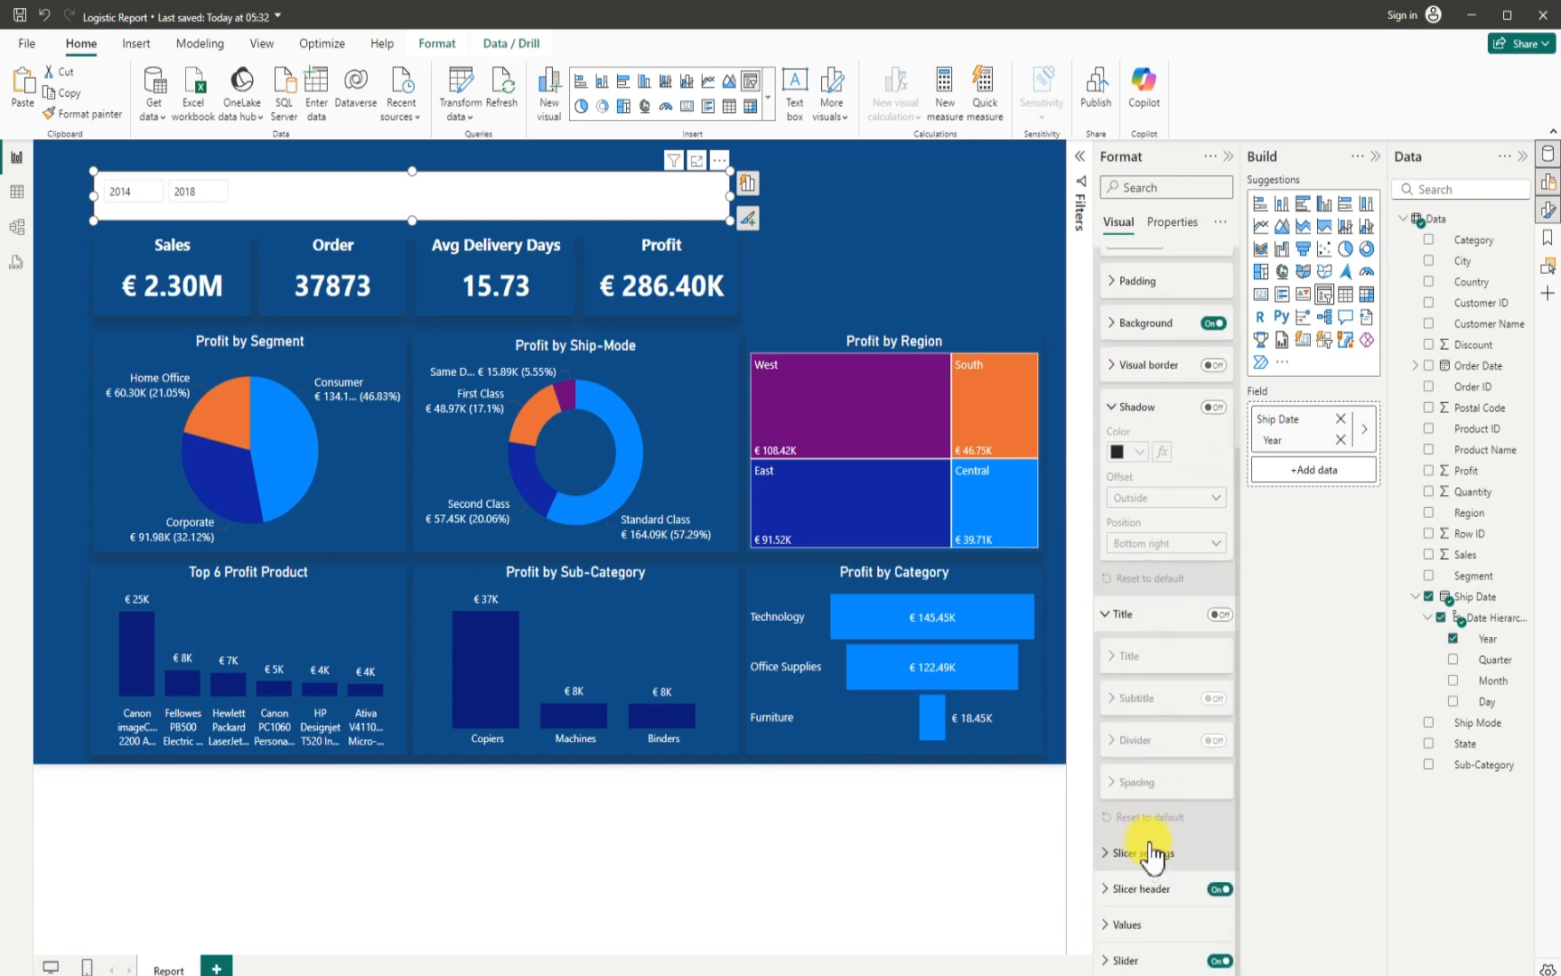
click(1104, 854)
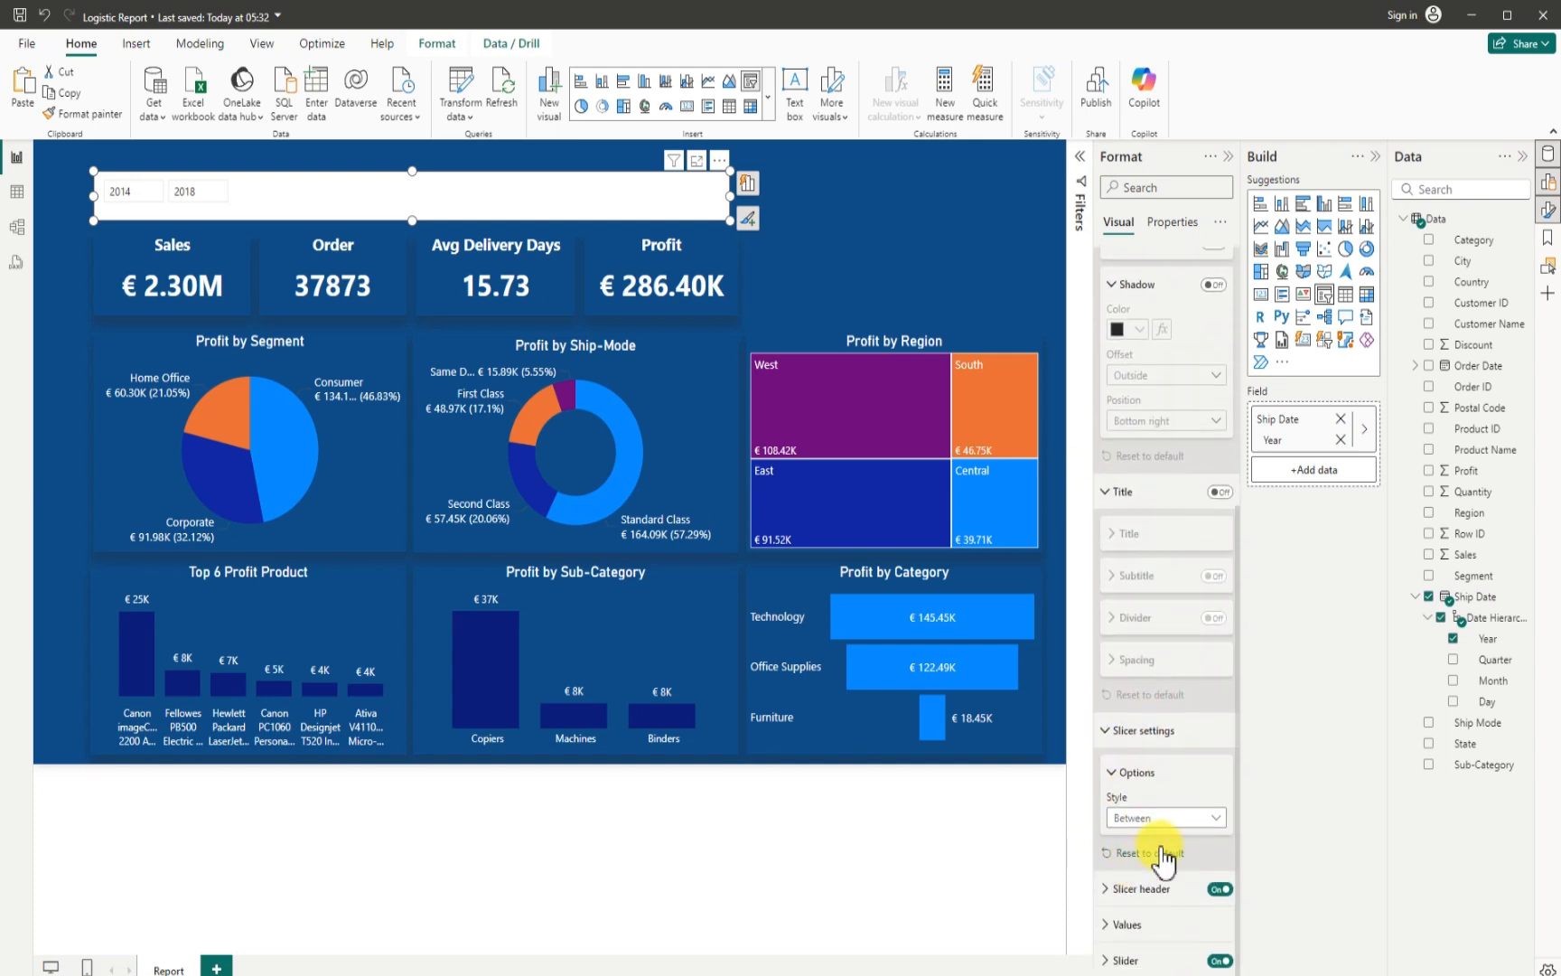
click(1209, 818)
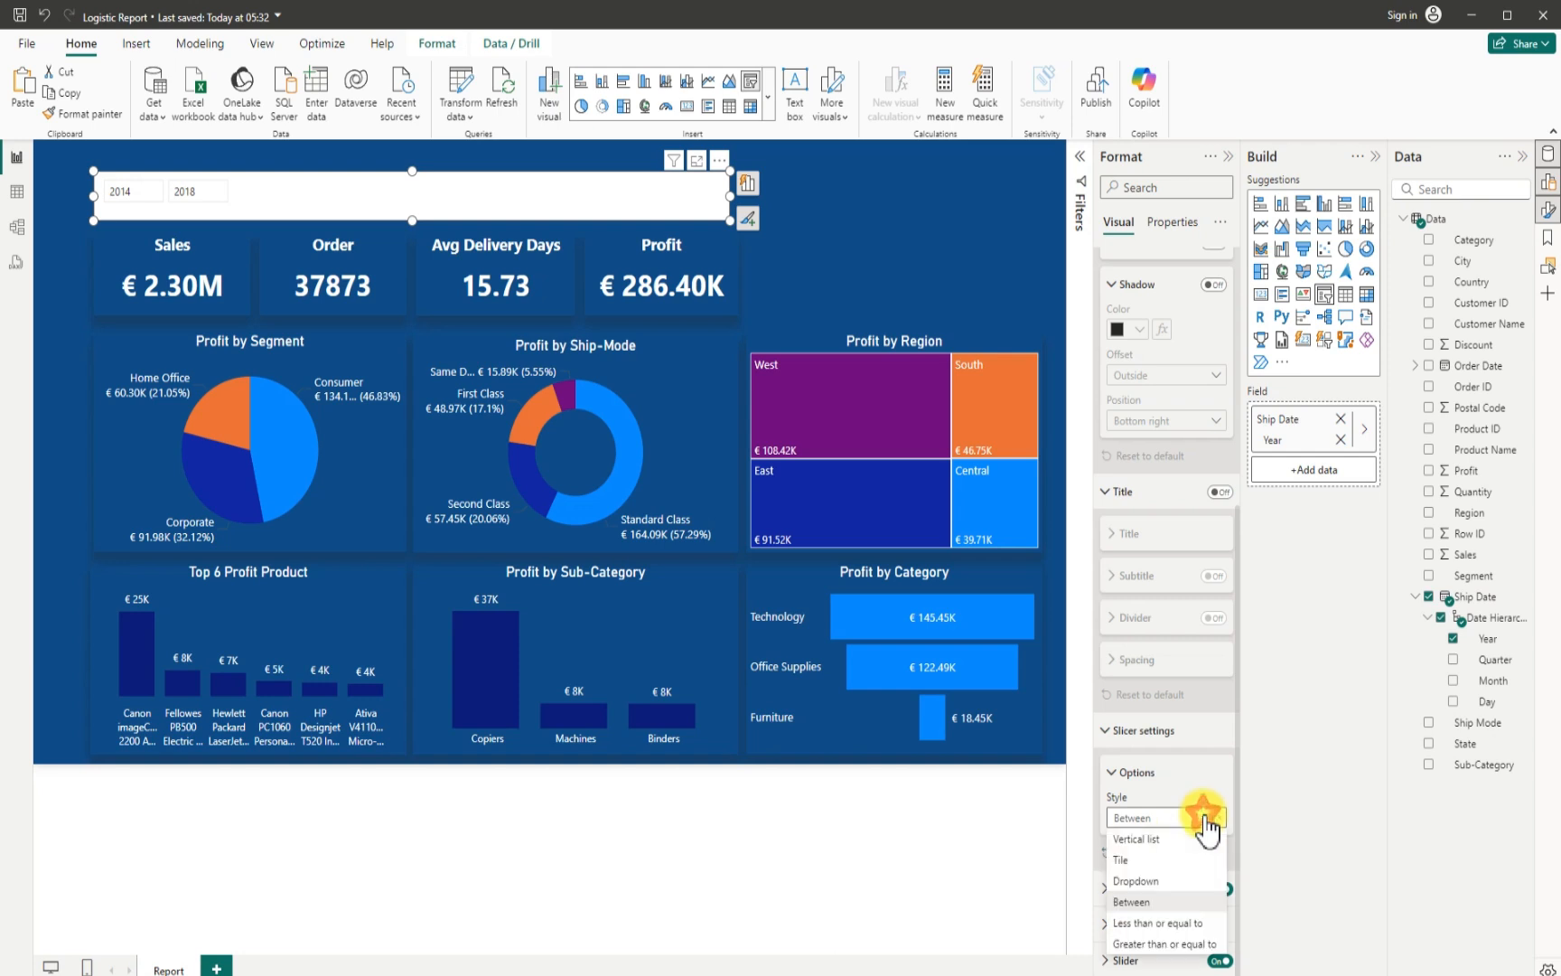
click(1136, 861)
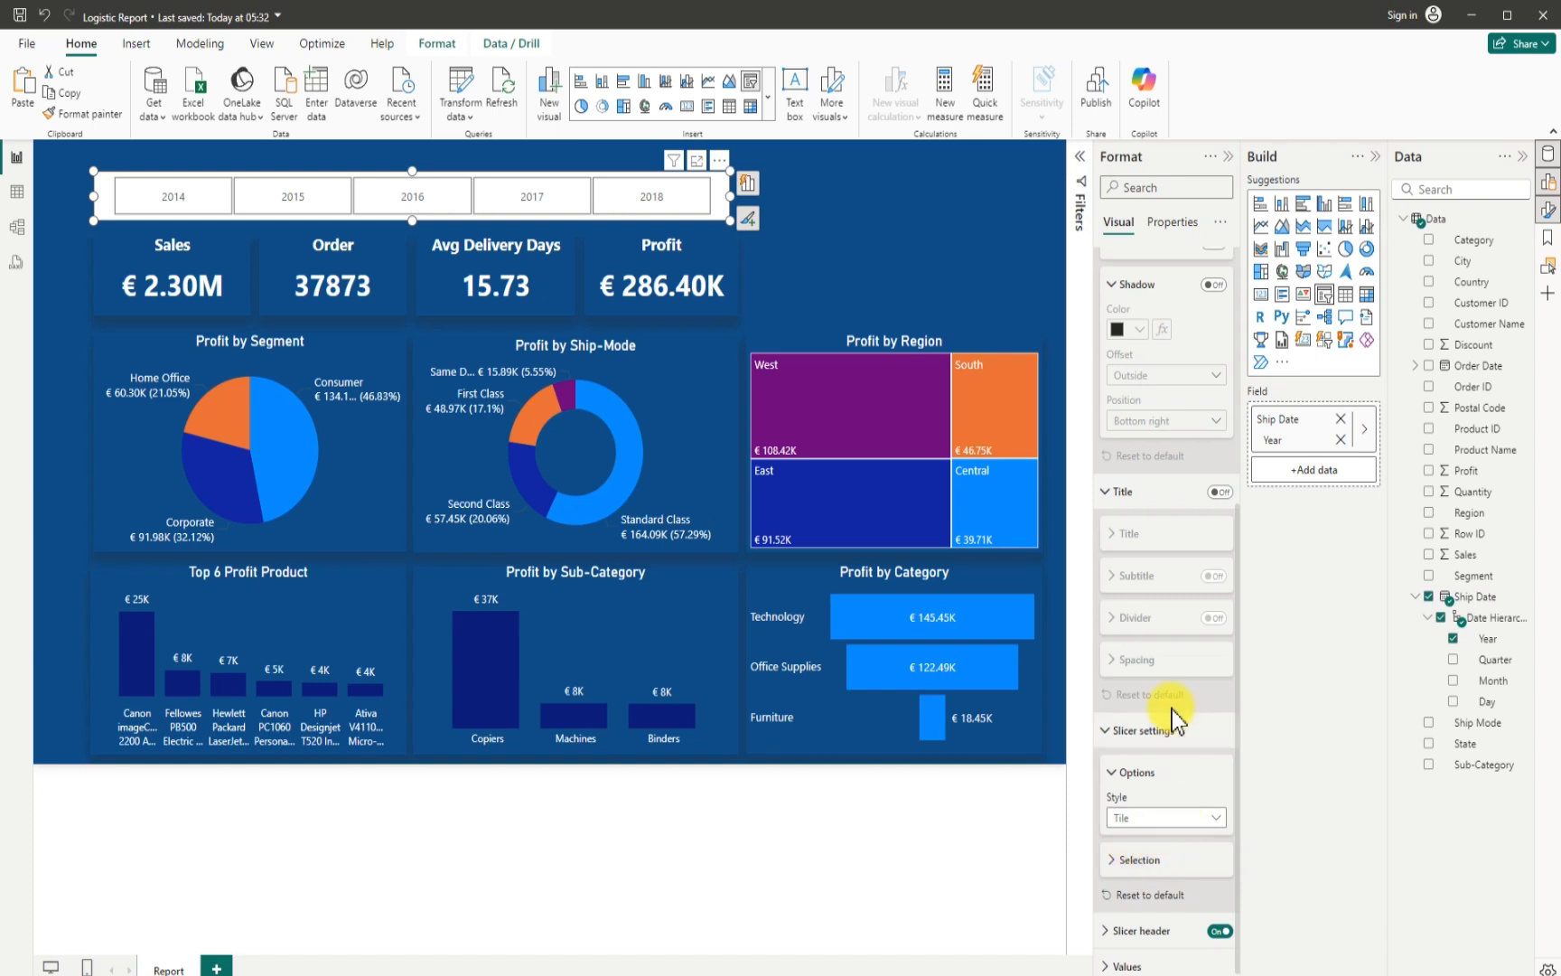
- Set the year slicer's header font colour to white and widen the slicer slightly to the Profit card's outer edge
scroll(1171, 709, up, 3)
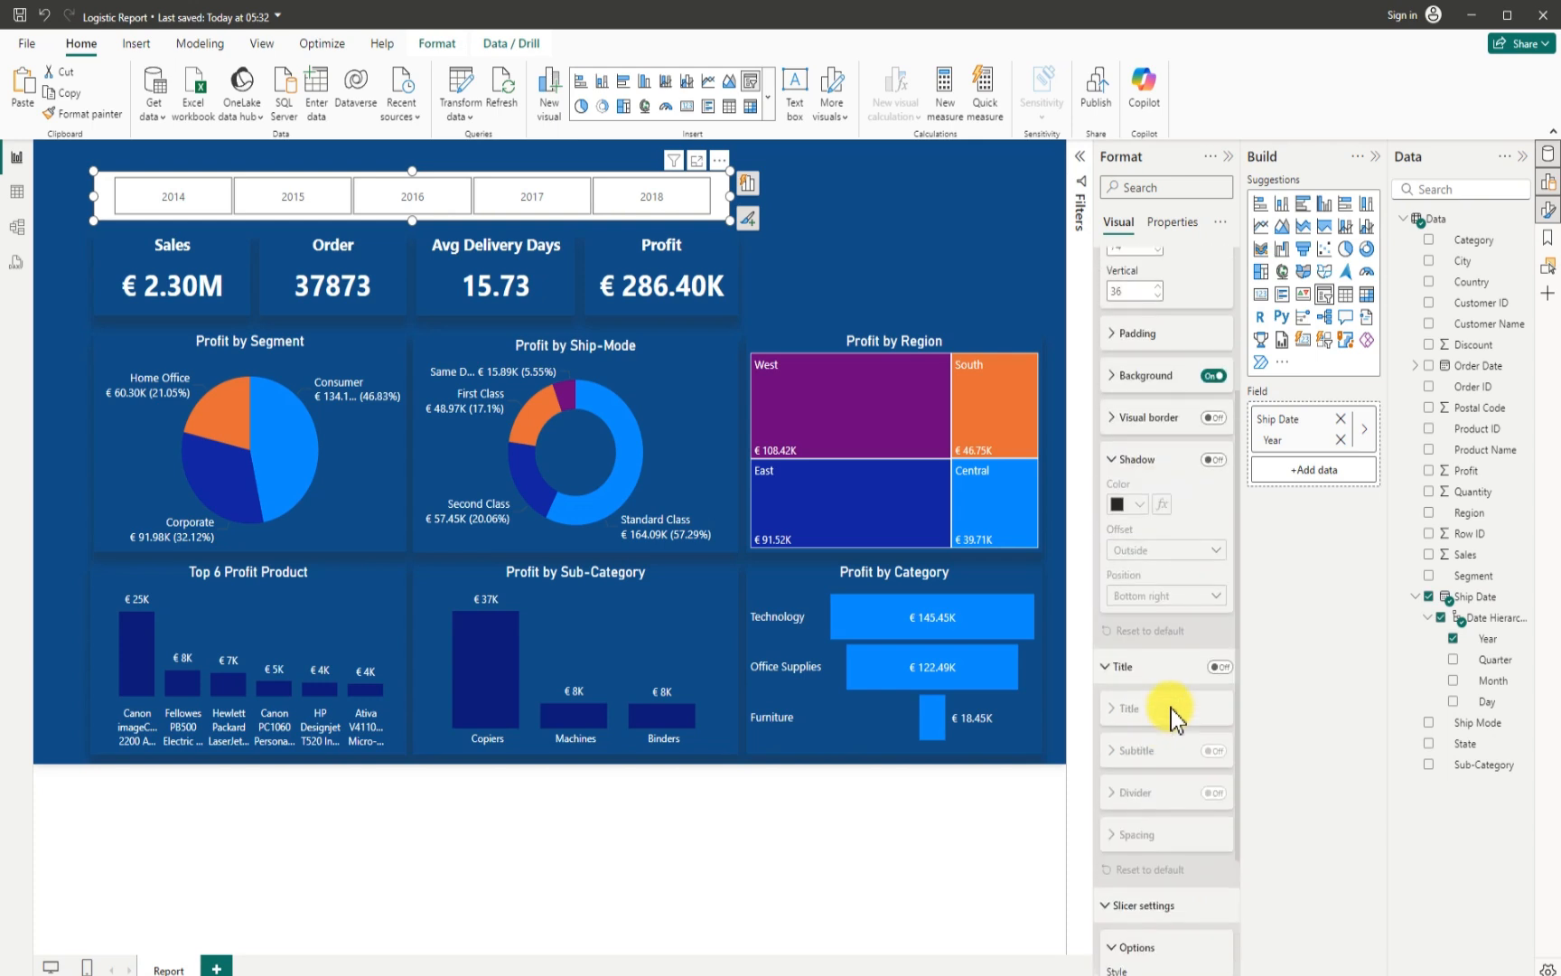
scroll(1171, 710, down, 3)
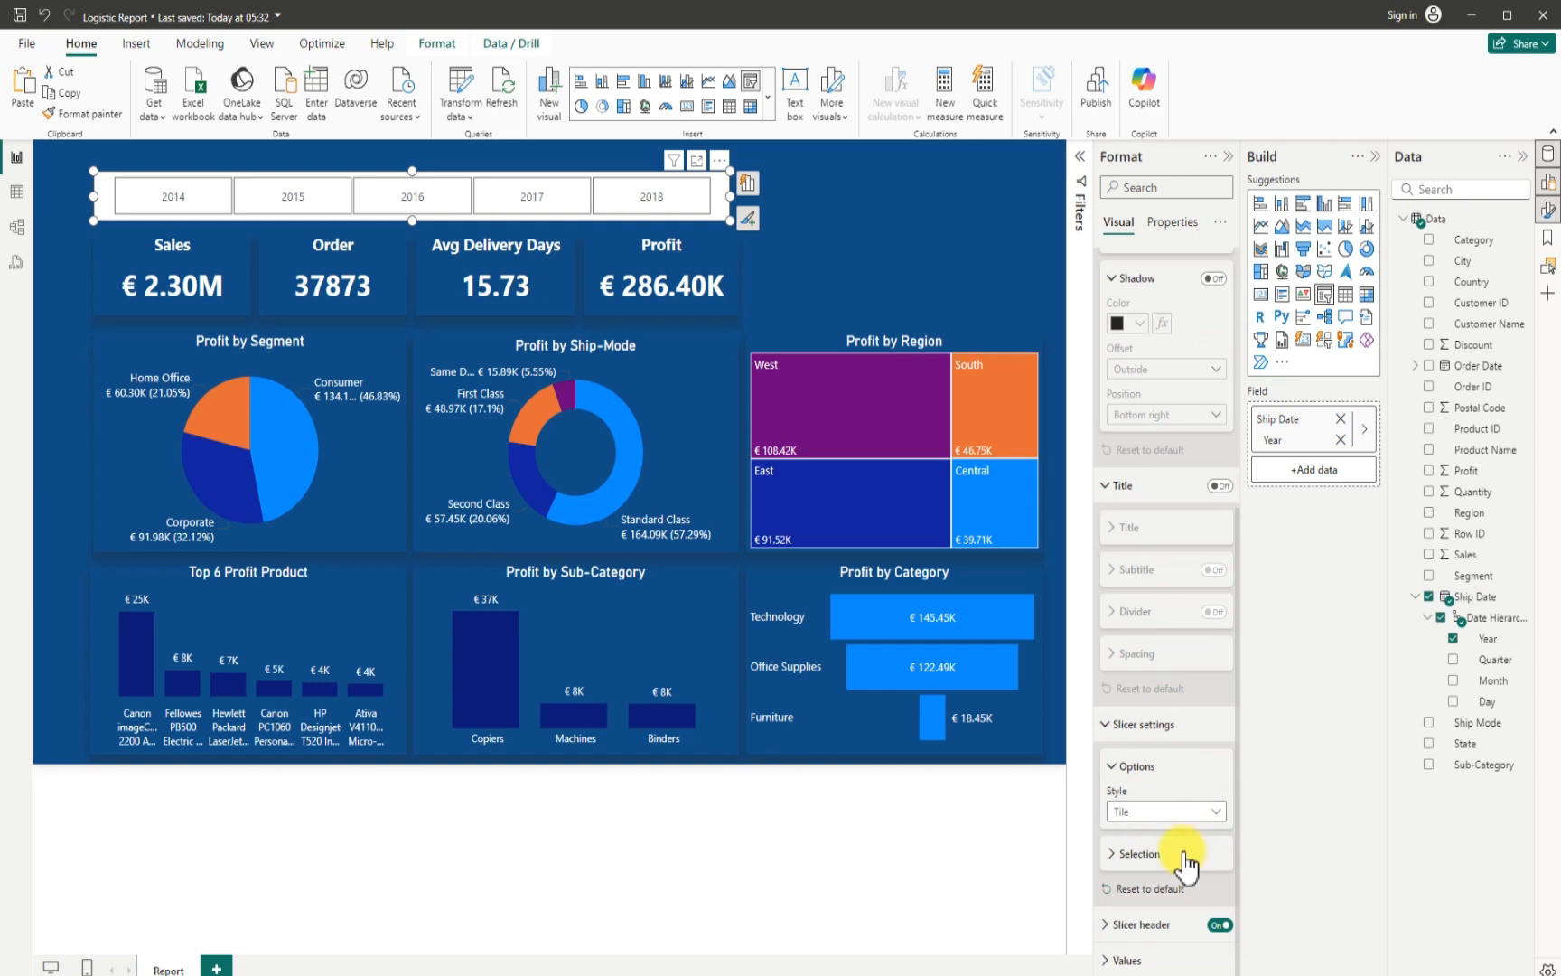
click(1125, 922)
scroll(1130, 912, down, 4)
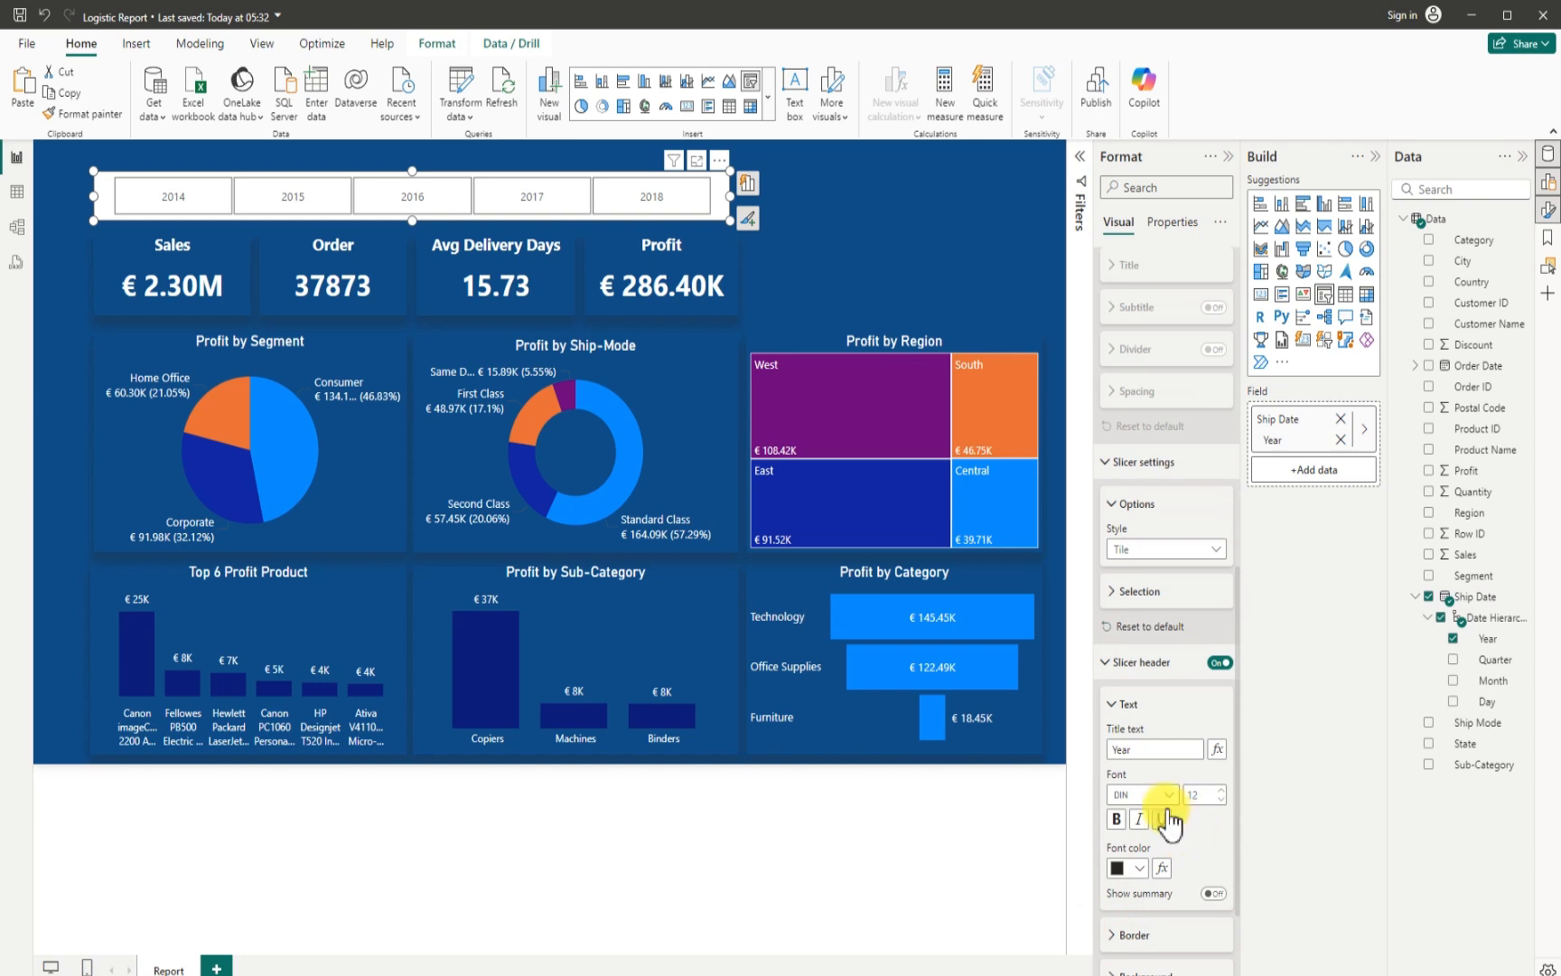
click(1141, 867)
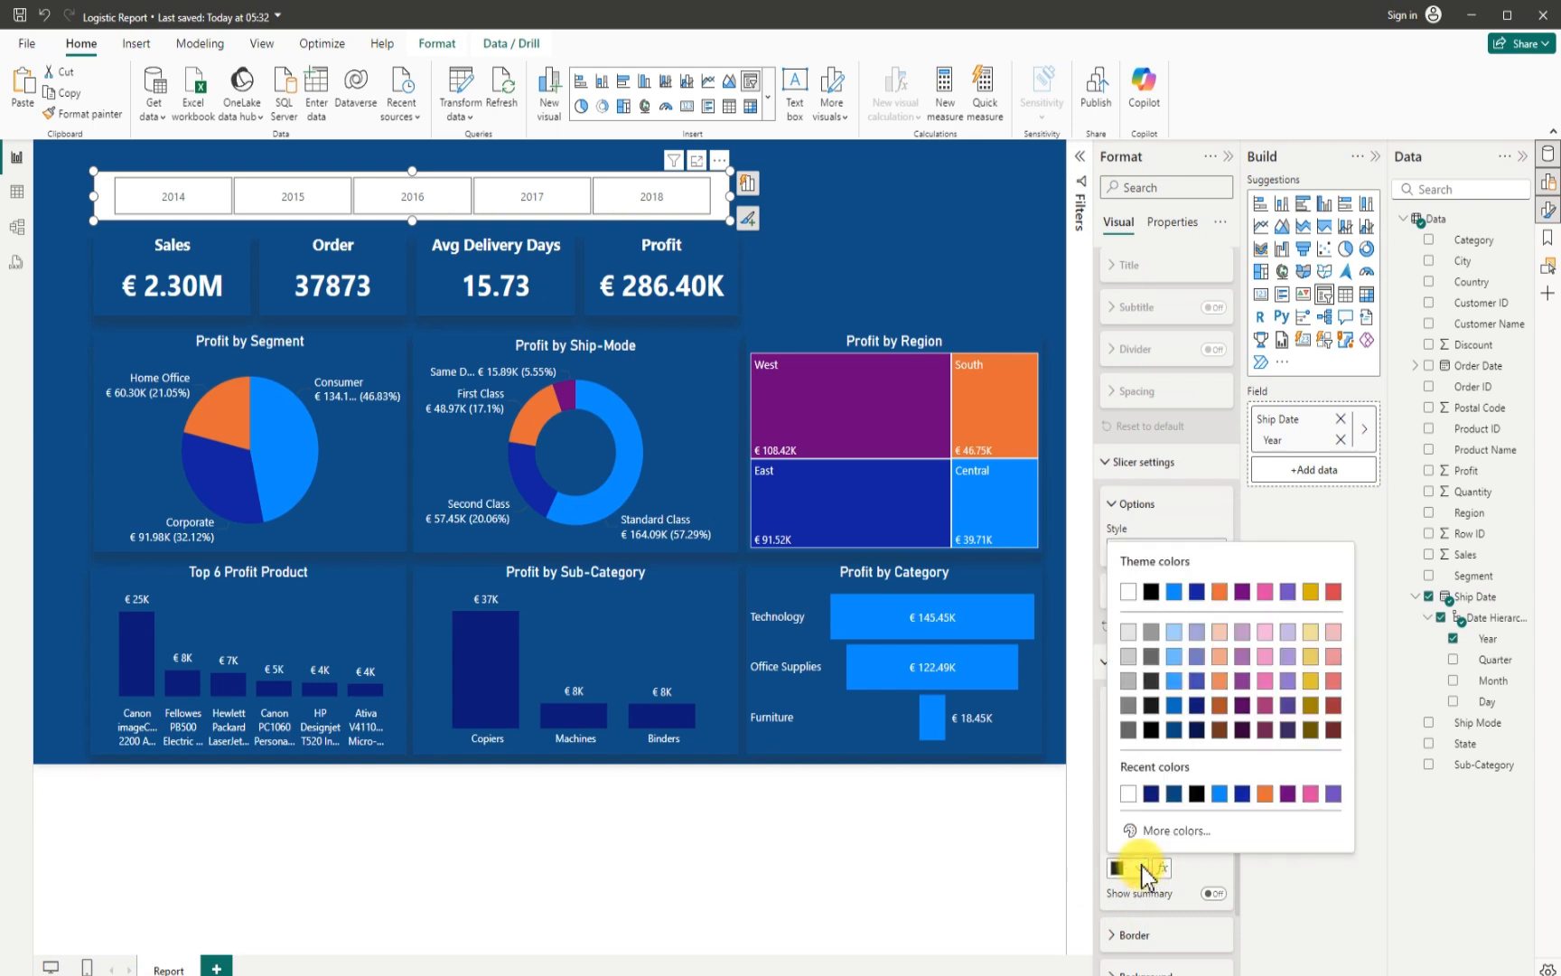
click(1132, 593)
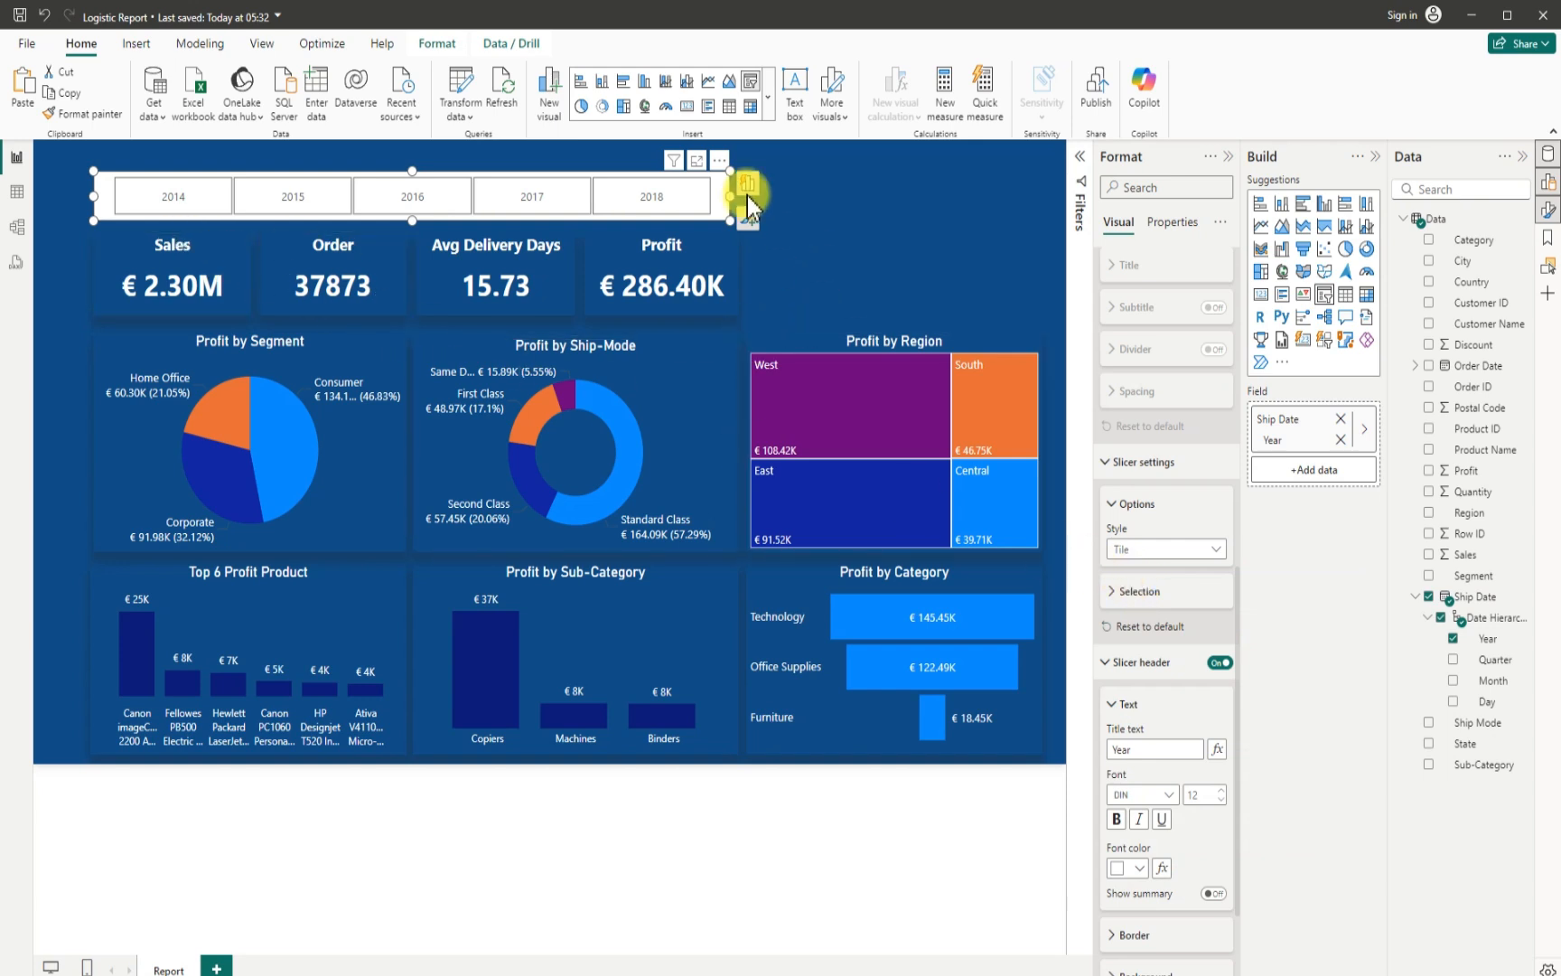
mouse_move(728, 196)
mouse_down()
mouse_move(773, 210)
mouse_move(748, 215)
mouse_up()
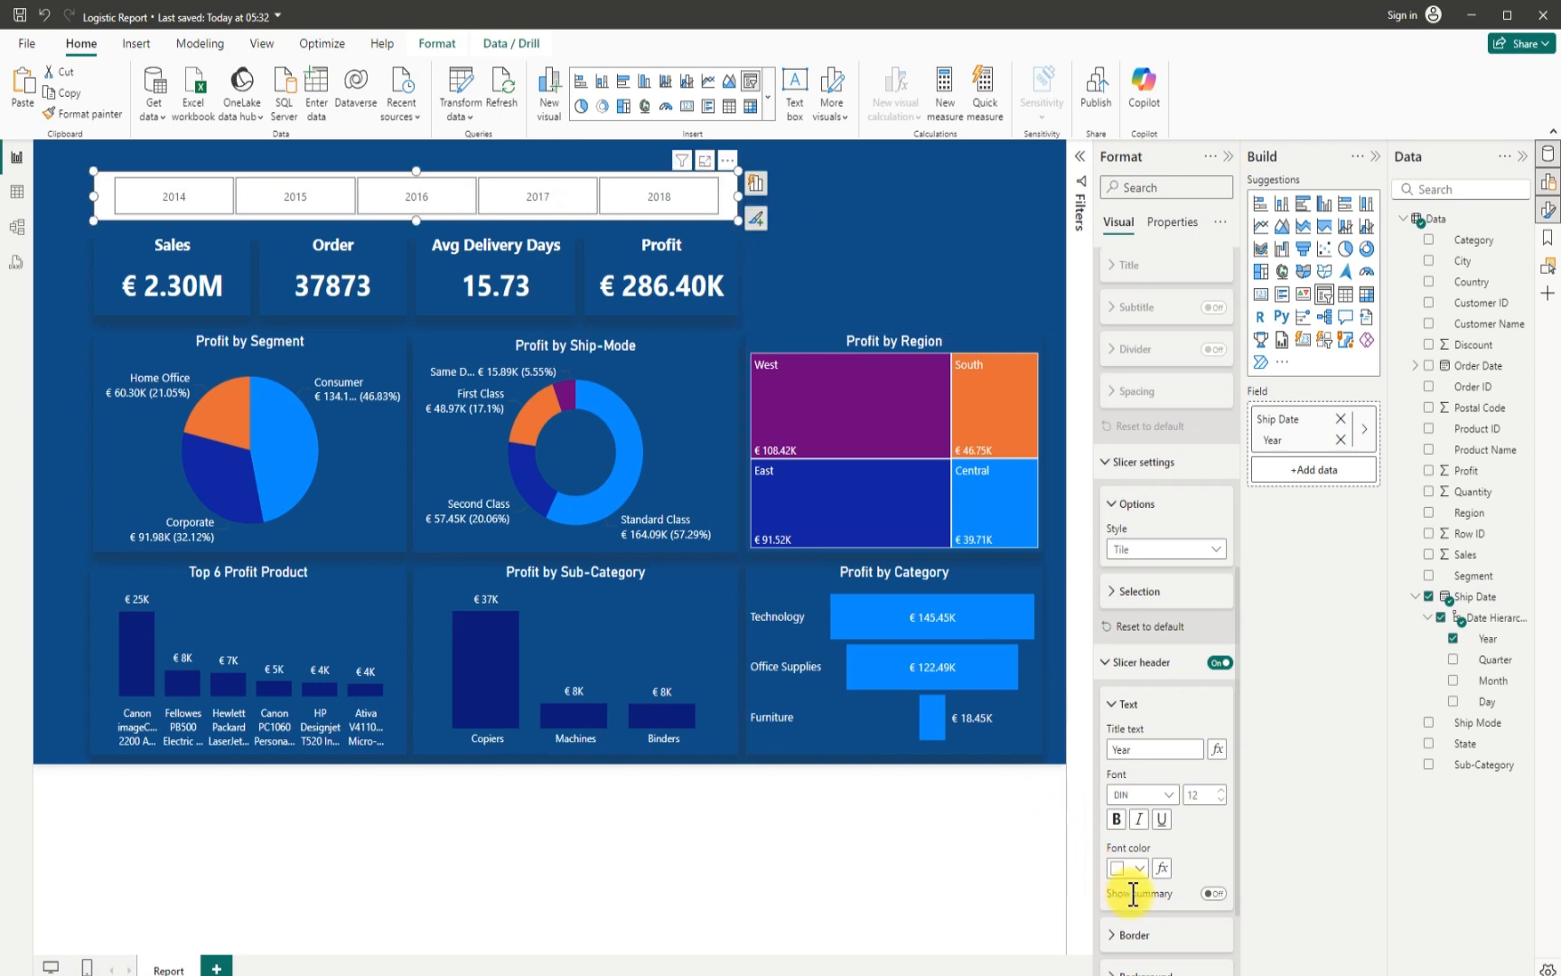
- Set the font colour of the year slicer's values to white
scroll(1147, 827, down, 3)
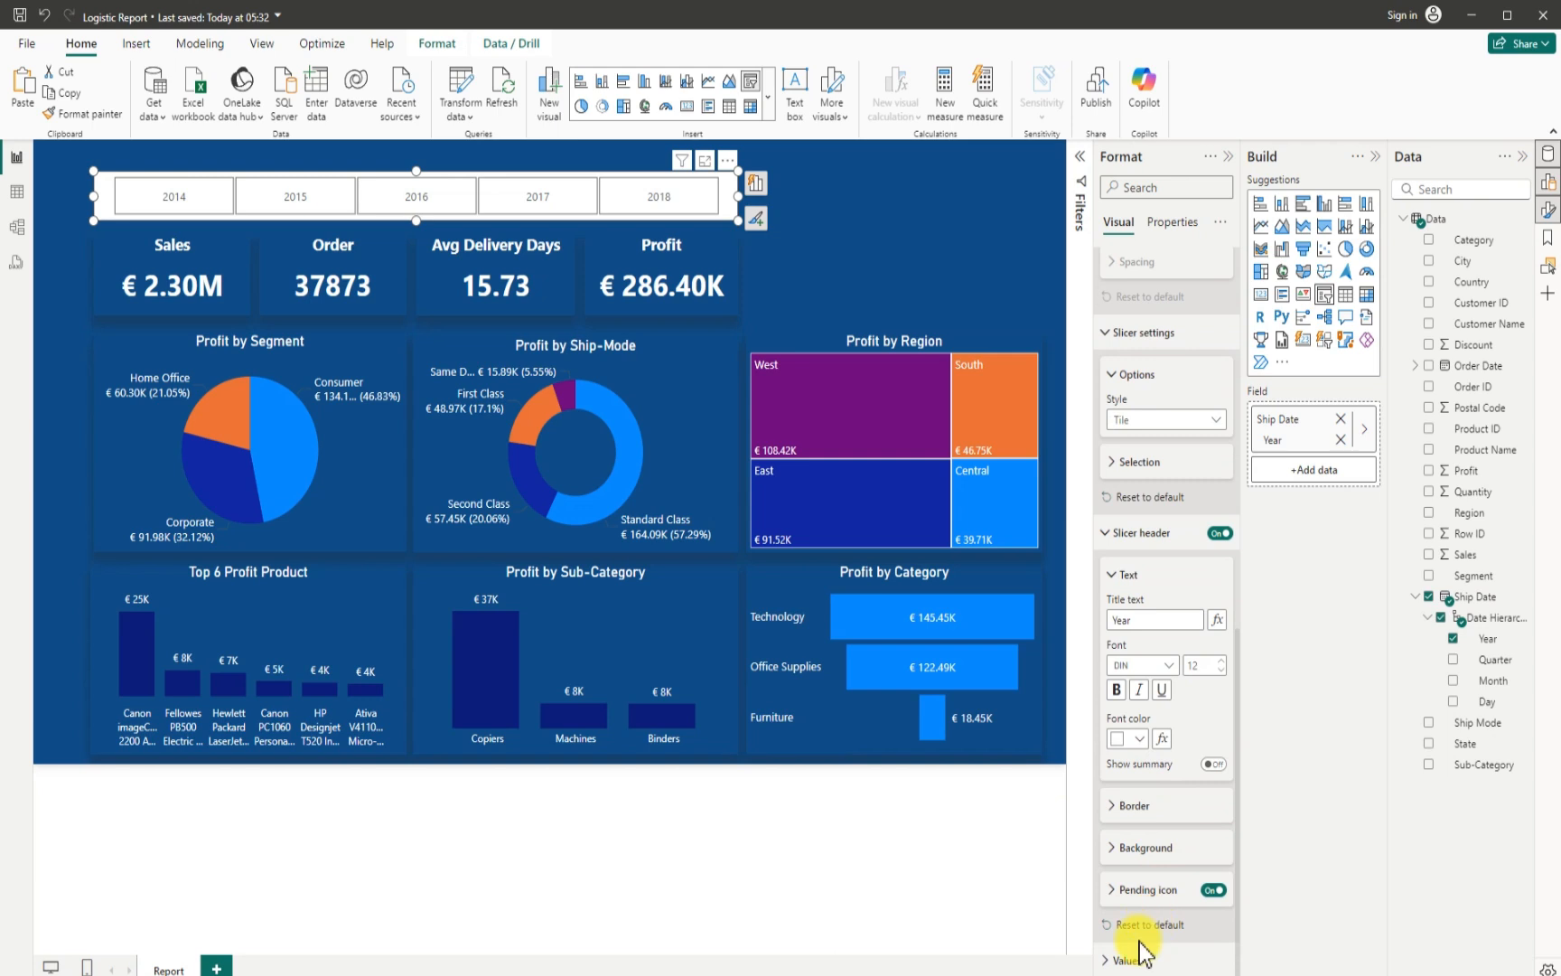
click(1110, 960)
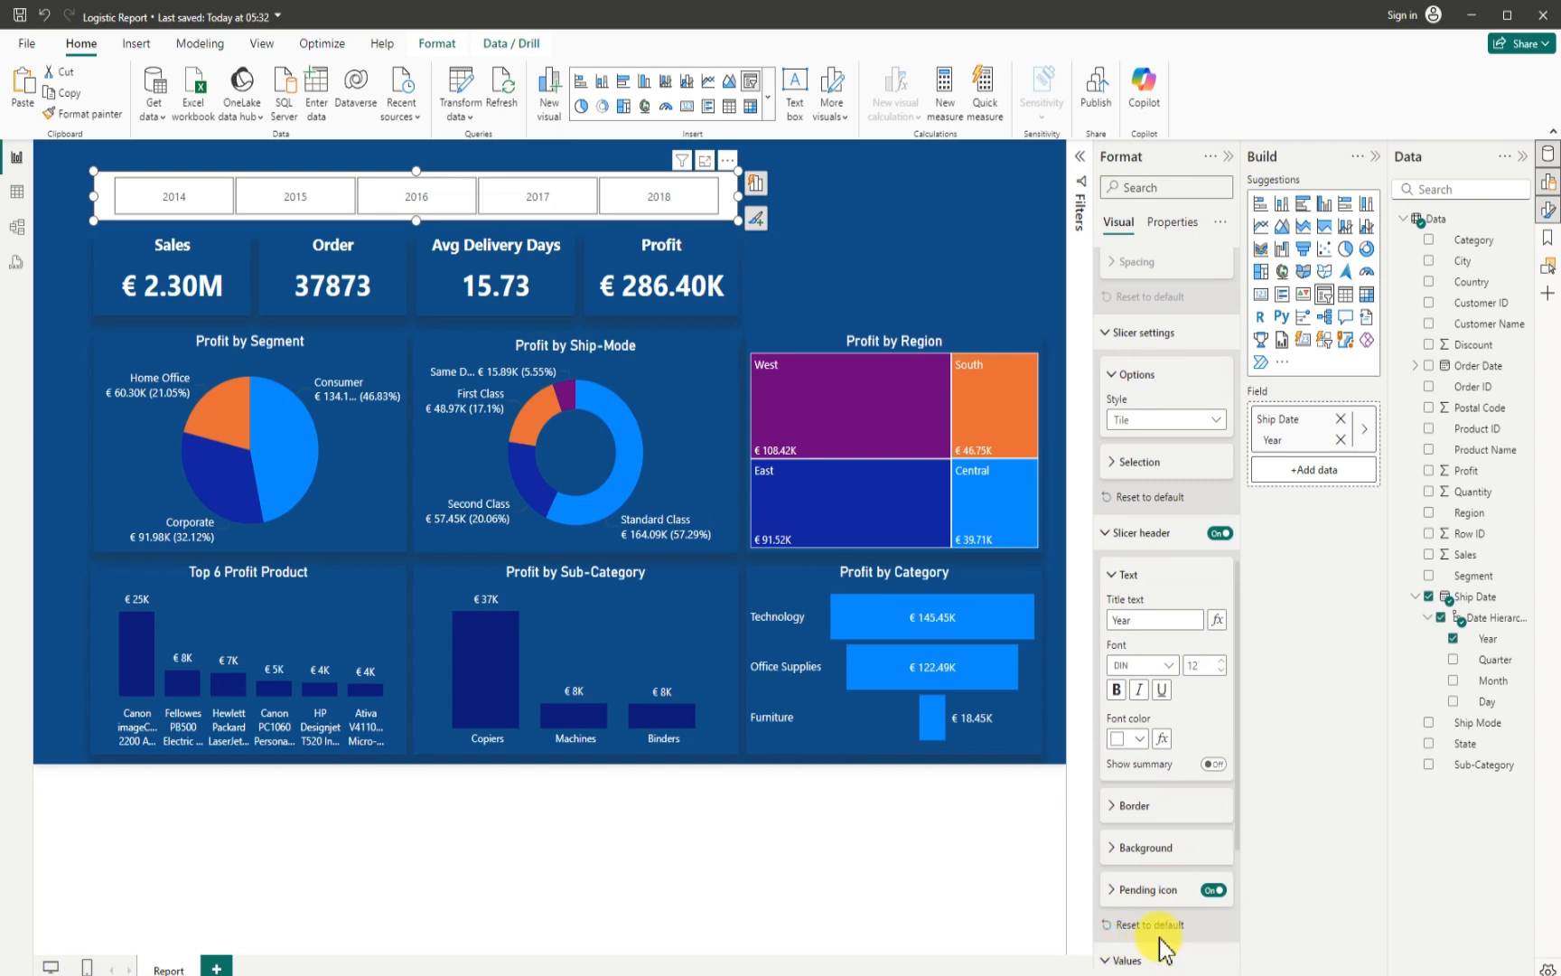
scroll(1160, 943, down, 3)
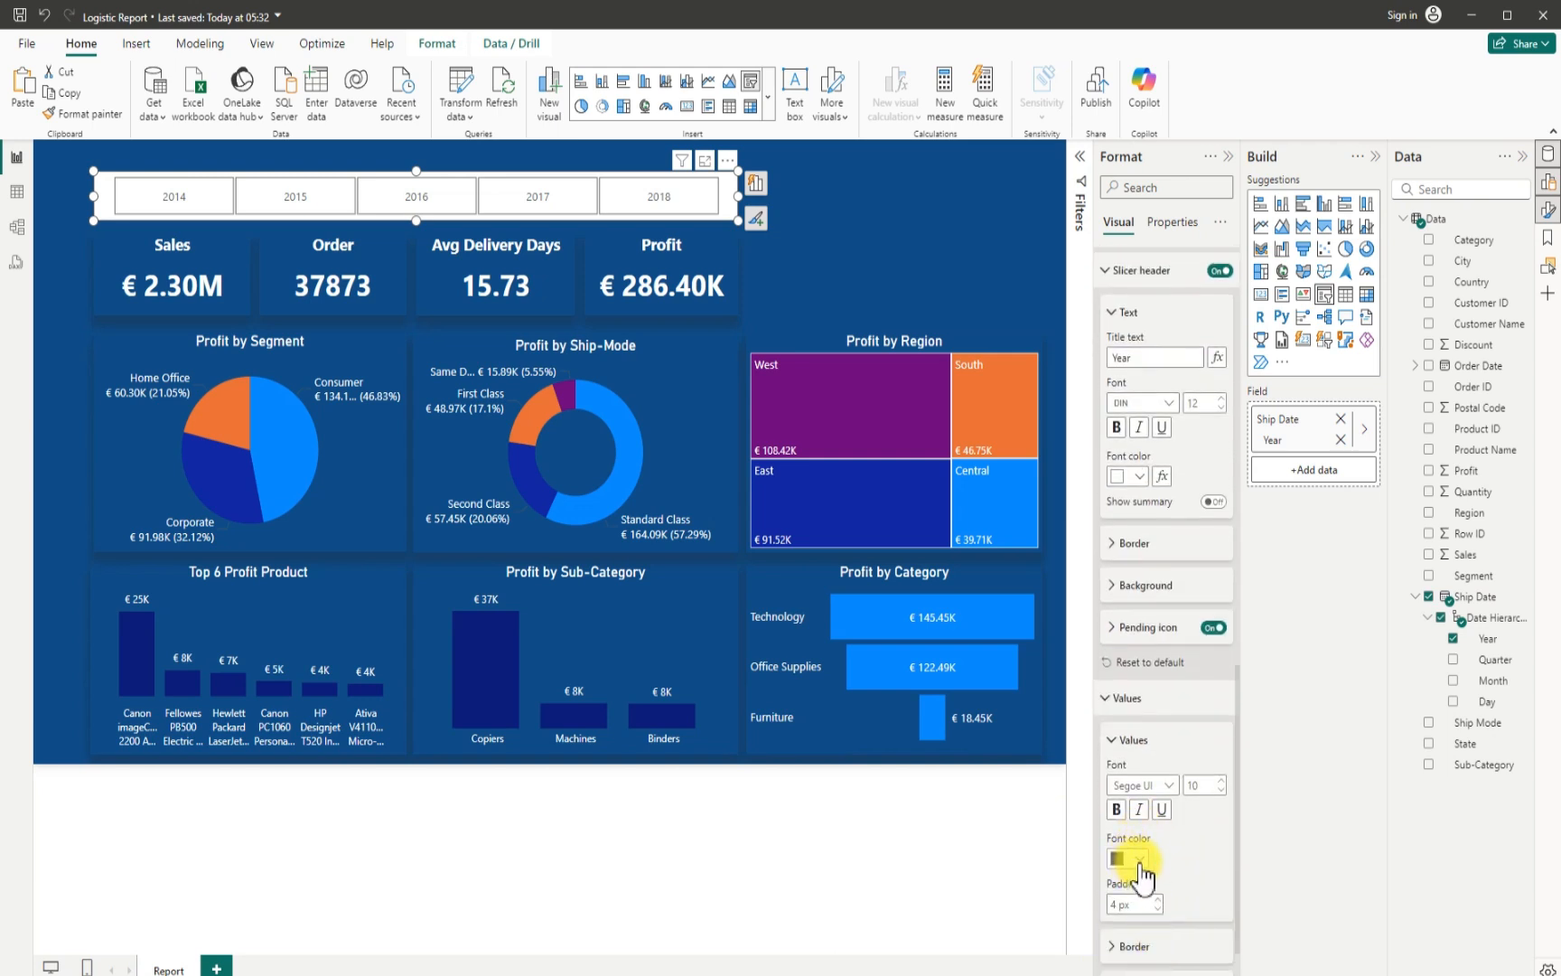
click(1139, 858)
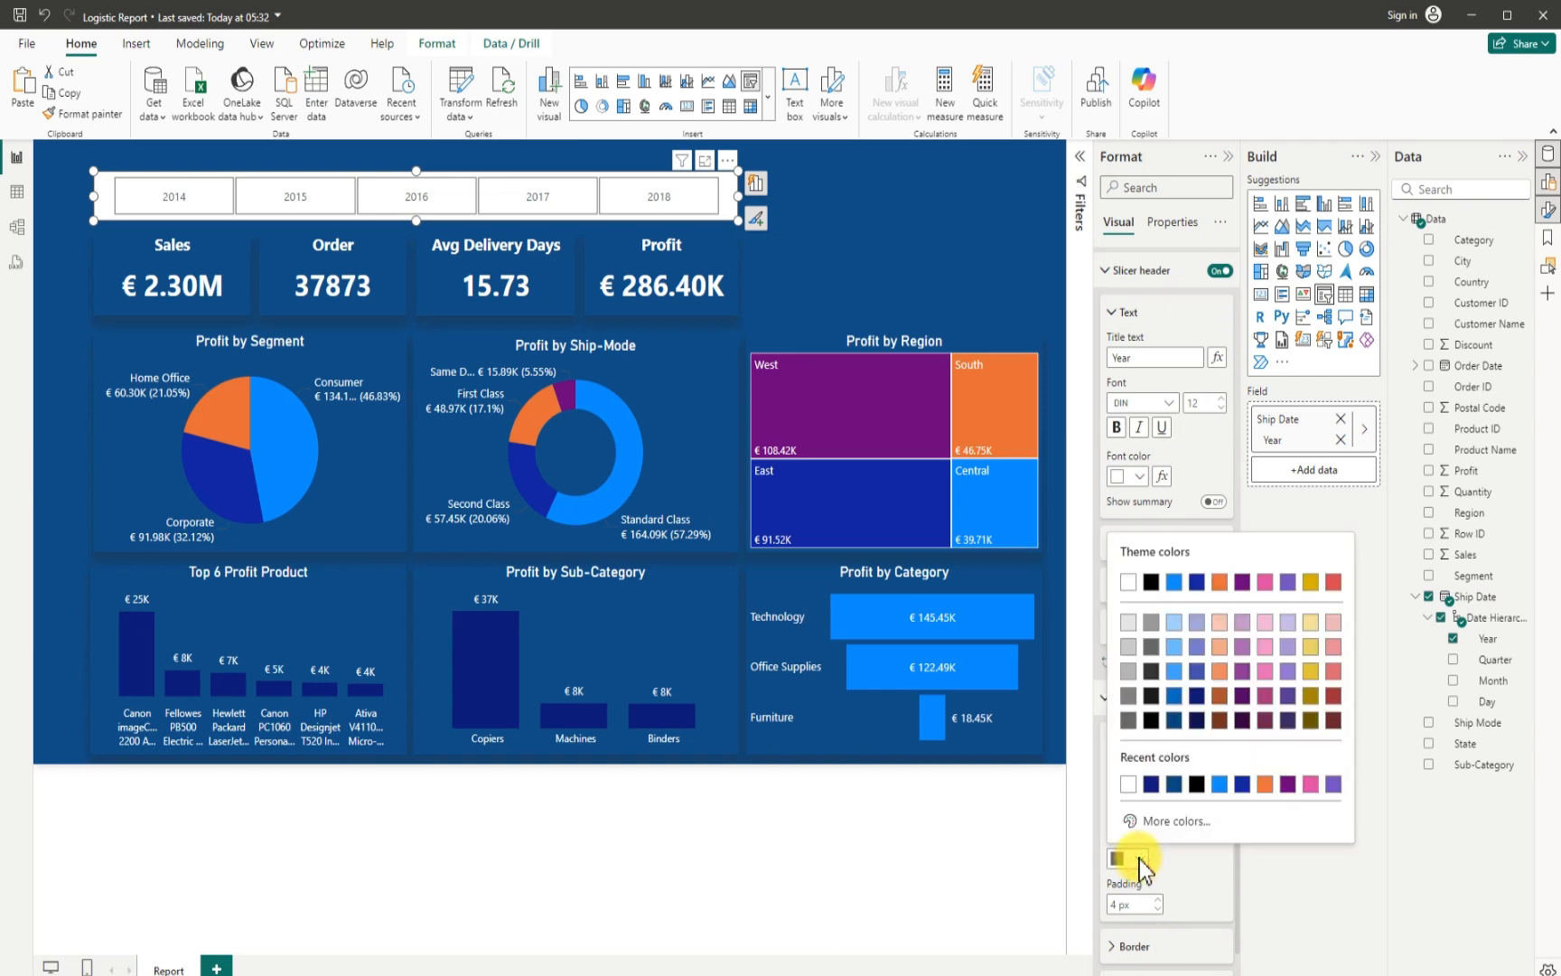
click(1132, 583)
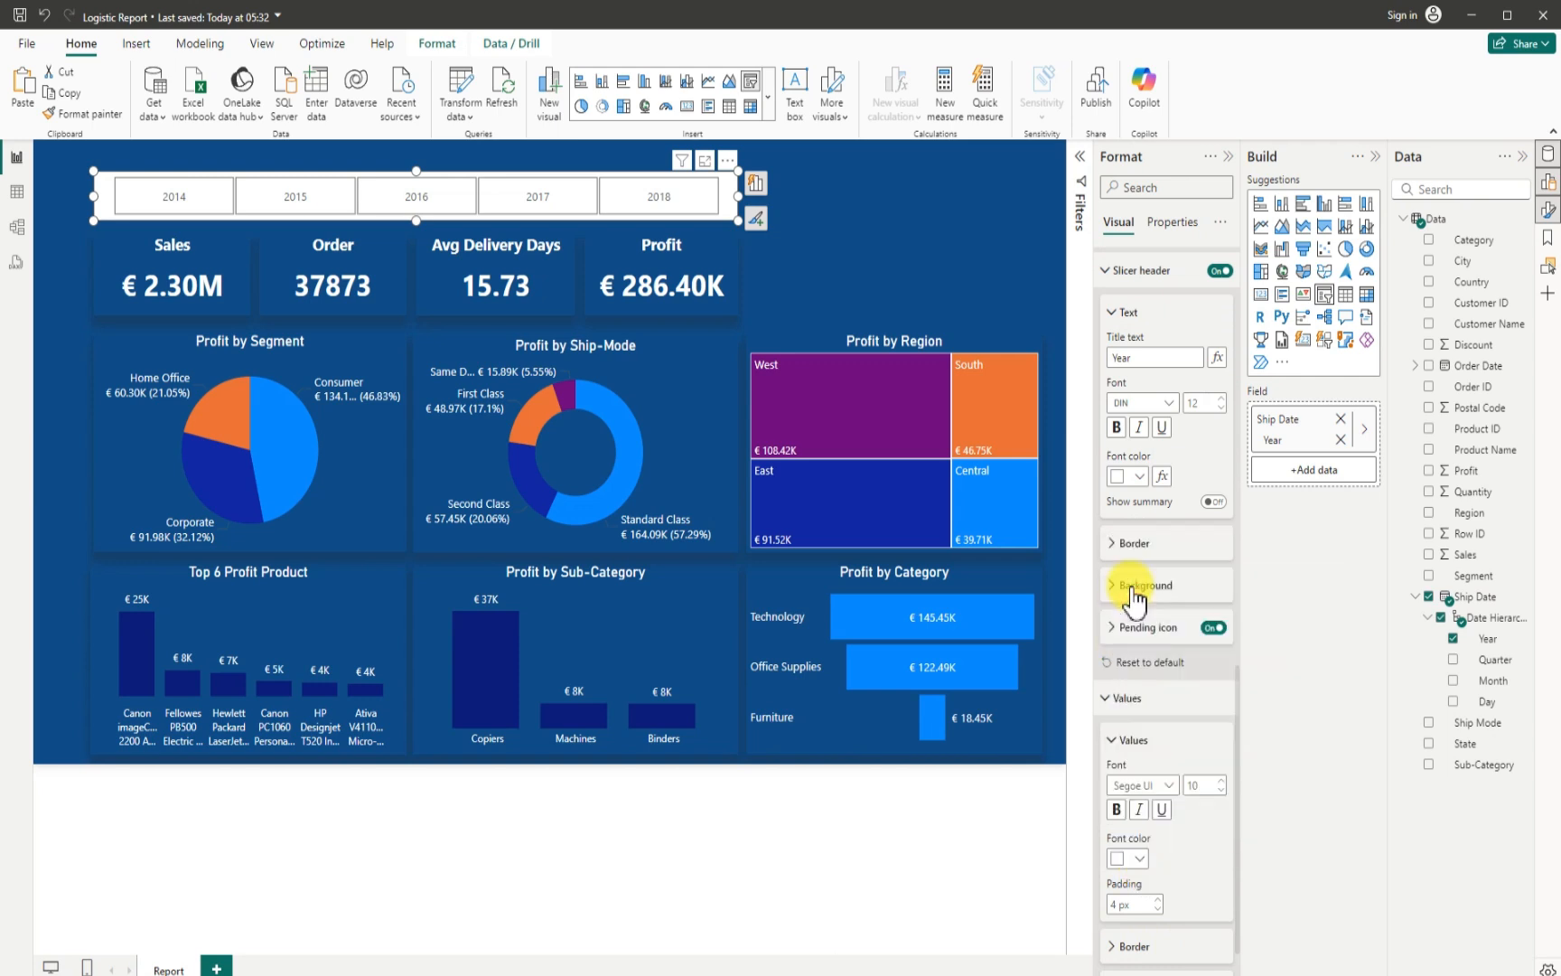
click(833, 208)
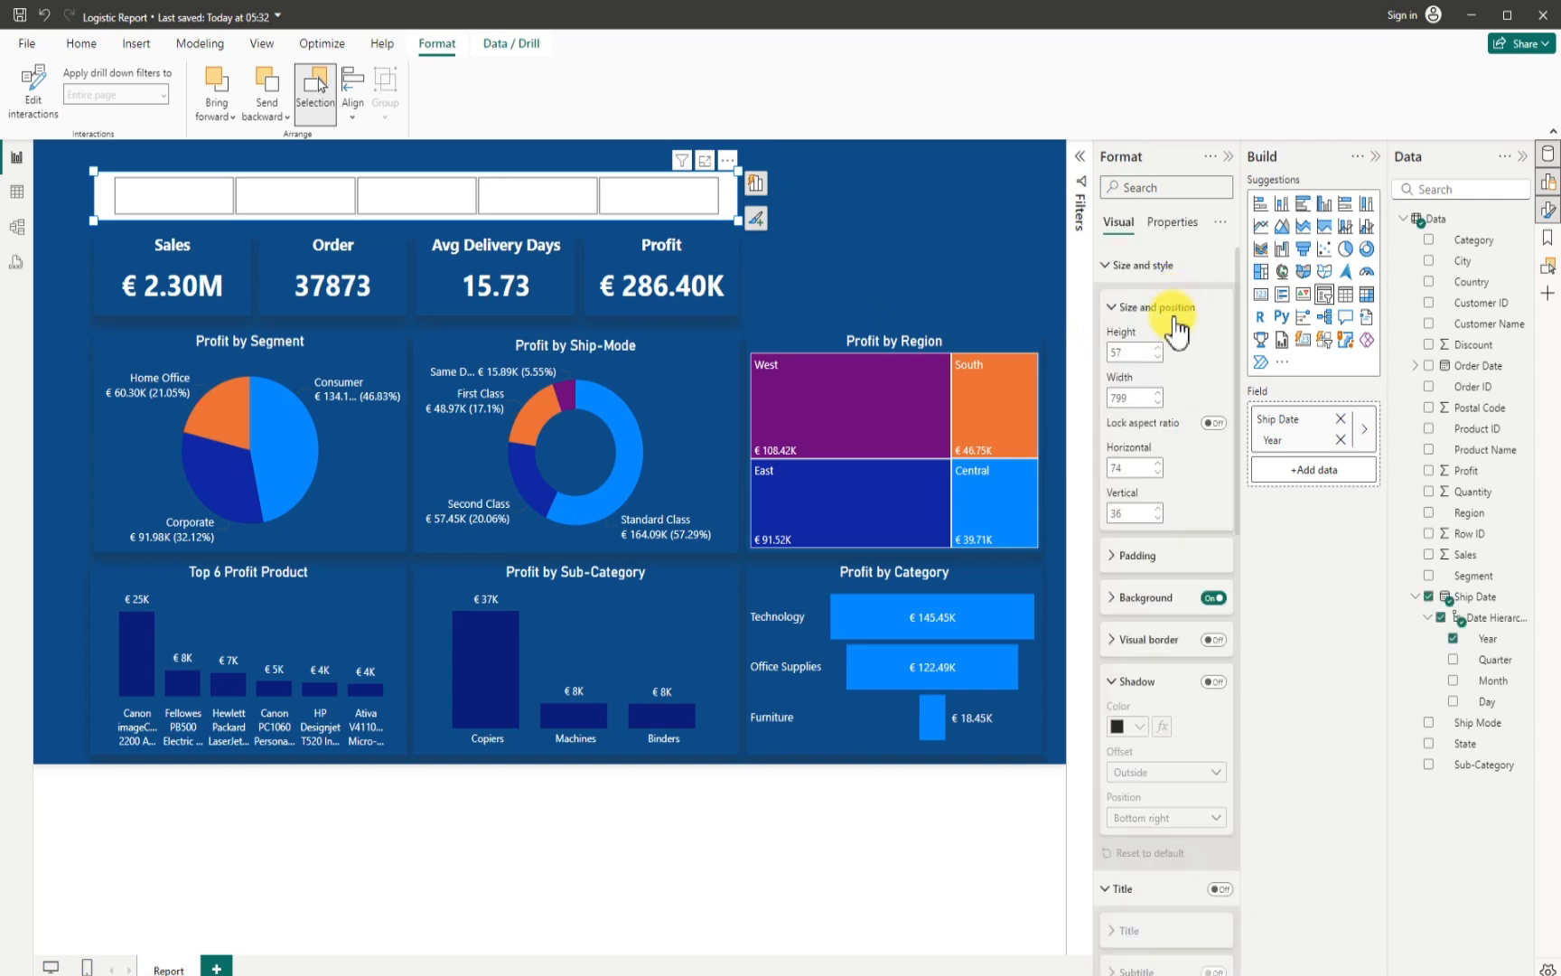
- Turn off the year slicer's background and its Responsive option
click(1214, 600)
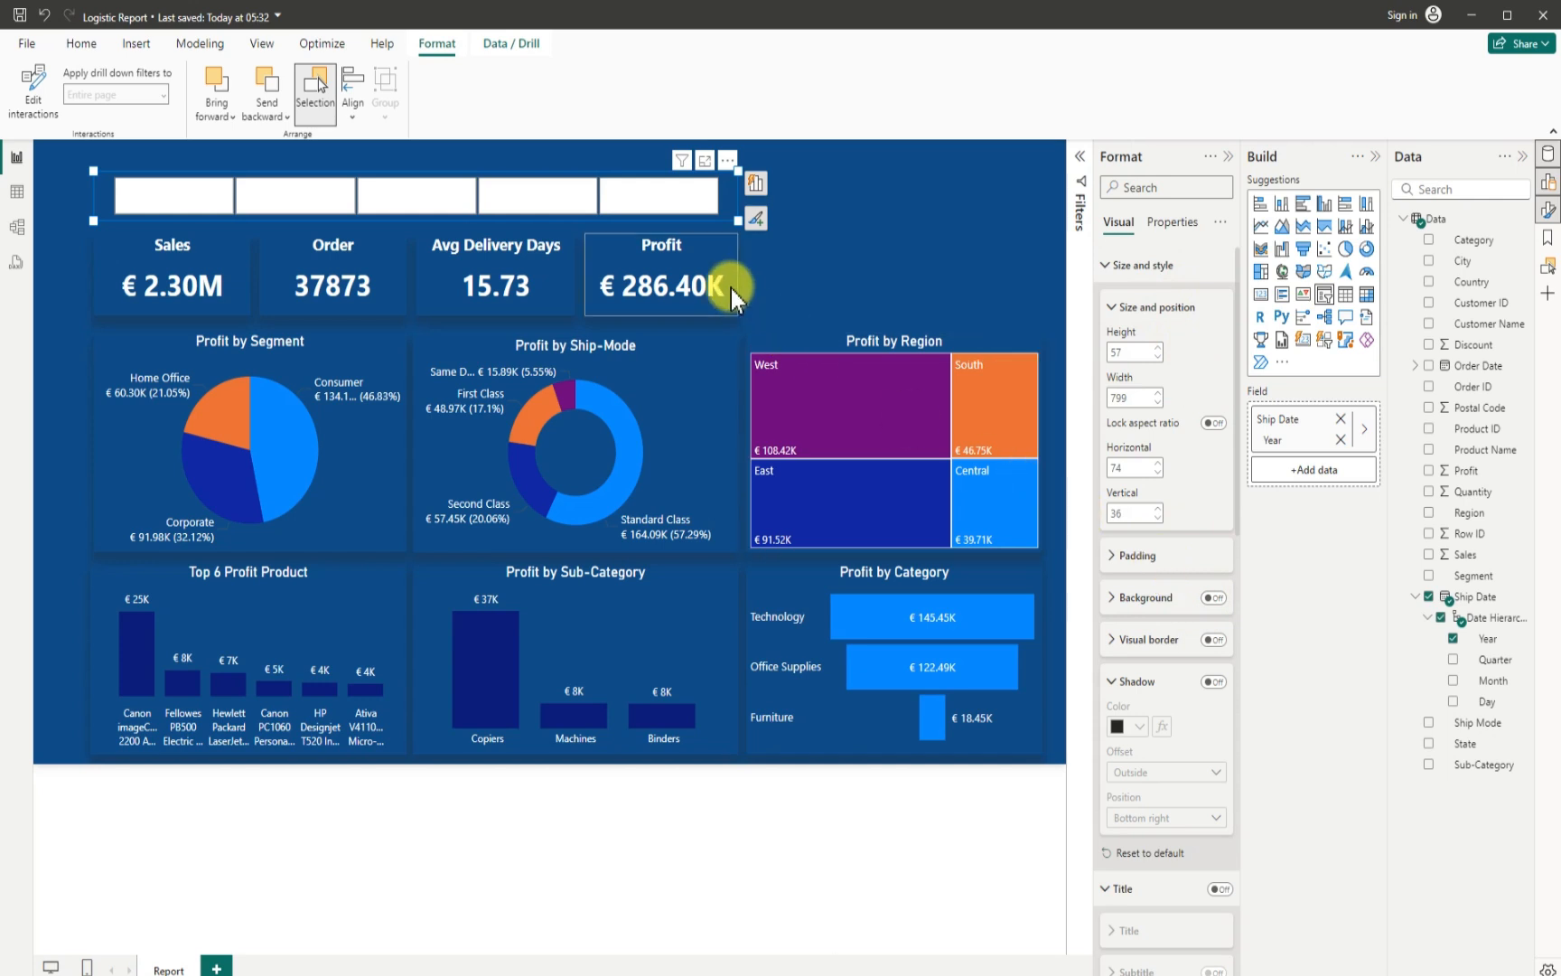
click(1174, 223)
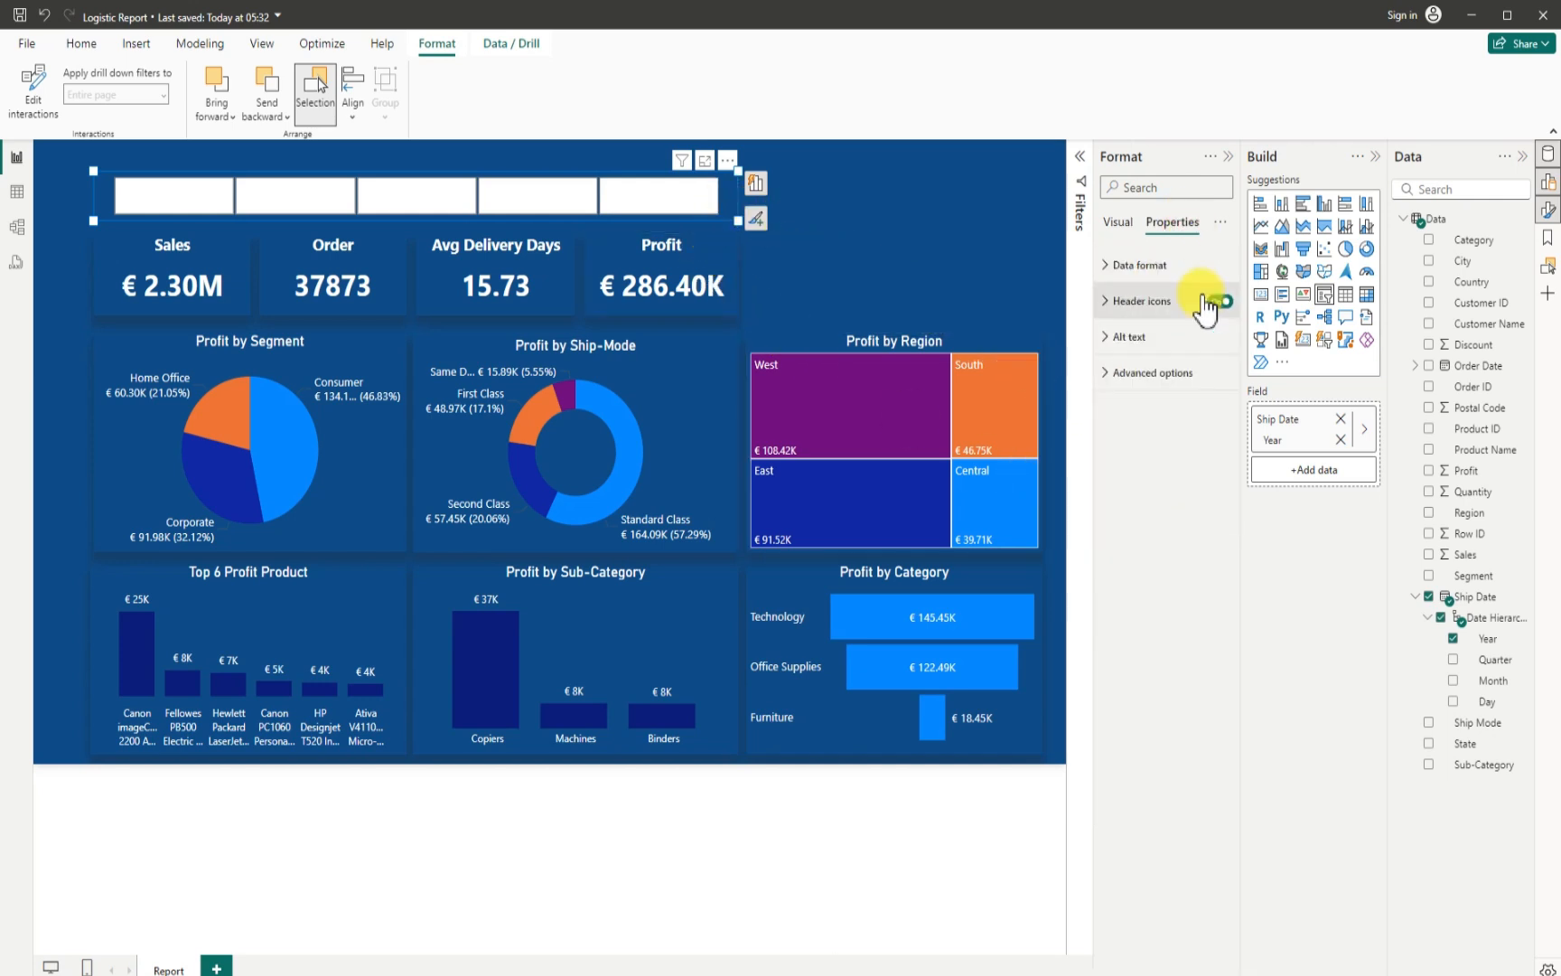
click(1110, 373)
click(1213, 414)
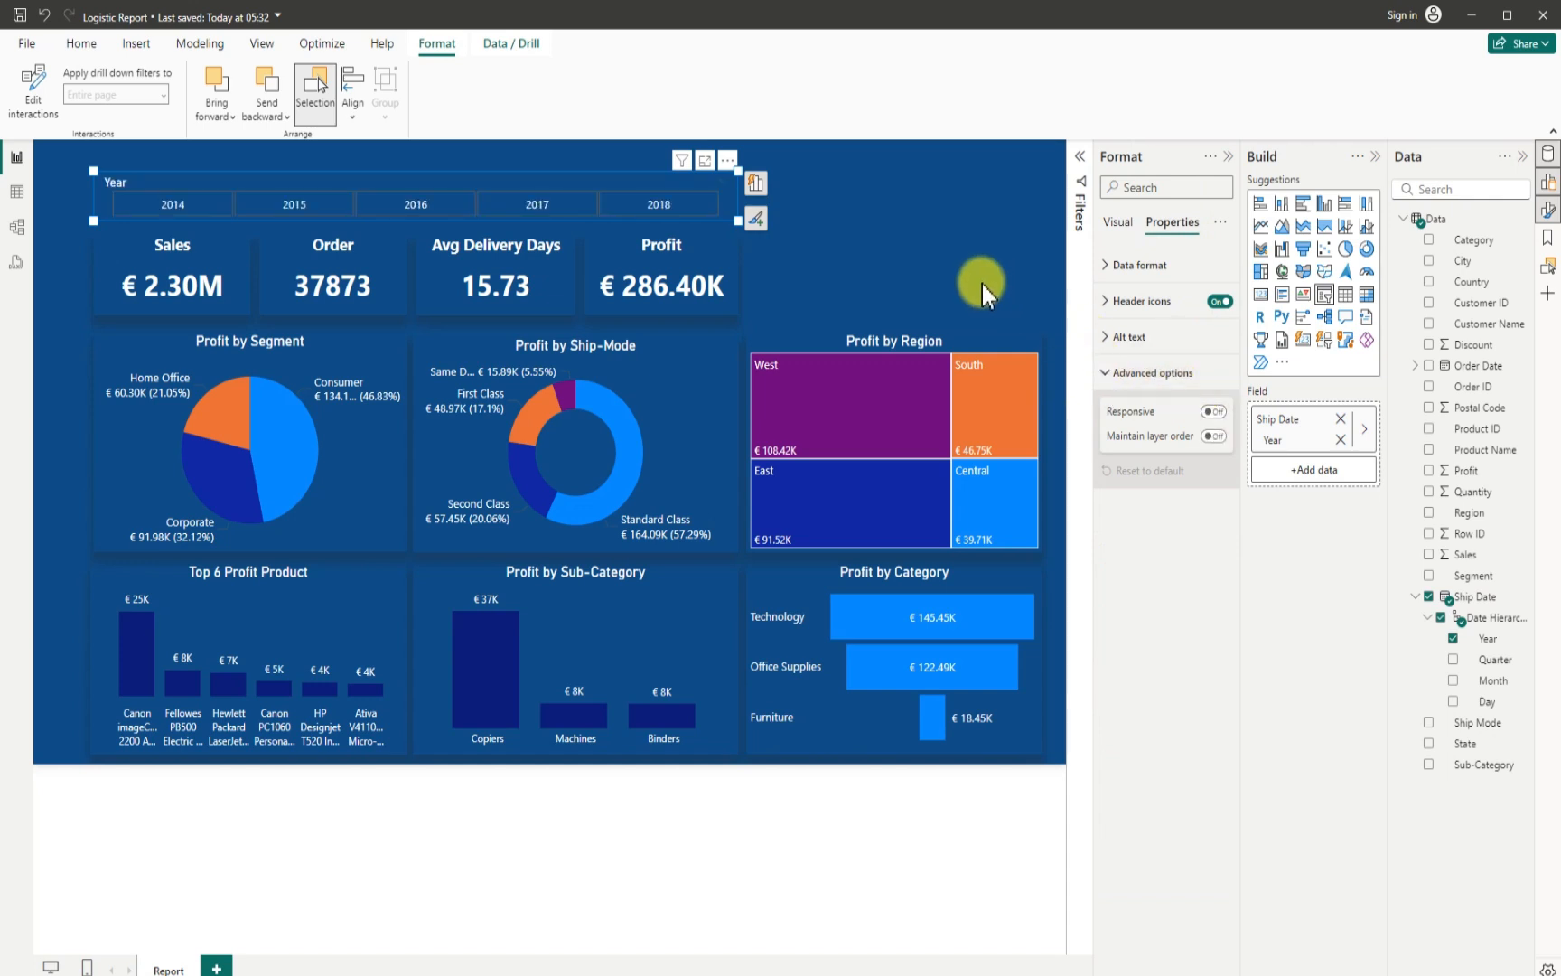
click(875, 230)
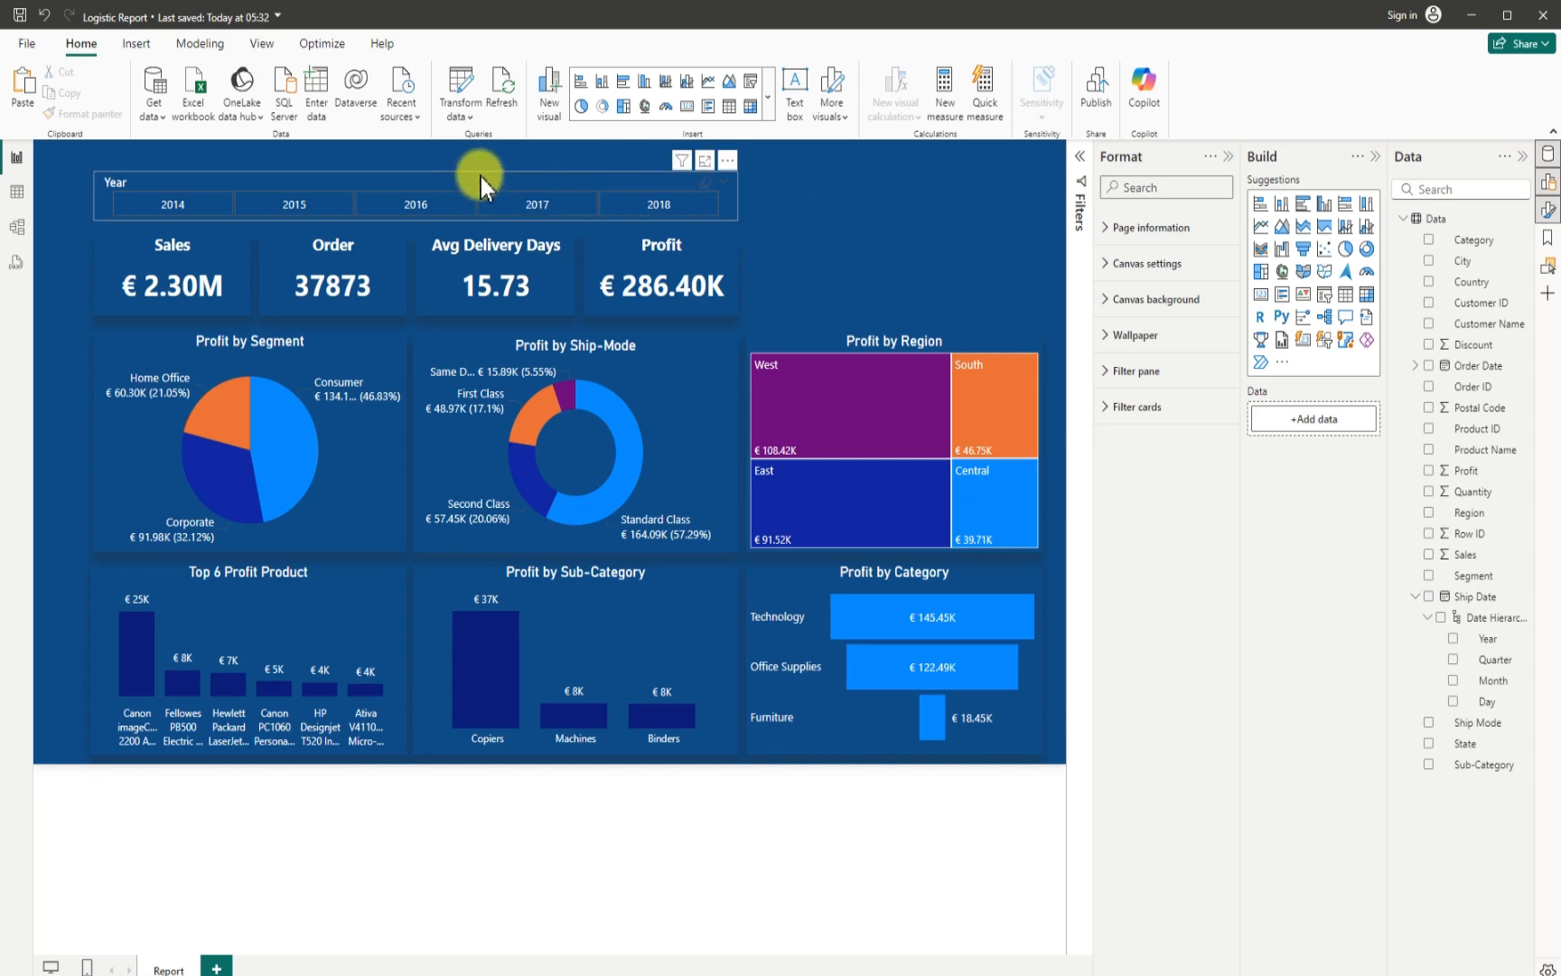
- Move the year slicer slightly up to about horizontal 70, vertical 29, and give it a shadow with the Bottom position
click(531, 174)
drag(533, 165, 524, 166)
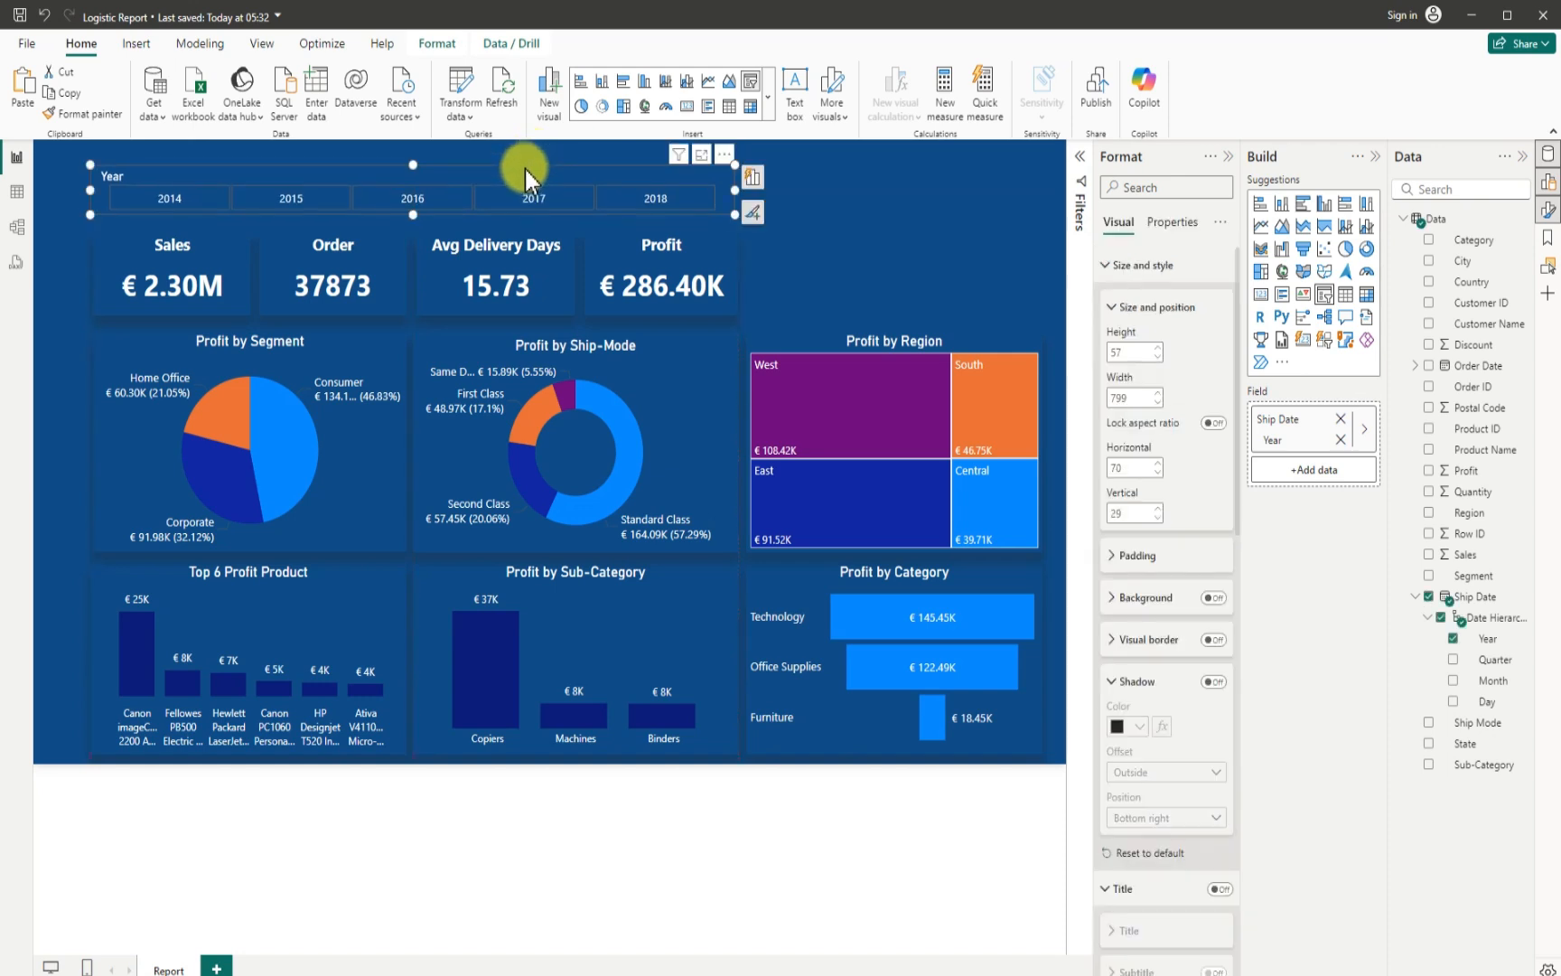
click(1213, 681)
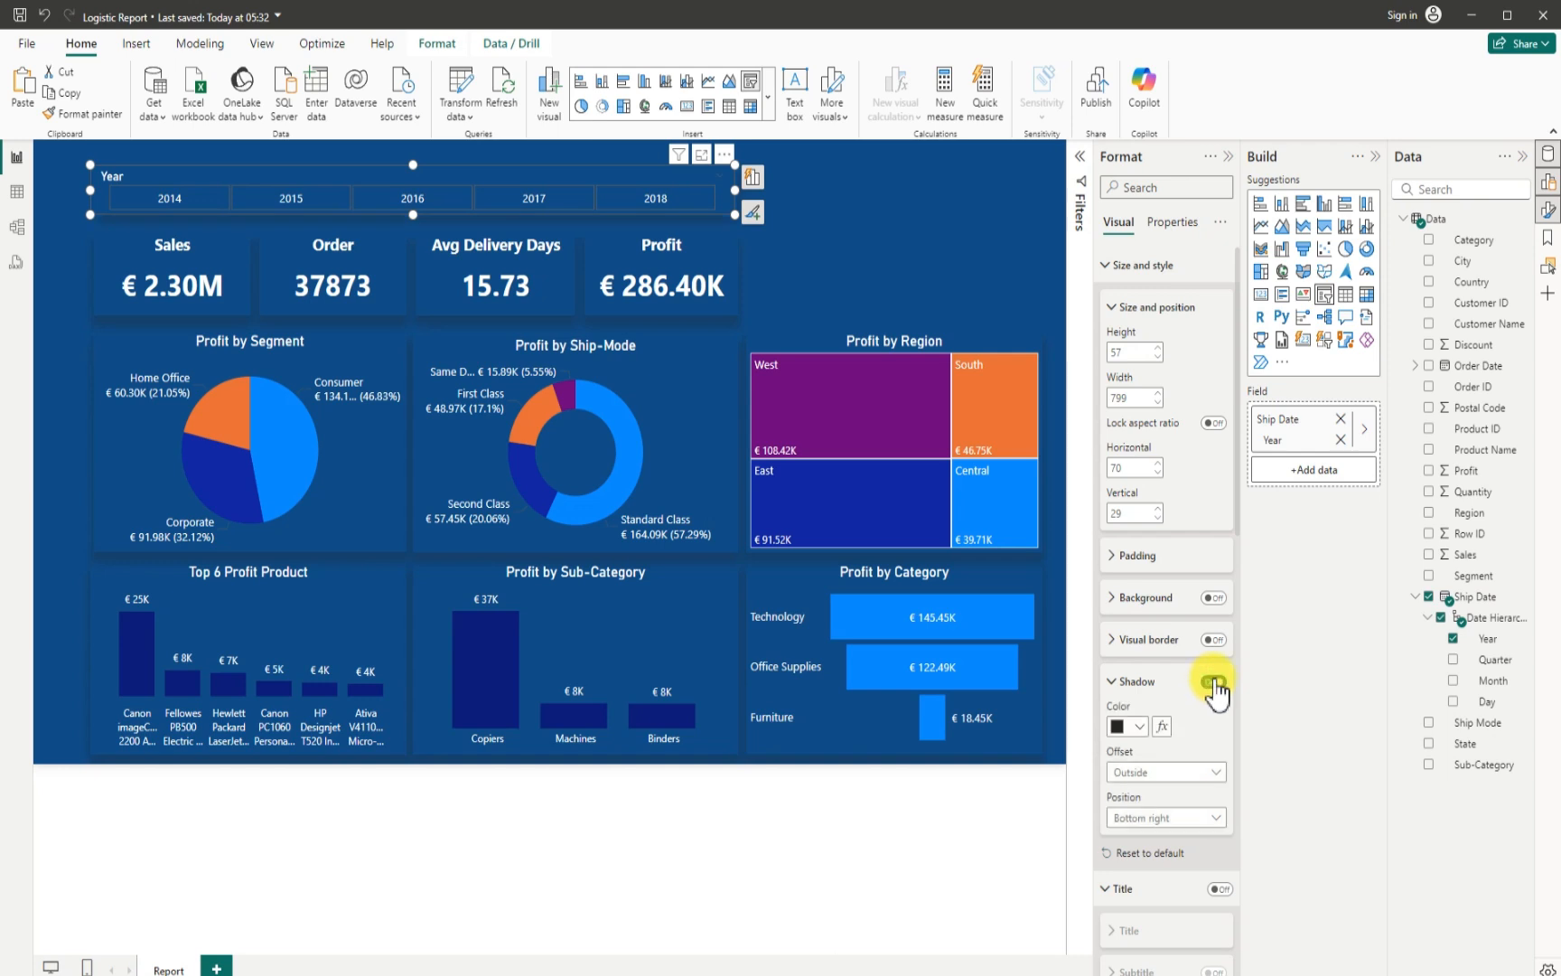
click(1158, 817)
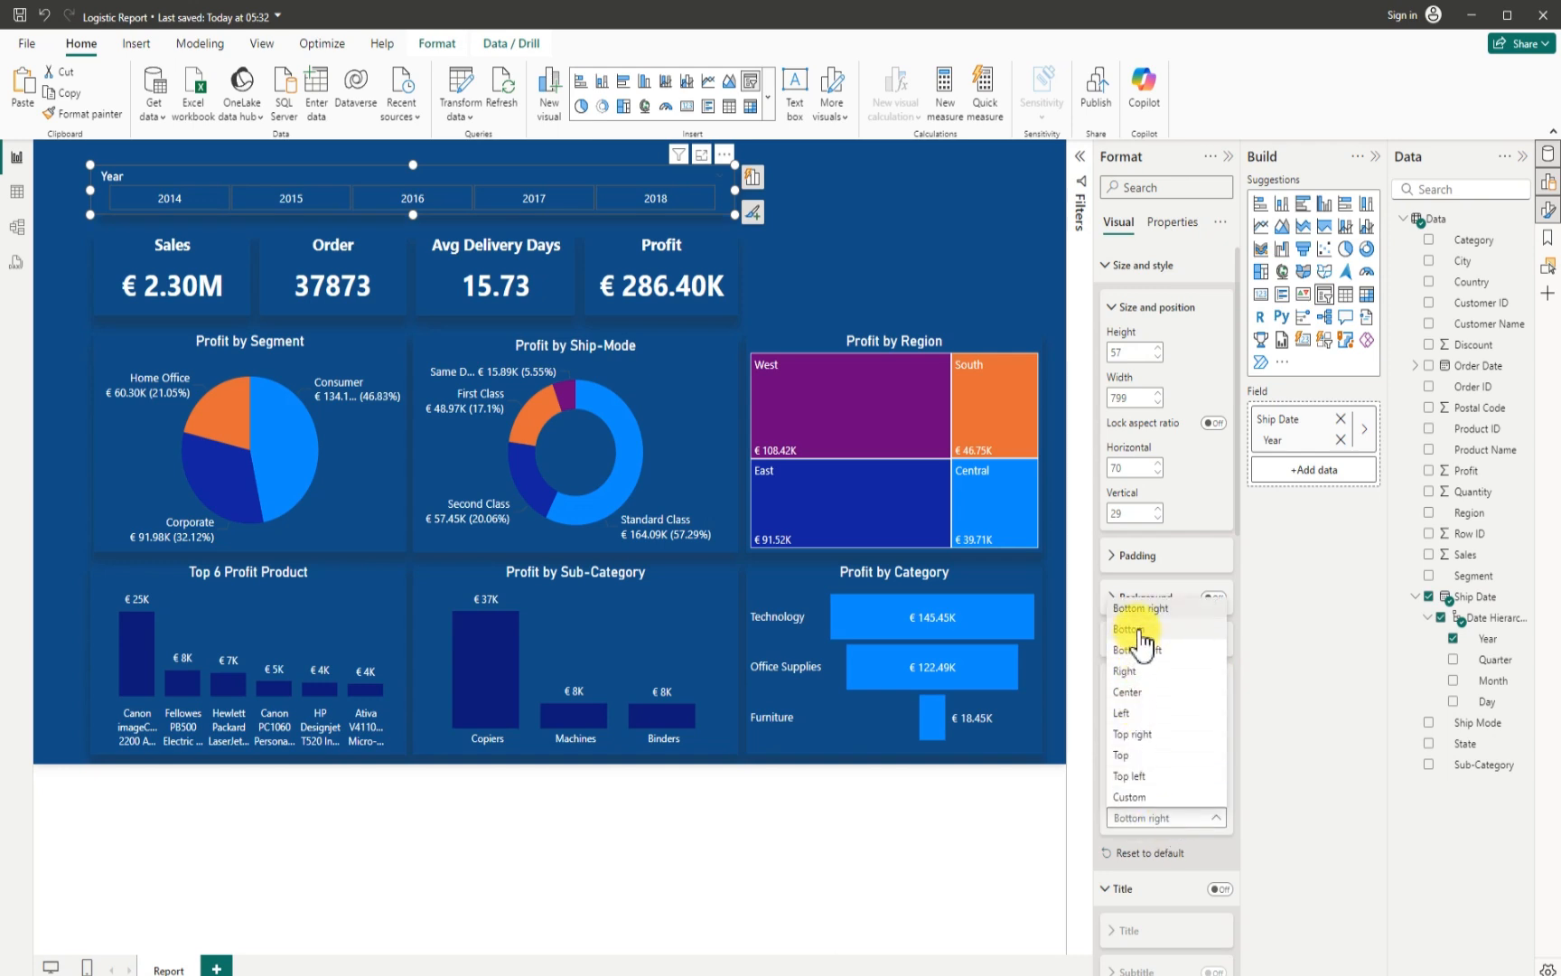
click(888, 271)
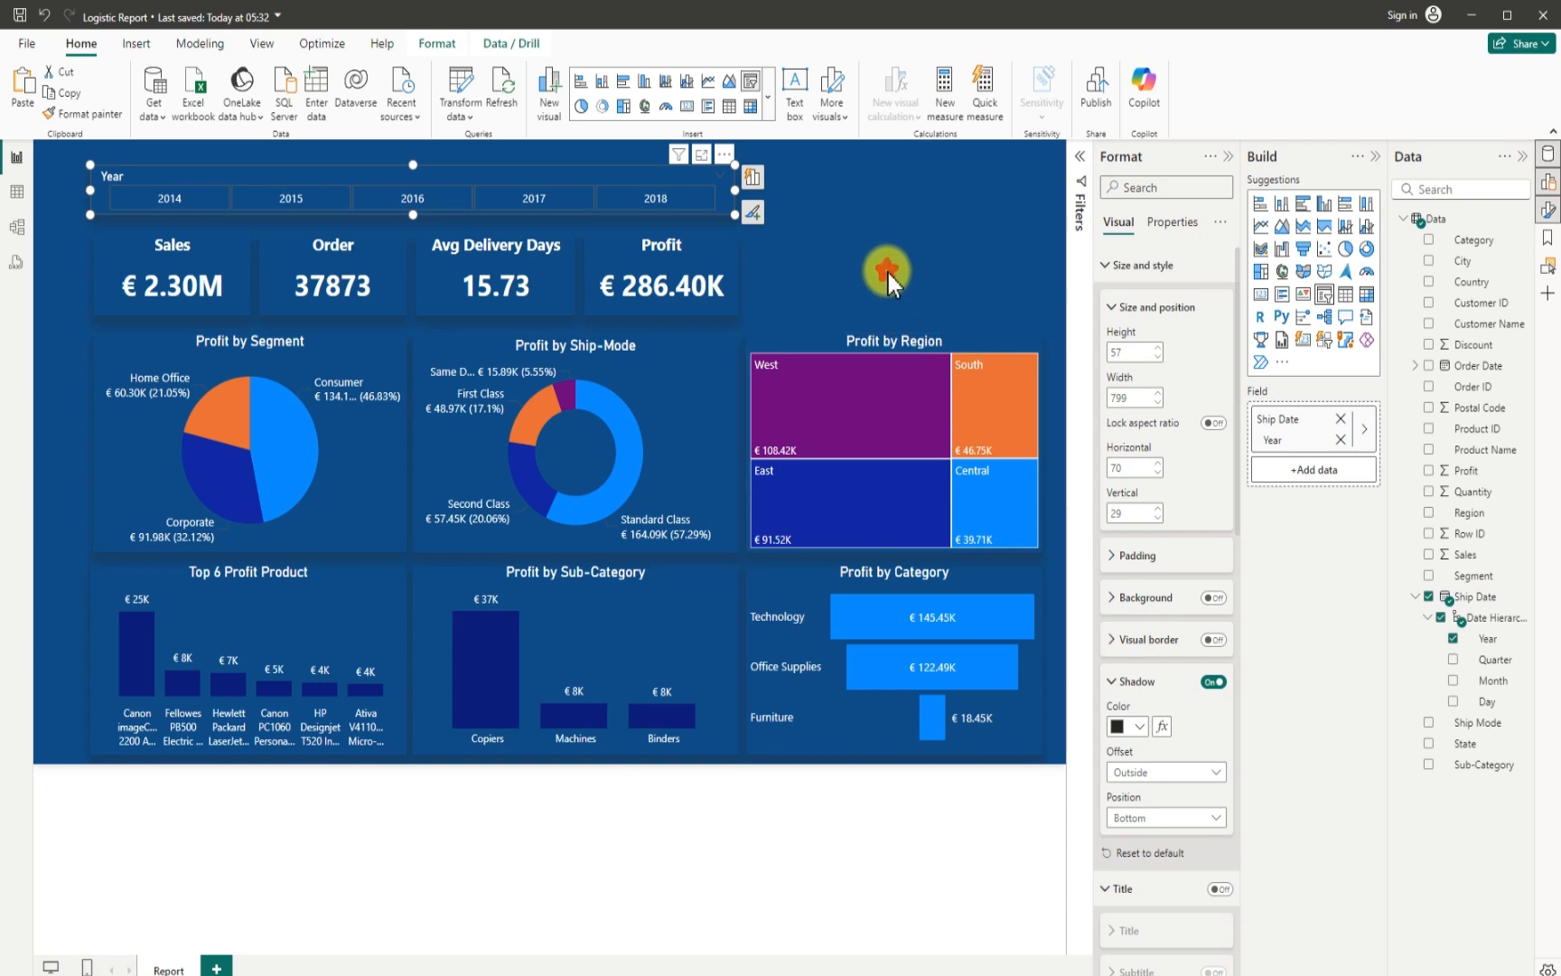
click(886, 270)
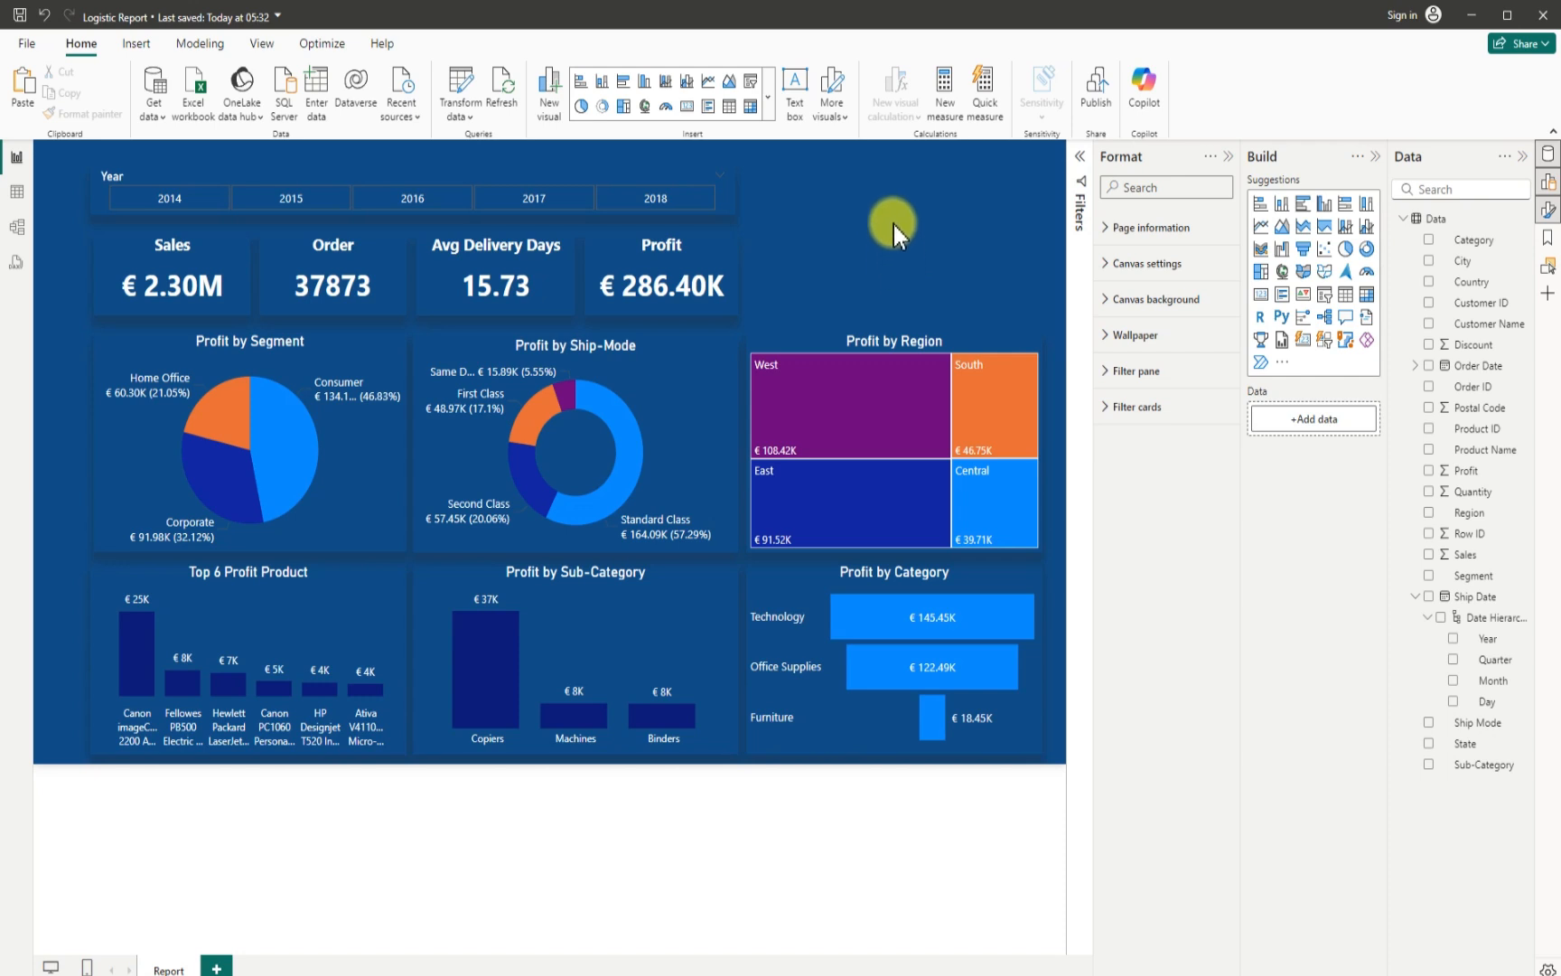
- Insert a text box above the Profit by Region treemap, about 366 wide and 68 high, level with the slicer at vertical 29
click(794, 90)
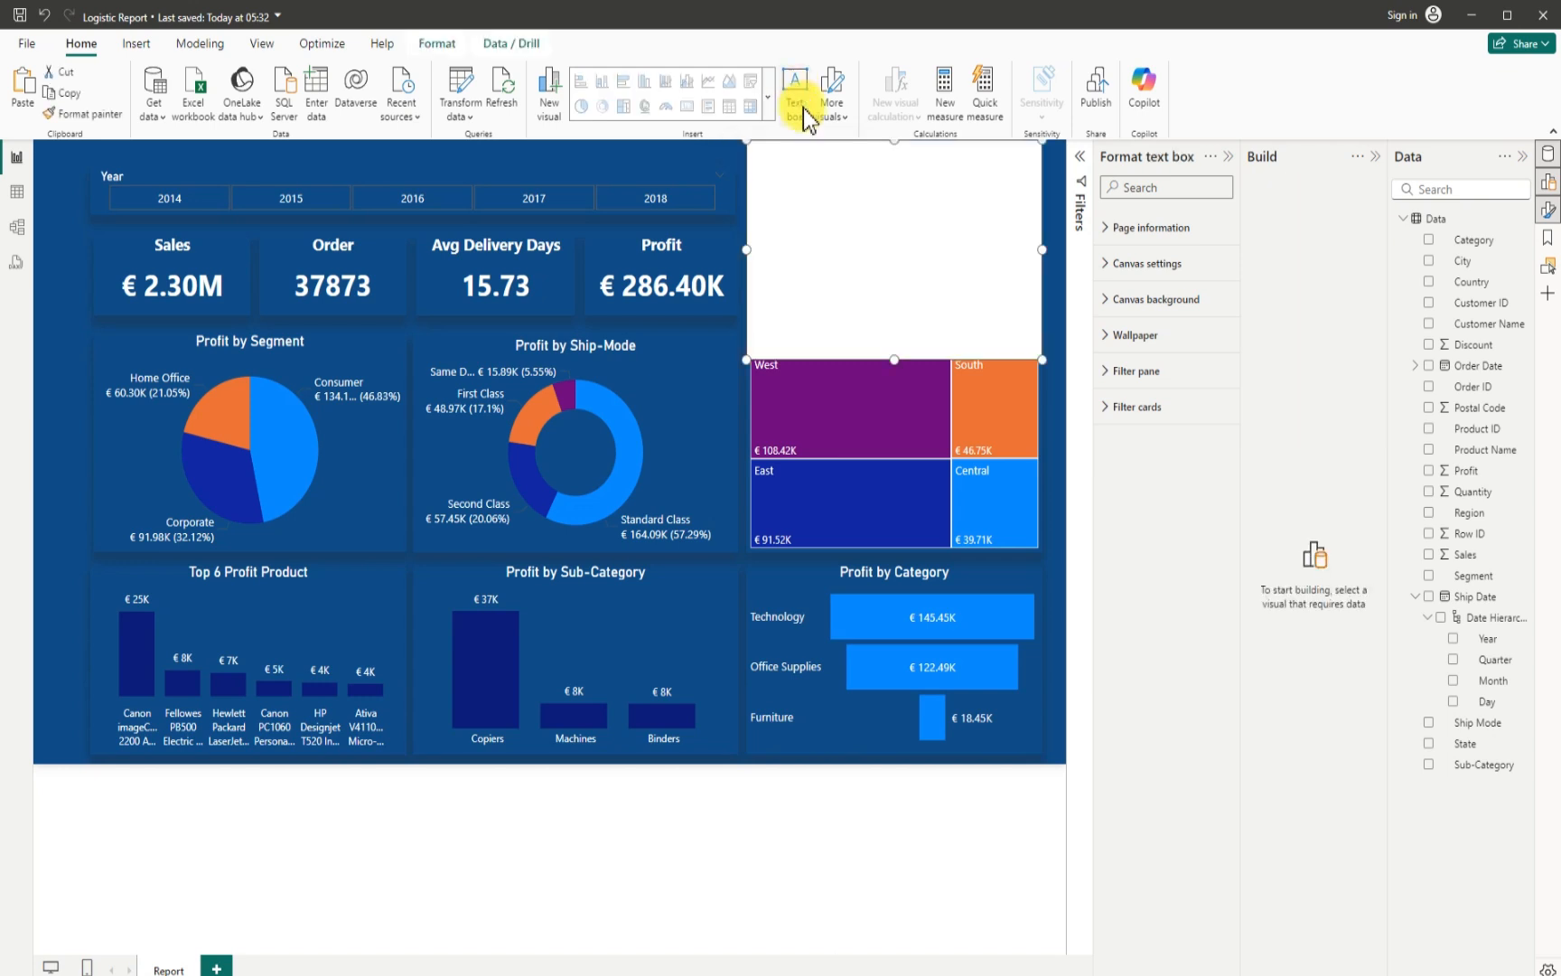
drag(893, 360, 892, 269)
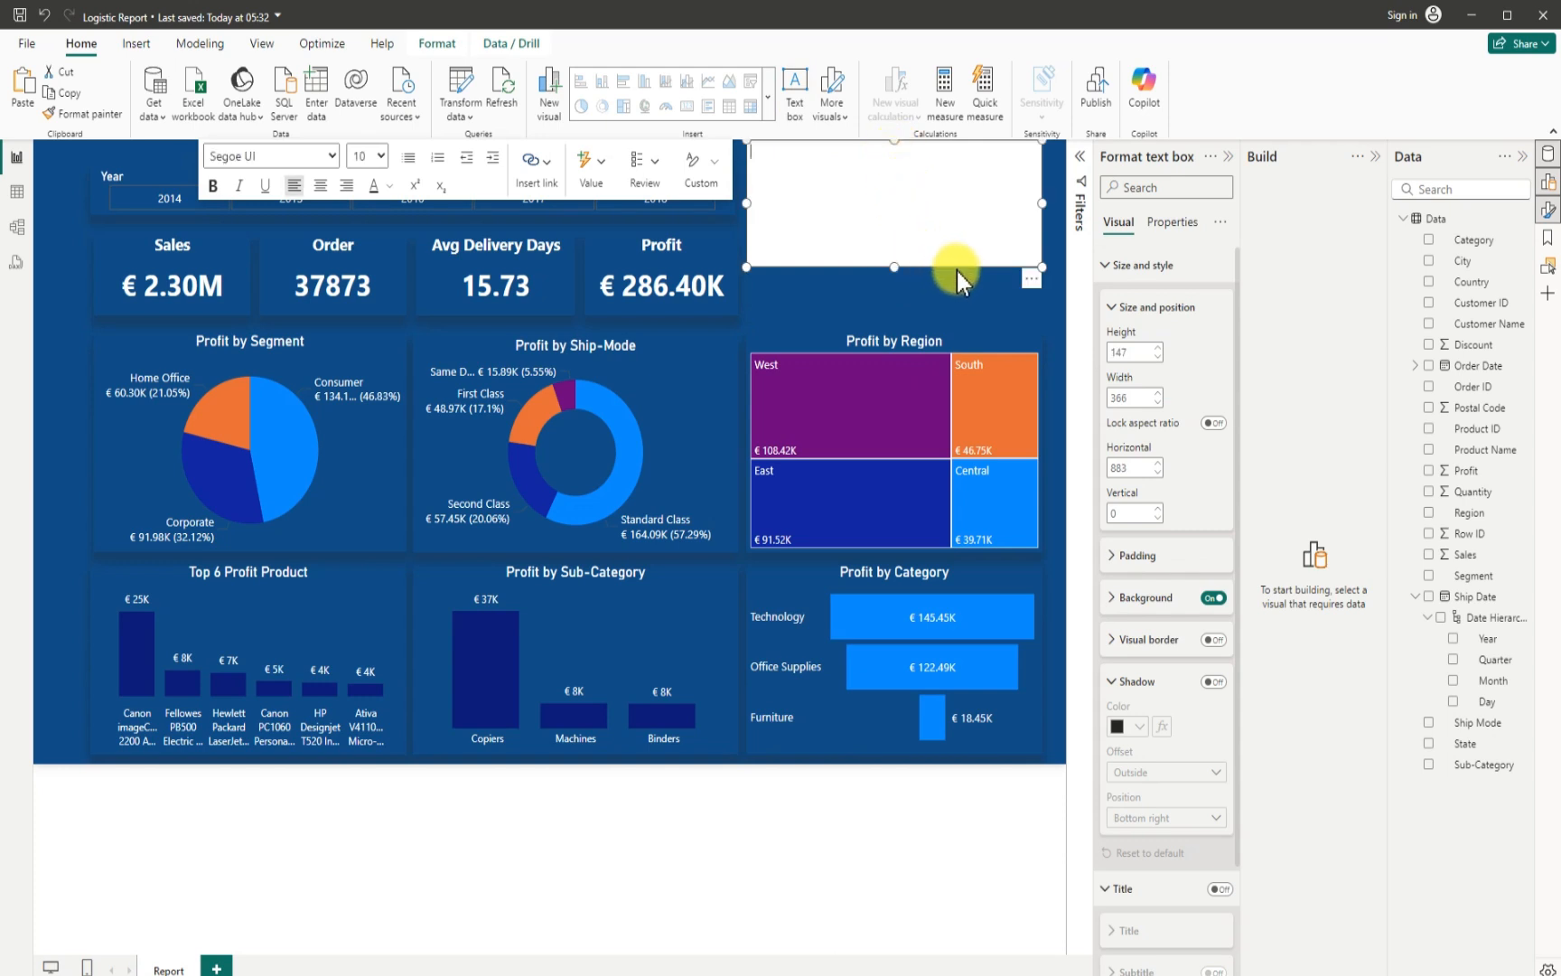
drag(956, 262, 956, 292)
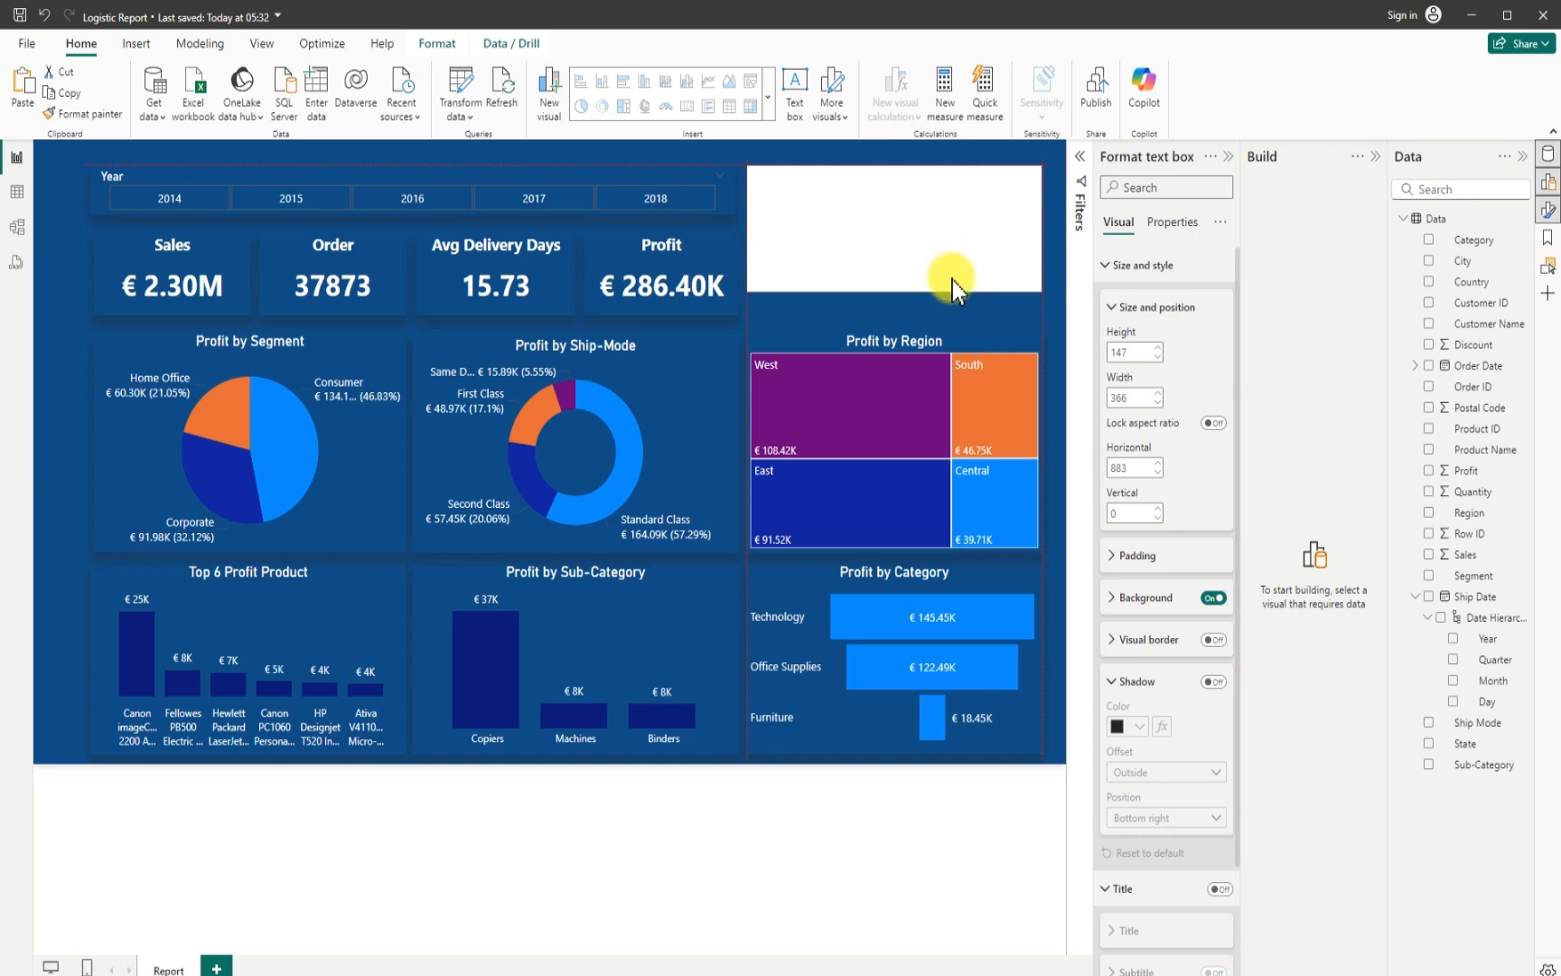
drag(893, 166, 897, 216)
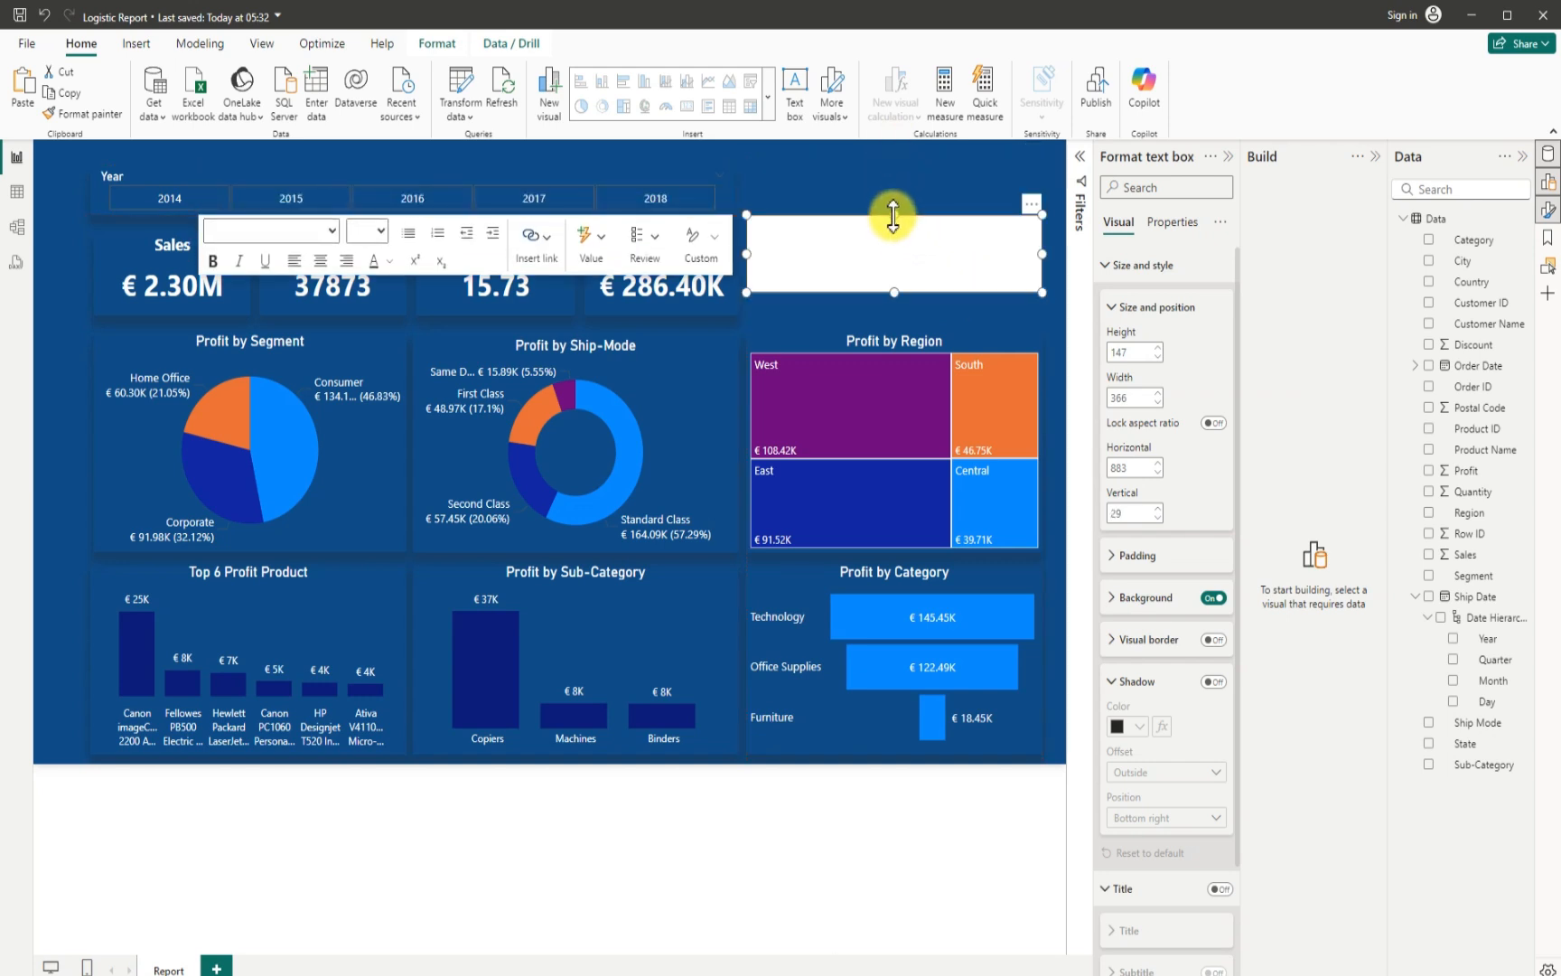
drag(907, 292, 899, 242)
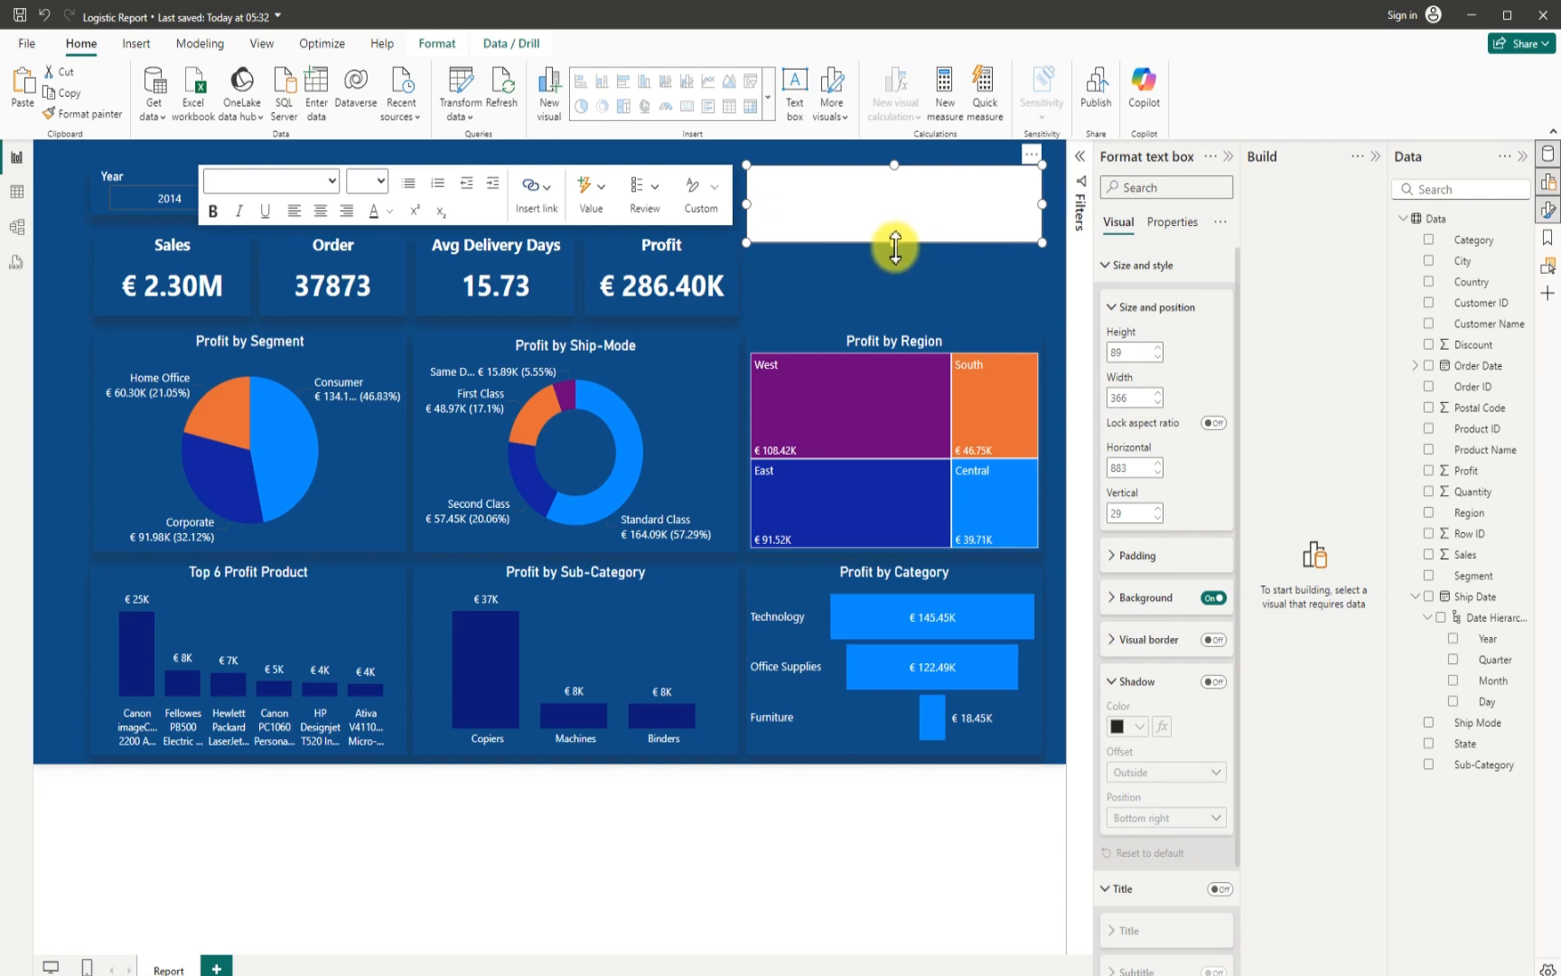
drag(896, 251, 902, 230)
- Enter the title LOGISTICS DASHBOARD in the new text box
click(840, 201)
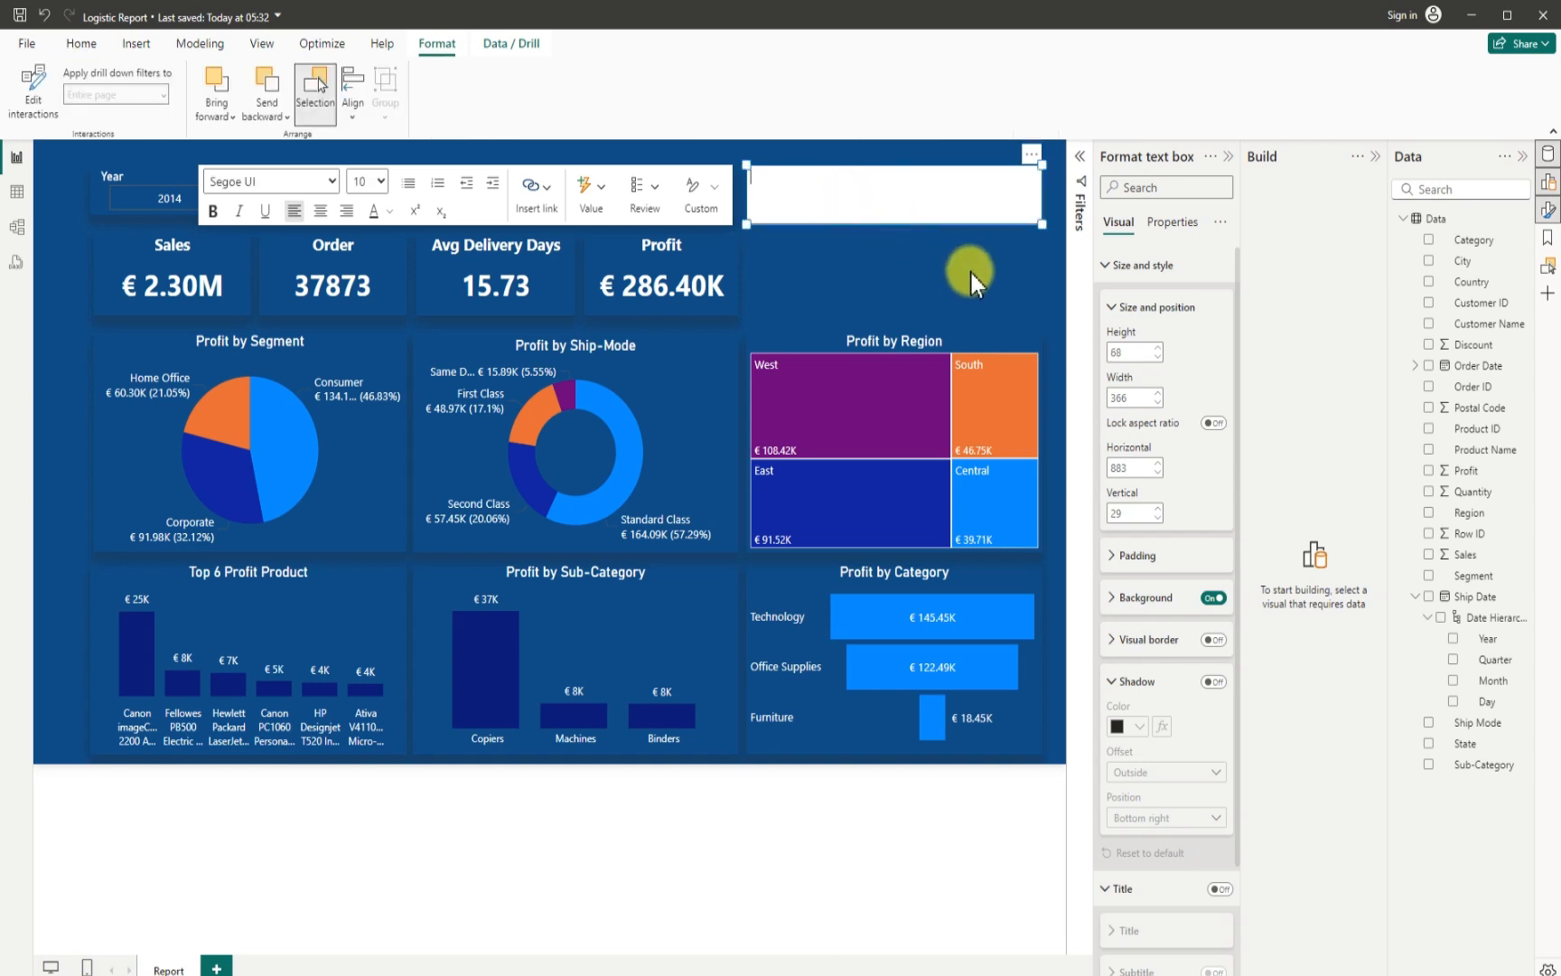
text(LOGISTICS DASHBOARD)
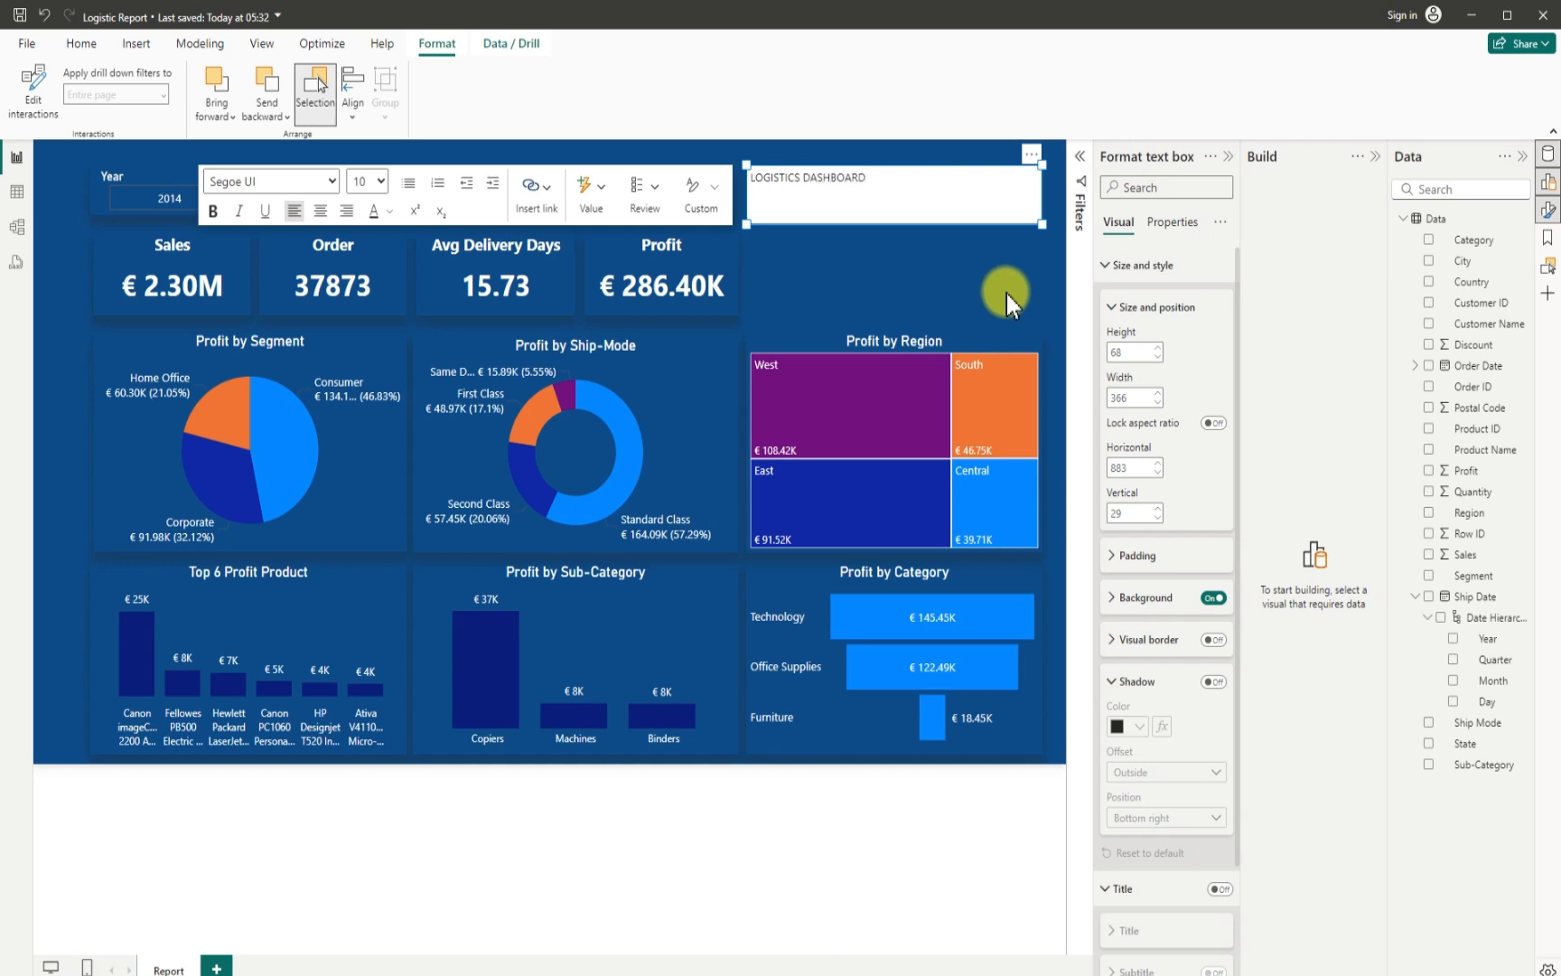
- Format the LOGISTICS DASHBOARD title with font size 18, centred alignment and white text
drag(890, 184, 749, 175)
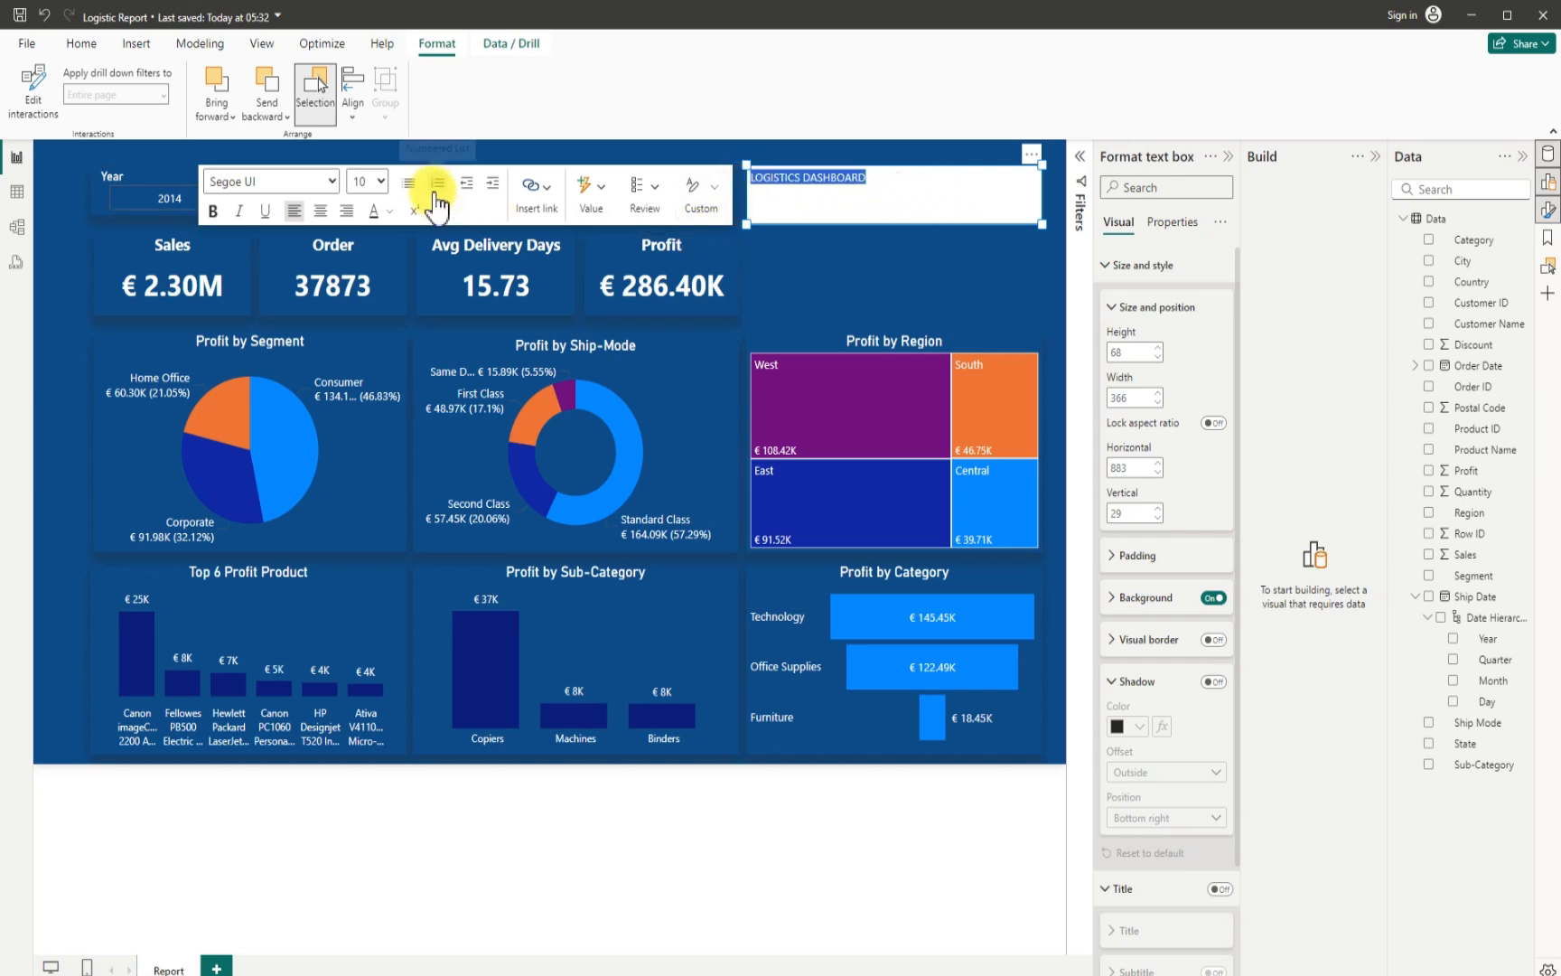
click(379, 182)
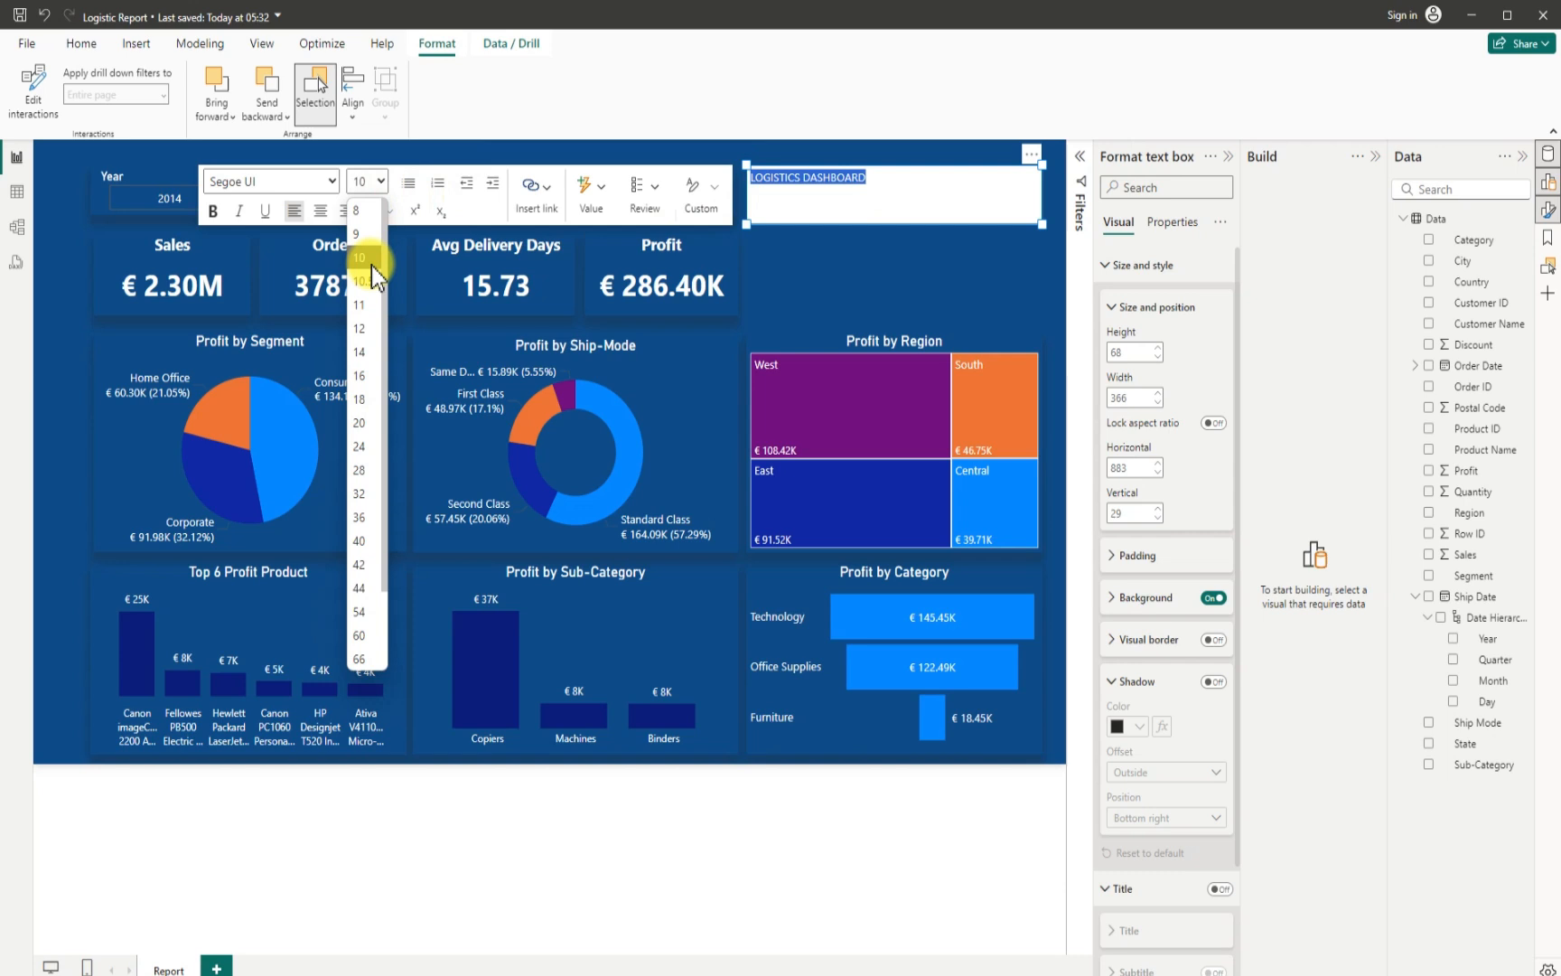
click(356, 404)
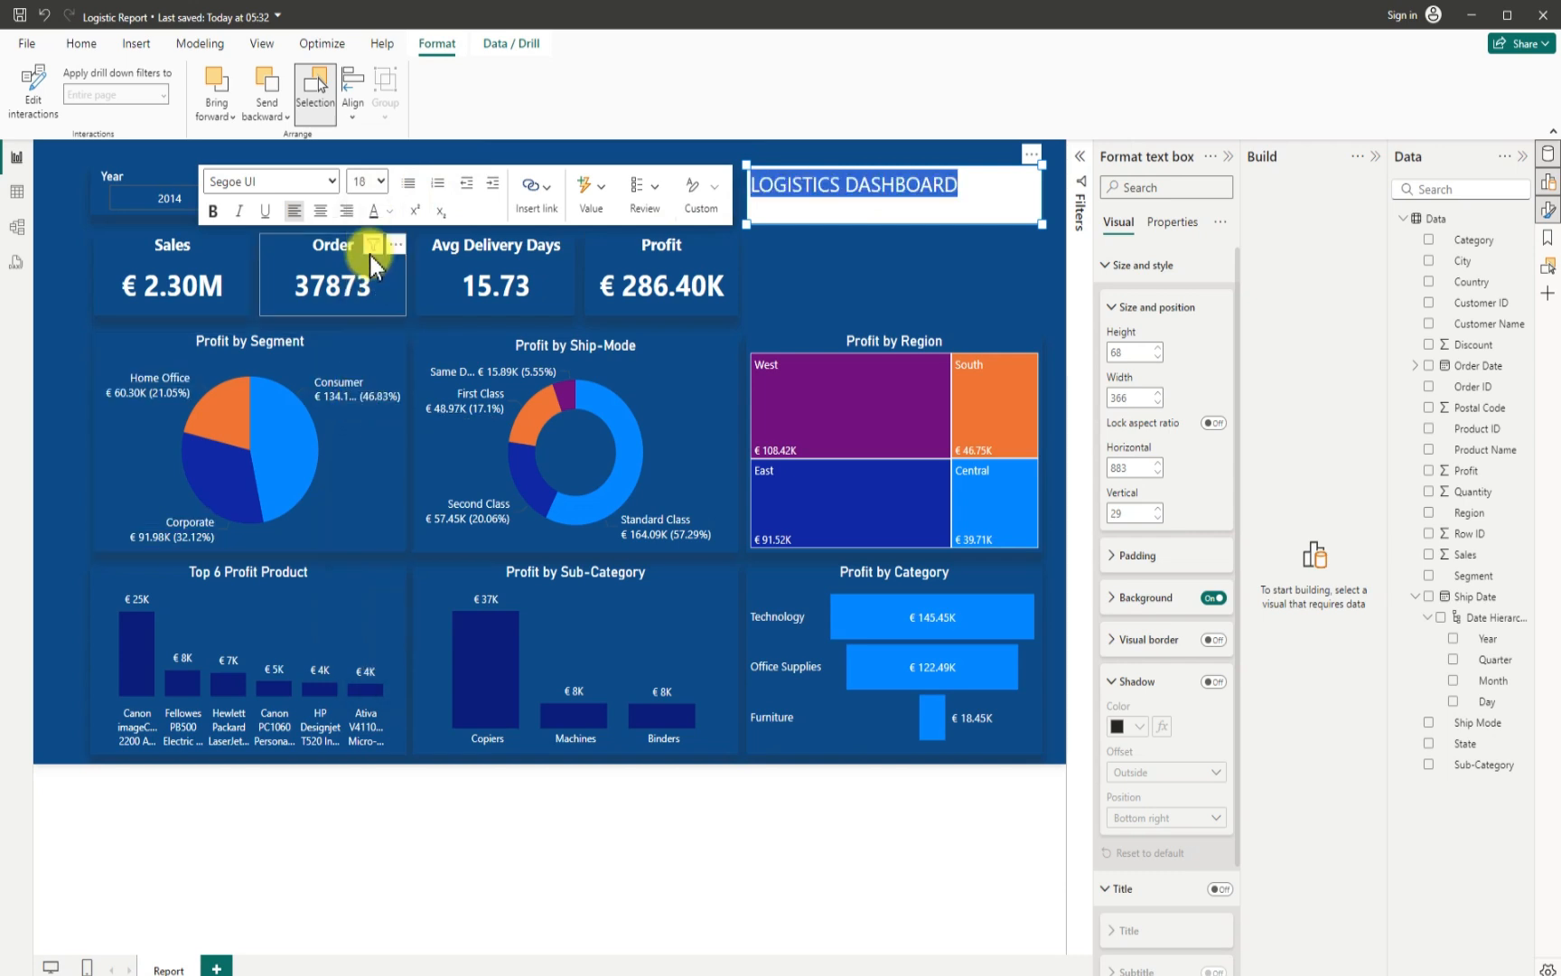
click(323, 213)
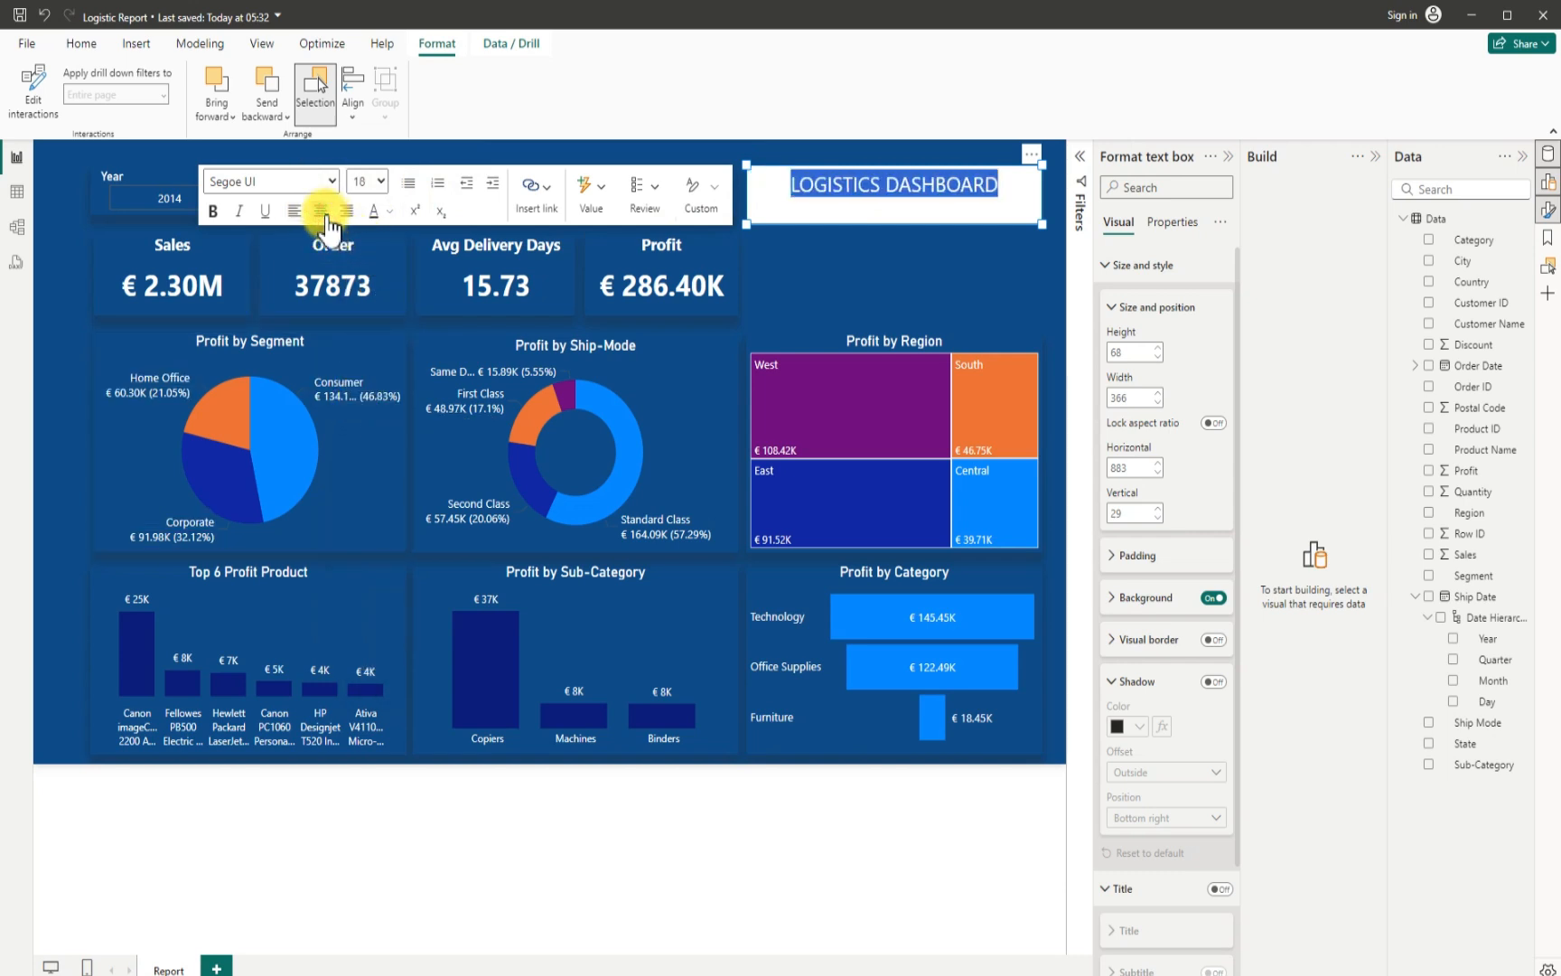
click(388, 212)
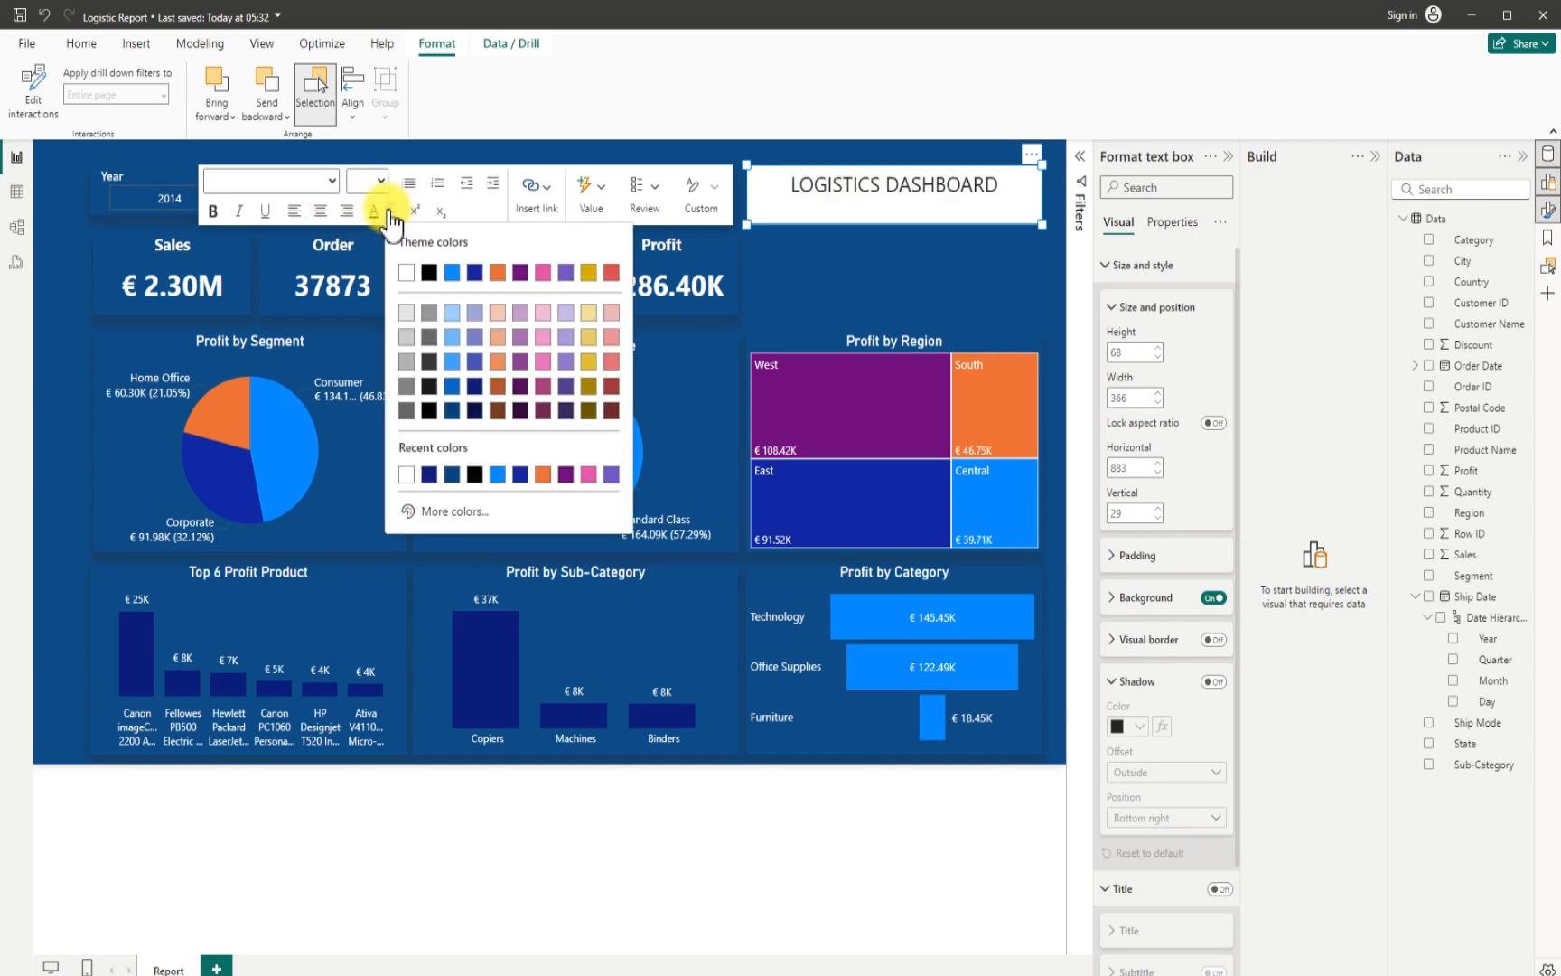
click(403, 271)
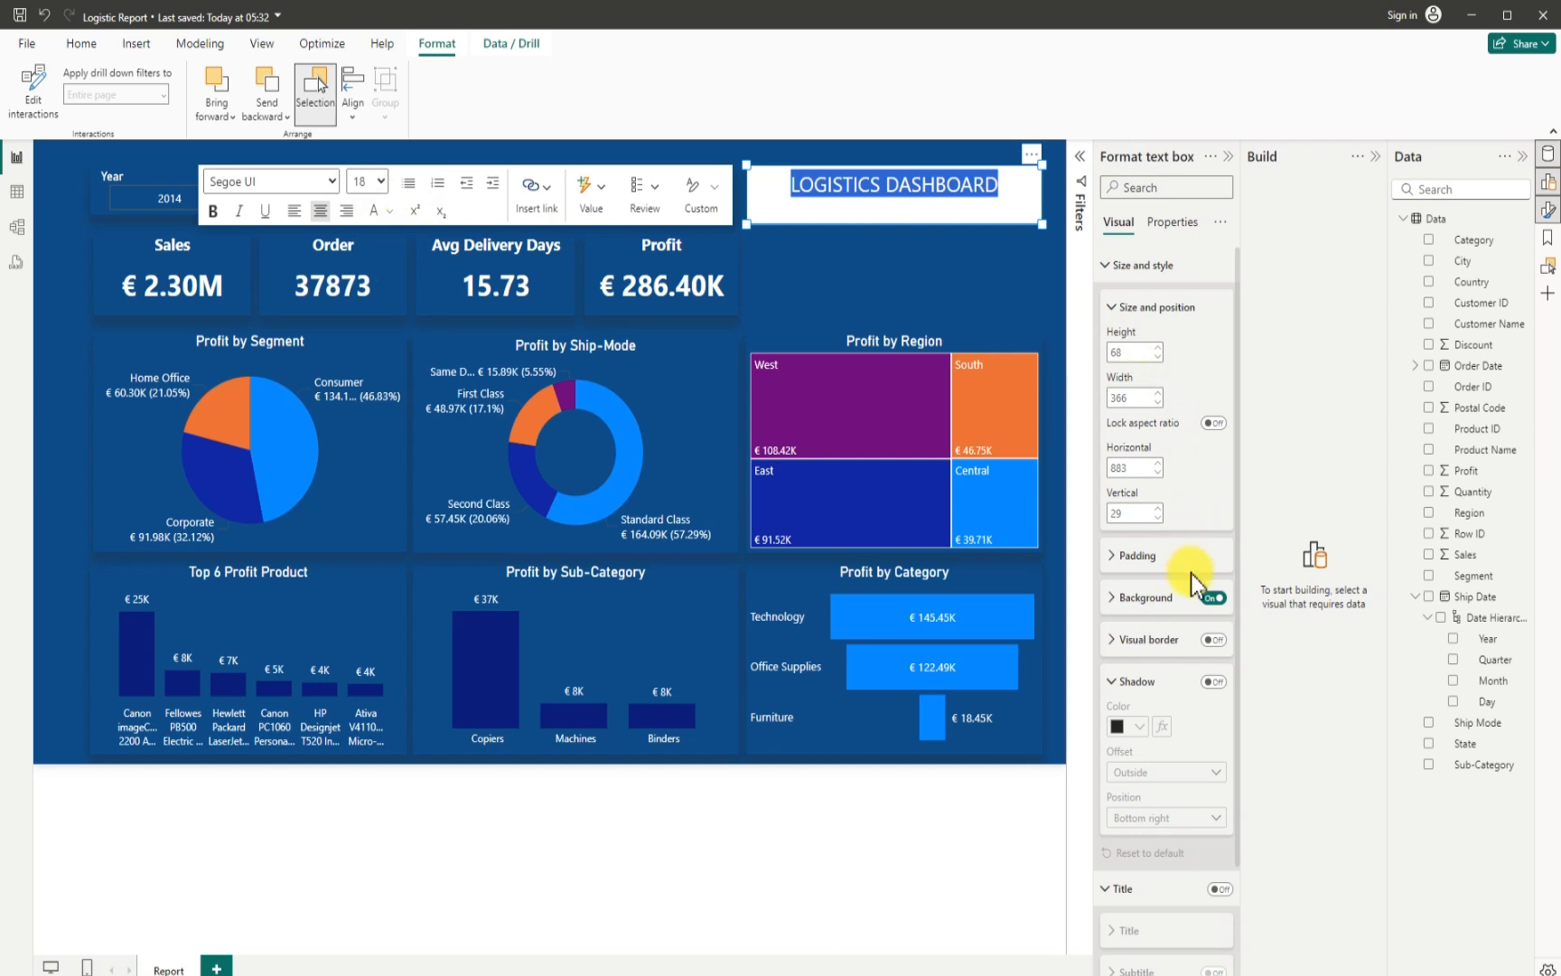
- Turn off the title text box's background and give it a shadow with the Bottom position
click(1211, 596)
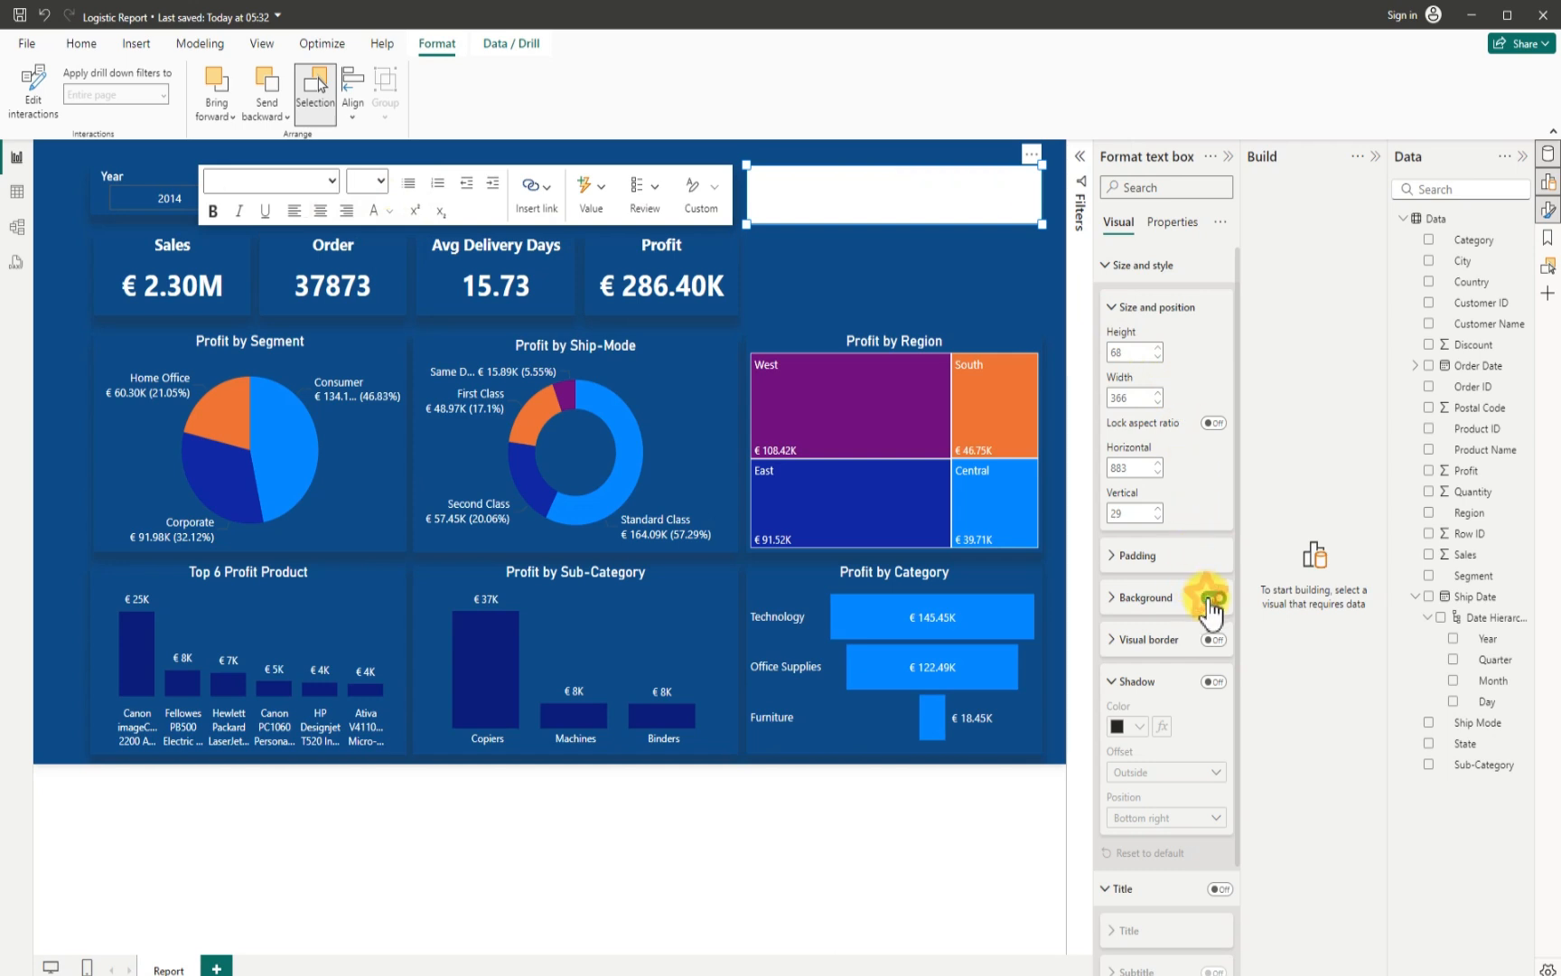
click(1212, 683)
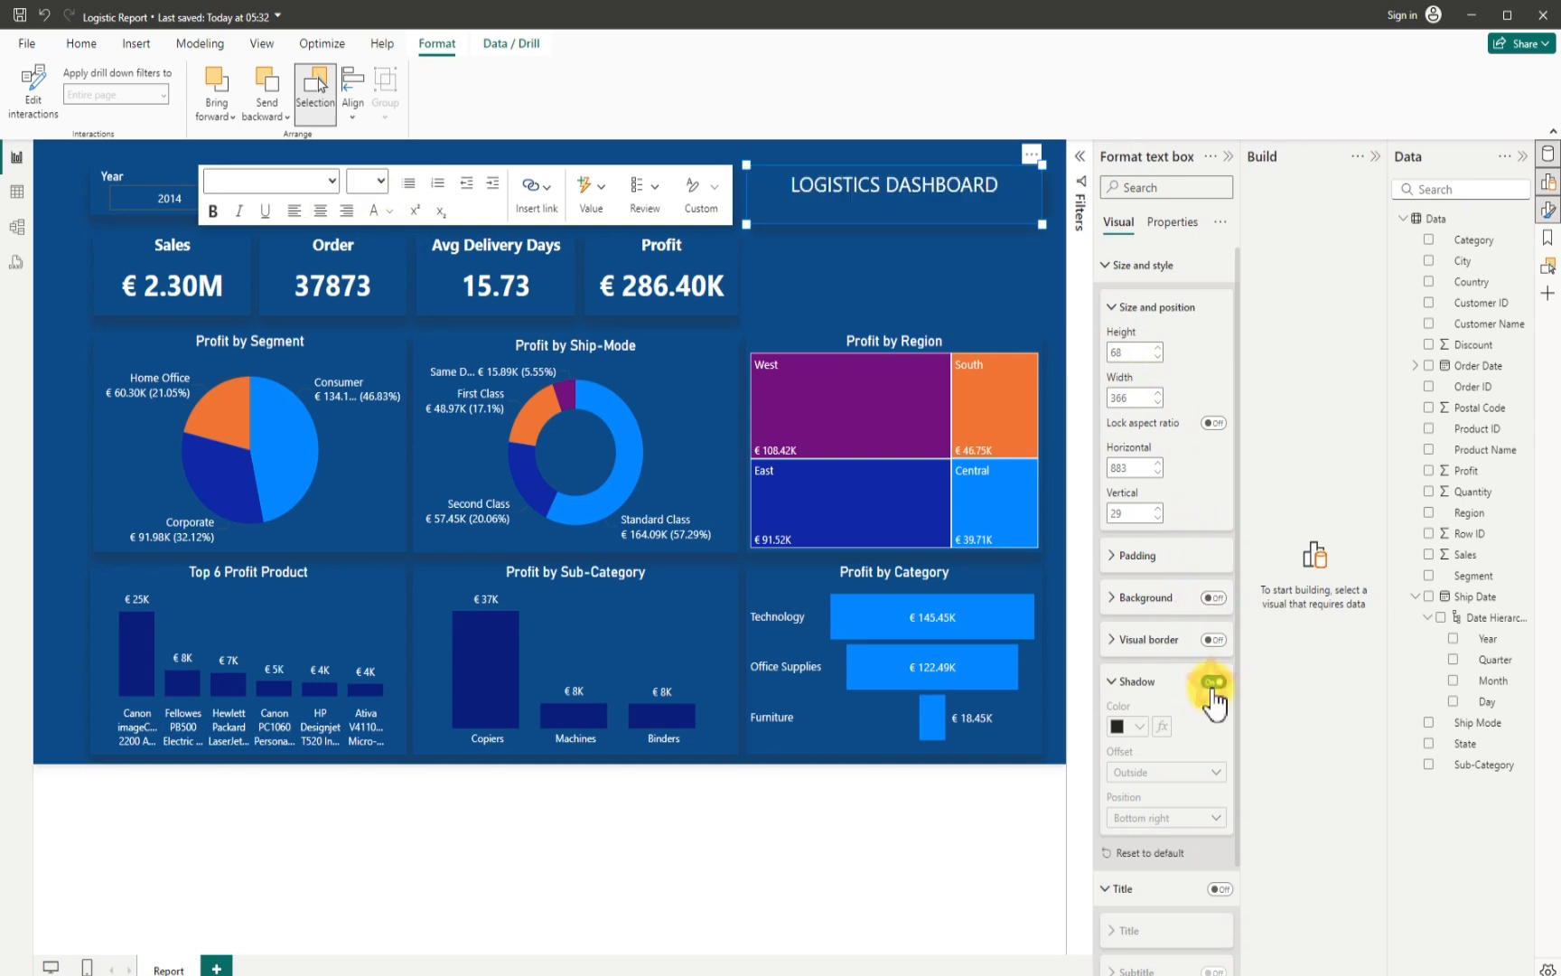
click(1198, 818)
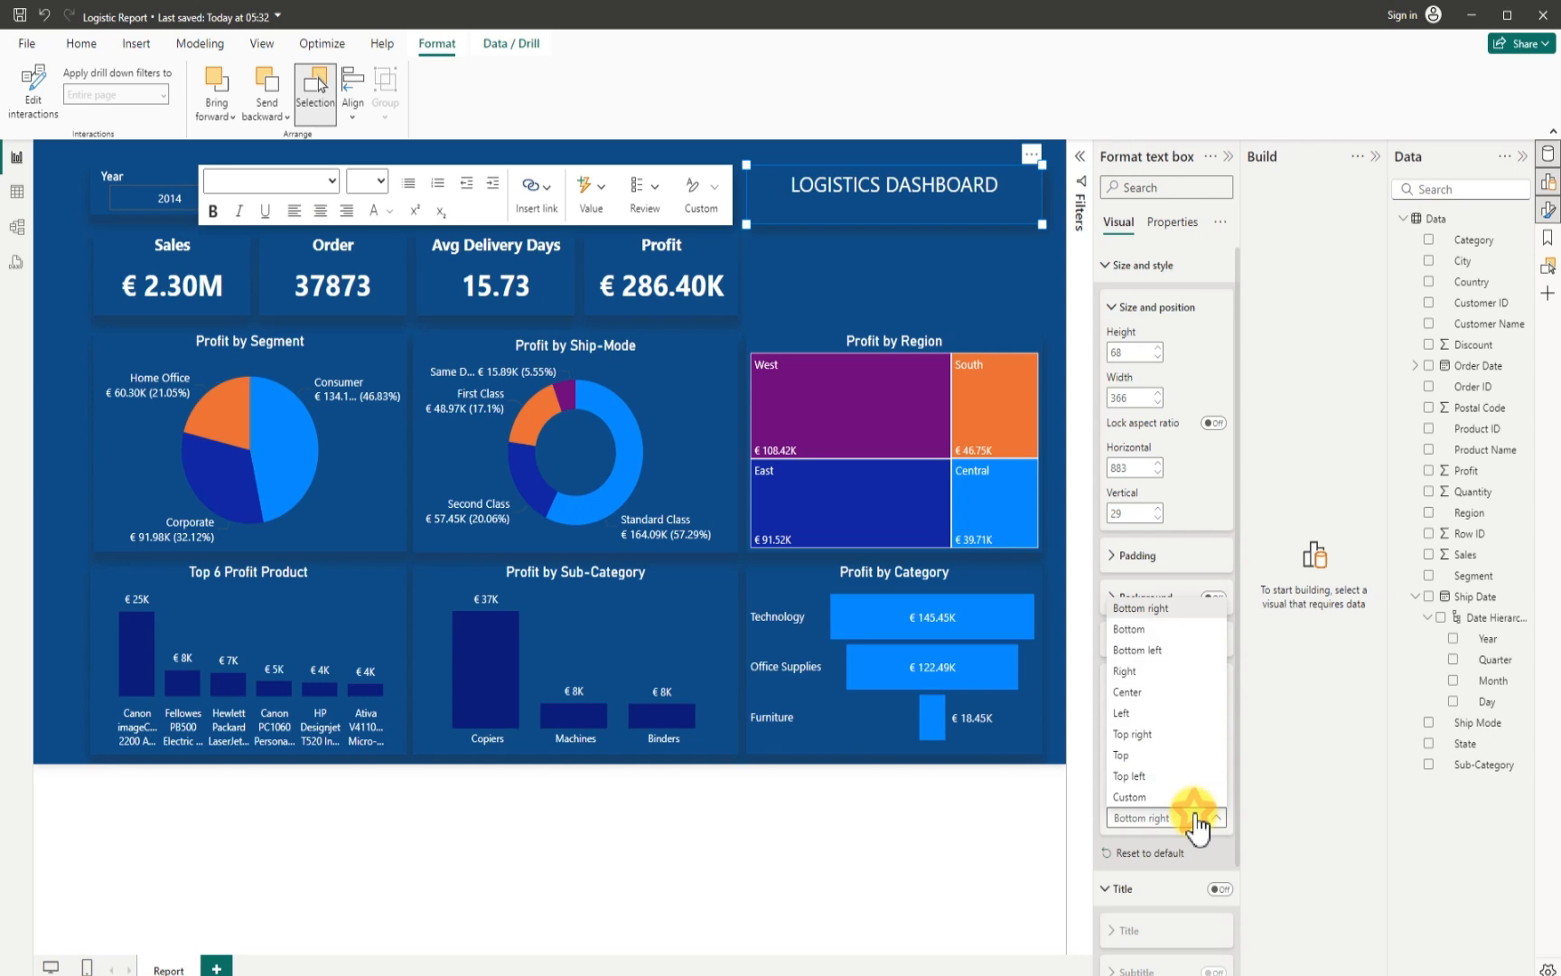
click(1142, 632)
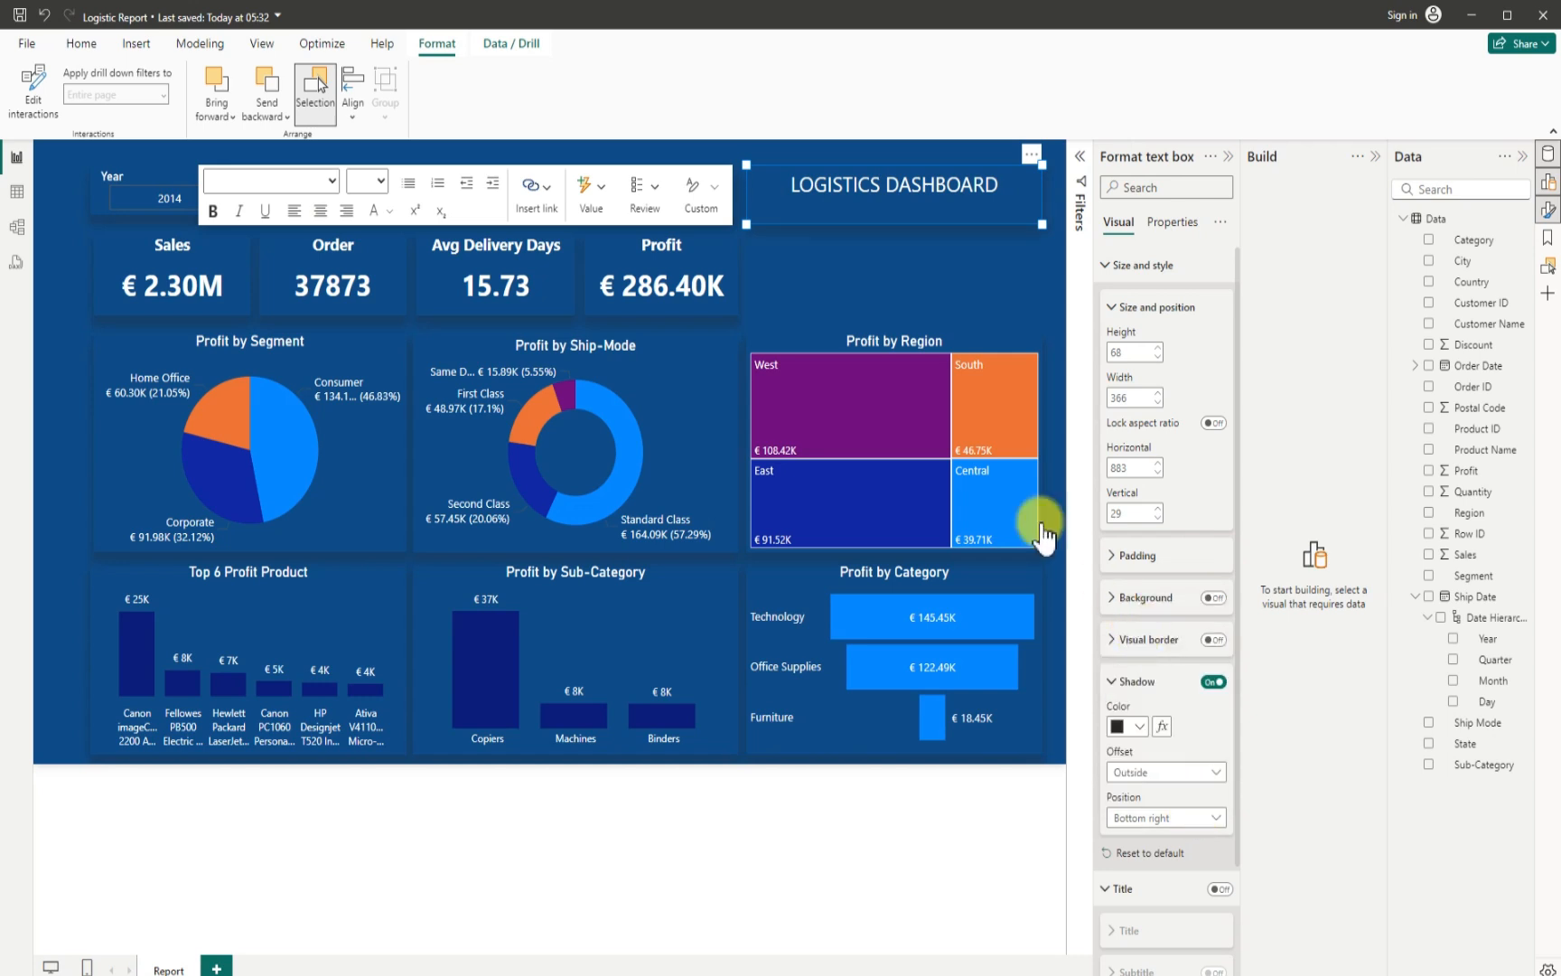
click(937, 280)
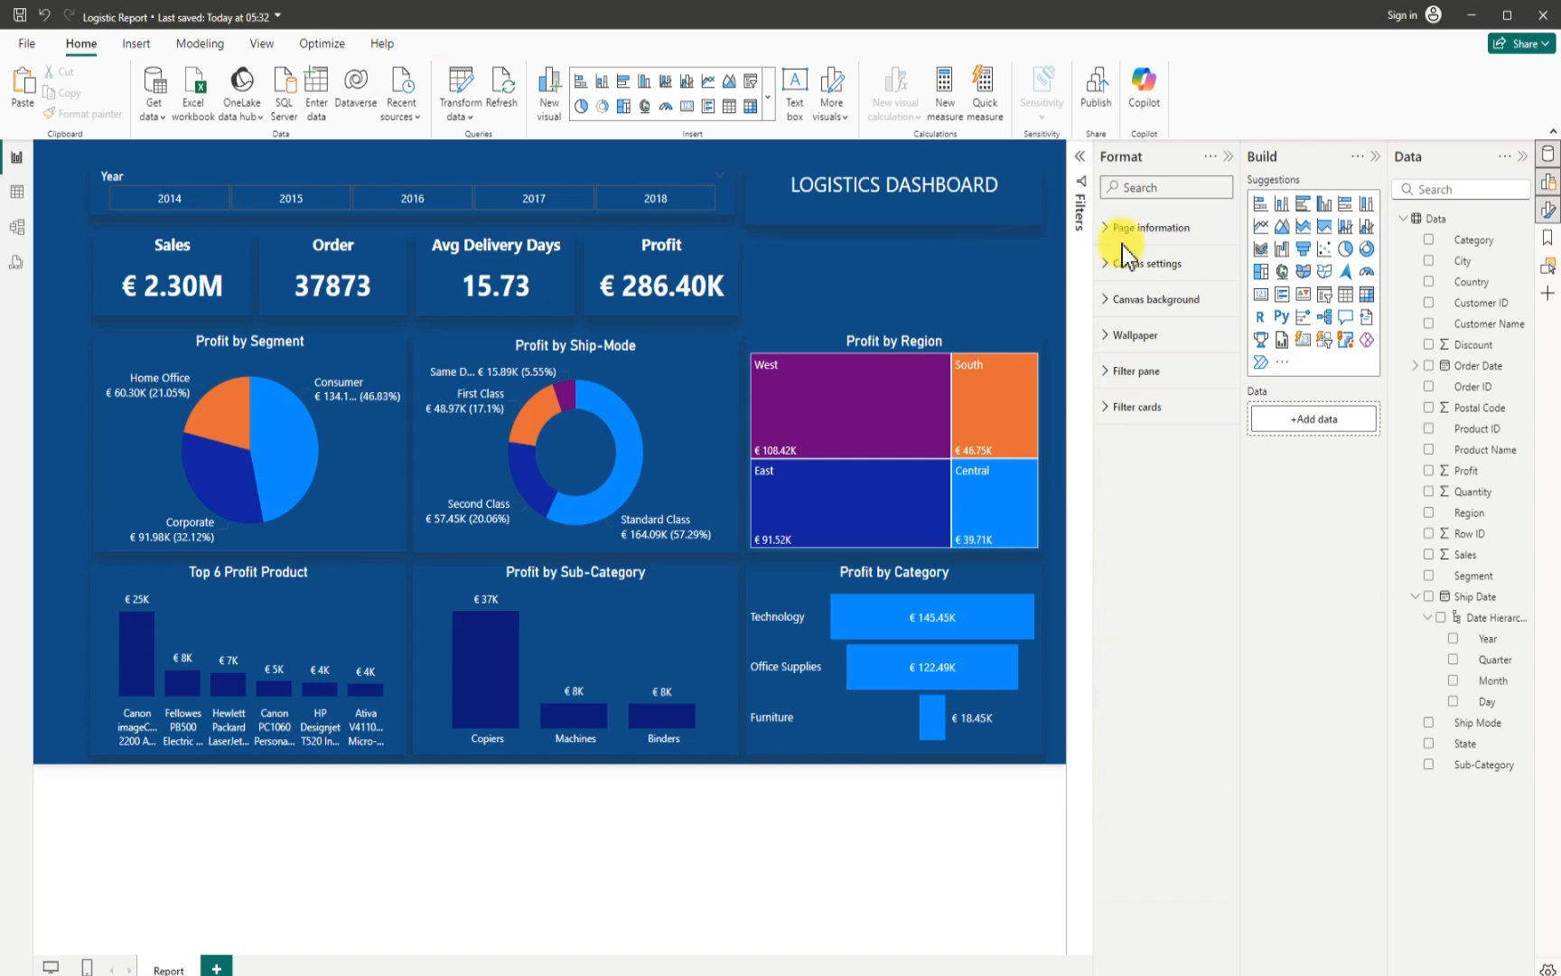
- Collapse the Format, Build and Data panes to enlarge the report canvas
click(1228, 155)
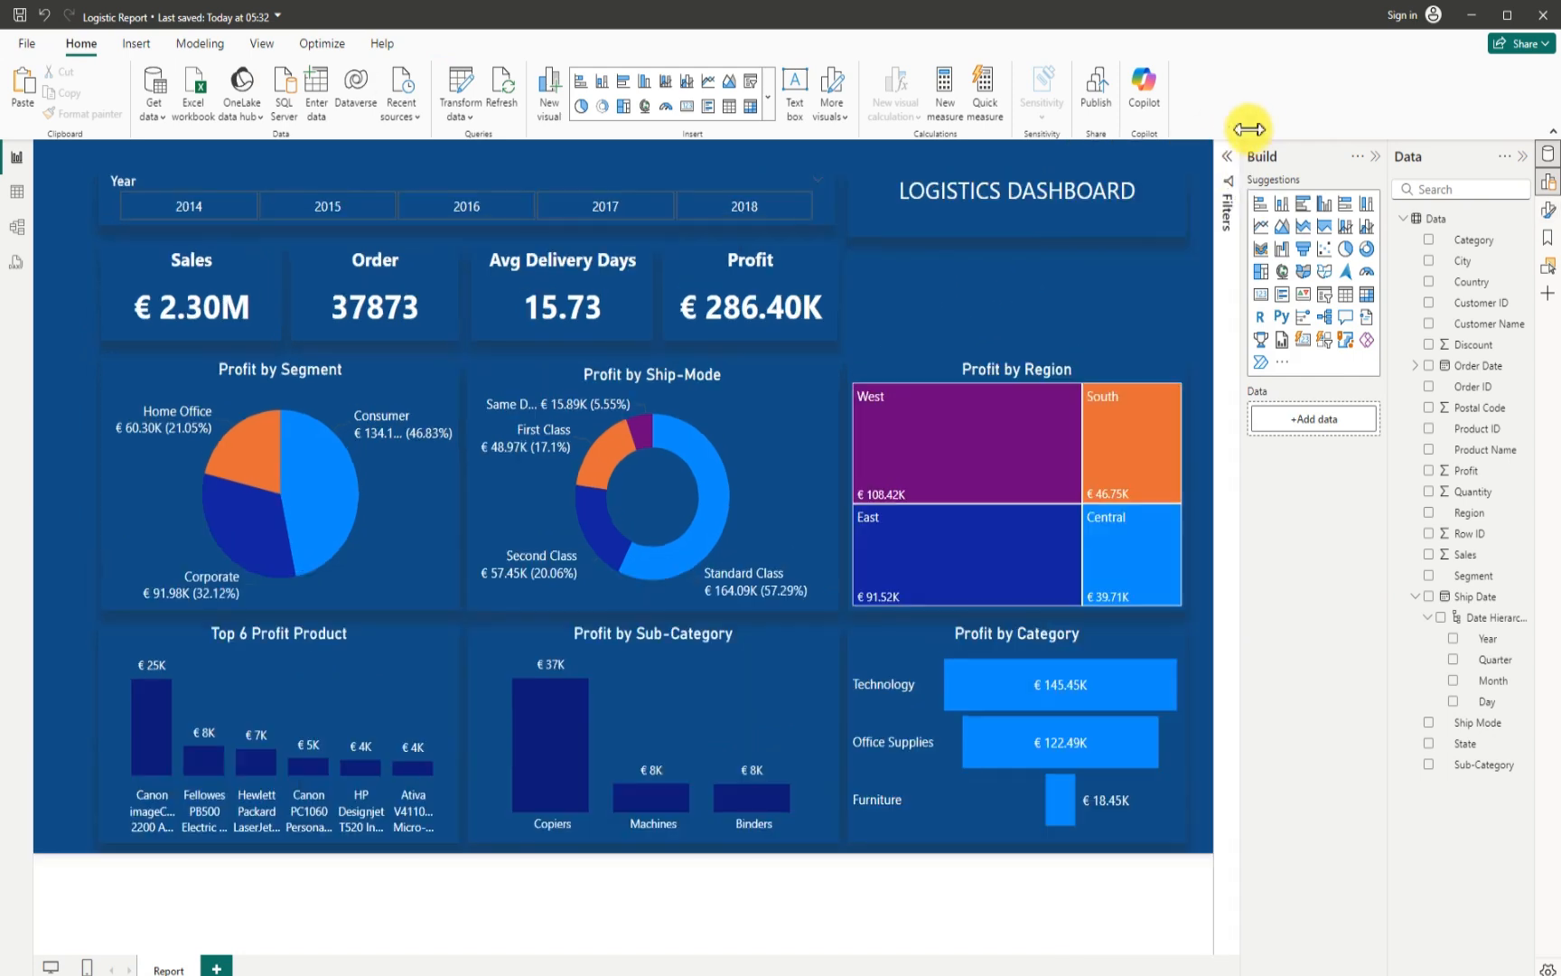
click(1377, 157)
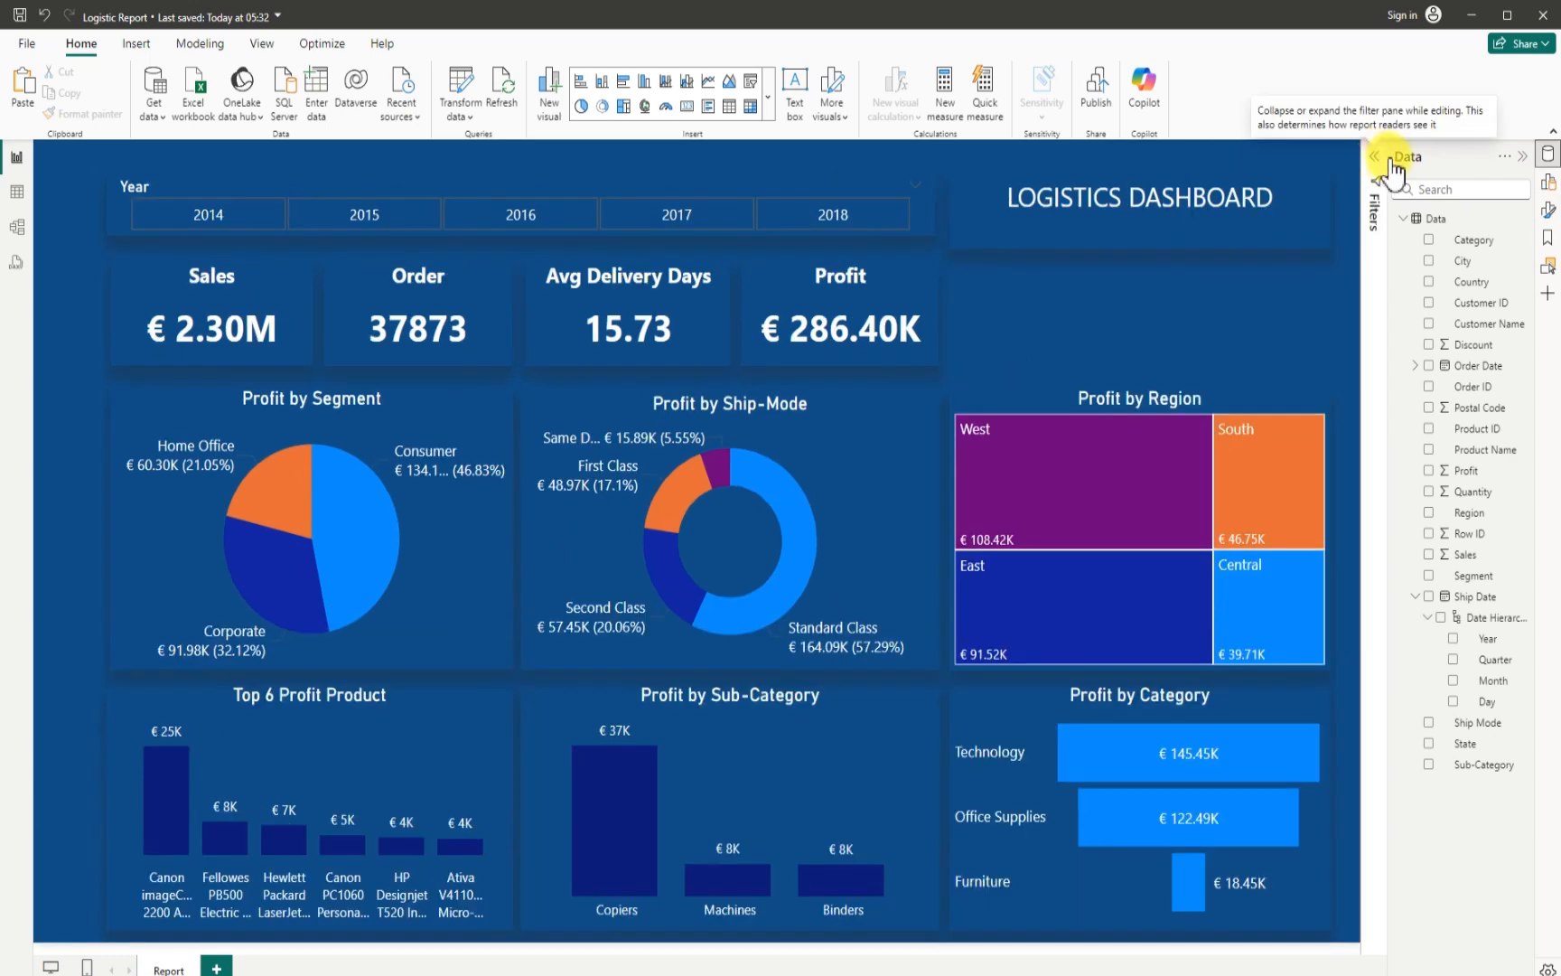
click(1523, 156)
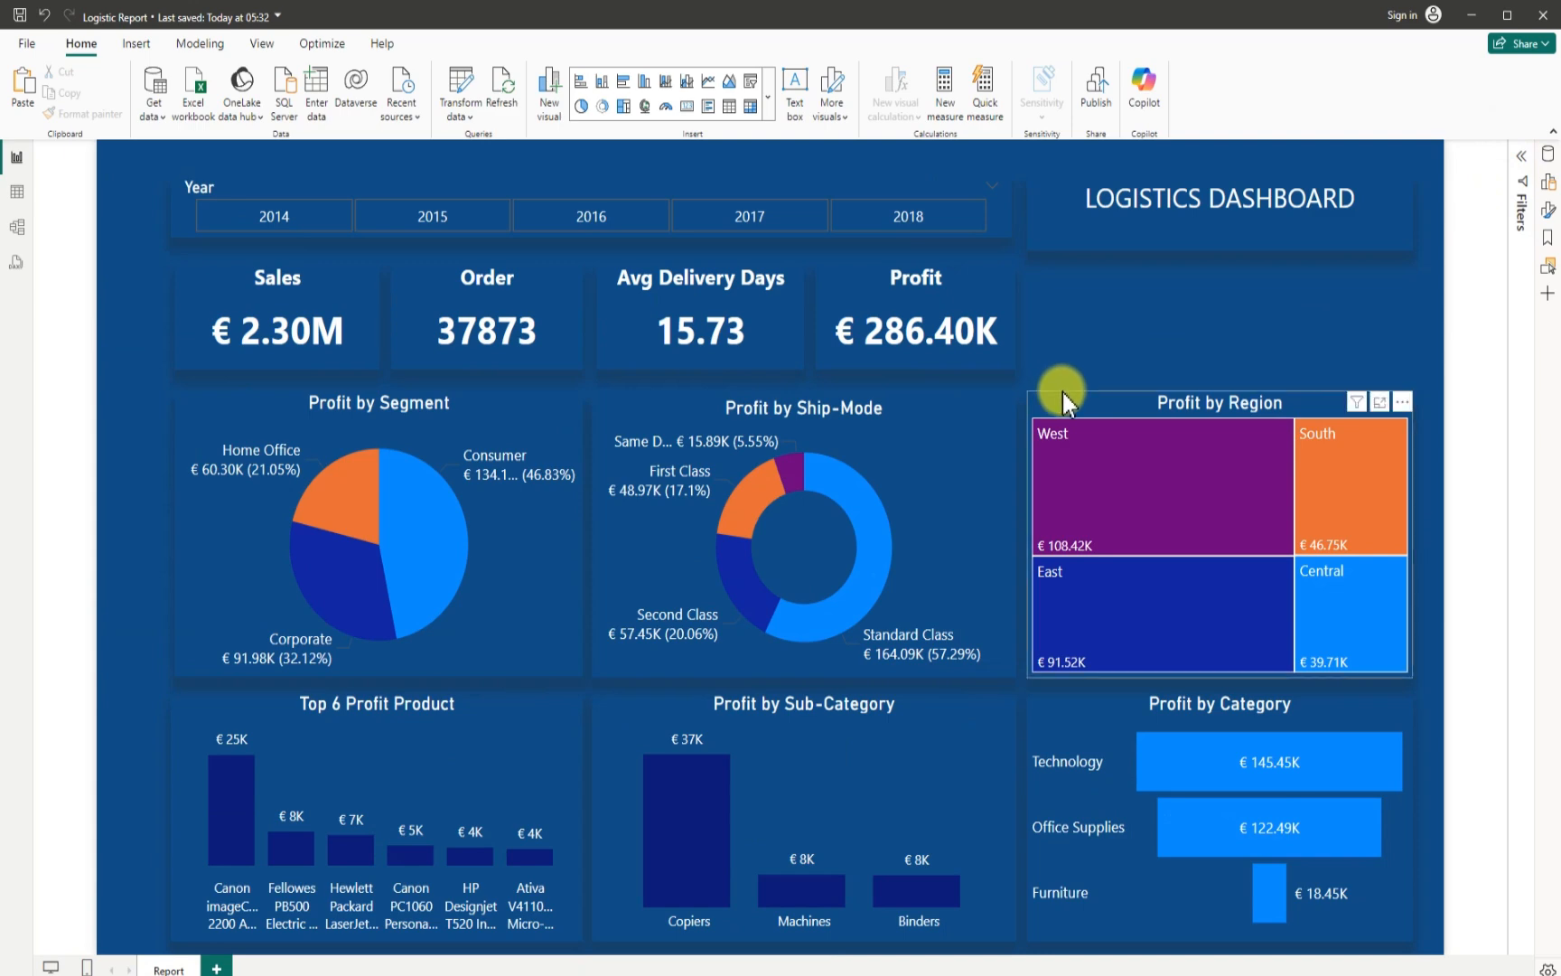
- Extend the Profit by Region treemap upward to fill part of the gap beneath the dashboard title
click(1154, 392)
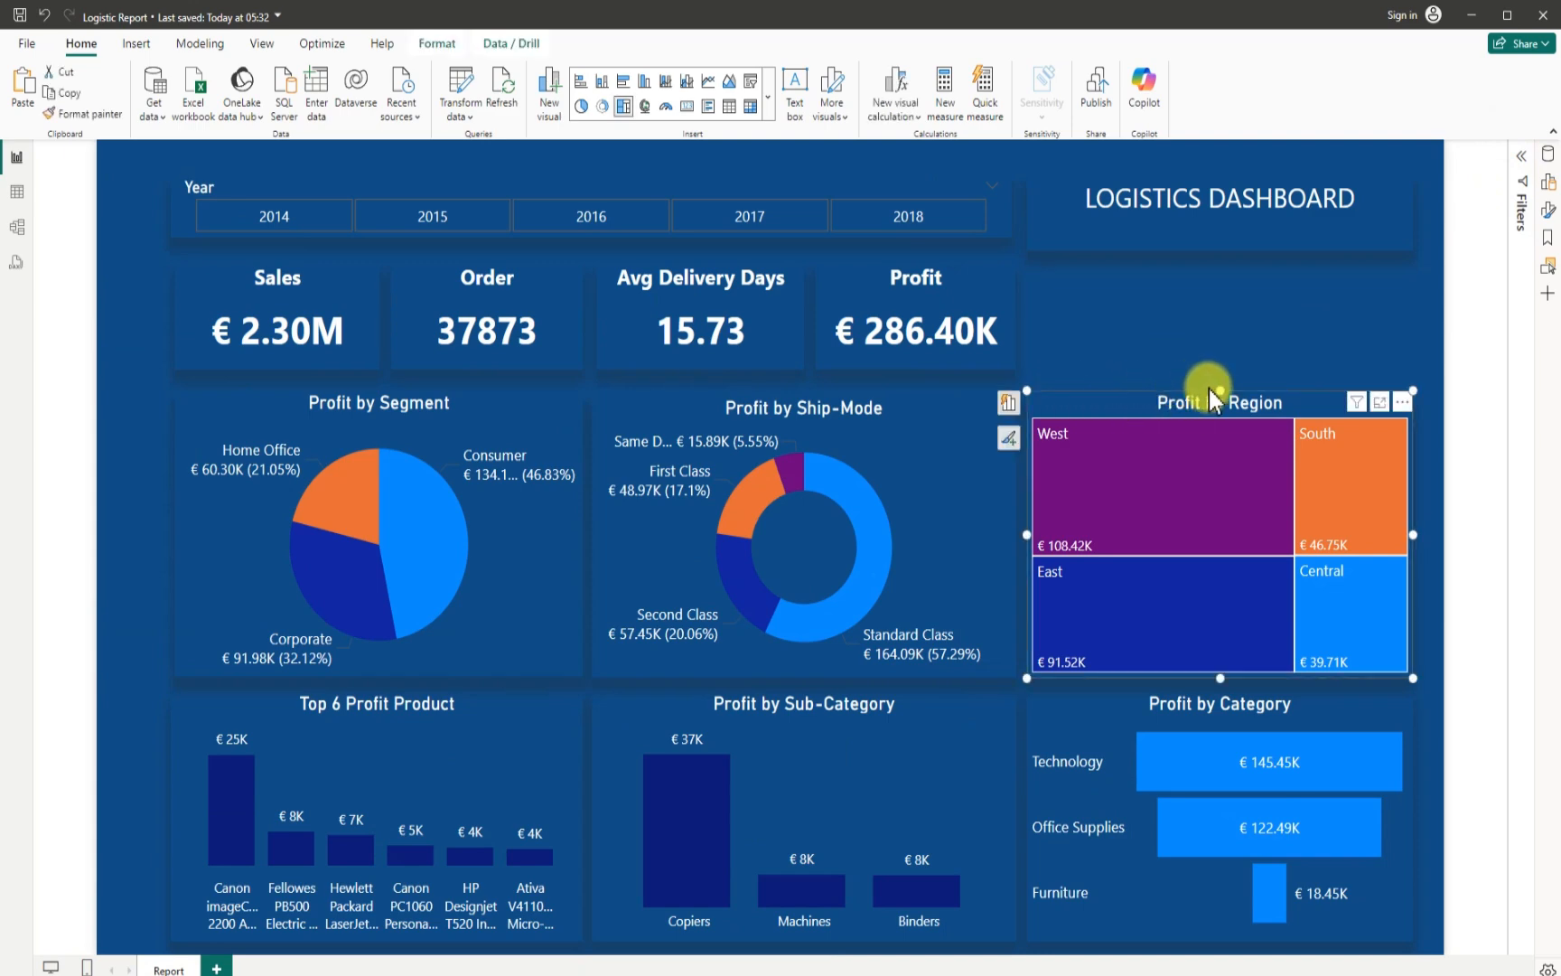
drag(1211, 390, 1220, 340)
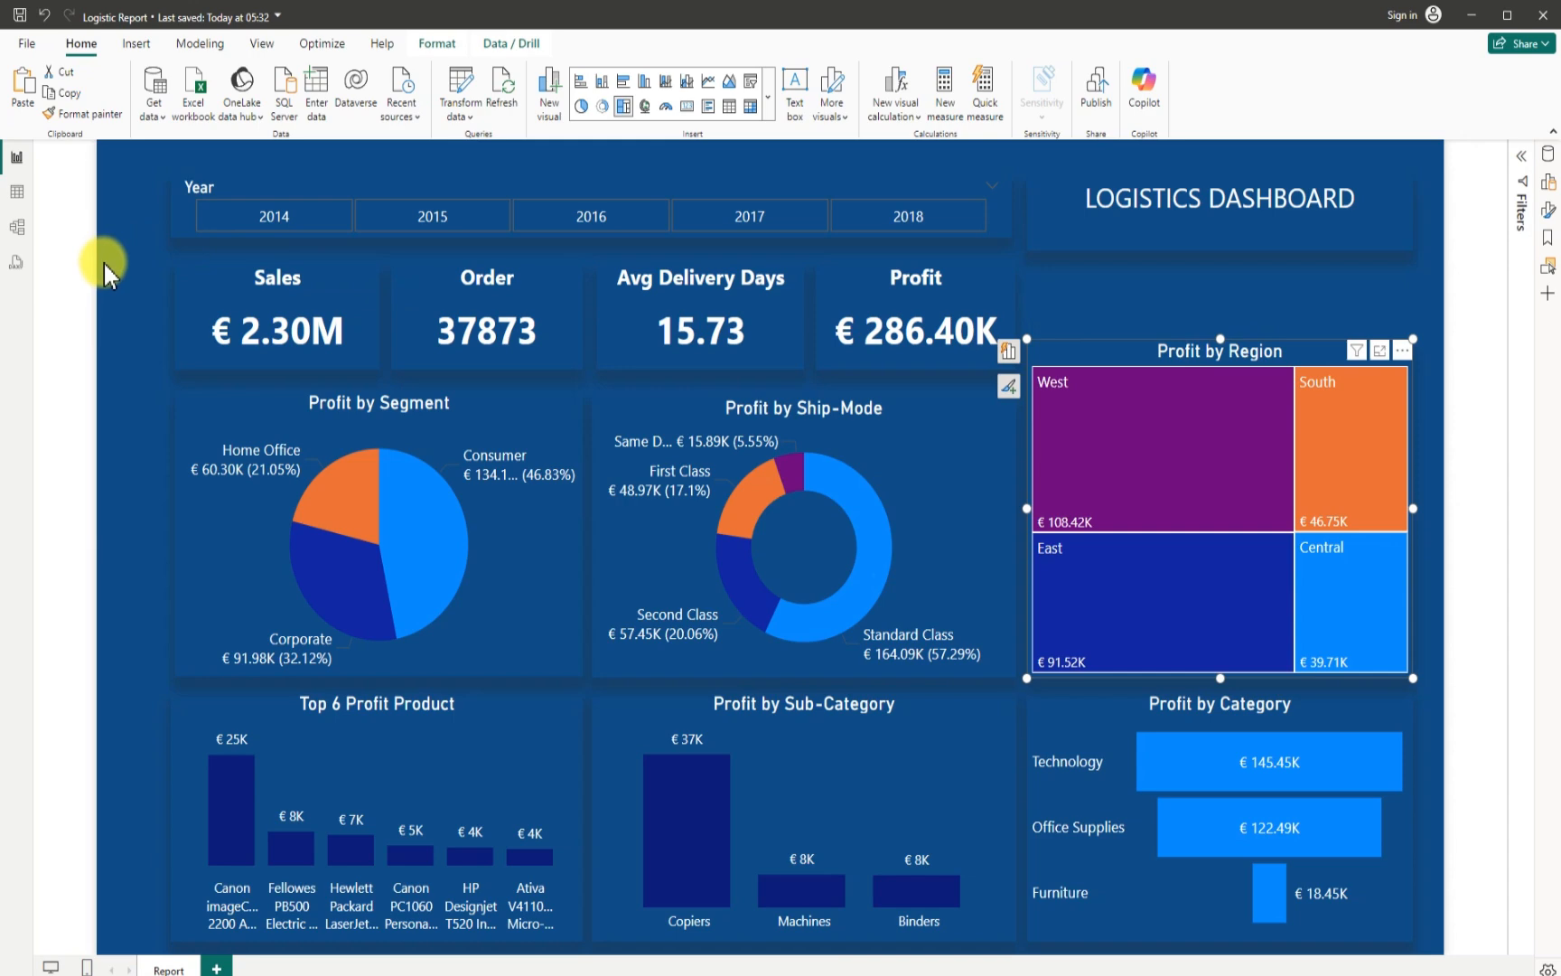
click(1101, 294)
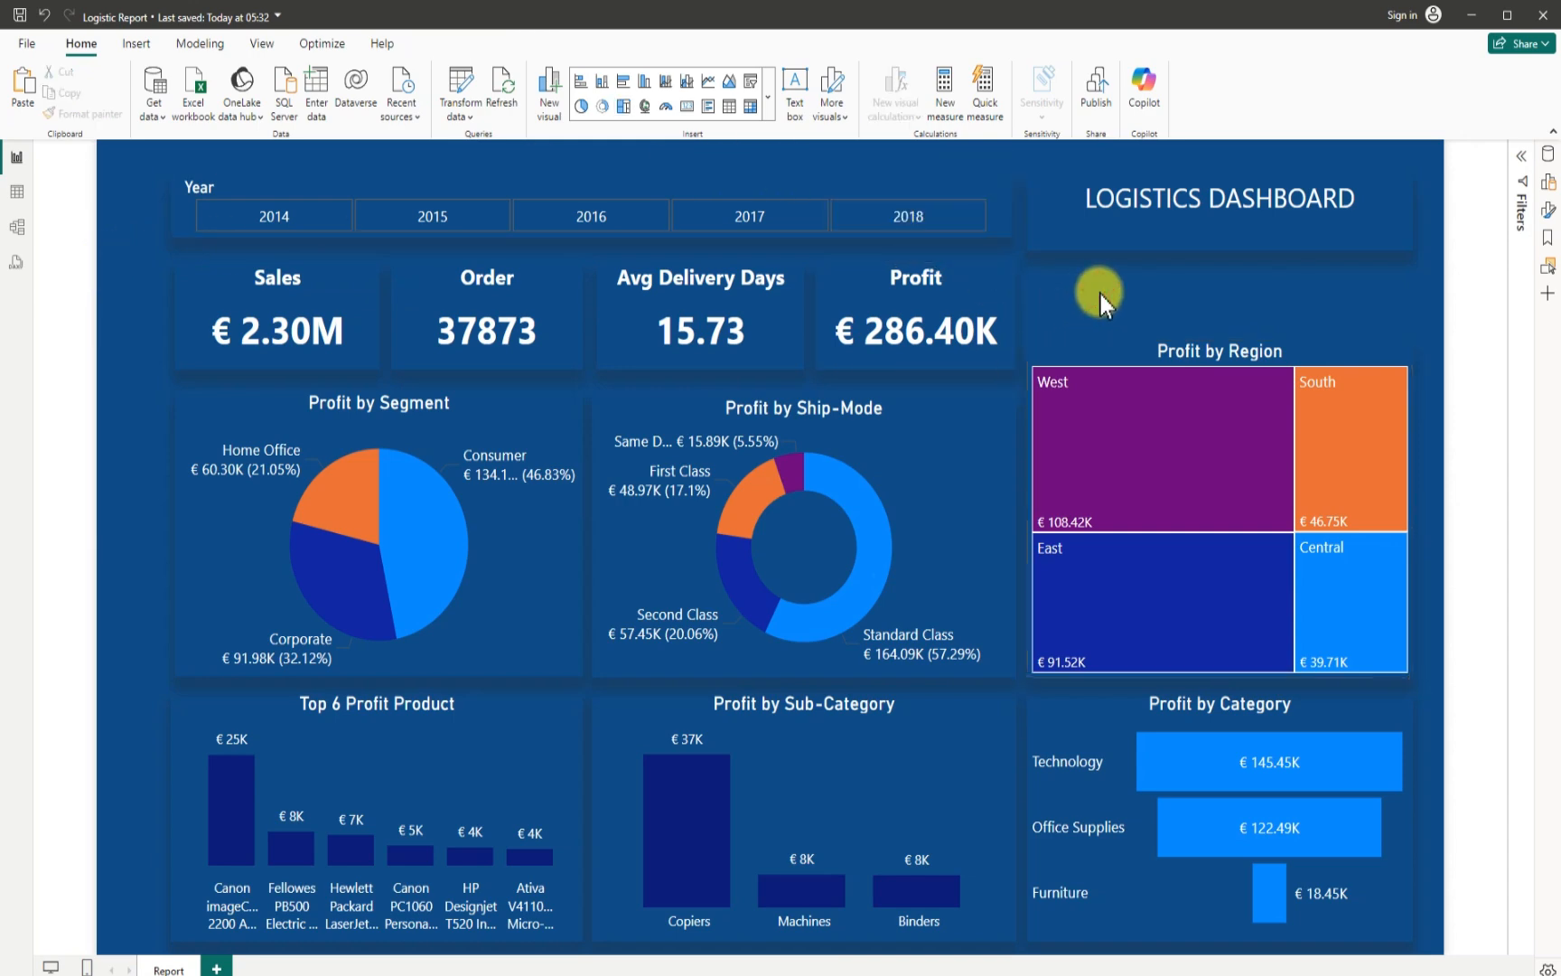